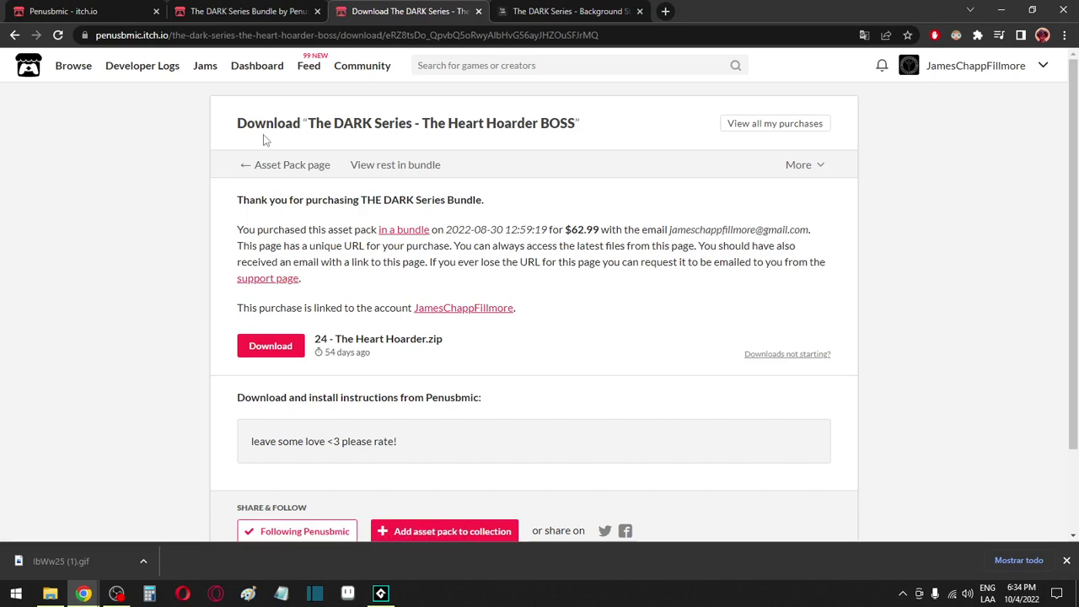
Download 24 - The Heart Hoarder.zip and show the downloaded file in its folder
click(270, 354)
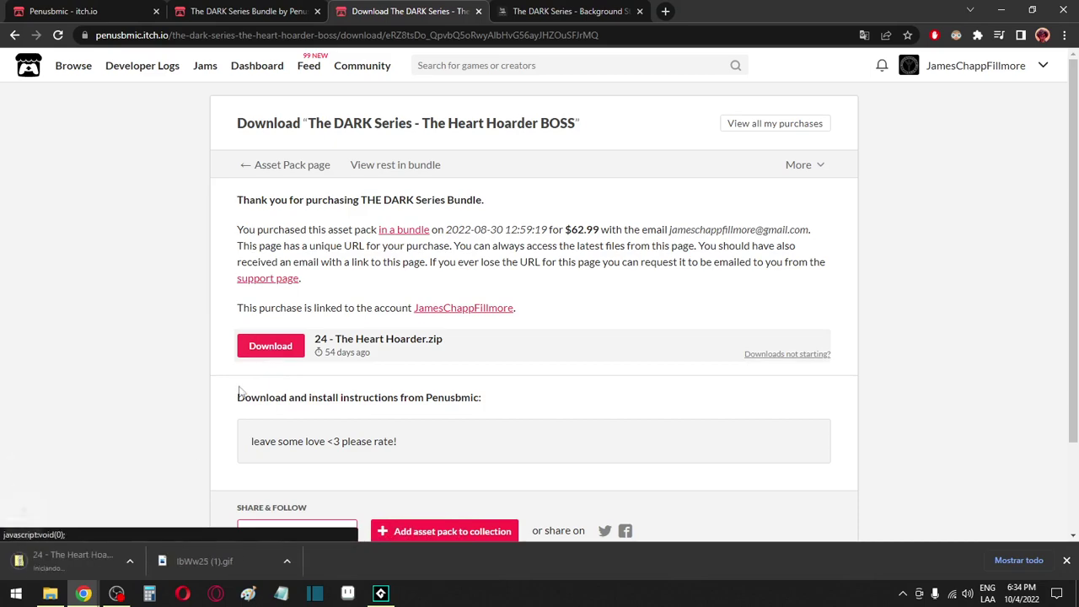
click(138, 560)
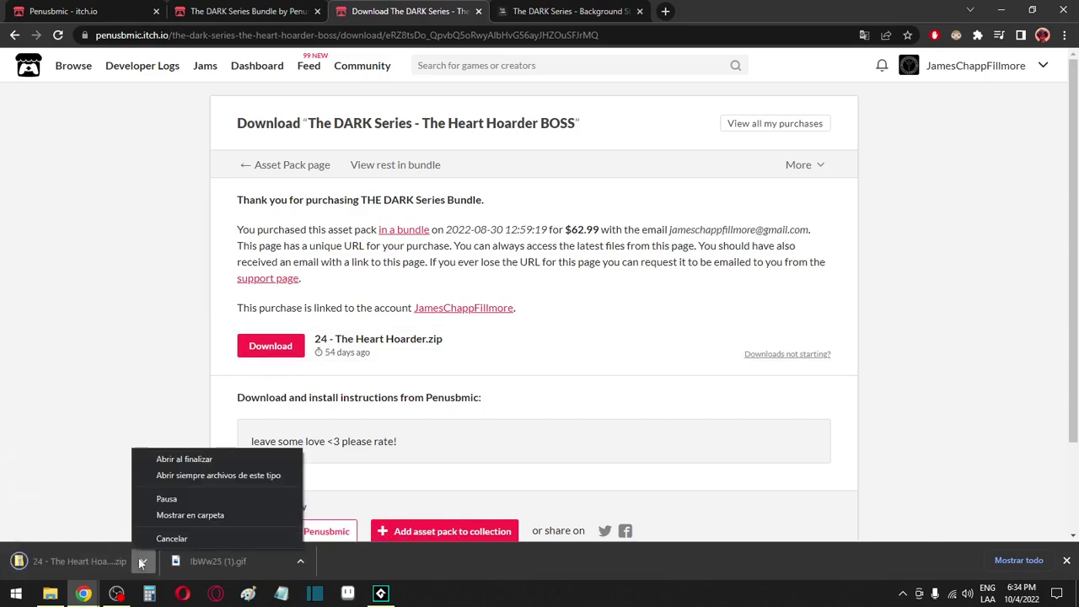
click(164, 517)
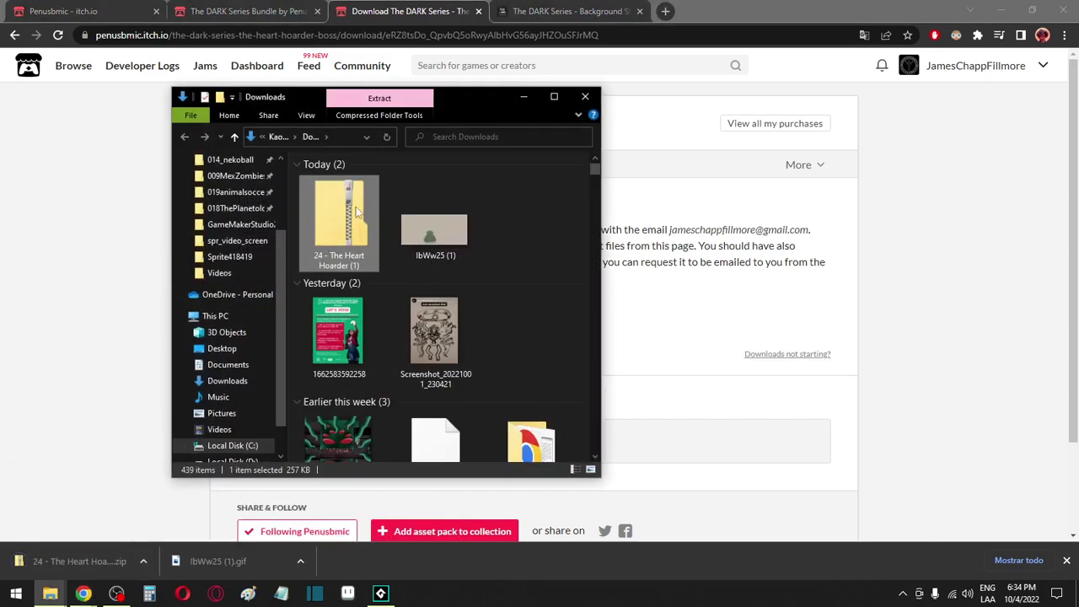
Extract the downloaded Heart Hoarder archive into a folder of its own name with 7-Zip and open that folder
right_click(356, 206)
mouse_move(424, 283)
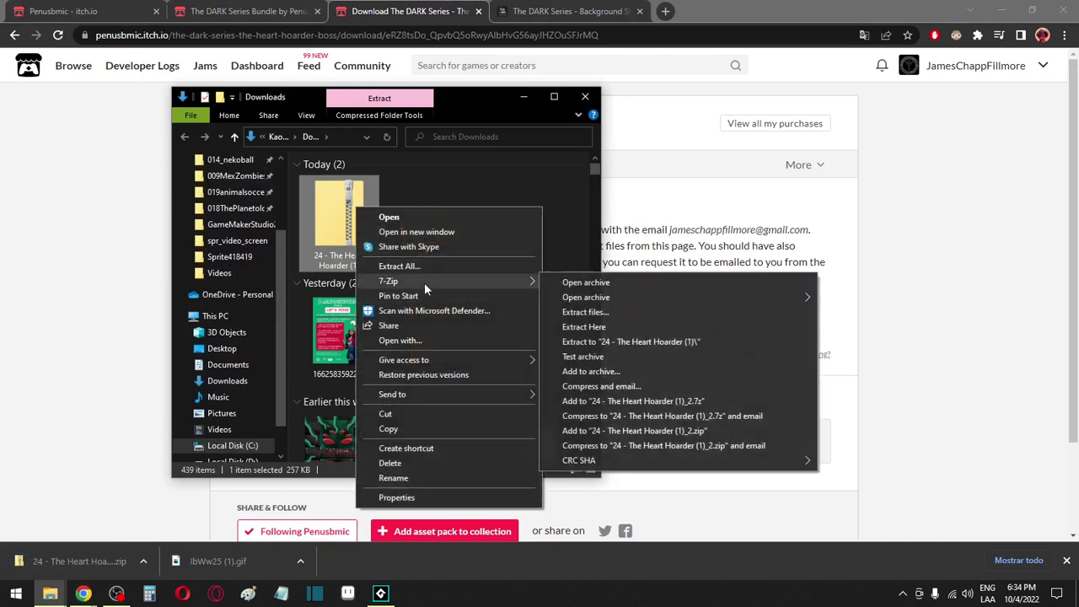
click(606, 343)
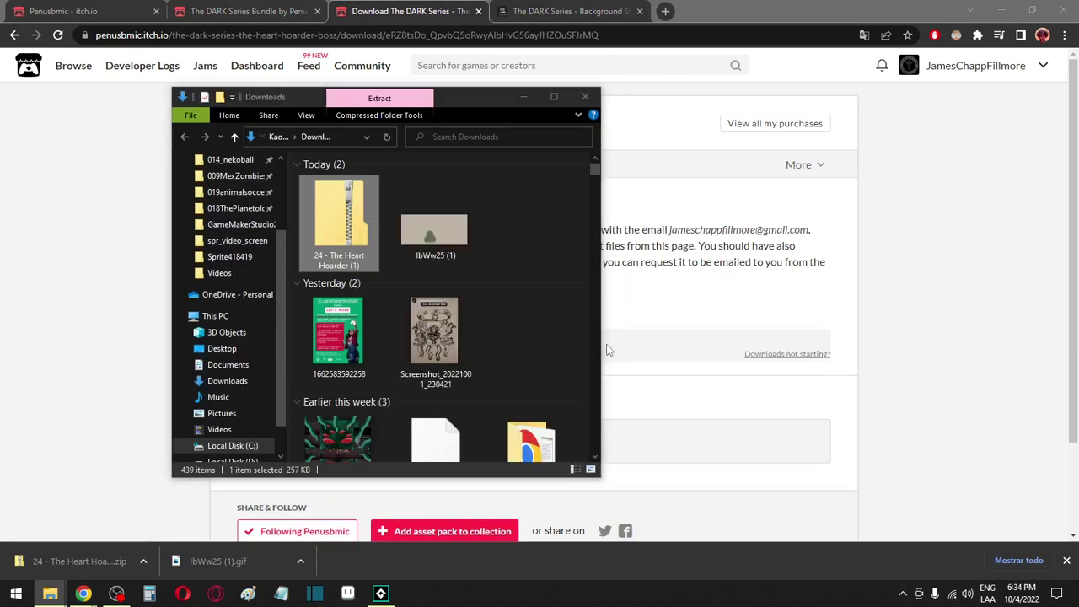
double_click(522, 233)
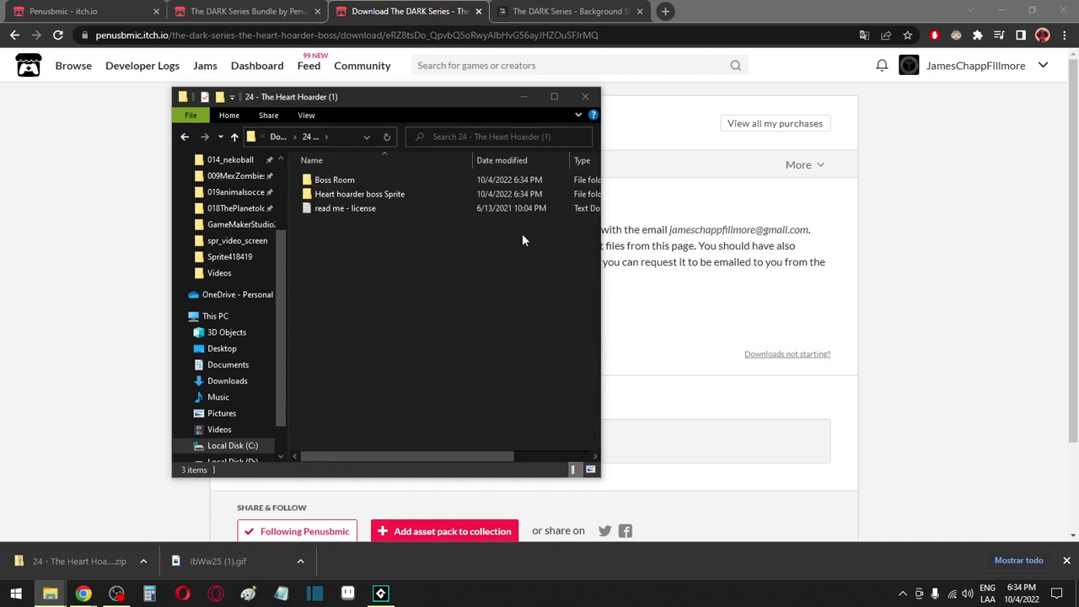
Delete the Boss Room.aseprite file from the Boss Room folder and return to the parent folder
double_click(369, 179)
click(348, 221)
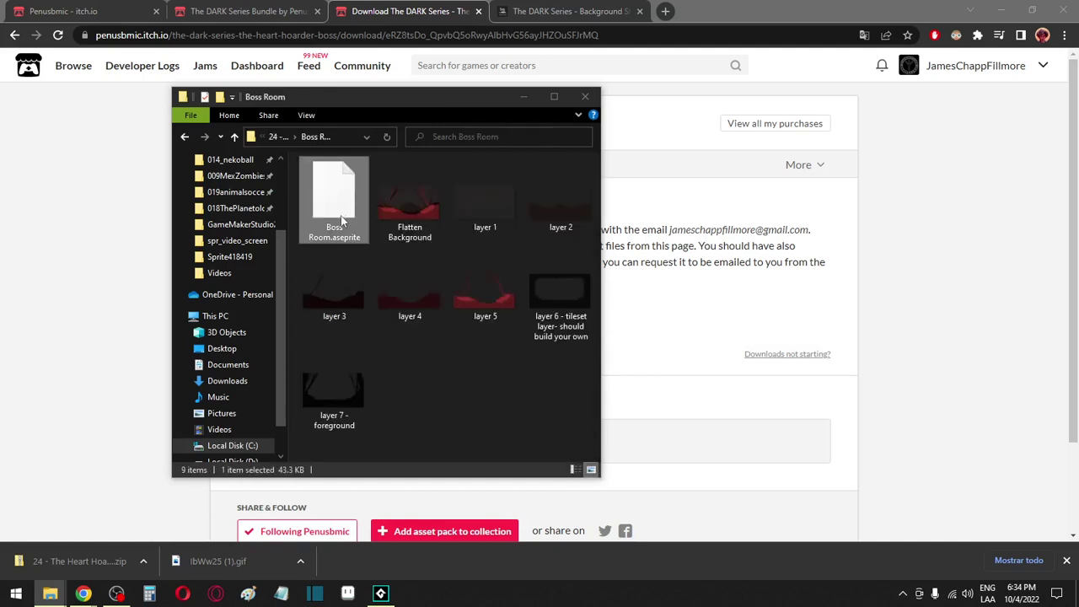
key(Delete)
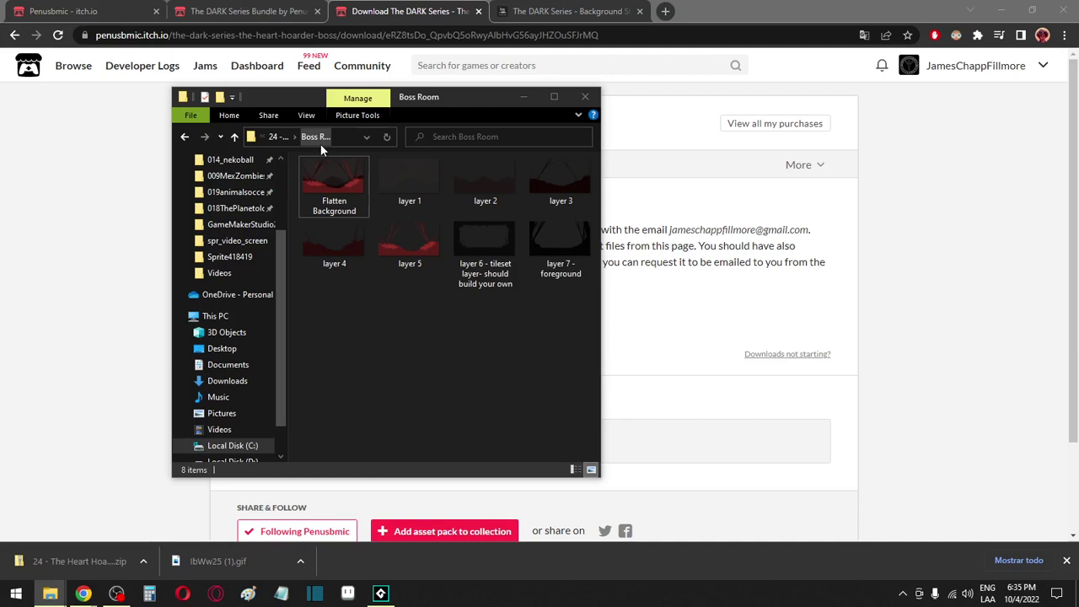
click(288, 141)
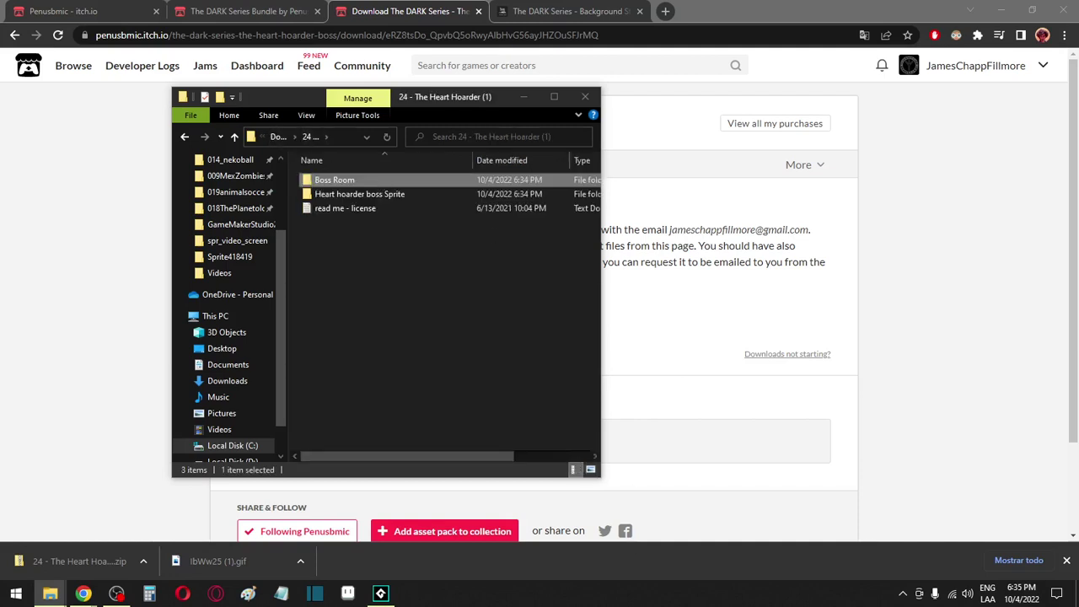
Switch to GameMaker and import the extracted Boss Room folder into the BACKGROUNDS group of the project's sprites
click(381, 593)
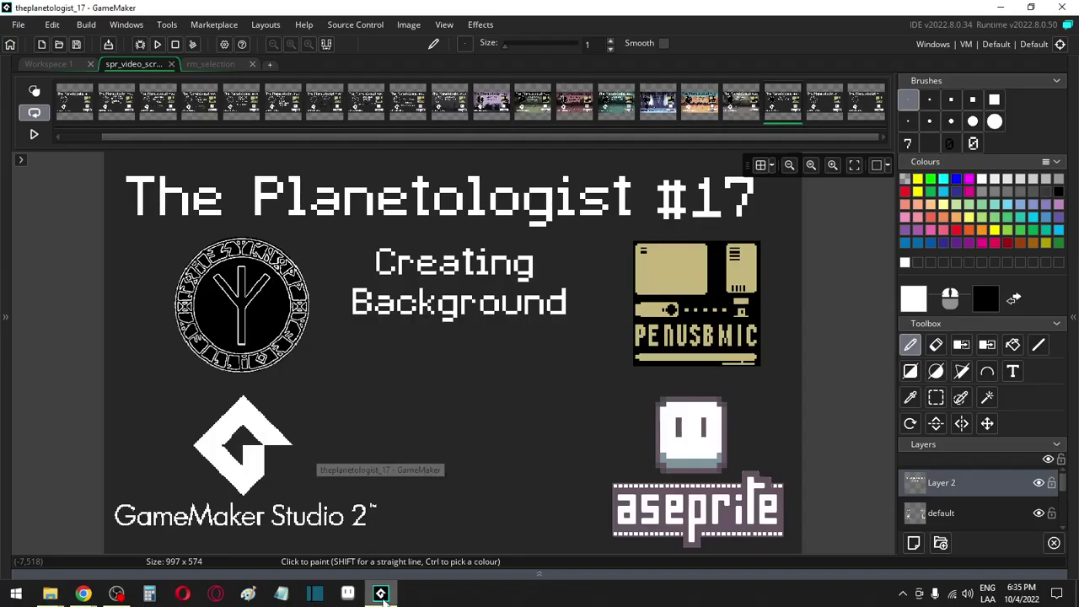
click(1075, 314)
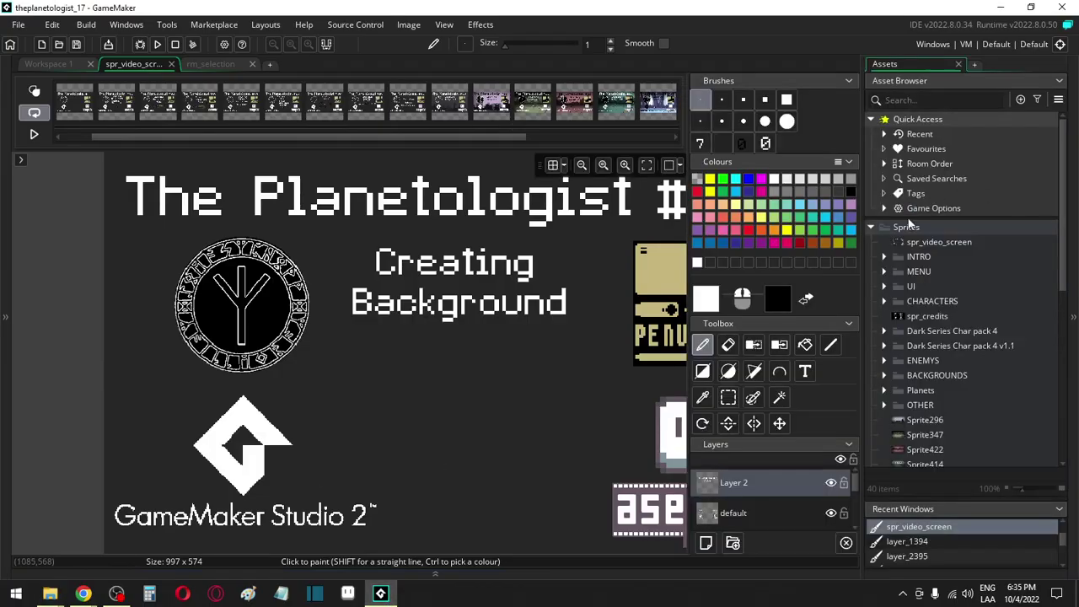
scroll(919, 300, down, 1)
click(884, 294)
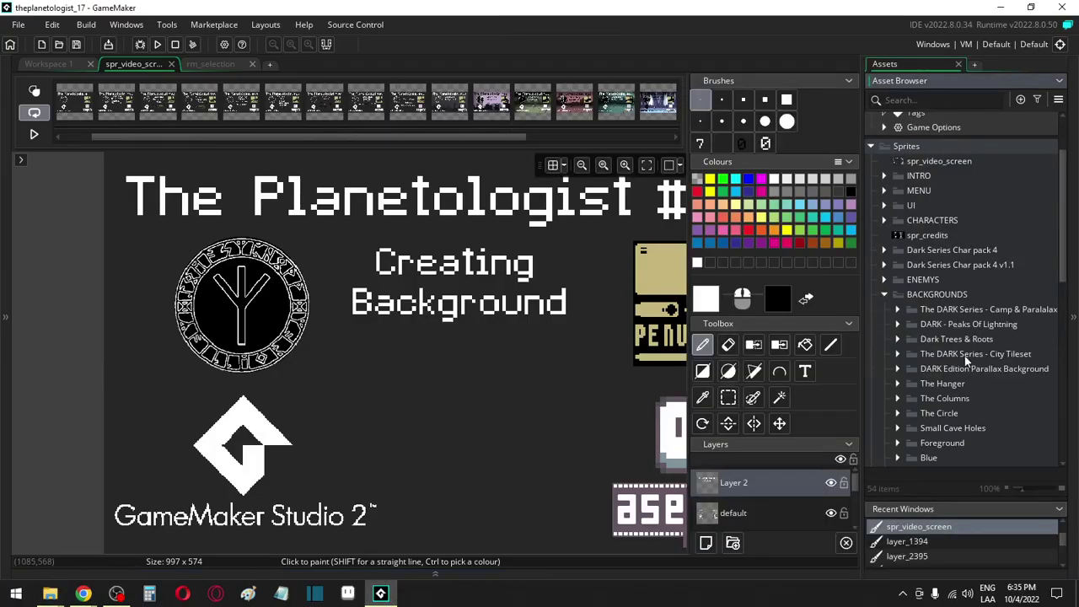
scroll(967, 371, down, 3)
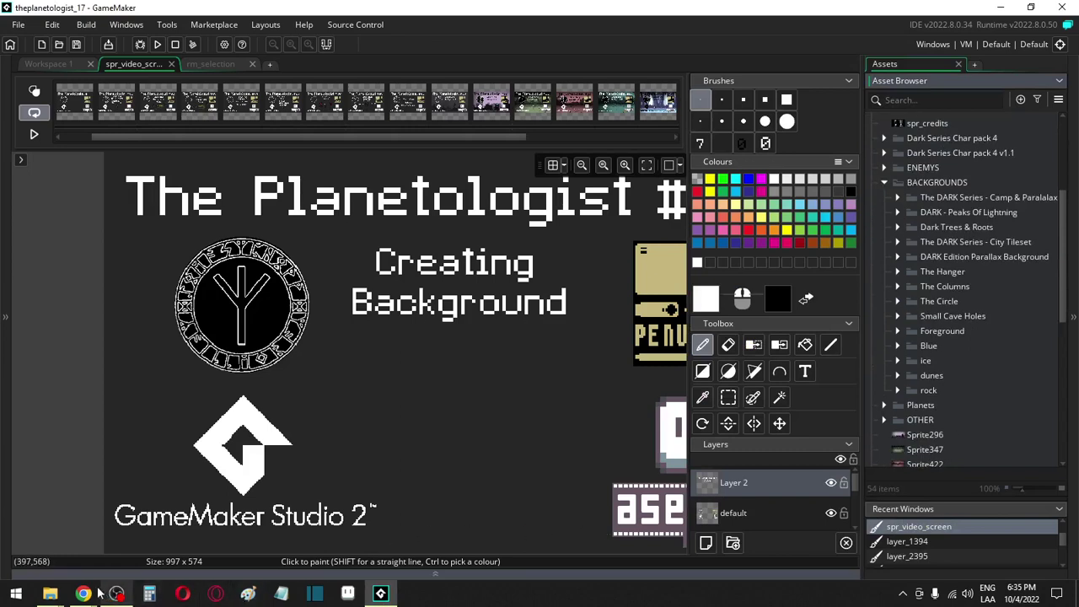
mouse_move(49, 593)
click(153, 571)
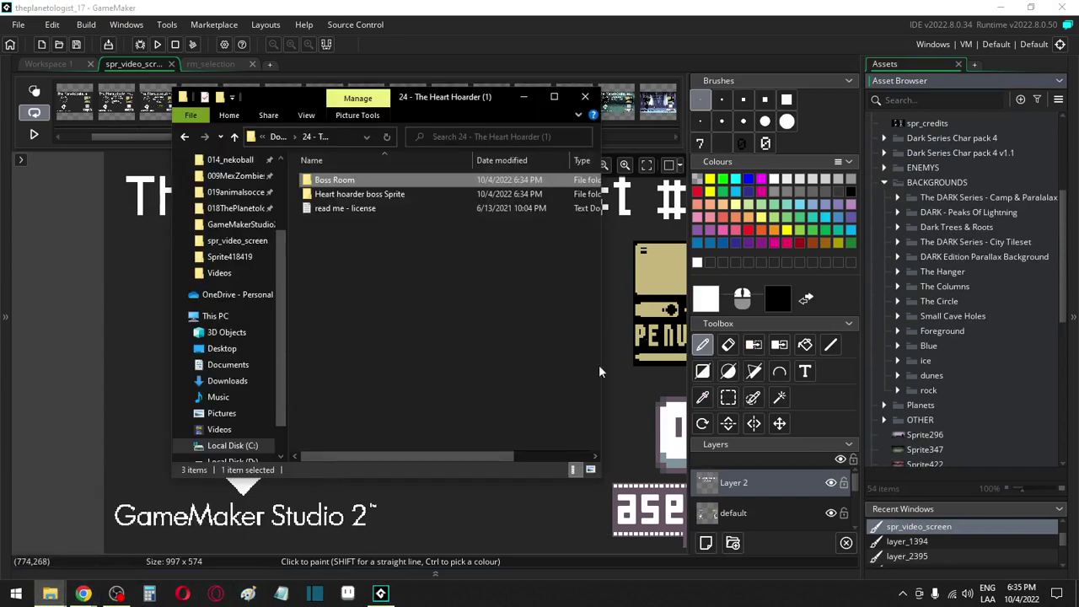
scroll(938, 327, up, 2)
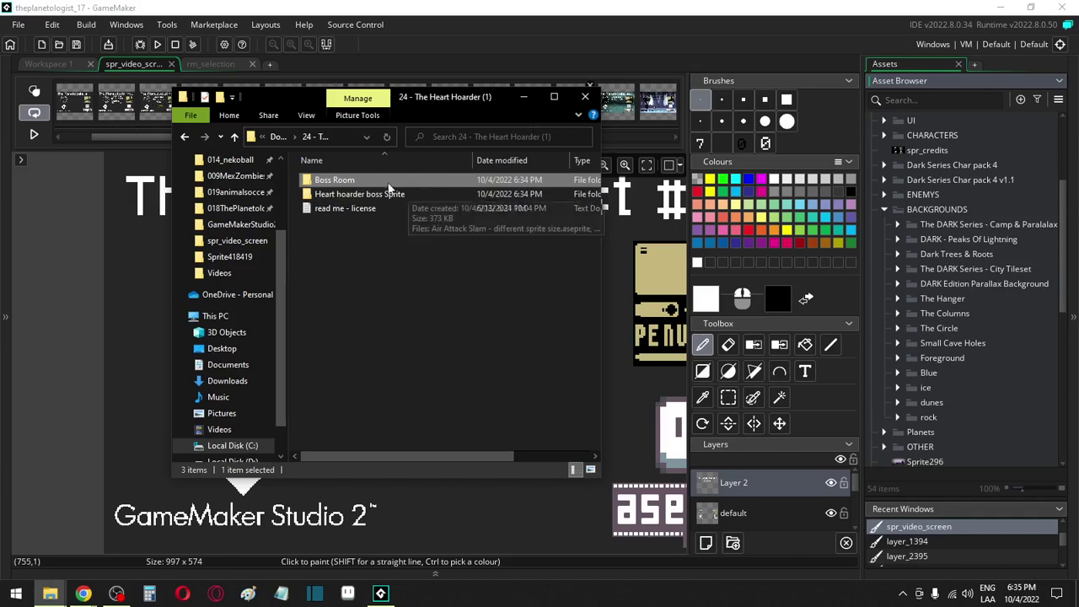
drag(393, 182, 923, 212)
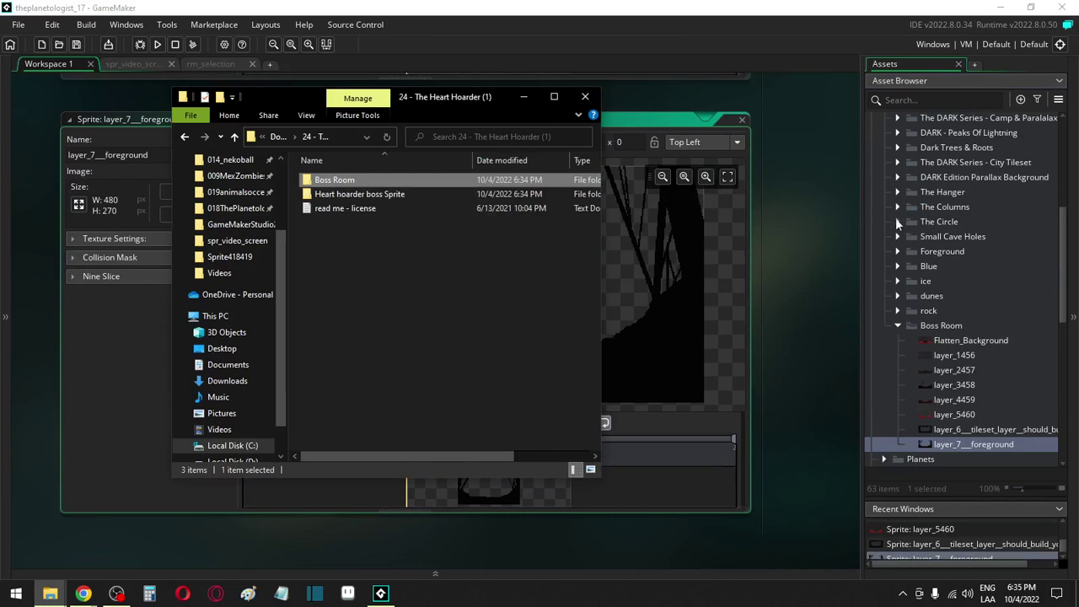
Move the Layers + Sprite Sheet group from The Circle's Statement Piece group into the Boss Room group
click(896, 222)
click(910, 236)
click(910, 237)
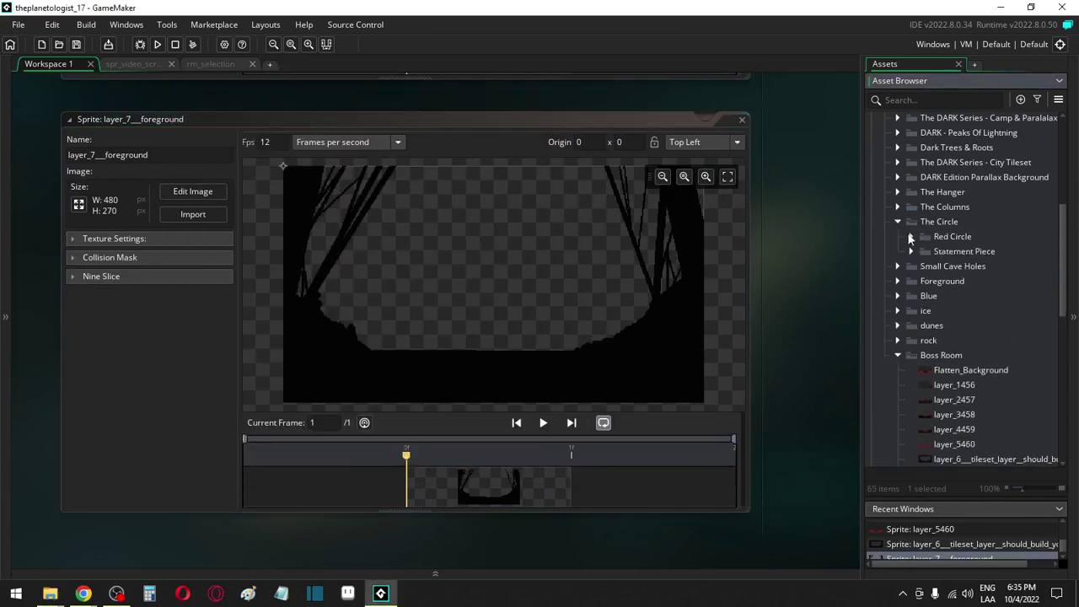
click(910, 252)
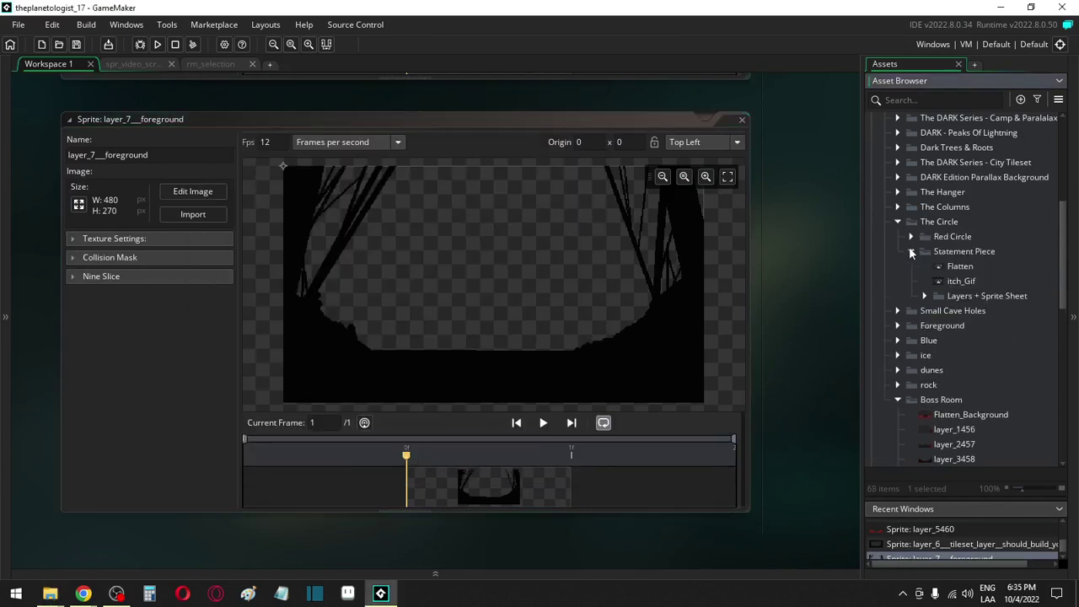
click(924, 297)
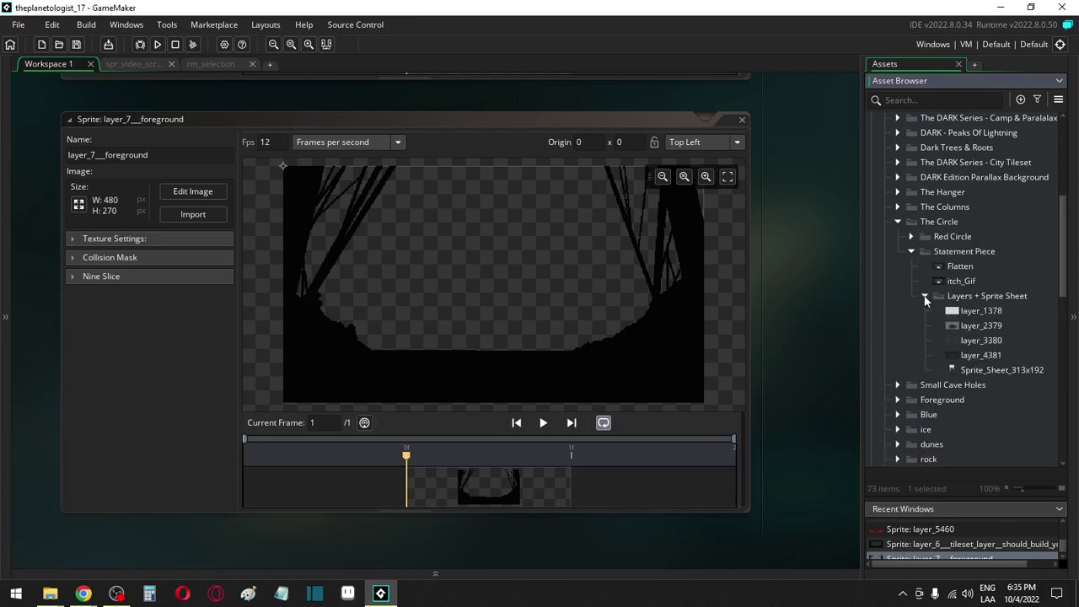
click(924, 296)
scroll(1018, 303, down, 3)
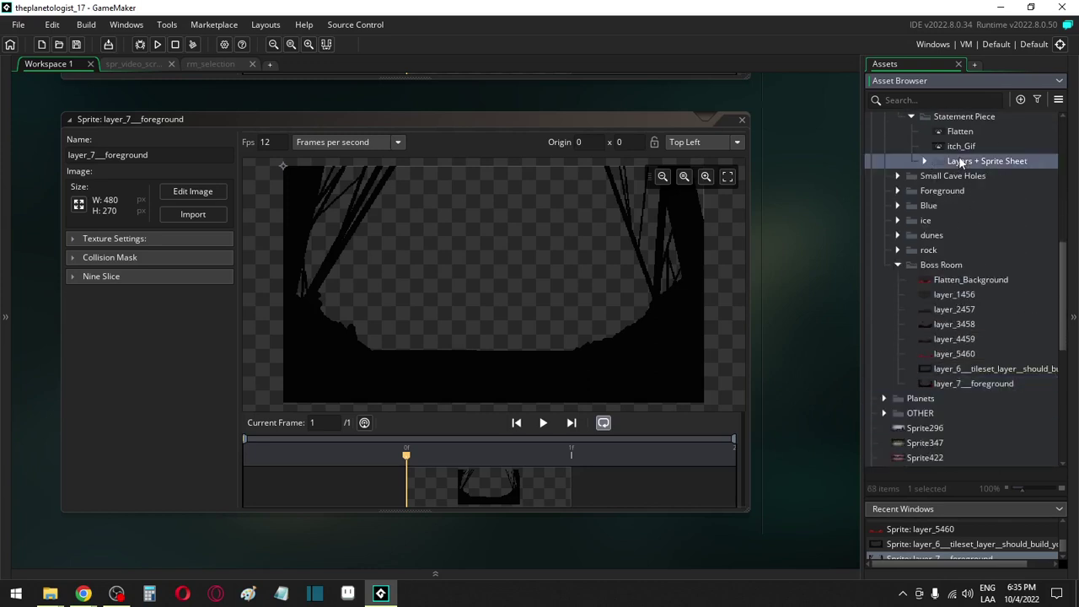
drag(959, 164, 955, 280)
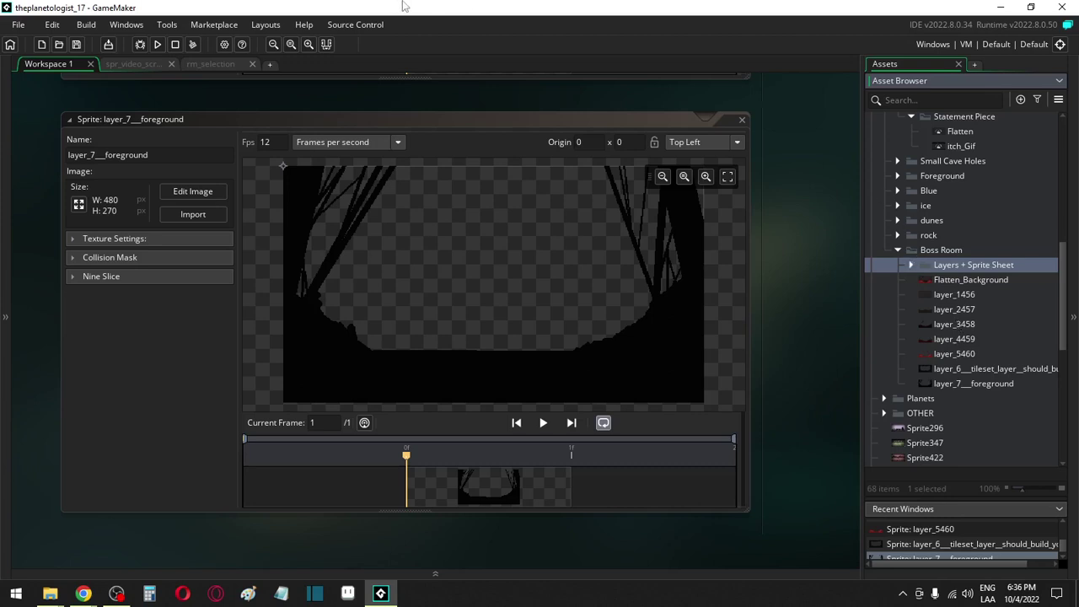
Examine the sprites layer_1378, layer_2379, layer_3380 and layer_4381 in the Layers + Sprite Sheet group
click(970, 281)
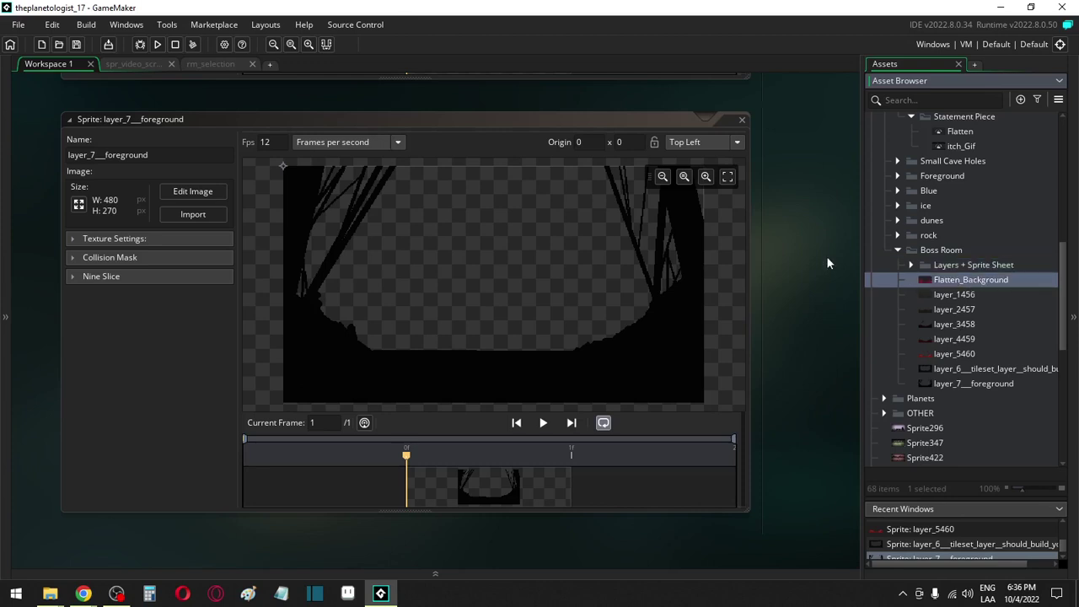
click(903, 264)
click(910, 264)
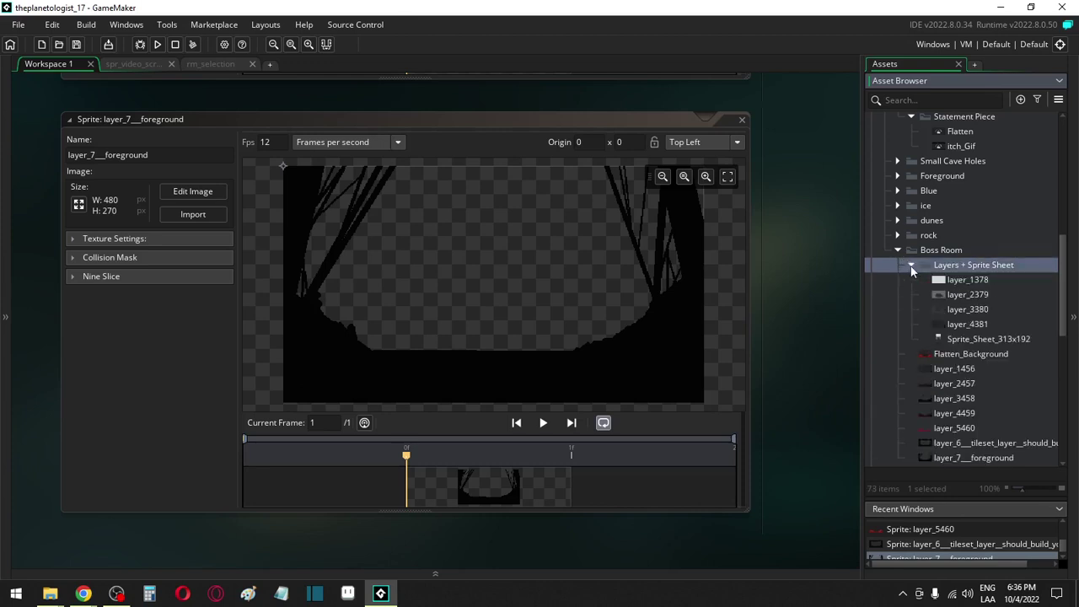
double_click(959, 280)
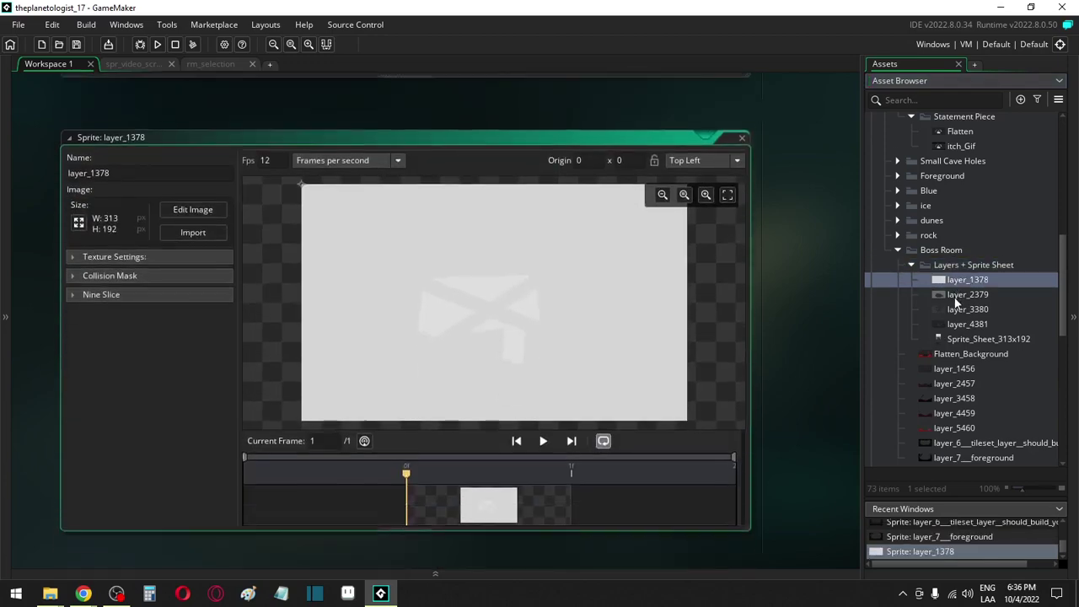
double_click(955, 296)
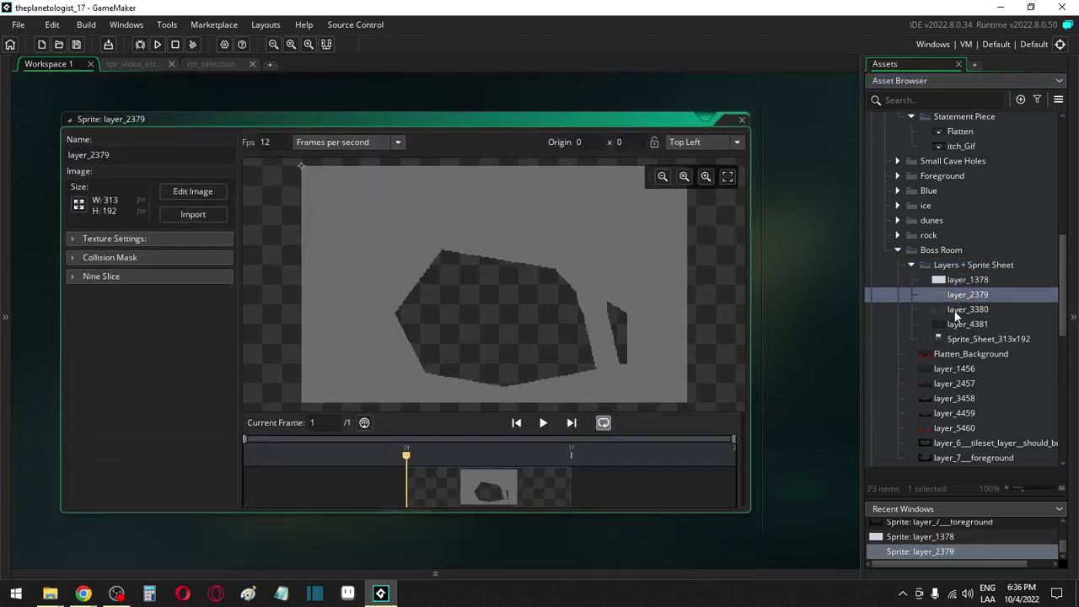
click(954, 310)
double_click(954, 311)
double_click(954, 324)
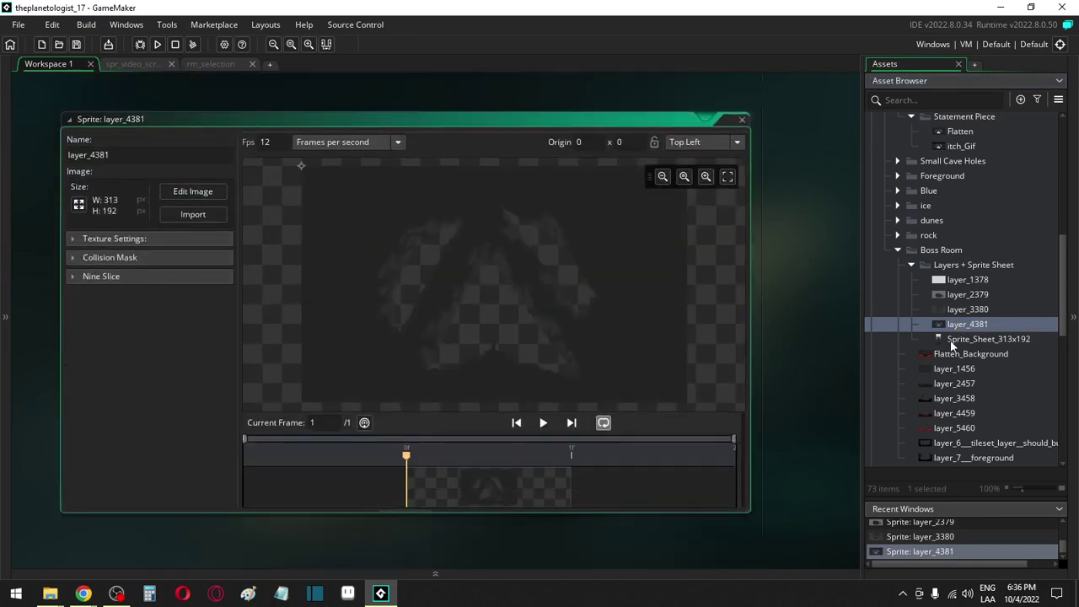
Open the Sprite_Sheet_313x192 sprite for a check and delete it from the Layers + Sprite Sheet group
double_click(952, 340)
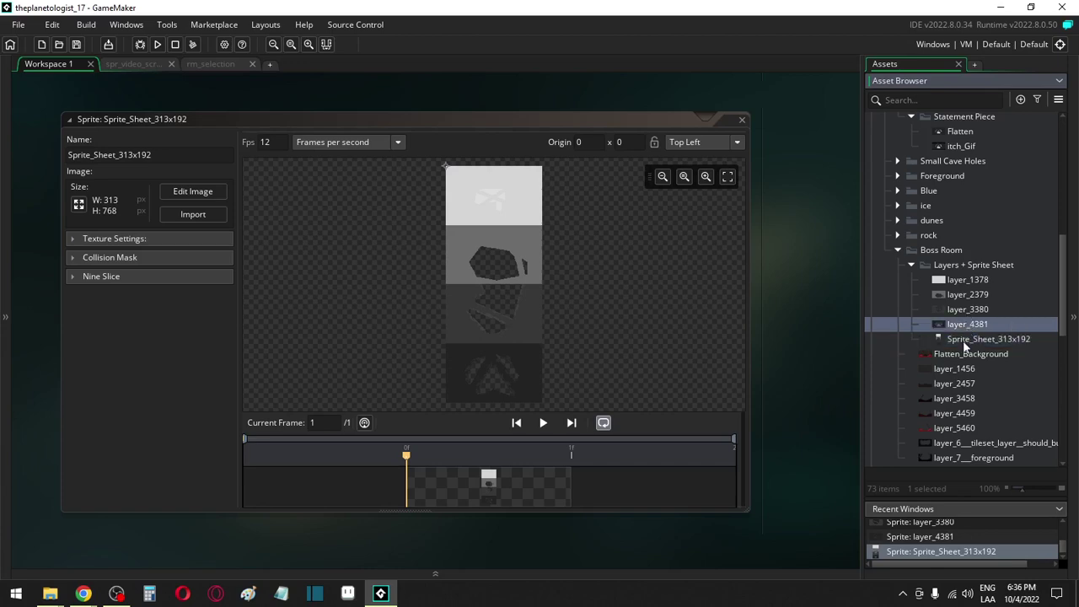
key(Delete)
click(574, 320)
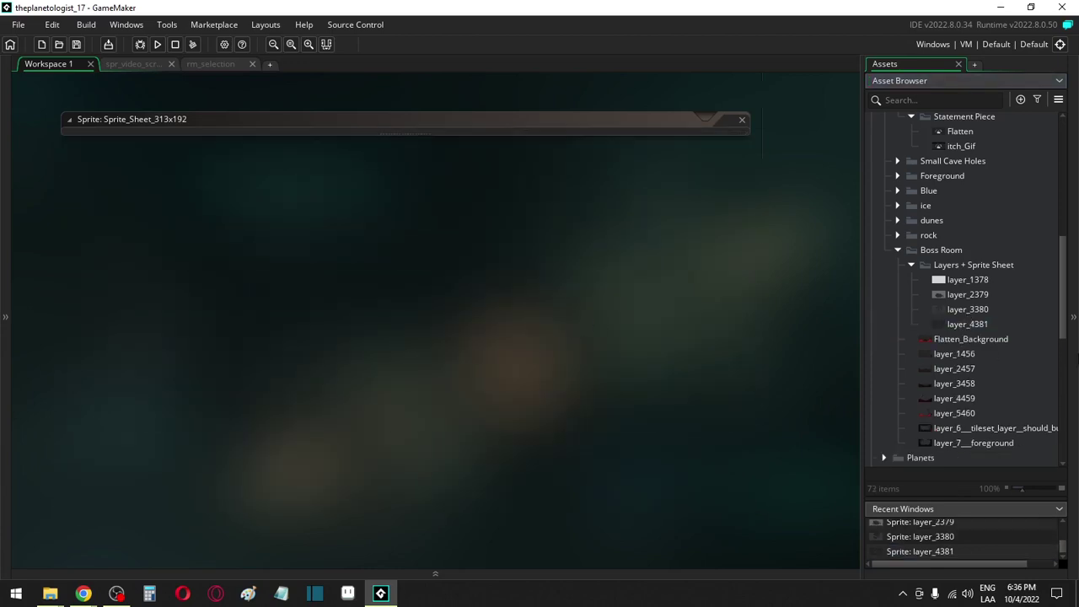
Save the project and clean its build cache
click(75, 46)
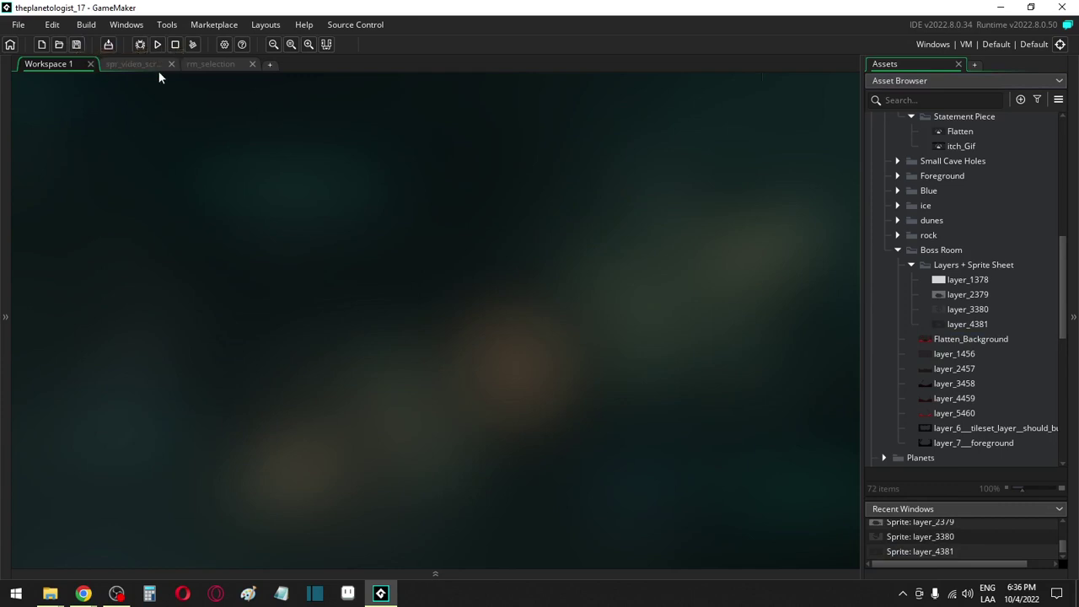
click(193, 46)
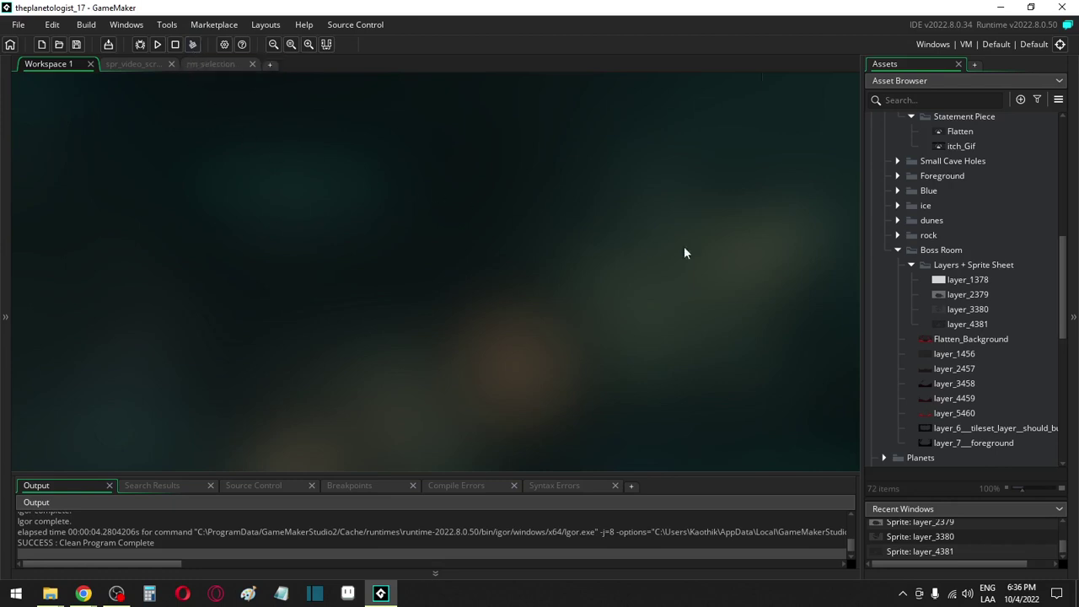
Examine the Boss Room background sprites one by one, from layer_1456 through layer_5460 to the layer_6 tileset and layer_7 foreground sprites
double_click(952, 356)
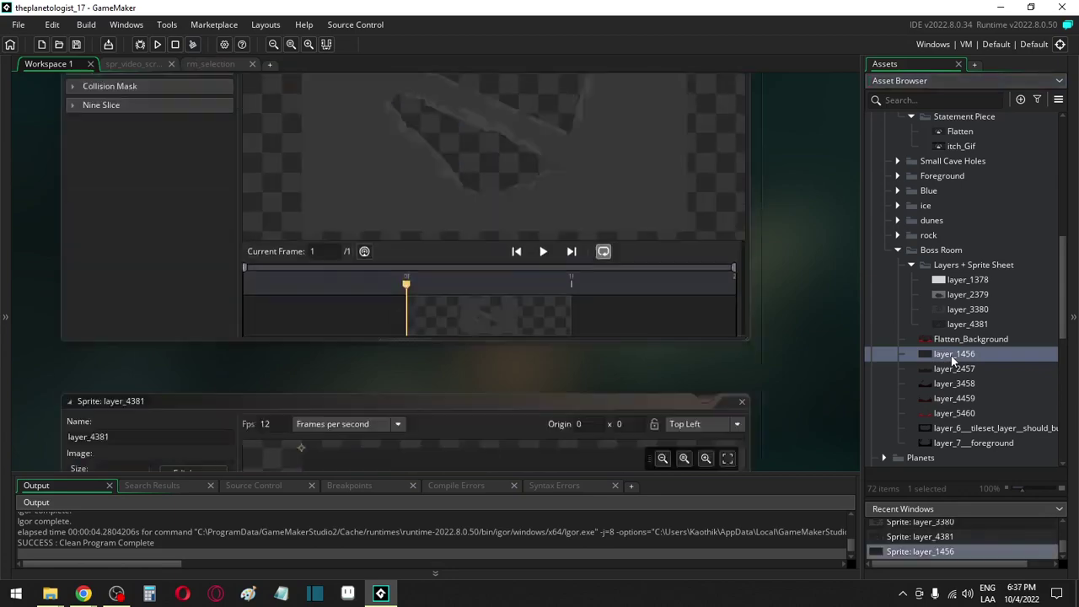
double_click(951, 376)
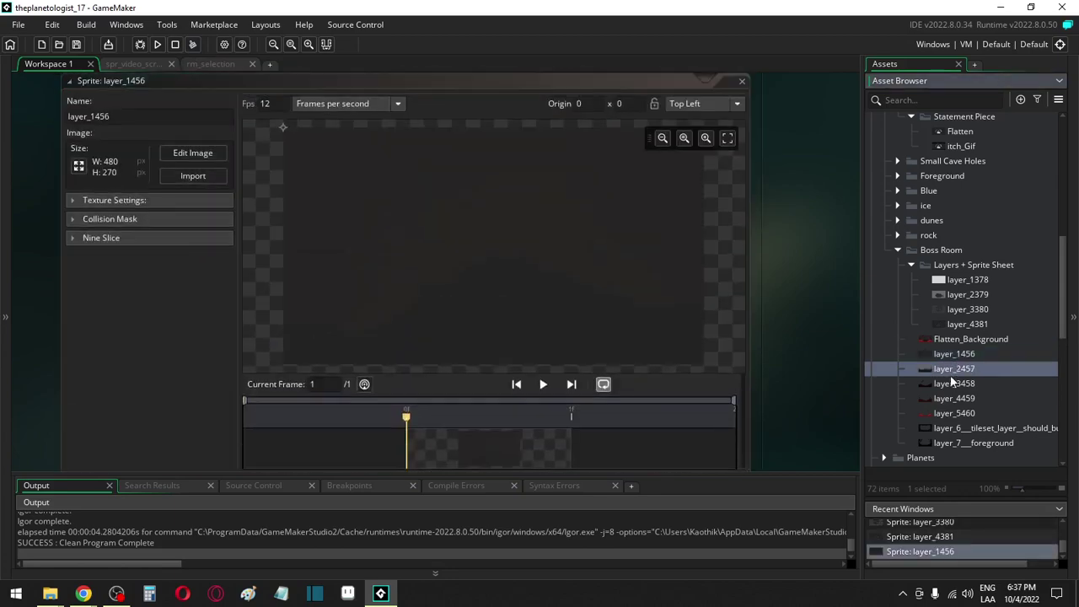
click(950, 384)
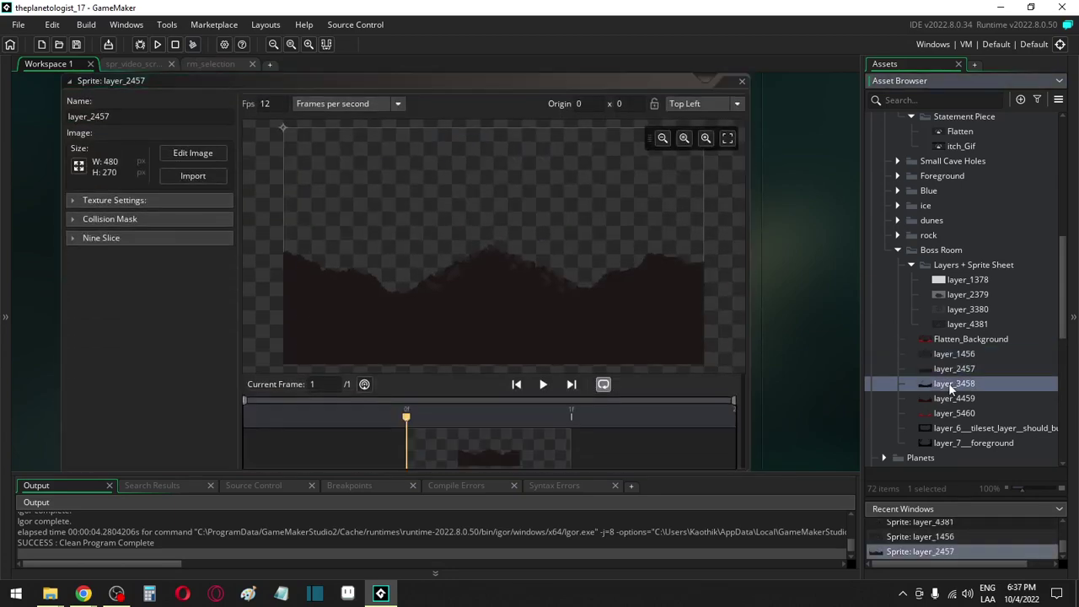
double_click(948, 390)
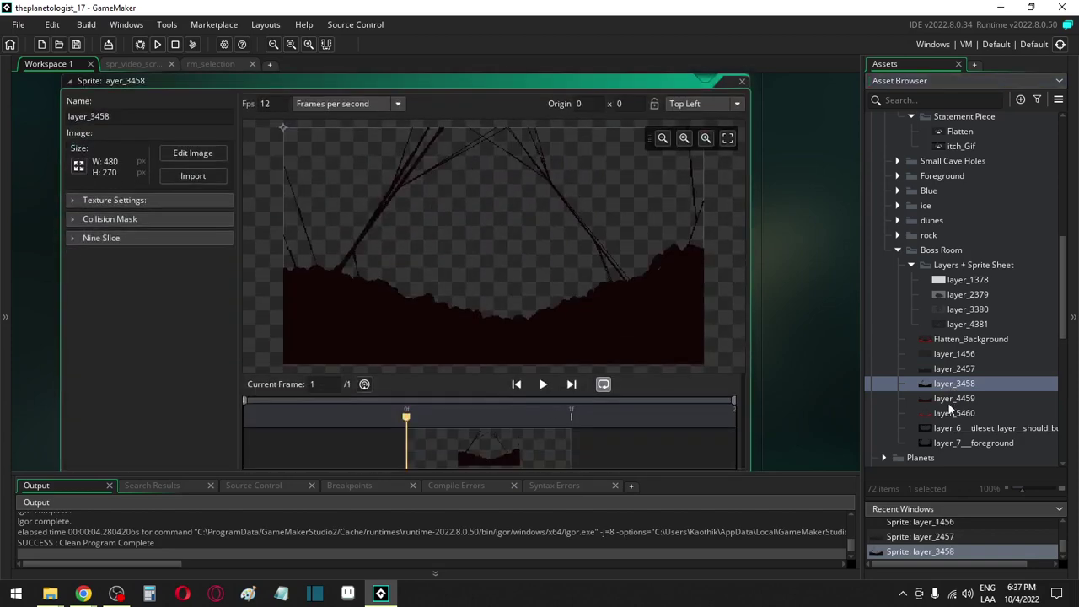
double_click(949, 401)
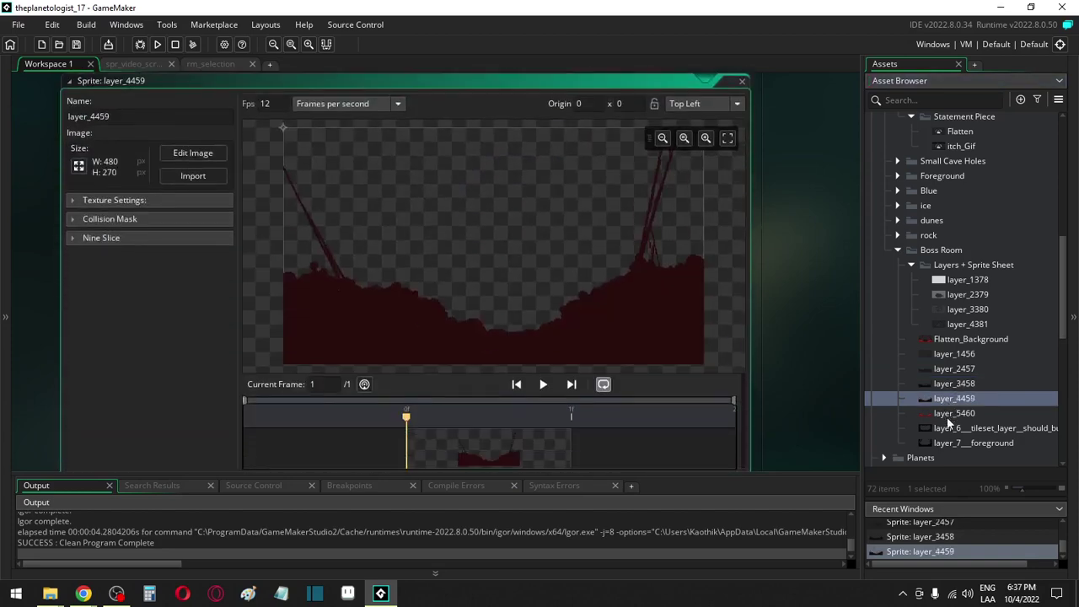
double_click(946, 416)
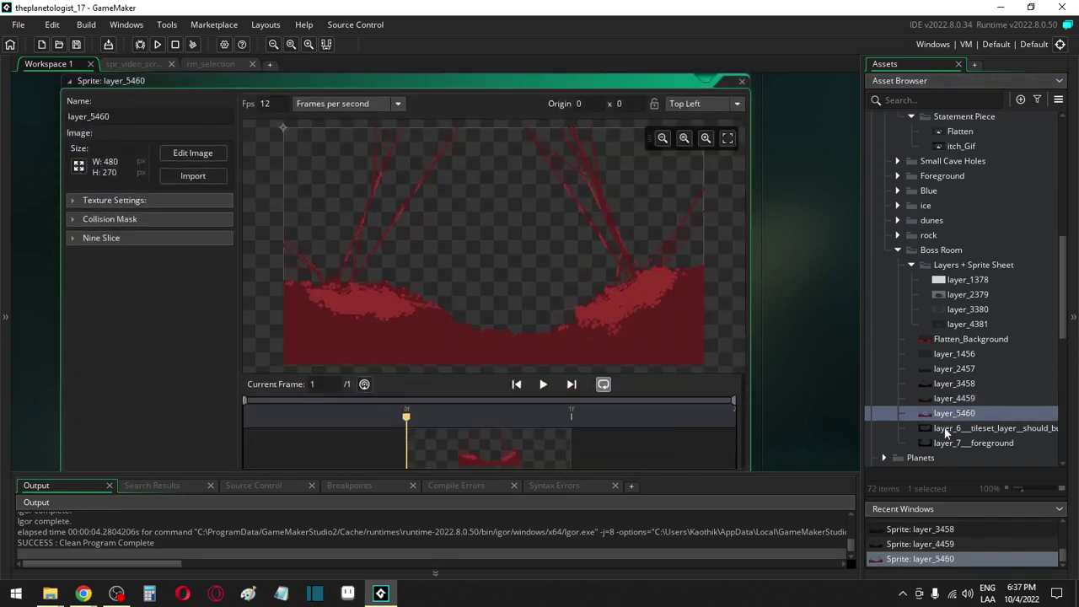
double_click(946, 430)
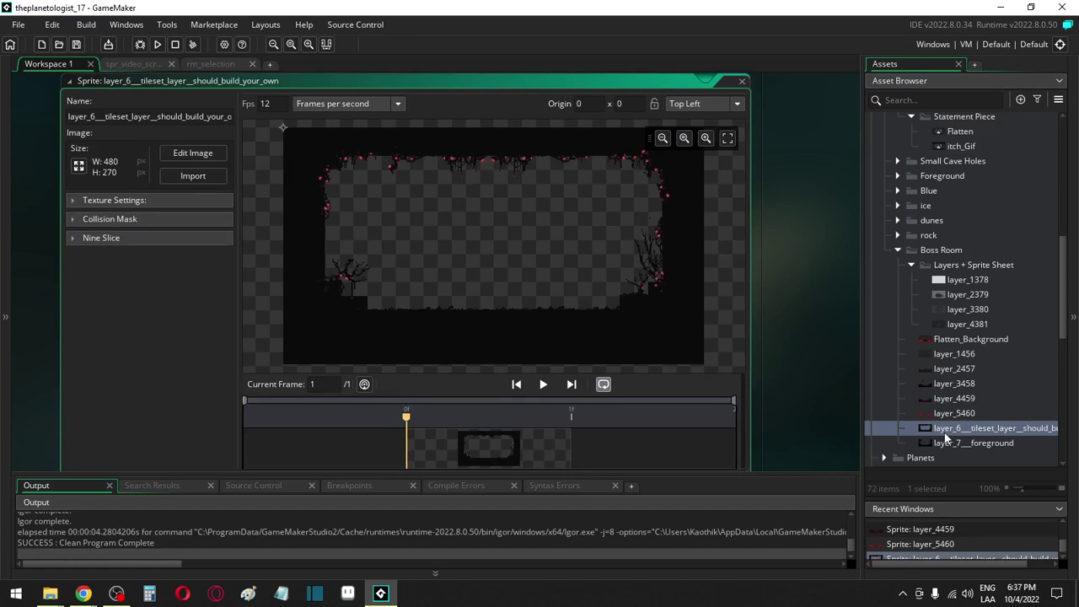
double_click(944, 443)
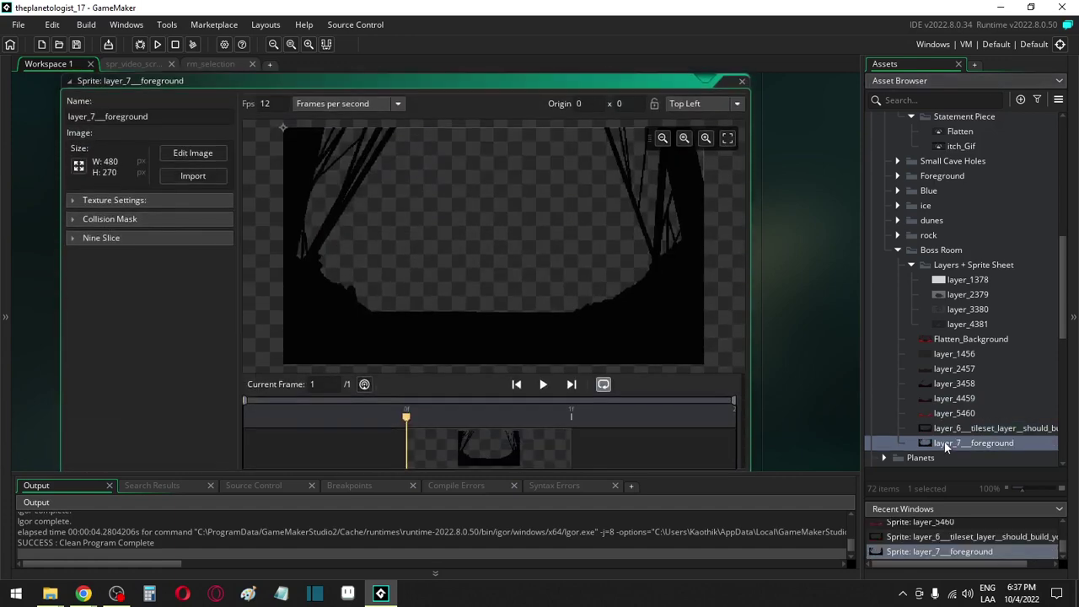
Compare the Flatten_Background sprite with the layer_6 tileset sprite and with layer_1456 and layer_2457
double_click(946, 430)
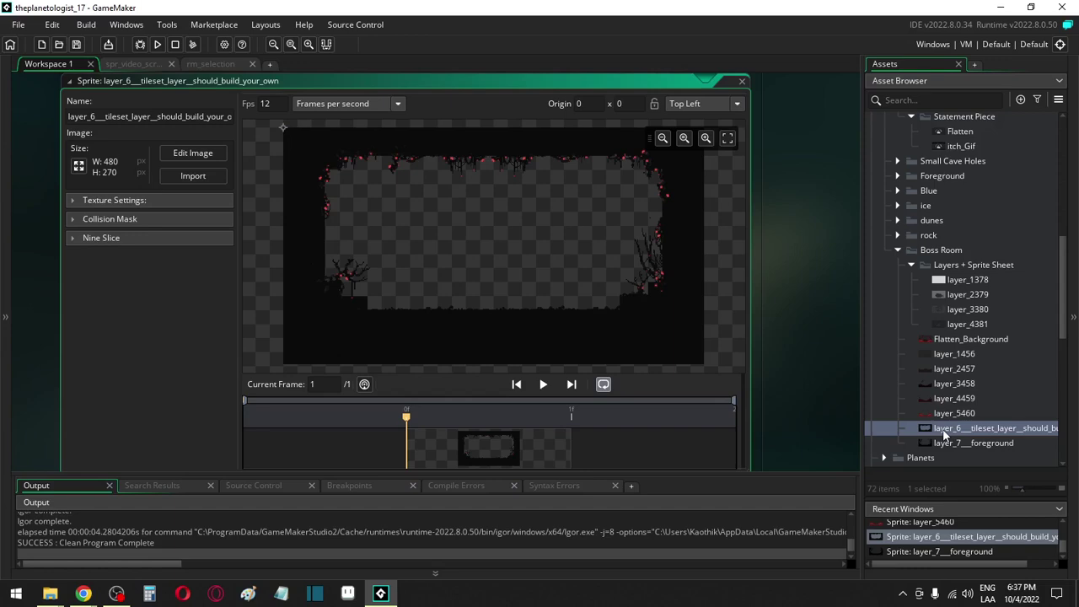
double_click(929, 338)
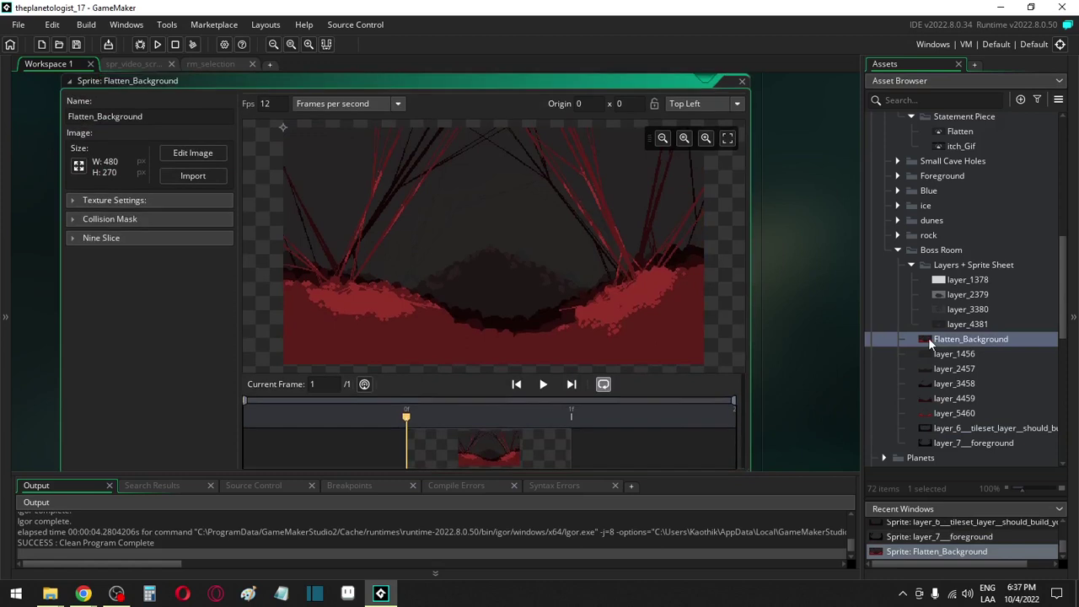
double_click(941, 354)
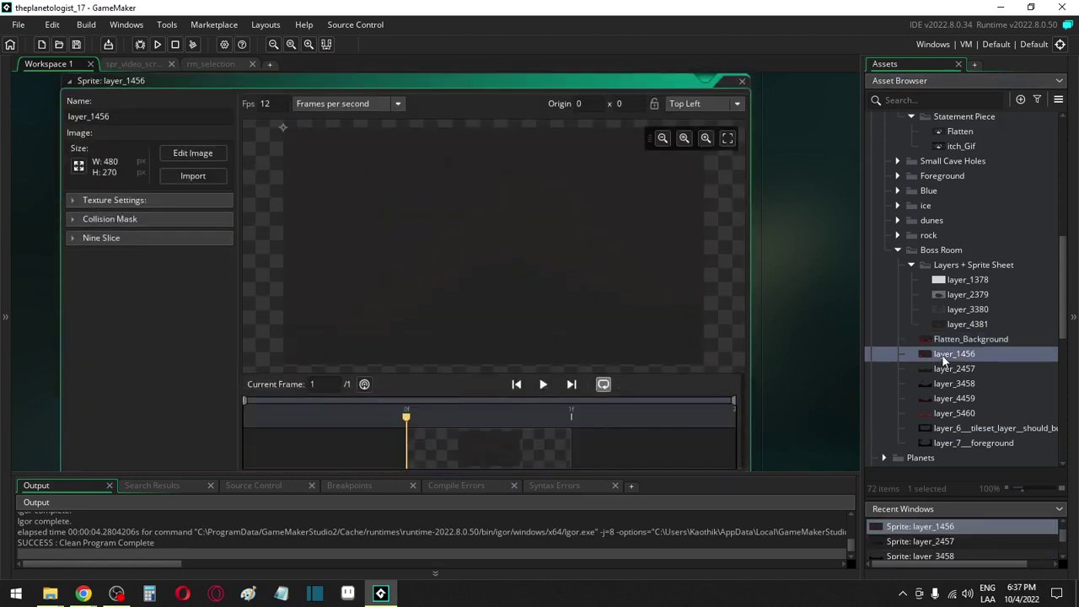
double_click(943, 370)
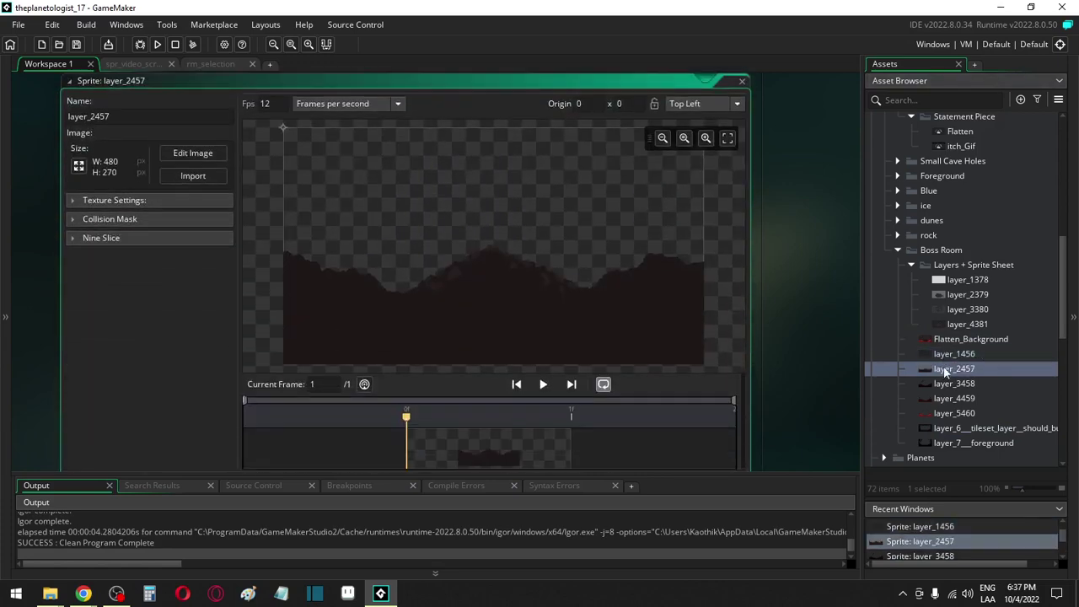
double_click(946, 339)
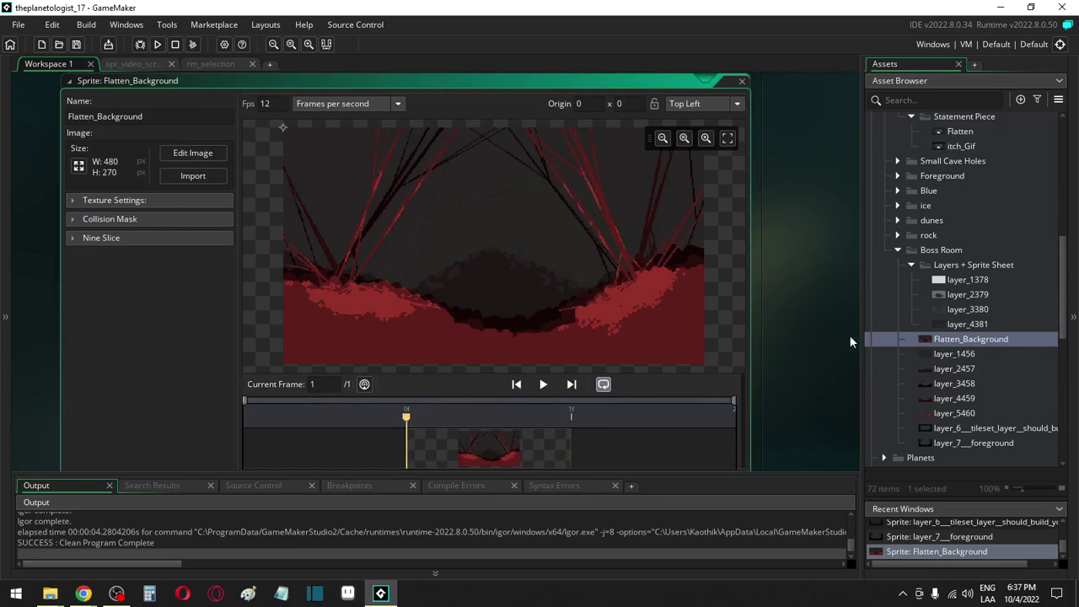
Duplicate the room rm_world_09 in the Rooms group and name the copy rm_world_10
click(130, 65)
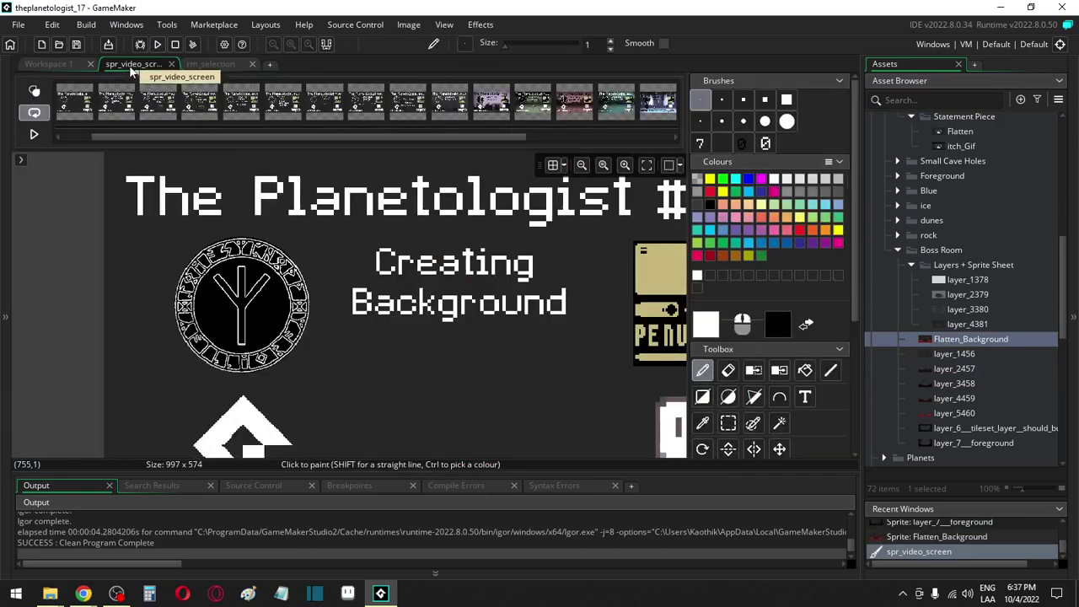
click(193, 61)
scroll(928, 377, down, 15)
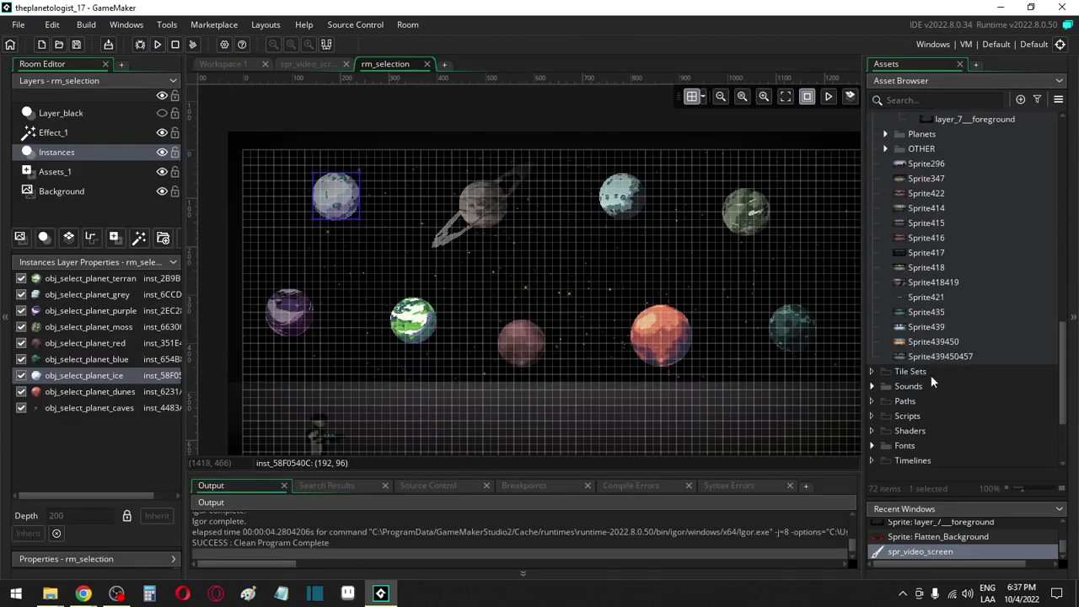
click(872, 395)
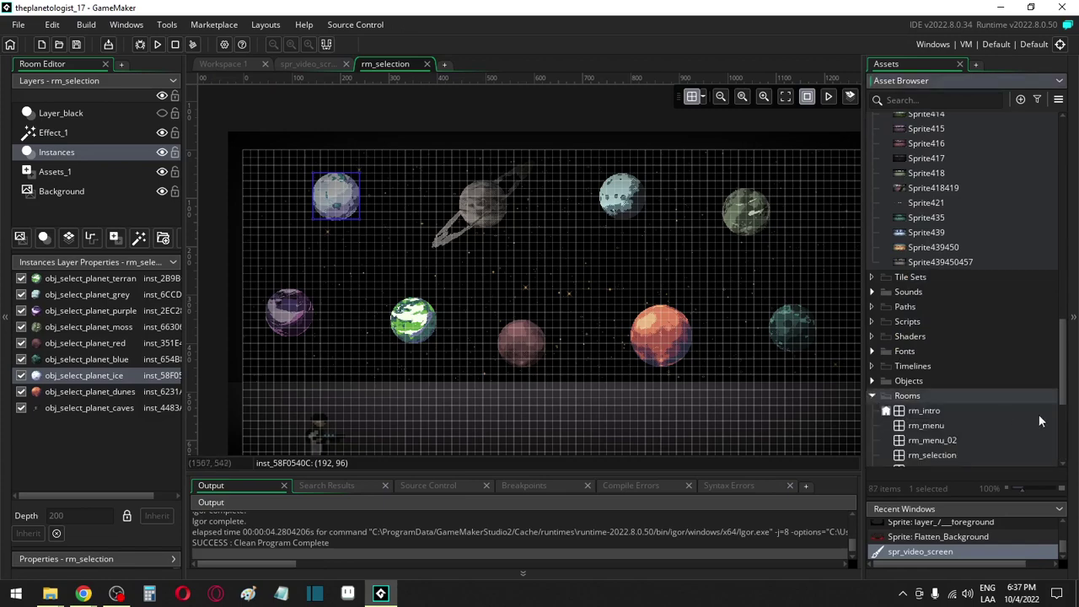
scroll(961, 413, down, 5)
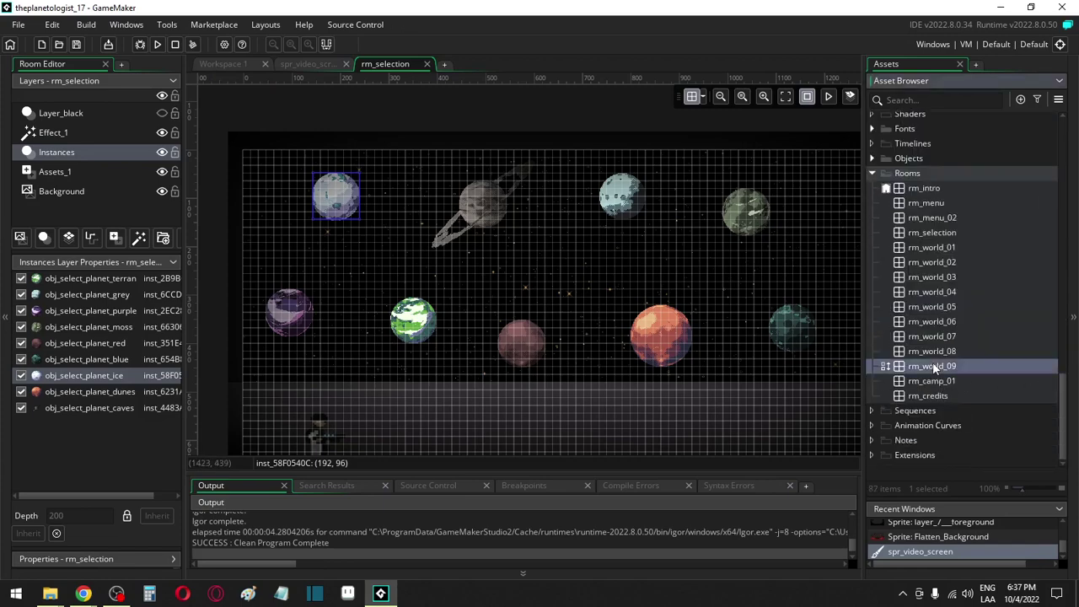
key(ctrl+d)
key(BackSpace)
key(BackSpace)
key(BackSpace)
key(BackSpace)
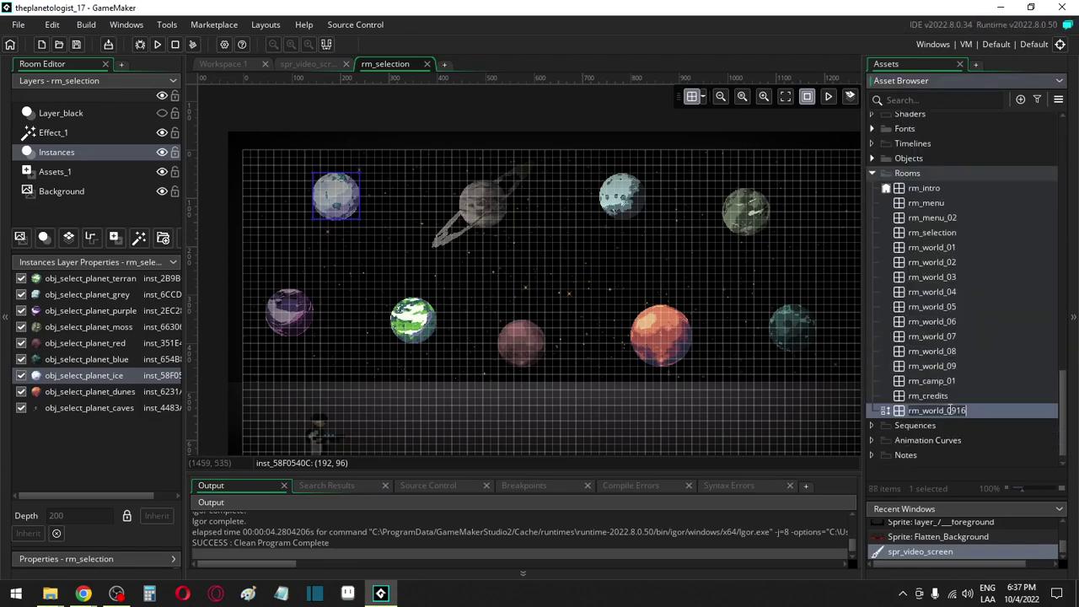
text(10)
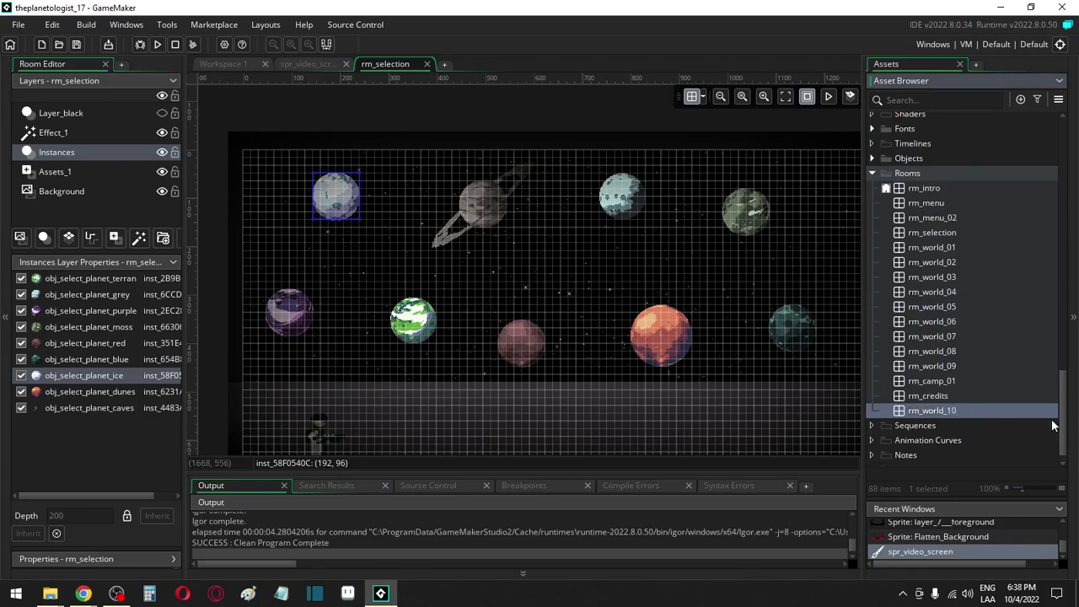
Move rm_world_10 directly below rm_world_09 in the Rooms group and open it for editing
drag(927, 410, 927, 381)
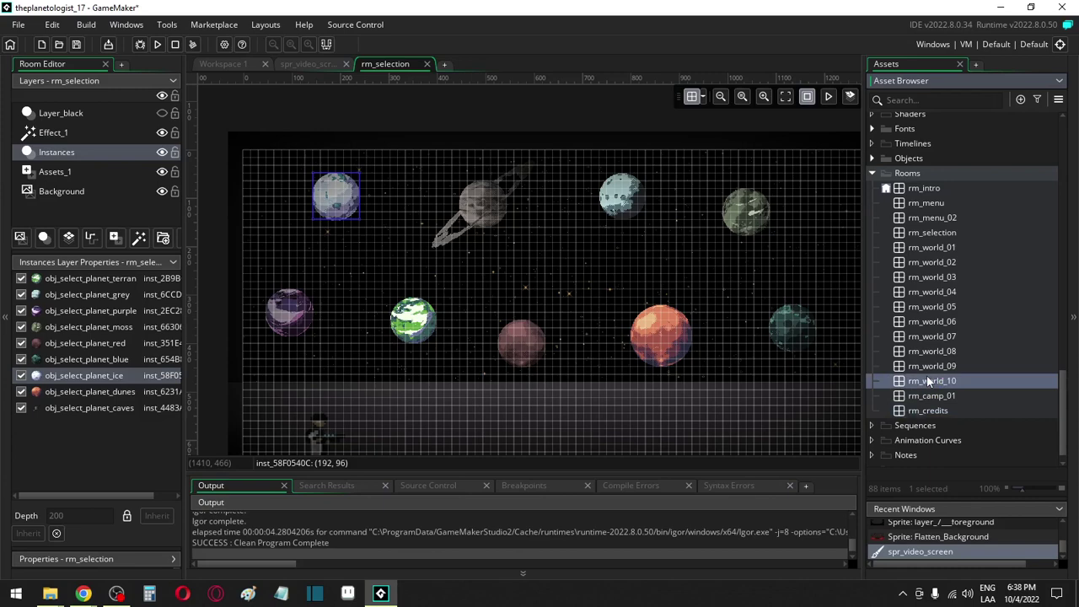
double_click(927, 381)
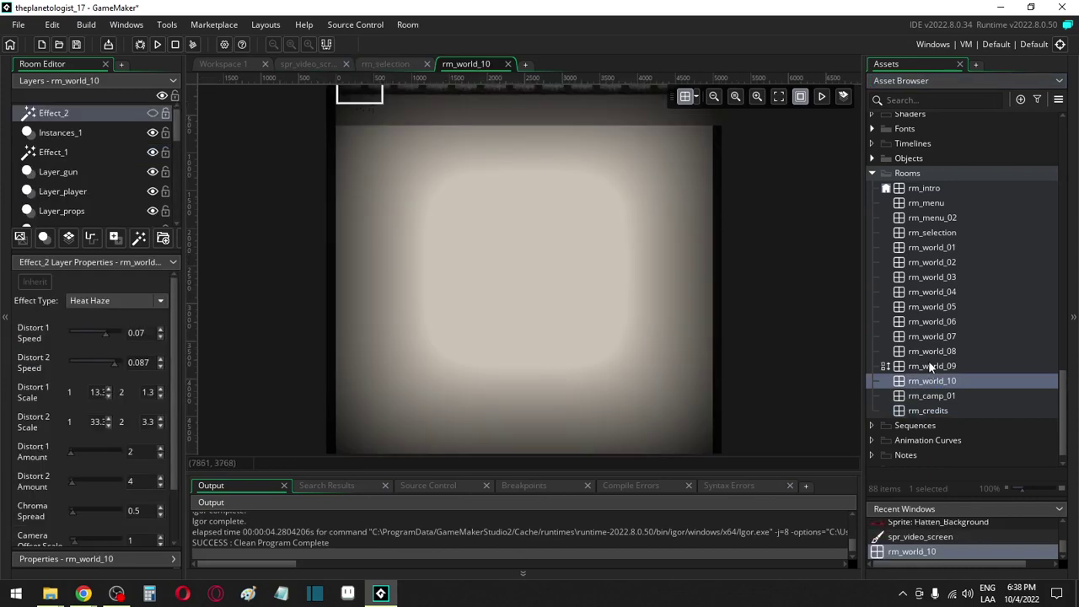
scroll(389, 401, up, 10)
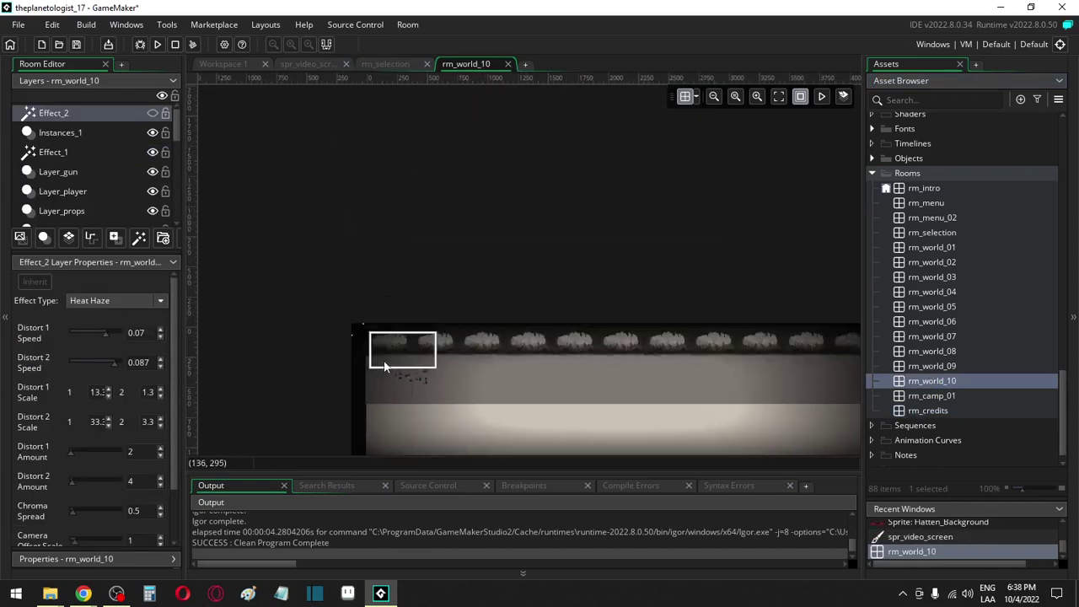
Delete all the floor background sprites from the Assets_4 layer of rm_world_10
scroll(84, 168, down, 3)
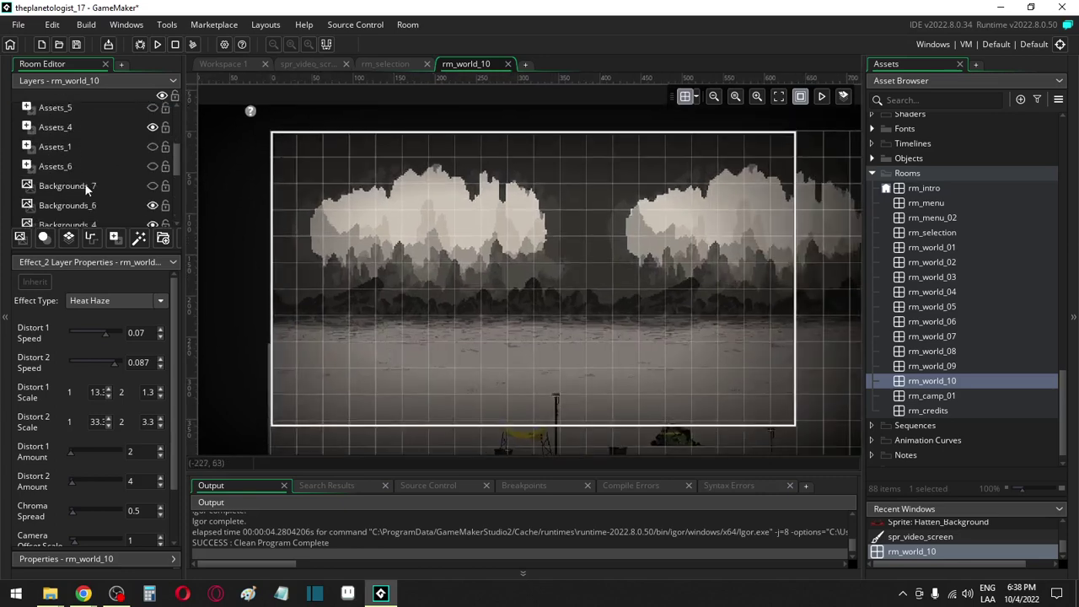
click(79, 127)
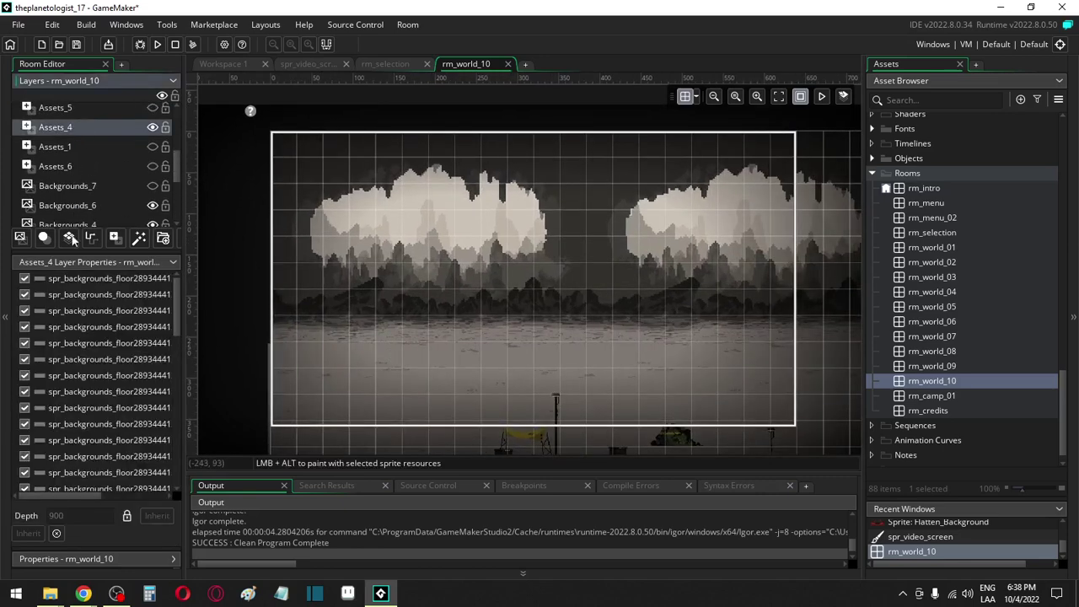
click(109, 279)
scroll(126, 379, down, 10)
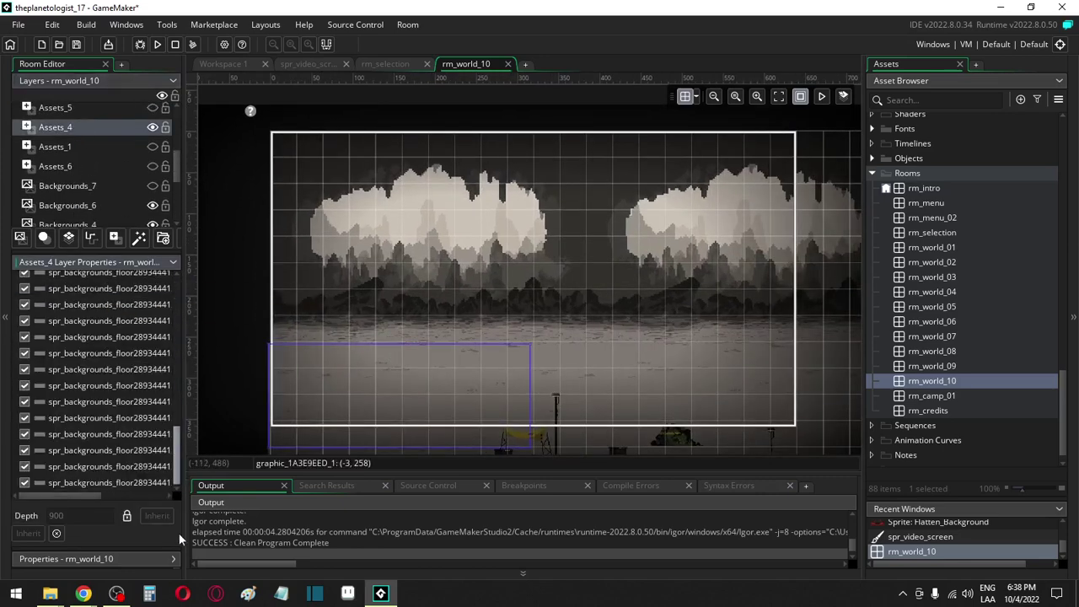
shift+click(144, 482)
key(Delete)
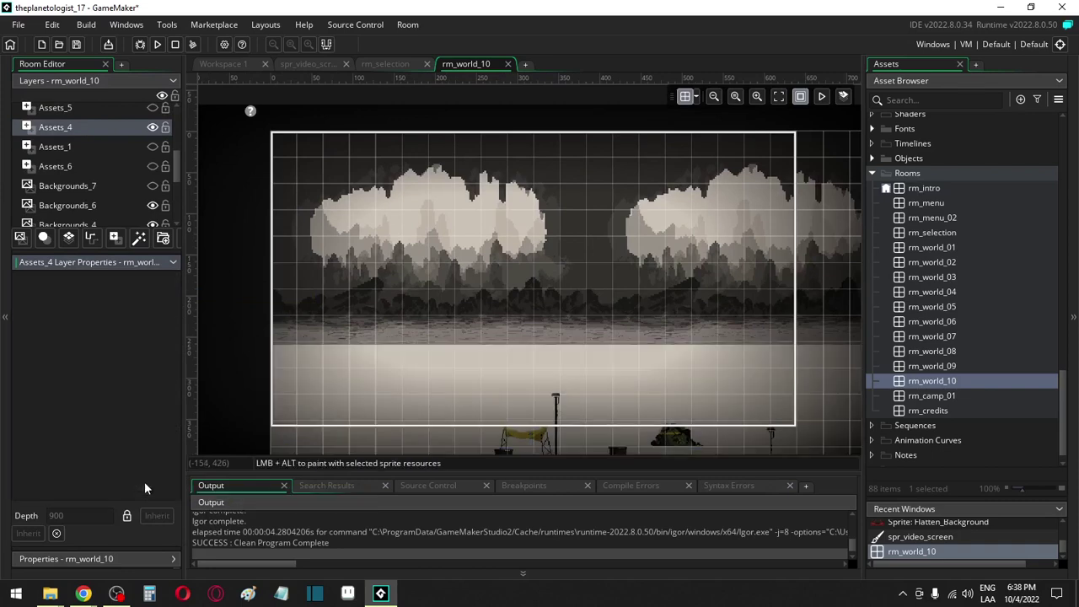
Replace the sprite of the Backgrounds_5 layer with layer_1456 and that of the Background layer with layer_2457
scroll(974, 308, up, 6)
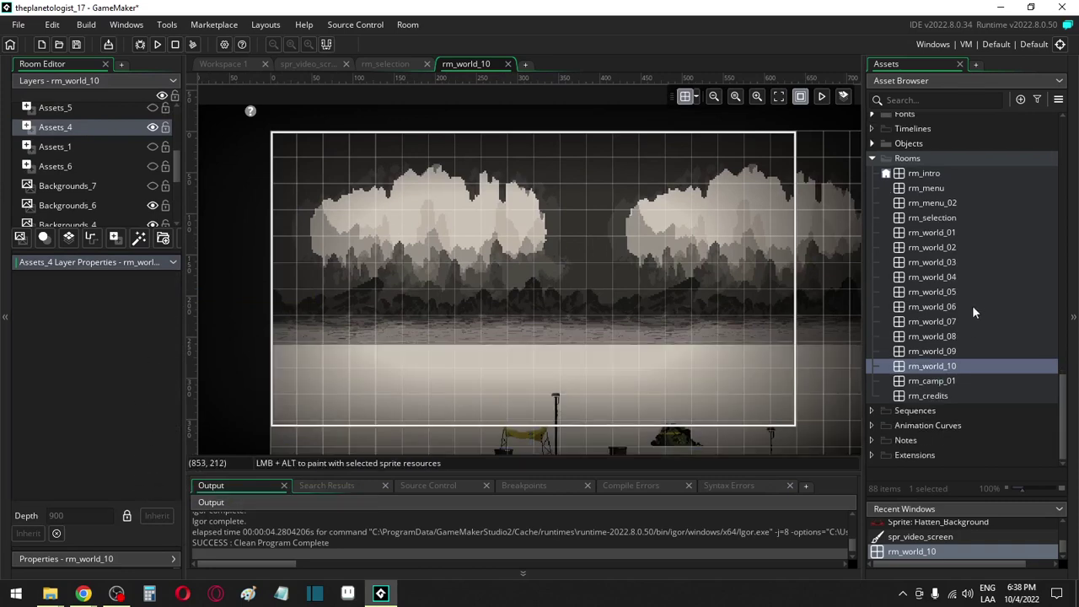
scroll(973, 310, up, 5)
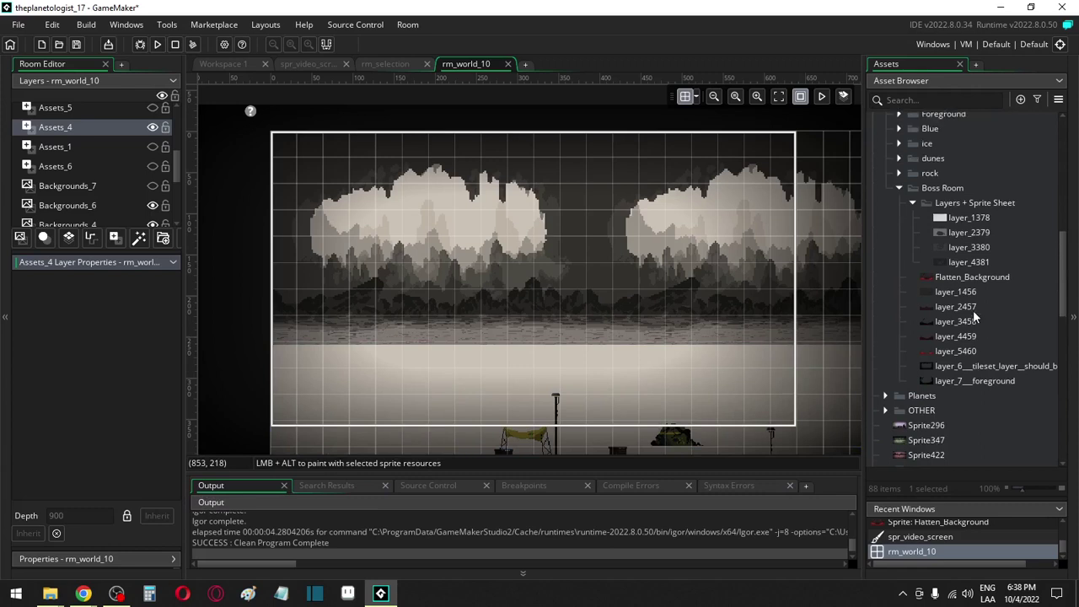
scroll(71, 187, down, 2)
scroll(69, 182, down, 1)
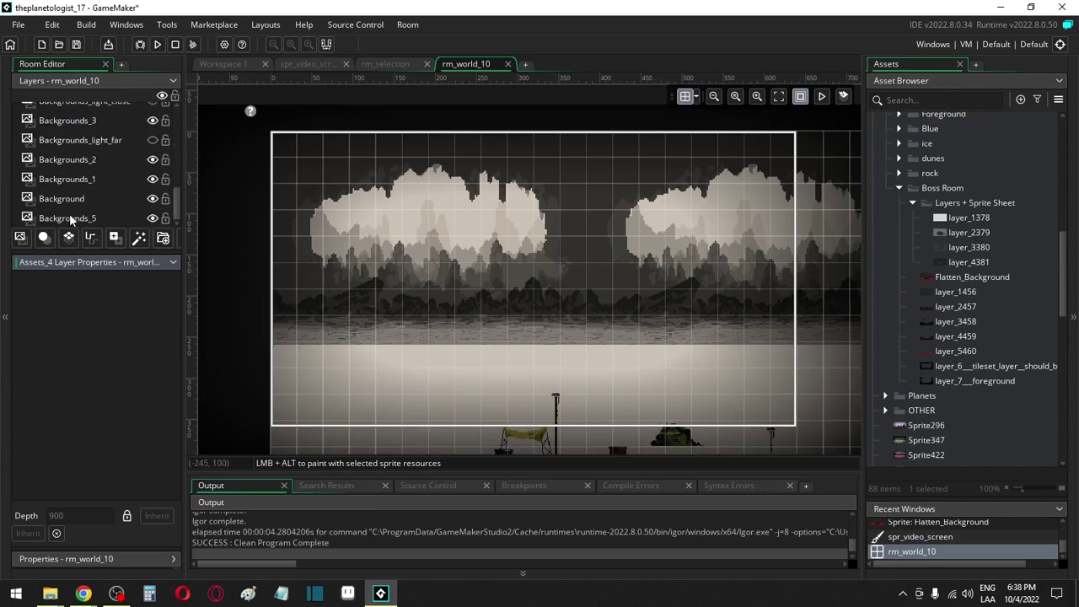
click(69, 213)
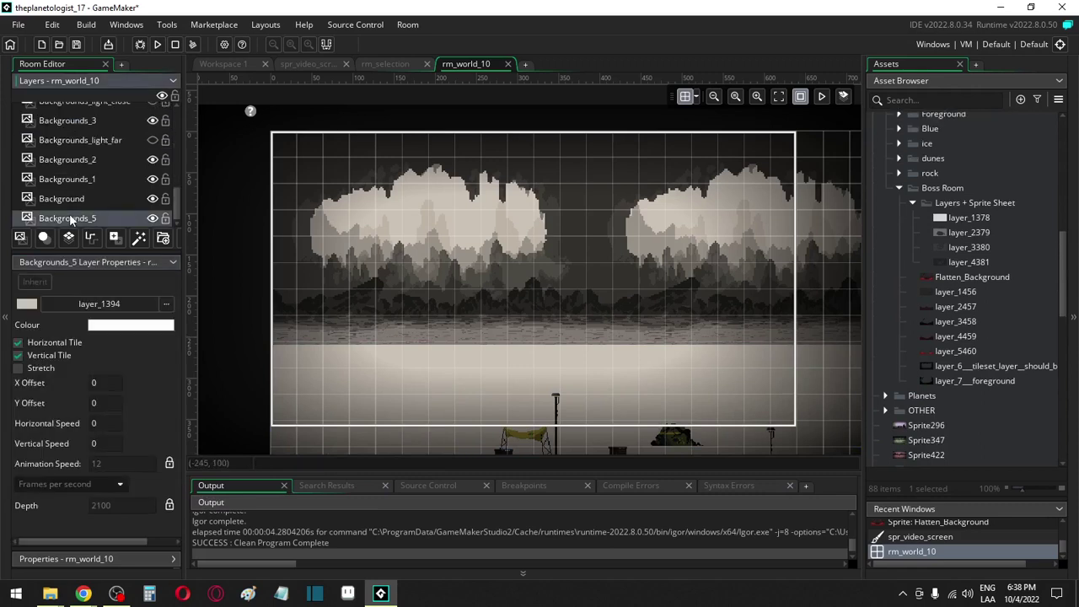
click(957, 292)
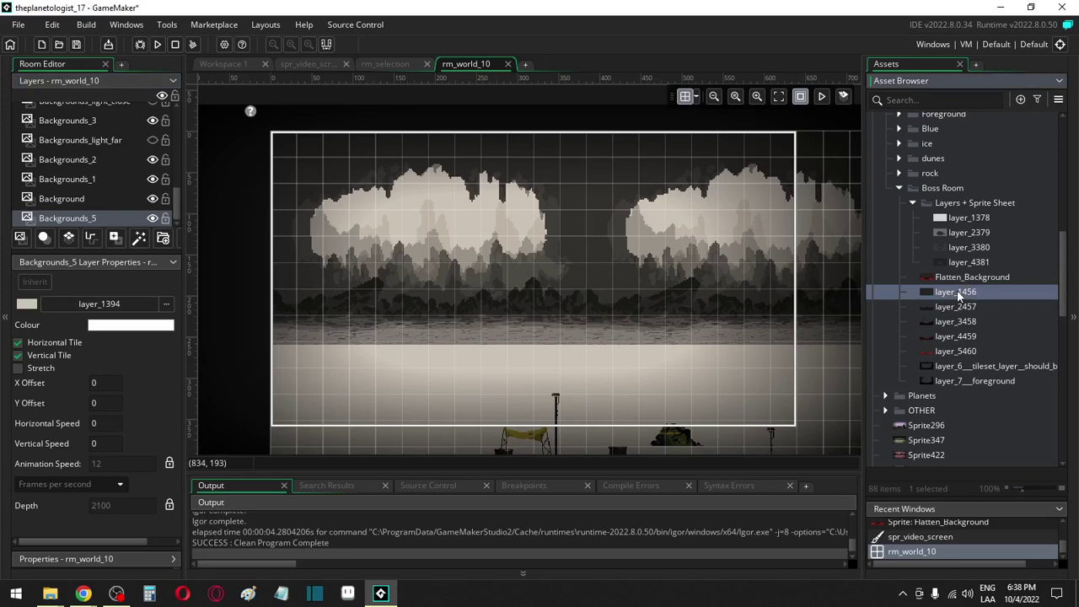
drag(957, 291, 122, 304)
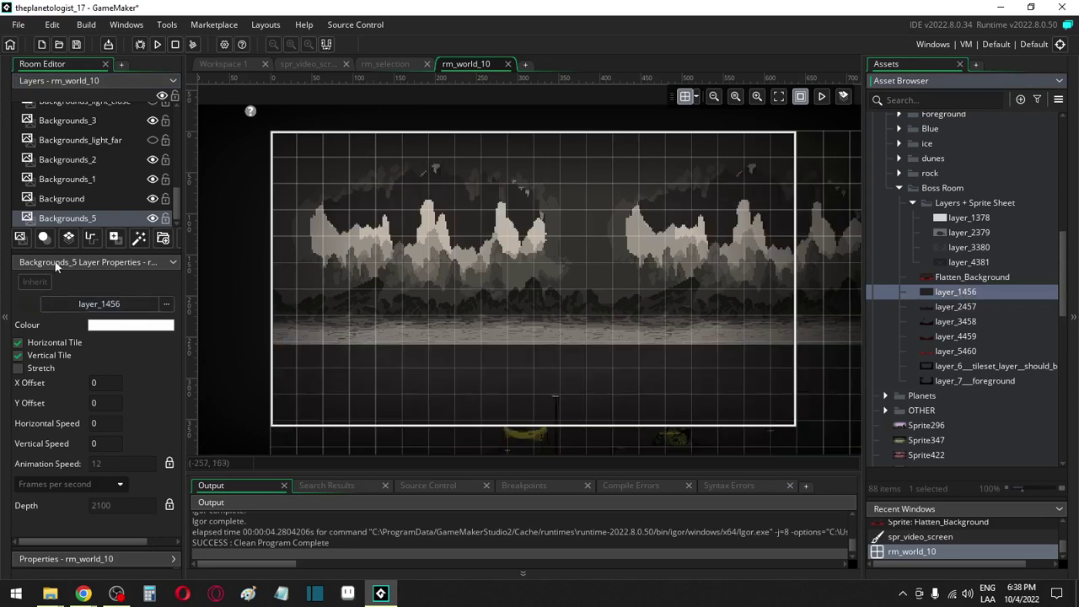
click(59, 199)
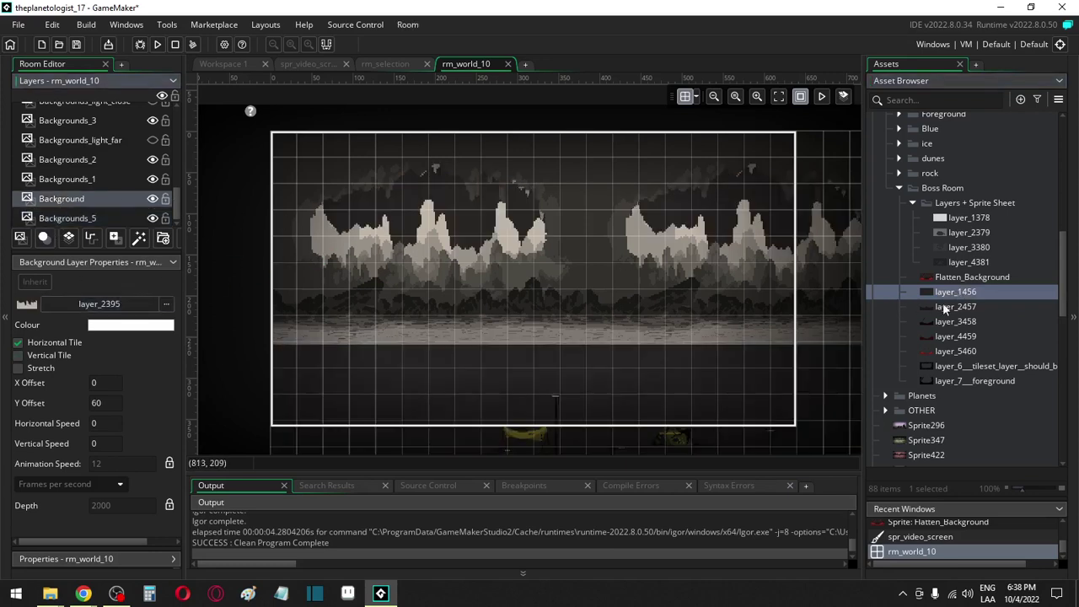
drag(947, 305, 125, 307)
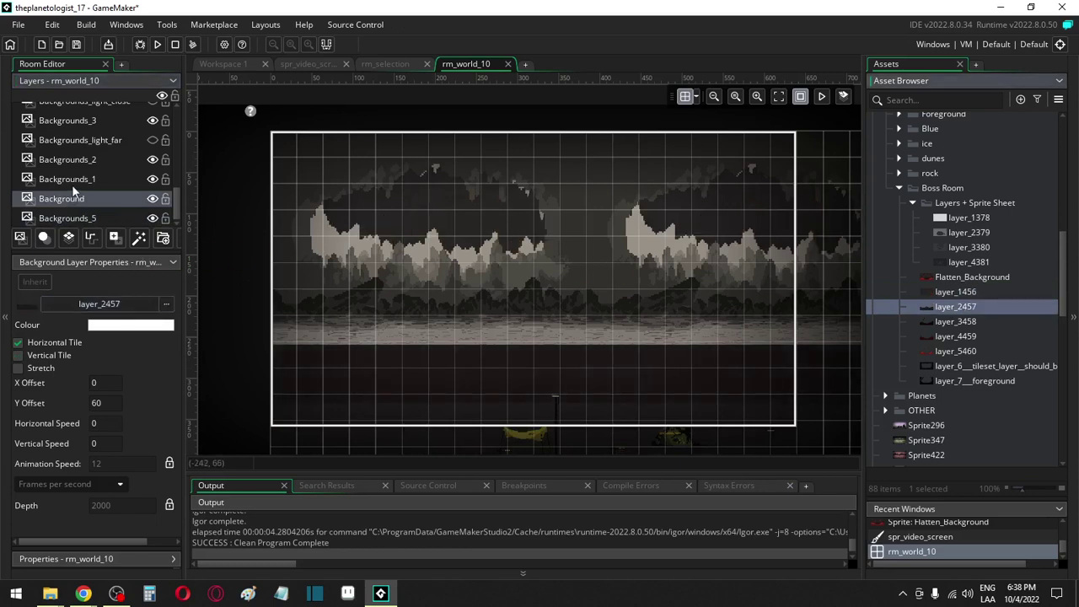
Replace the sprites of the Backgrounds_1, Backgrounds_2 and Backgrounds_3 layers with layer_3458, layer_4459 and layer_5460 respectively
click(76, 179)
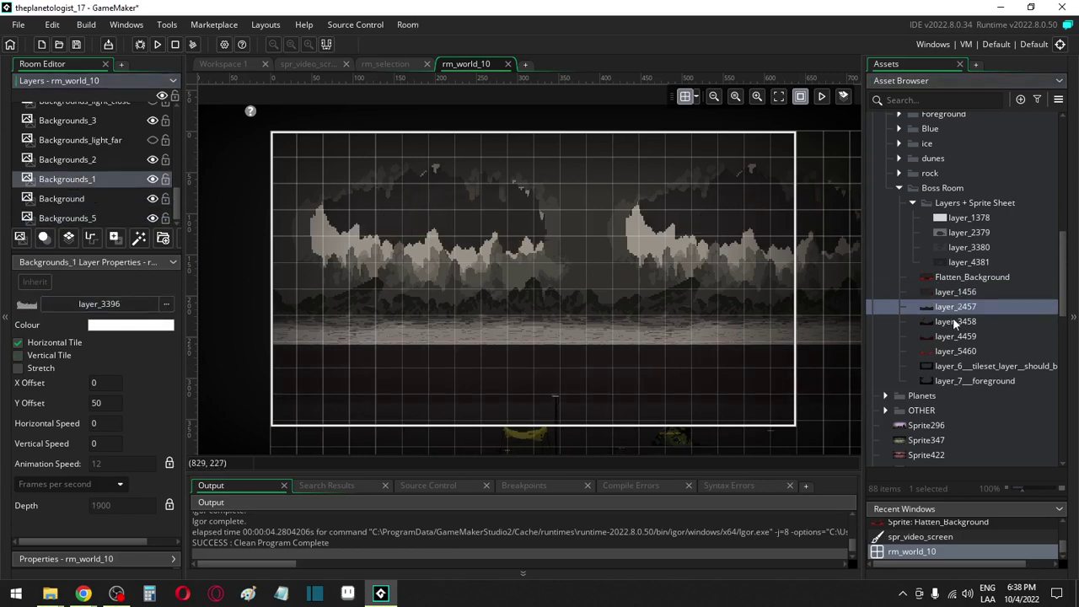
drag(953, 318, 131, 309)
click(93, 157)
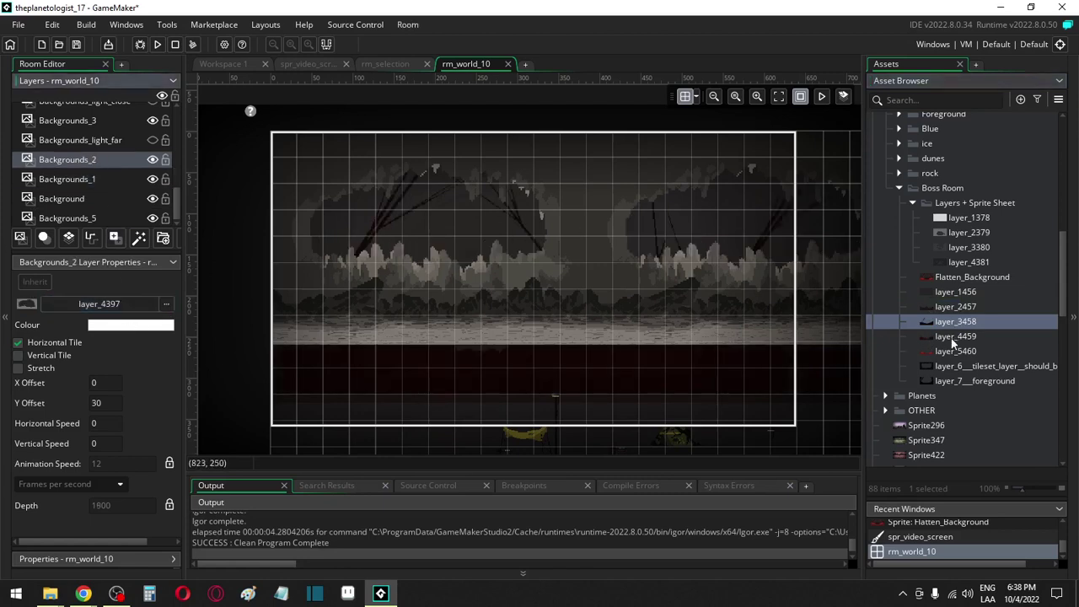
drag(953, 336, 107, 311)
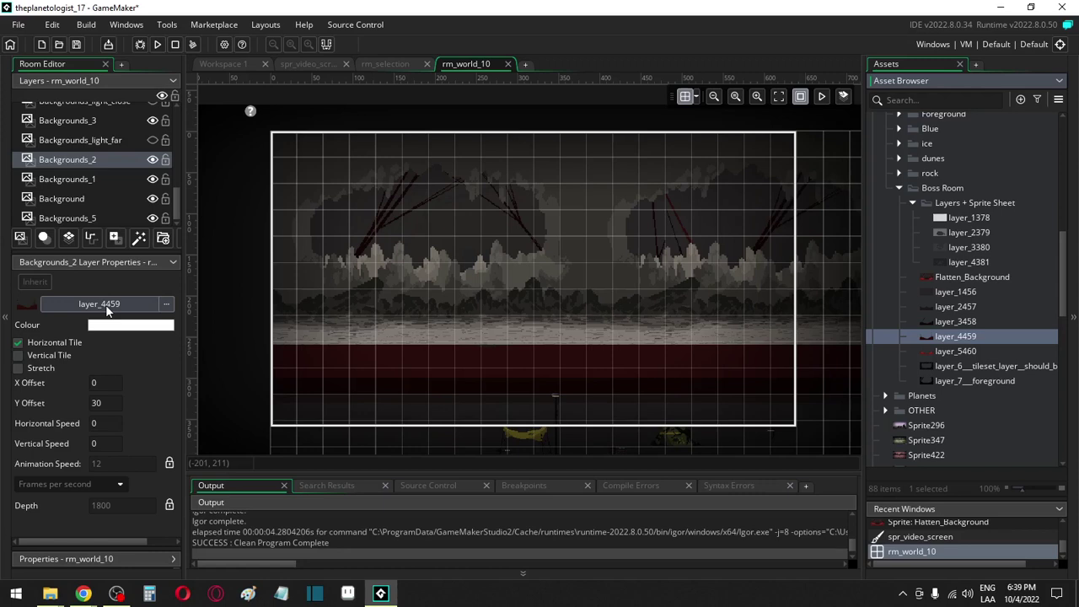
click(108, 122)
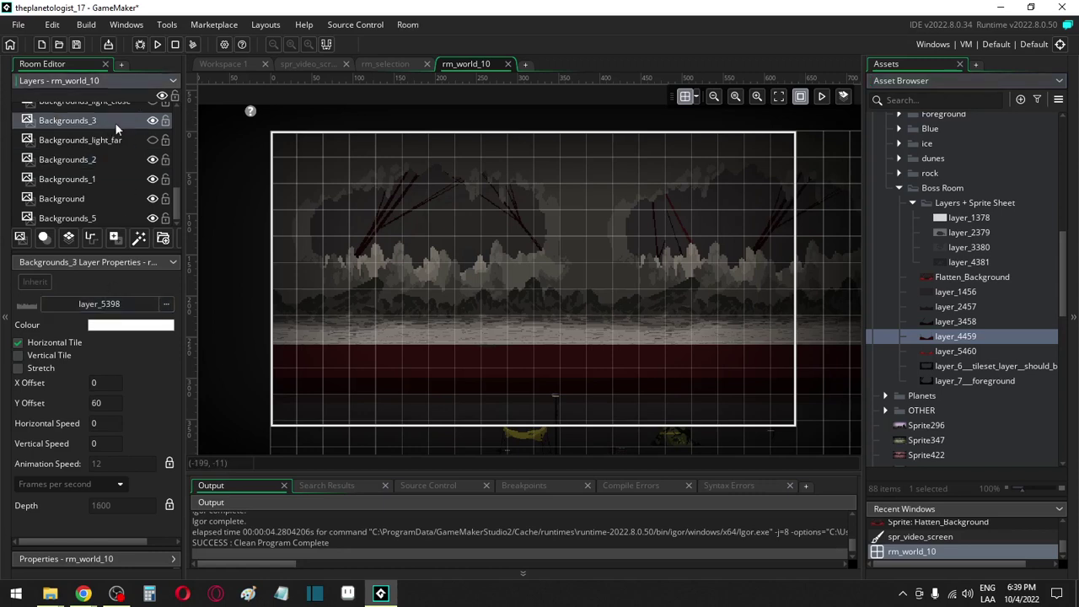
drag(961, 351, 84, 311)
Assign the layer_6 tileset sprite to the Backgrounds_4 layer and the layer_7 foreground sprite to Backgrounds_6
scroll(75, 198, up, 3)
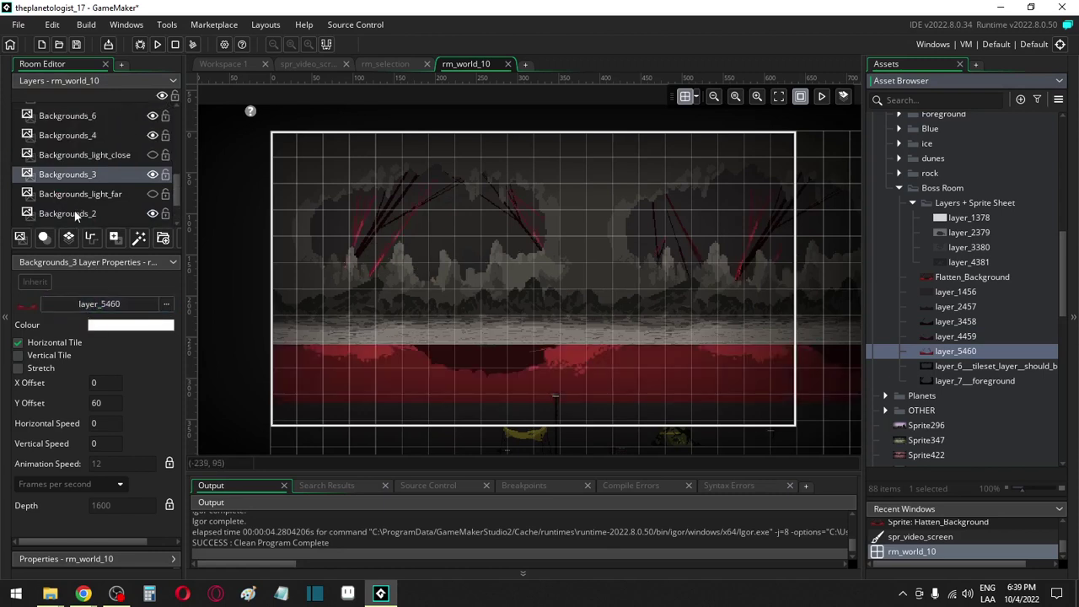
click(80, 190)
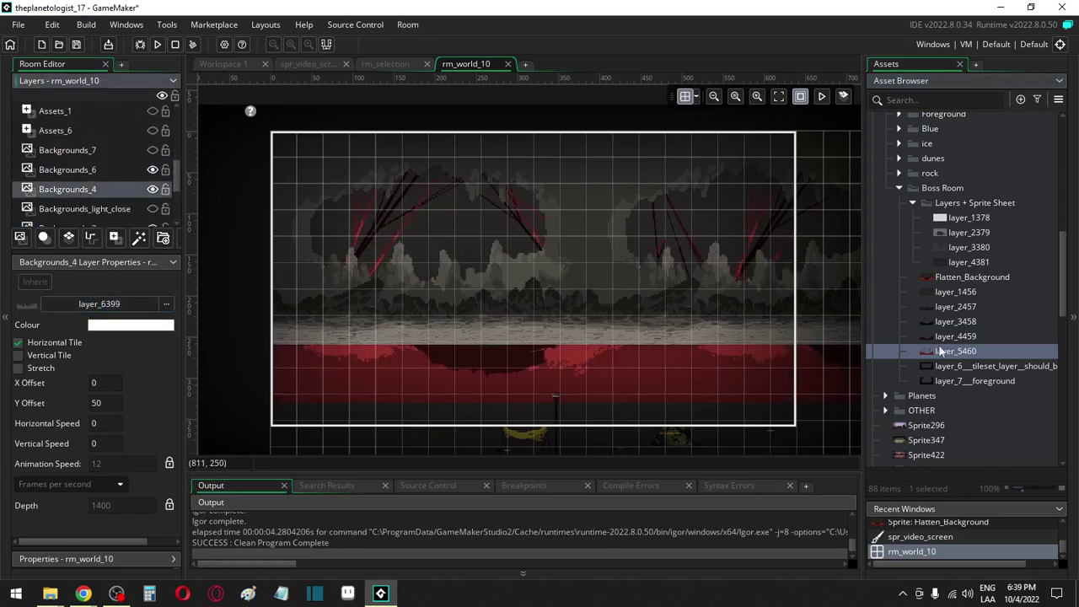
drag(949, 369, 126, 309)
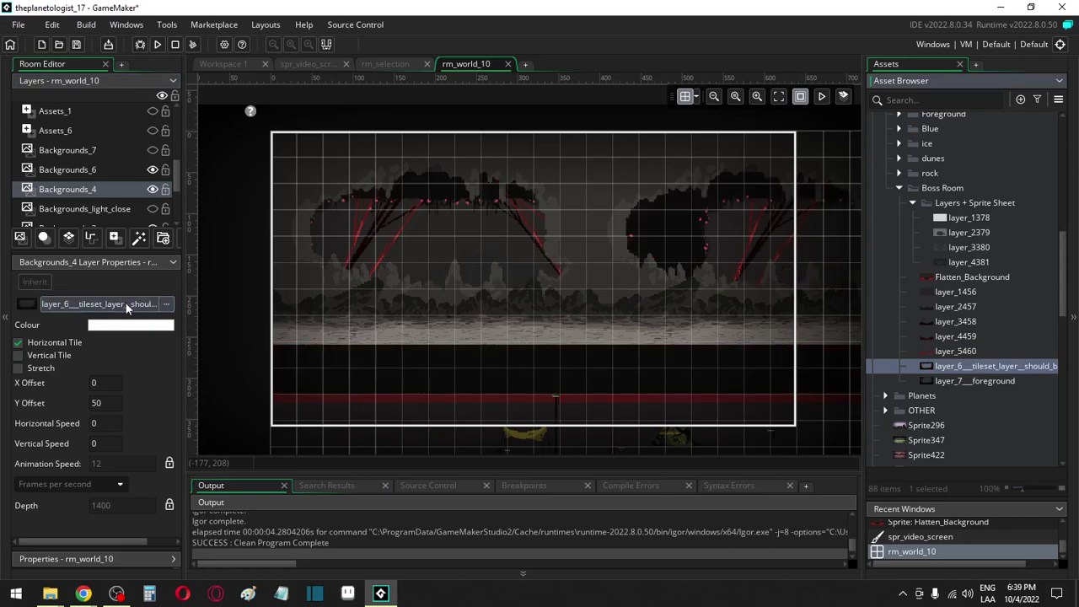
mouse_move(970, 380)
mouse_down()
mouse_move(139, 257)
mouse_move(962, 390)
mouse_up()
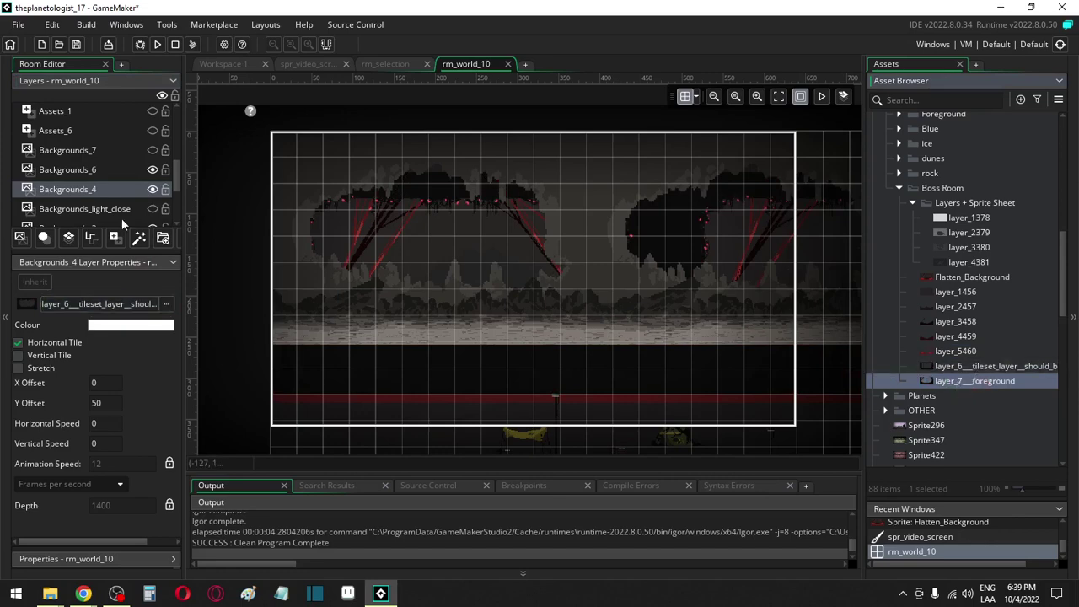
click(70, 169)
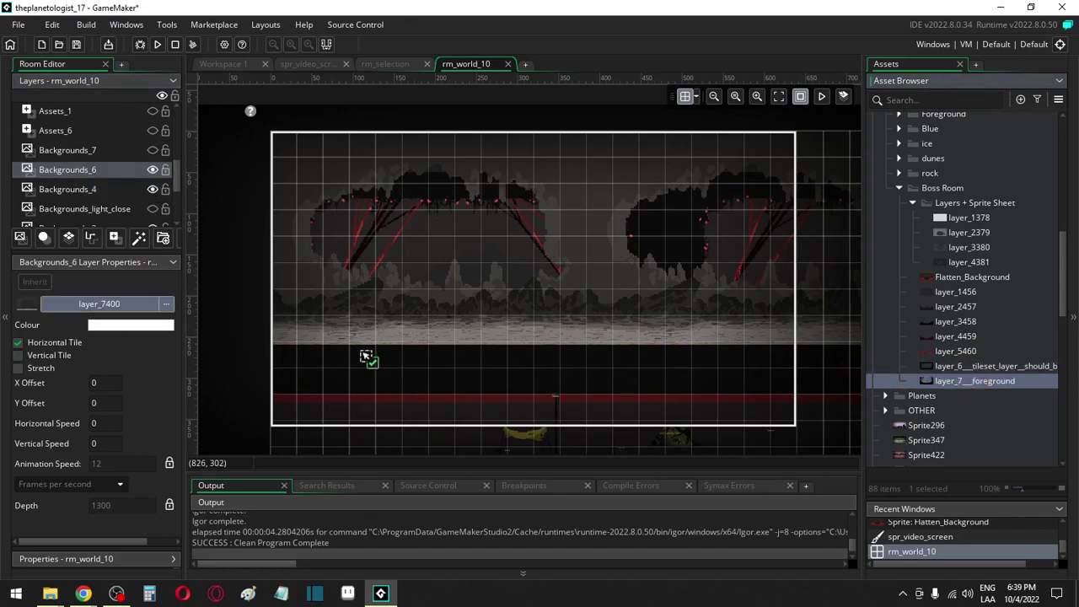
drag(366, 356, 78, 302)
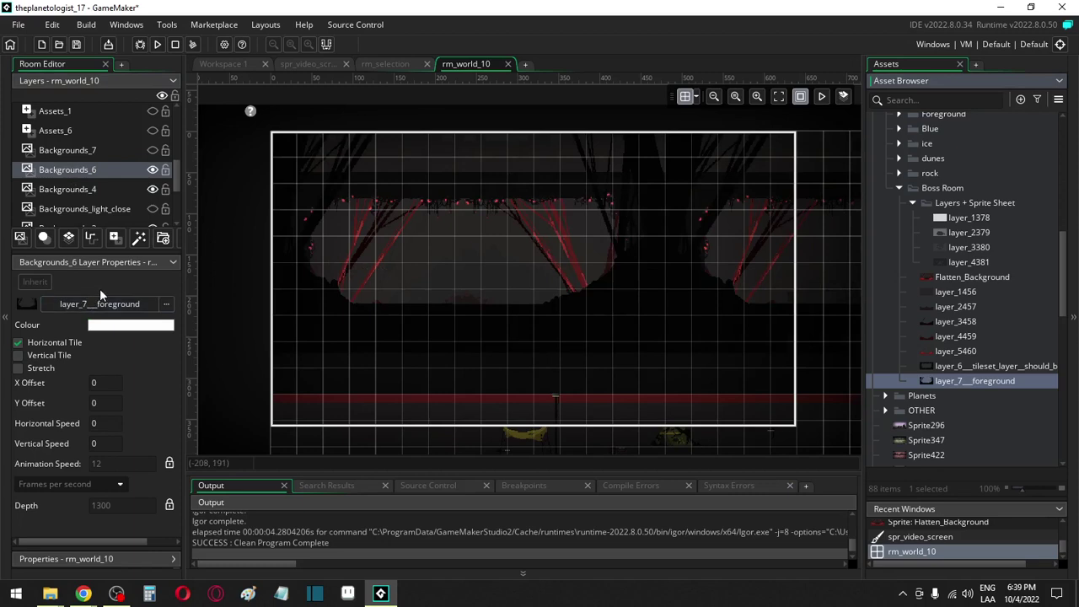
Swap the two front sprites so Backgrounds_4 uses the layer_7 foreground sprite and Backgrounds_6 uses the layer_6 tileset sprite
click(76, 191)
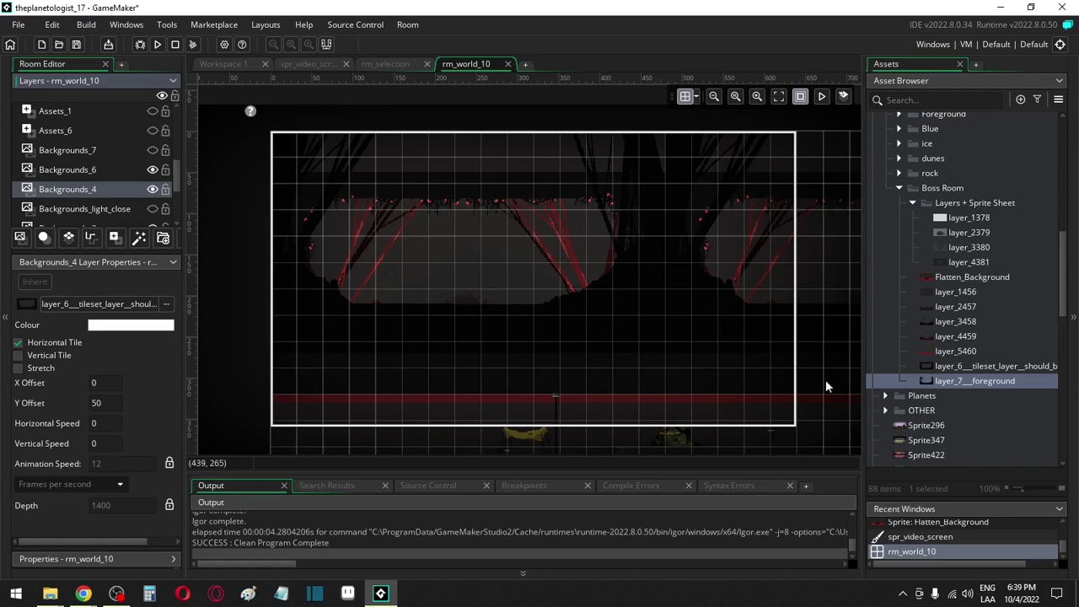
drag(937, 384, 158, 309)
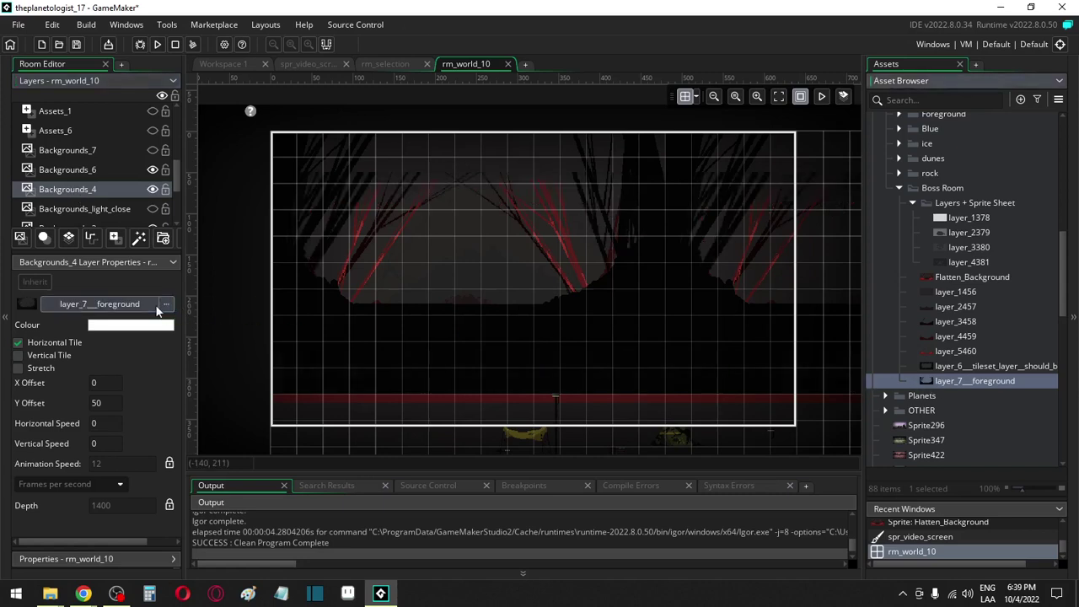
click(78, 171)
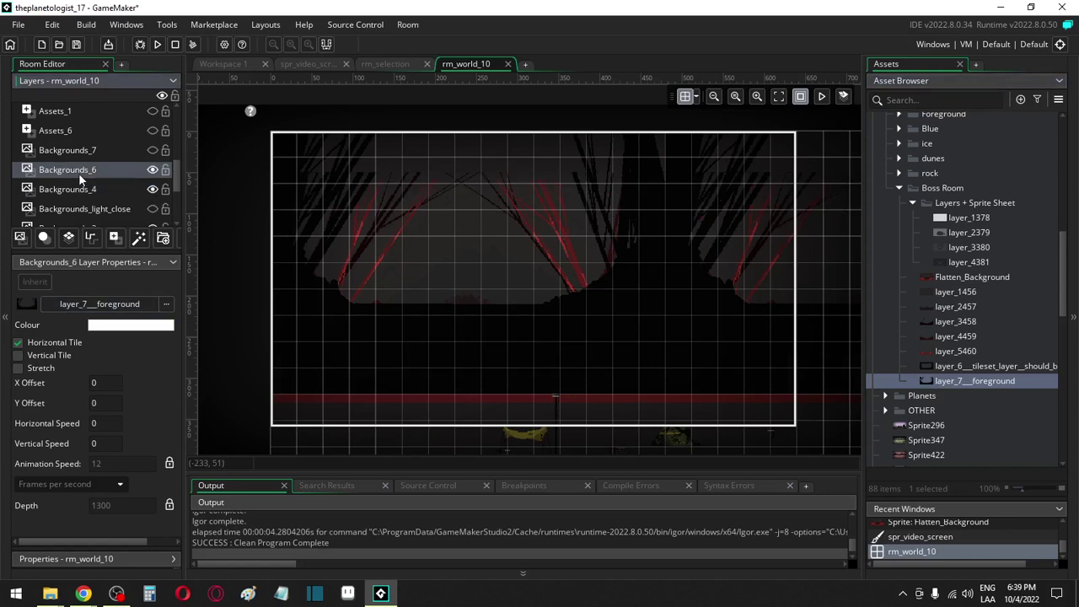
click(976, 367)
drag(976, 367, 81, 314)
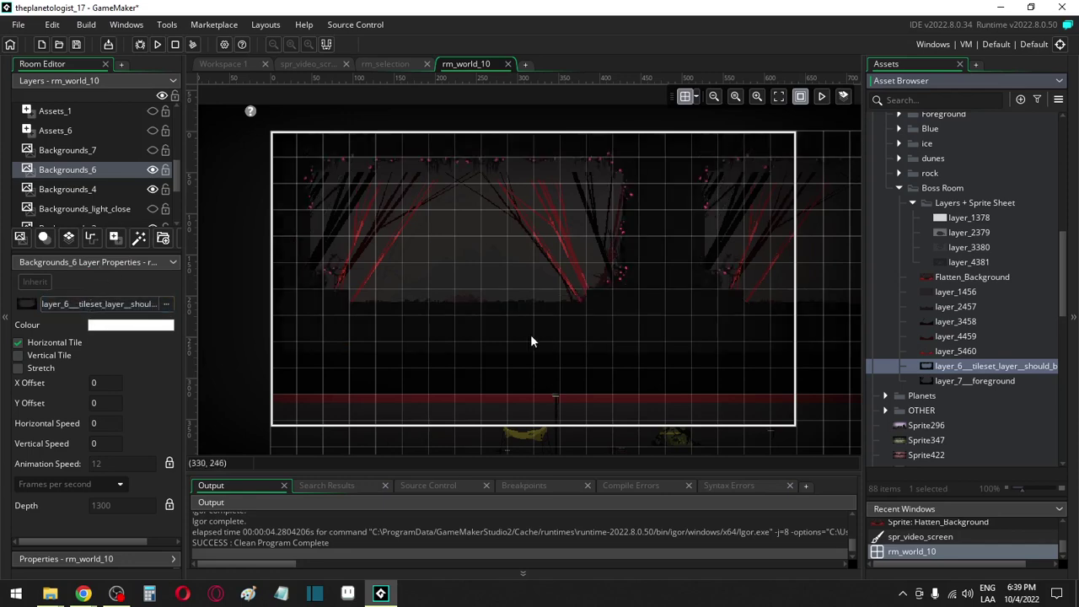
Set the Y offset of the Backgrounds_4 layer to 0
scroll(509, 324, down, 3)
scroll(507, 322, up, 2)
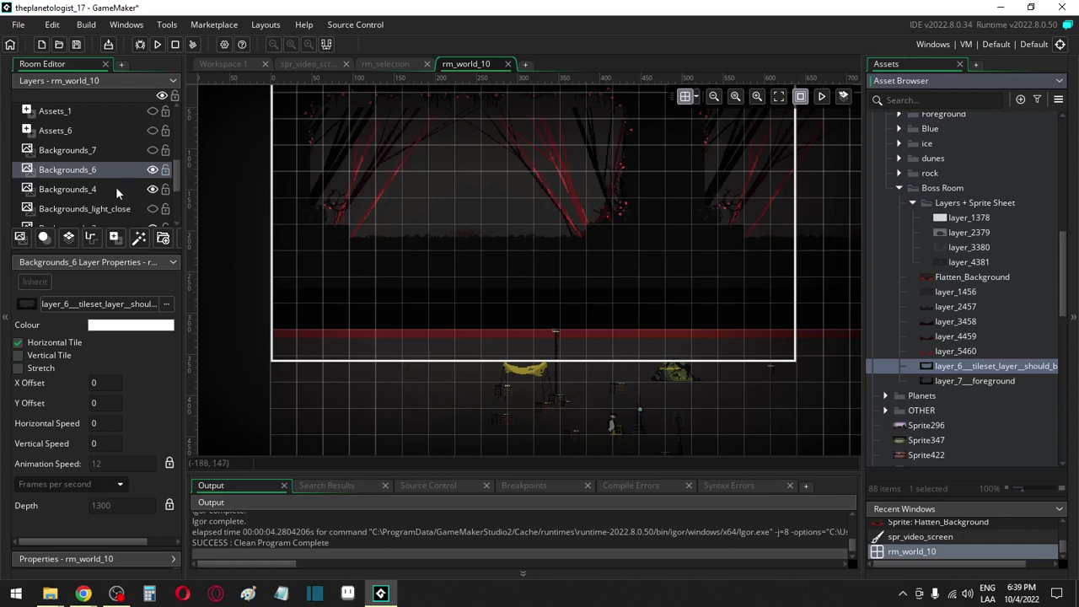
click(116, 190)
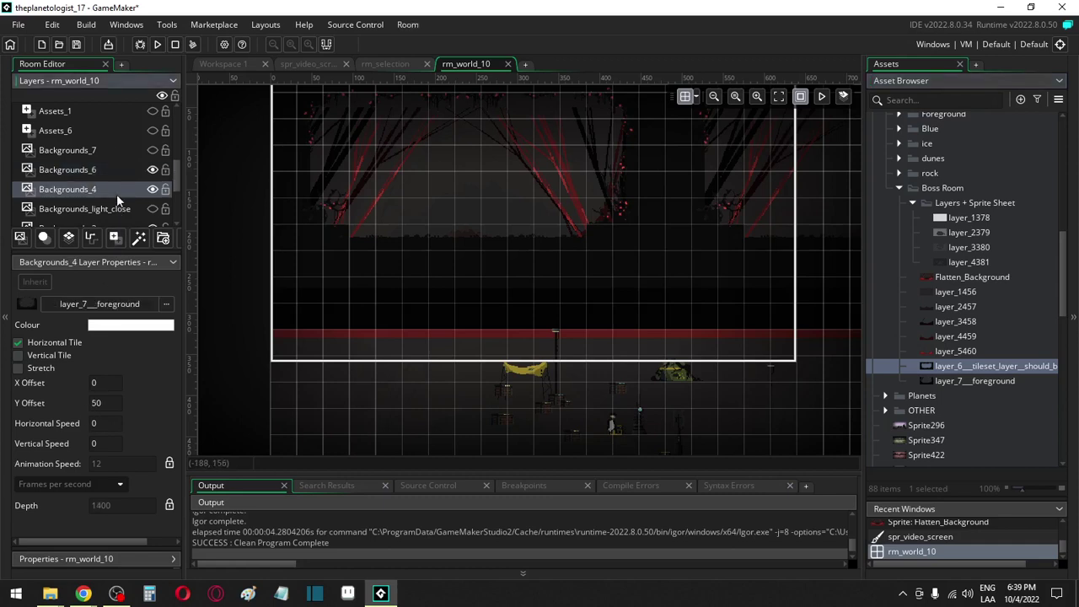
double_click(97, 403)
text(0)
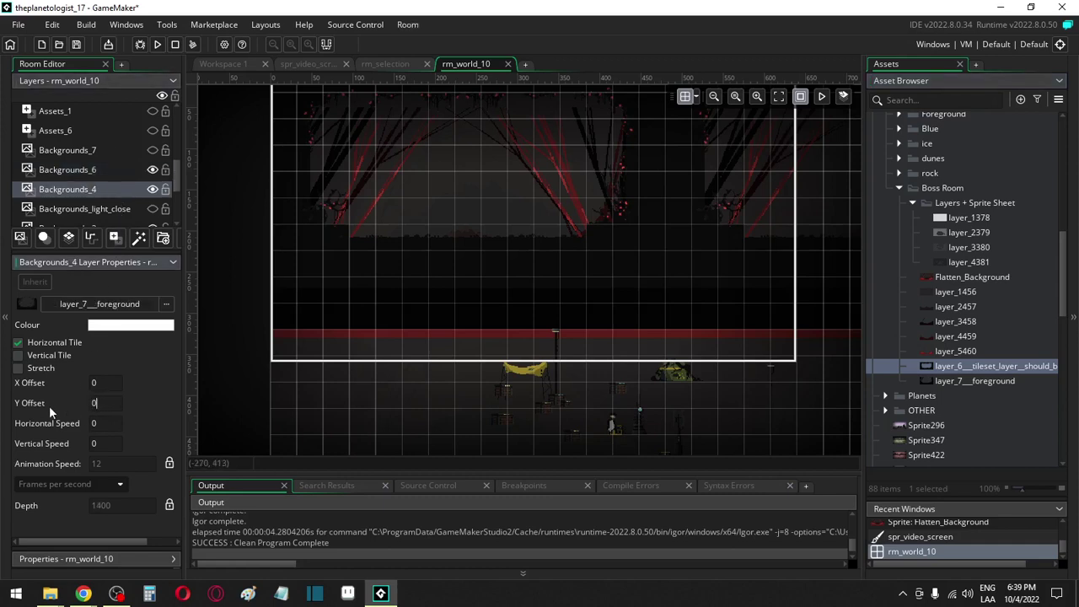
click(83, 208)
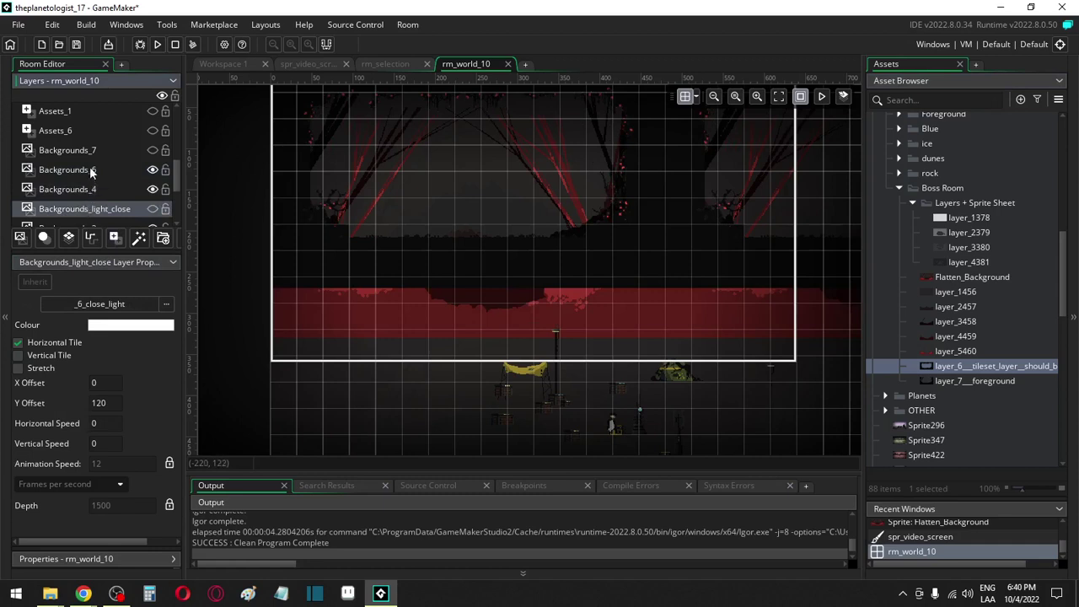
Check the offset of Backgrounds_6 and set the Y offset of the Backgrounds_3 layer to 0
click(92, 171)
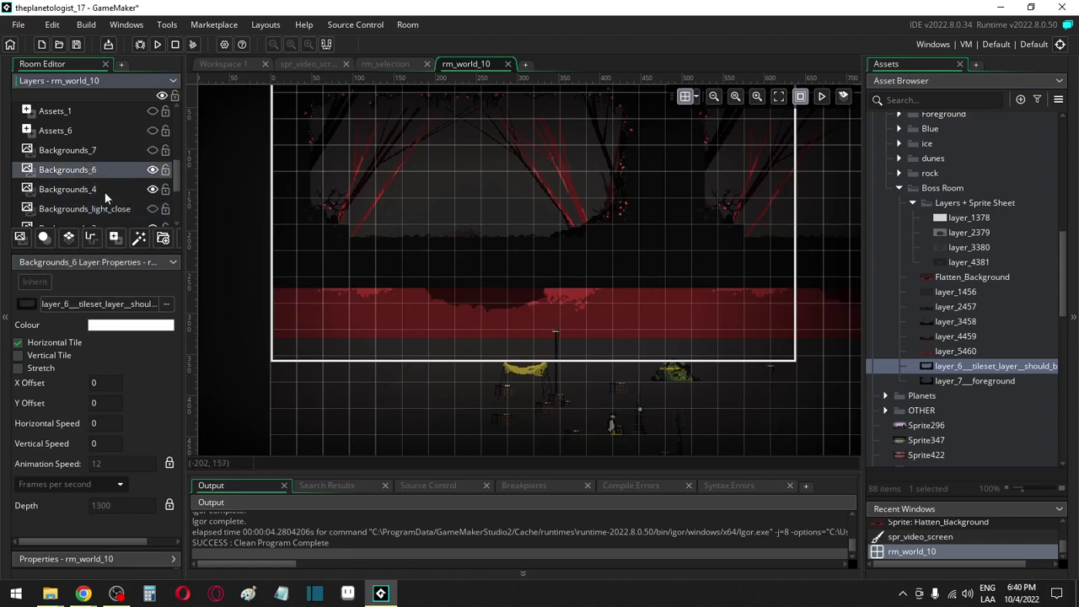
click(104, 193)
scroll(66, 175, down, 2)
click(75, 163)
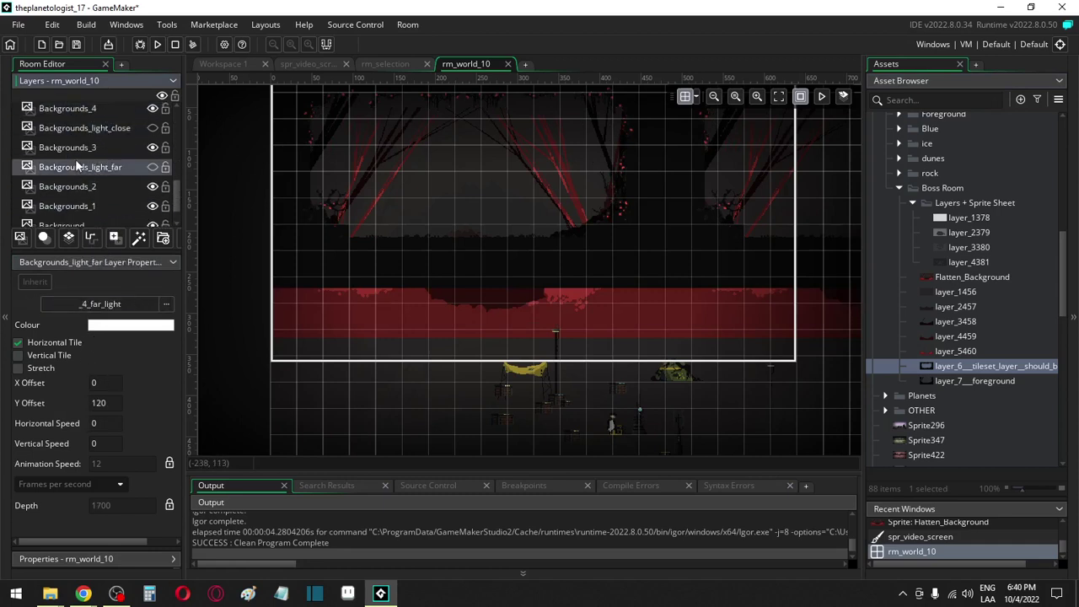
click(75, 148)
click(99, 403)
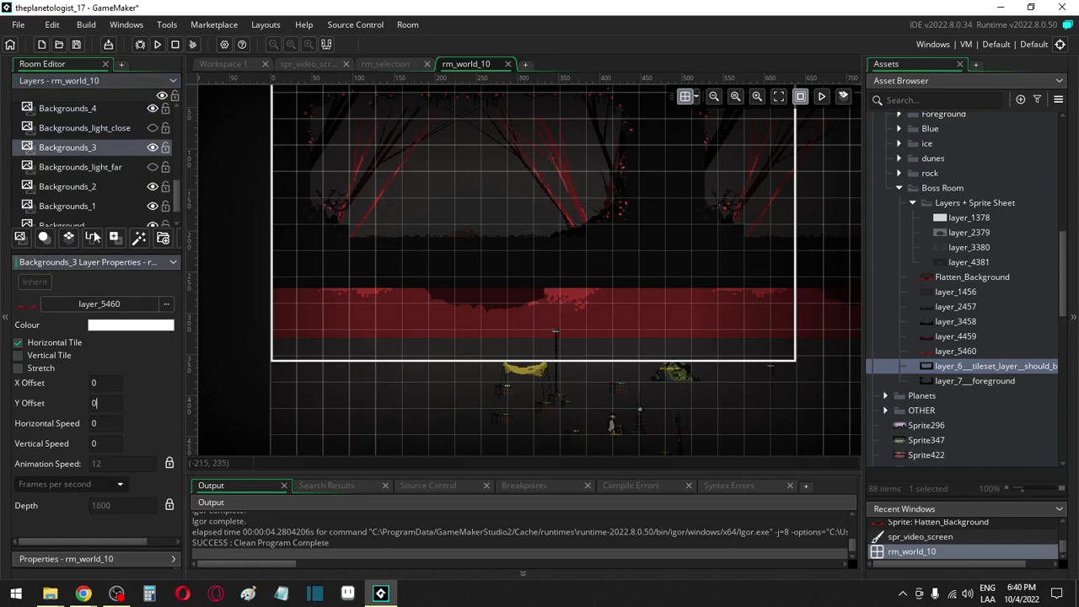
Set the Y offsets of the Backgrounds_2 and Backgrounds_1 layers to 0 and check the offset of Backgrounds_5
click(101, 185)
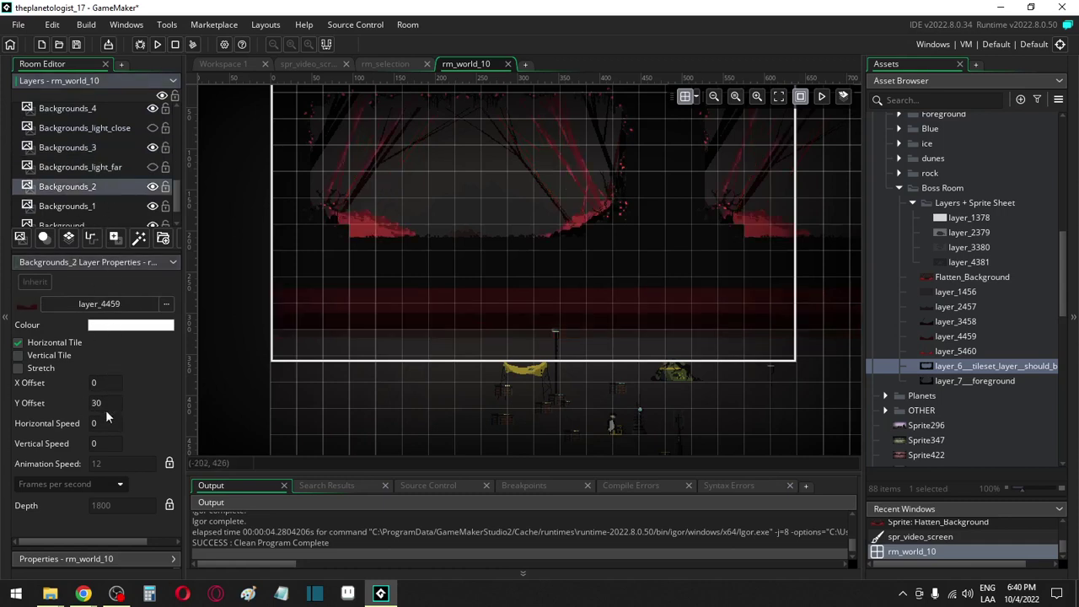
click(107, 204)
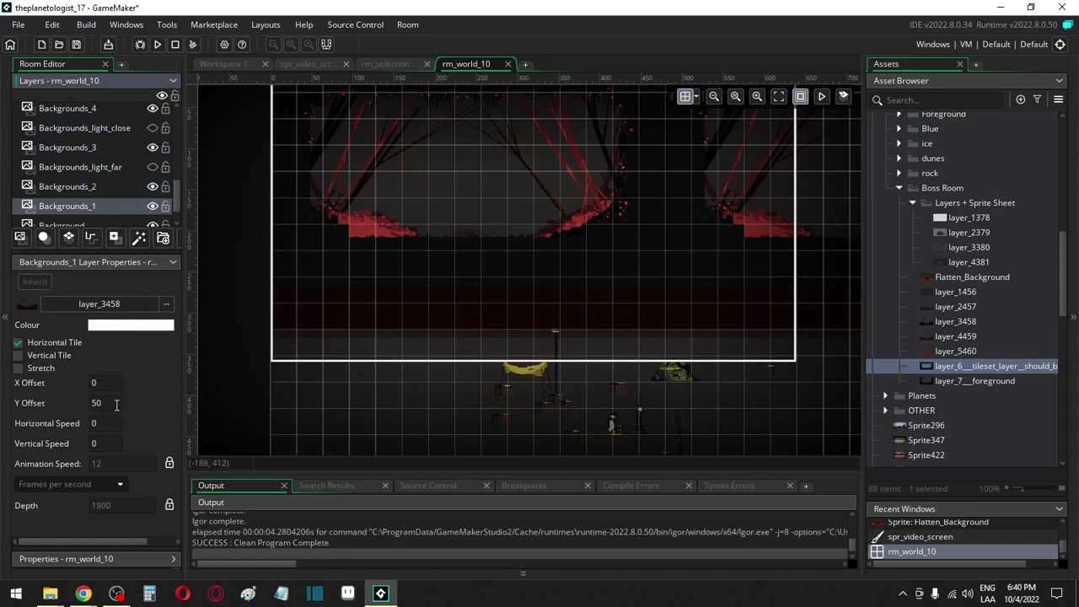
ctrl+click(90, 214)
scroll(90, 214, down, 1)
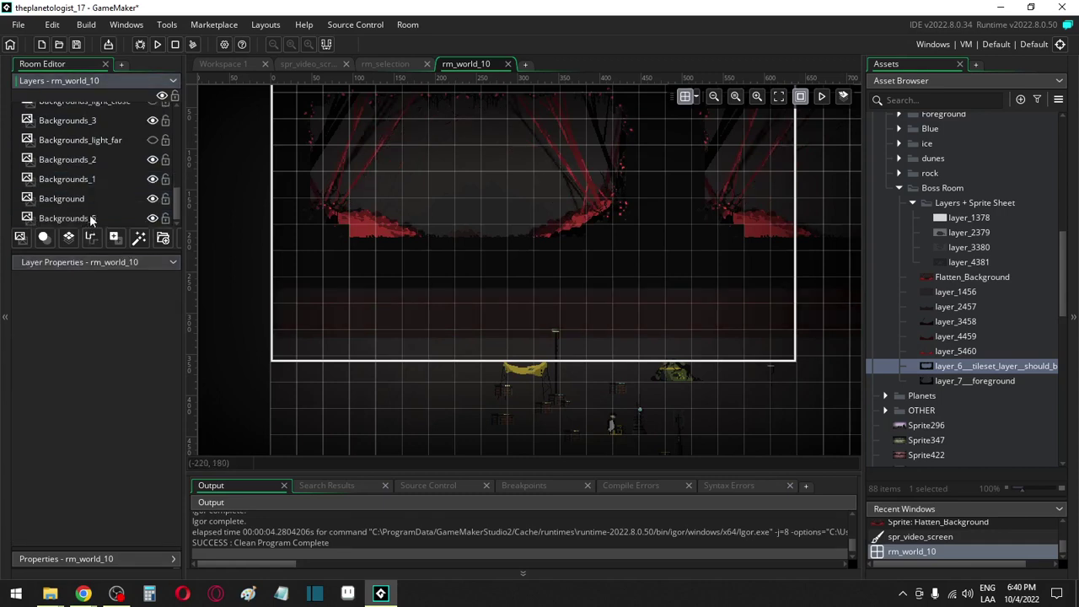
click(91, 218)
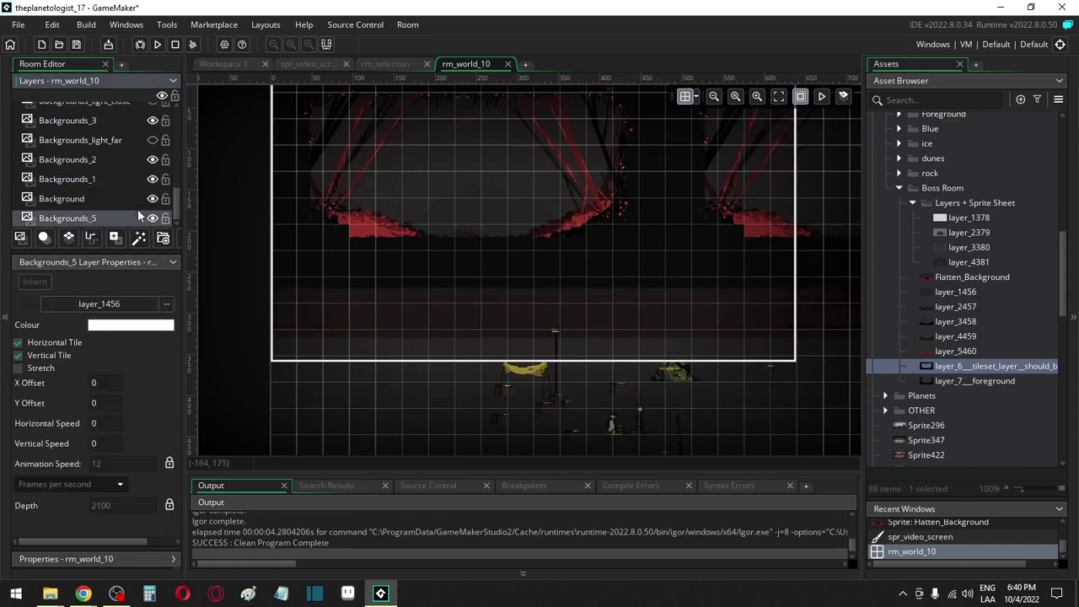
Hide the Backgrounds_6 and Backgrounds_4 layers in the room editor to expose the background art behind them
scroll(140, 202, up, 2)
click(152, 143)
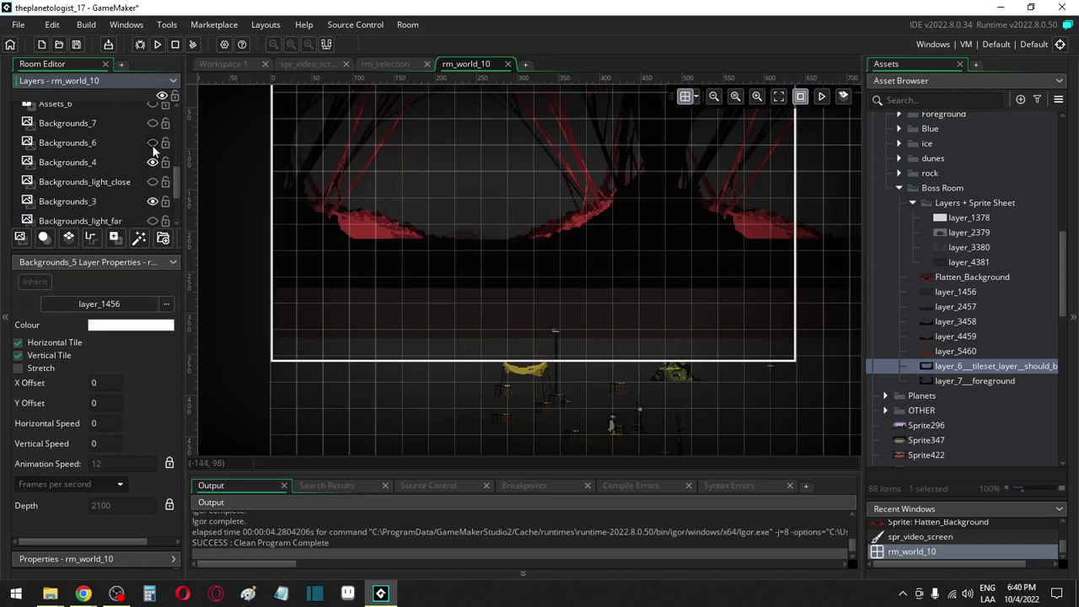
click(153, 144)
click(152, 144)
click(153, 164)
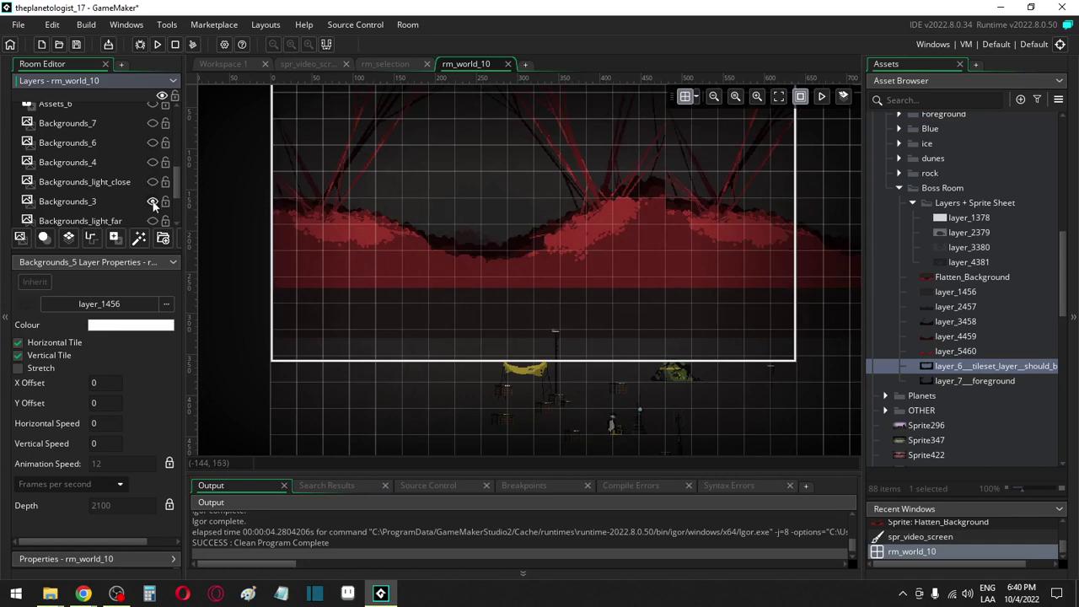
Toggle the visibility of the Backgrounds_3 and Backgrounds_light_far layers to inspect what each one contributes to the scene
click(152, 203)
click(153, 202)
click(153, 203)
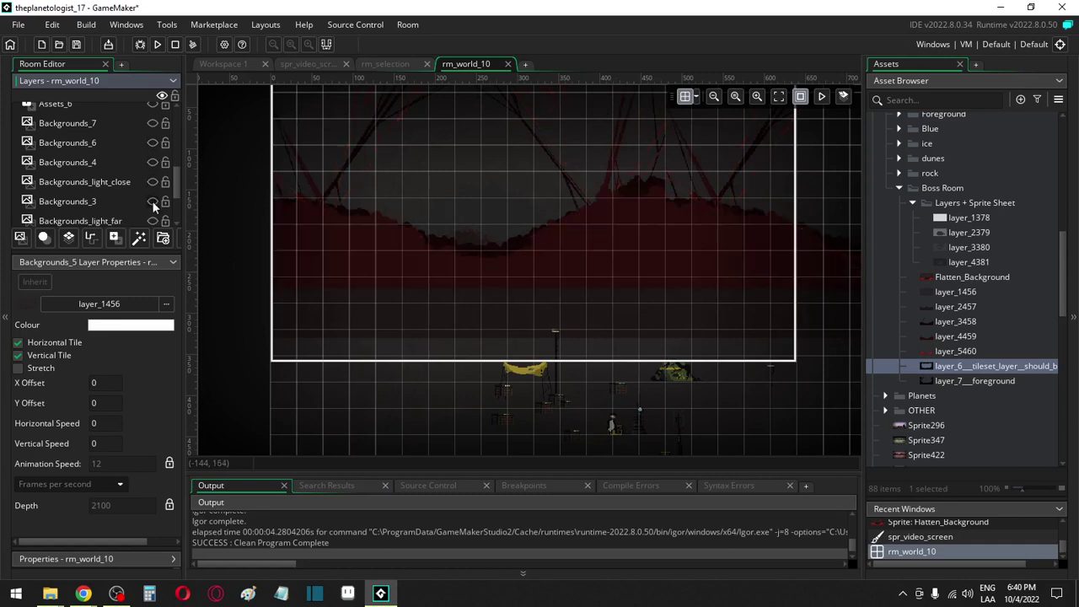
click(153, 203)
click(153, 202)
click(153, 203)
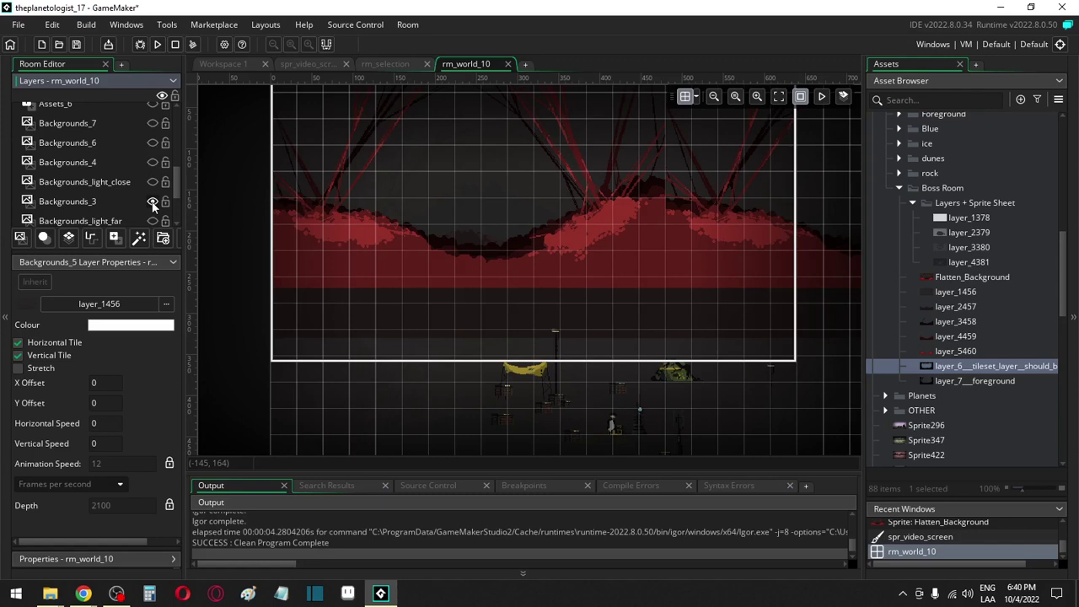
click(154, 221)
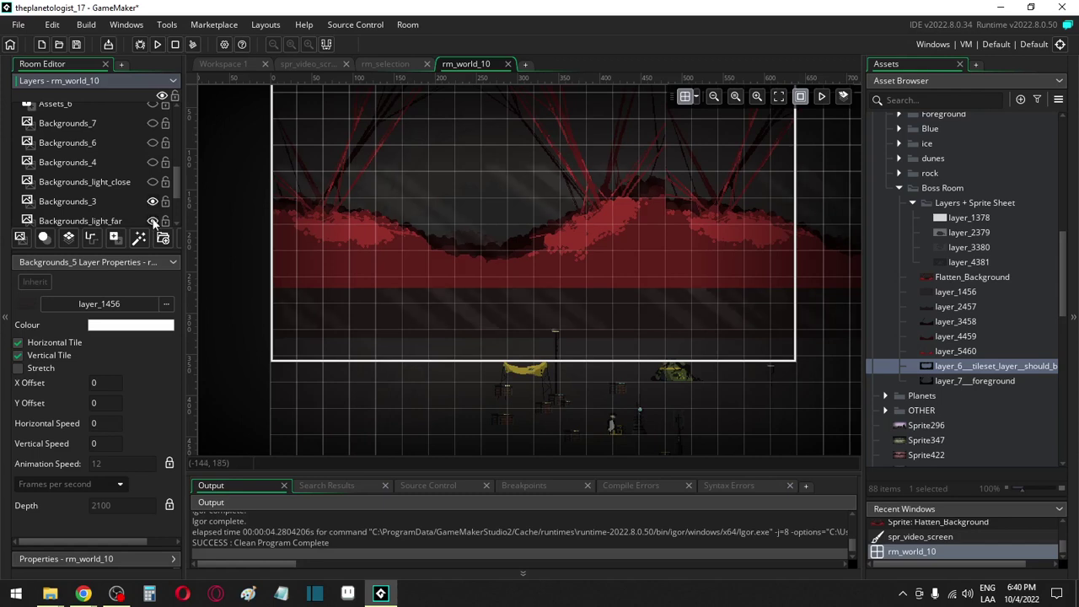
Hide the Backgrounds_3, Backgrounds_2 and Backgrounds_1 layers to expose the two rearmost backgrounds
scroll(147, 204, down, 2)
click(153, 121)
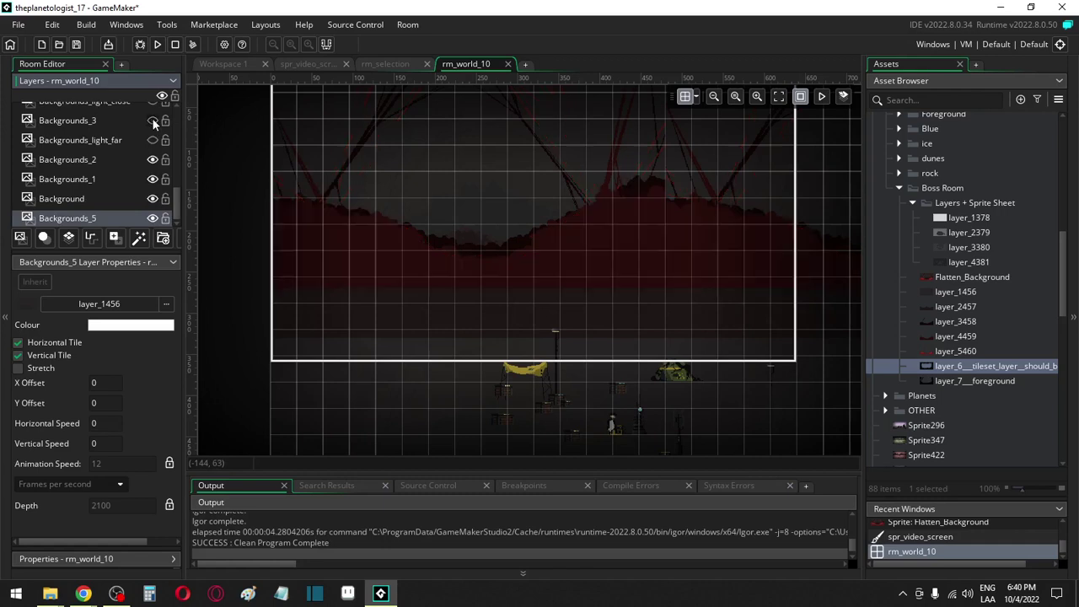
click(153, 159)
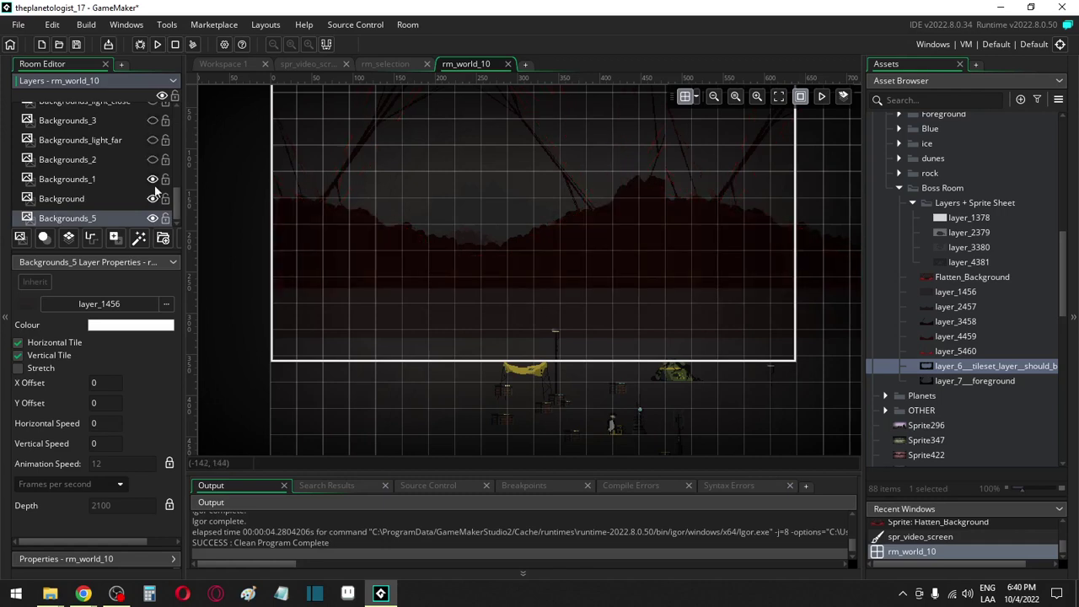
click(153, 179)
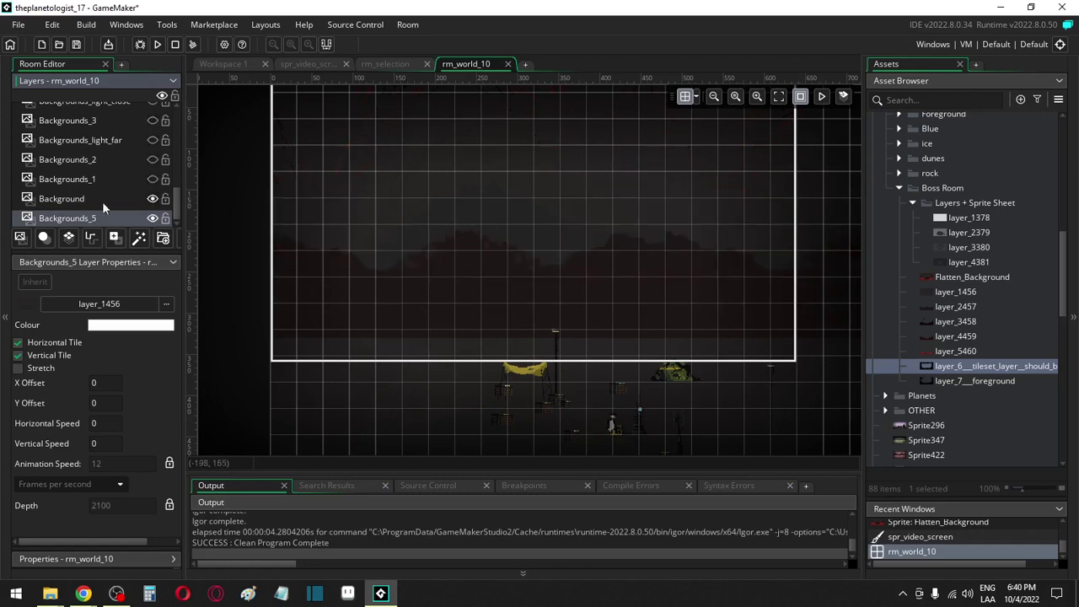
Inspect the Background layer by switching it off and on, and hide the Backgrounds_5 layer
click(101, 202)
click(153, 199)
click(153, 199)
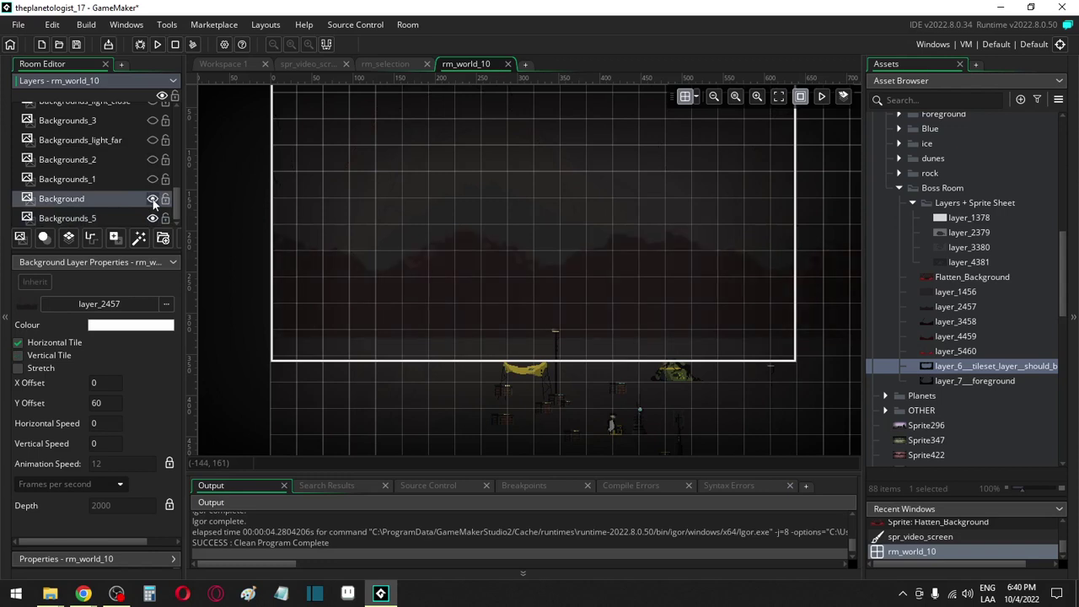
click(151, 217)
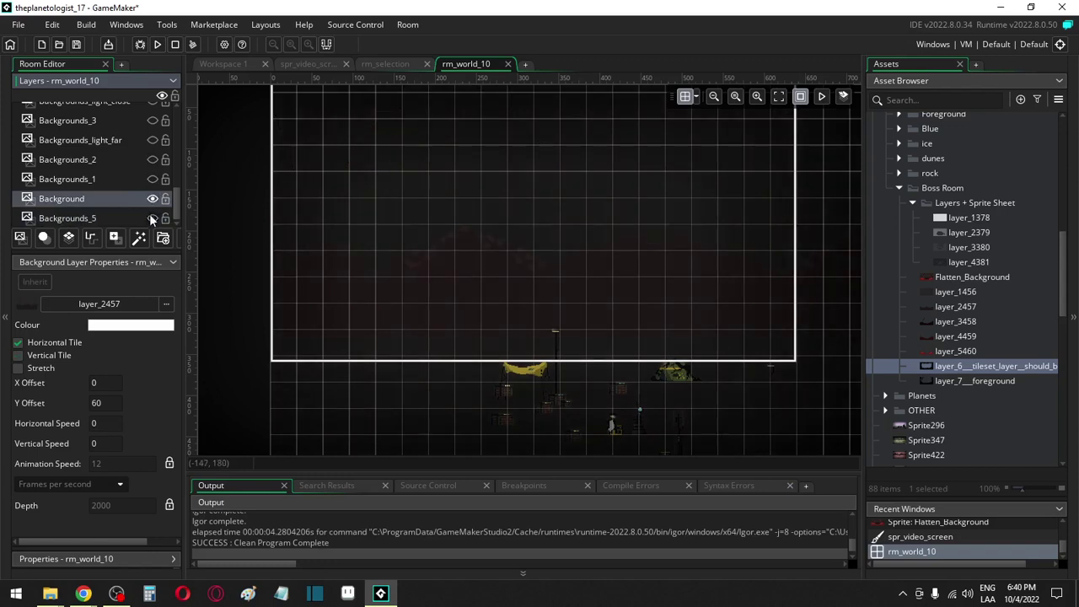
Show the Backgrounds_5 layer again and check its sprite assignment against the sprites in the Boss Room asset group
click(152, 217)
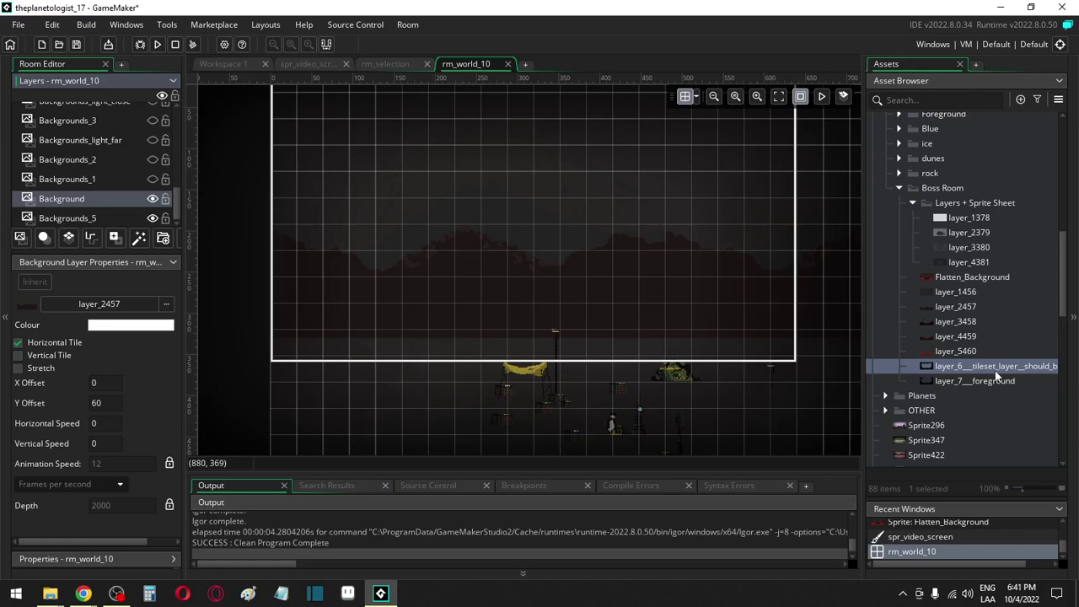
click(959, 292)
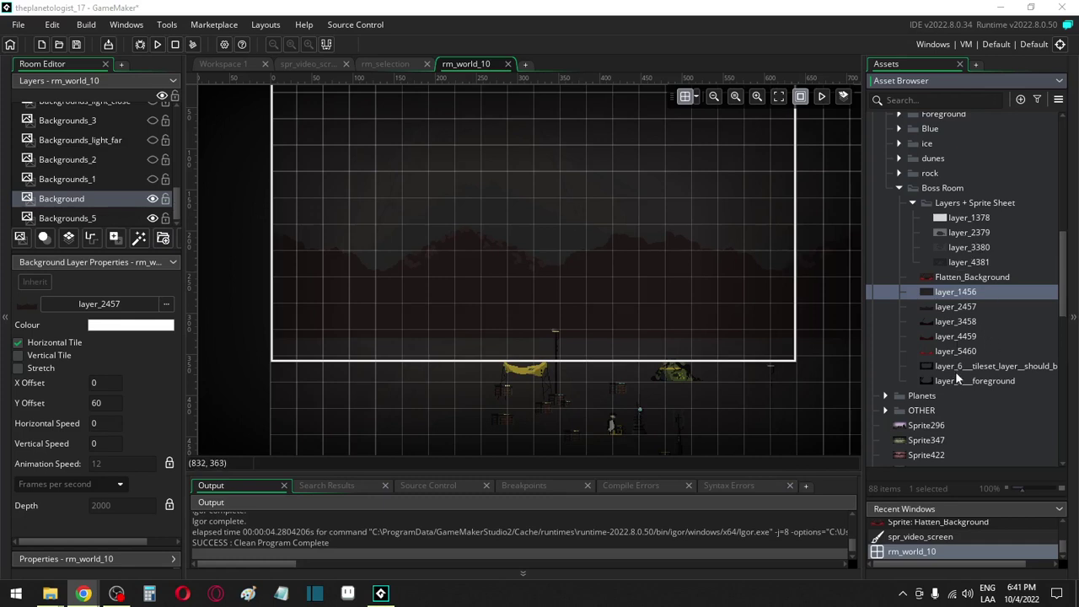
click(964, 219)
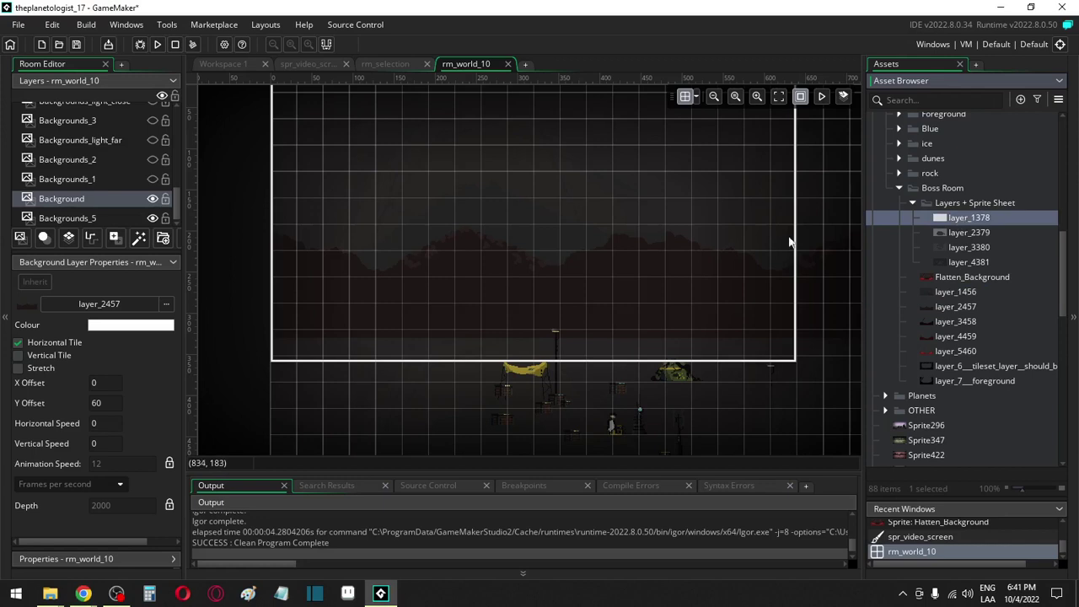
click(86, 219)
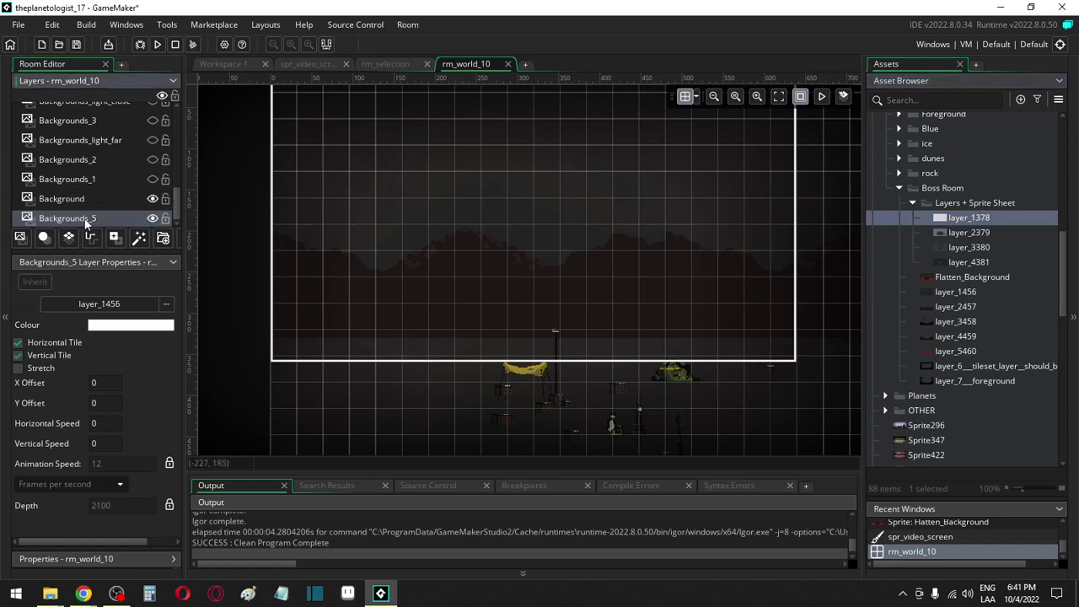
click(959, 220)
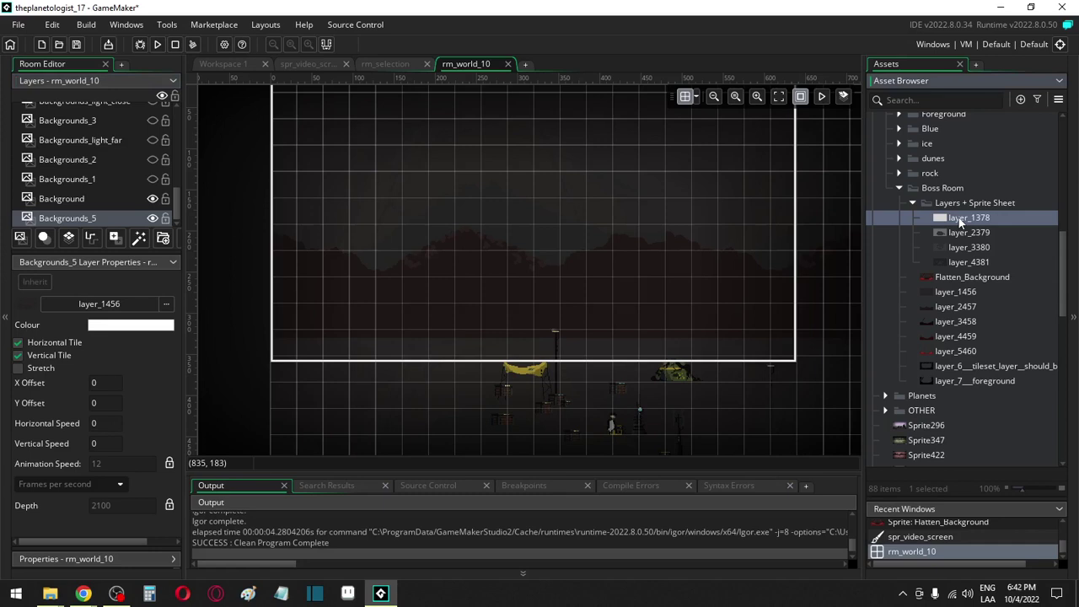
click(950, 234)
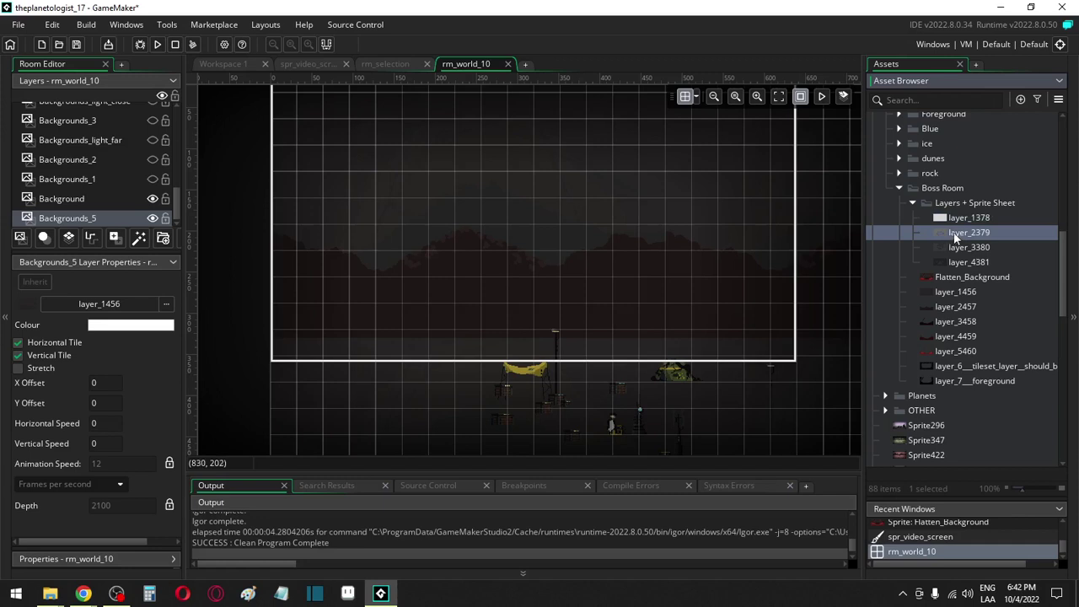
click(958, 219)
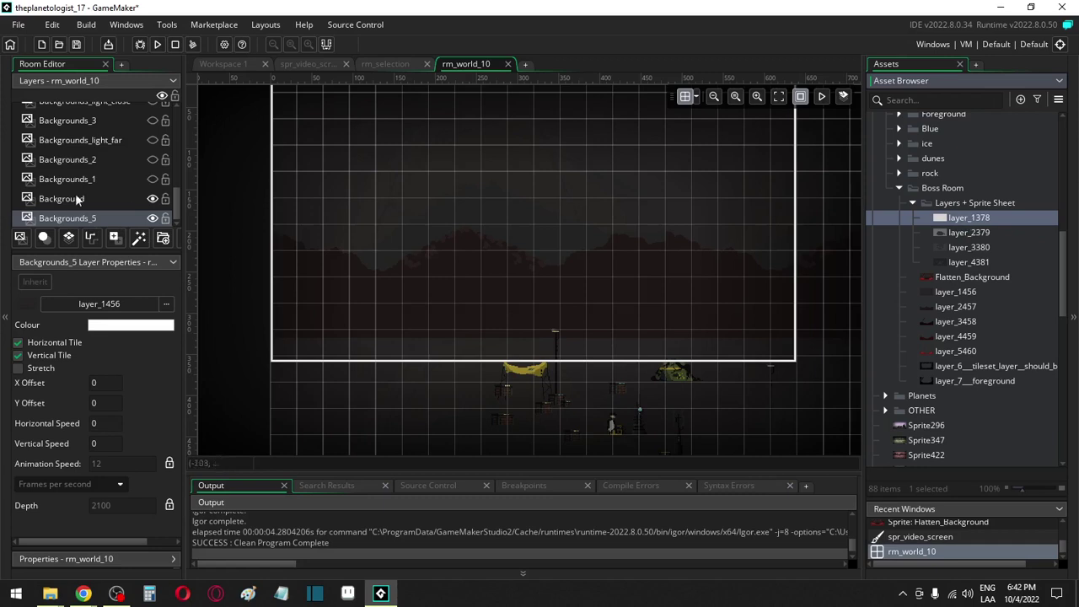
click(96, 305)
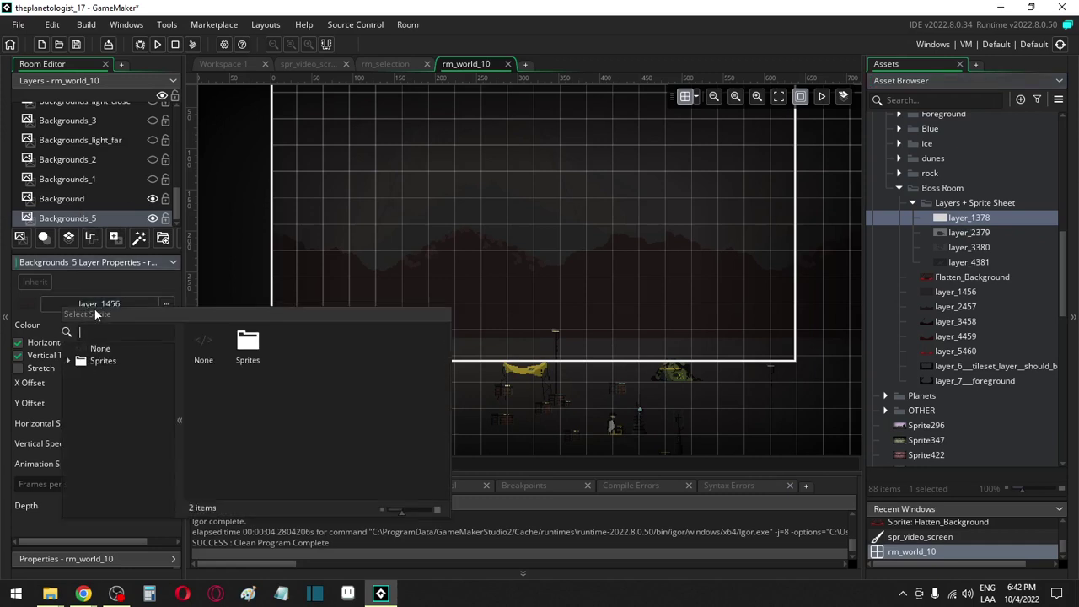
click(931, 224)
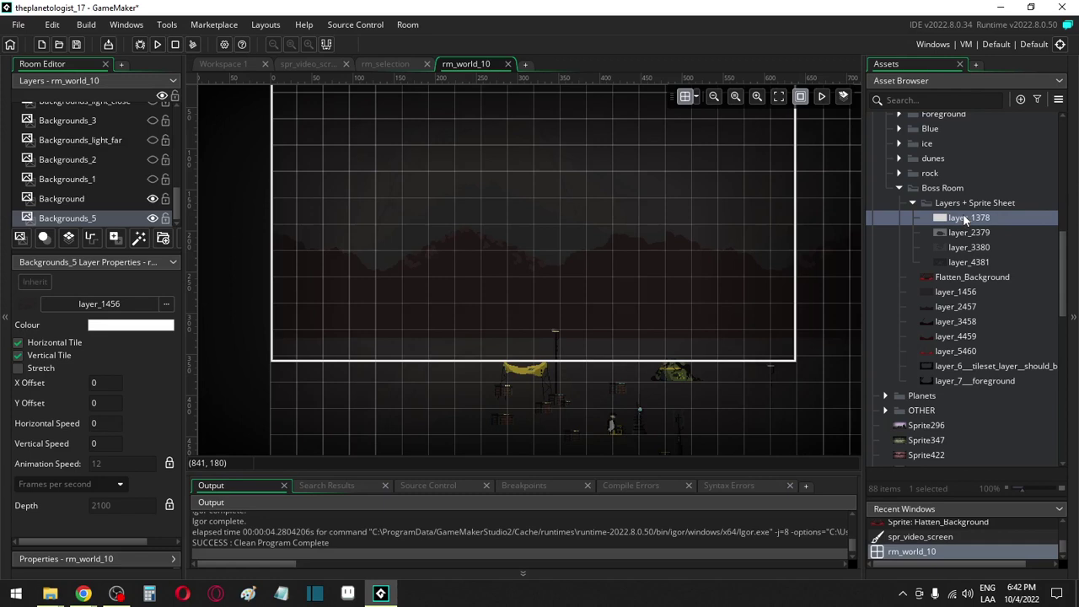
Toggle the Backgrounds_1 and Backgrounds_2 layers to inspect what they add in front of the rear backgrounds
click(154, 180)
click(152, 160)
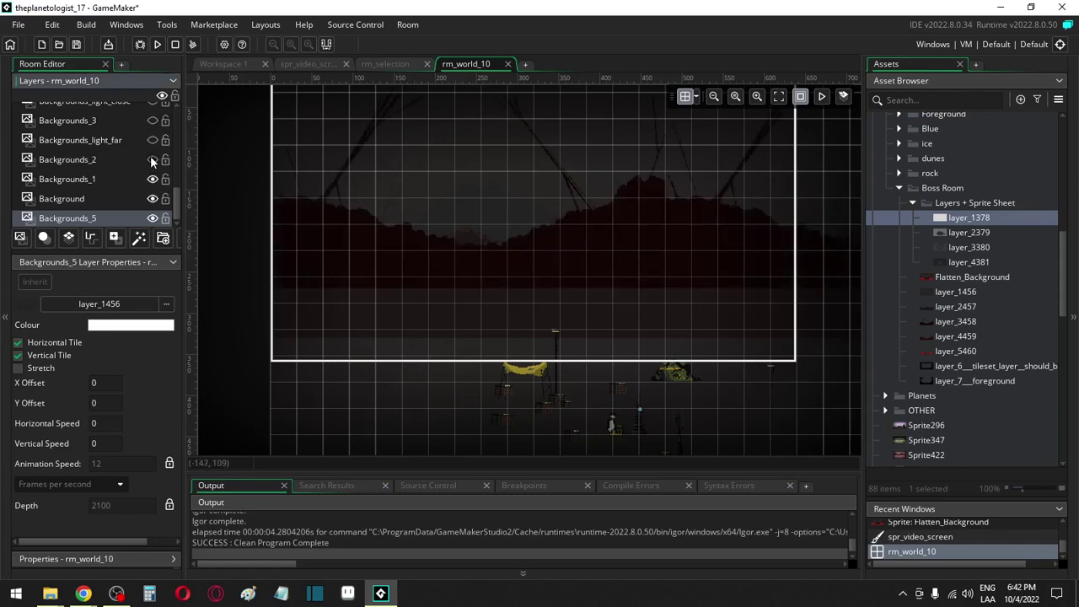
click(153, 180)
click(151, 161)
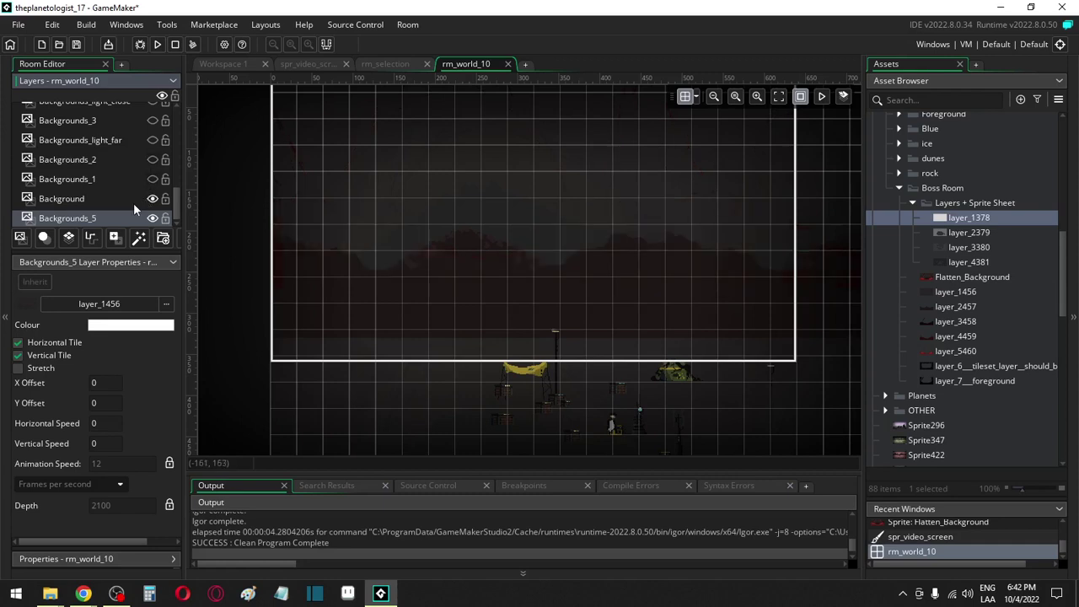
Set the Y offset of the Background layer to 0
click(131, 198)
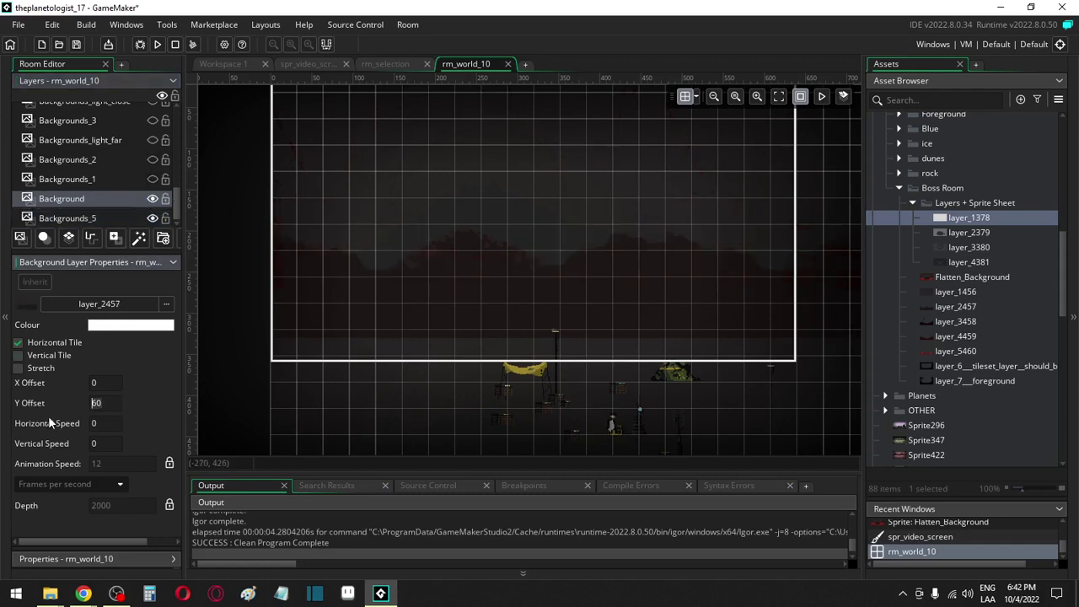
double_click(97, 403)
text(0)
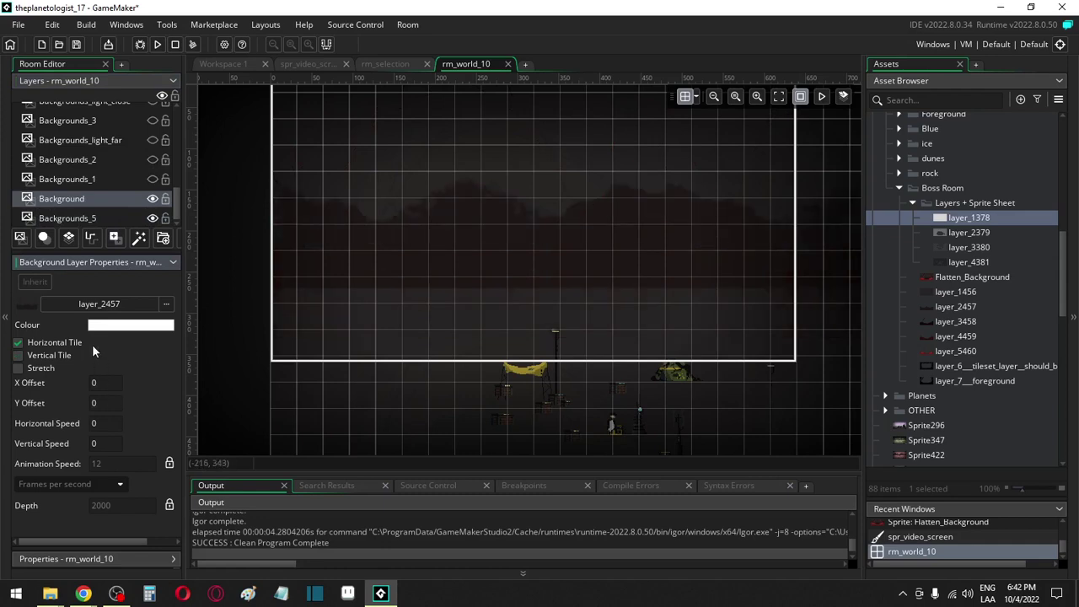
click(93, 219)
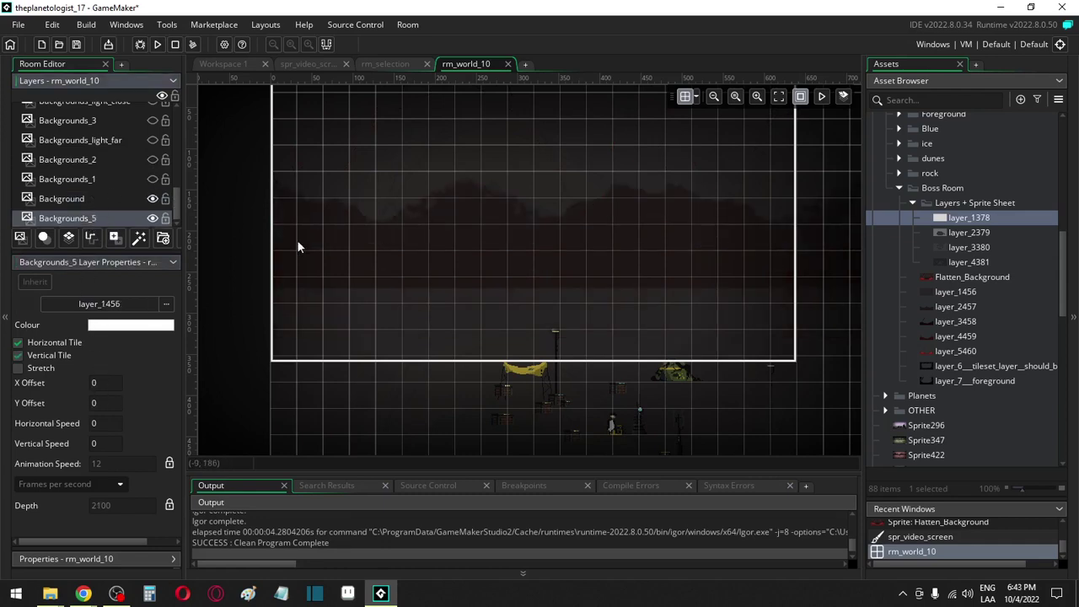
Show the Backgrounds_1, Backgrounds_2 and Backgrounds_3 layers, keeping Backgrounds_light_far hidden
scroll(291, 253, up, 3)
click(153, 178)
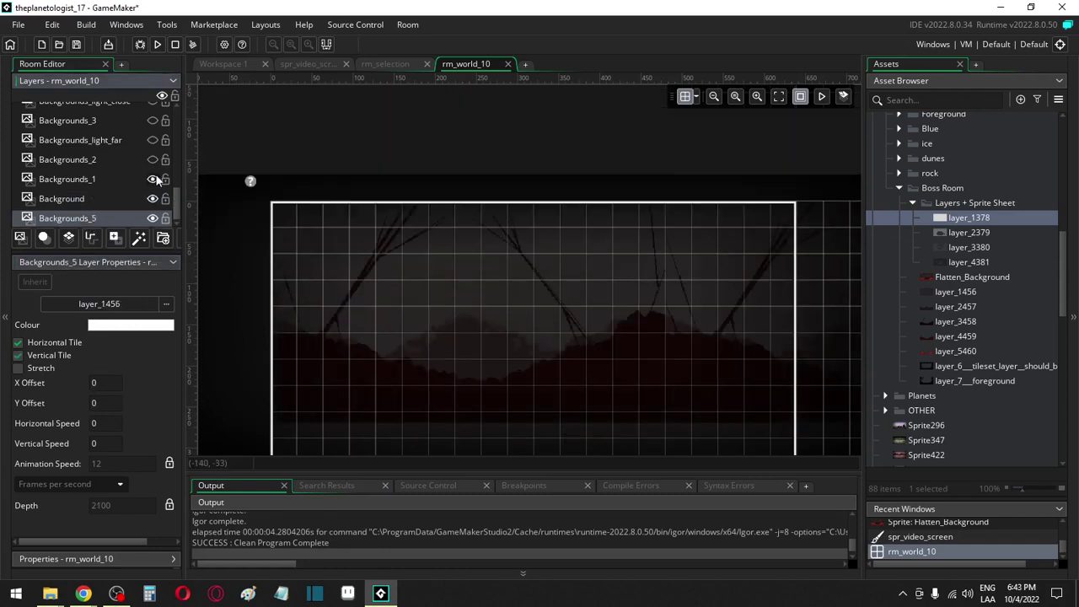
click(153, 159)
click(153, 140)
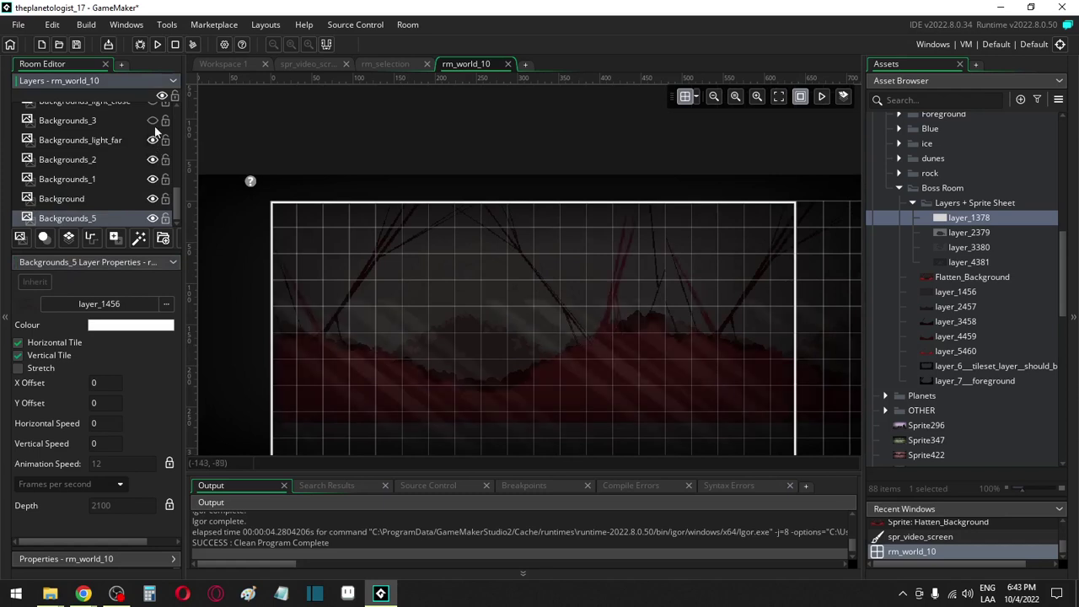
click(153, 140)
click(152, 121)
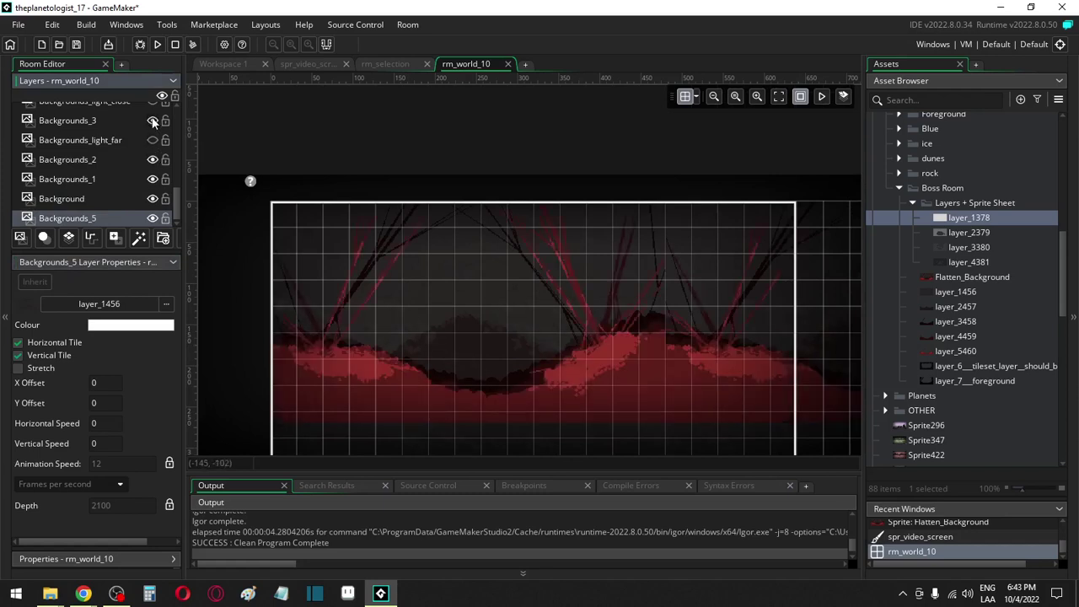
Show the Backgrounds_4 and Backgrounds_6 layers in the room
scroll(138, 160, up, 1)
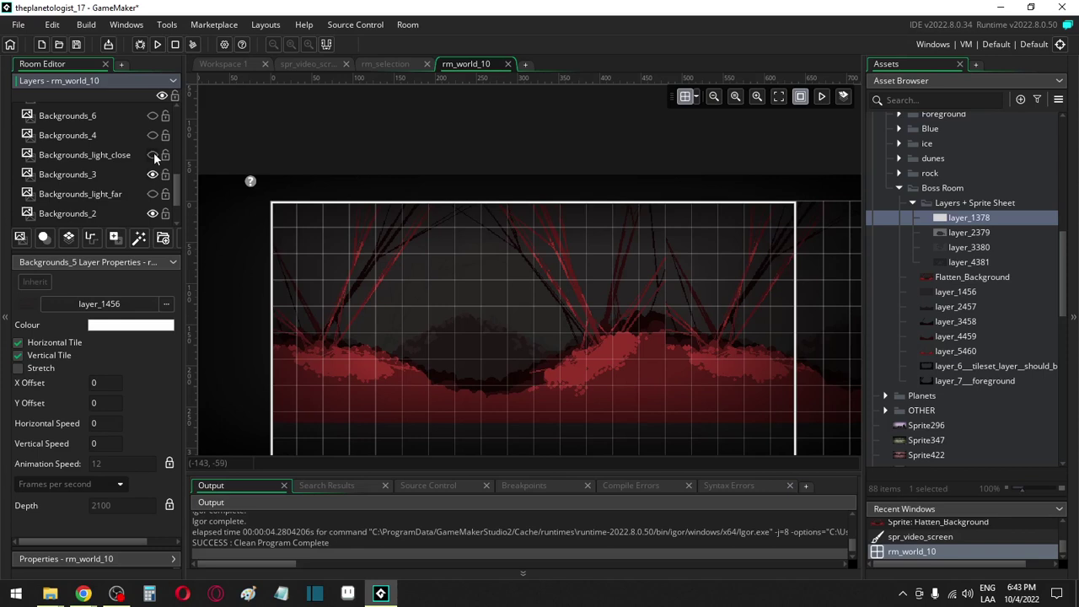
click(152, 135)
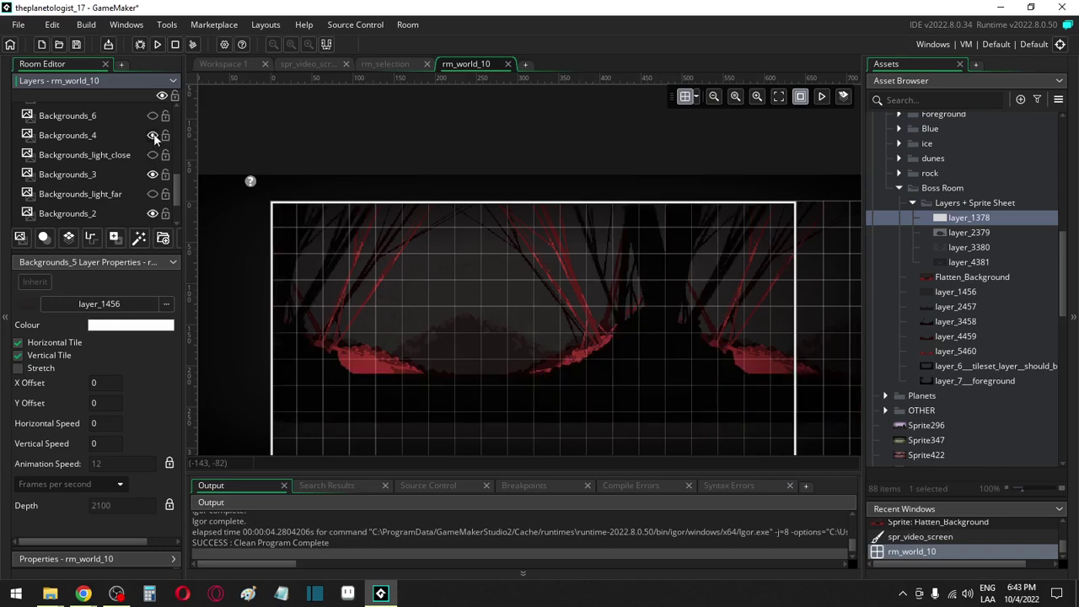
click(152, 135)
click(152, 135)
click(152, 117)
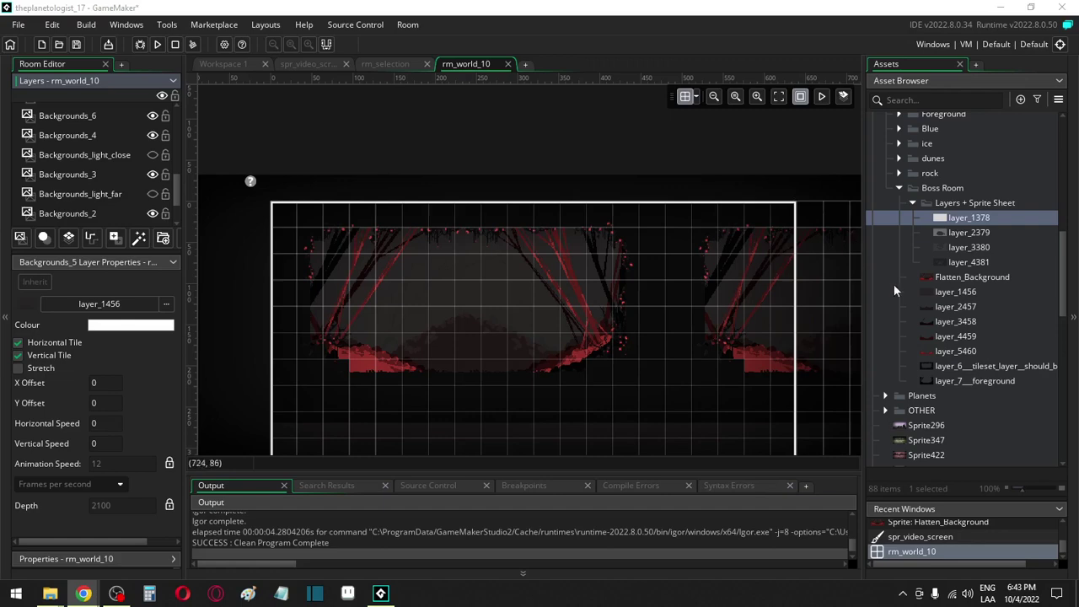
Open the layer_6 tileset sprite from the Boss Room group in the image editor
double_click(950, 368)
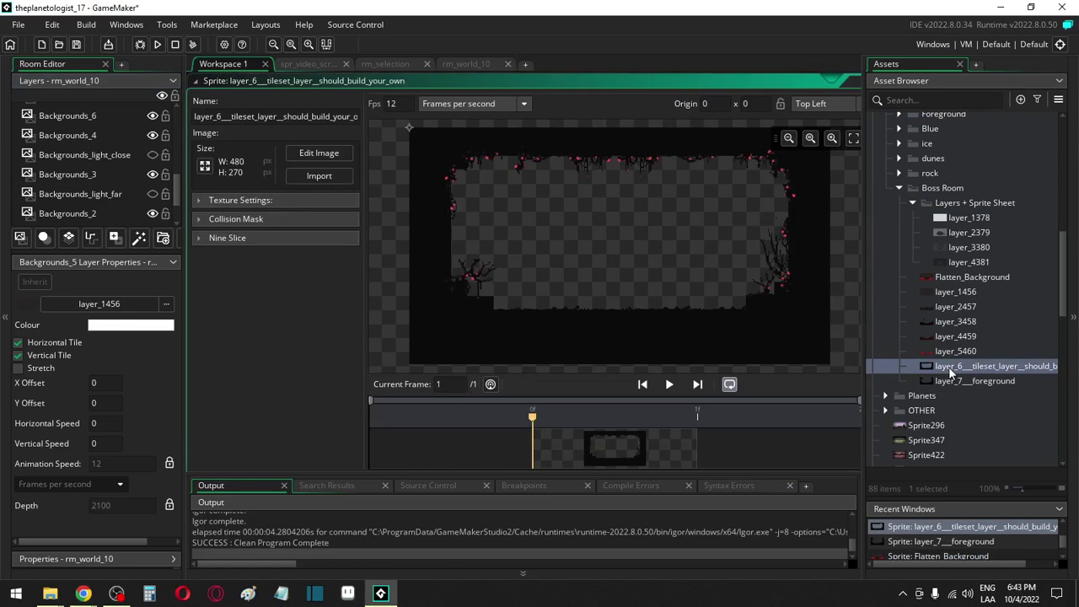
scroll(608, 234, up, 2)
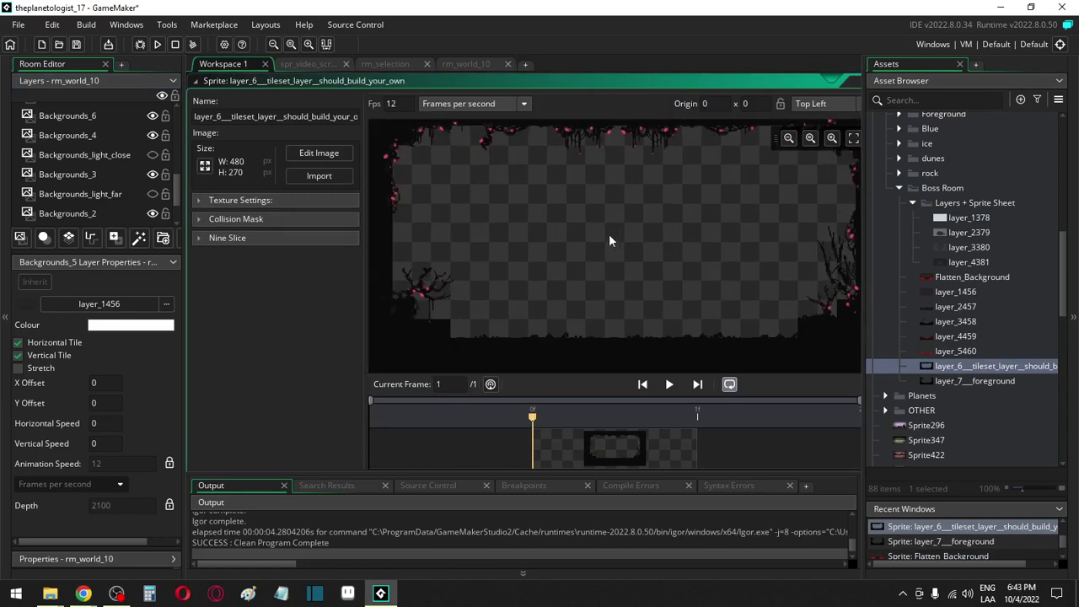
click(318, 152)
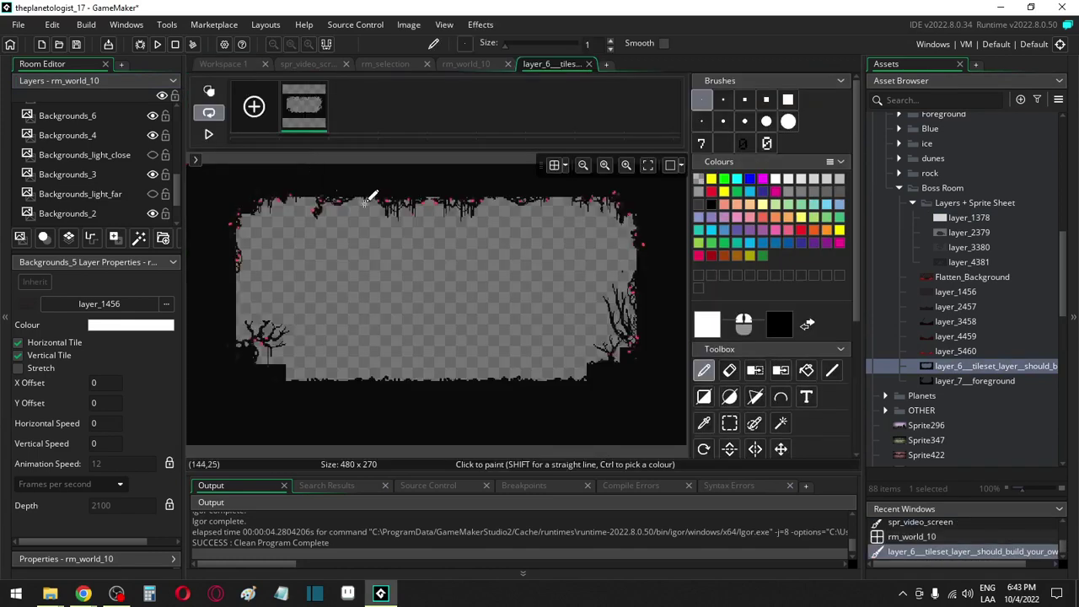
Cut the middle section of the frame's upper border with its hanging branches and paste it as a vertically flipped brush
click(729, 424)
middle_drag(303, 278, 329, 327)
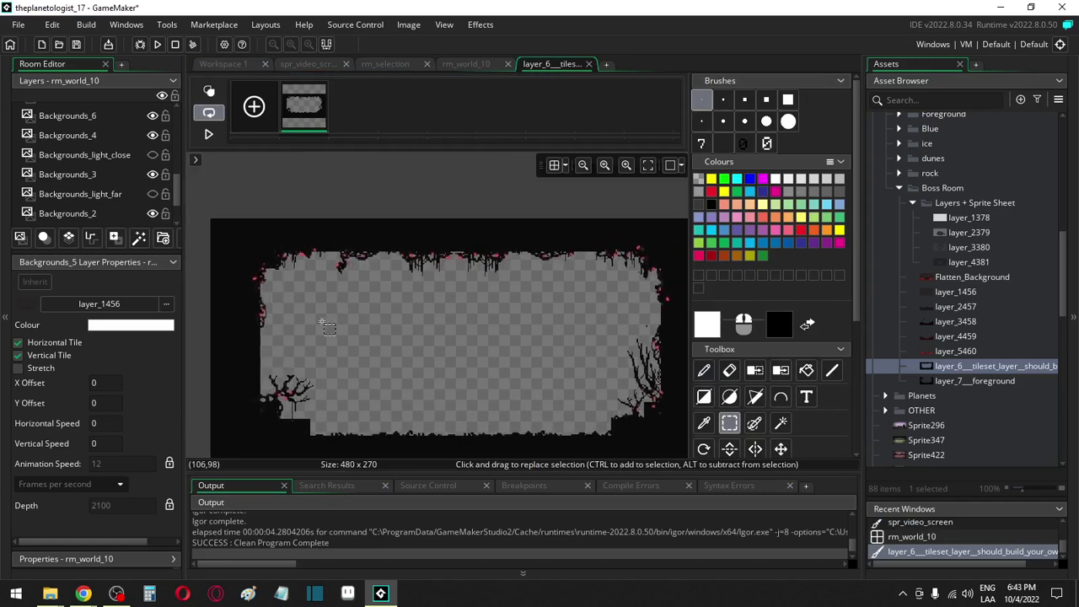
scroll(329, 327, down, 1)
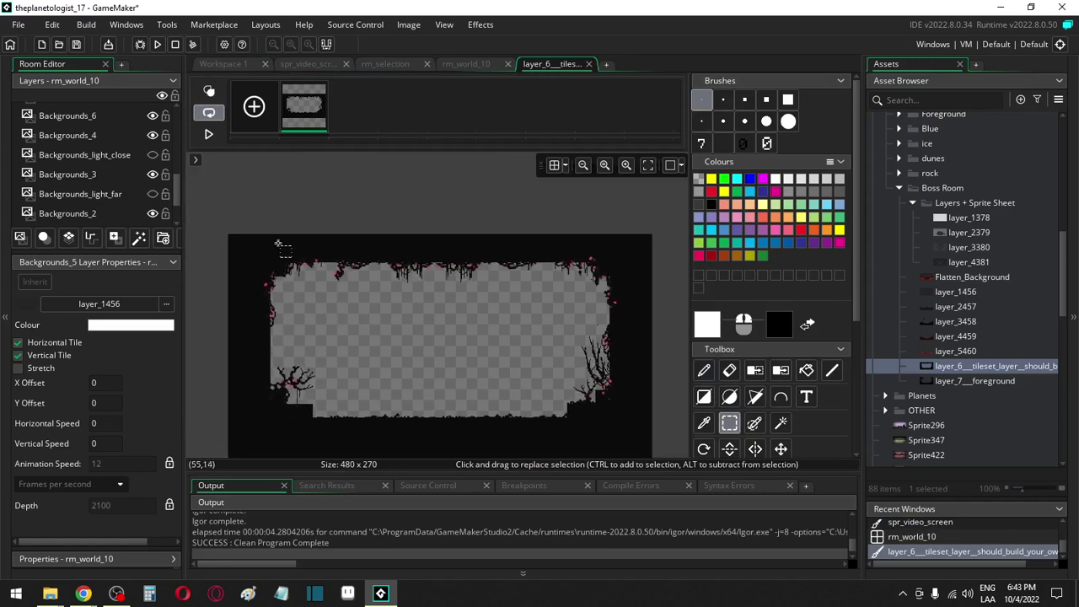
drag(201, 195, 531, 179)
drag(317, 209, 390, 294)
click(364, 183)
drag(327, 213, 545, 317)
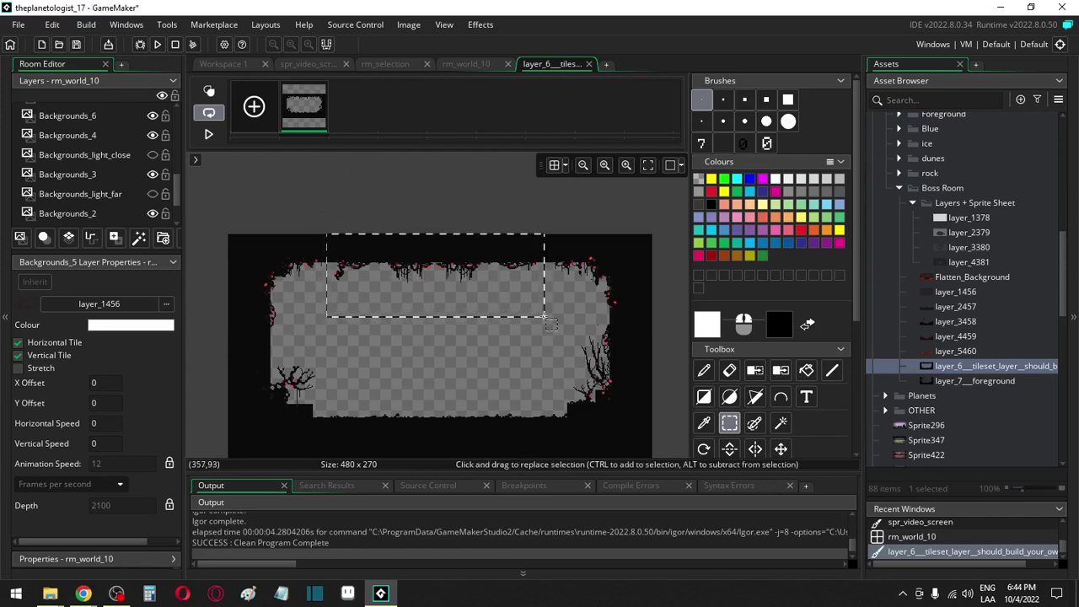
key(ctrl+x)
key(ctrl+v)
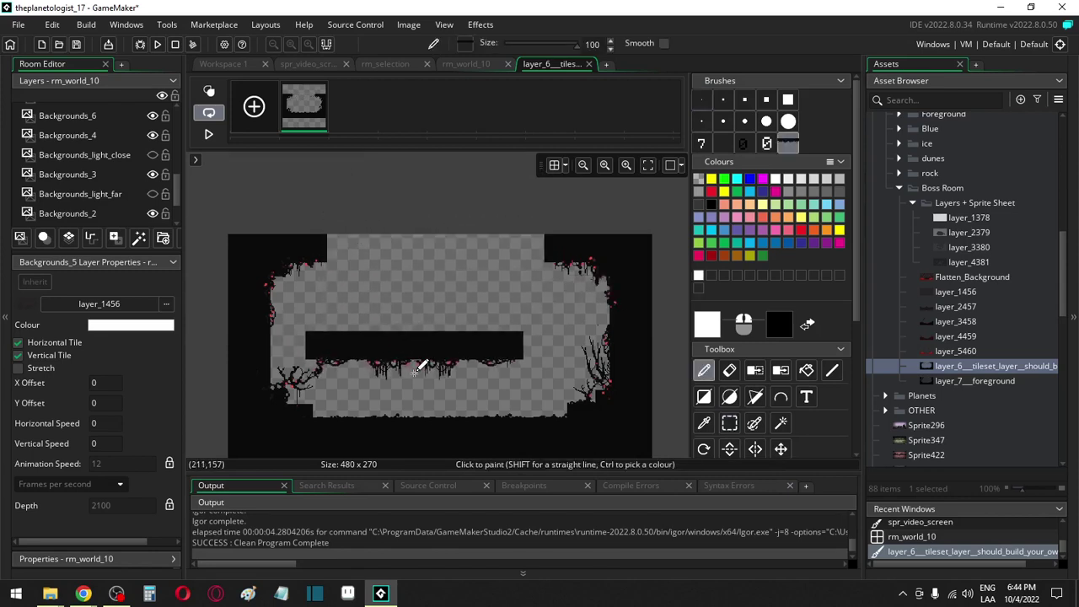
key(y)
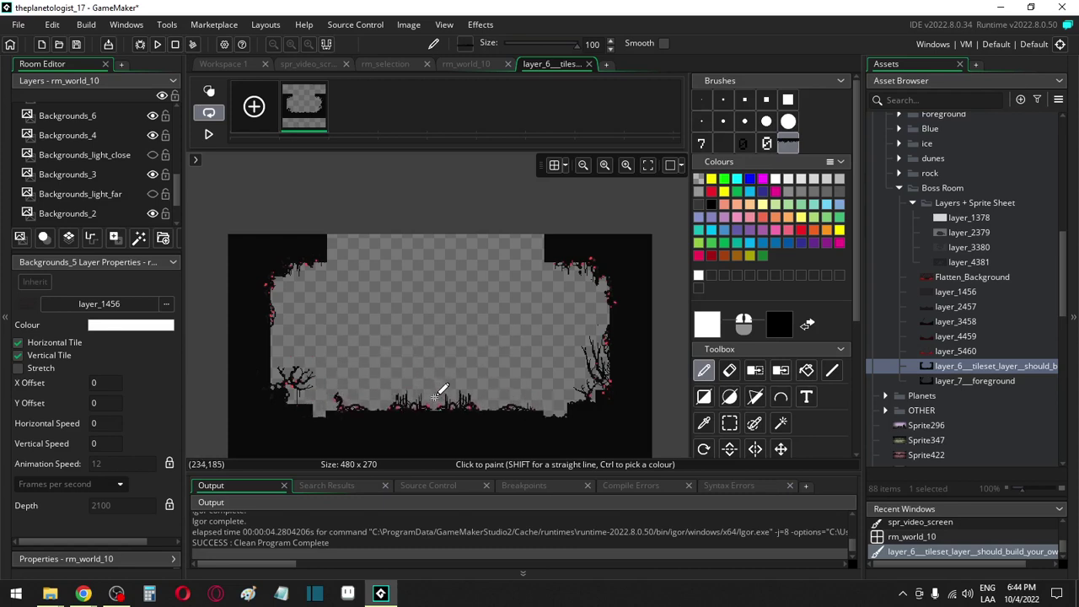
Stamp the flipped branch section along the middle of the frame's ground edge
scroll(438, 396, up, 3)
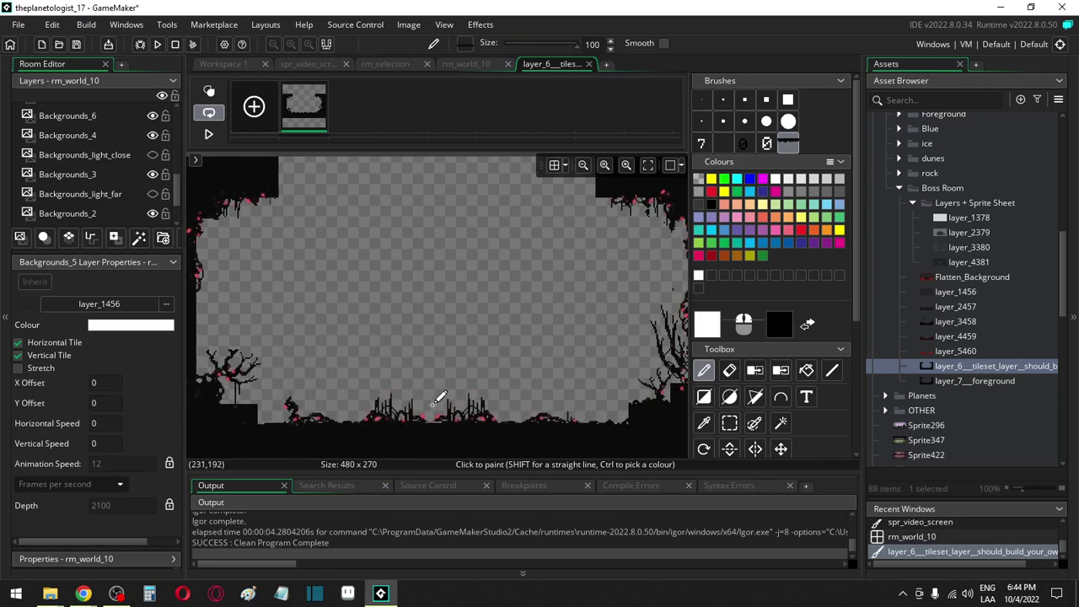
scroll(463, 222, up, 3)
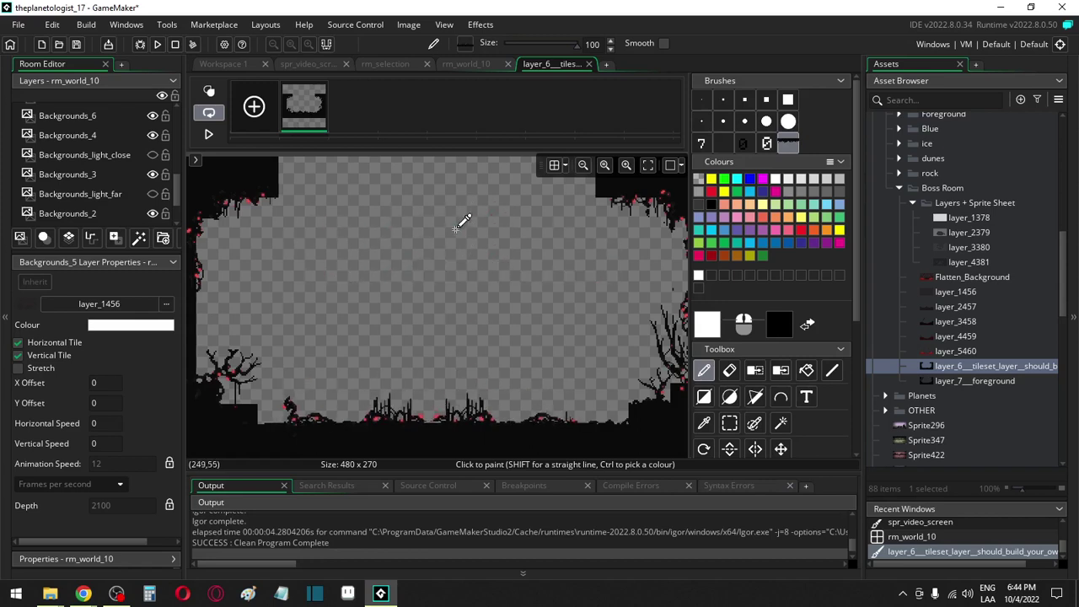
scroll(462, 257, down, 5)
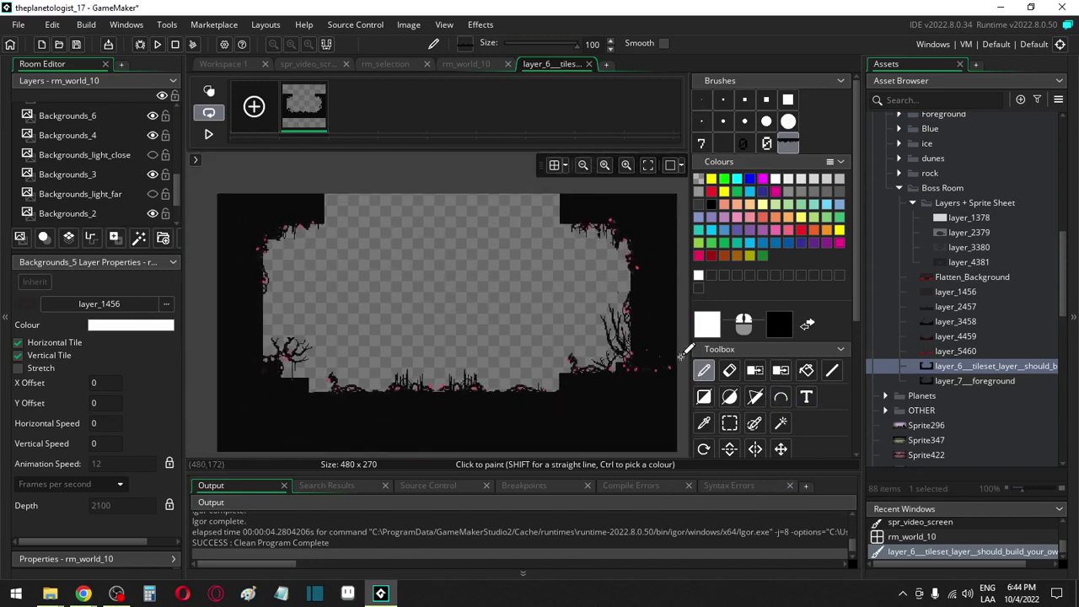
Cut the frame's upper-right corner with its hanging branches and paste it as a brush flipped both horizontally and vertically
click(729, 423)
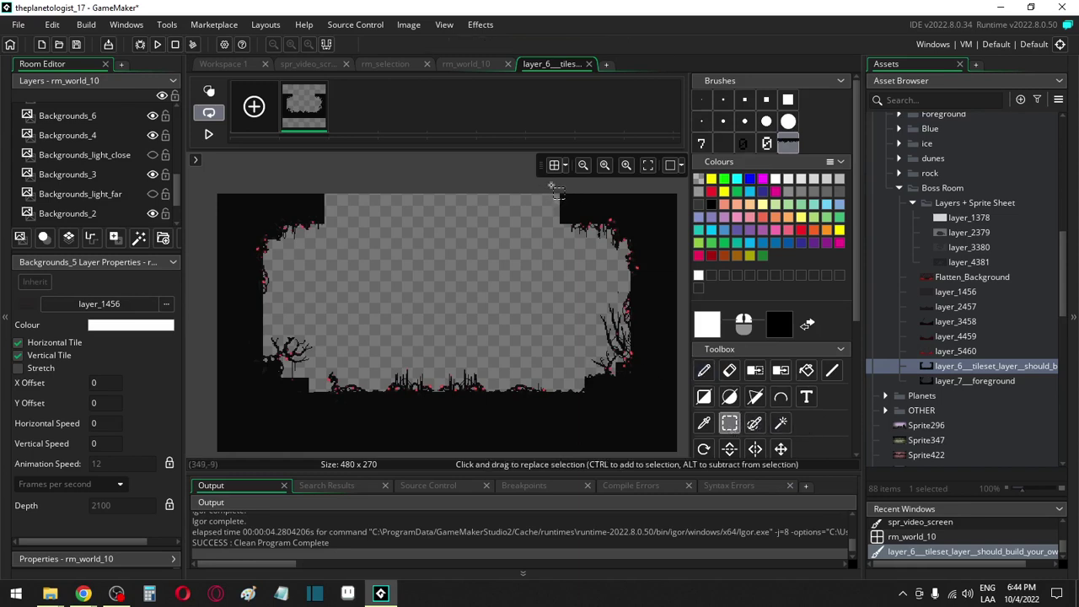
drag(552, 185, 646, 283)
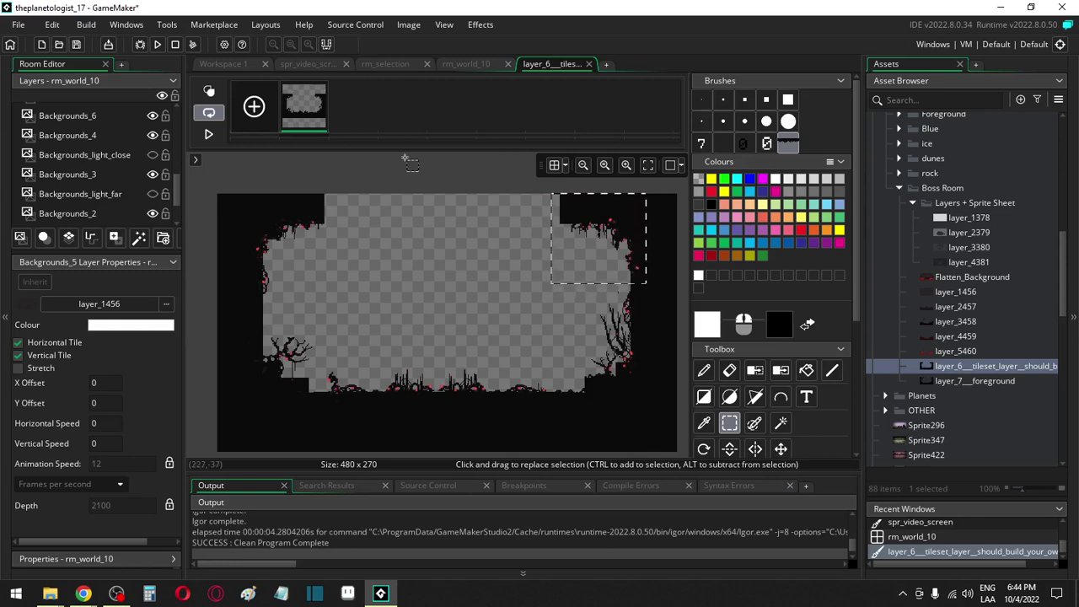
key(ctrl+x)
key(ctrl+v)
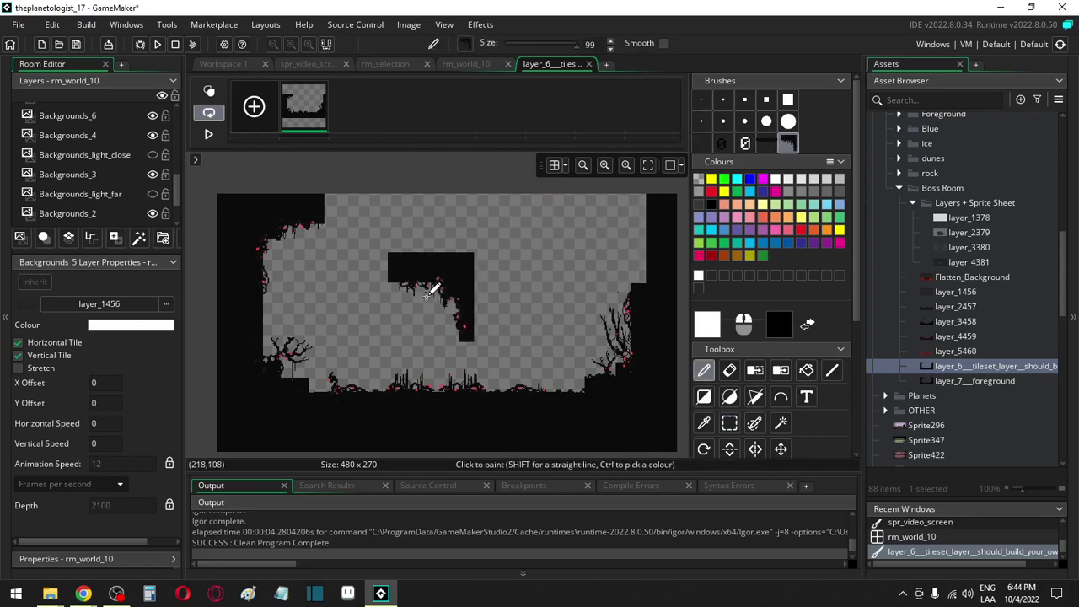
key(x)
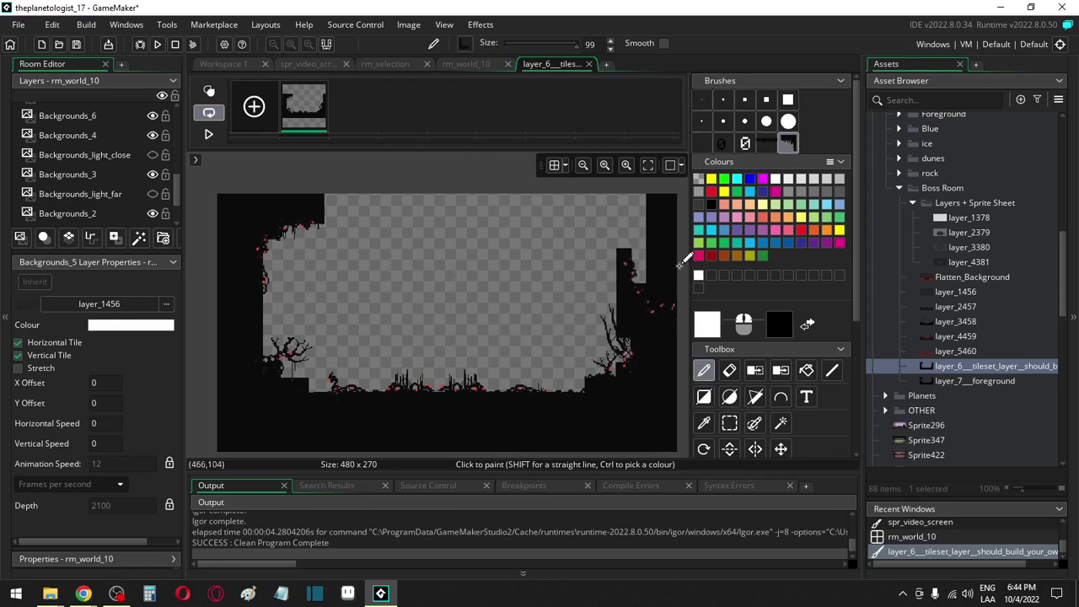
Erase the frame's outer right wall down to the ground, leaving only a narrow pillar behind the right-hand tree
scroll(649, 187, up, 1)
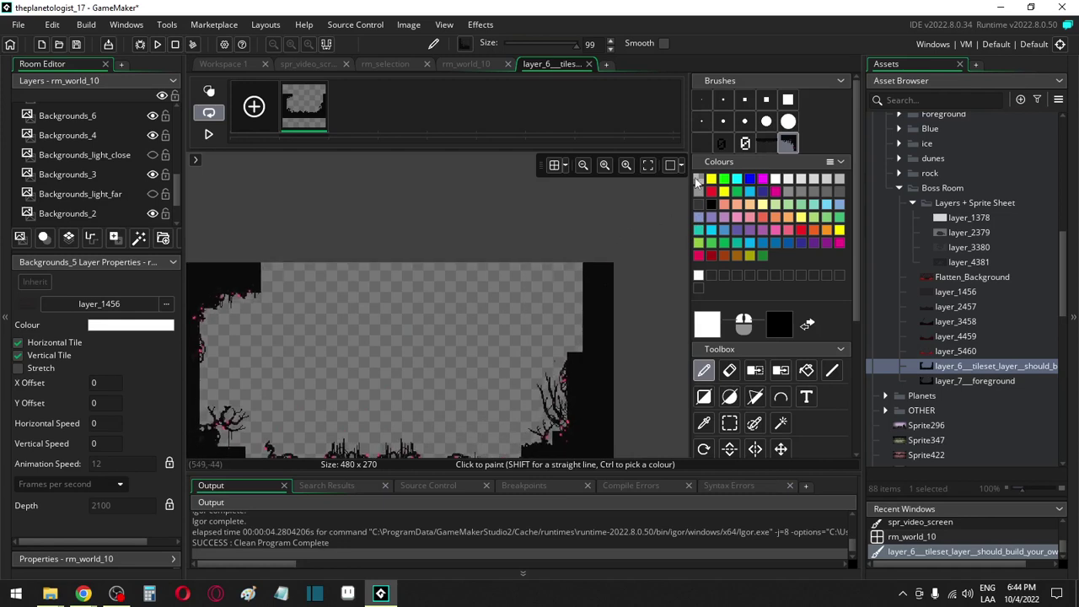
key(e)
key(d)
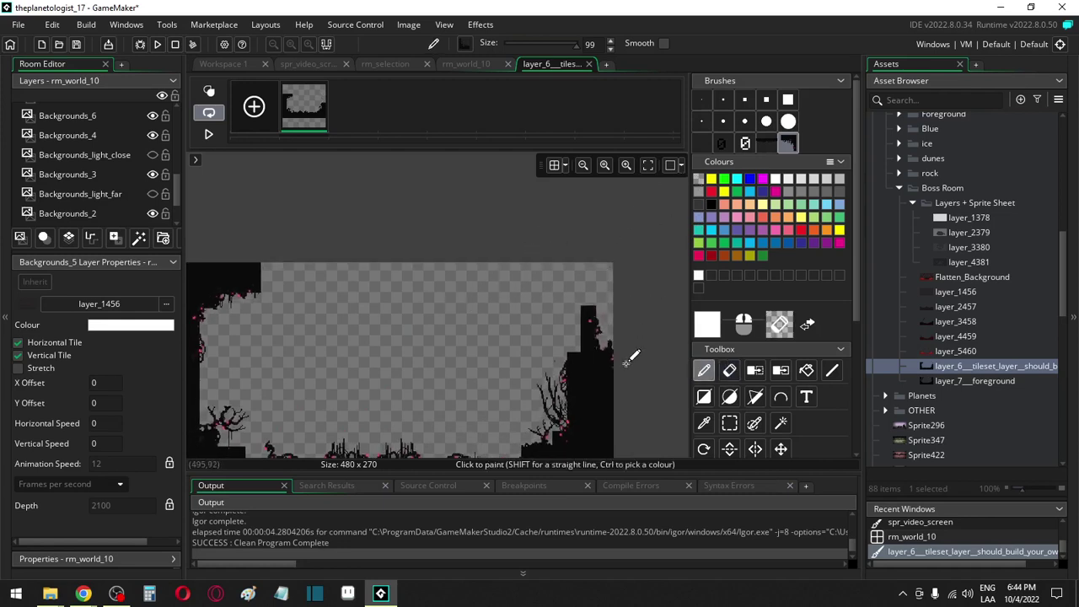
scroll(645, 325, down, 3)
scroll(641, 268, up, 3)
key(e)
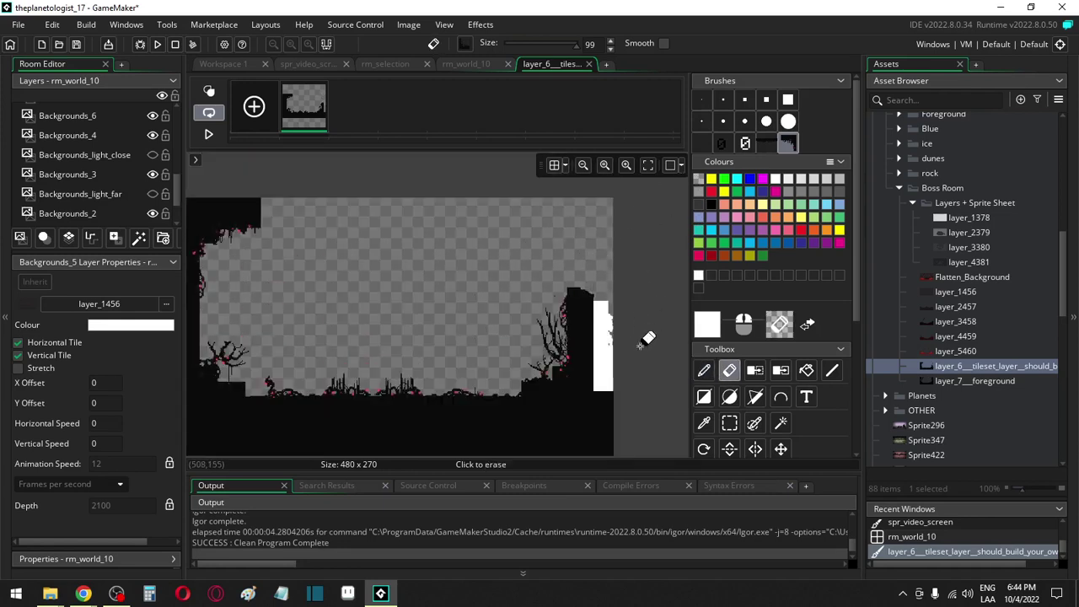
key(d)
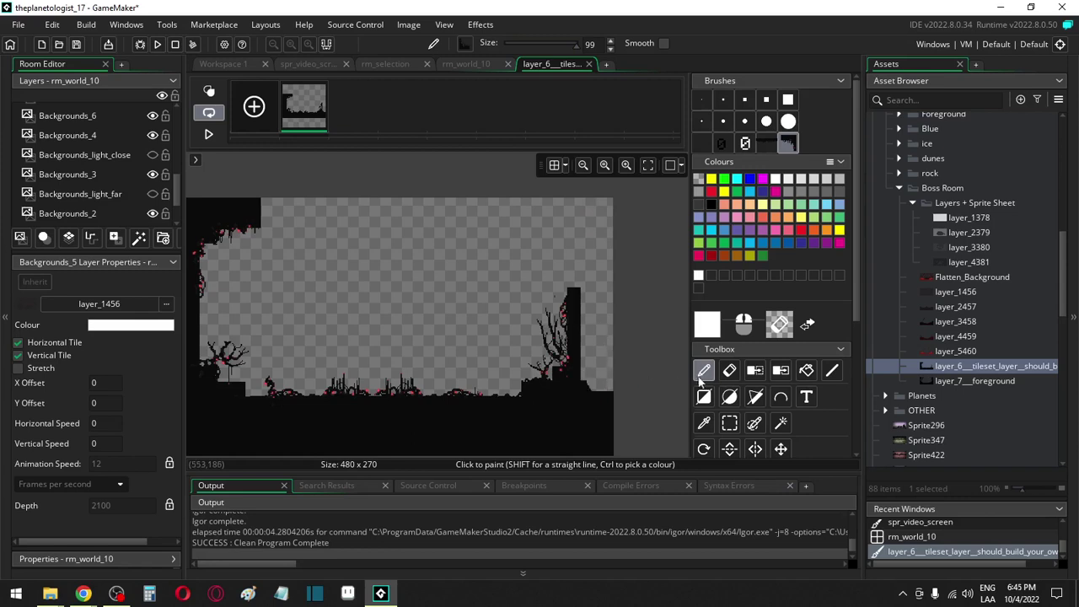
Select the right-hand tree with its pillar and move it left and down into the ground
click(729, 423)
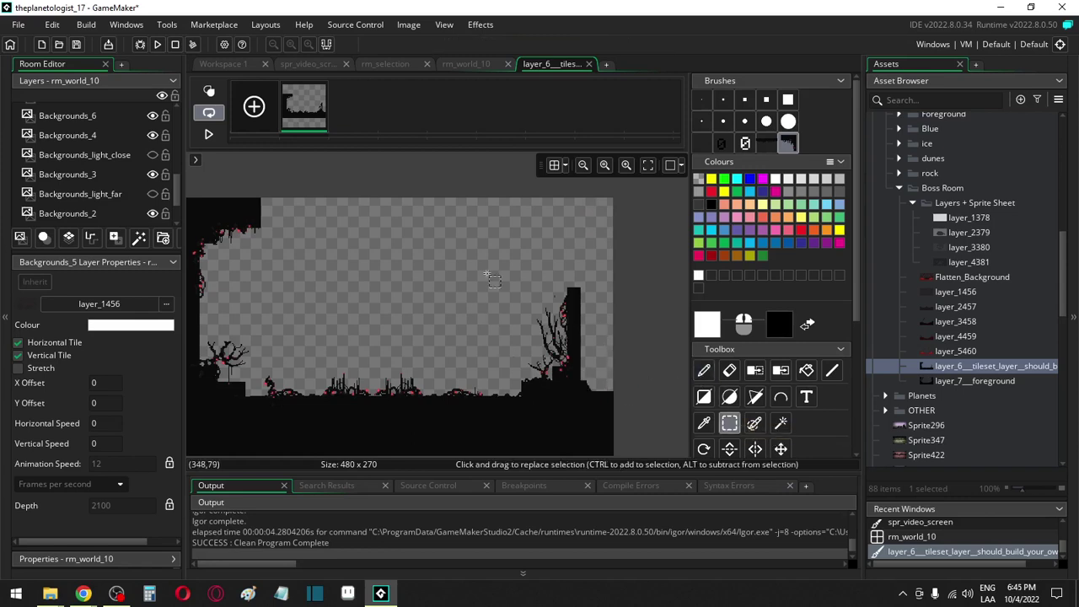
click(702, 371)
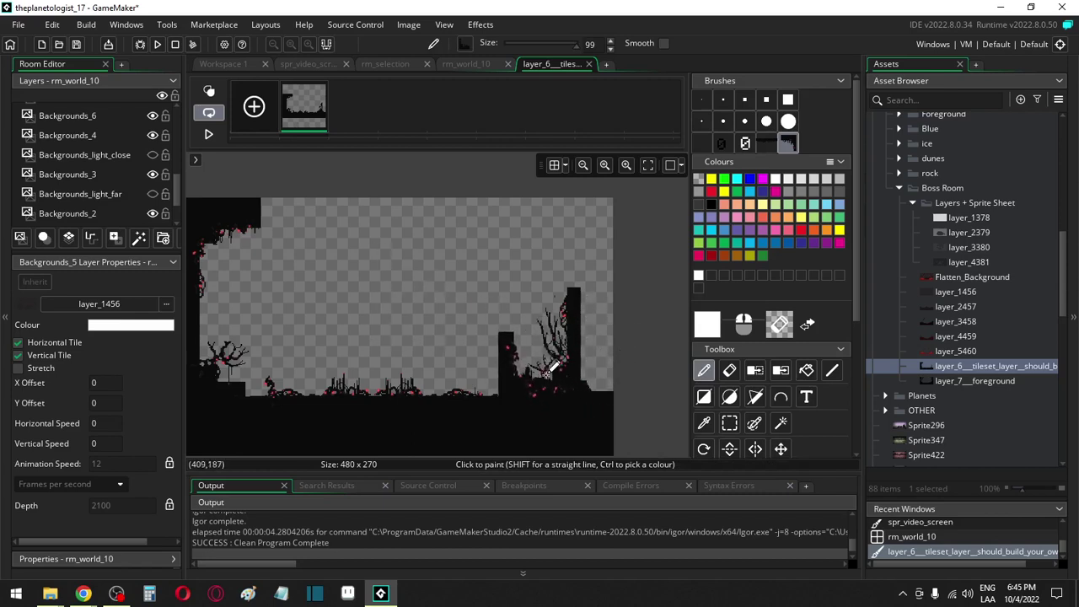
click(729, 423)
drag(495, 263, 593, 422)
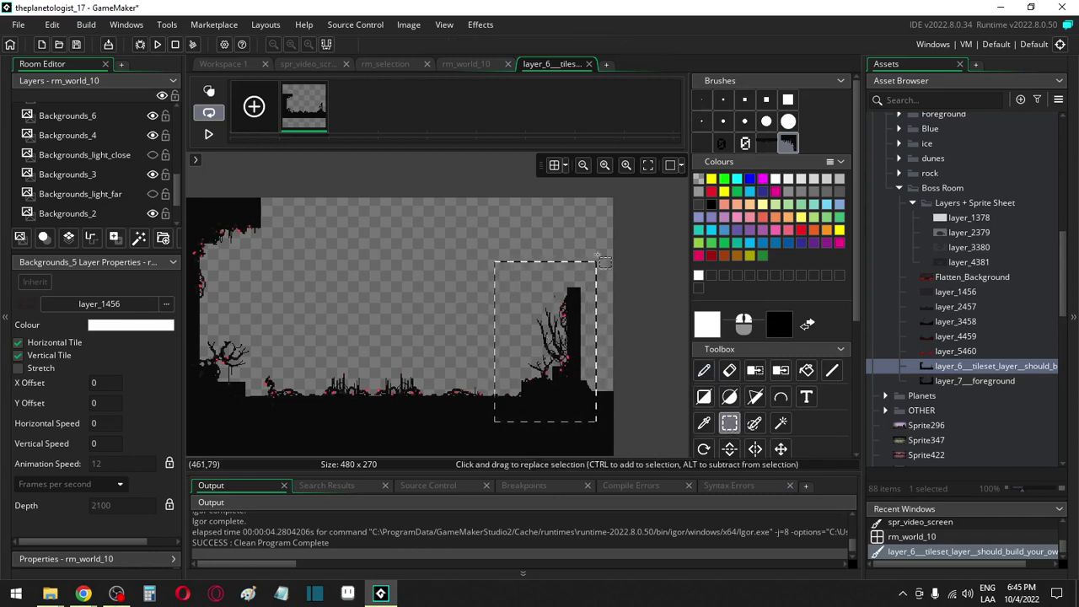
click(537, 352)
drag(521, 397, 587, 242)
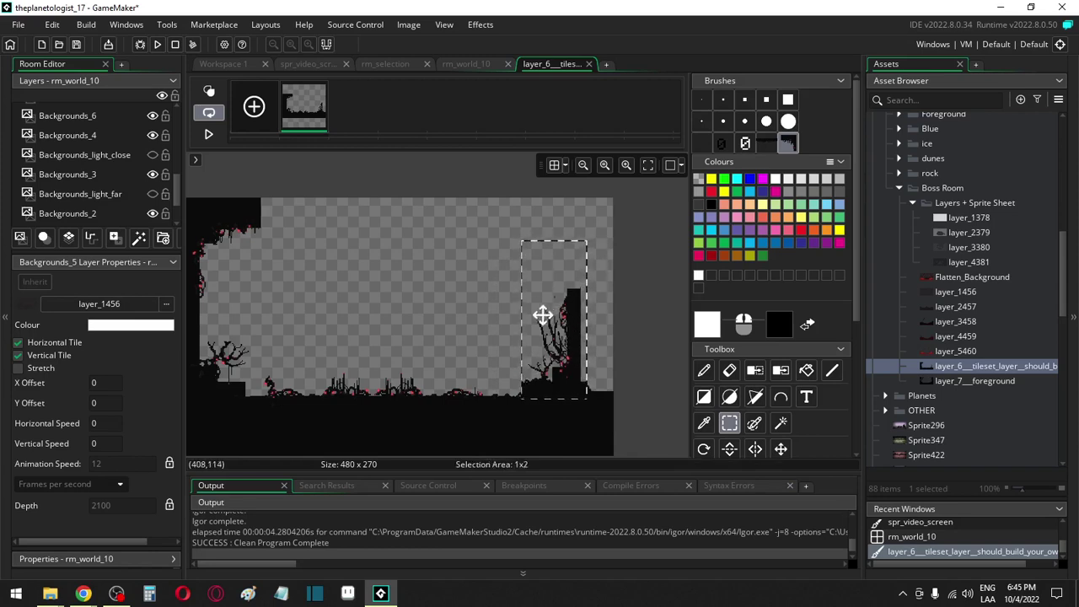
drag(542, 312, 503, 323)
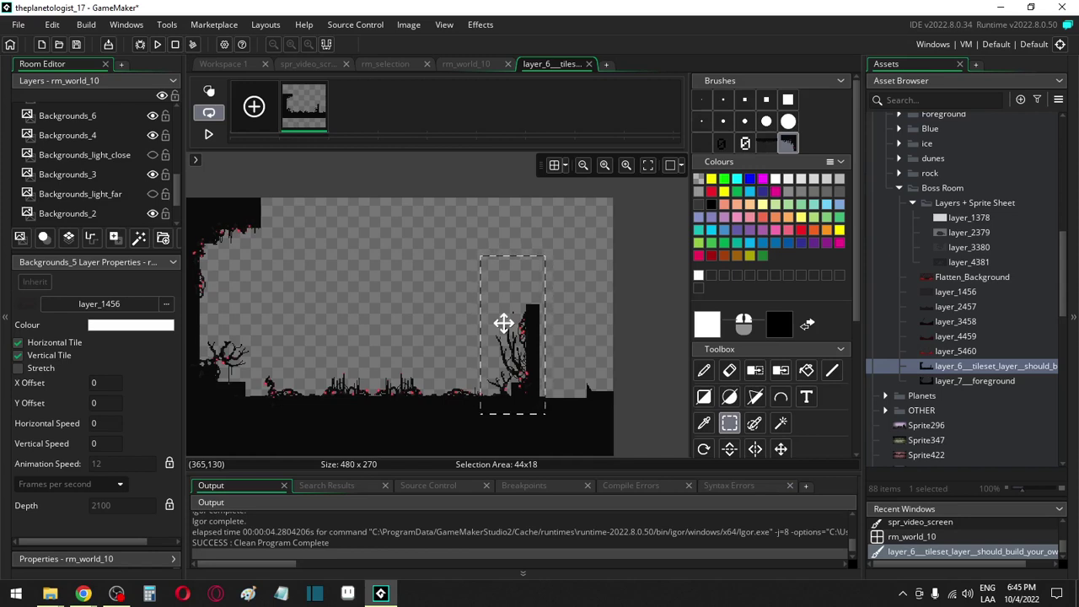
Remove the leftover ground bump near the sprite's right edge to level the ground beside the moved tree
click(578, 370)
drag(579, 369, 681, 396)
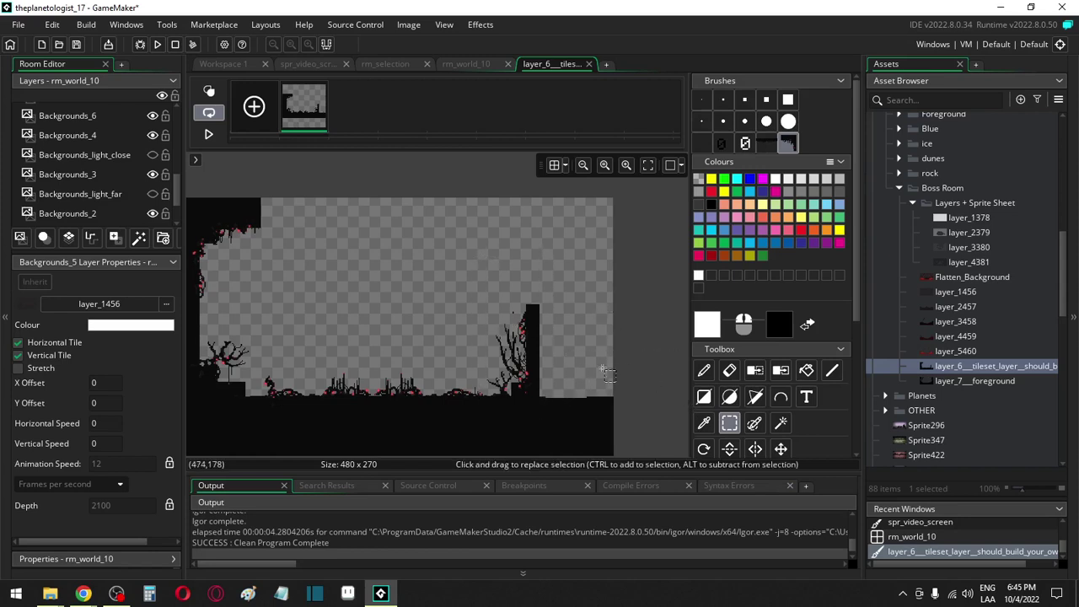
drag(582, 368, 630, 398)
Add a new layer above the default layer of the sprite
click(790, 144)
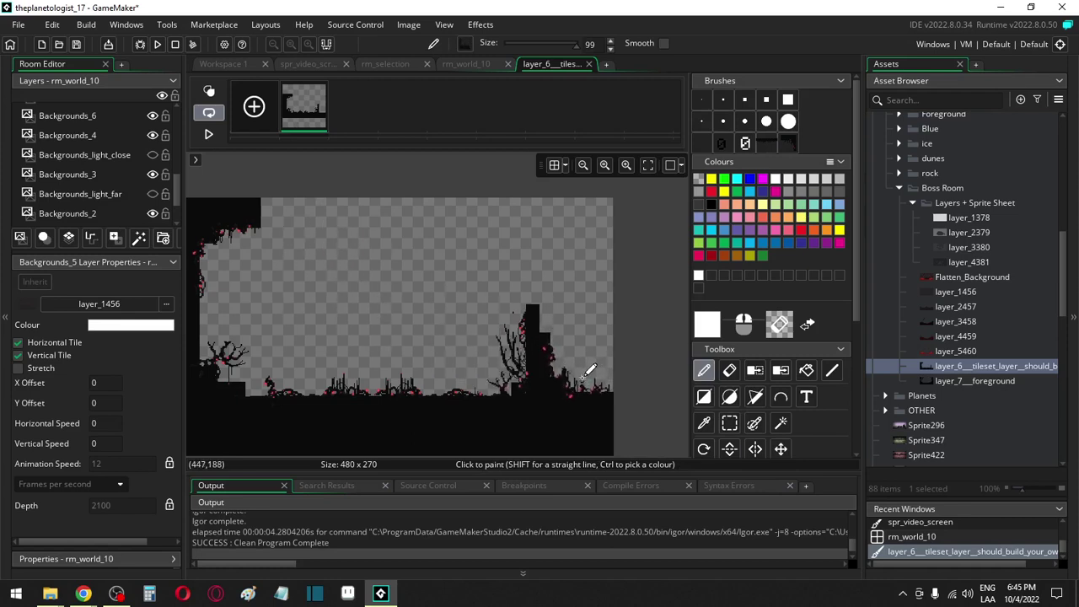
scroll(586, 372, up, 1)
scroll(783, 447, down, 2)
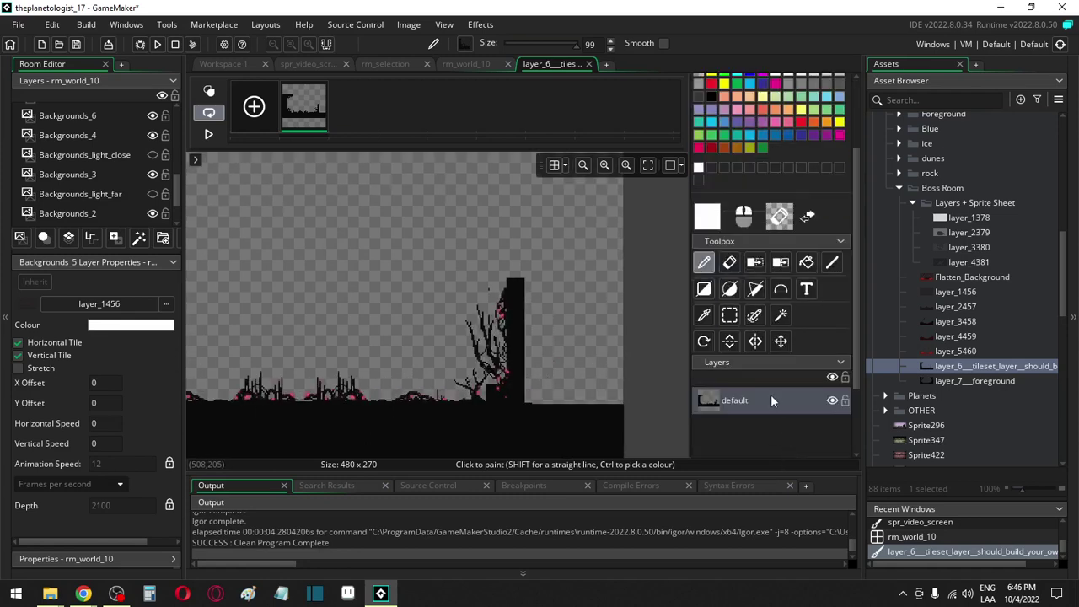
right_click(770, 401)
click(773, 403)
scroll(718, 249, up, 2)
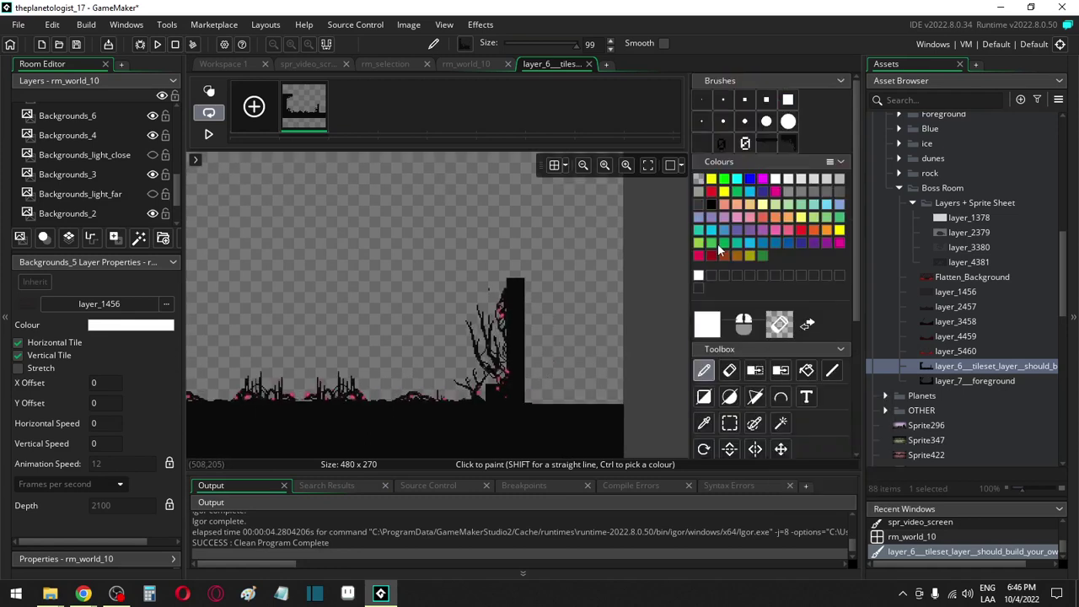
Draw a straight green guide line, 1 pixel thick, along the ground level across the sprite's full width on the new layer
click(702, 100)
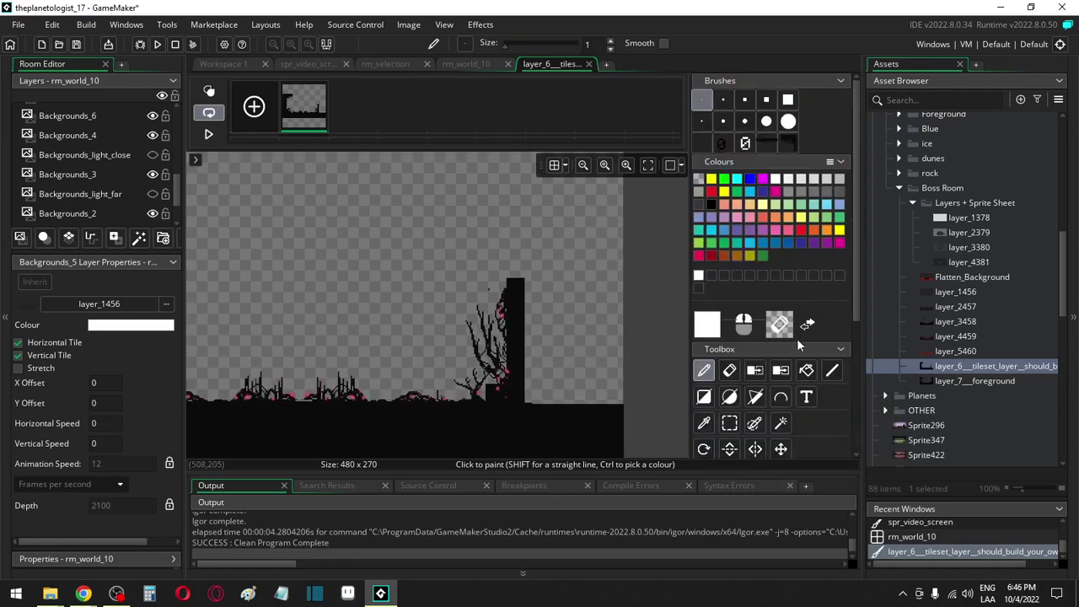
click(724, 178)
click(831, 370)
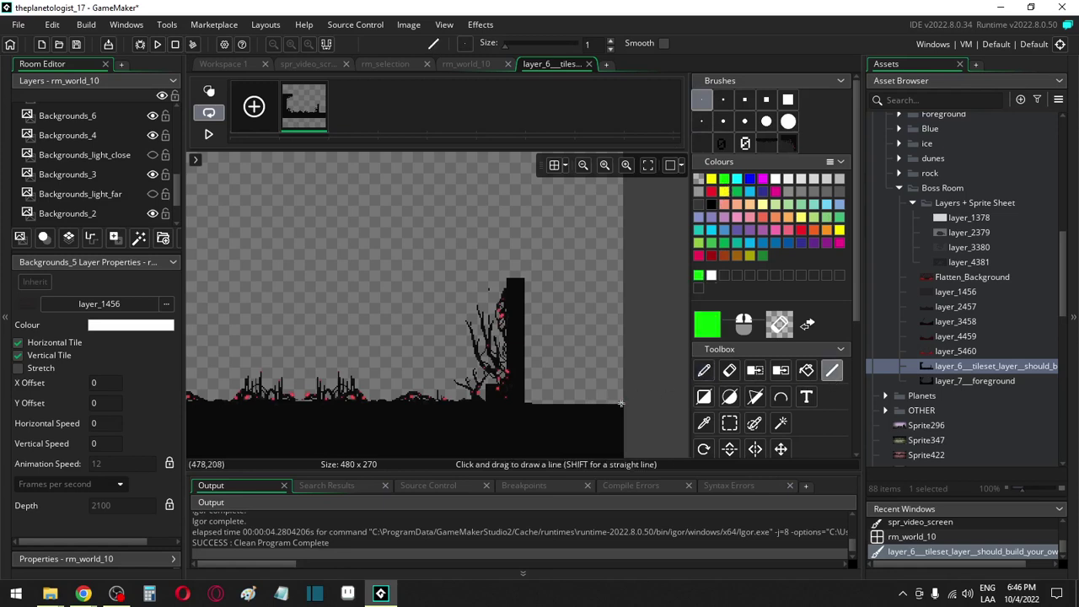
drag(594, 403, 400, 403)
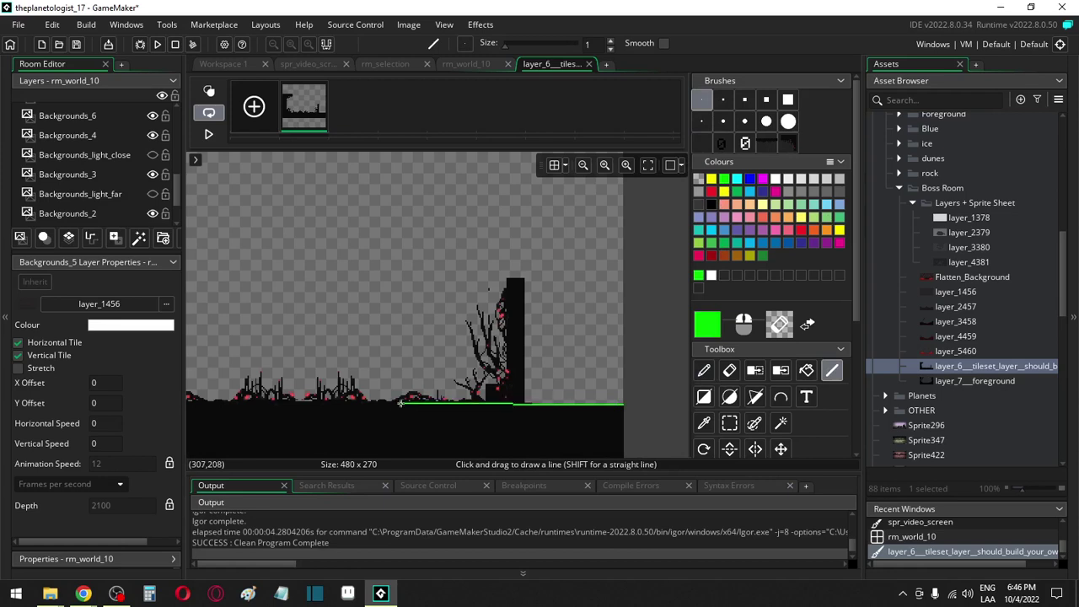
drag(486, 411, 369, 402)
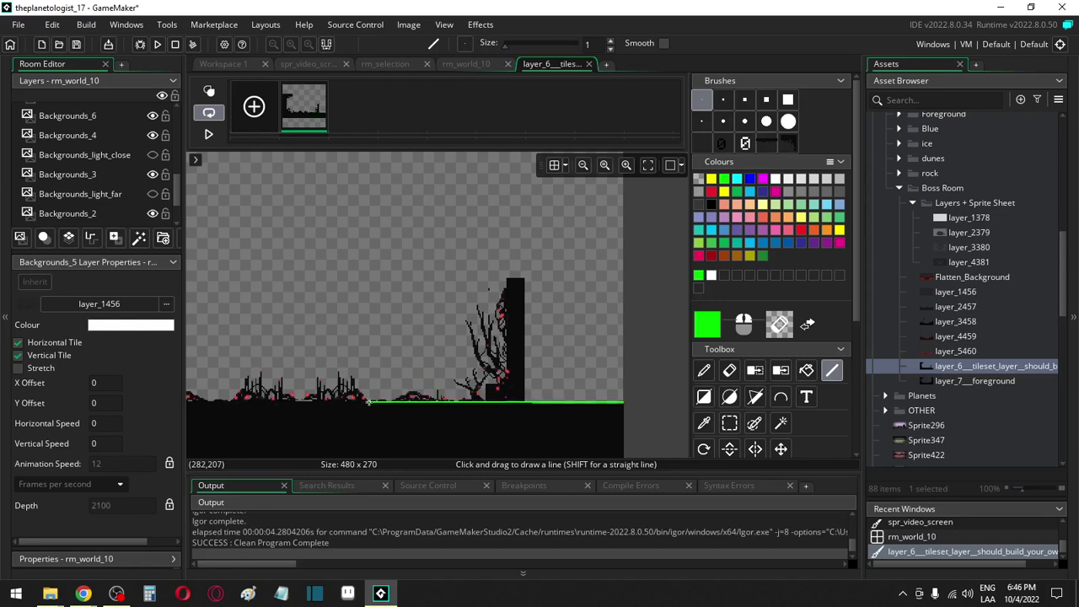
shift+scroll(369, 403, left, 5)
shift+scroll(368, 402, right, 6)
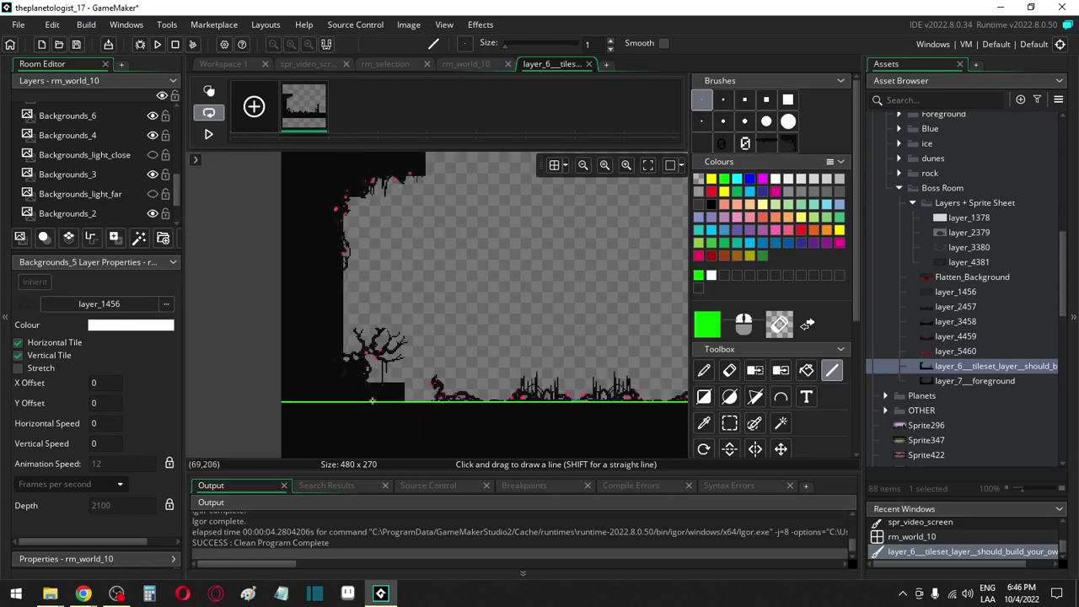
scroll(806, 419, down, 3)
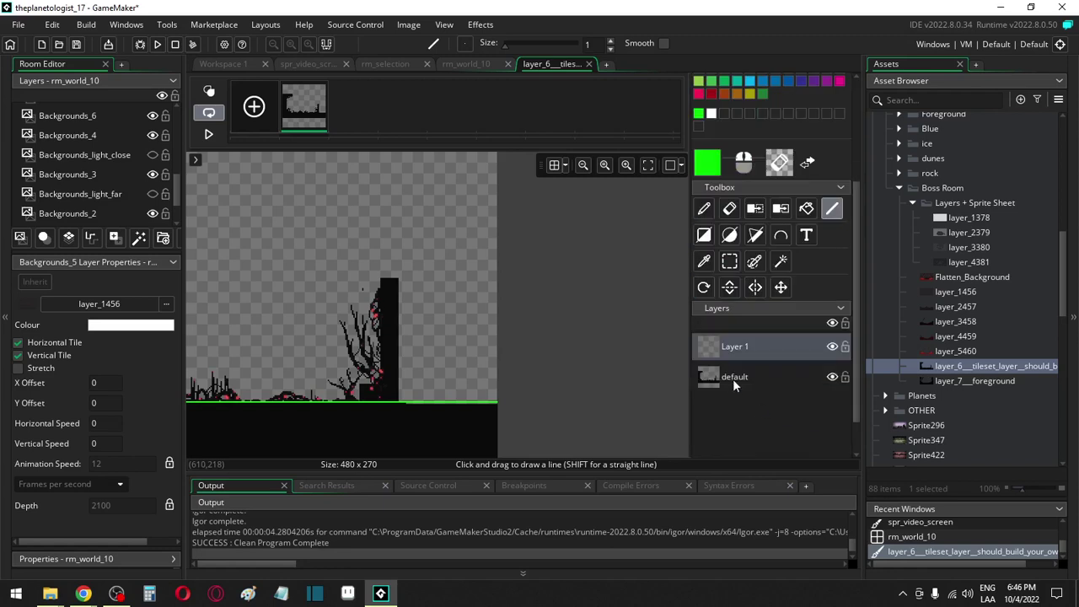
Stamp the flipped corner brush in white paint colour on the default layer, against the outer side of the right-hand pillar
click(730, 376)
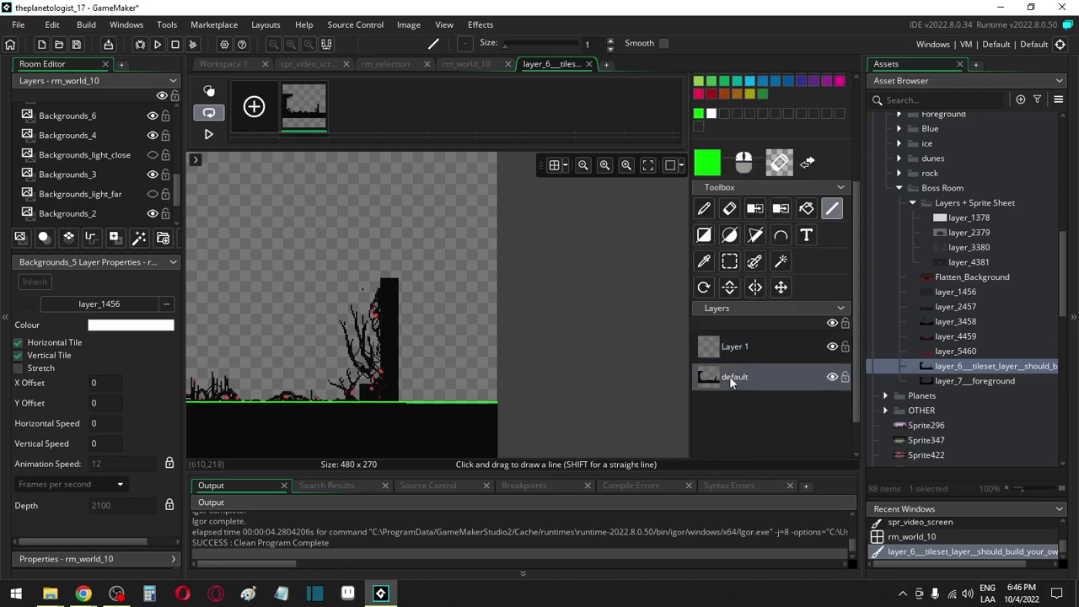
click(704, 208)
scroll(767, 350, up, 3)
click(786, 145)
click(370, 251)
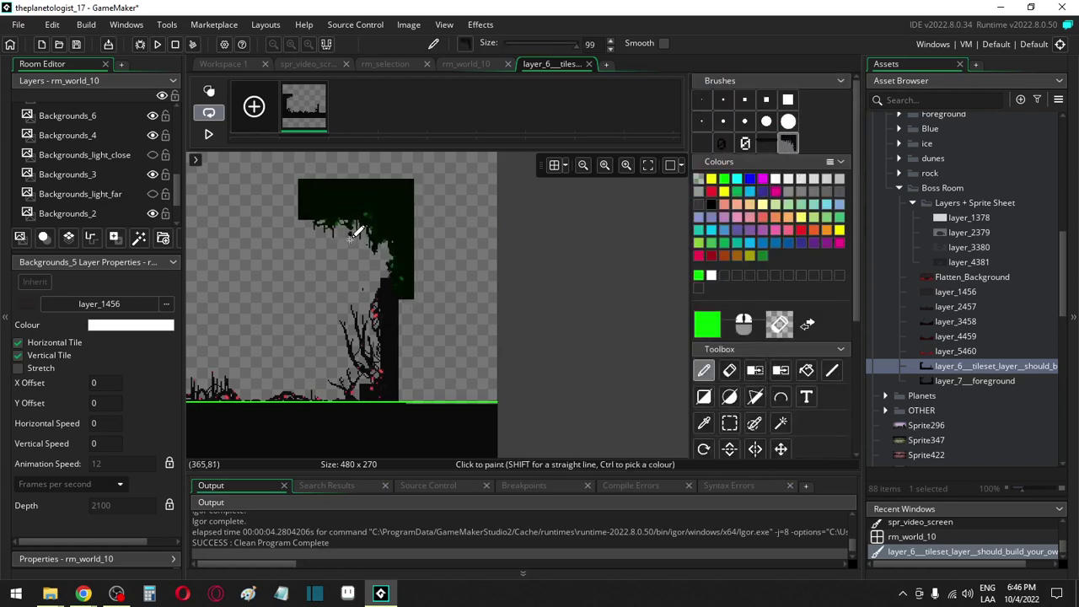
click(775, 179)
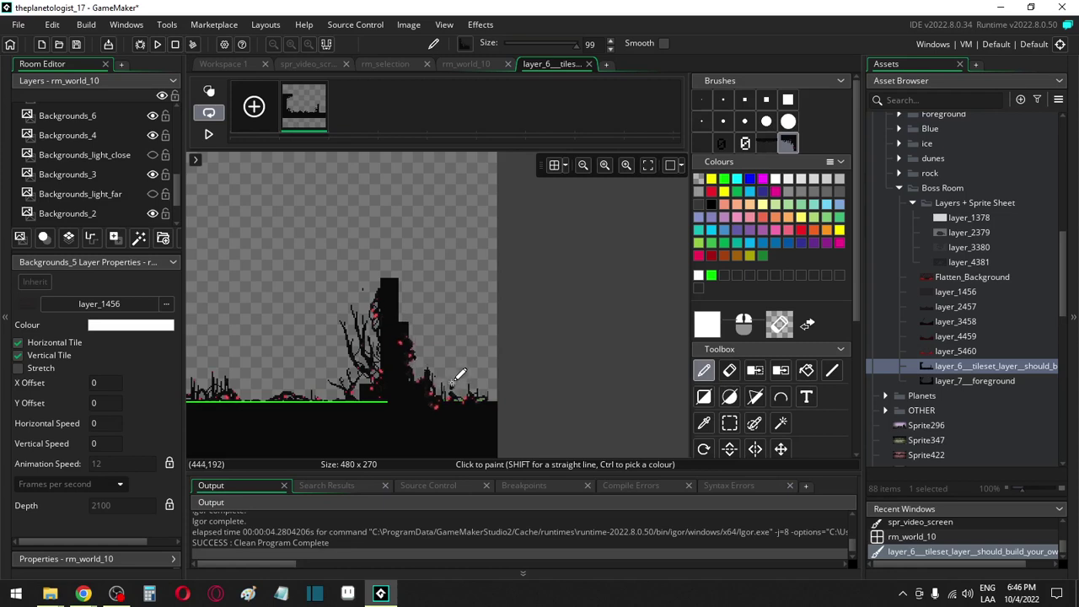
click(460, 376)
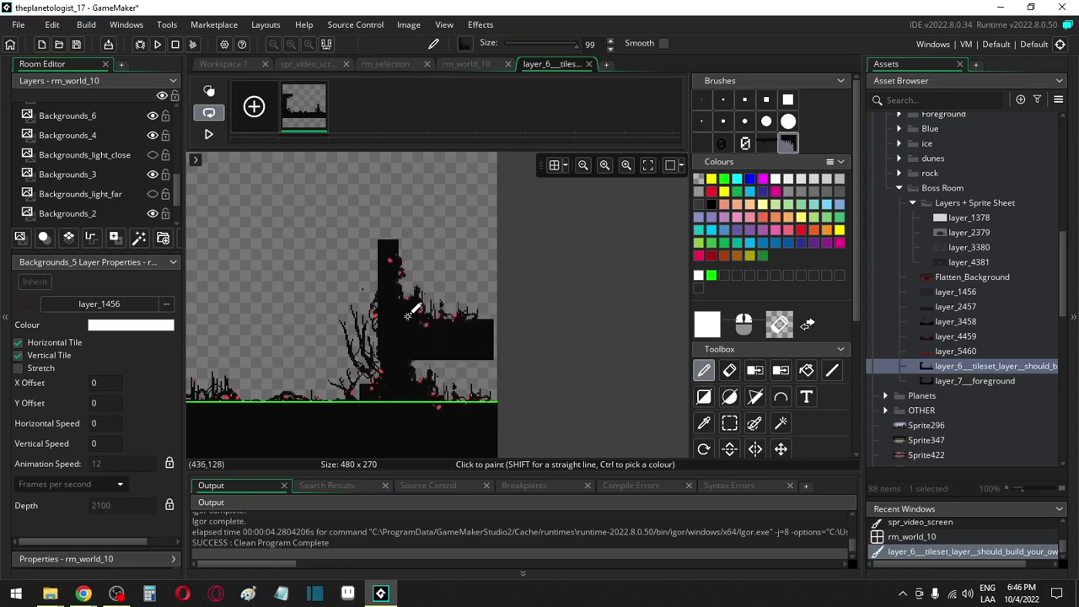
Cut the frame's upper-left corner into a brush flipped both ways and stamp it in the empty area above the ground
scroll(487, 304, left, 8)
scroll(487, 299, down, 1)
scroll(505, 295, up, 5)
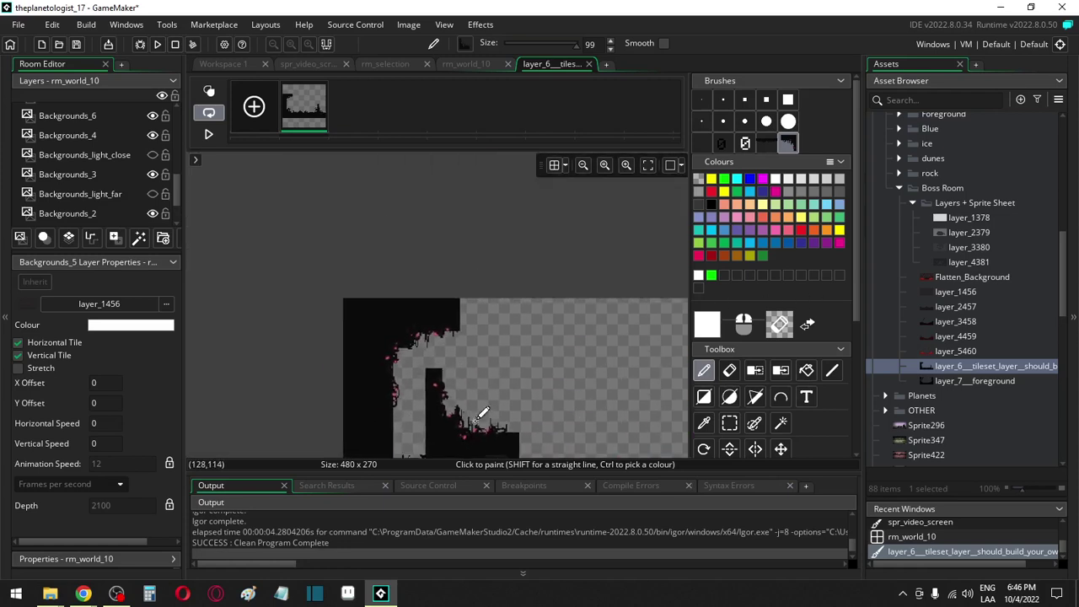
click(730, 424)
drag(303, 263, 494, 415)
key(ctrl+b)
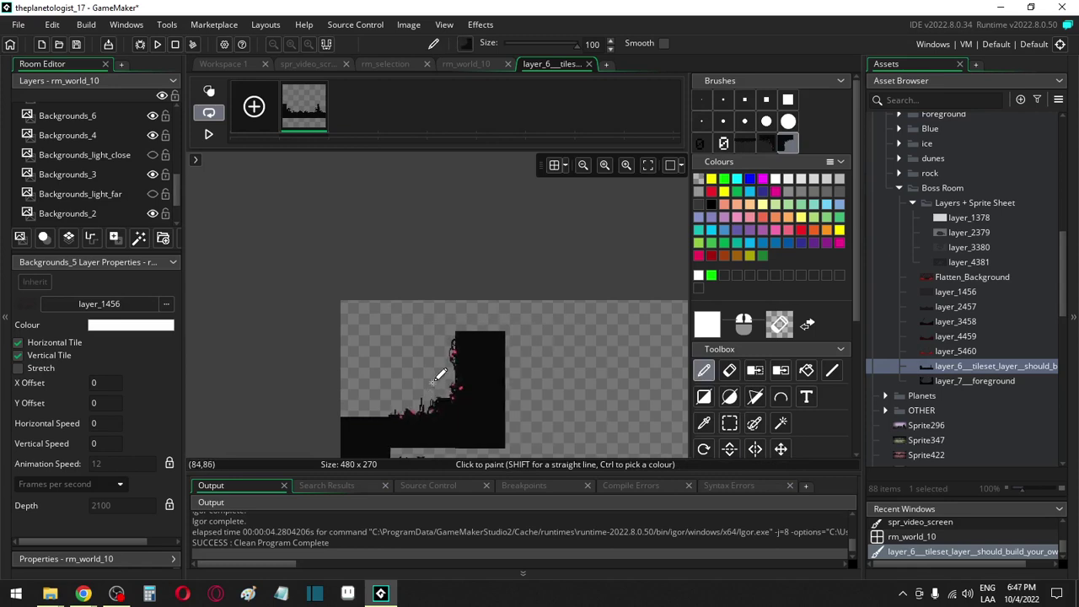
scroll(441, 371, down, 3)
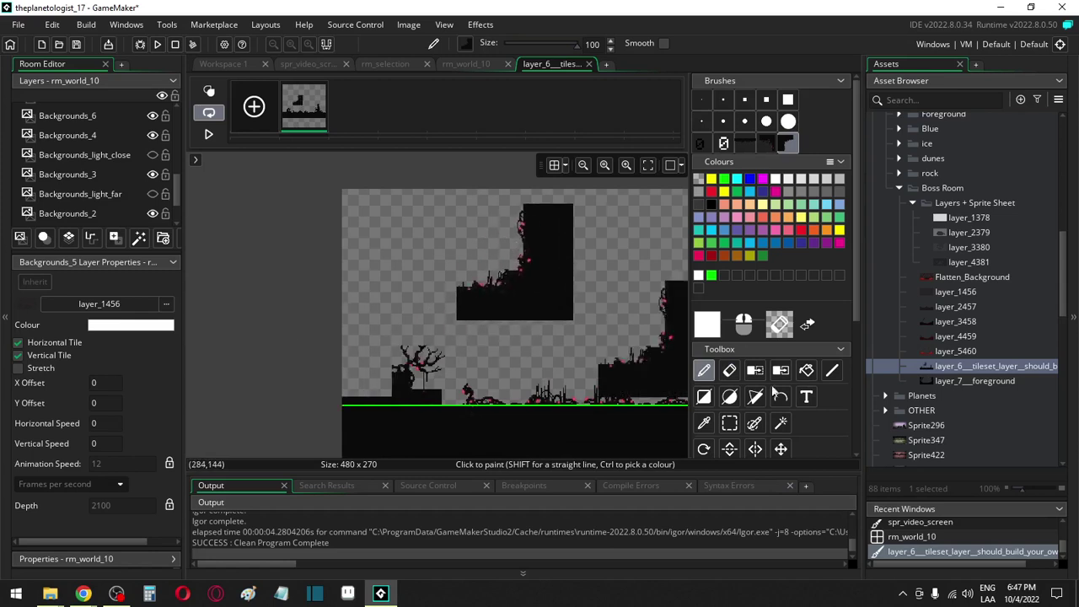
Delete the excess black along the right and lower sides of the stamped corner piece, leaving a slim L shape
click(729, 423)
drag(600, 201, 536, 347)
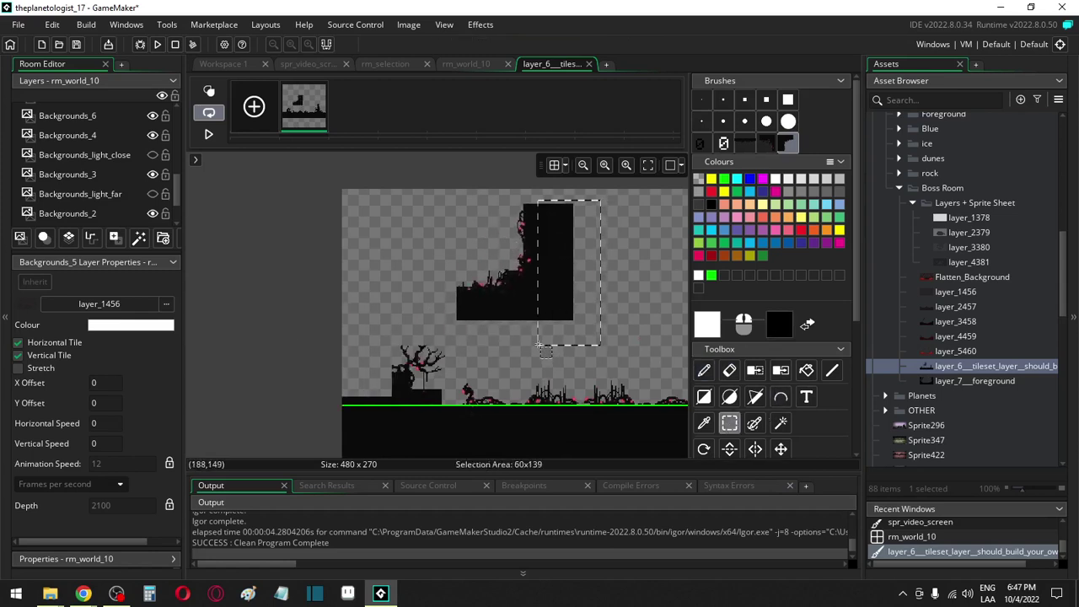
key(Delete)
drag(456, 330, 544, 298)
key(Delete)
Turn the trimmed corner piece into a brush and place the piece slightly further left above the ground
drag(429, 201, 551, 318)
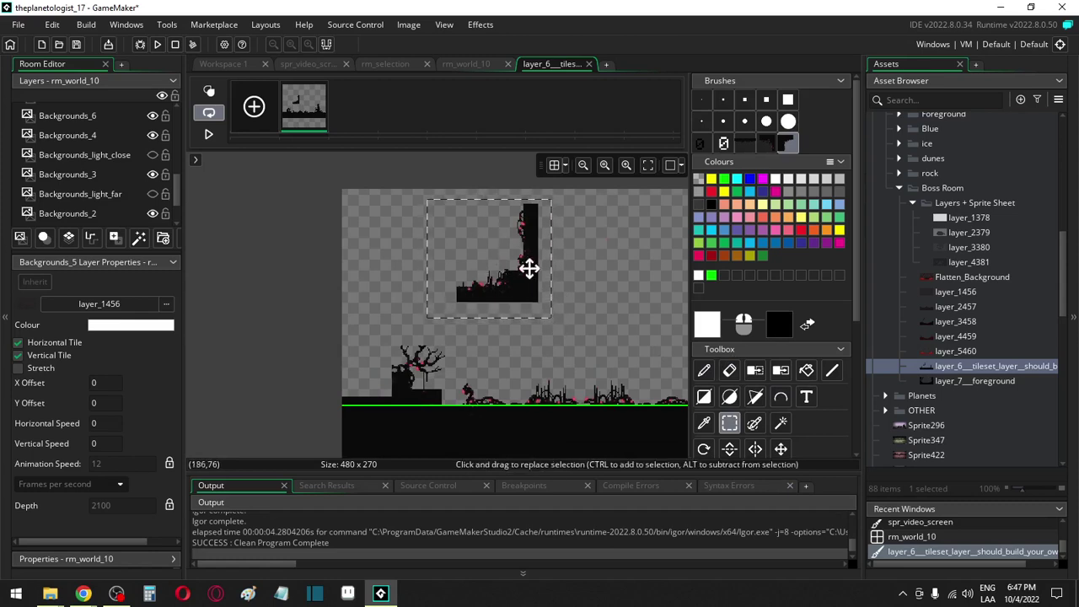
key(d)
mouse_move(527, 270)
mouse_down()
mouse_move(488, 290)
mouse_move(320, 321)
mouse_move(462, 233)
mouse_move(462, 247)
mouse_up()
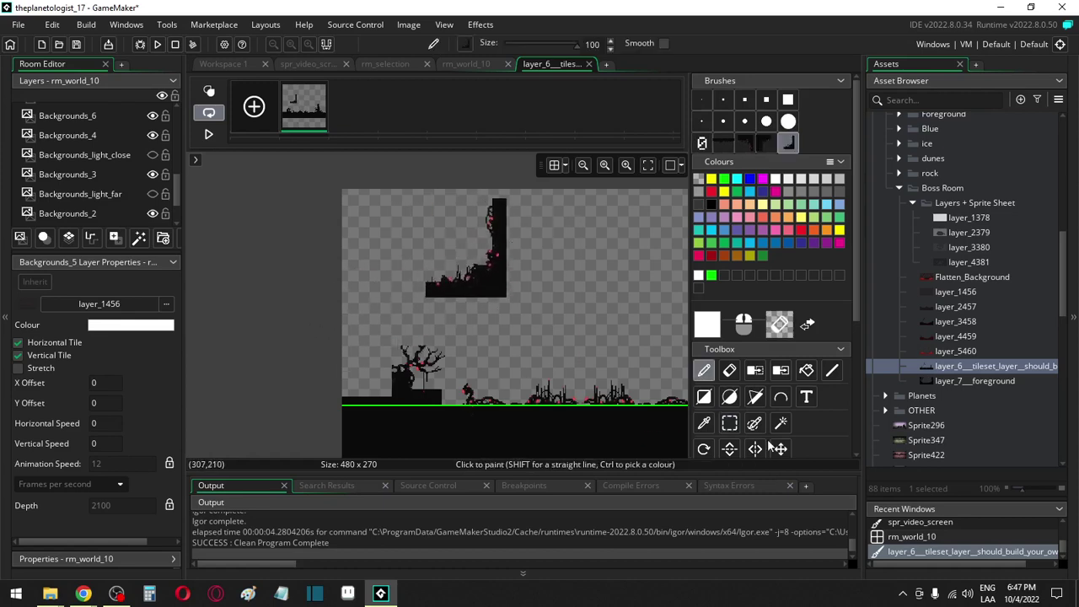
Select the left-hand tree section and move it right and down into the ground
click(729, 423)
drag(379, 335, 446, 409)
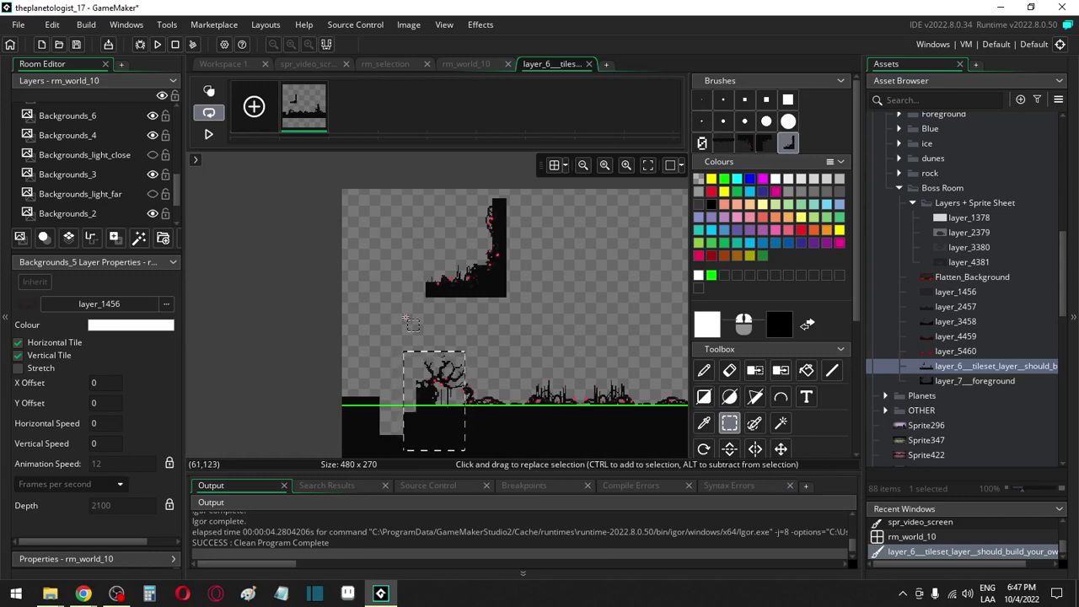
drag(434, 351, 451, 359)
Cut the L-shaped corner piece into a brush and stamp it at the ground's far-left edge, beside the left tree
drag(409, 184, 529, 313)
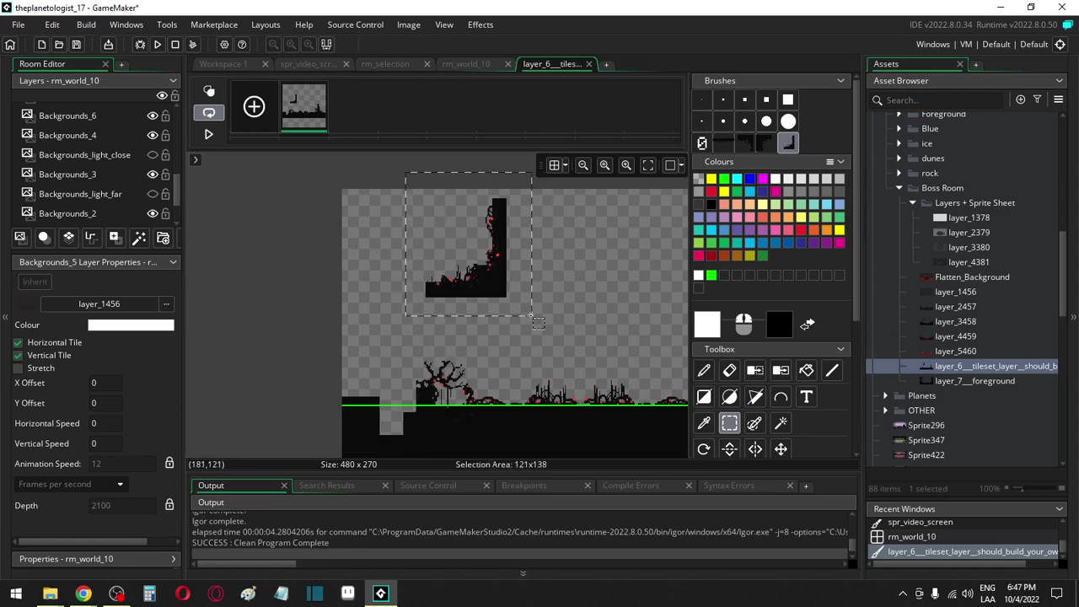
mouse_move(442, 276)
mouse_down()
mouse_move(351, 376)
mouse_move(378, 316)
mouse_move(422, 278)
mouse_up()
key(ctrl+x)
key(ctrl+v)
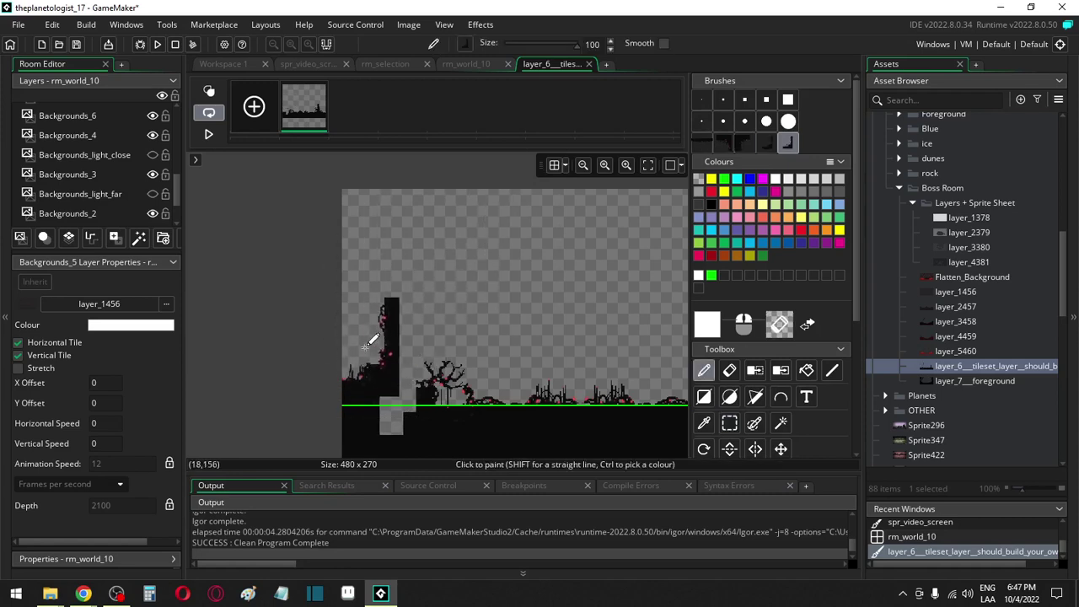
key(e)
key(d)
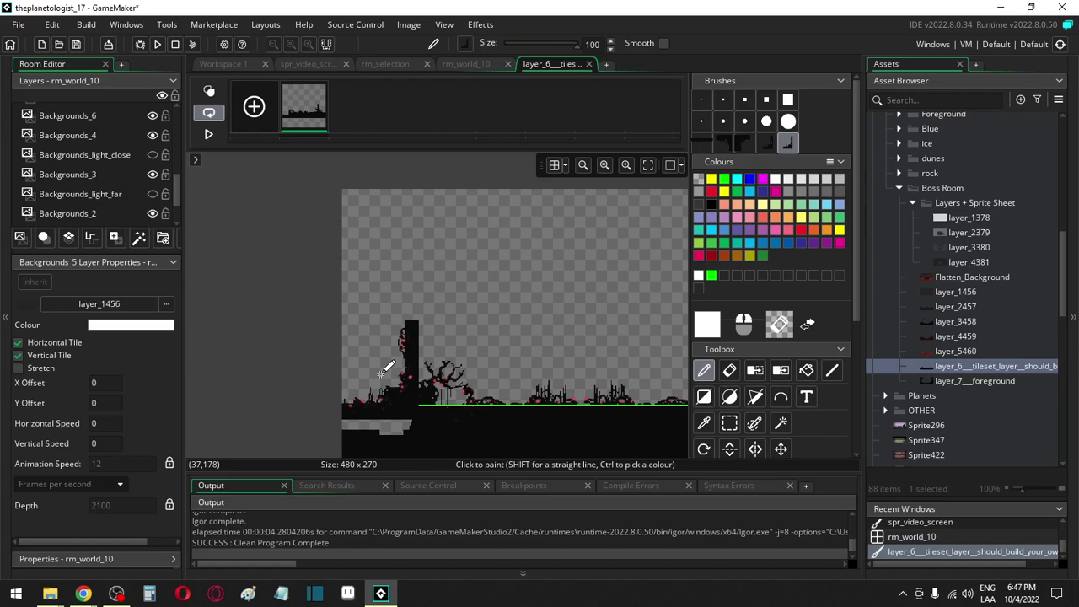
Pick the ground's black and fill the transparent gap beneath the stamped corner piece
ctrl+right_click(433, 428)
ctrl+click(430, 426)
key(f)
click(397, 420)
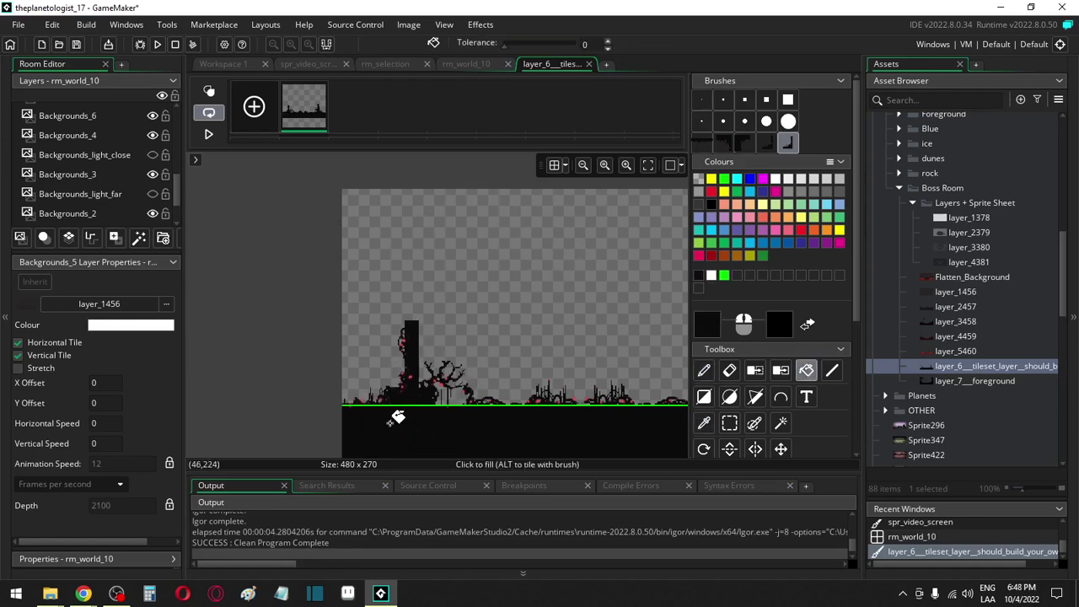
Pick the pillar's black and roughen the left pillar's square top and straight right side with a size 1 eraser
click(729, 422)
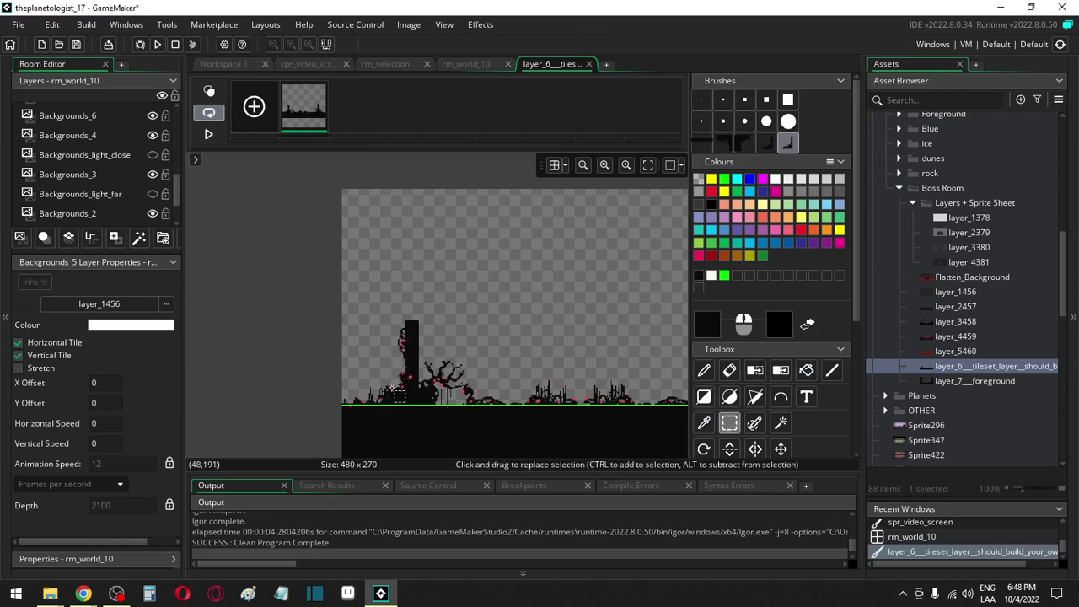
scroll(411, 375, up, 5)
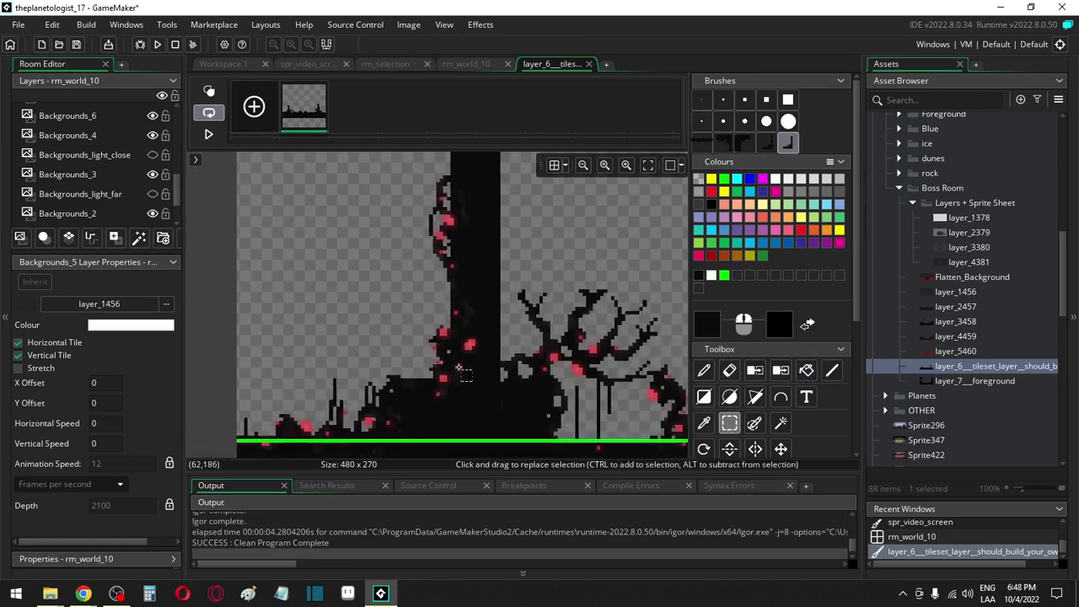
scroll(459, 368, down, 2)
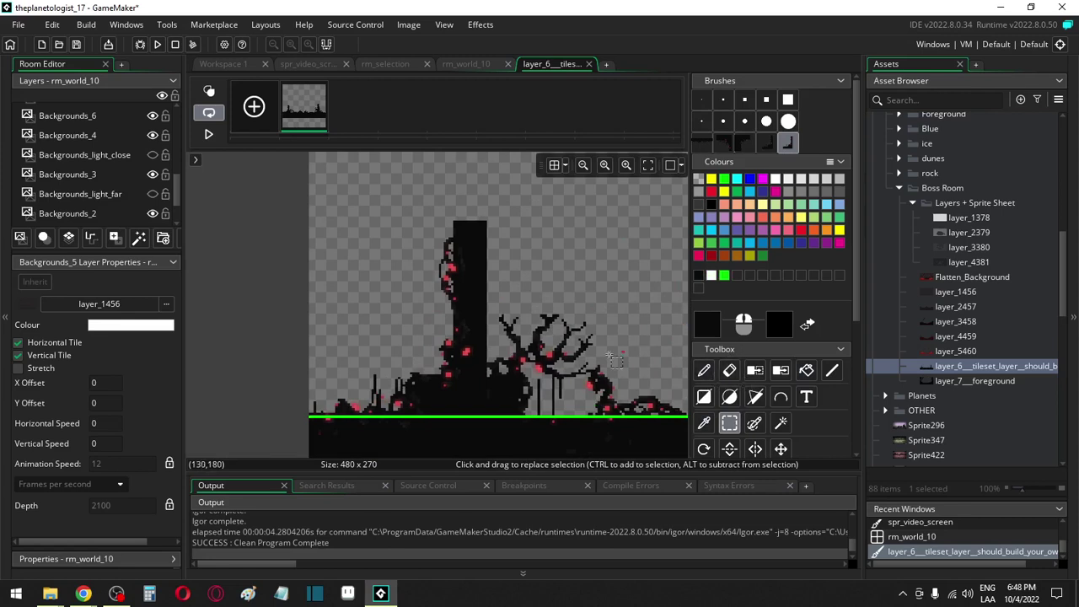
key(i)
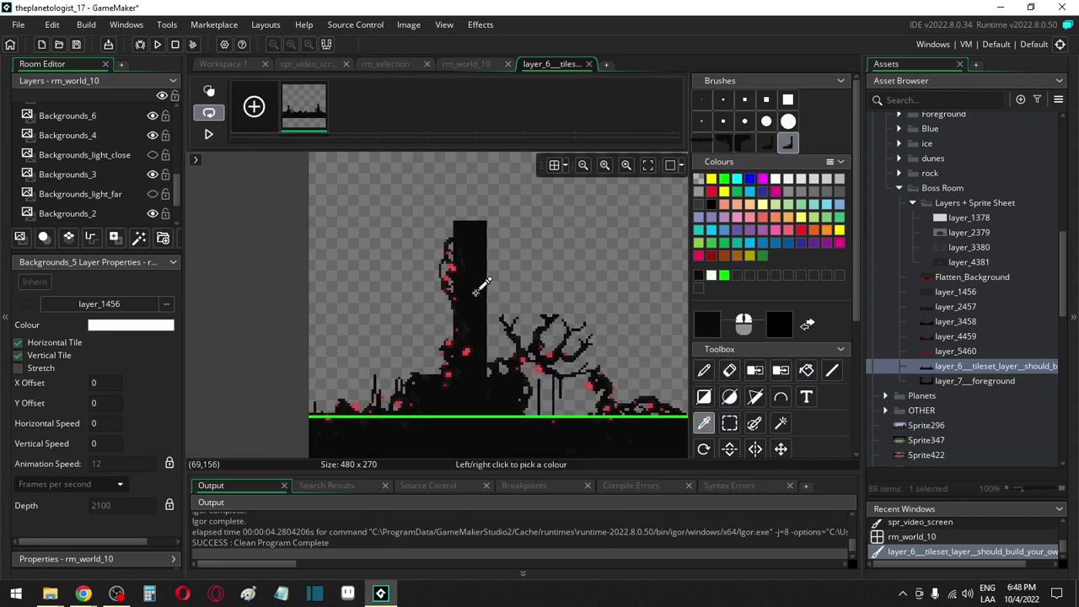
click(477, 289)
key(d)
click(694, 101)
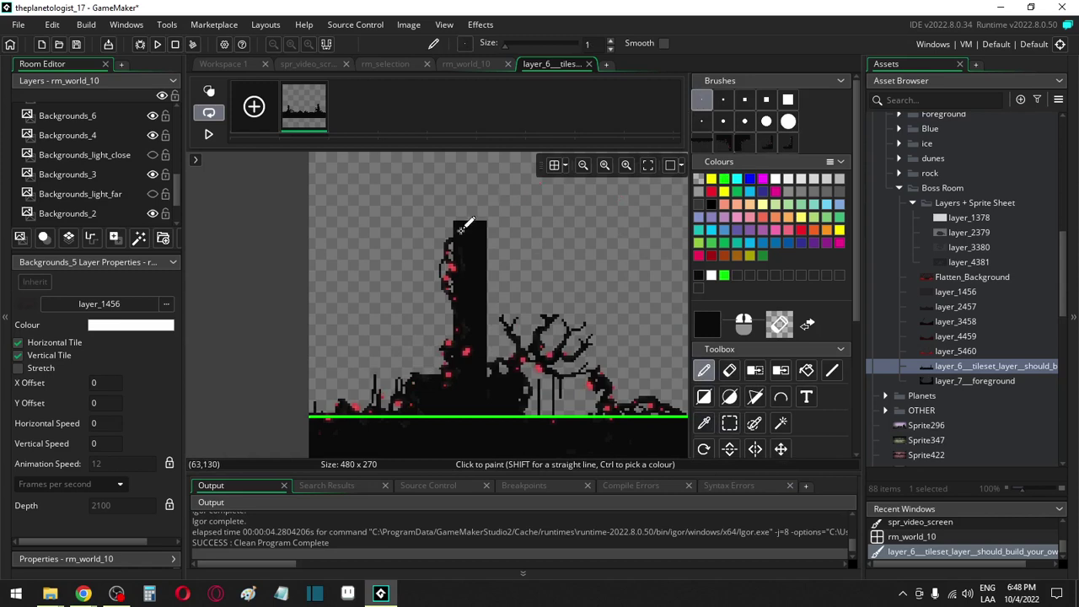
key(e)
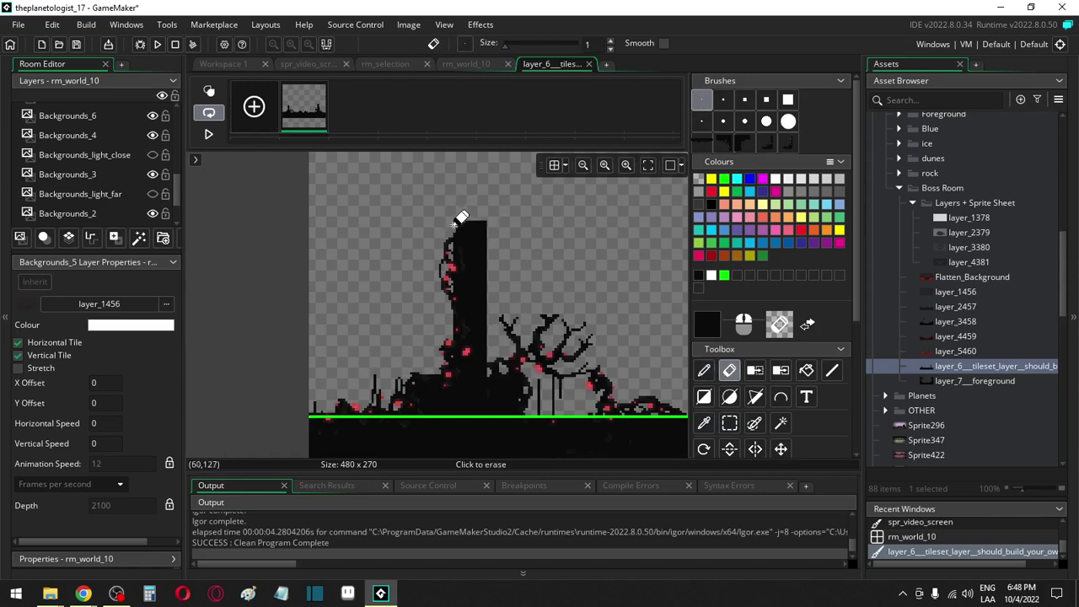
mouse_move(456, 223)
mouse_down()
mouse_move(486, 236)
mouse_move(465, 217)
mouse_move(491, 238)
mouse_move(482, 223)
mouse_move(448, 219)
mouse_move(472, 223)
mouse_move(480, 247)
mouse_move(484, 230)
mouse_move(479, 241)
mouse_move(473, 219)
mouse_move(481, 242)
mouse_move(480, 223)
mouse_move(450, 223)
mouse_move(460, 216)
mouse_move(483, 236)
mouse_move(478, 226)
mouse_move(470, 316)
mouse_move(482, 300)
mouse_move(485, 367)
mouse_move(479, 260)
mouse_up()
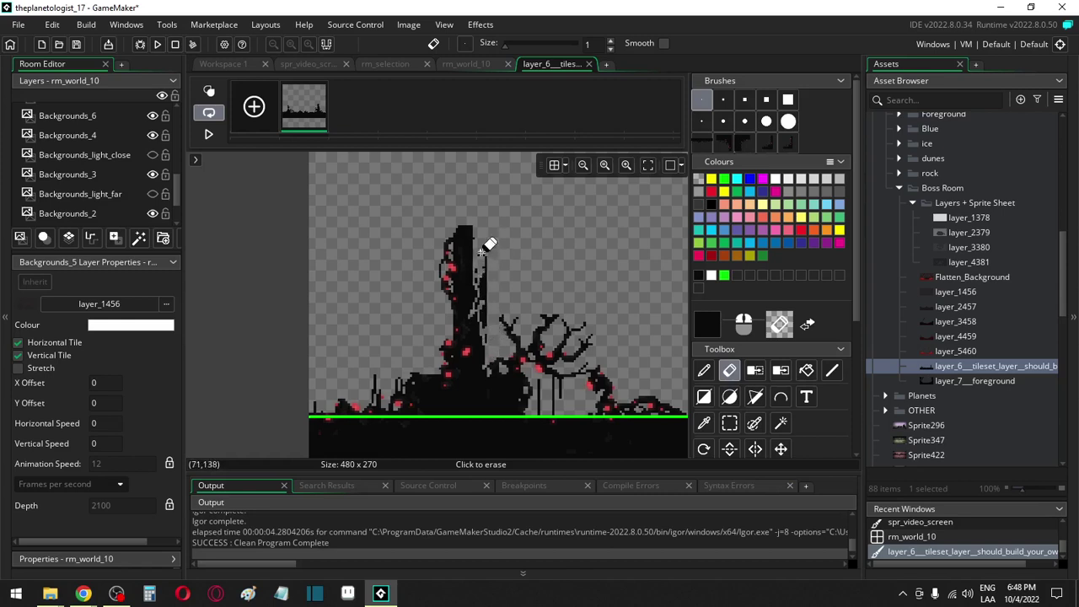
Slim the left pillar's right side with a size 5 eraser and touch up its outline into a tapered, pointed trunk
key(d)
ctrl+scroll(539, 224, up, 2)
key(e)
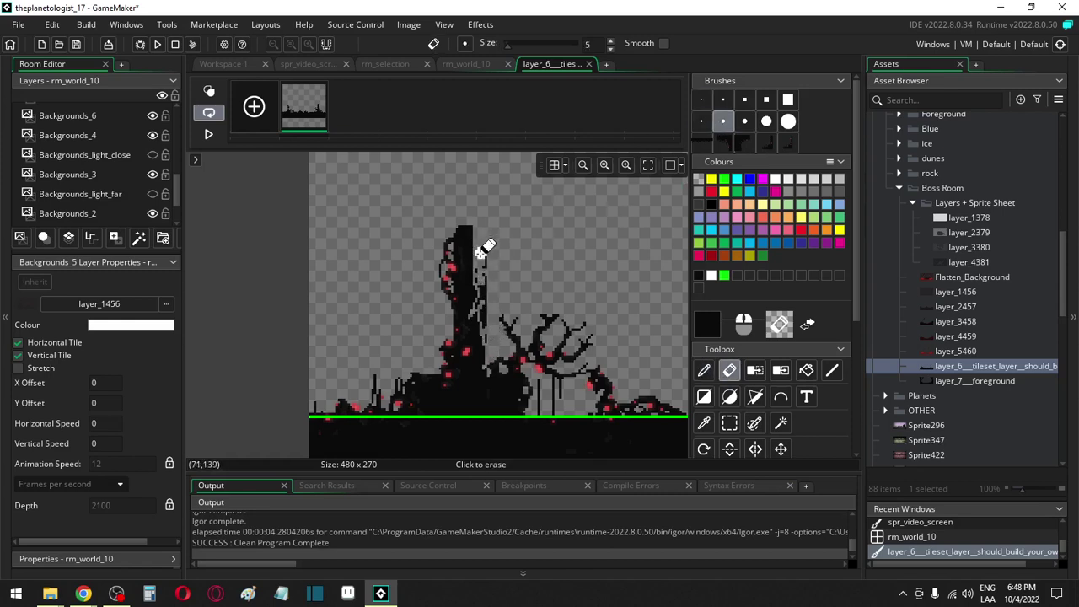
mouse_move(481, 251)
mouse_down()
mouse_move(486, 354)
mouse_move(472, 228)
mouse_move(476, 312)
mouse_up()
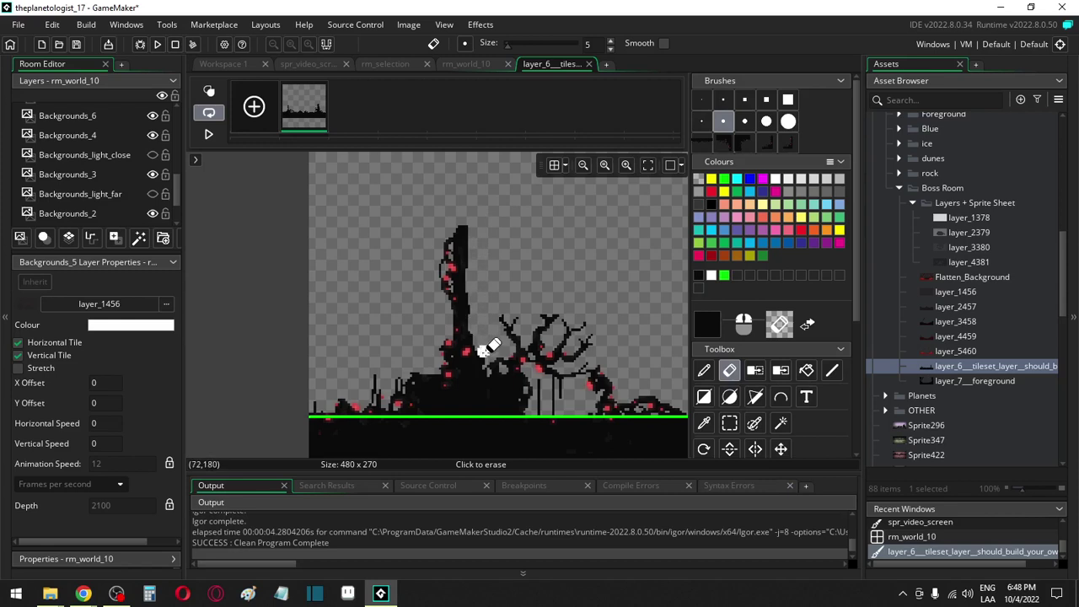
key(d)
key(e)
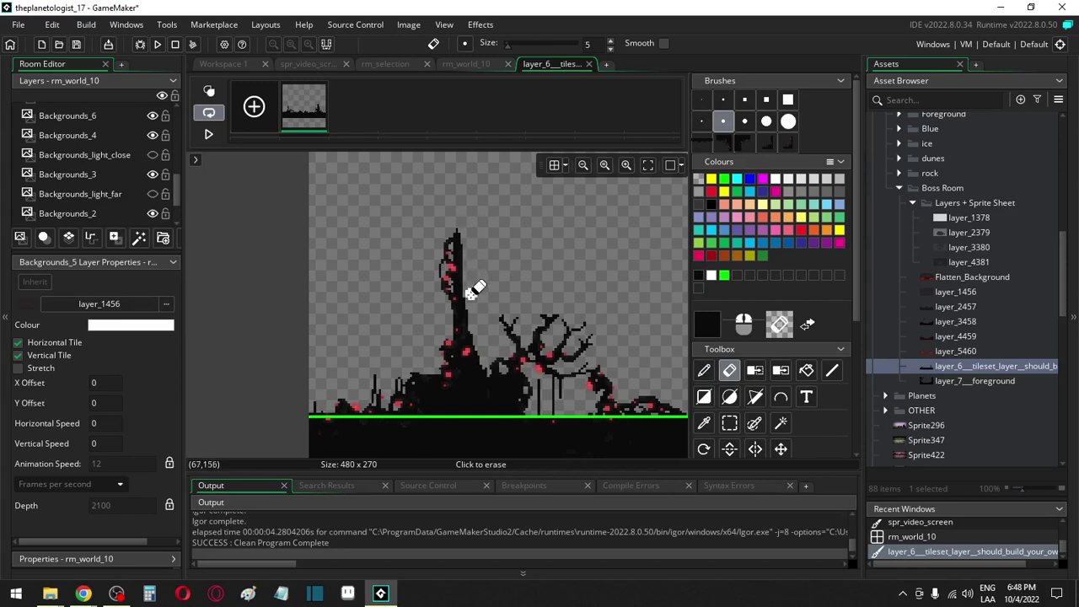
key(d)
Erase the square tops of the two pillars in the right-hand tree section to give them rounded, irregular tips
scroll(565, 294, down, 3)
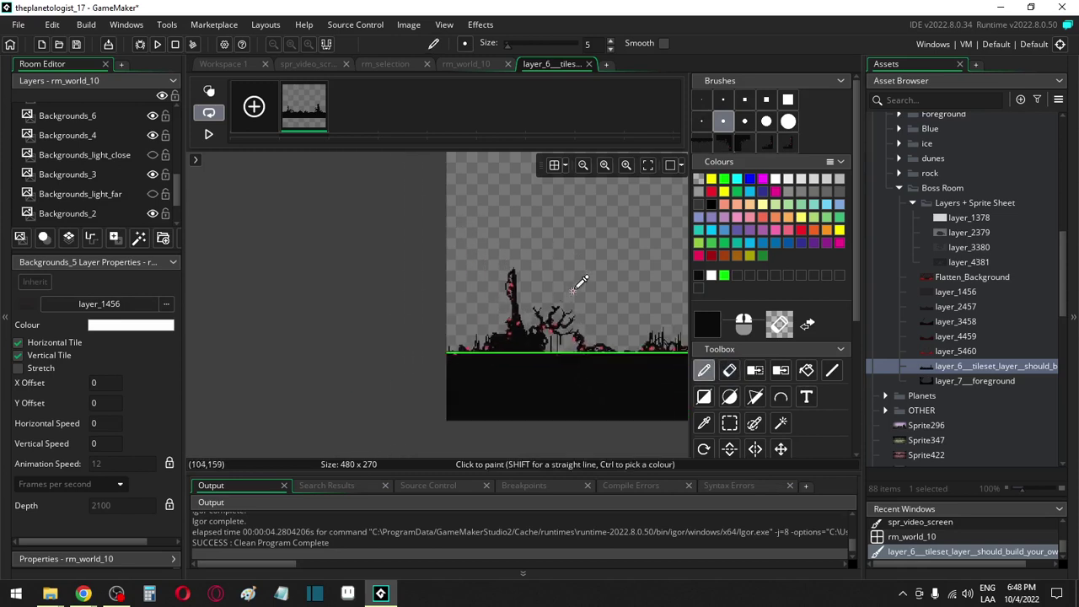
middle_drag(578, 282, 342, 224)
scroll(351, 233, up, 1)
scroll(590, 241, up, 3)
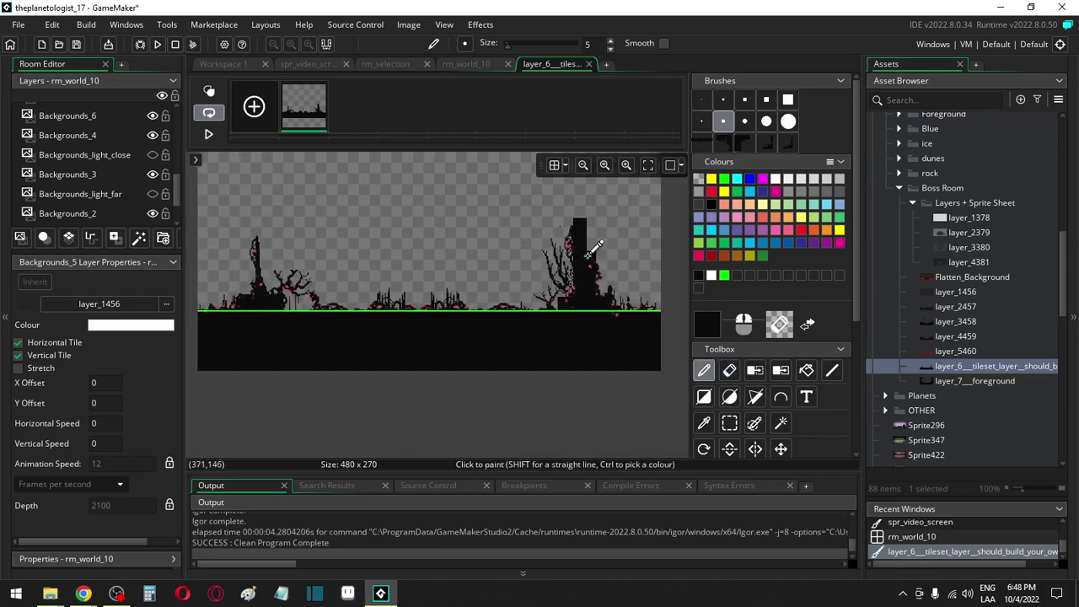
middle_drag(619, 209, 621, 323)
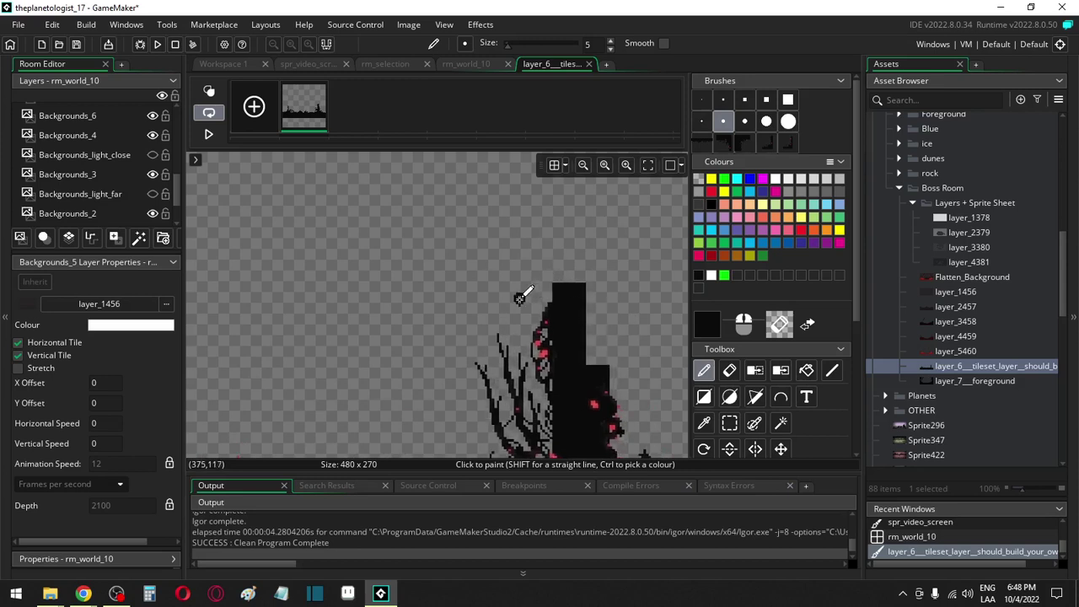
key(e)
mouse_move(522, 295)
mouse_down()
mouse_move(554, 297)
mouse_move(568, 313)
mouse_move(569, 411)
mouse_move(582, 377)
mouse_move(606, 370)
mouse_move(576, 376)
mouse_move(584, 293)
mouse_move(555, 275)
mouse_move(577, 373)
mouse_move(579, 306)
mouse_up()
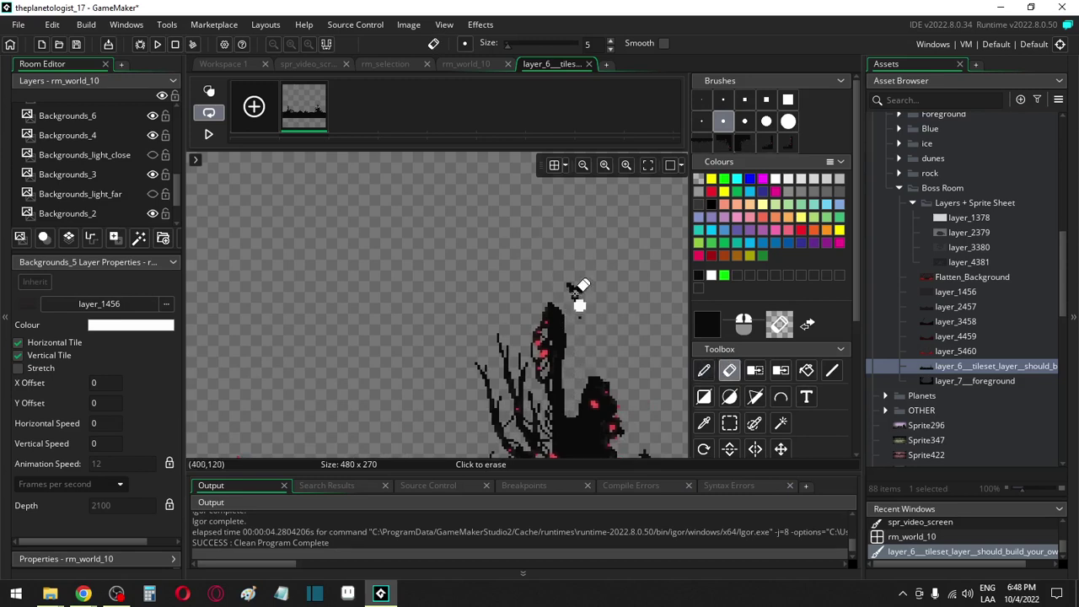
key(d)
Erase the square black block at the base of the right-hand tree, left of its trunk
scroll(650, 292, down, 2)
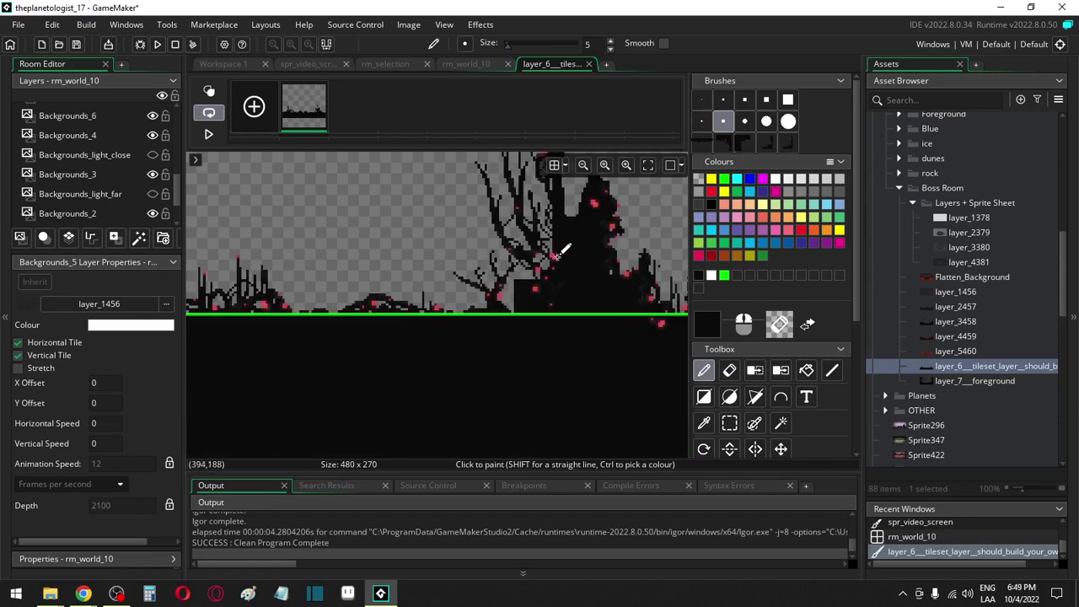
key(e)
drag(523, 278, 513, 298)
key(d)
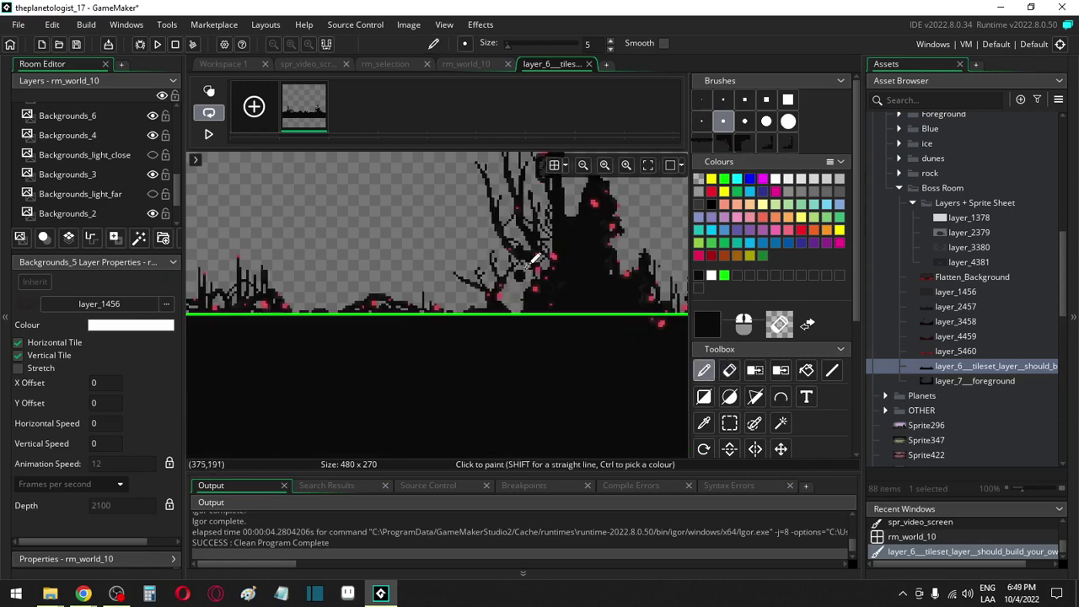
scroll(595, 278, up, 2)
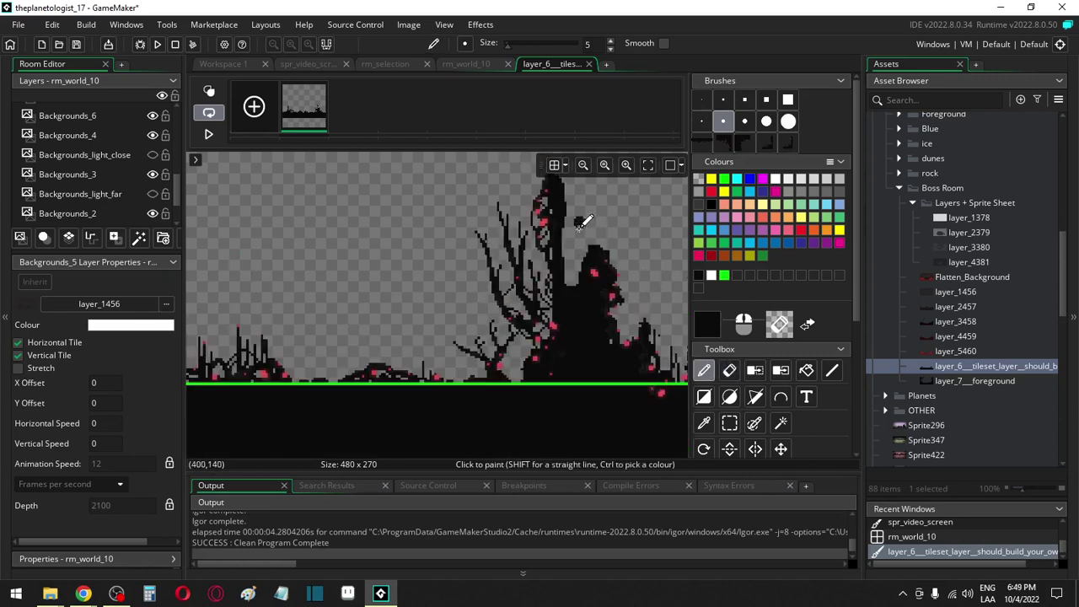
Carve an irregular gap between the right-hand trunk and its smaller neighbour, alternating eraser and black pencil at size 3
scroll(573, 248, down, 1)
shift+scroll(573, 249, right, 2)
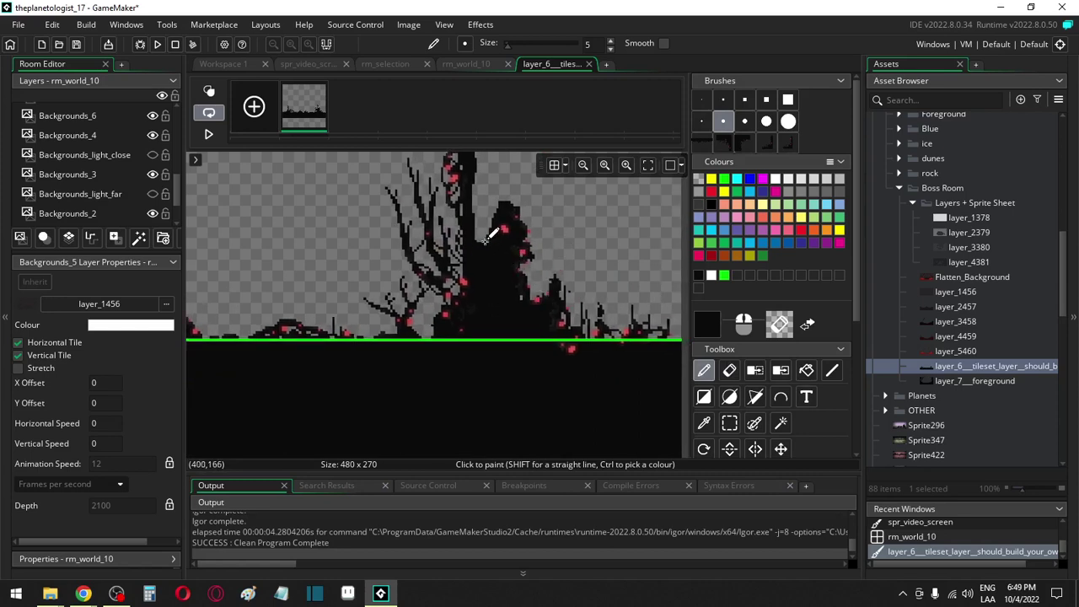
key(e)
key(d)
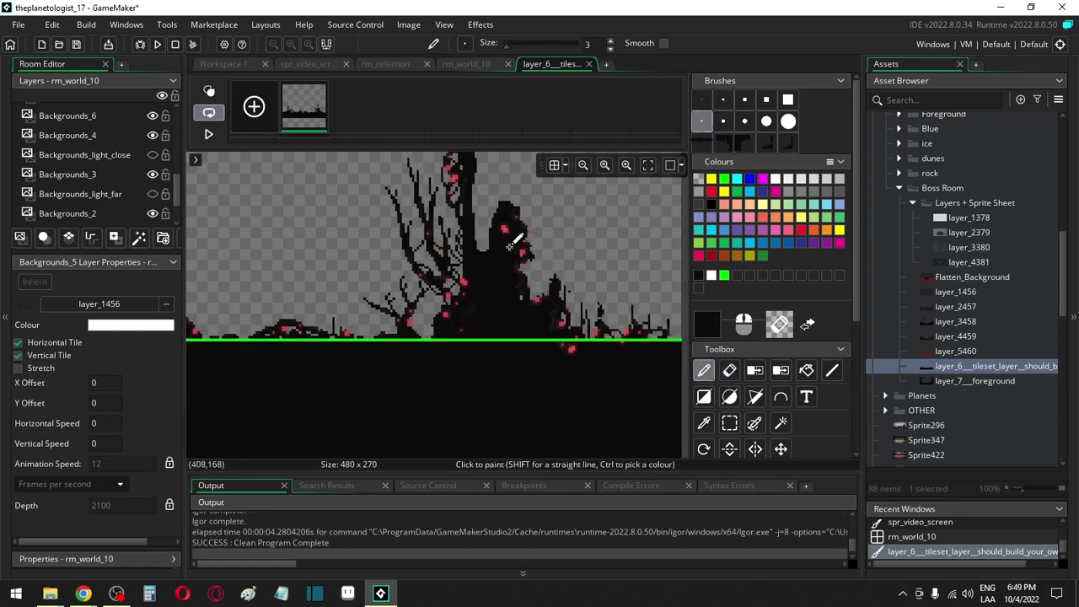
key(e)
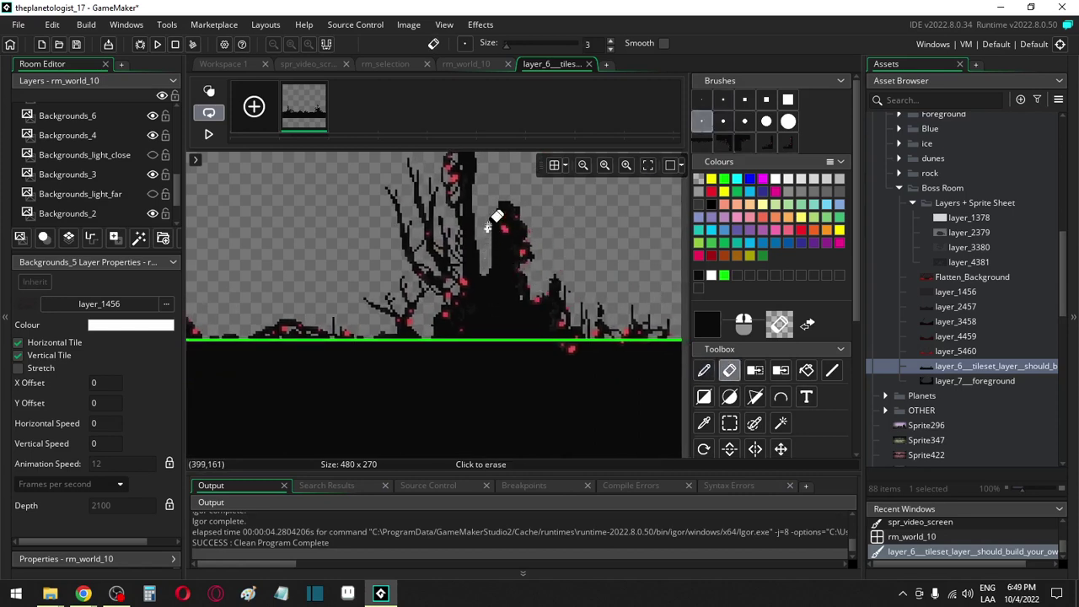
key(d)
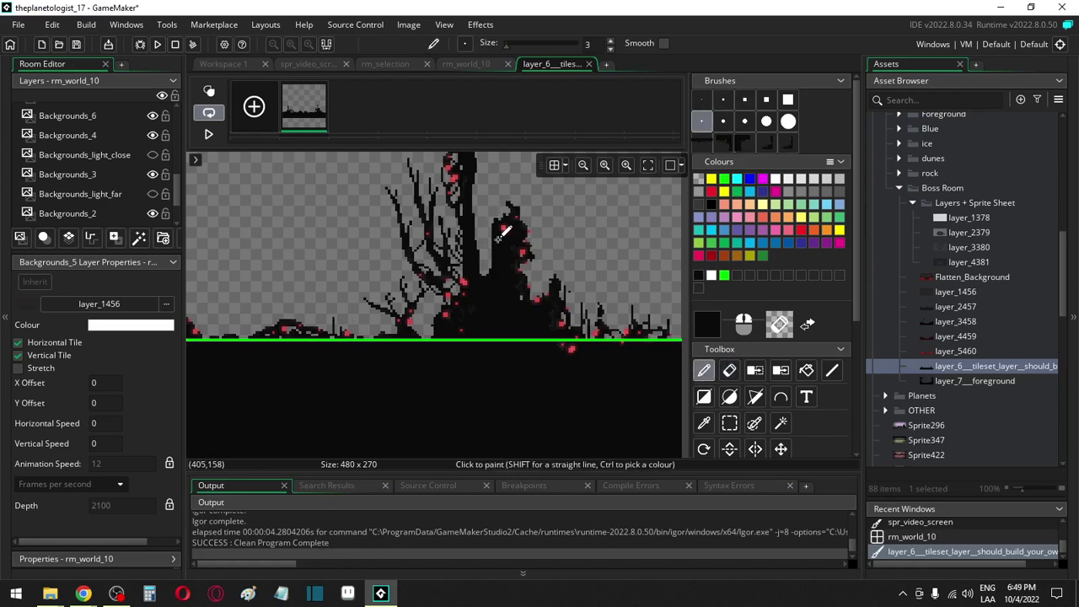
key(e)
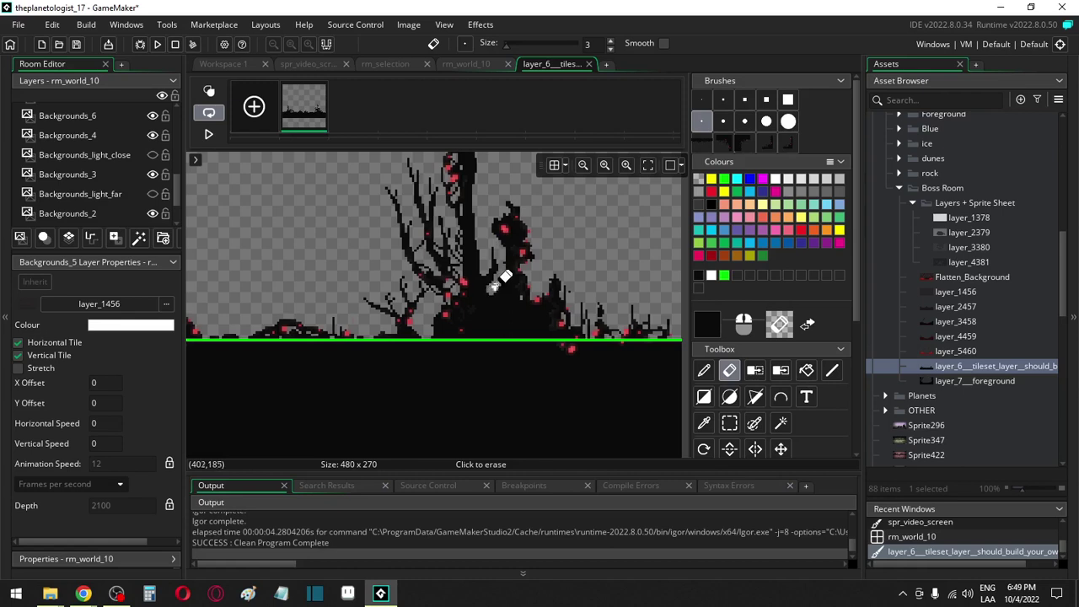
key(d)
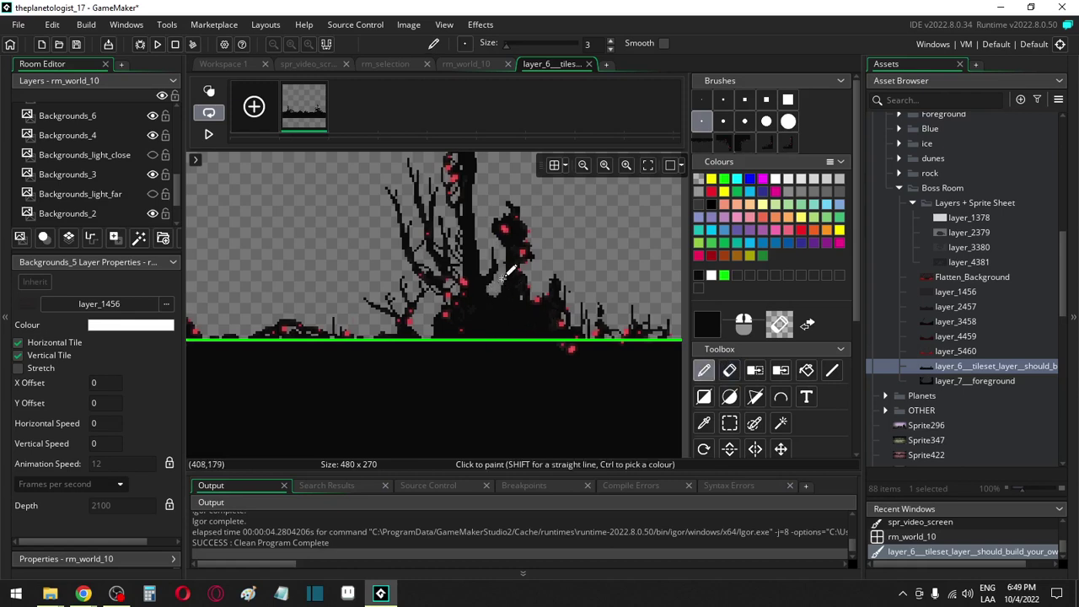
key(e)
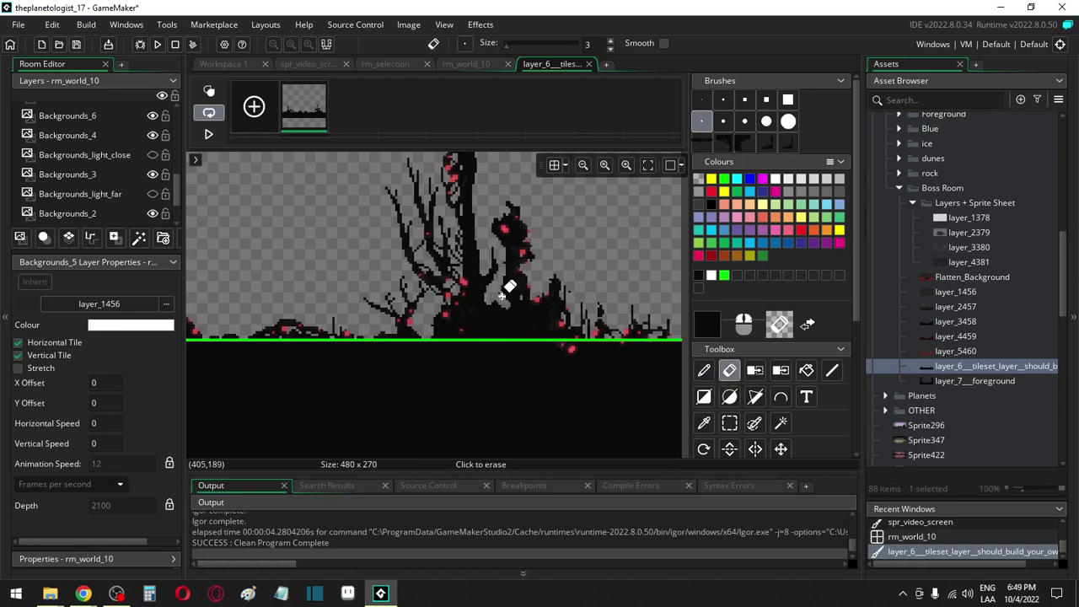
key(d)
key(e)
key(d)
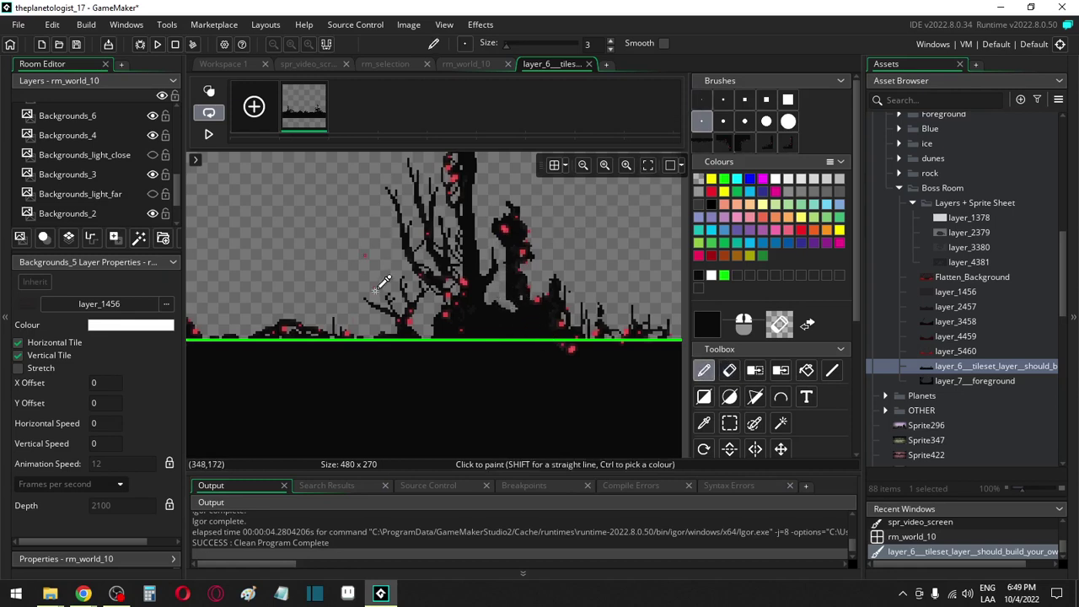
Browse the Foreground and Boss Room assets and examine the layer_5460 and Flatten_Background sprites
scroll(378, 282, down, 3)
scroll(544, 354, up, 2)
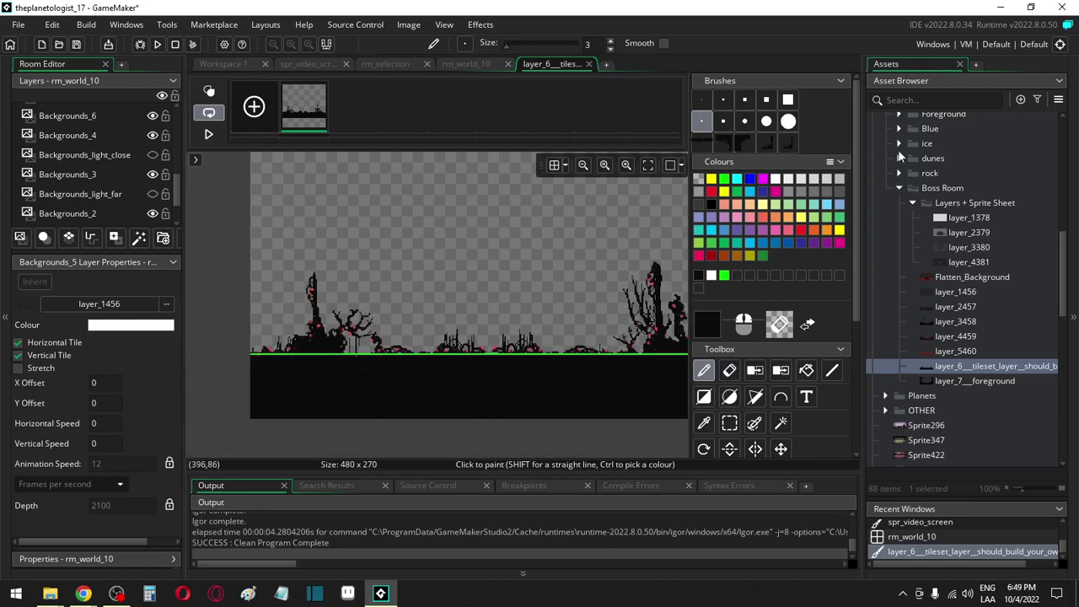
scroll(909, 258, up, 2)
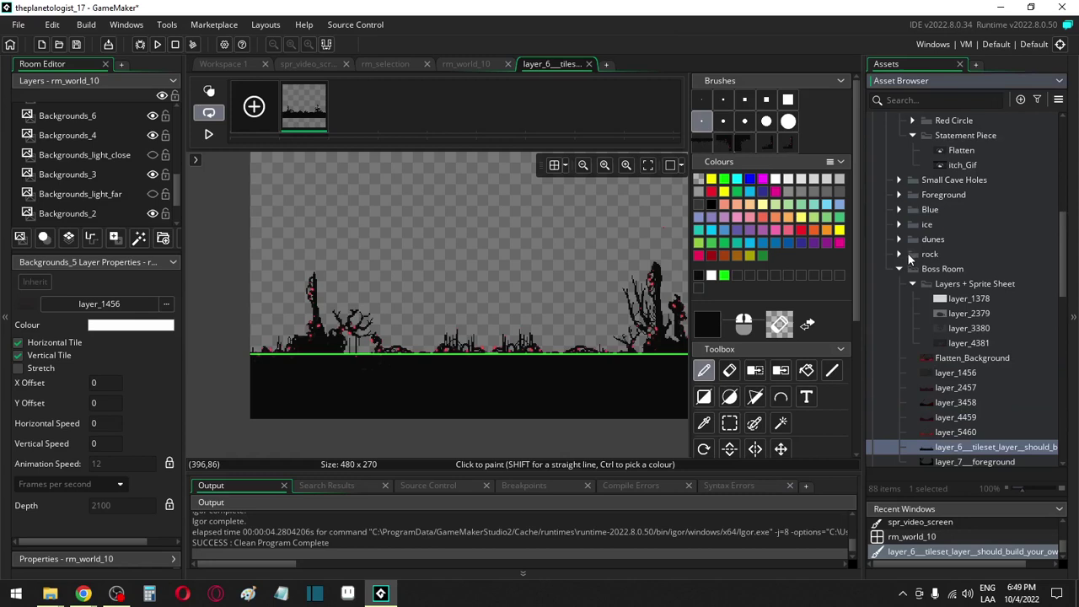
click(898, 195)
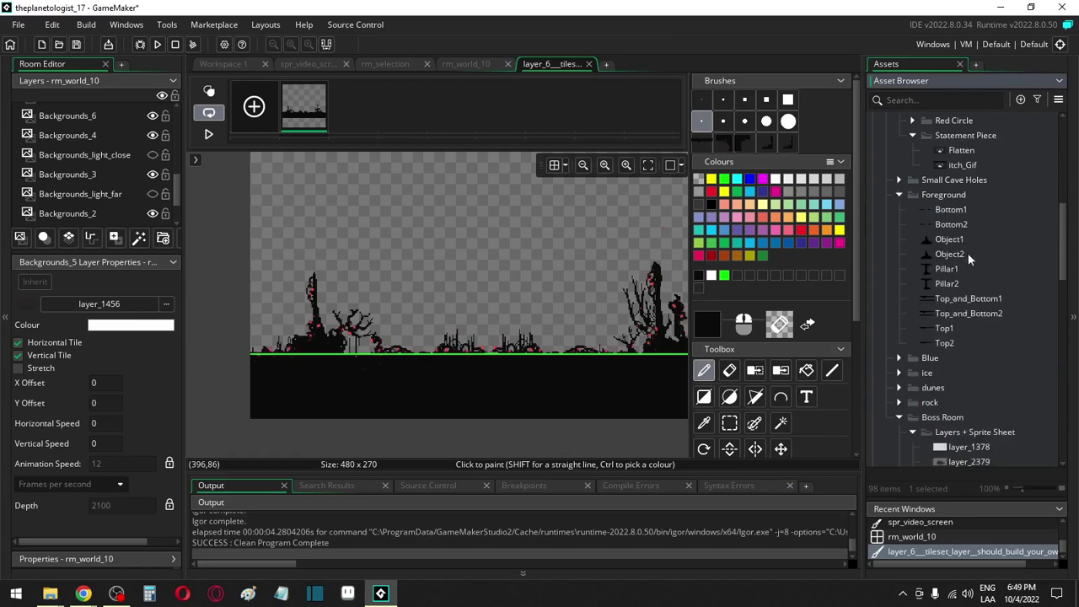
click(899, 179)
click(900, 179)
scroll(925, 361, down, 5)
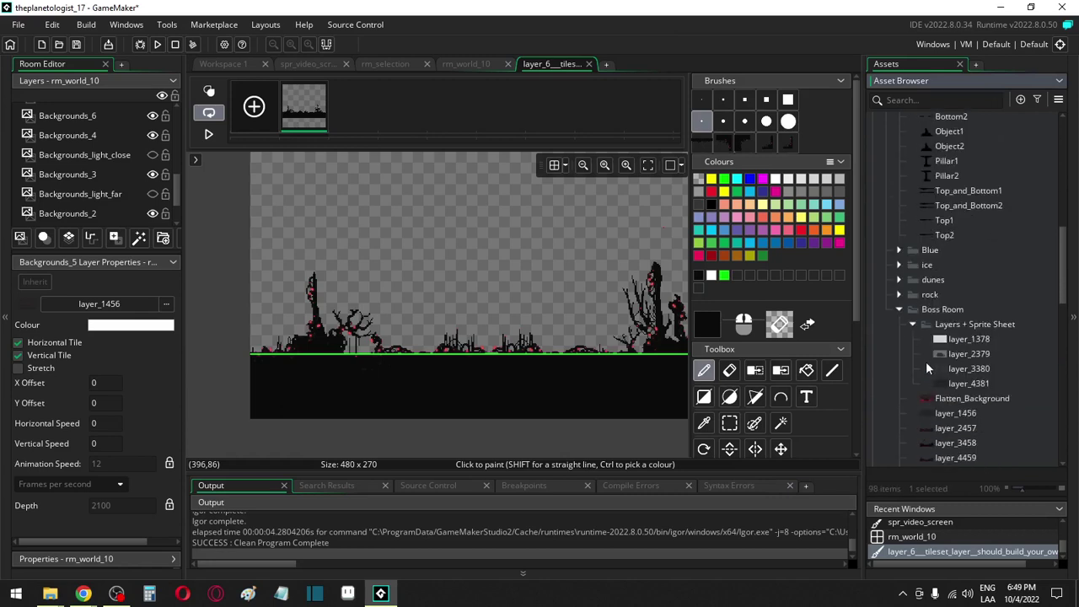
double_click(955, 365)
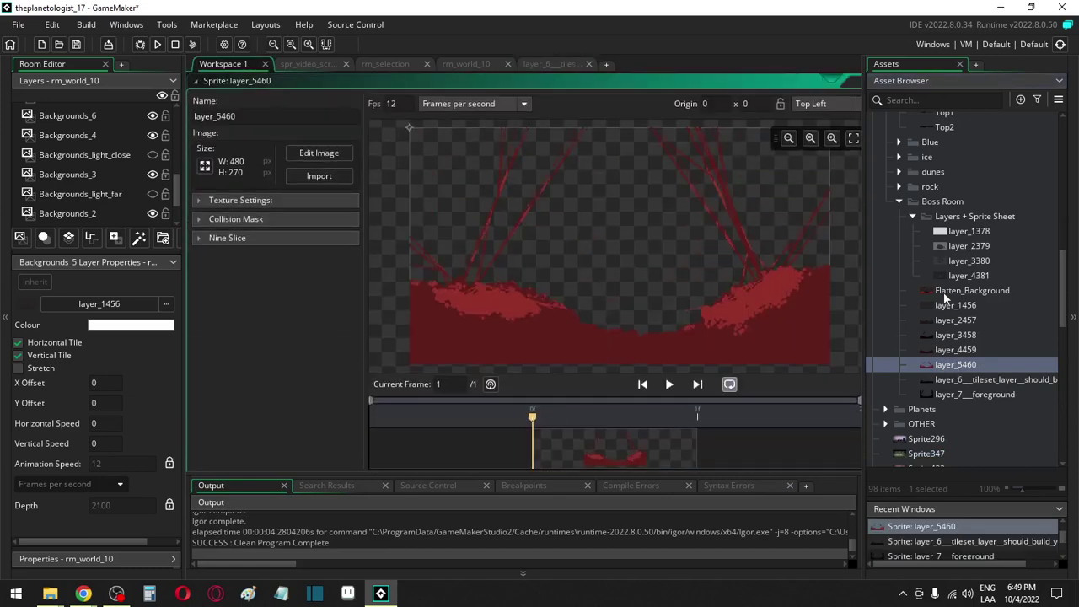
double_click(944, 291)
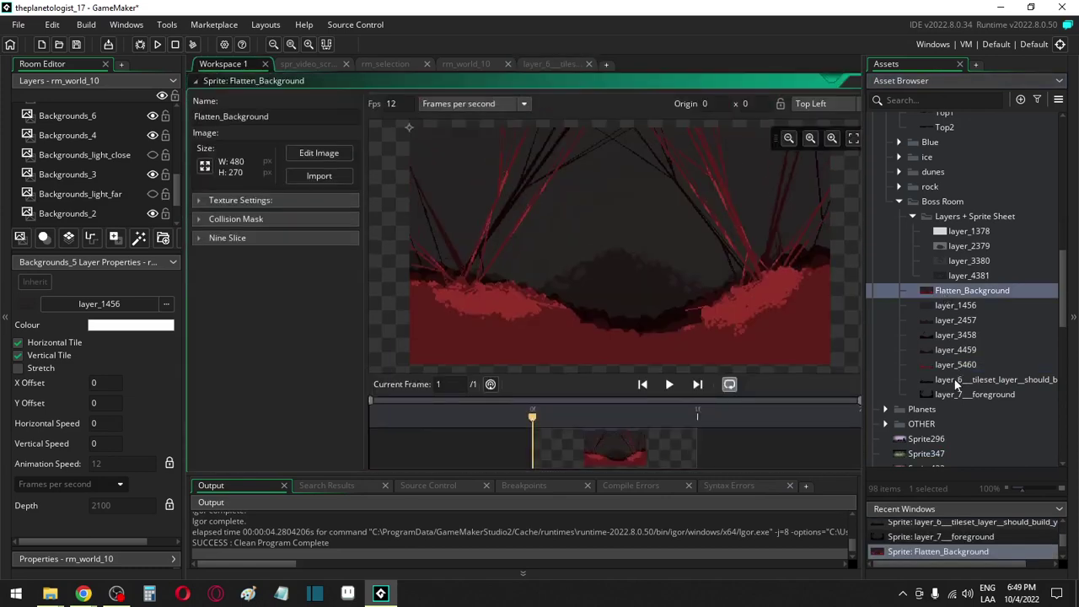
Capture a brush of about 75 × 56 px from the sloping edge of the red ground in the Flatten_Background sprite
double_click(955, 364)
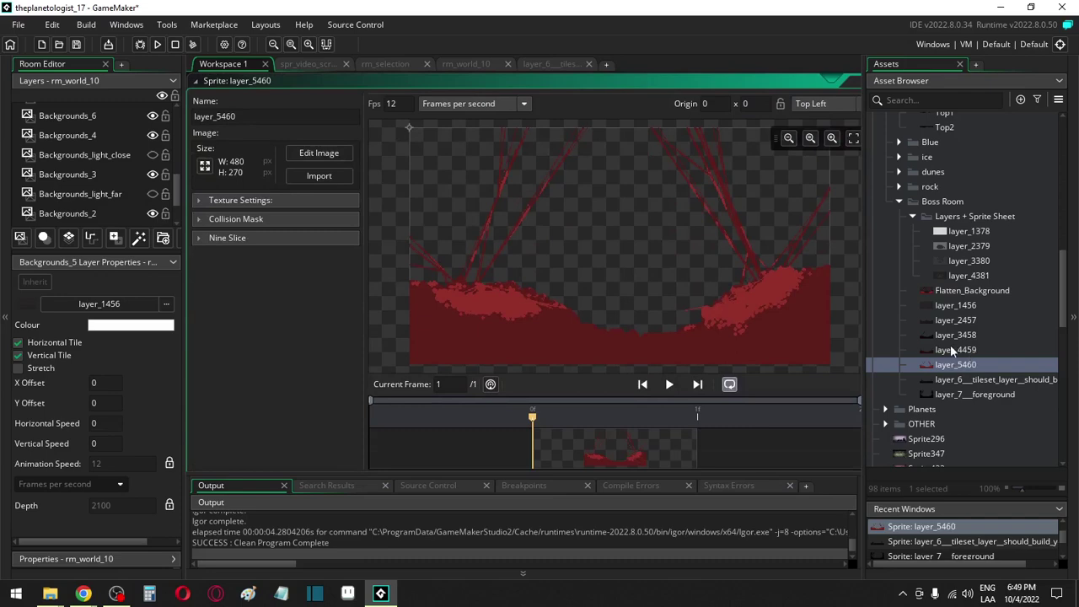
double_click(953, 294)
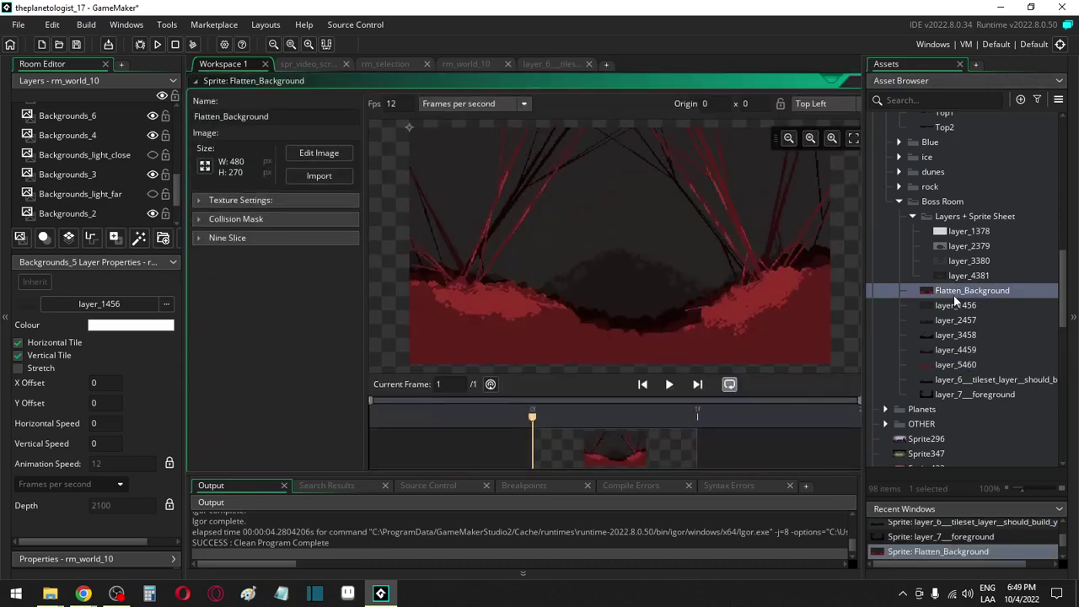
click(296, 152)
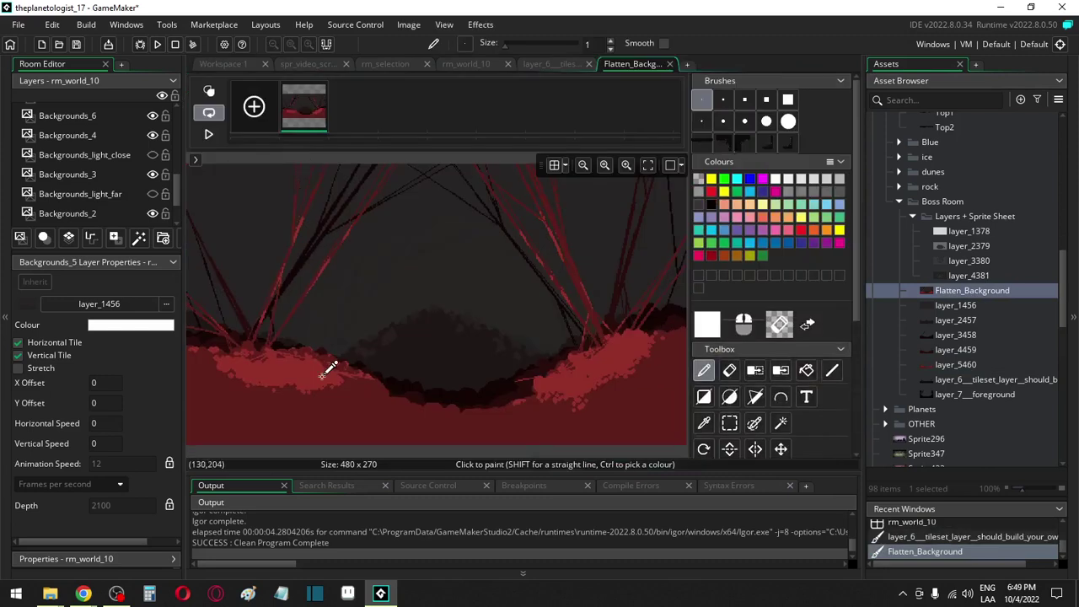
scroll(329, 371, up, 3)
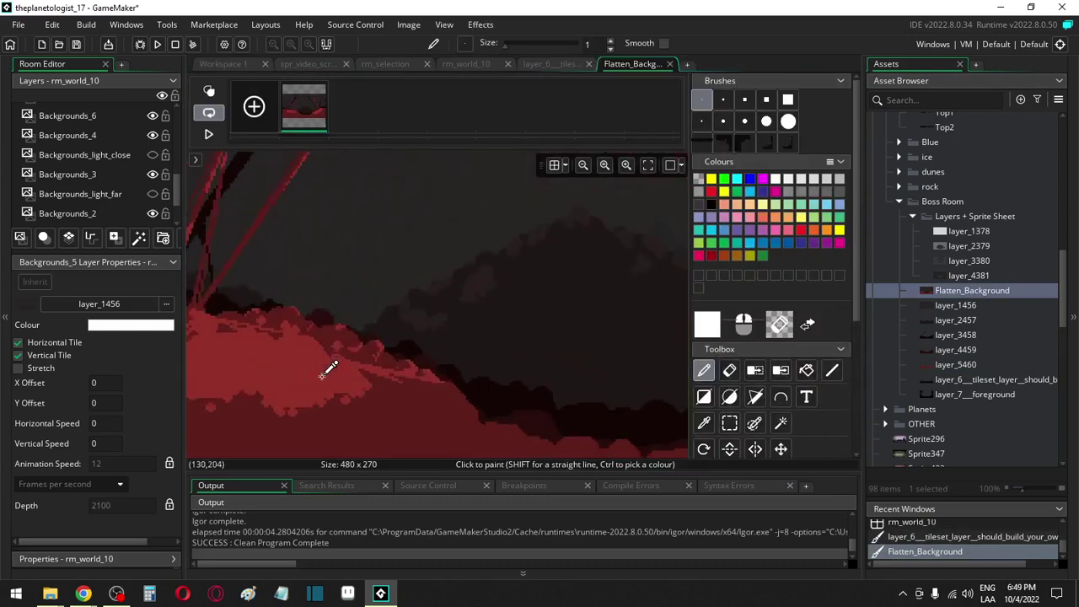
click(725, 427)
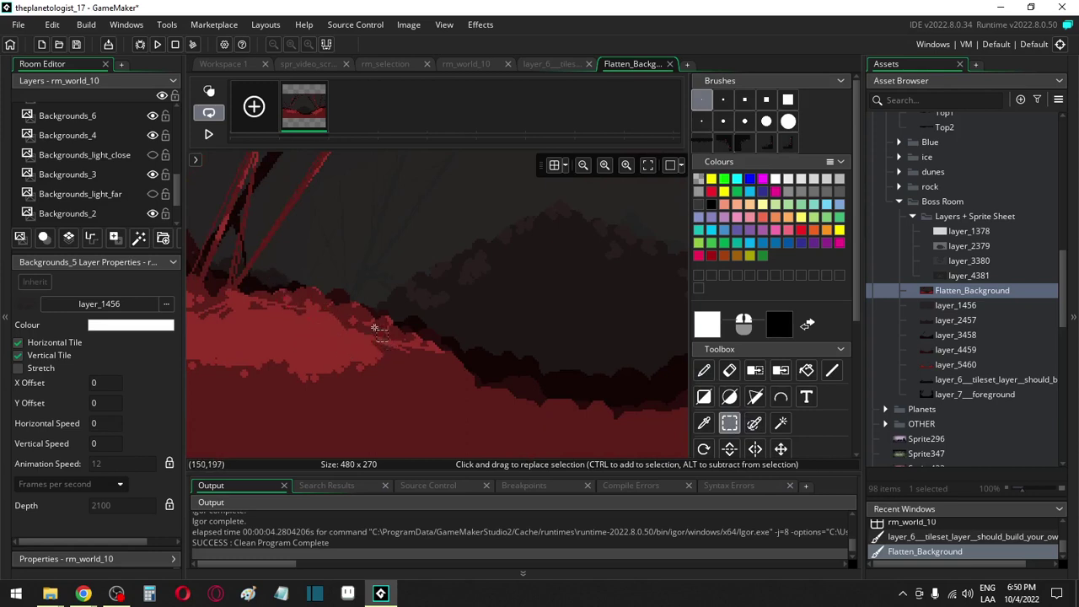
drag(329, 299, 485, 416)
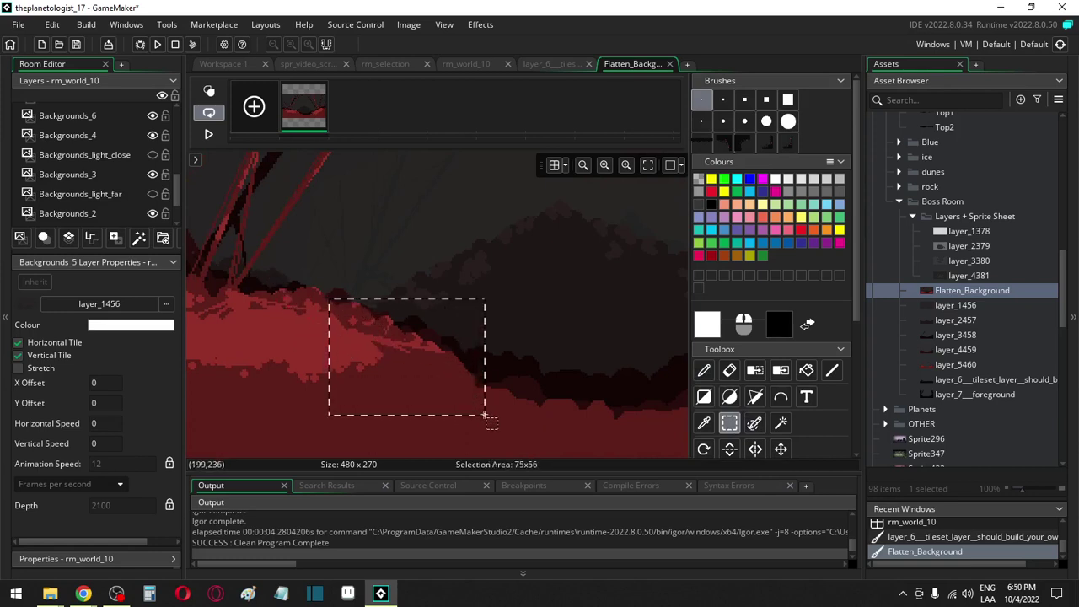
key(ctrl+b)
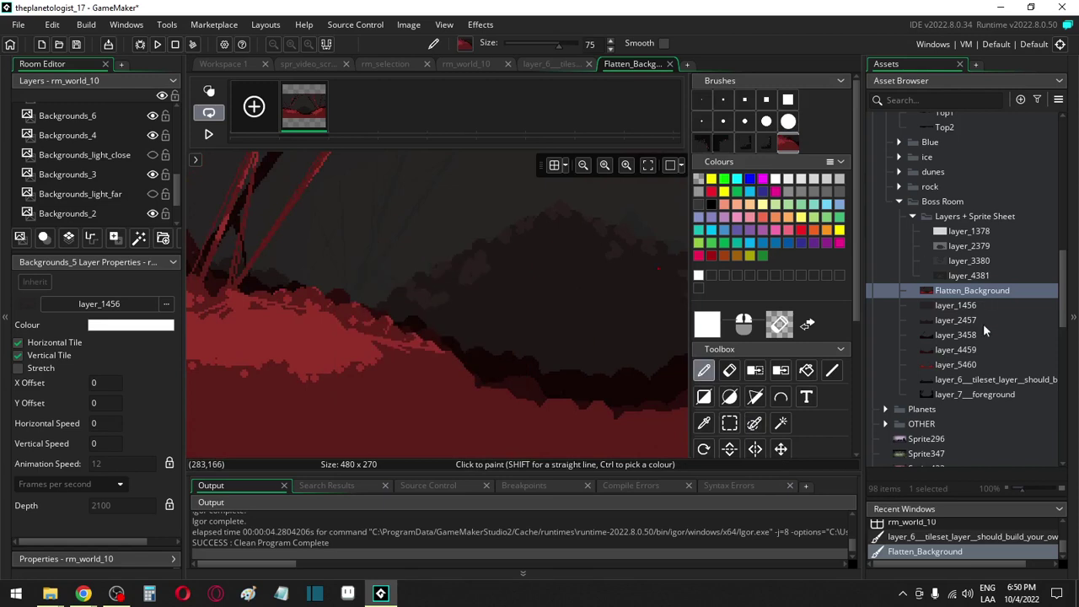
Duplicate the spr_backgrounds_floor sprite from the rock folder and move the copy into the Boss Room folder
scroll(980, 341, down, 3)
scroll(975, 361, down, 10)
scroll(974, 361, up, 11)
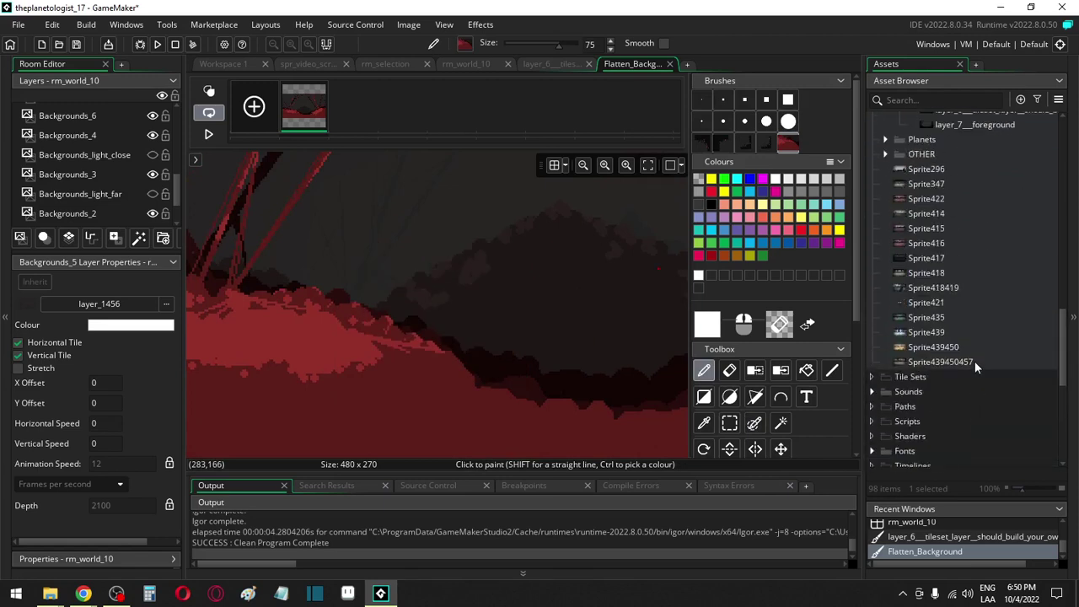
scroll(971, 371, up, 3)
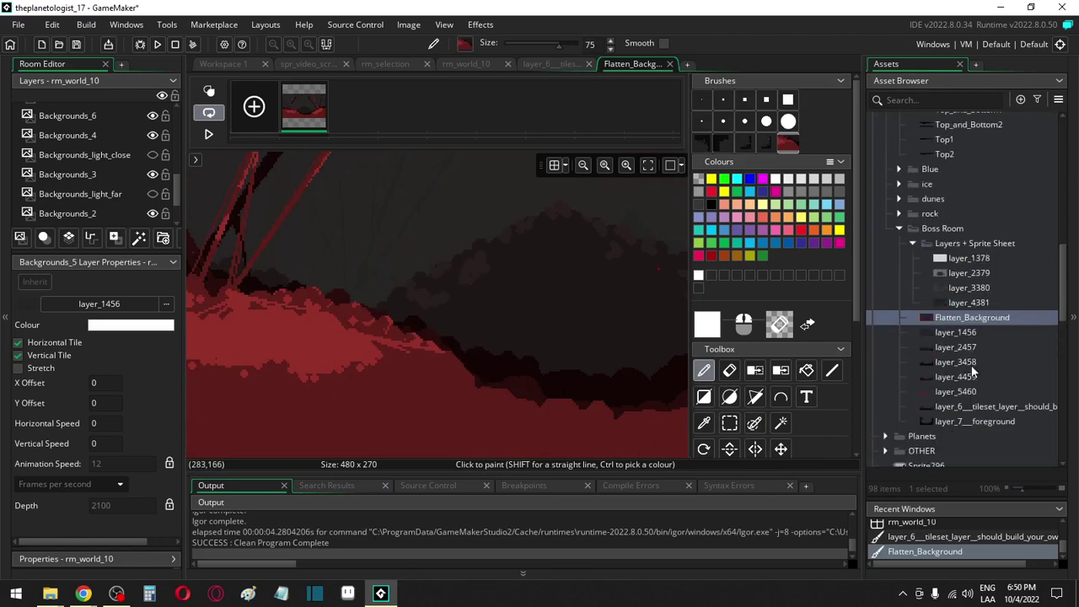
click(966, 319)
click(900, 228)
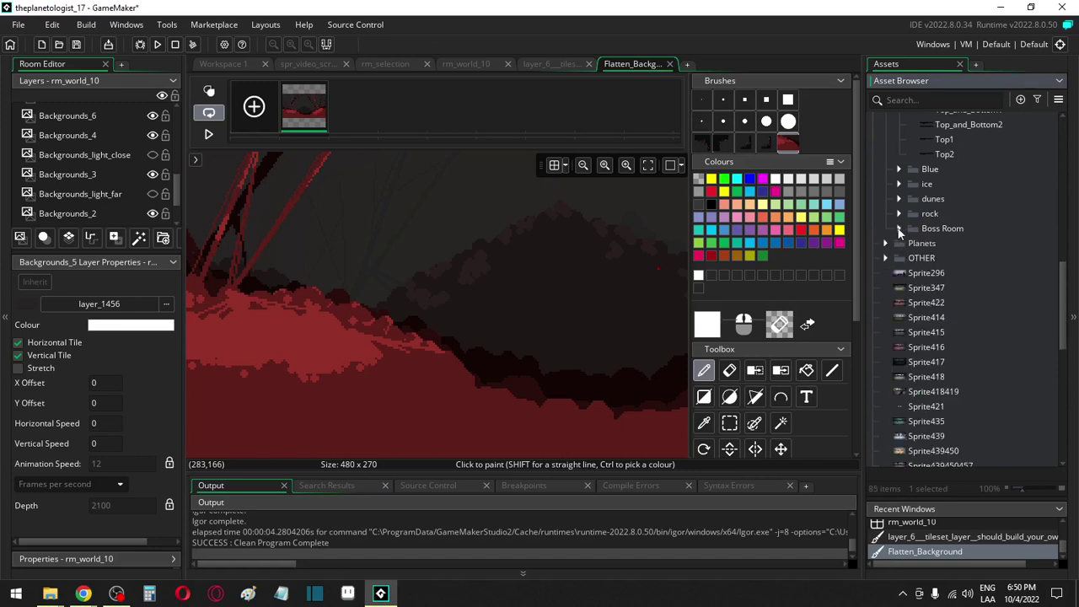
click(900, 230)
click(899, 214)
scroll(952, 312, down, 1)
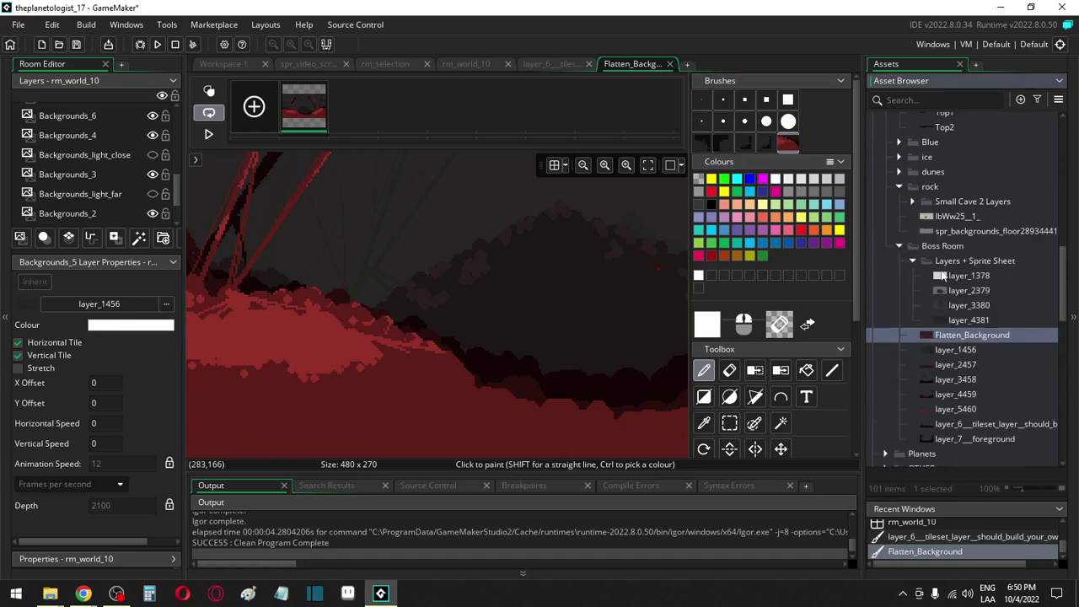
click(945, 229)
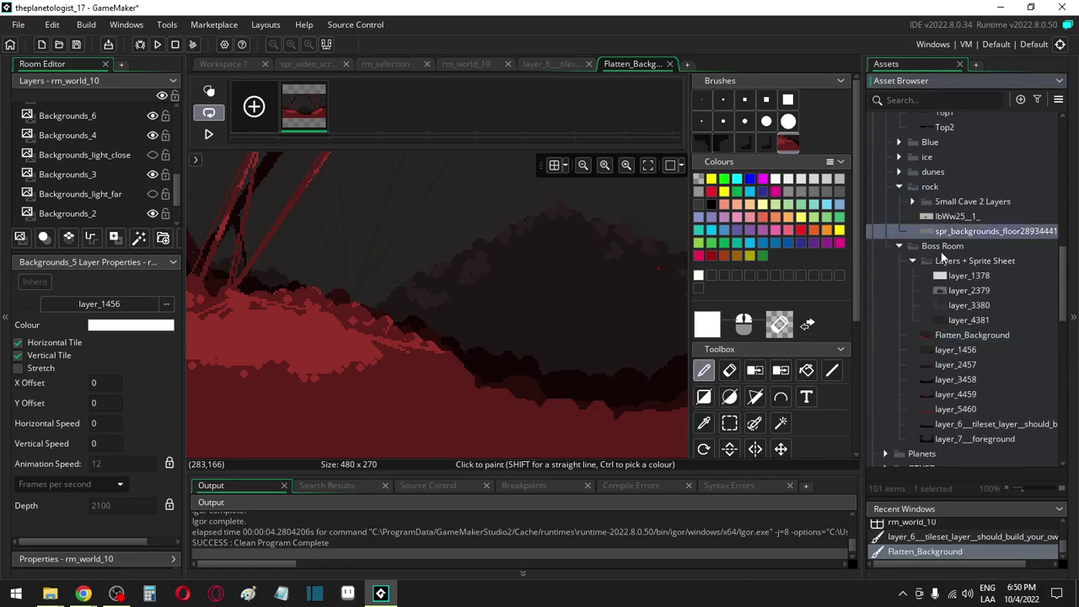
key(ctrl+d)
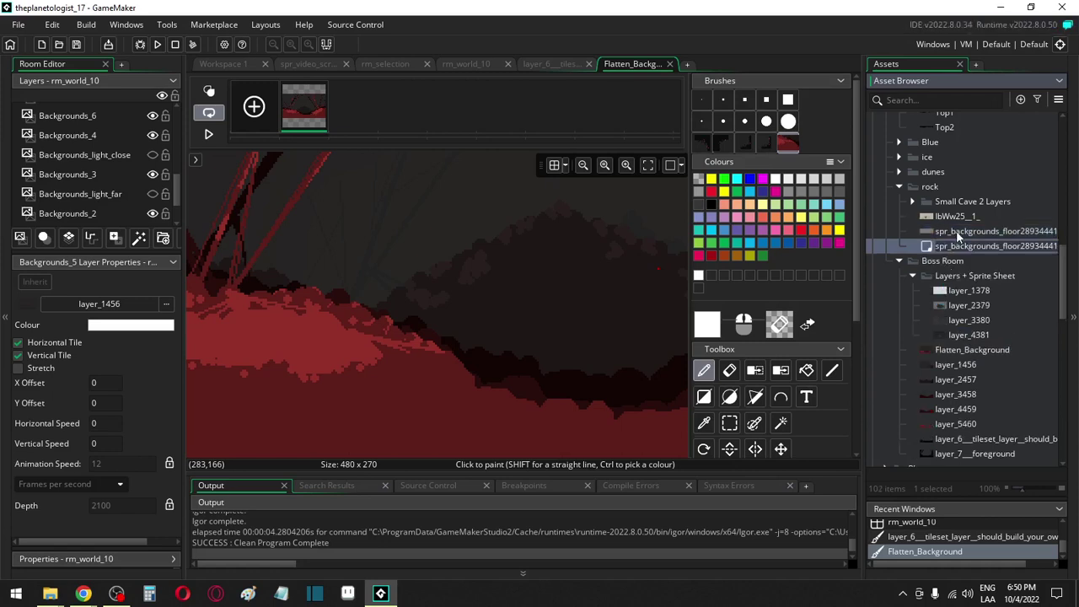
drag(955, 246, 955, 375)
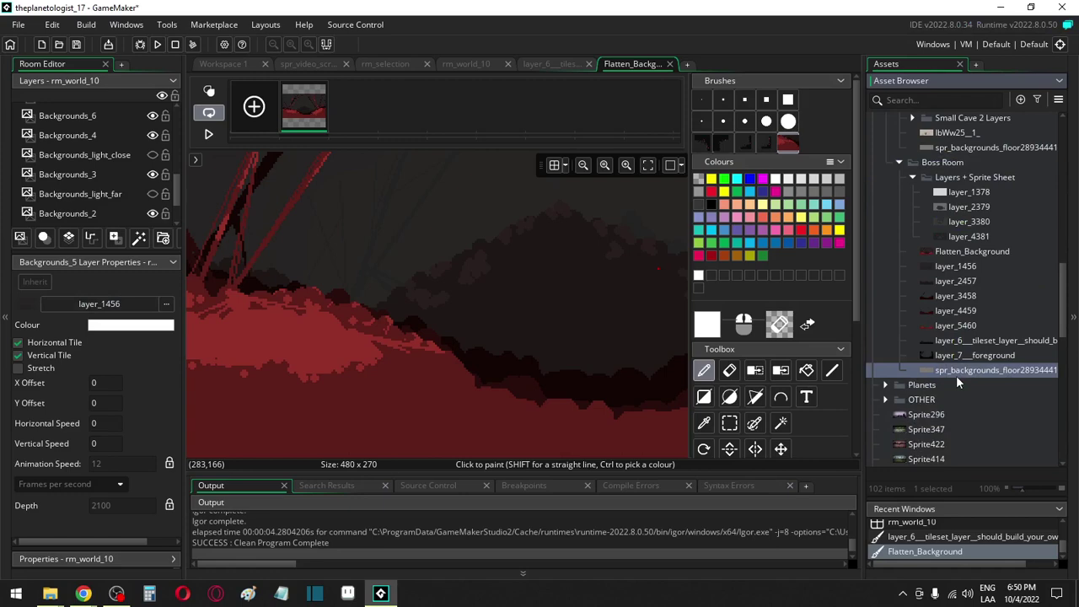
Sample the bright red and dark red as drawing colours from a temporary stamp of the captured brush in the copied floor sprite
double_click(991, 373)
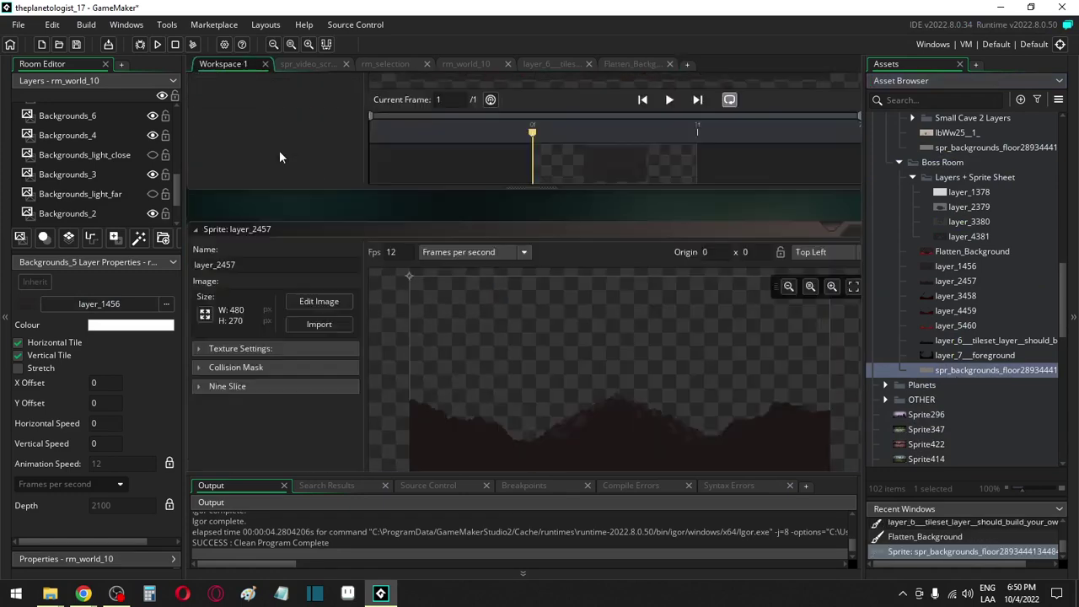
click(316, 154)
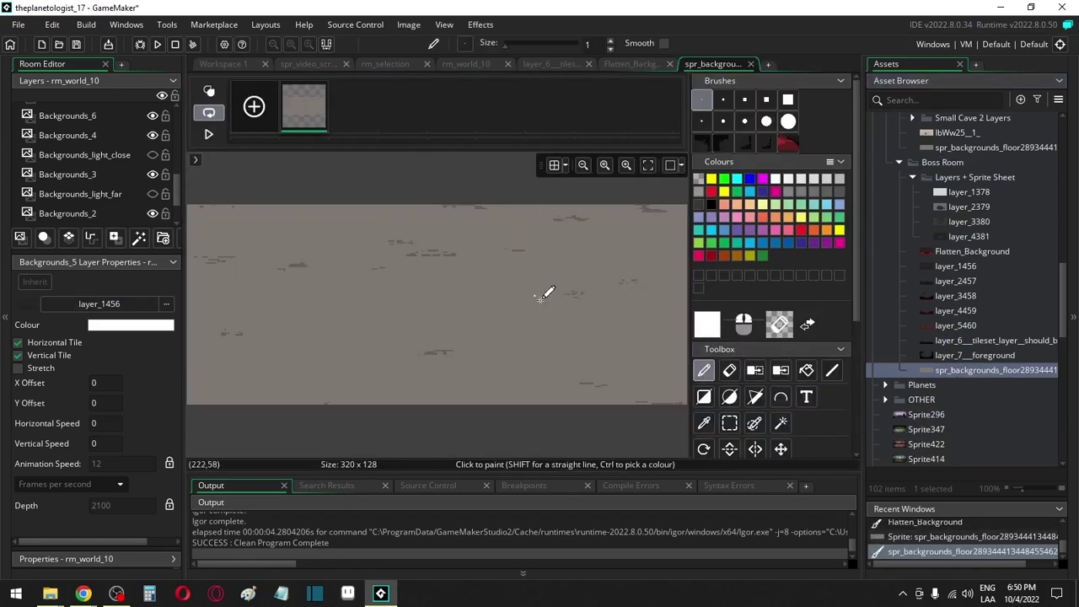
click(787, 144)
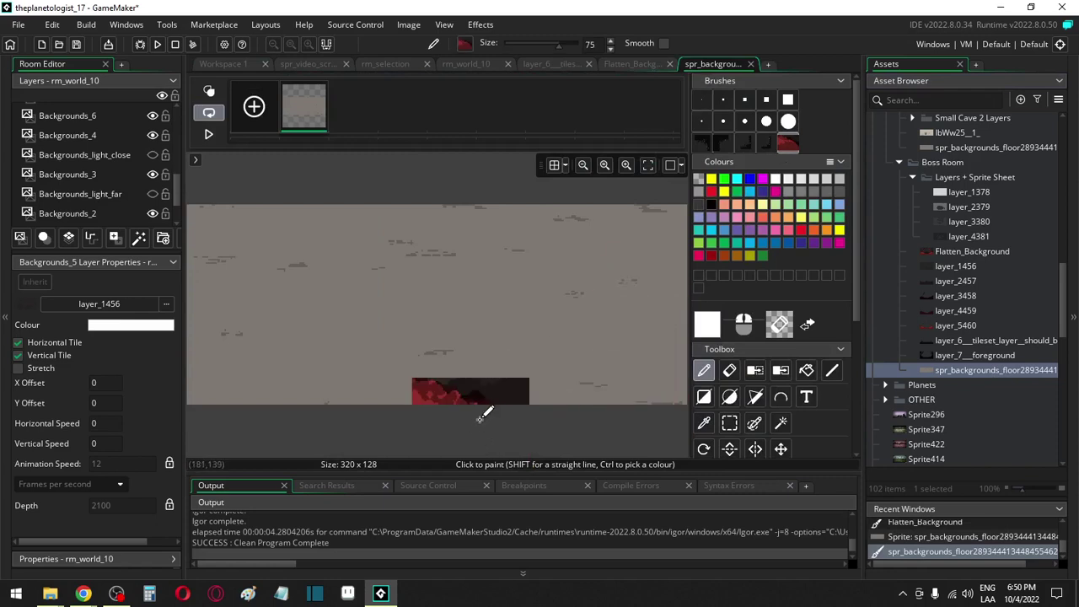
click(487, 405)
scroll(472, 430, up, 2)
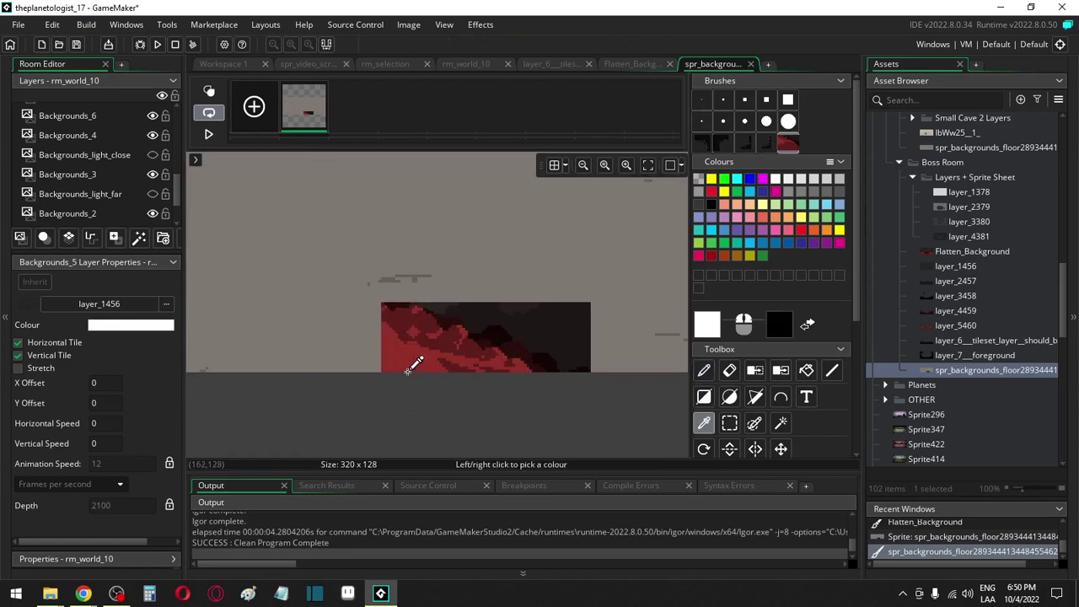
ctrl+click(413, 355)
right_click(432, 340)
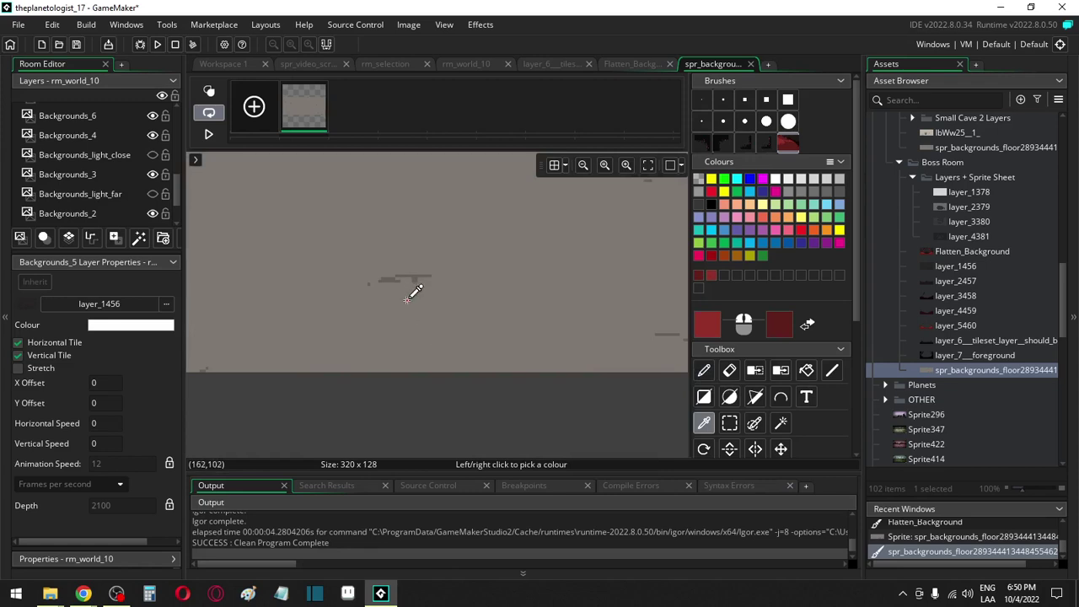
Replace the copied floor sprite's grey base colour with the sampled bright red throughout the image
key(f)
key(shift+f)
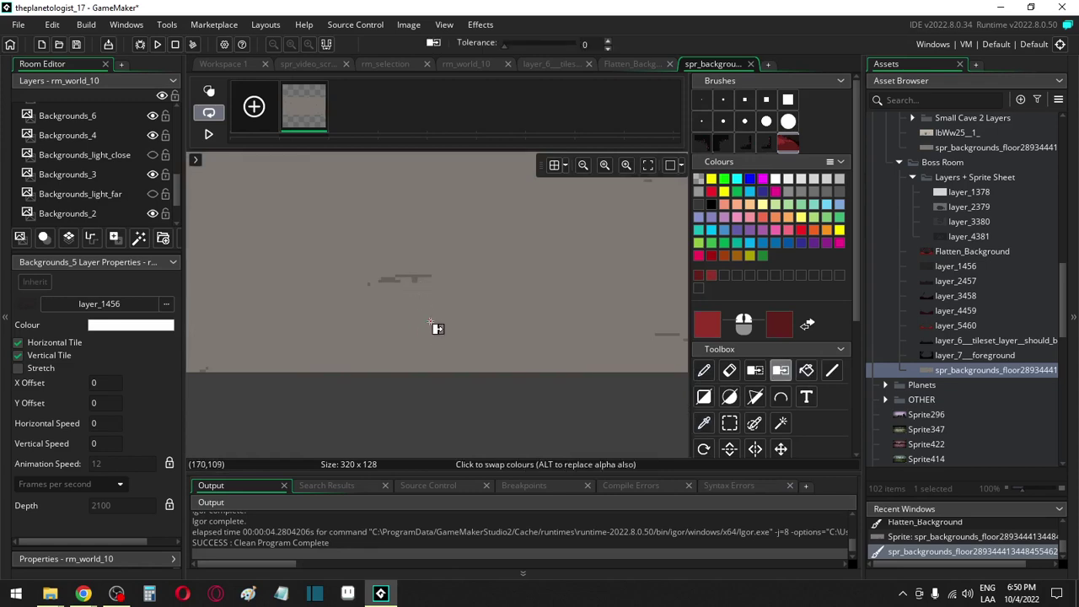
click(431, 322)
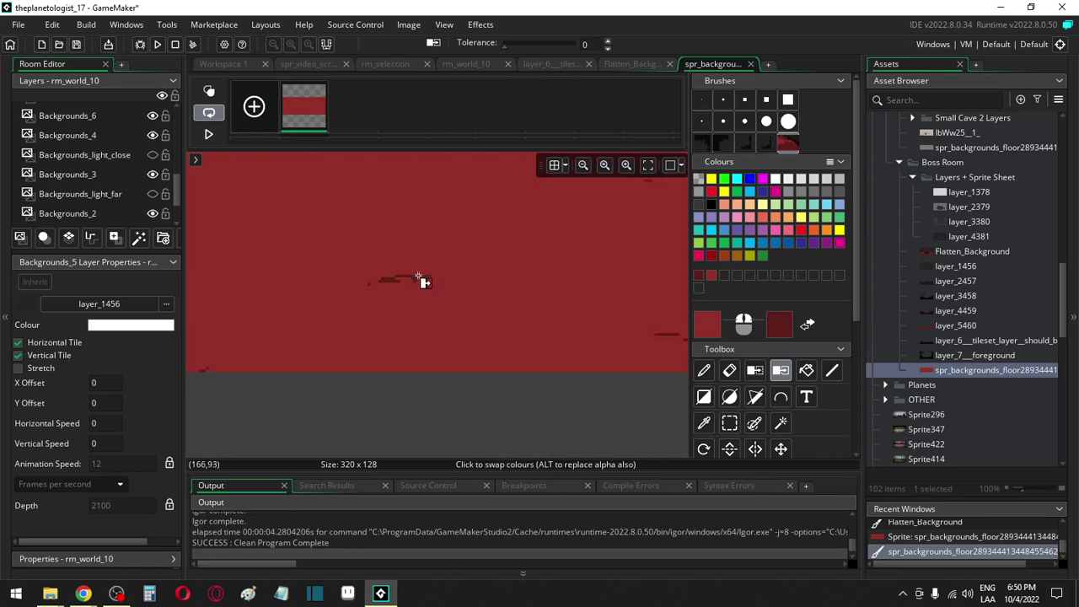
ctrl+scroll(419, 345, down, 2)
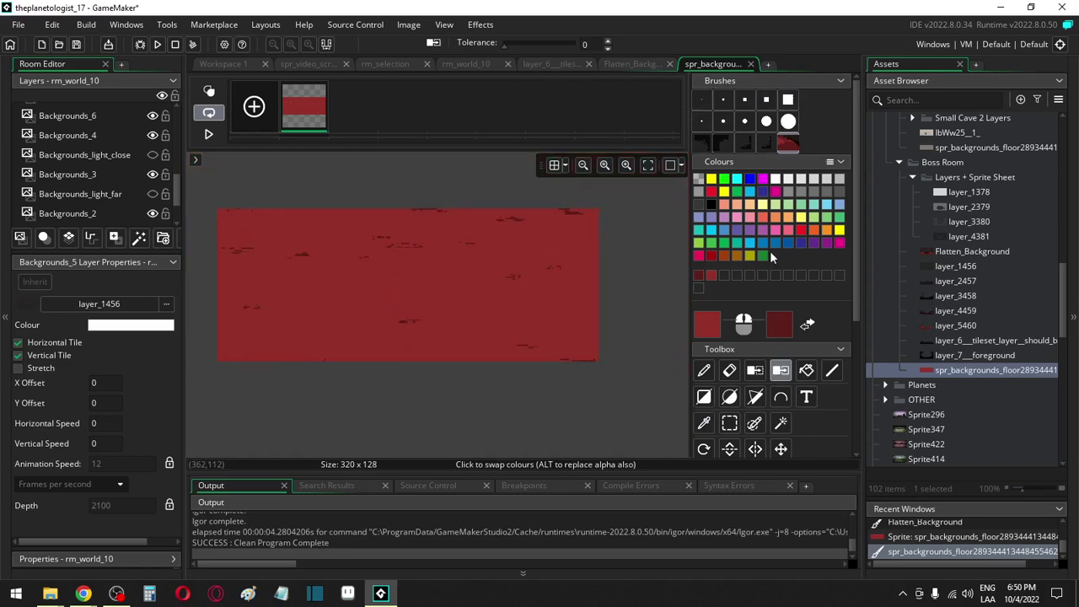
Find layer_7 in the Blue folder's Small Cave 1 Layers and open its image for editing
scroll(955, 209, up, 8)
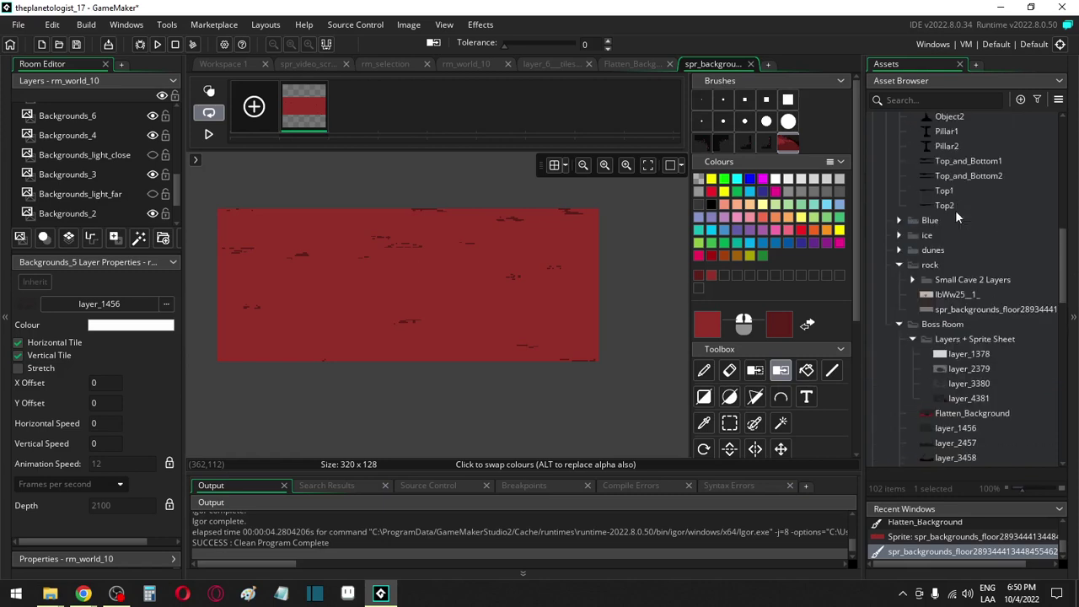
scroll(944, 217, down, 4)
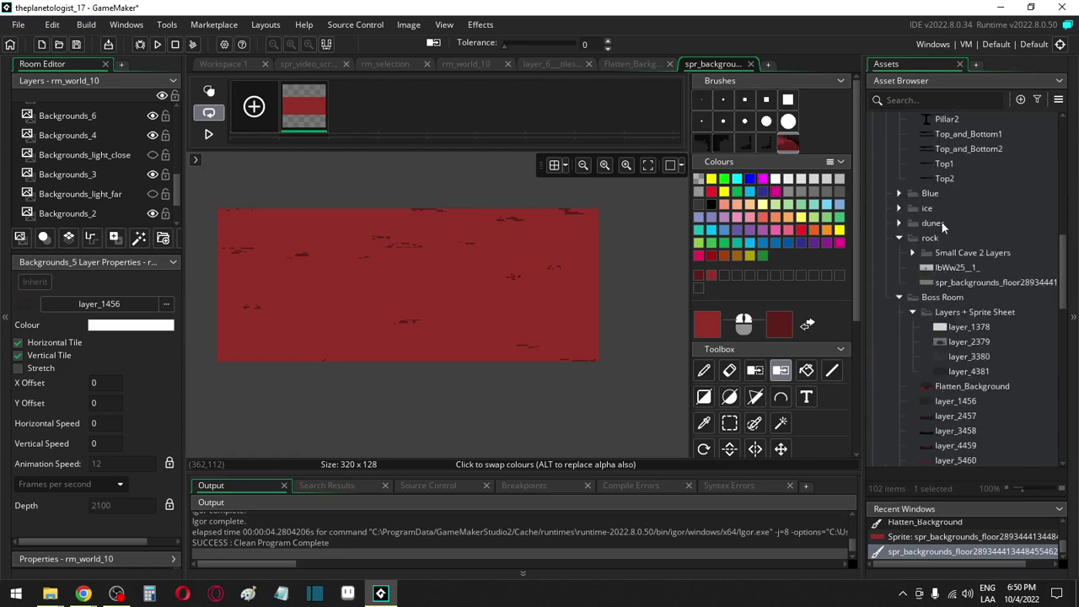
click(899, 194)
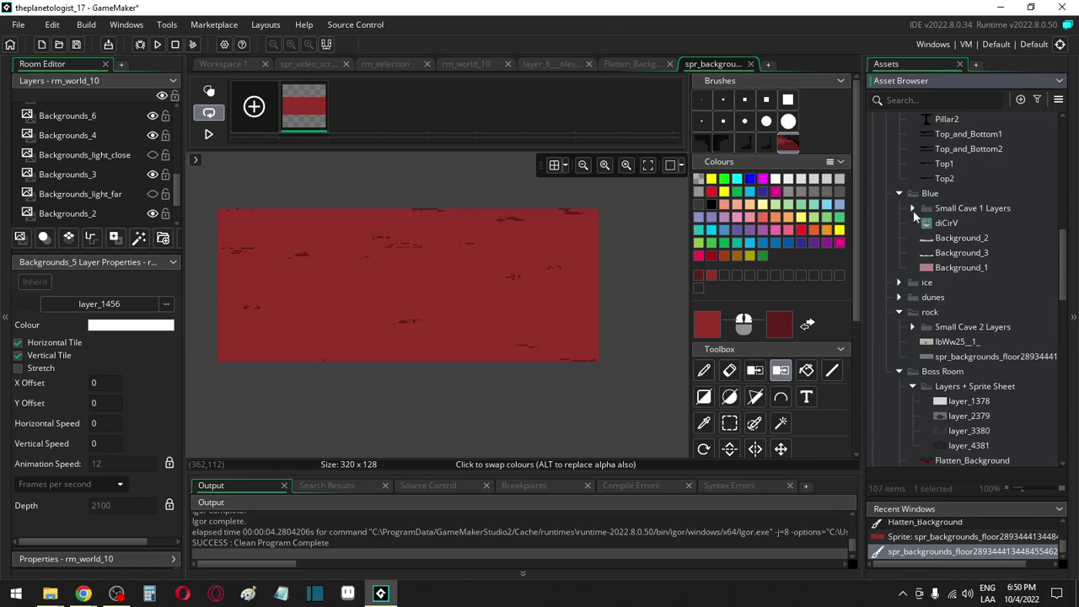
click(912, 208)
scroll(963, 315, down, 3)
click(966, 323)
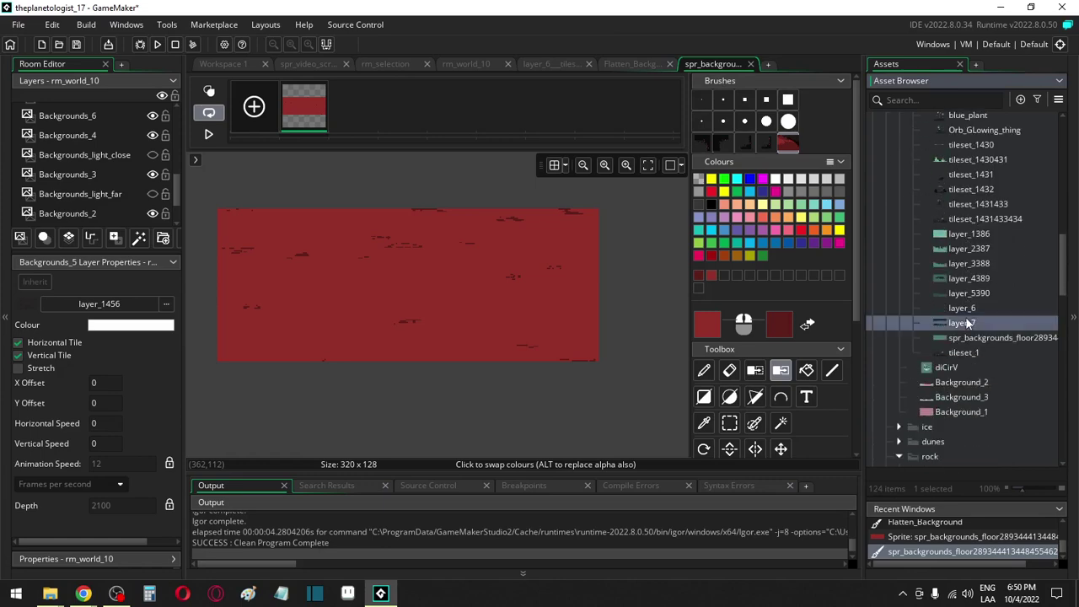
double_click(966, 320)
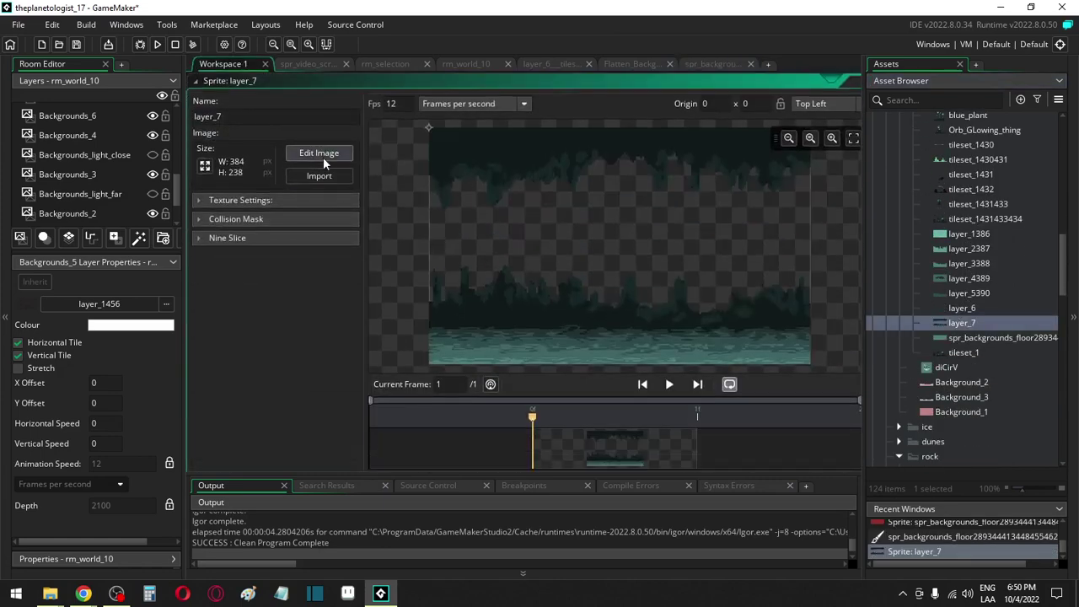
click(321, 156)
Capture the full-width teal water strip at the base of layer_7 as a brush and close that sprite's image editor
scroll(537, 419, down, 3)
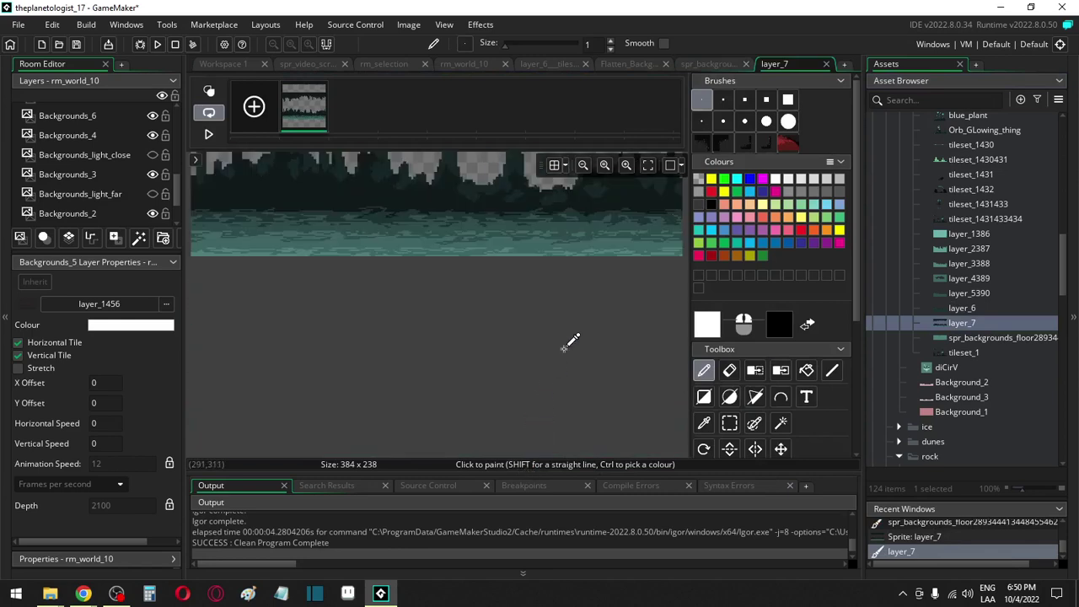
click(729, 422)
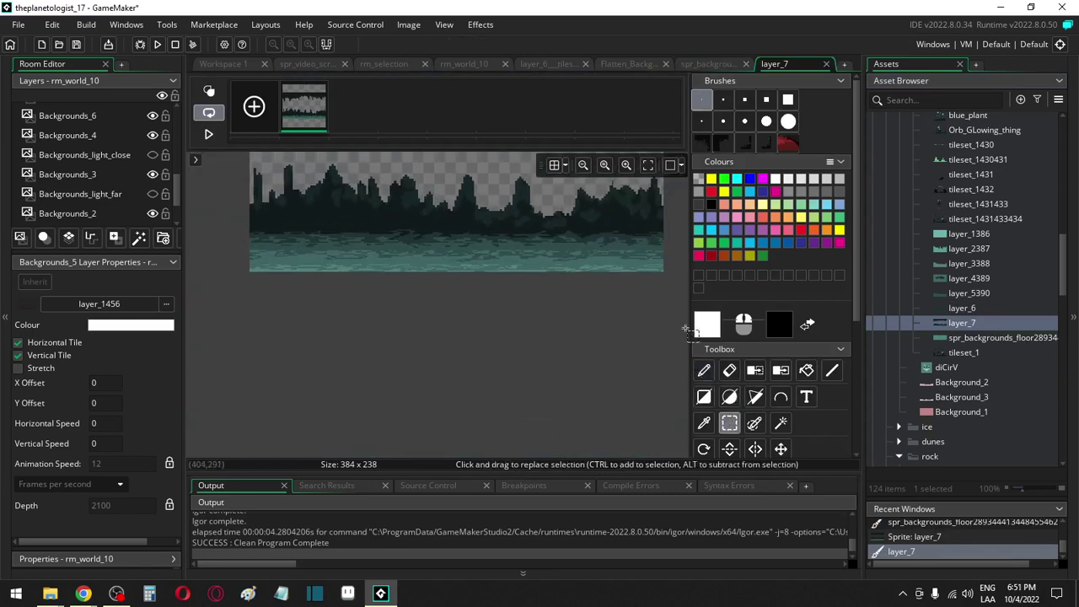
drag(687, 328, 232, 228)
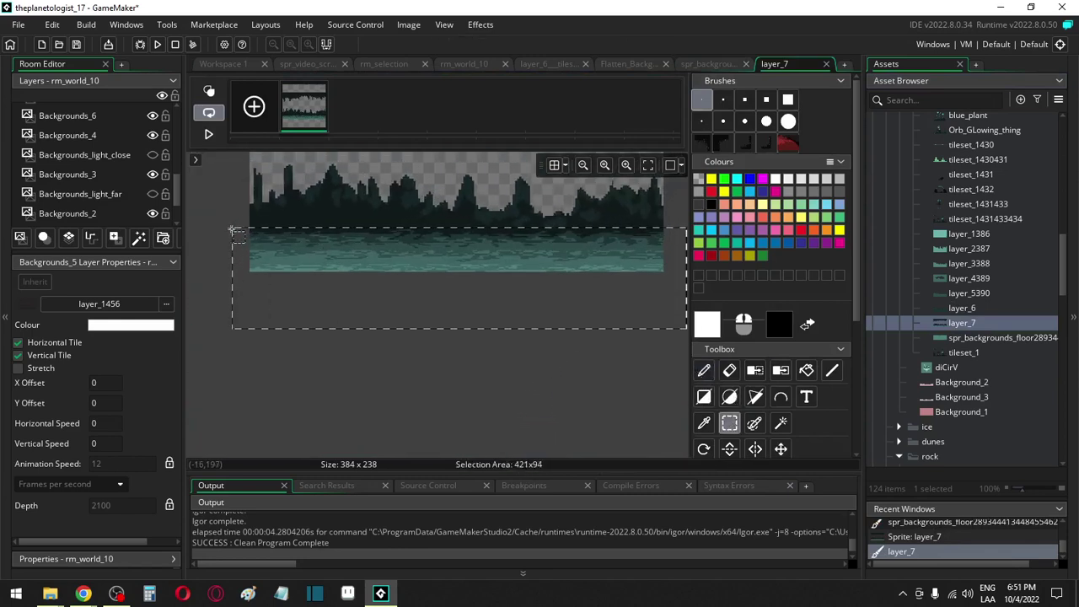
key(d)
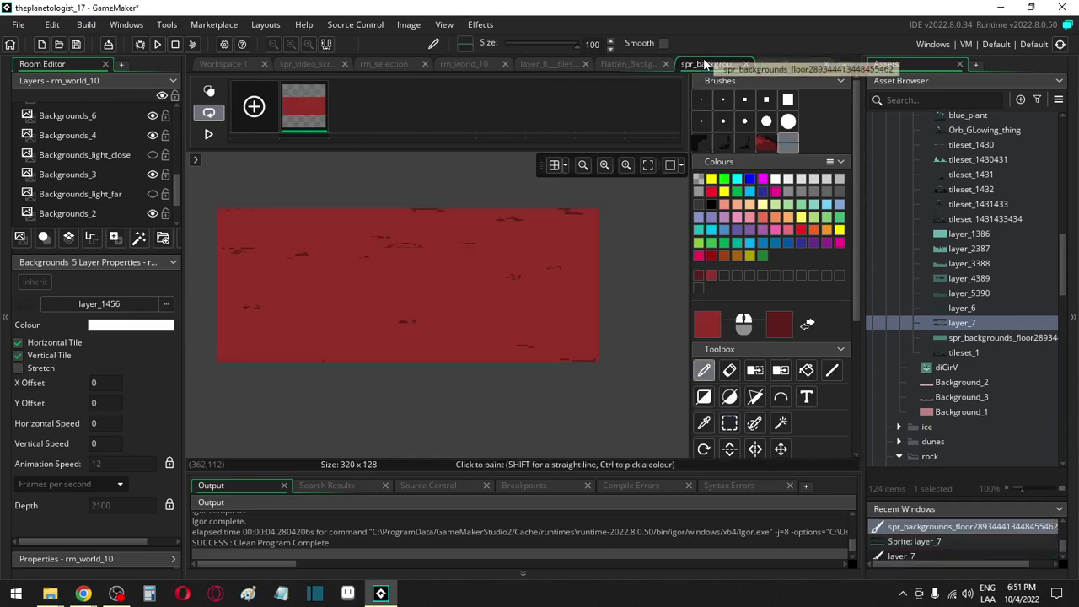
click(826, 65)
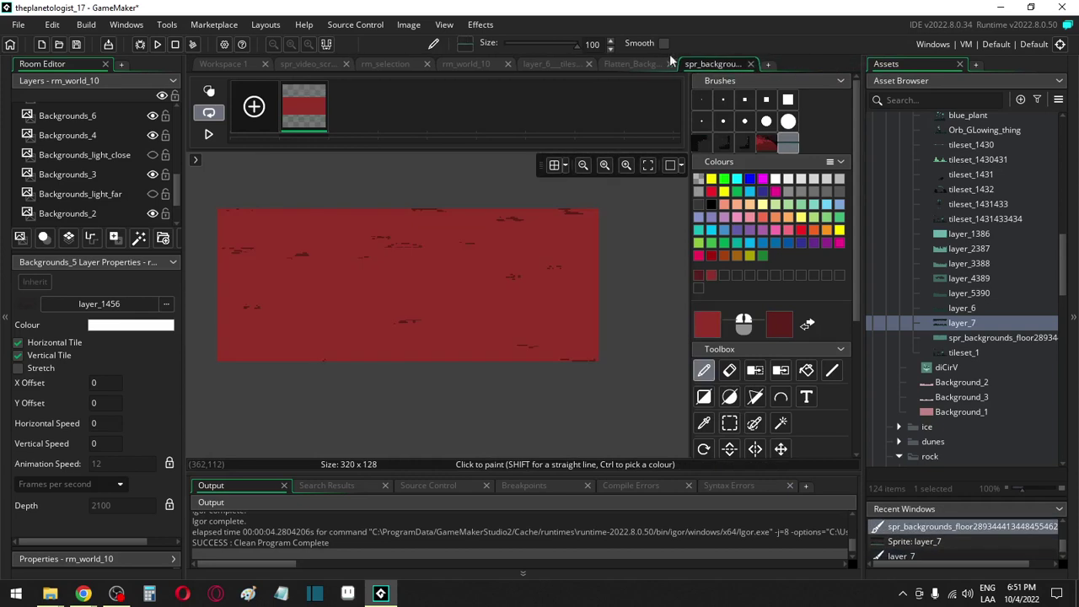
Stamp the captured water strip along the base of the layer_6 foreground image using white as the drawing colour
click(558, 64)
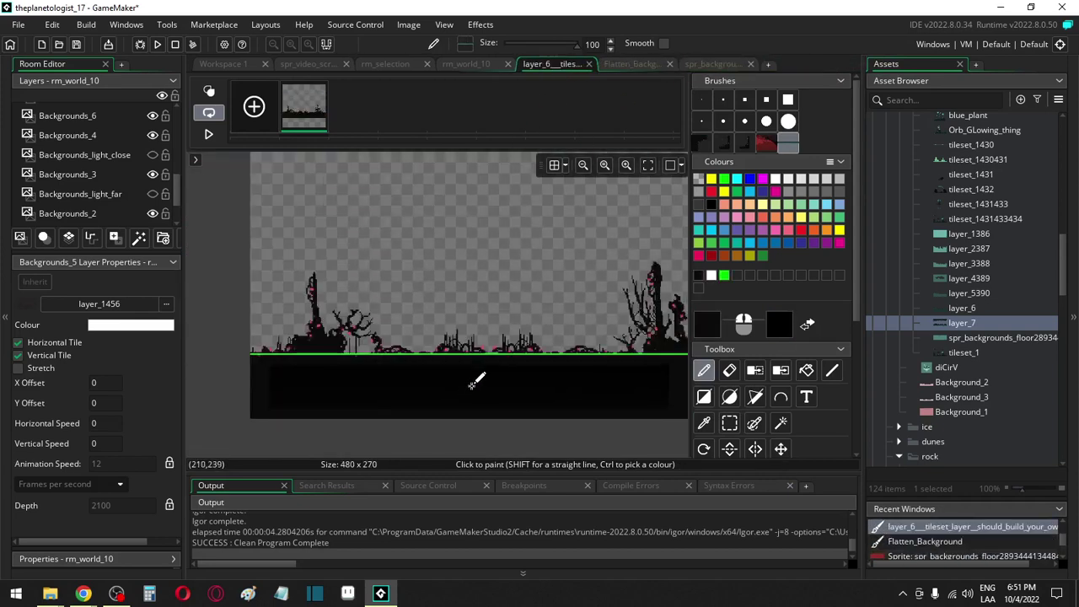
middle_drag(471, 385, 447, 351)
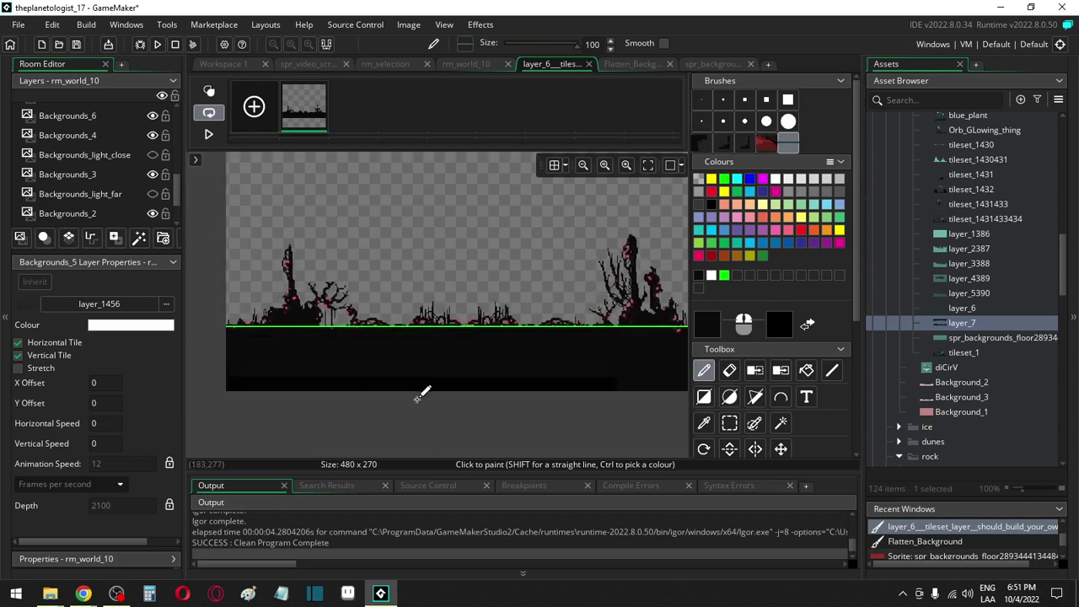
click(776, 179)
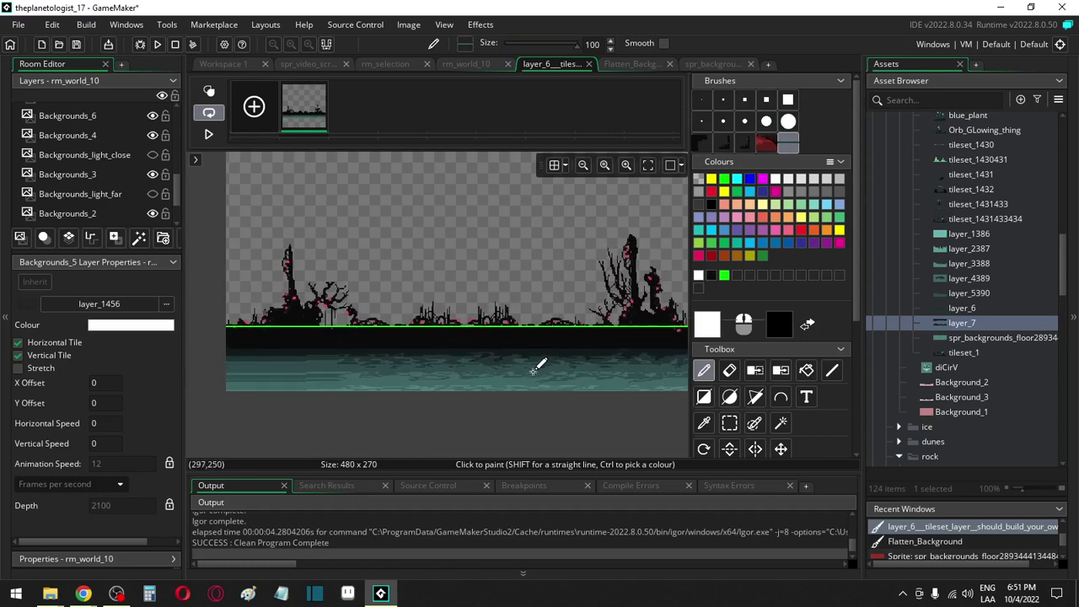
middle_drag(540, 366, 428, 369)
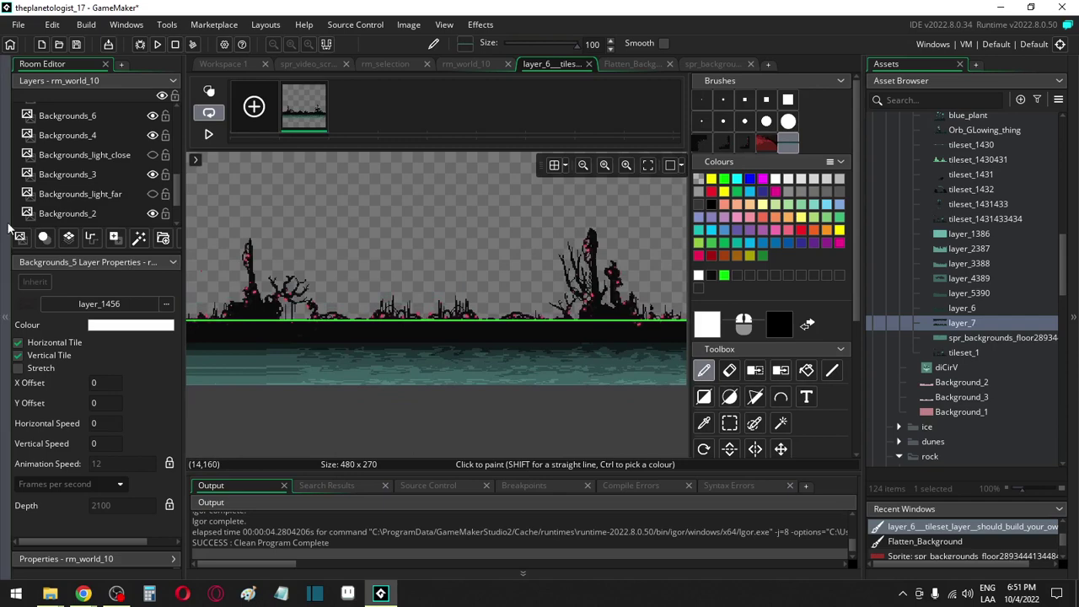
Collapse the Room Editor and Asset Browser docks to widen the image workspace and check the image's layer list
click(5, 317)
click(1074, 235)
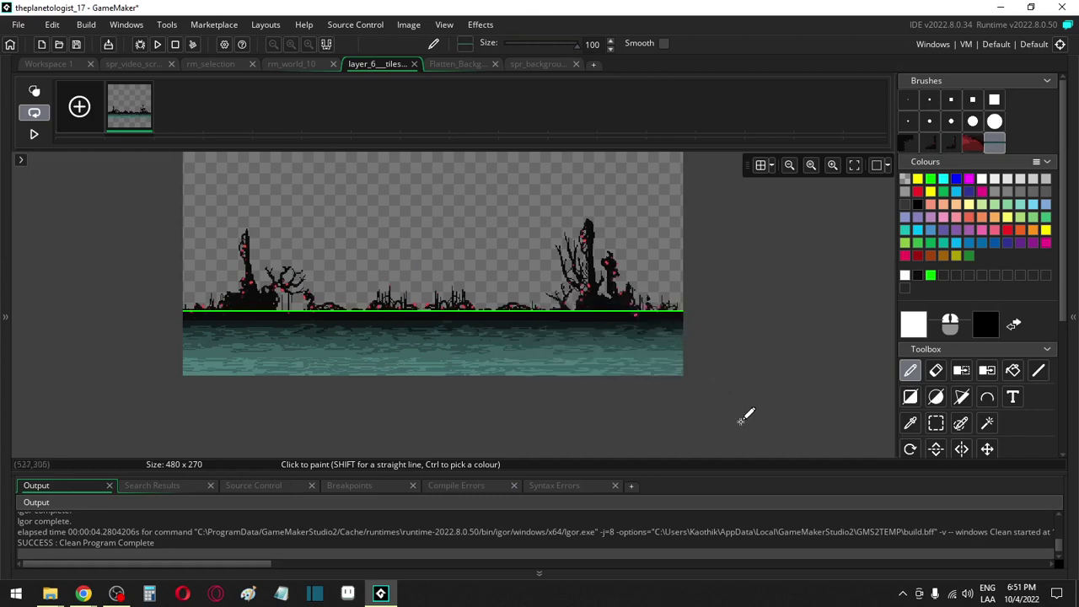
scroll(969, 417, down, 1)
scroll(971, 408, down, 3)
scroll(970, 411, down, 3)
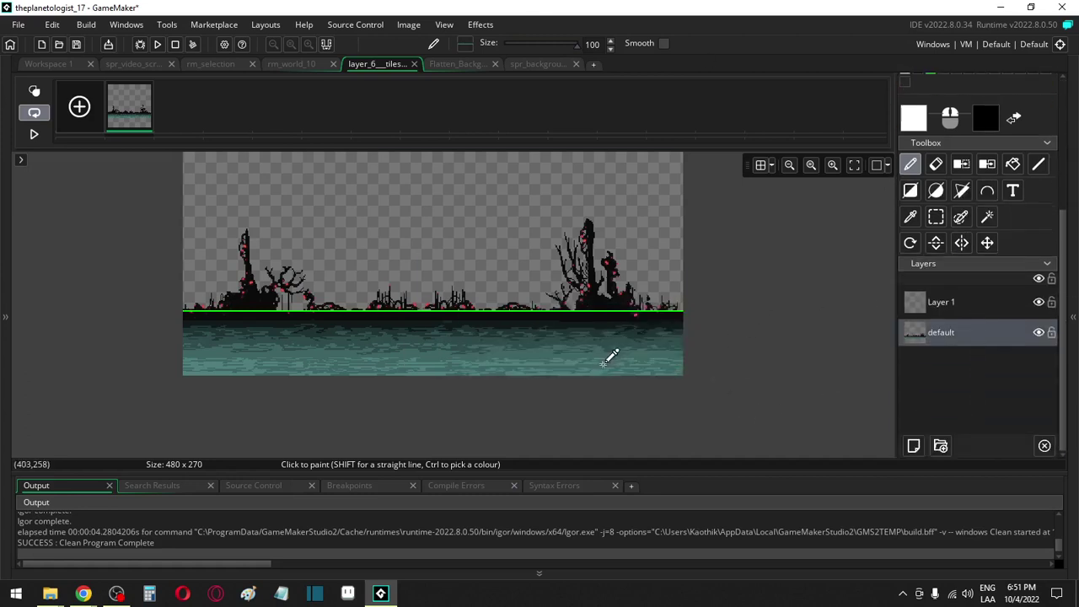
scroll(590, 333, up, 3)
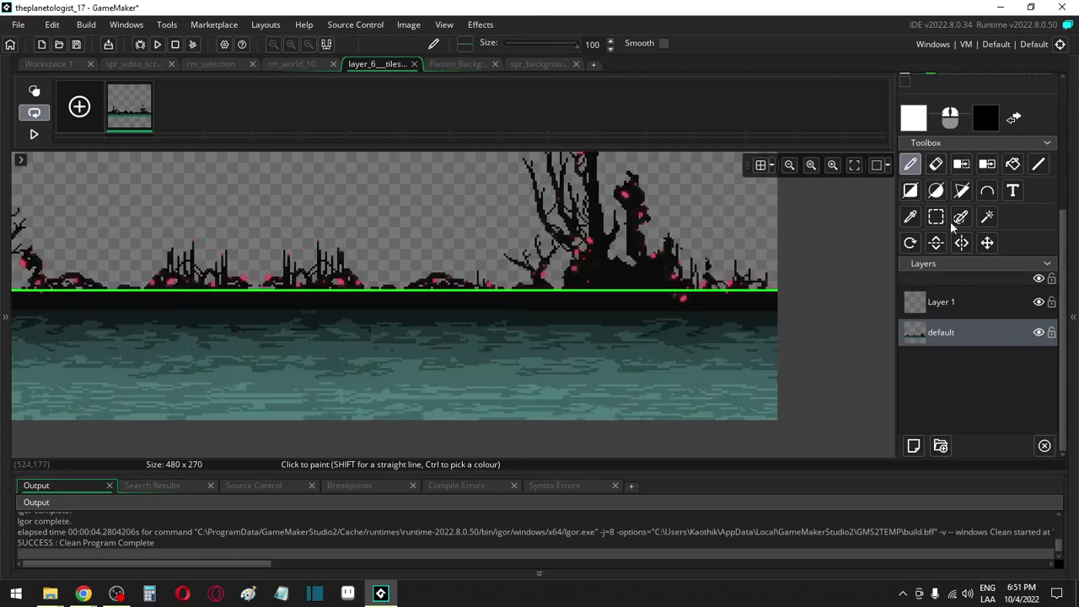
scroll(968, 232, up, 6)
click(907, 100)
key(i)
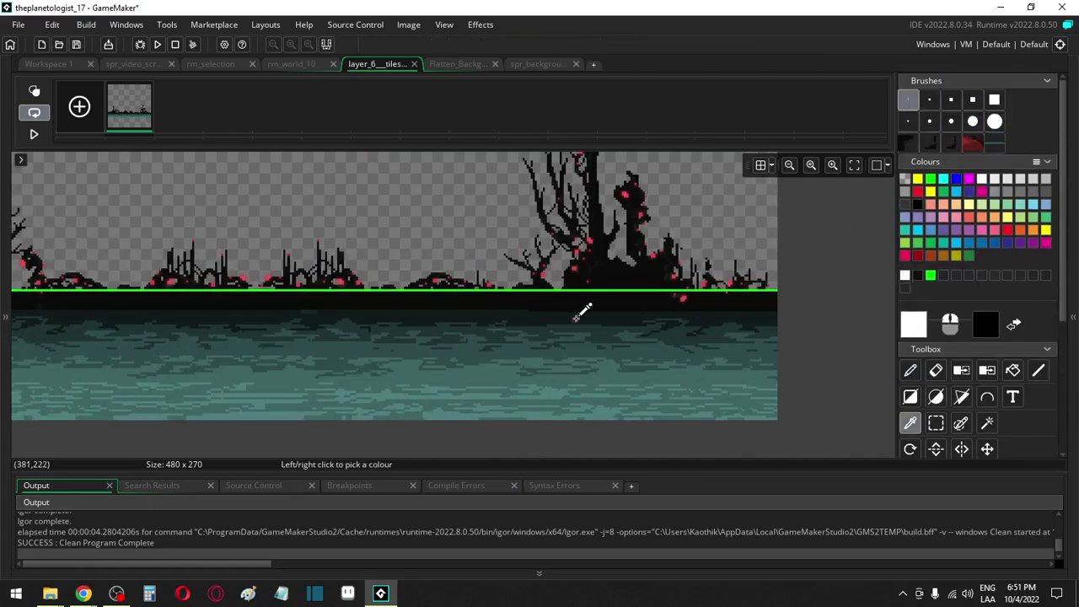
click(595, 295)
key(c)
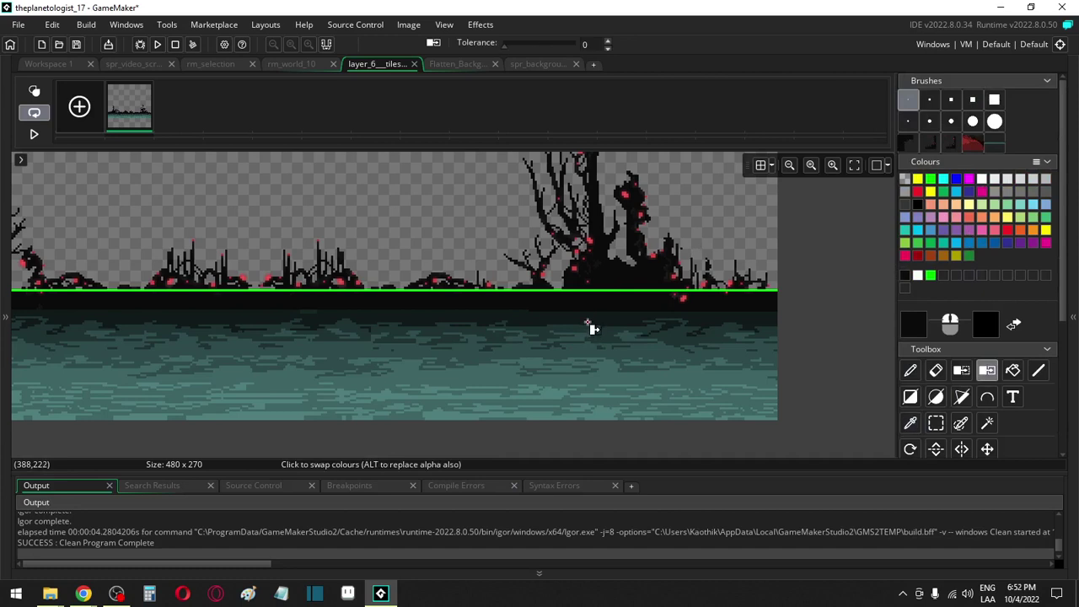
scroll(489, 265, down, 3)
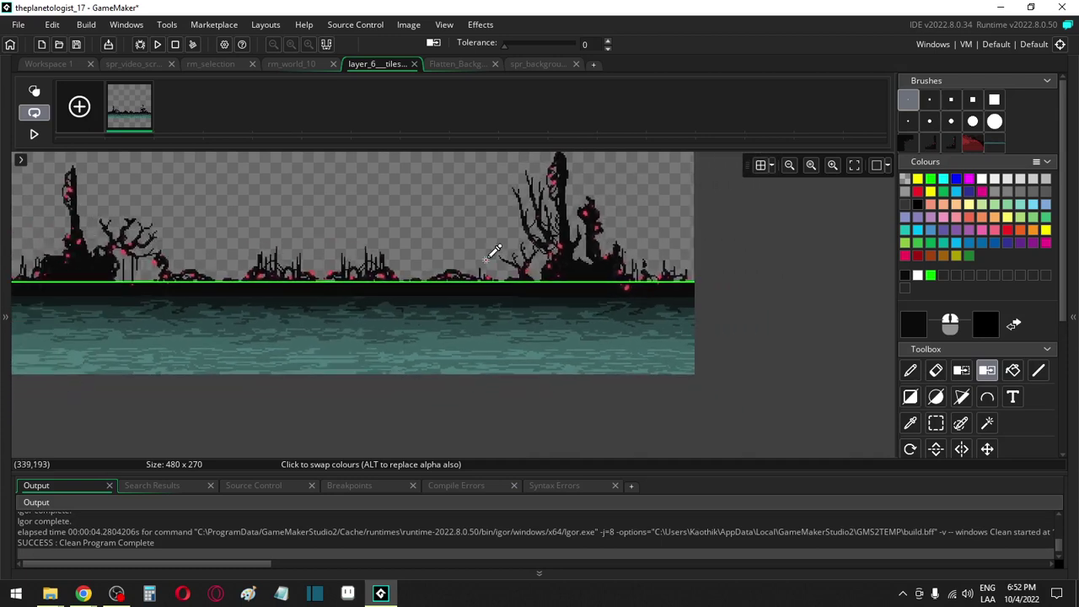
Stamp the captured red brush in white in the empty area above the foreground as a colour reference
click(973, 145)
scroll(433, 153, up, 2)
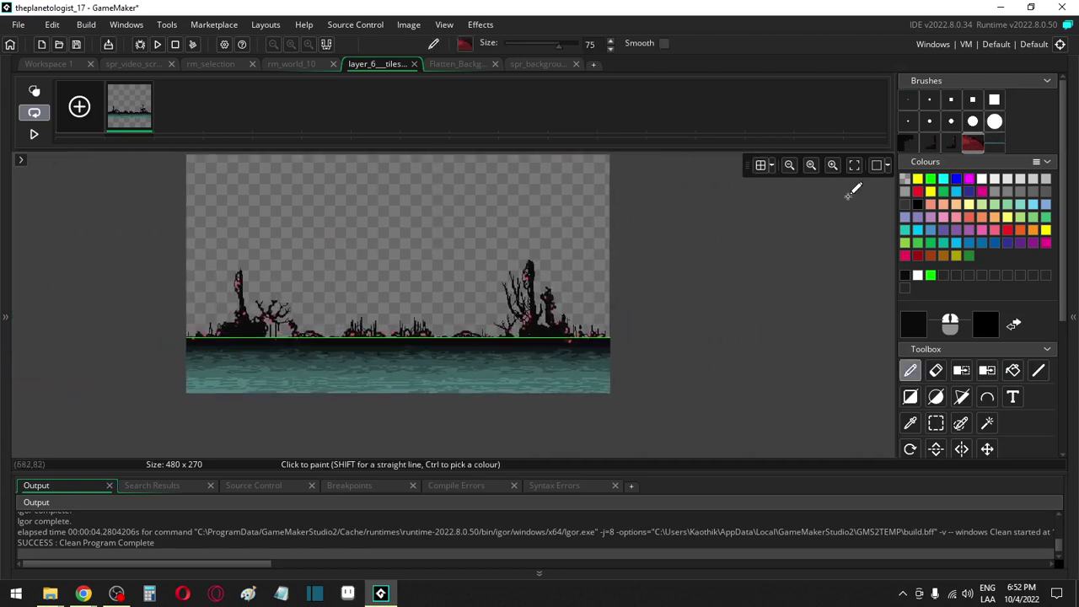
click(981, 179)
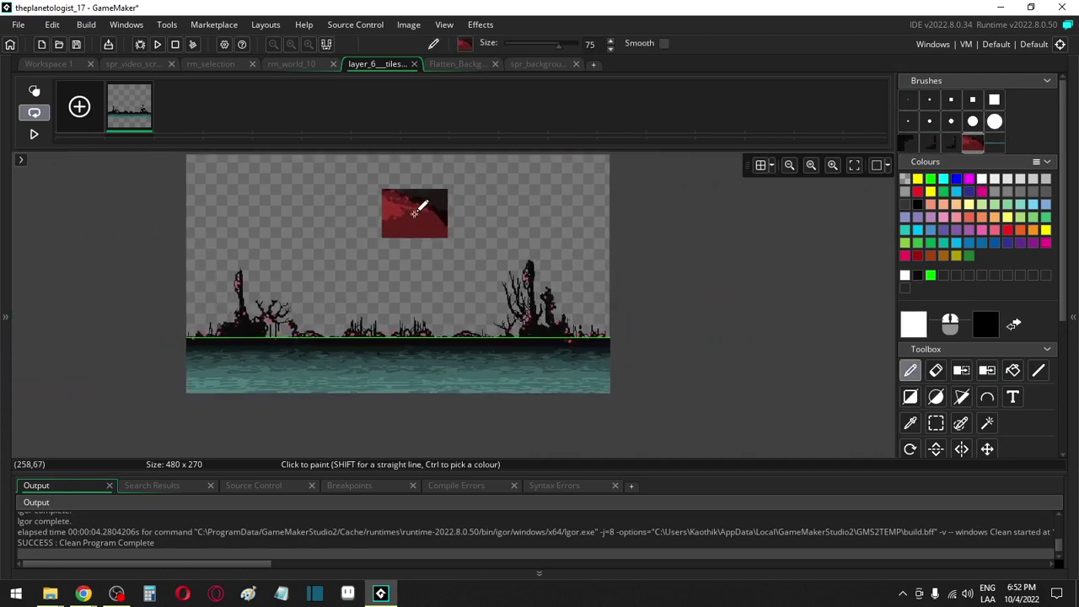
click(414, 213)
scroll(445, 218, up, 1)
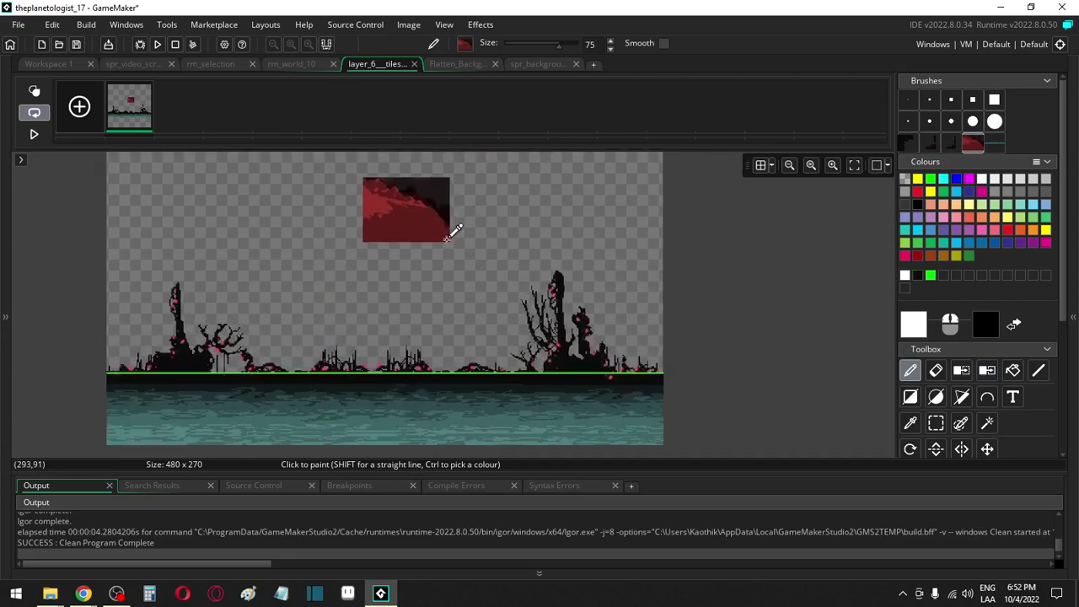
Place a second copy of the red brush beside the first with the polygon tool and commit it
key(p)
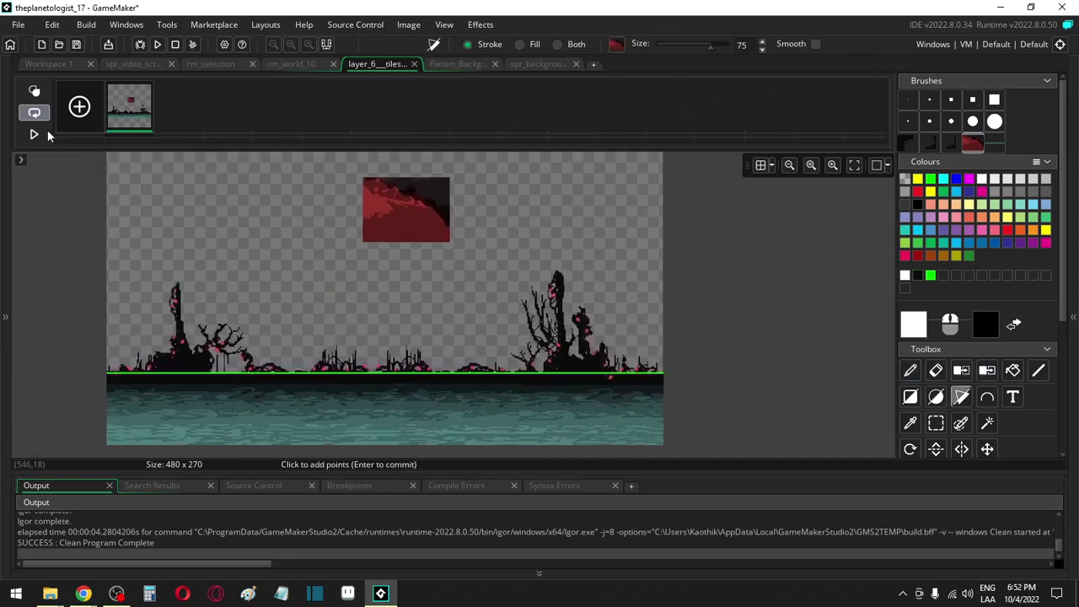
key(alt+Tab)
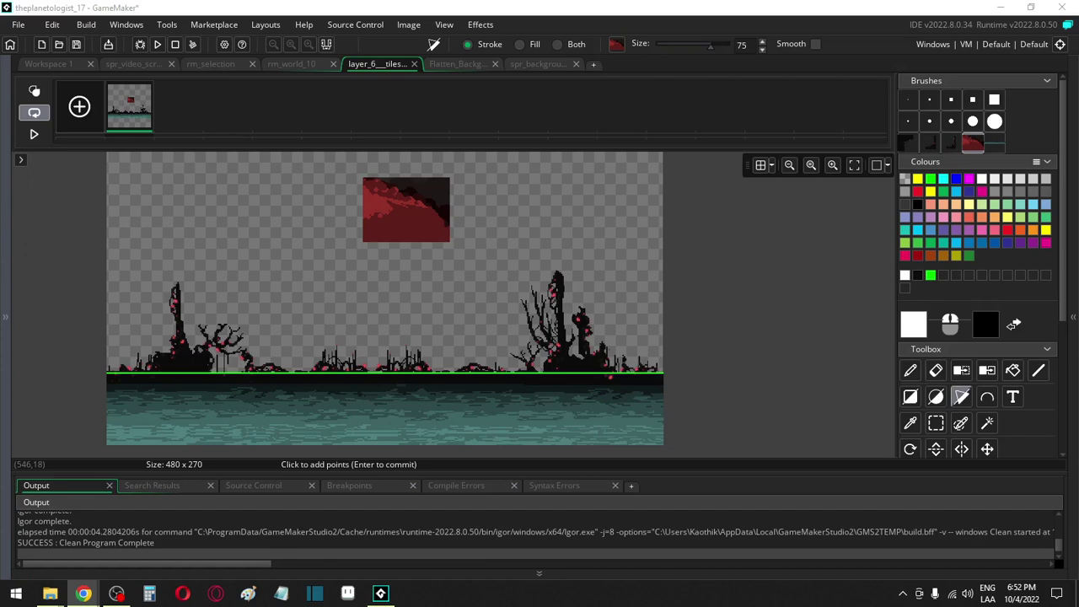
key(ctrl+v)
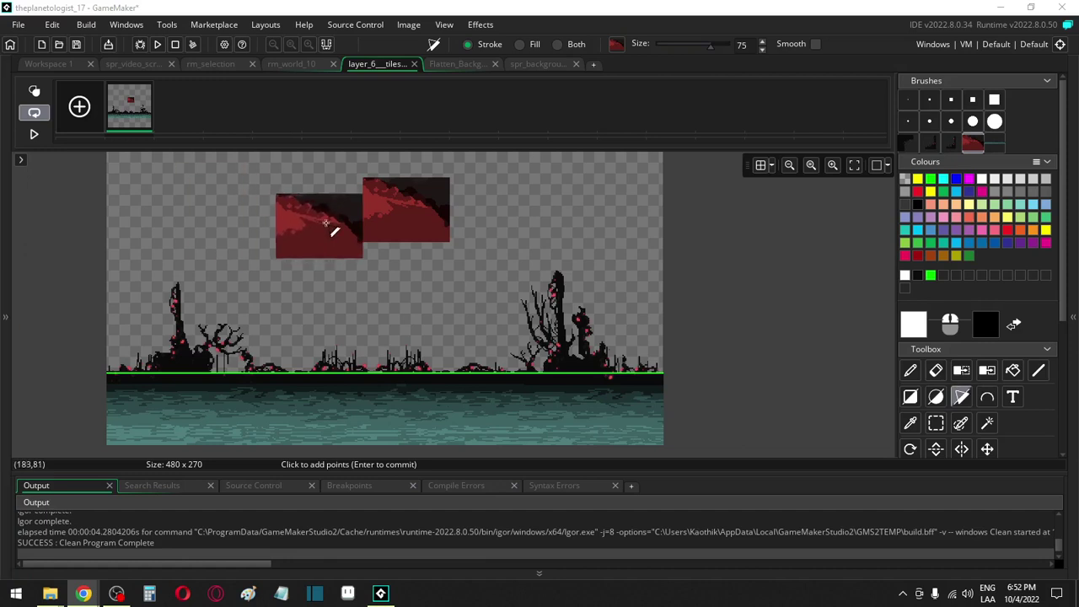
drag(366, 190, 302, 202)
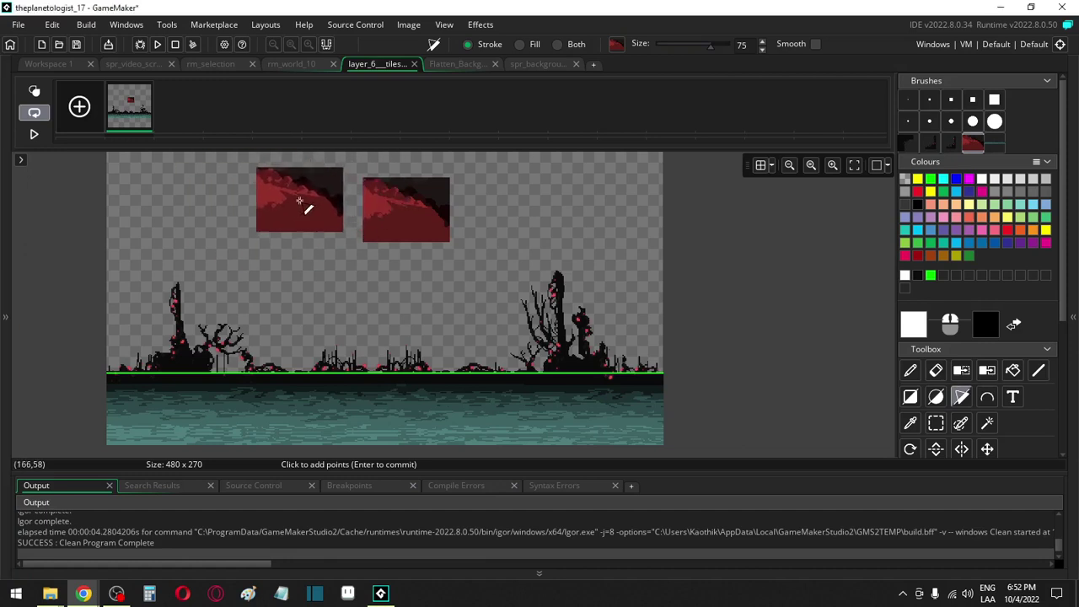
key(i)
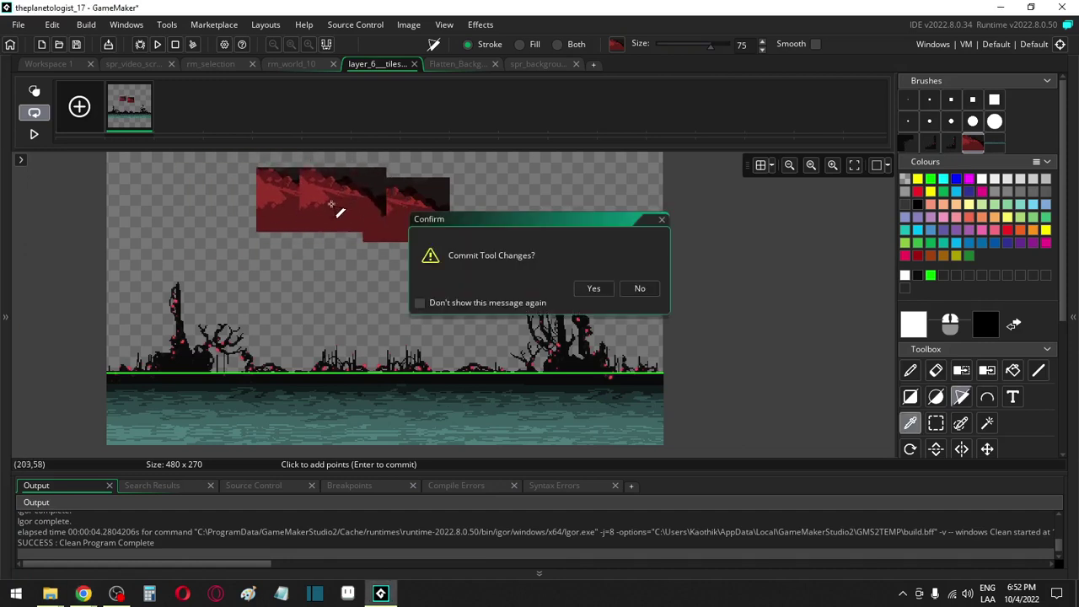
click(608, 290)
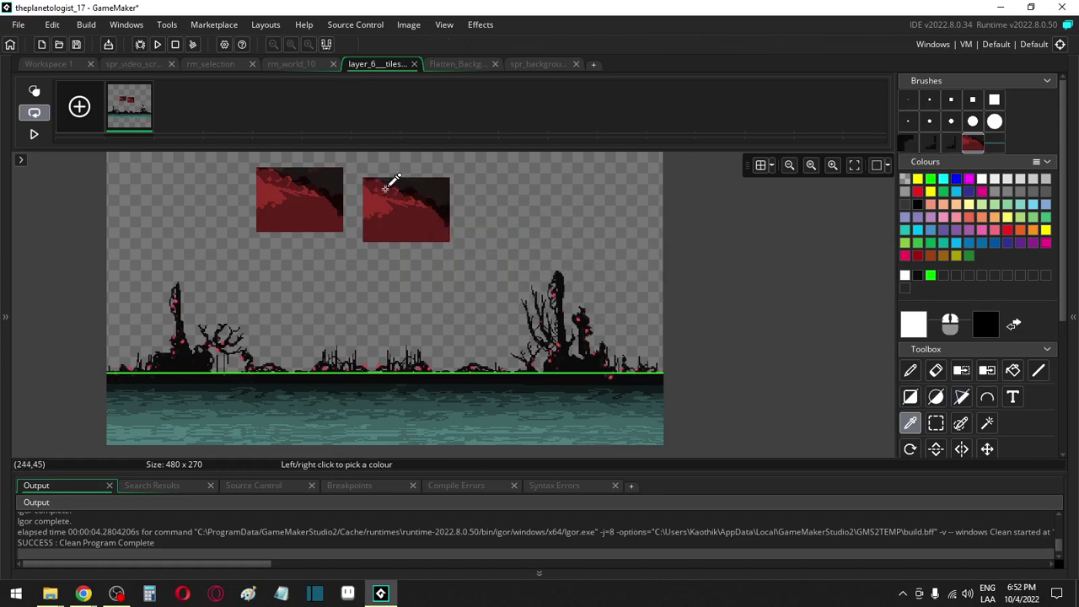
Sample the bright red from the reference stamp and replace the water strip's lightest teal with it
click(384, 191)
scroll(400, 383, down, 2)
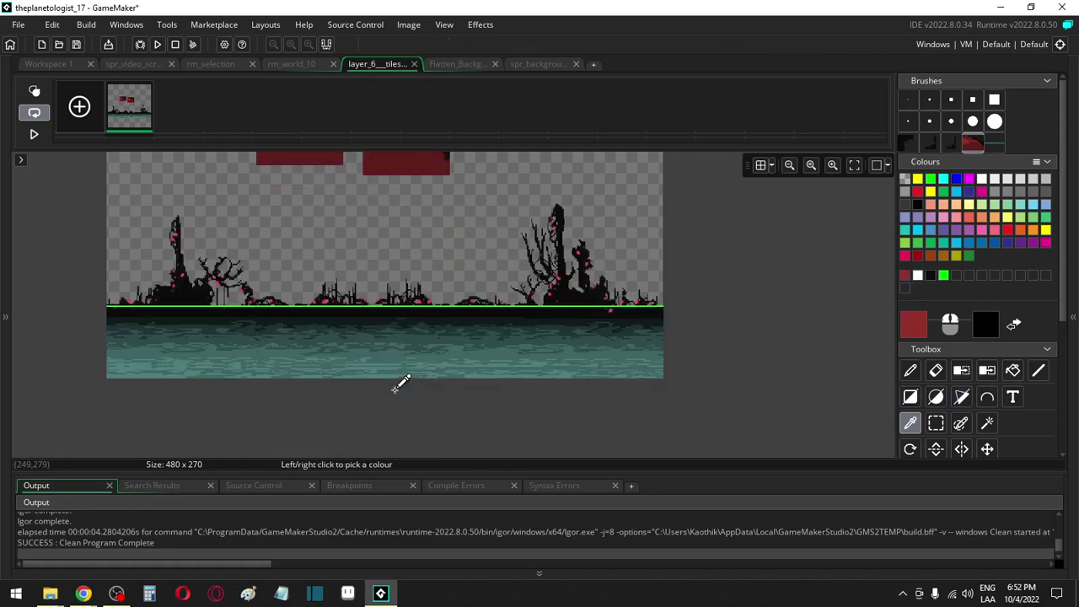
key(h)
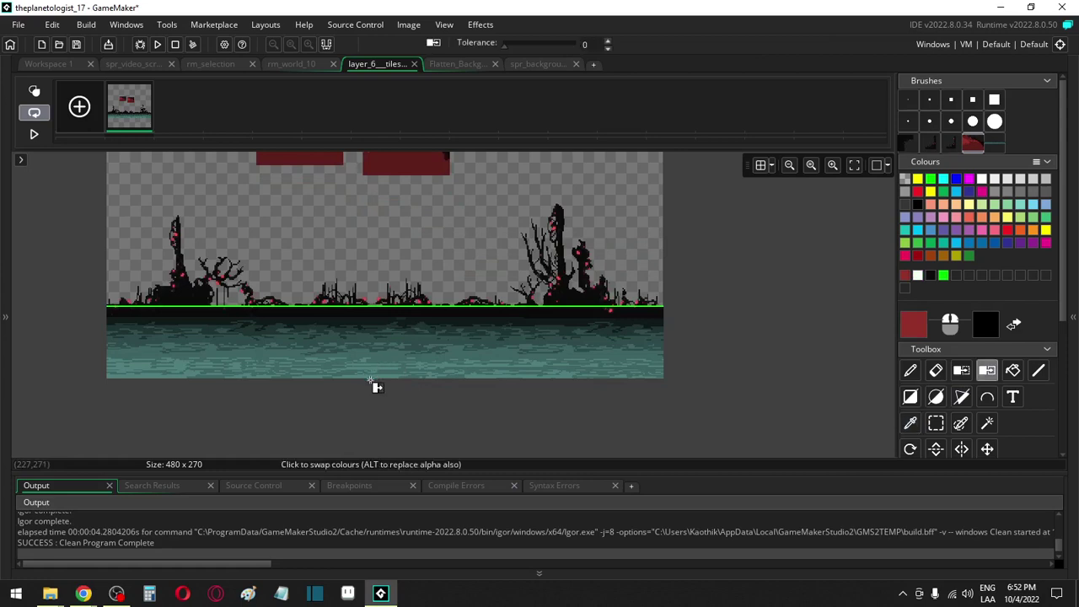
click(354, 377)
Sample the dark red from the reference stamp and replace the second-lightest teal in the water with it
scroll(356, 379, up, 6)
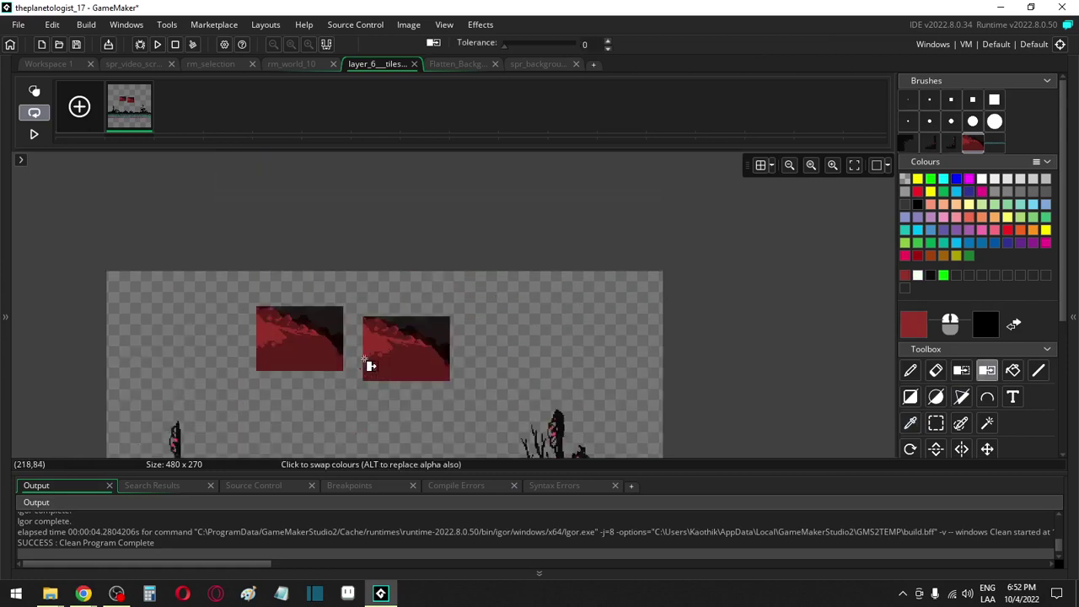
key(i)
click(398, 358)
scroll(398, 371, down, 8)
key(h)
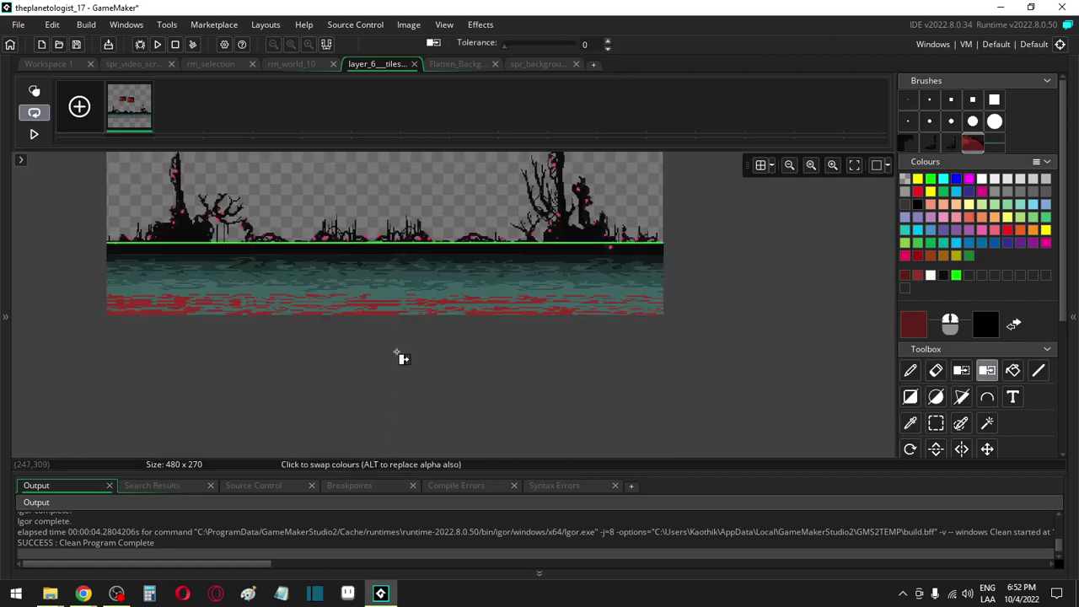
click(390, 301)
Sample the darker maroon from the reference stamp and replace the mid-dark teal band of the water with it
scroll(392, 306, up, 6)
key(i)
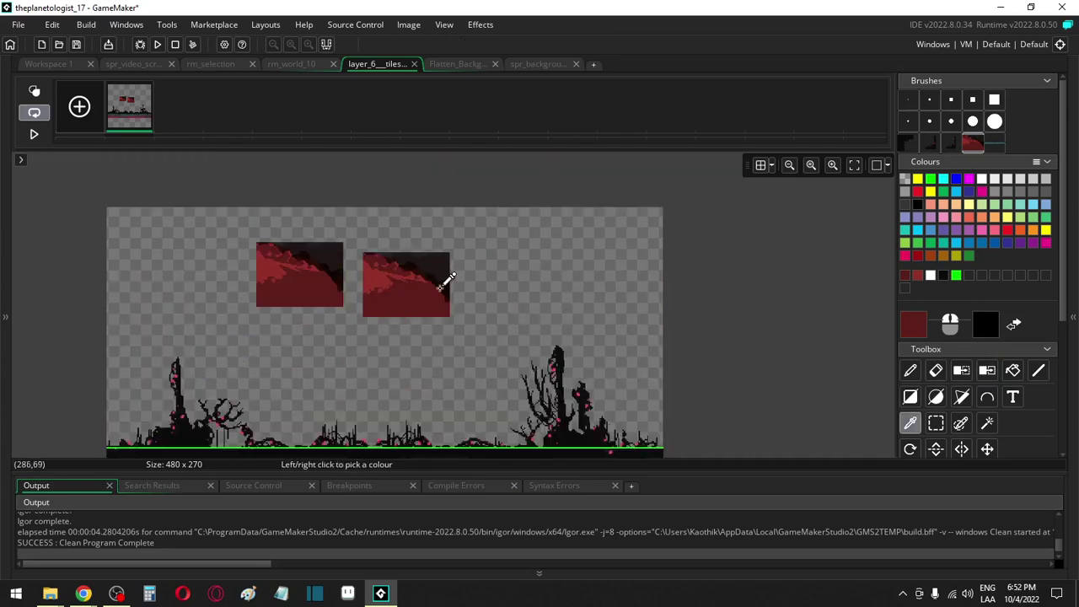
ctrl+scroll(368, 264, up, 1)
ctrl+scroll(358, 266, up, 2)
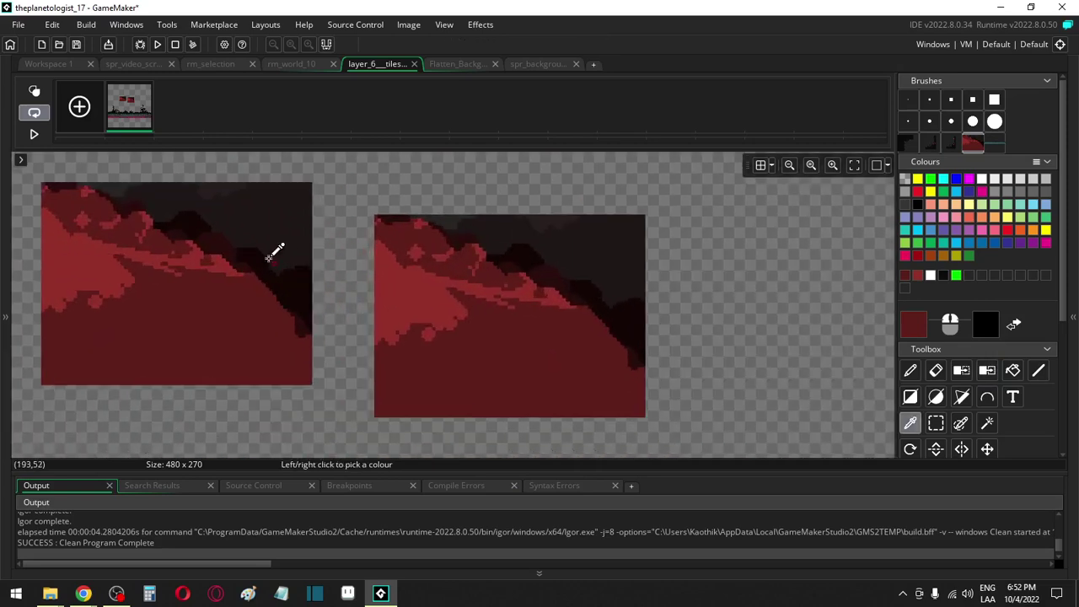
click(217, 241)
scroll(289, 407, down, 10)
scroll(291, 407, down, 5)
scroll(294, 405, up, 2)
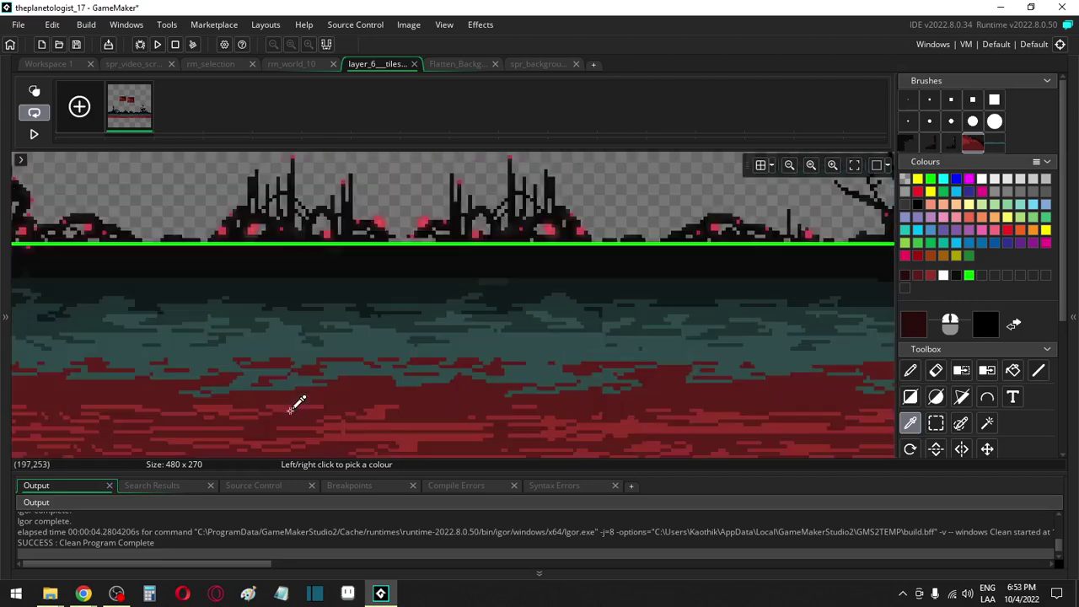
key(shift+f)
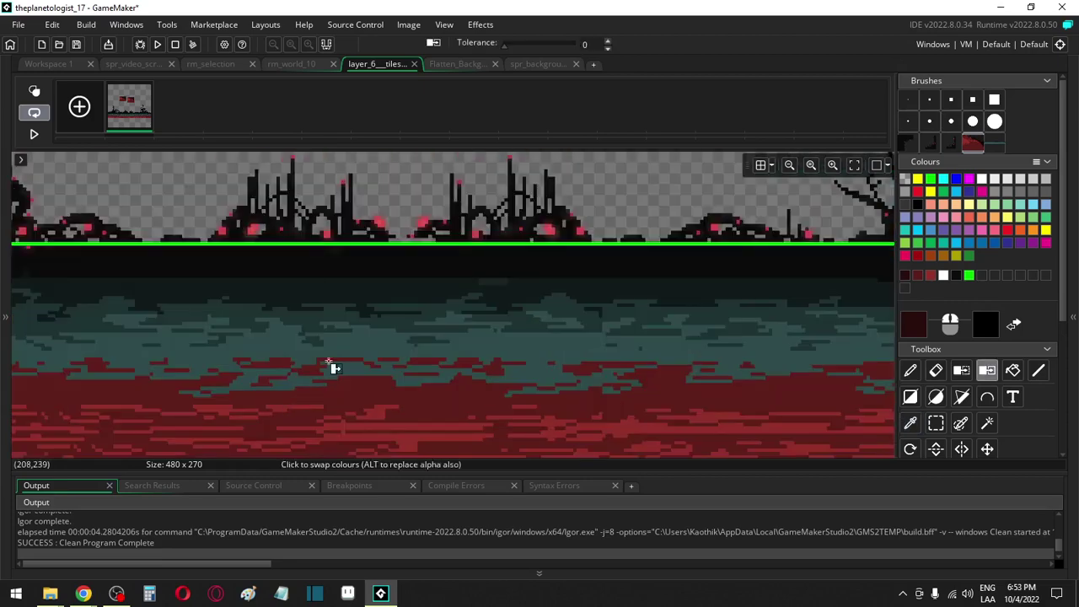
click(335, 369)
Sample the very dark red at the reference stamp's shadow edge and replace the next darker teal with it
scroll(337, 371, up, 10)
scroll(337, 372, up, 2)
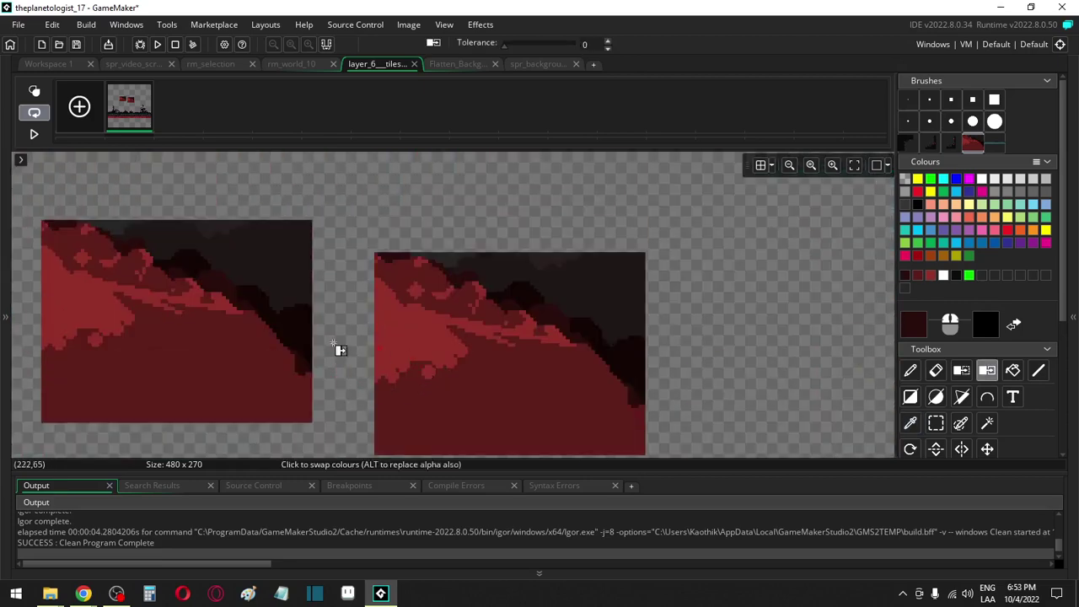
key(d)
key(i)
click(272, 313)
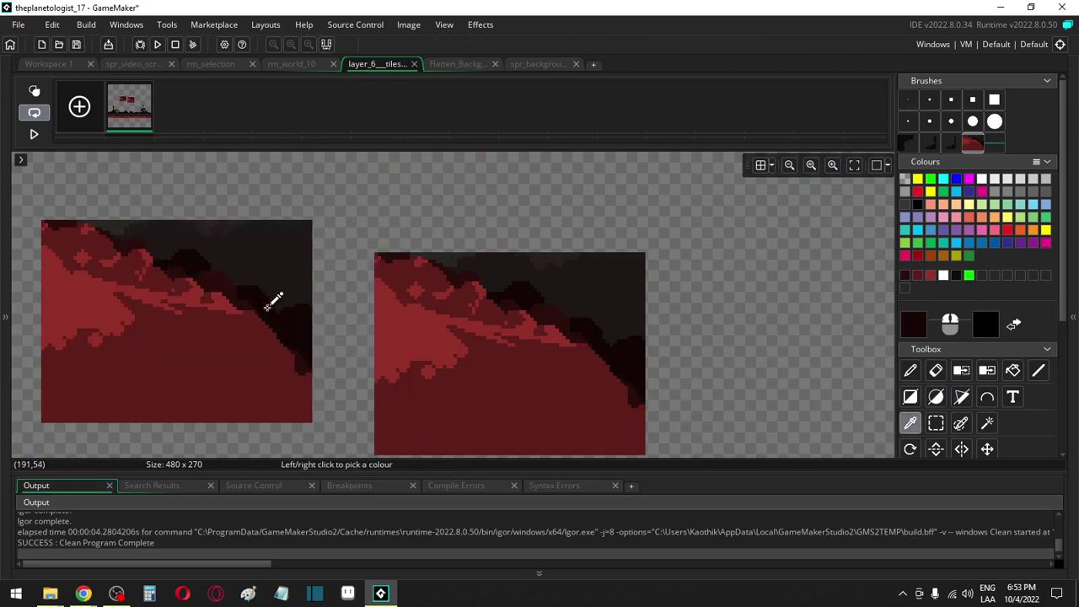
scroll(304, 354, down, 10)
key(shift+f)
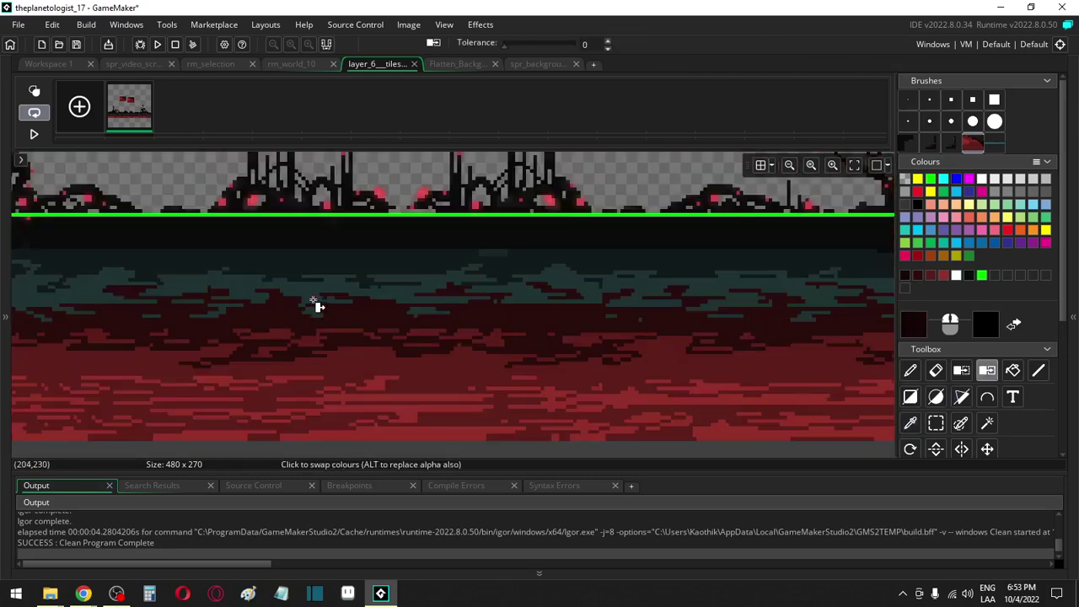
click(325, 305)
Sample the near-black red from the reference stamp and replace the lighter of the remaining teal bands in the water with it
scroll(350, 336, up, 4)
scroll(396, 354, up, 6)
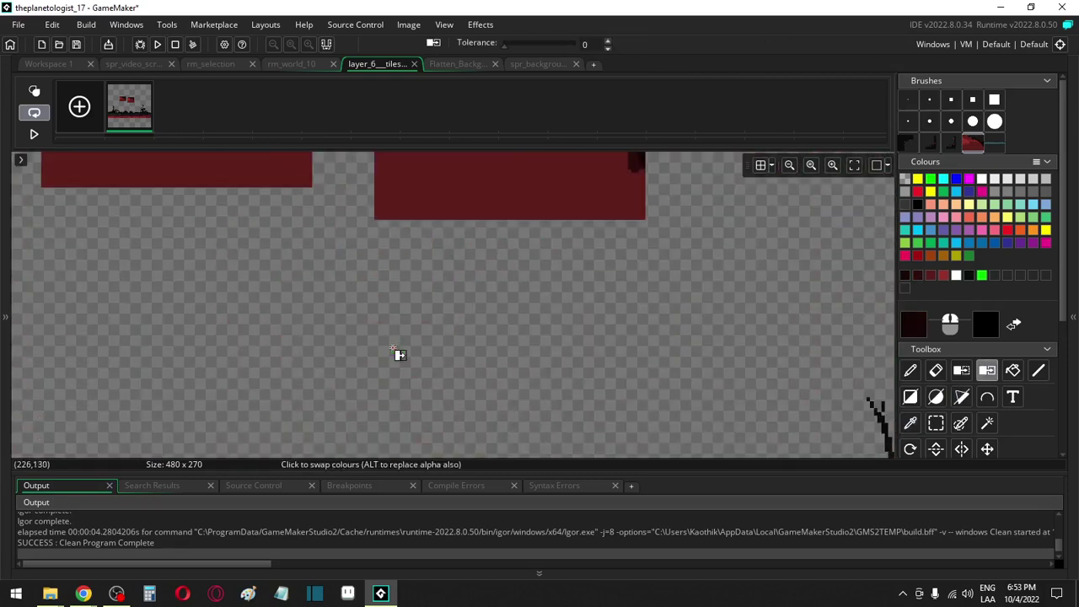
key(i)
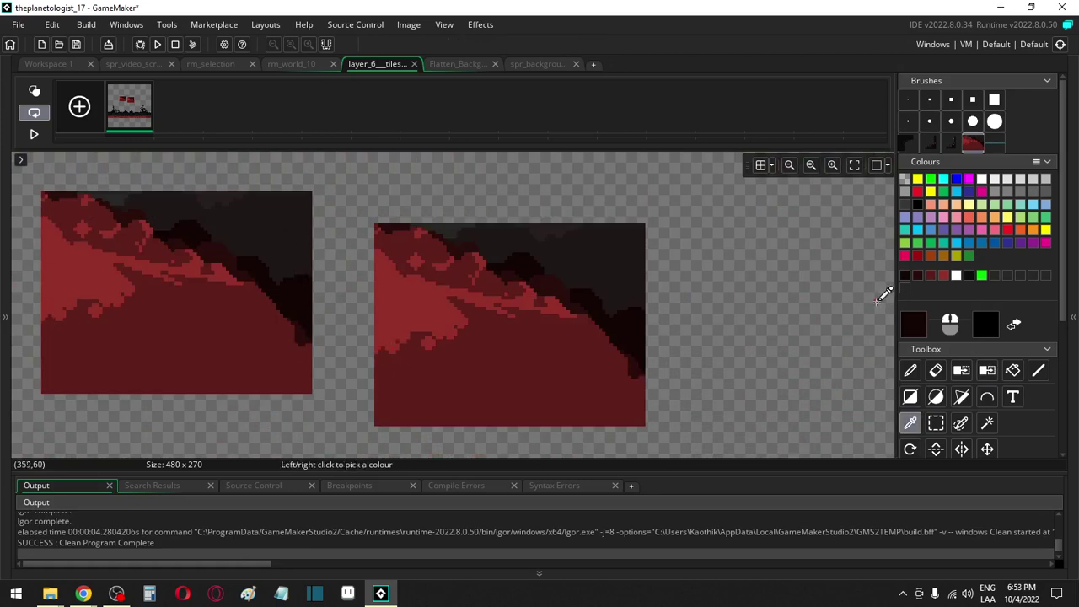
scroll(854, 357, down, 6)
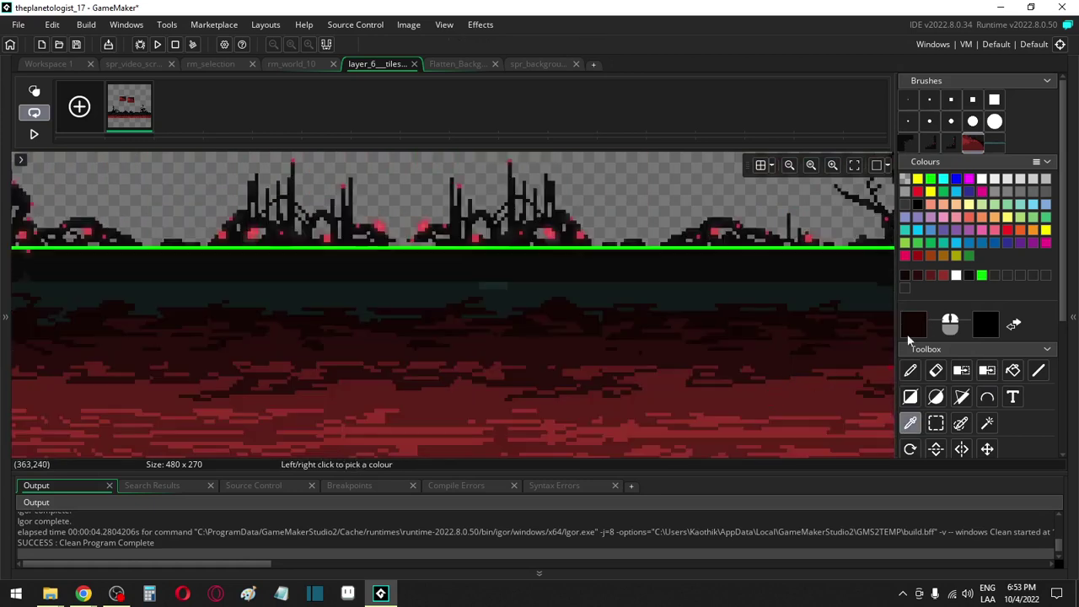
Darken the sampled red (130605) in the colour picker and replace the darkest teal band of the water with it
click(910, 333)
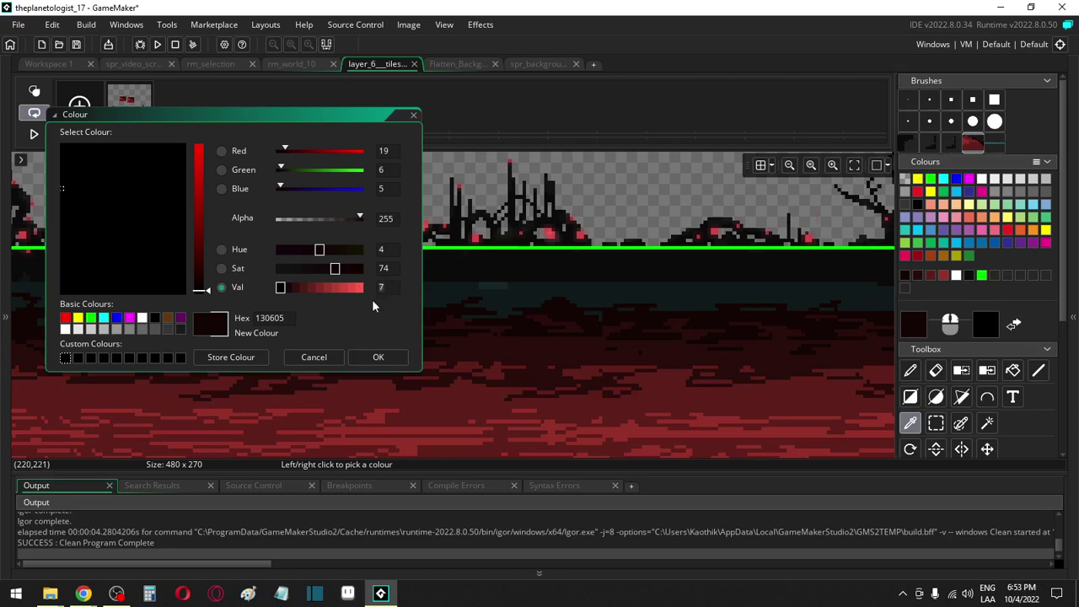
click(379, 358)
key(h)
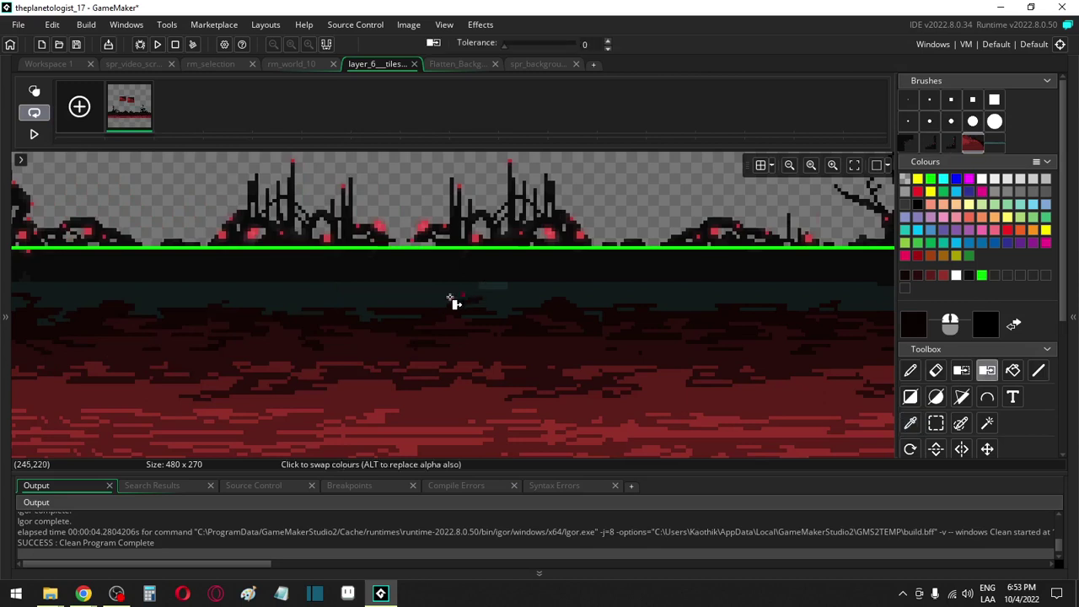
click(448, 297)
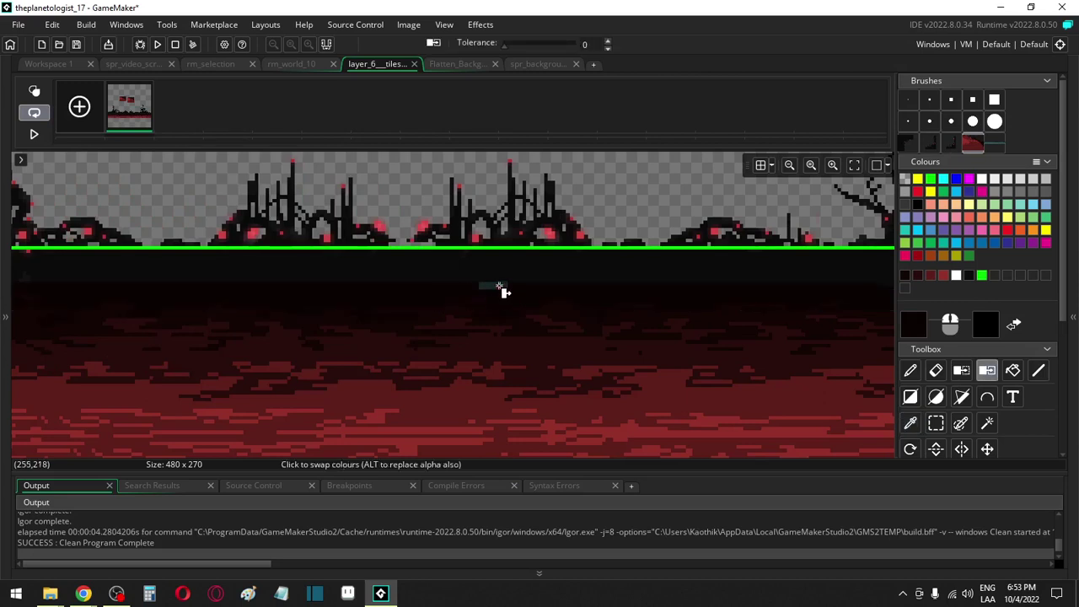
Replace the near-black grey beneath the green line and in the foreground silhouettes with very dark reds
scroll(534, 374, down, 3)
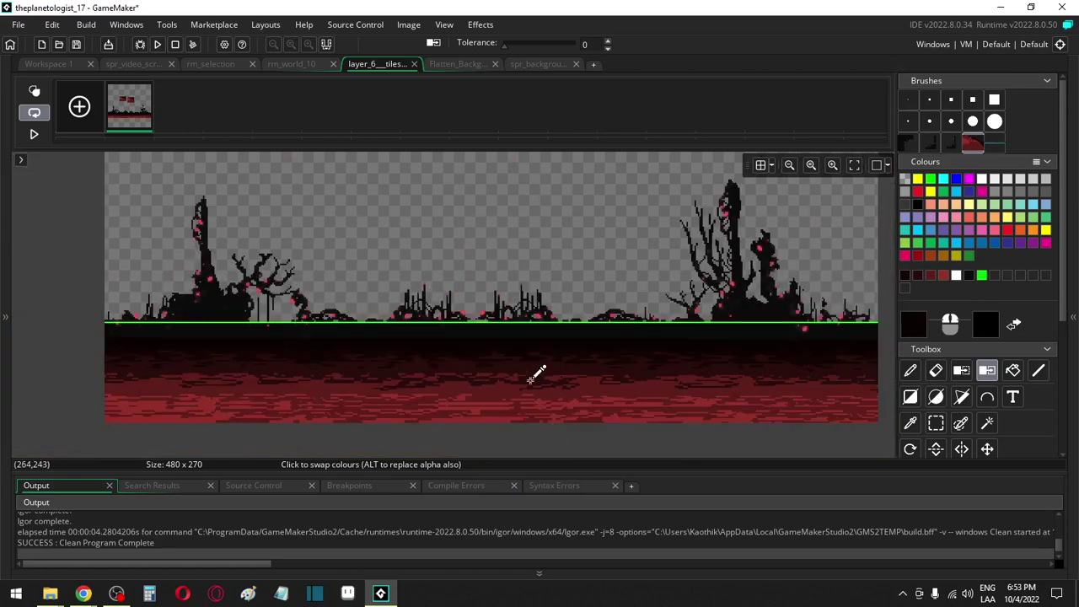
scroll(532, 379, up, 3)
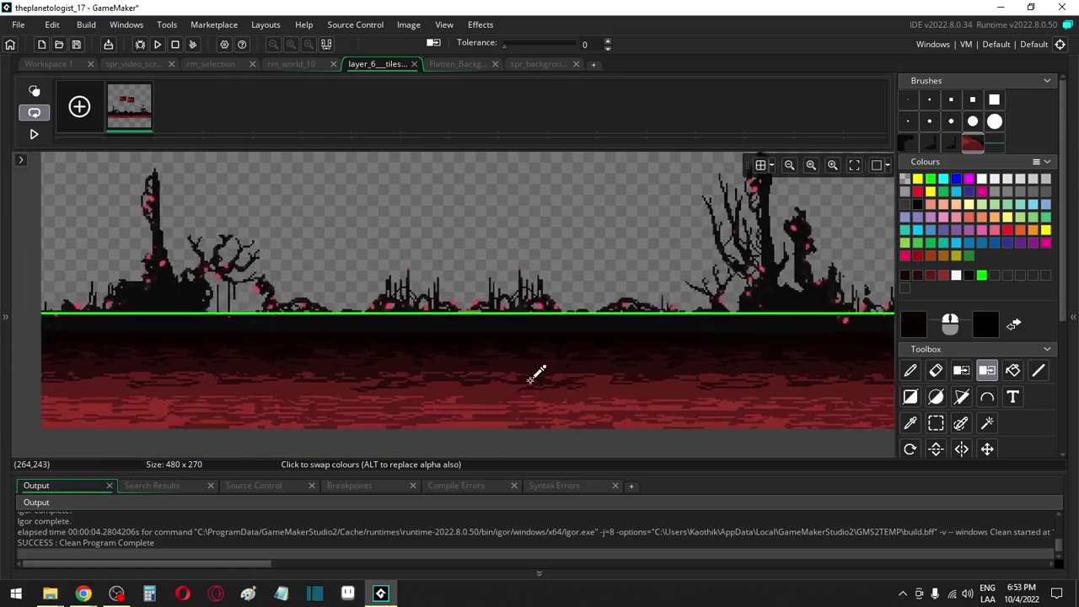
scroll(510, 316, up, 2)
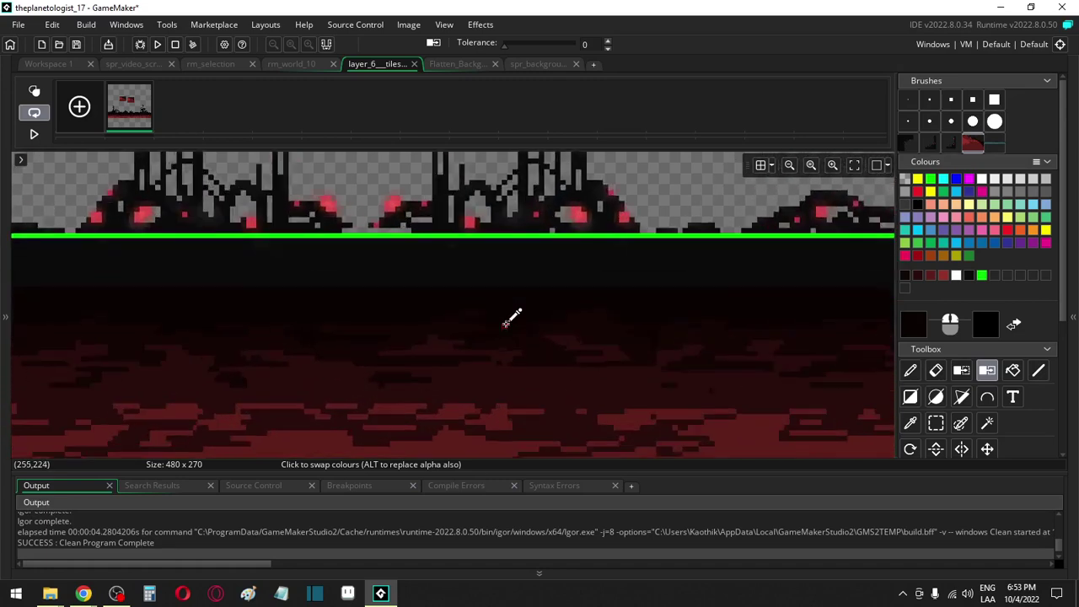
scroll(571, 293, down, 4)
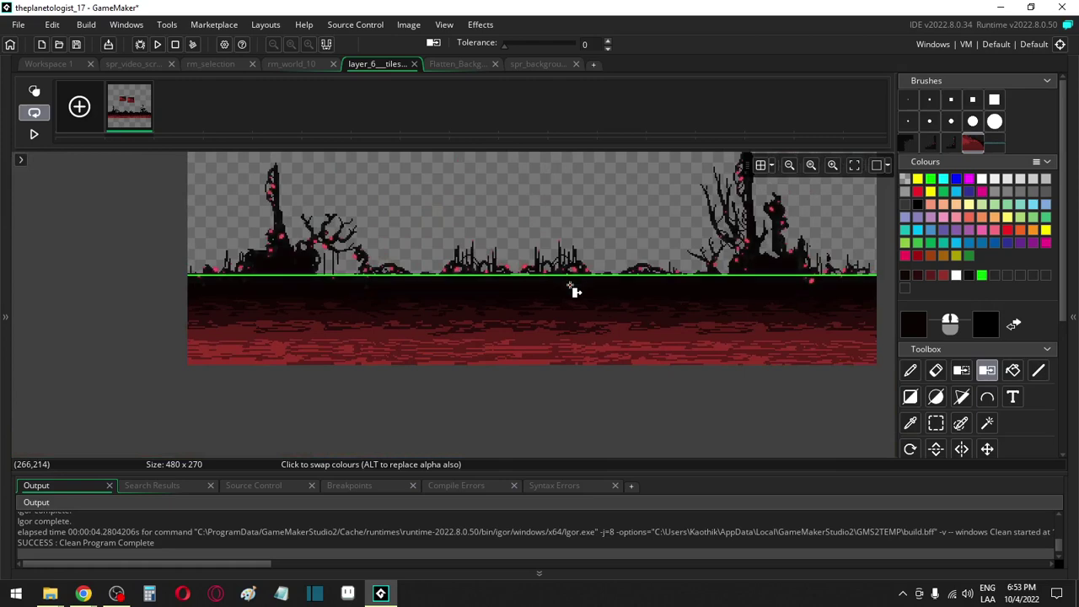
scroll(572, 237, up, 3)
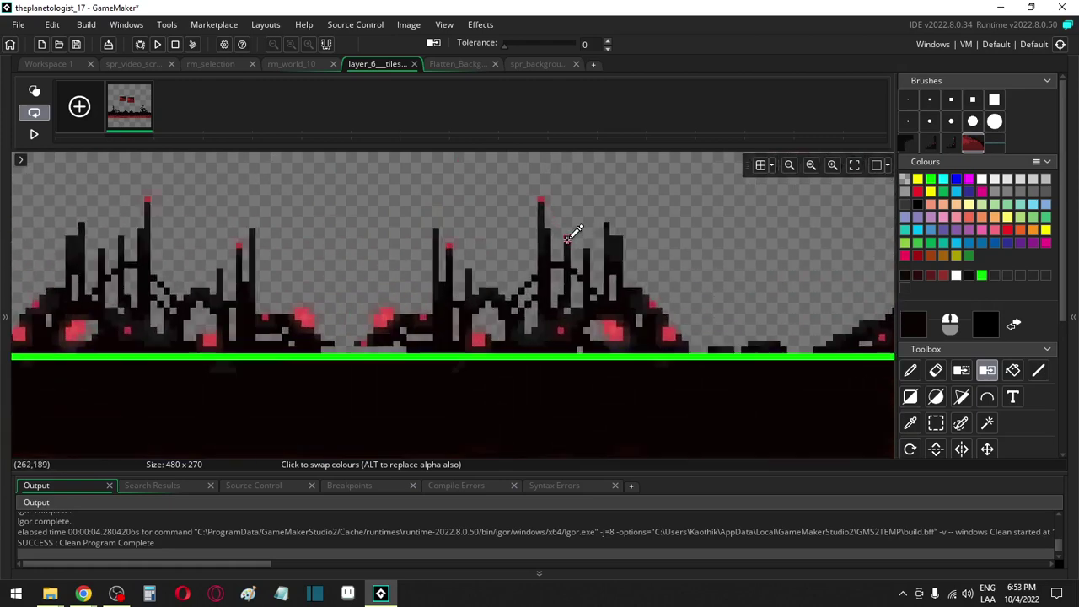
scroll(571, 236, down, 2)
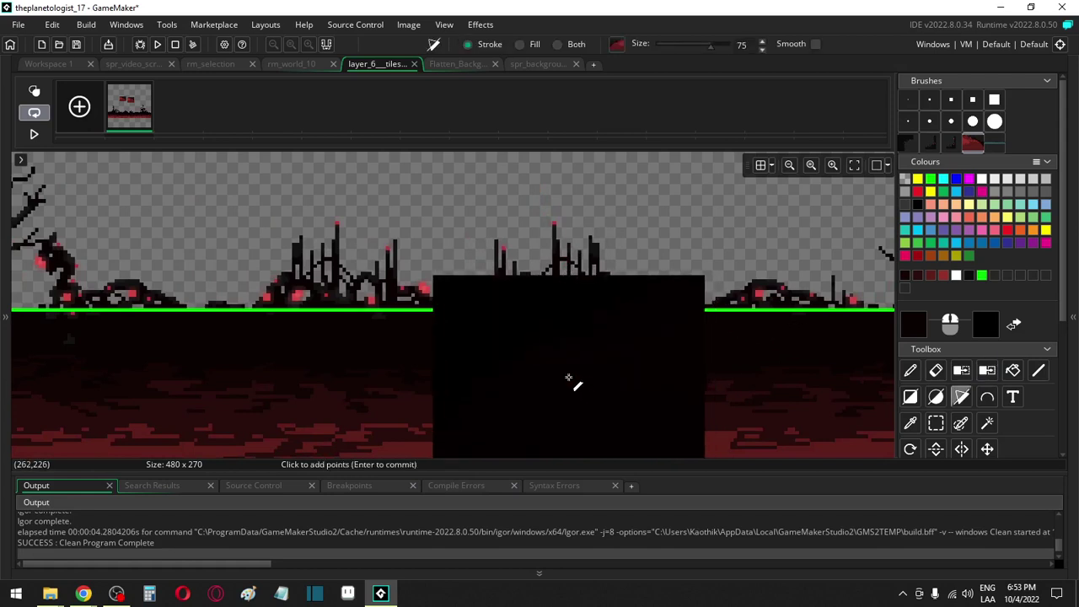
key(i)
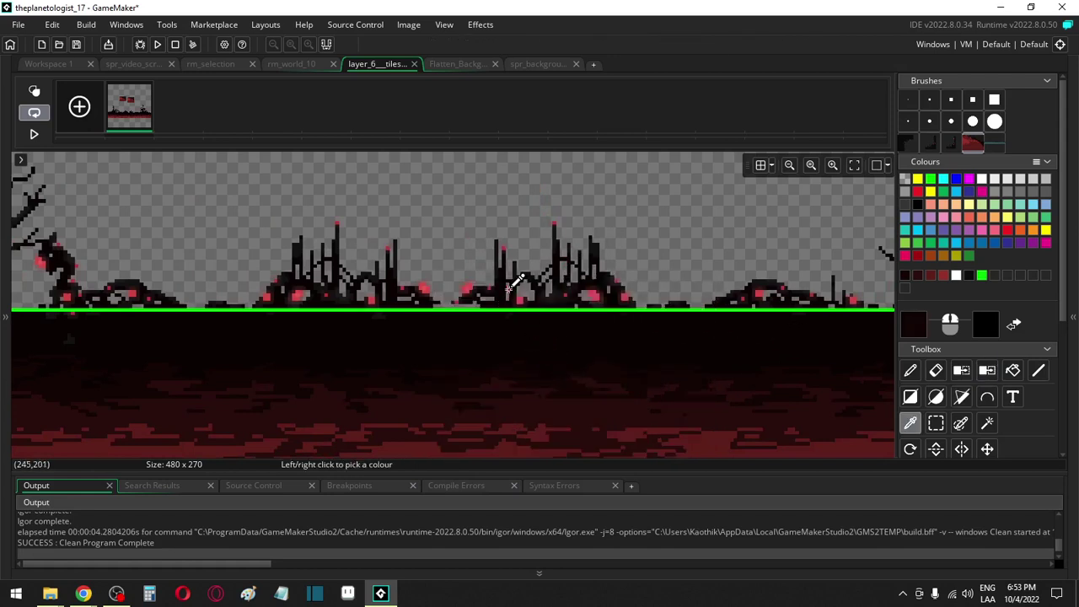
key(h)
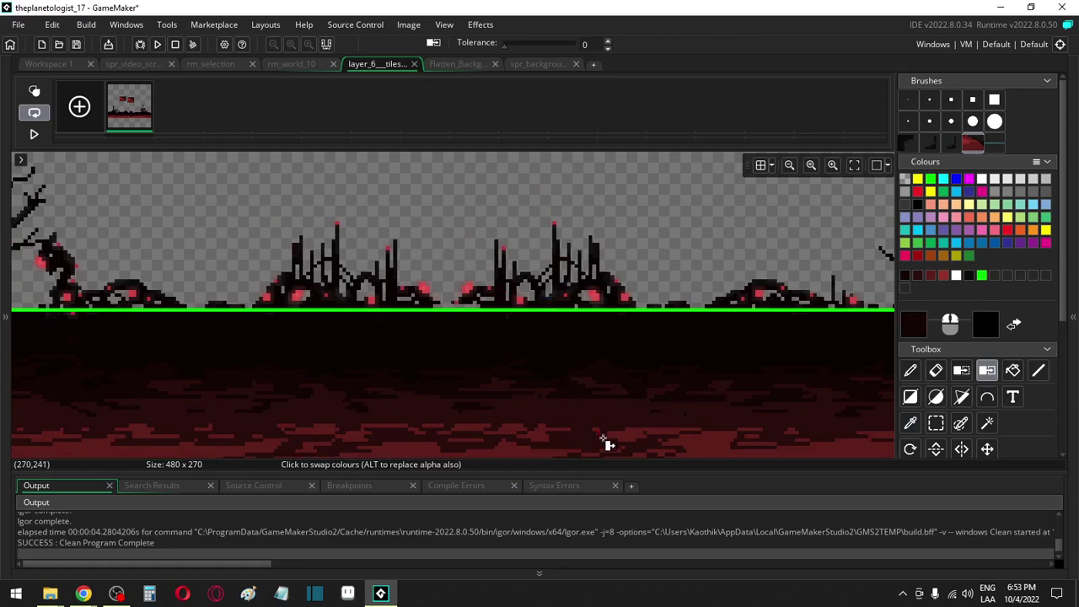
Sample the dark red from the water and use it to replace the lighter grey shading on the foreground silhouettes and branches
key(i)
click(628, 430)
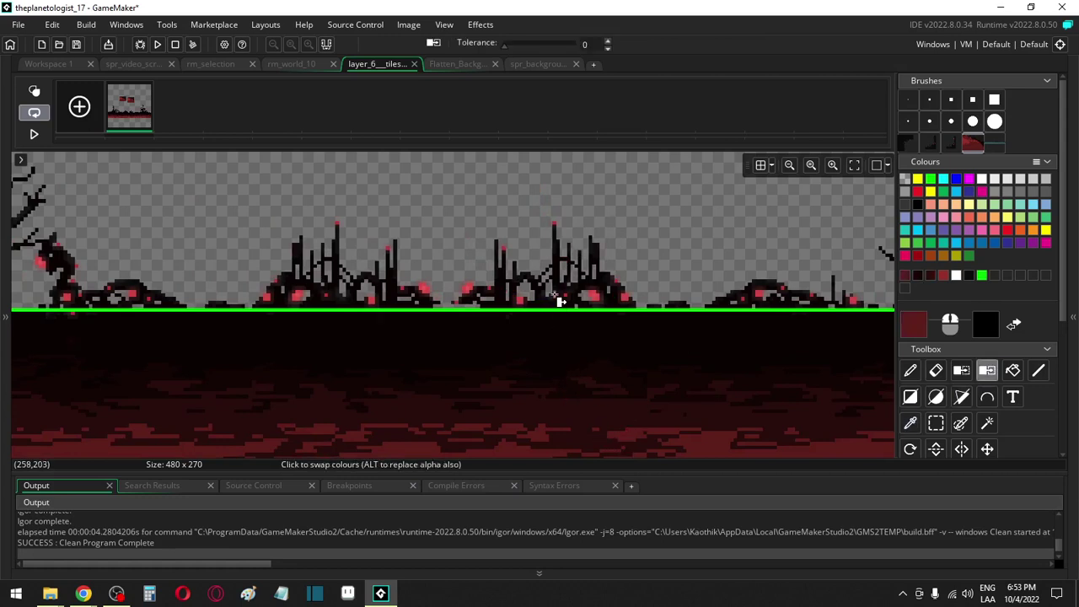
middle_drag(746, 267, 498, 295)
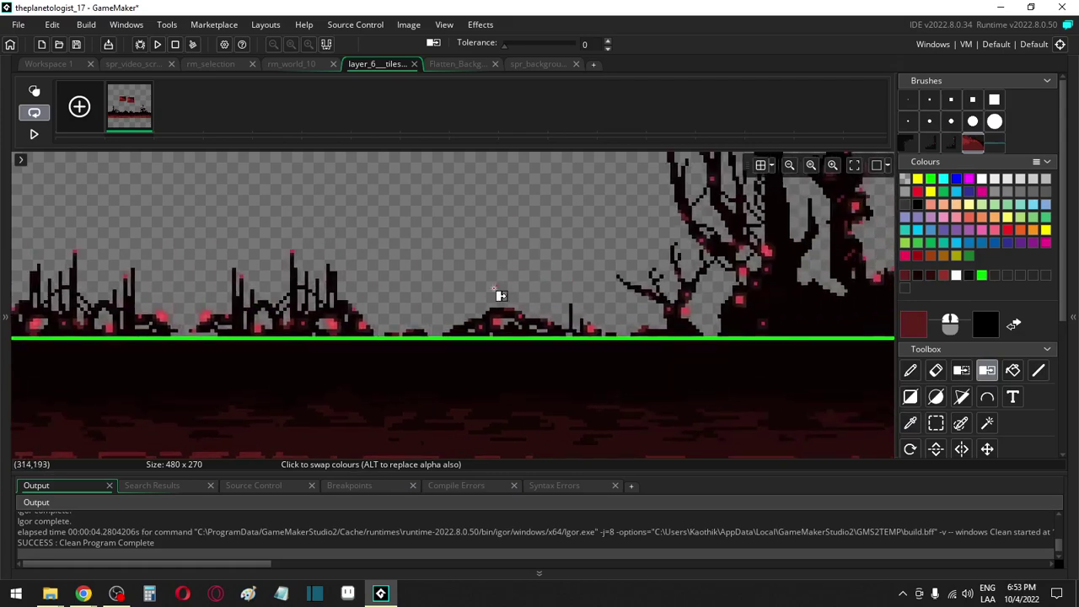
ctrl+scroll(504, 286, down, 2)
ctrl+scroll(588, 275, up, 3)
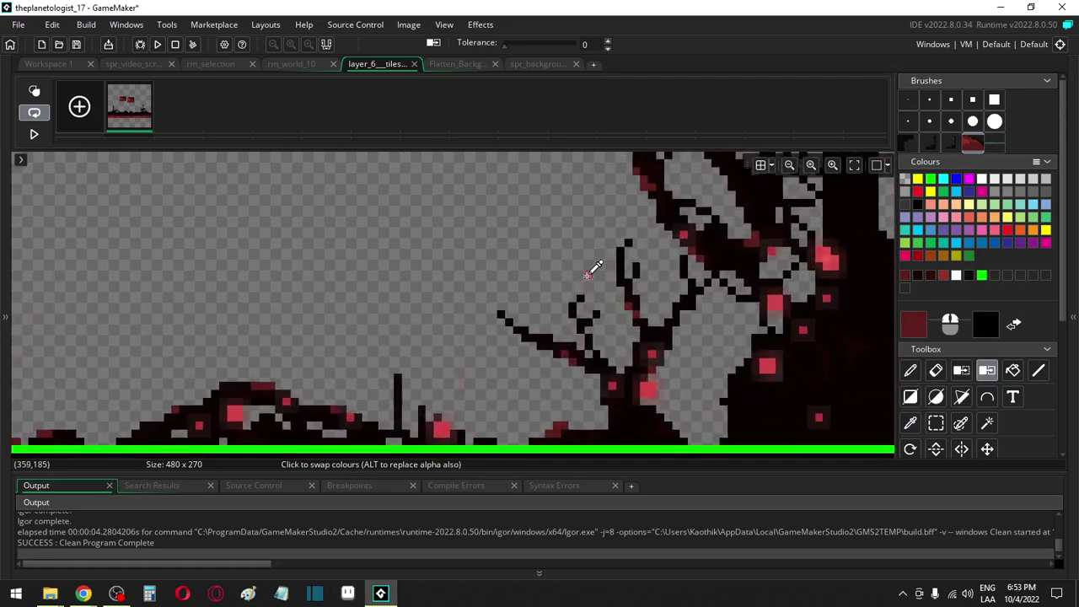
ctrl+scroll(588, 275, down, 4)
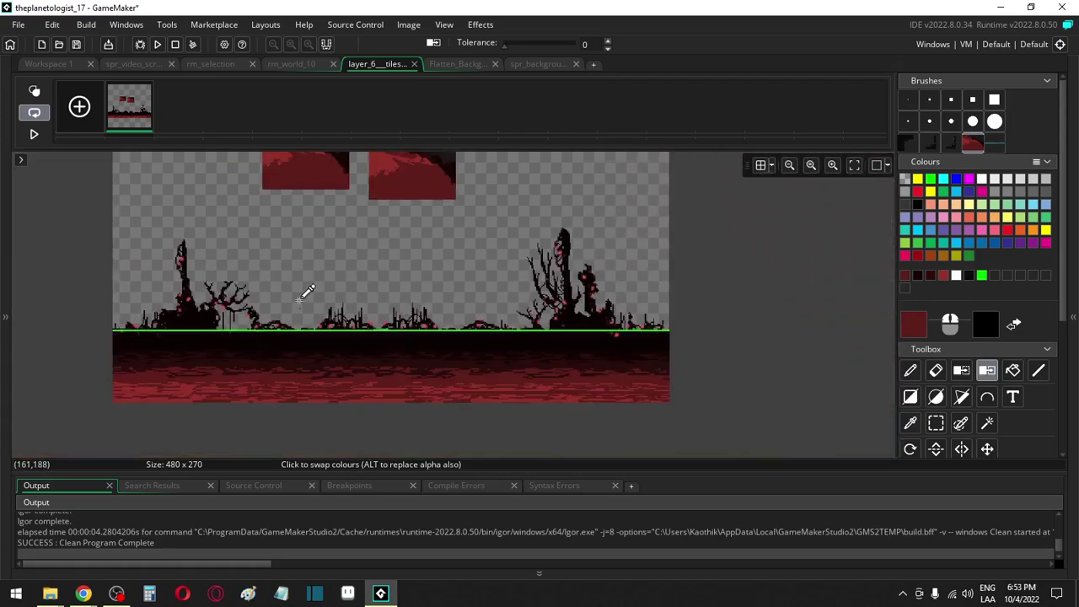
Select both red reference stamps above the scenery and delete them
key(s)
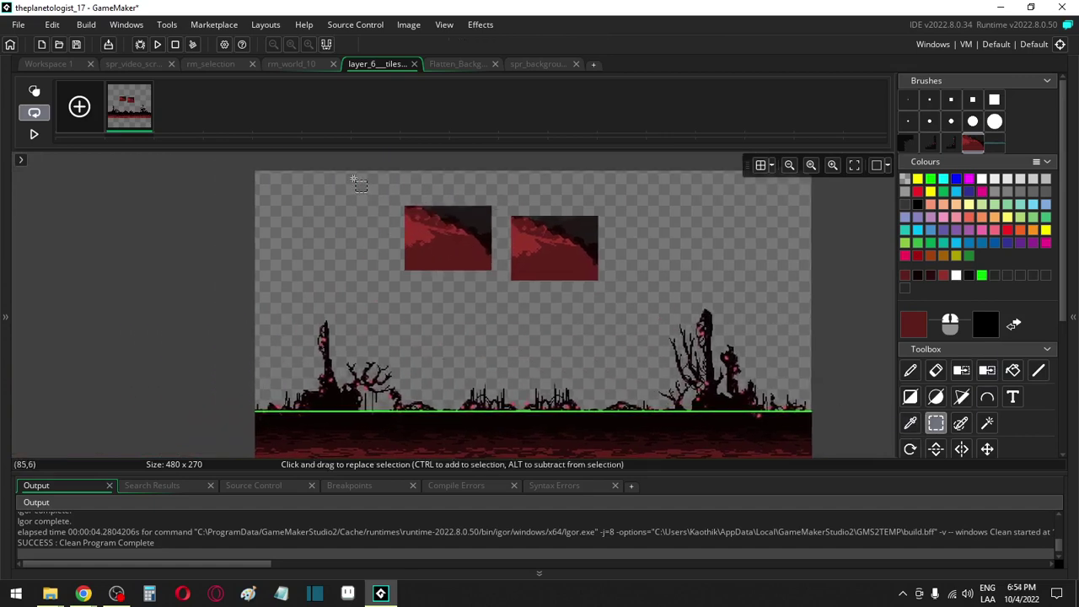
drag(353, 177, 620, 319)
key(Delete)
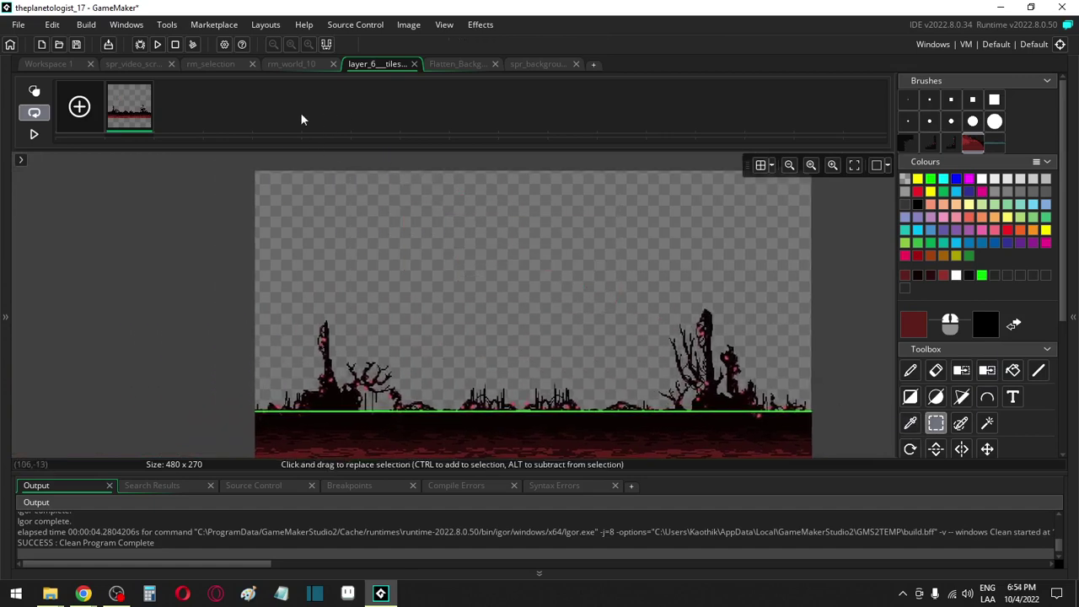
Place the Boss Room red floor sprite on the Assets_4 layer of rm_world_10, directly below the water at the room's left edge
click(293, 63)
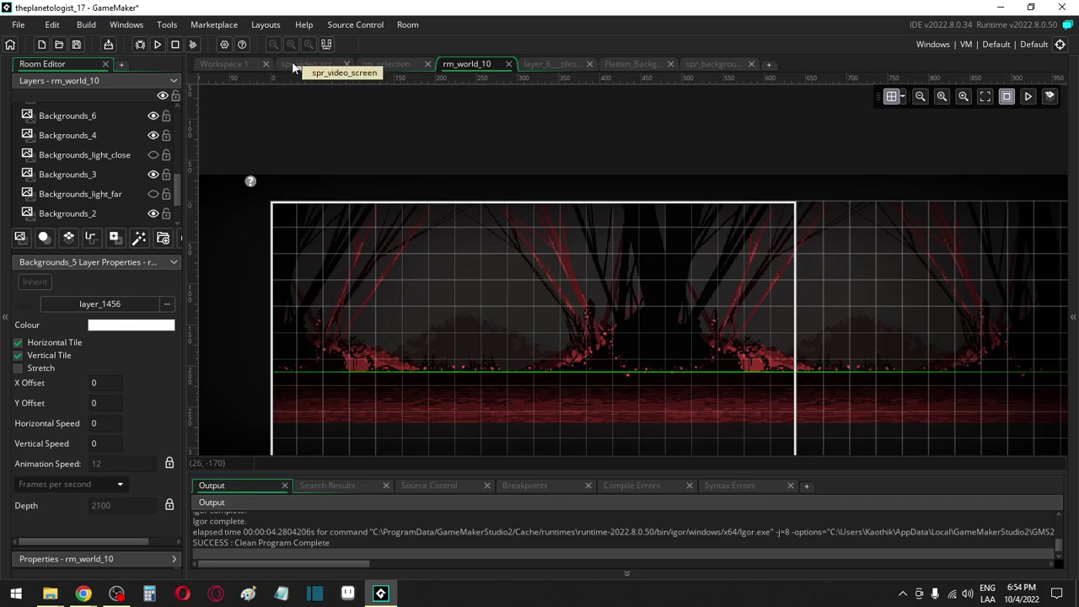
middle_drag(556, 308, 522, 185)
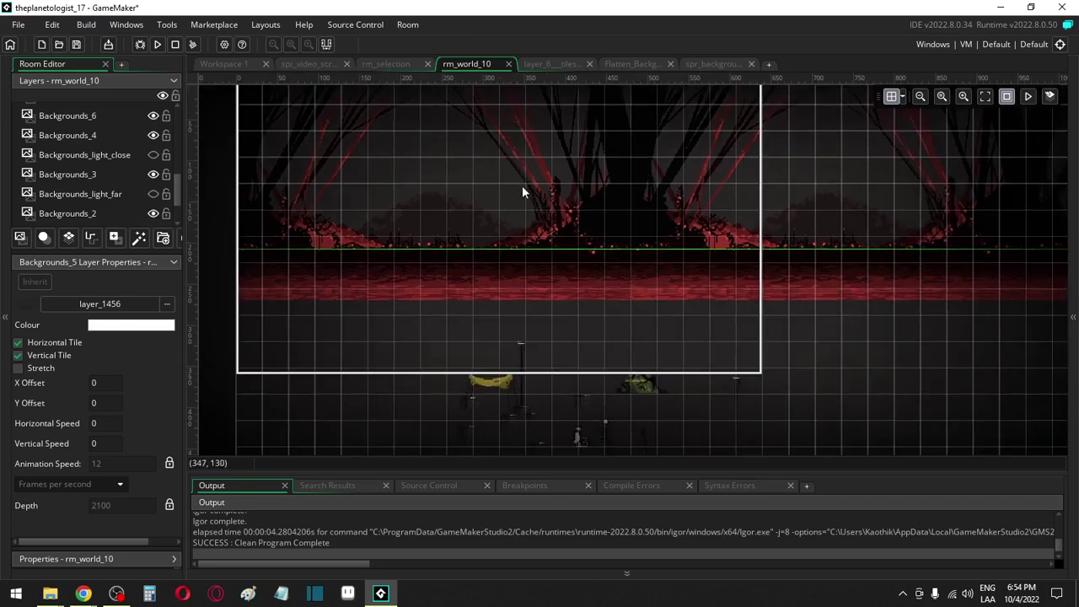
scroll(68, 177, up, 3)
click(74, 145)
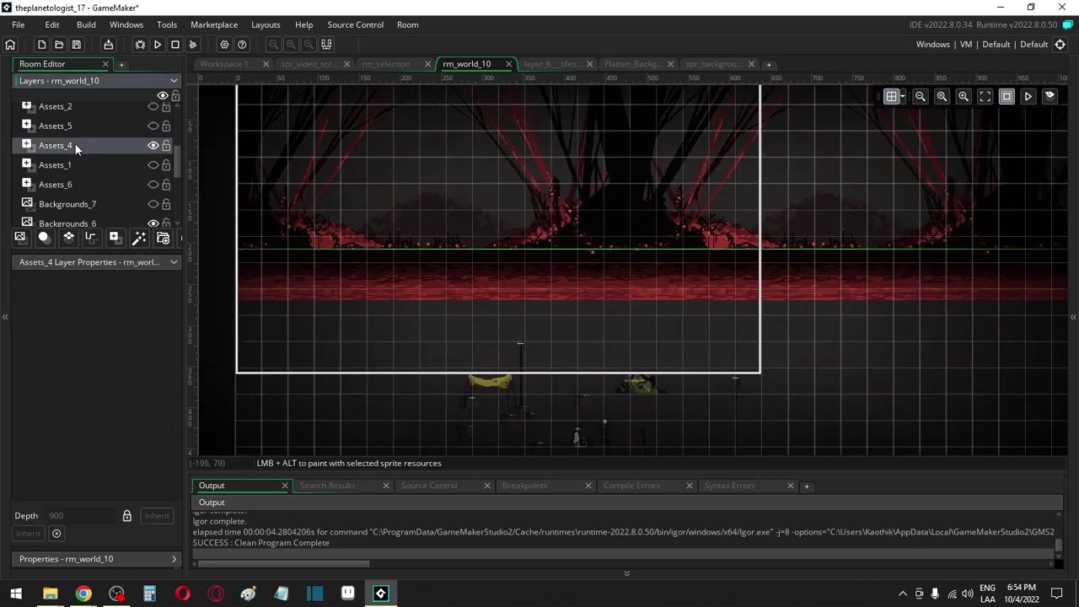
click(1072, 295)
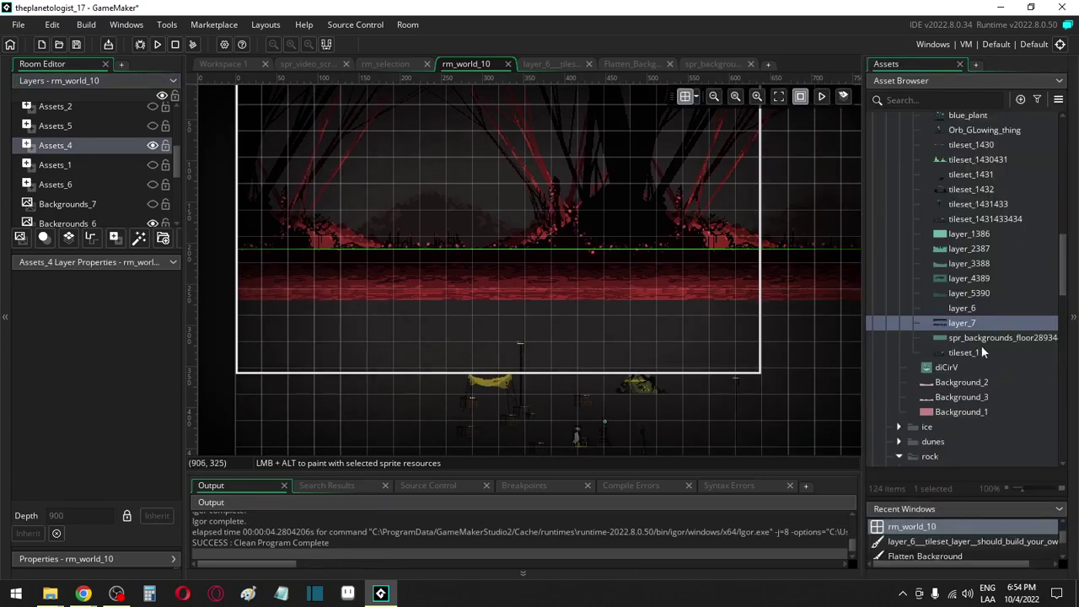
scroll(981, 352, down, 10)
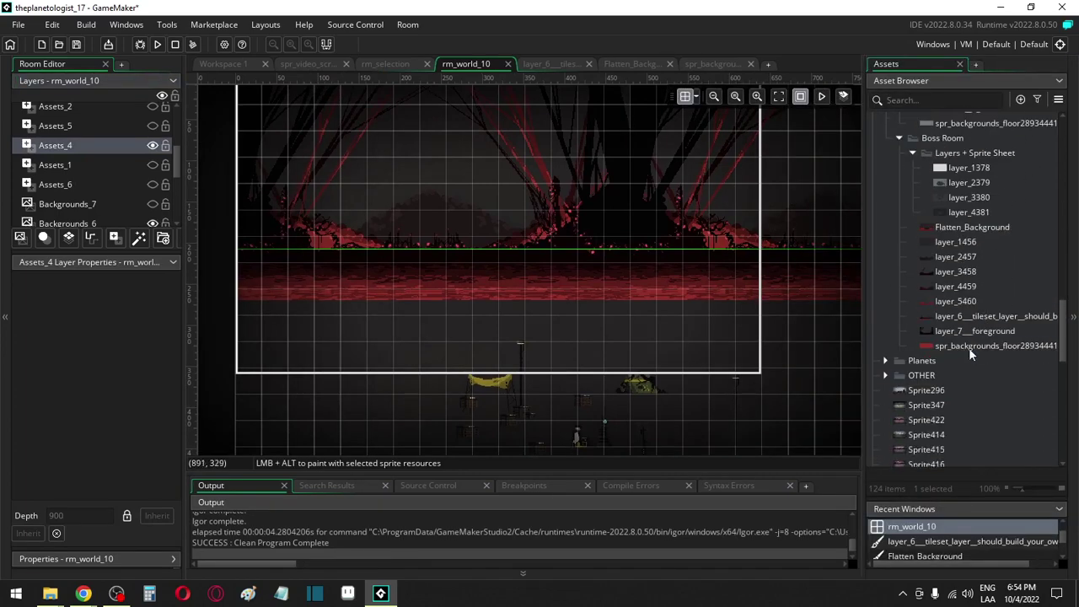
drag(969, 347, 240, 292)
ctrl+scroll(233, 316, up, 4)
ctrl+scroll(240, 291, down, 3)
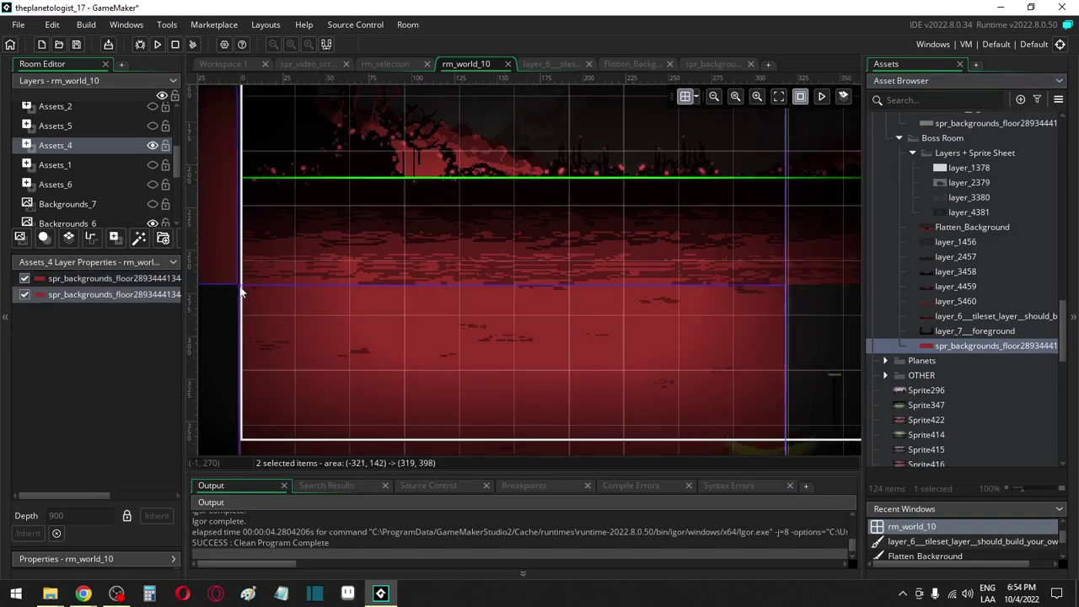
Paint adjoining copies of the red floor sprite in rows below the water, starting from the room's left edge
ctrl+scroll(240, 290, down, 3)
ctrl+click(277, 271)
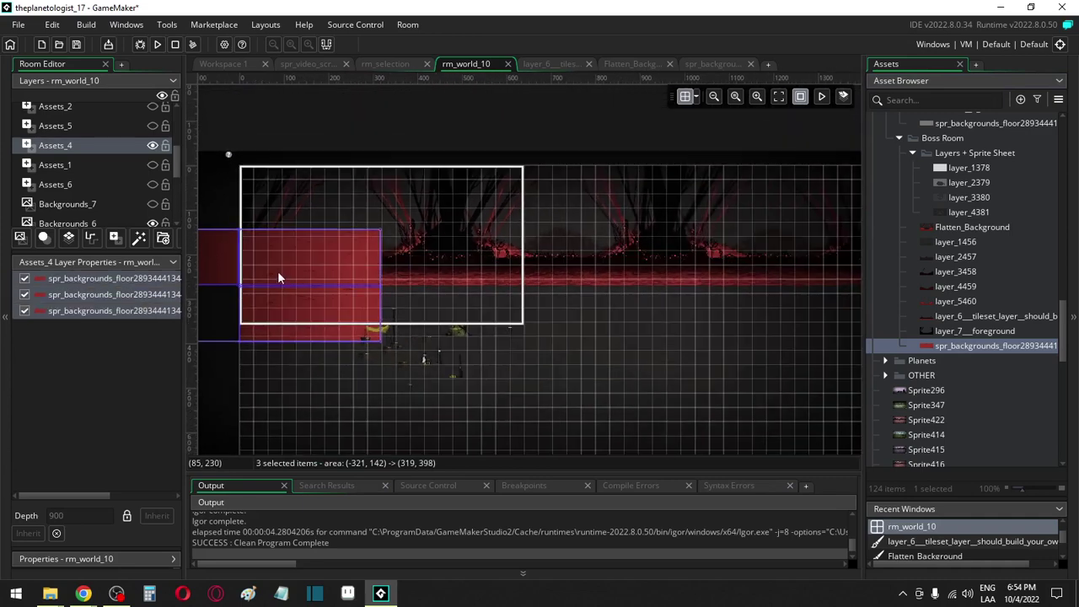
mouse_move(267, 354)
alt+mouse_down()
mouse_move(271, 423)
mouse_move(367, 439)
mouse_move(442, 390)
mouse_move(446, 331)
mouse_move(586, 334)
mouse_move(572, 430)
mouse_move(477, 393)
mouse_move(604, 327)
mouse_move(655, 370)
mouse_move(626, 429)
mouse_move(669, 420)
mouse_move(556, 372)
mouse_move(665, 311)
mouse_move(719, 428)
mouse_move(734, 331)
mouse_move(684, 329)
mouse_move(618, 375)
mouse_move(383, 386)
mouse_move(380, 461)
mouse_move(612, 449)
mouse_move(698, 415)
mouse_move(696, 365)
mouse_move(496, 311)
alt+mouse_up()
scroll(572, 426, right, 3)
scroll(668, 417, right, 3)
scroll(733, 328, right, 3)
scroll(694, 333, right, 4)
scroll(695, 369, right, 4)
scroll(695, 369, right, 1)
shift+click(737, 432)
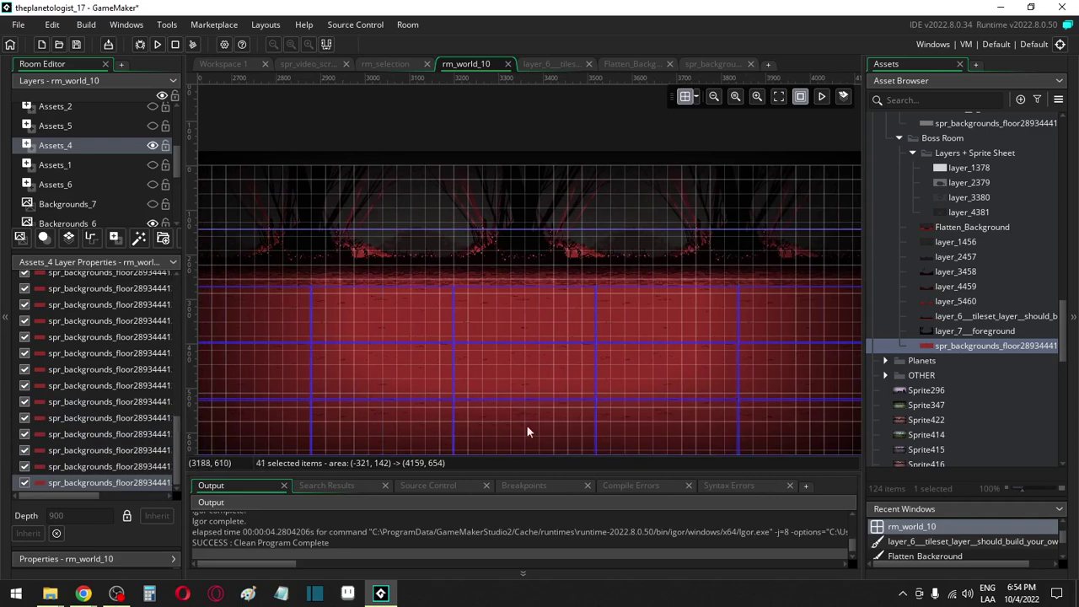
Extend the rows of red floor copies towards the room's far end, to about x 5119
scroll(620, 392, right, 5)
shift+click(743, 322)
shift+click(784, 404)
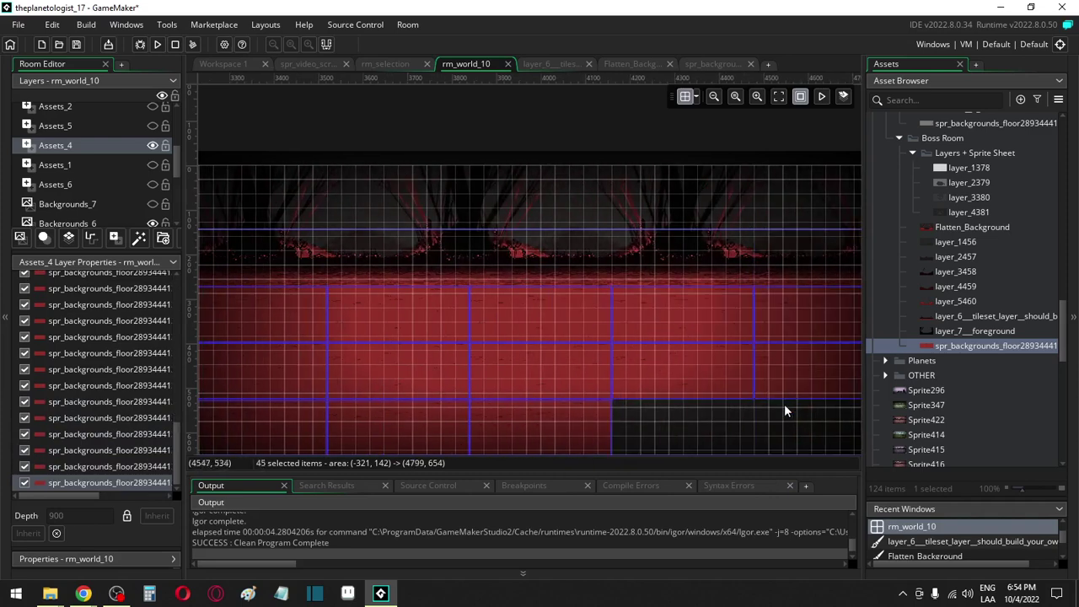
scroll(718, 419, right, 5)
shift+click(700, 412)
shift+click(674, 371)
shift+click(655, 306)
Delete the stray floor copies covering the scenery at the room's start and outside its left edge
scroll(294, 418, left, 20)
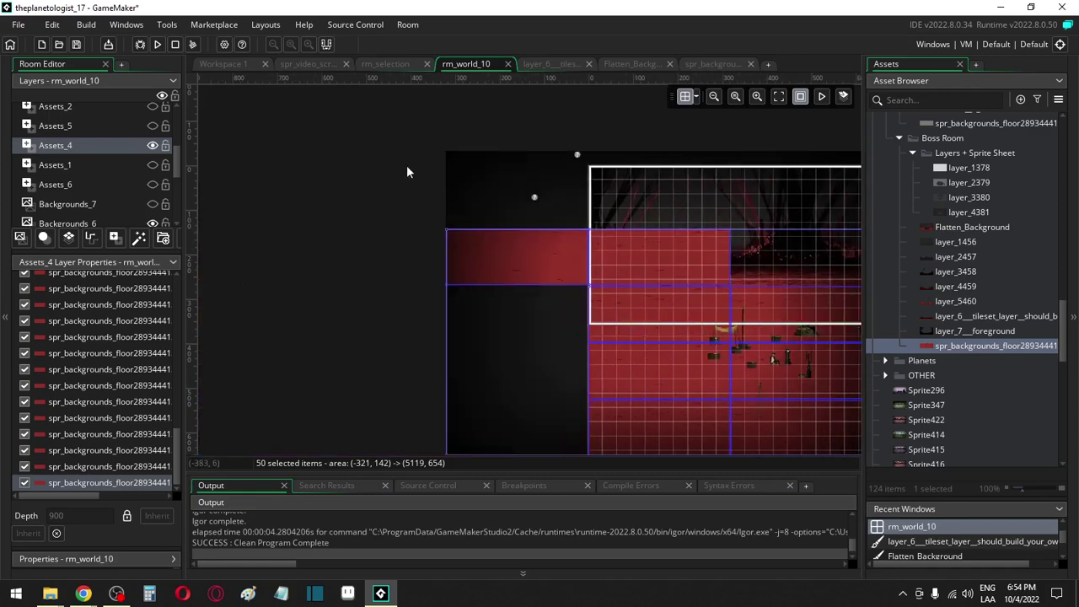
click(627, 217)
click(655, 247)
key(Delete)
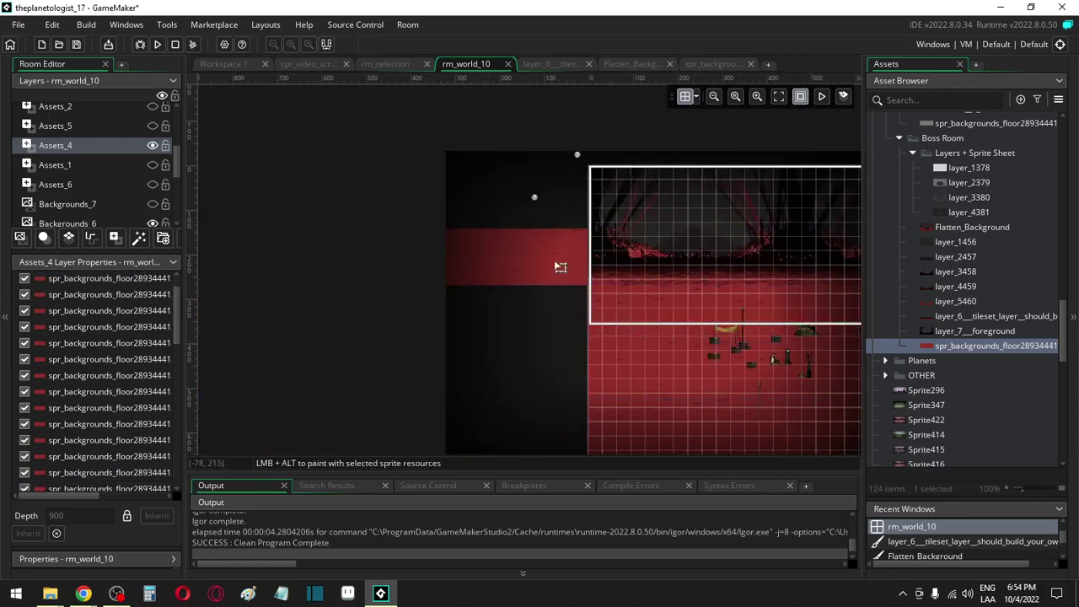
scroll(476, 222, left, 4)
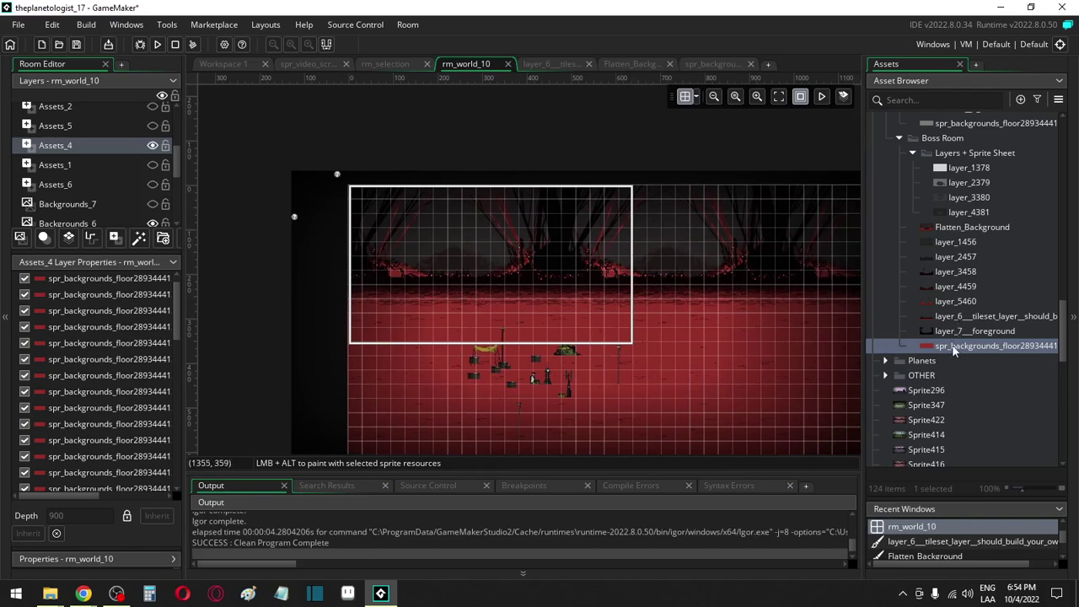
Compare the Backgrounds_5, Background and Backgrounds_1 layers, toggling the visibility of Backgrounds_1, and examine the repeating scenery near the room's start
scroll(66, 189, down, 5)
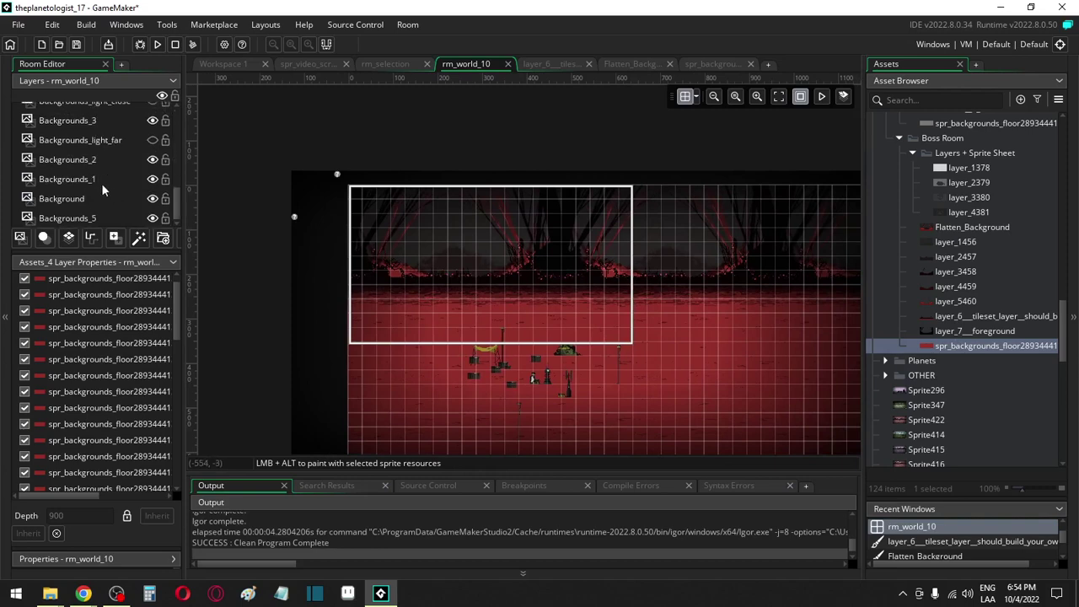
click(73, 218)
click(91, 200)
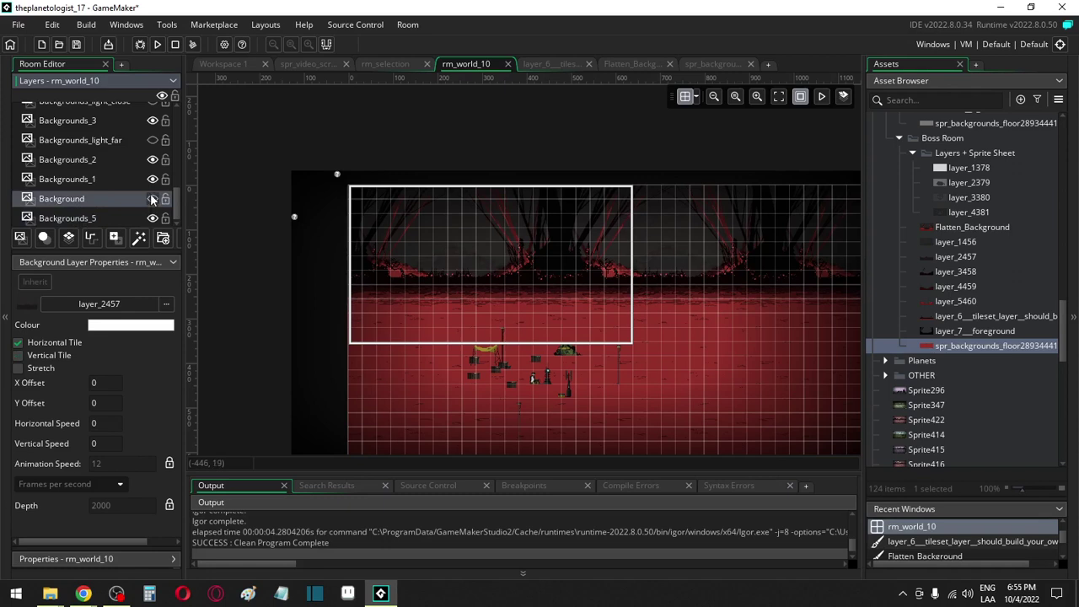
click(98, 179)
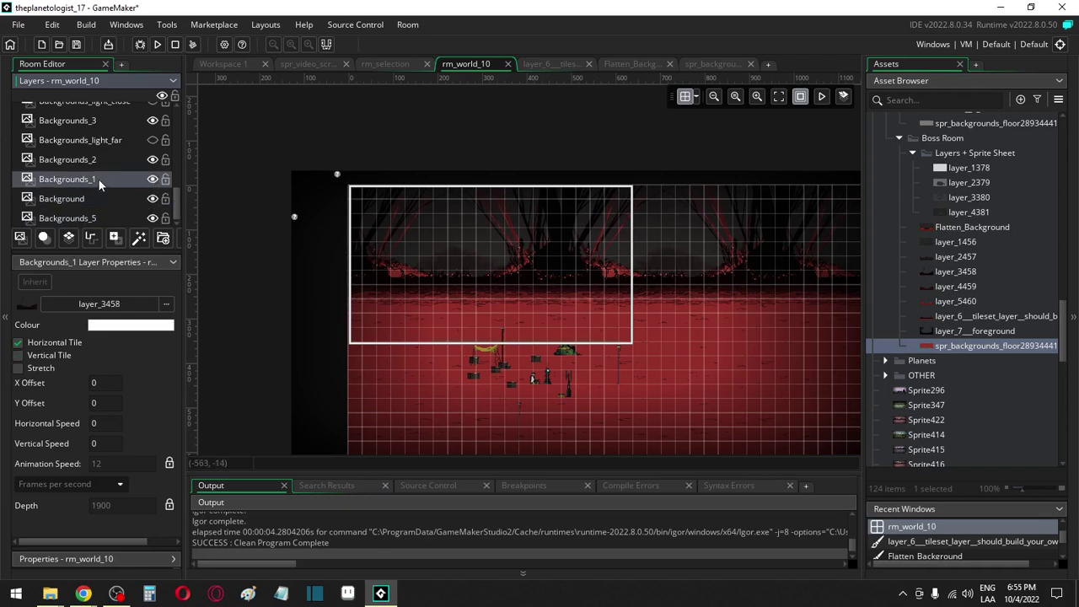
click(152, 180)
click(152, 180)
click(152, 179)
click(151, 179)
click(80, 198)
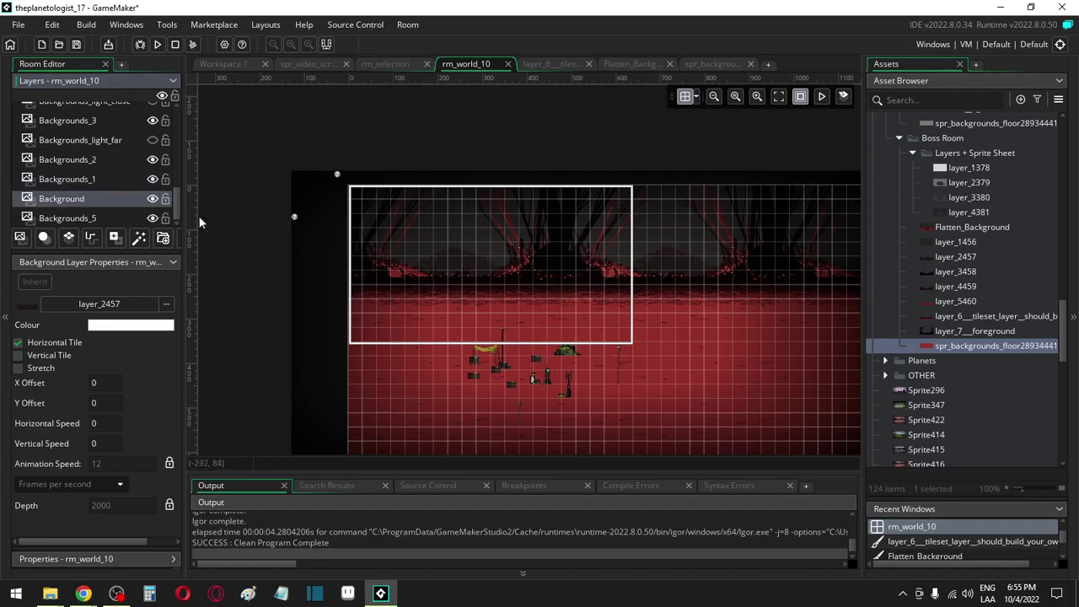
ctrl+scroll(464, 224, up, 4)
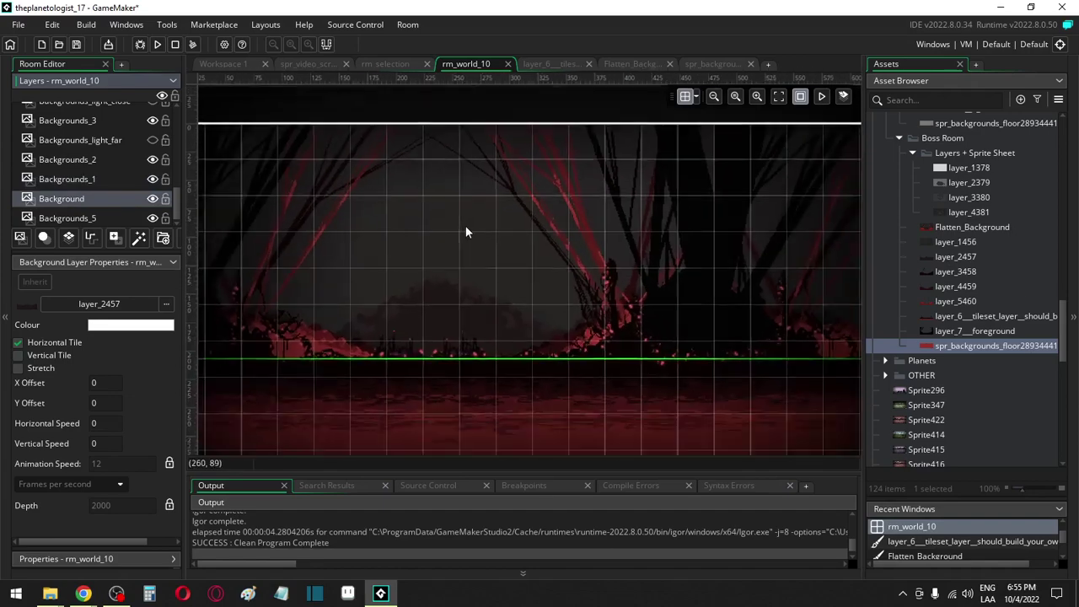
ctrl+scroll(465, 225, down, 1)
Look through the Boss Room sprites layer_2457, layer_3458, layer_4459 and layer_5460 to compare the ground height at their side edges
click(941, 302)
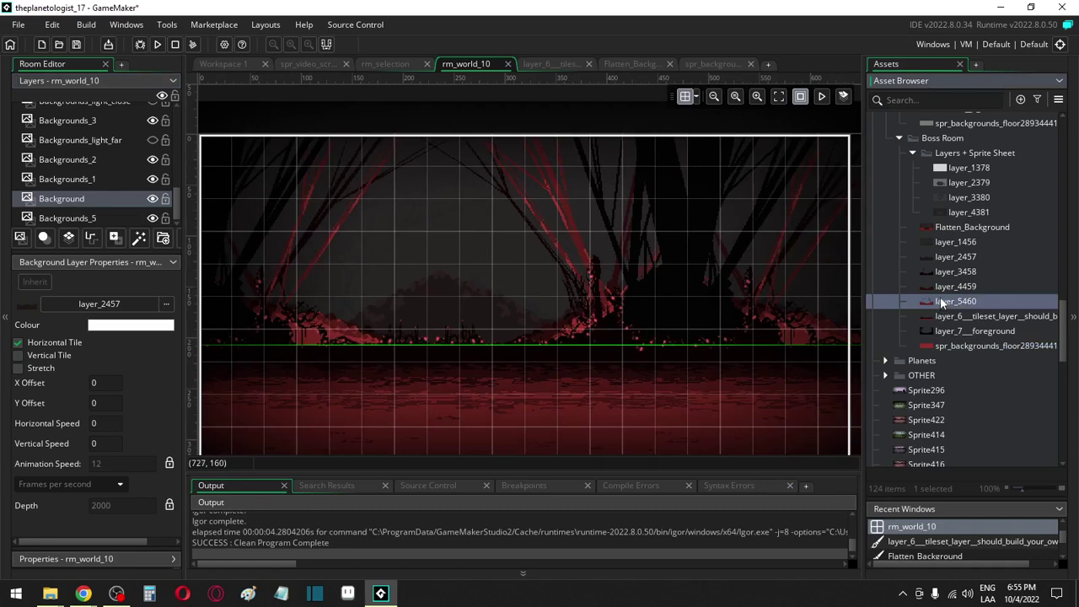
click(956, 230)
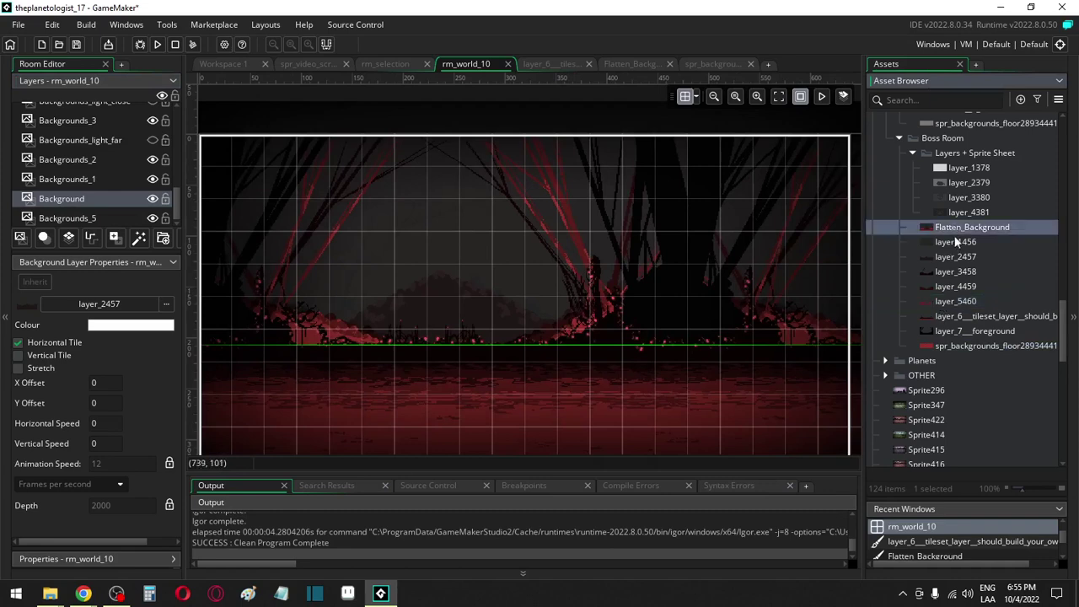
double_click(953, 257)
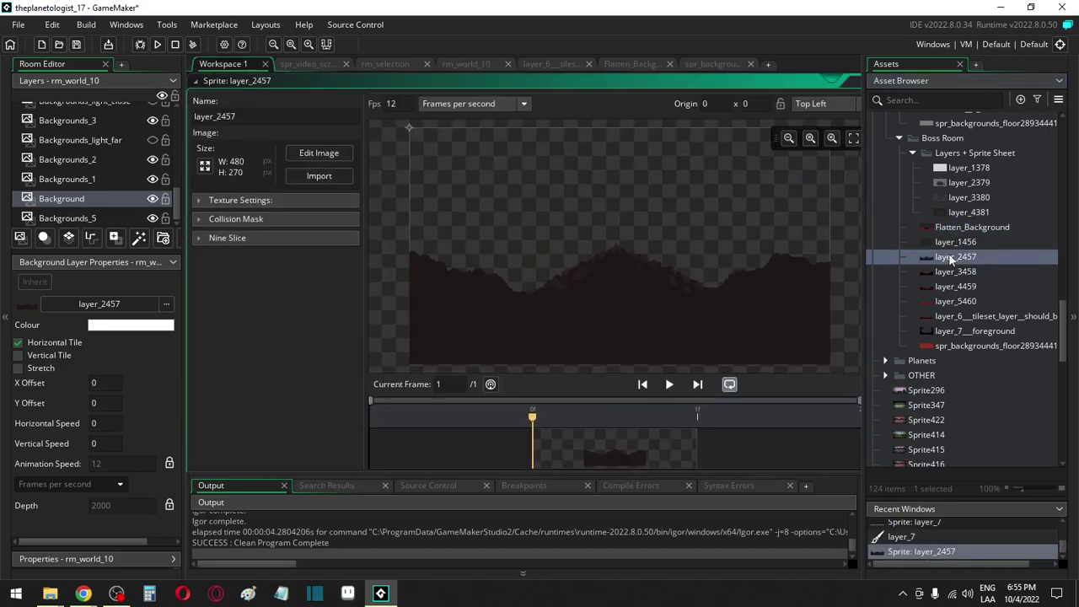
double_click(953, 272)
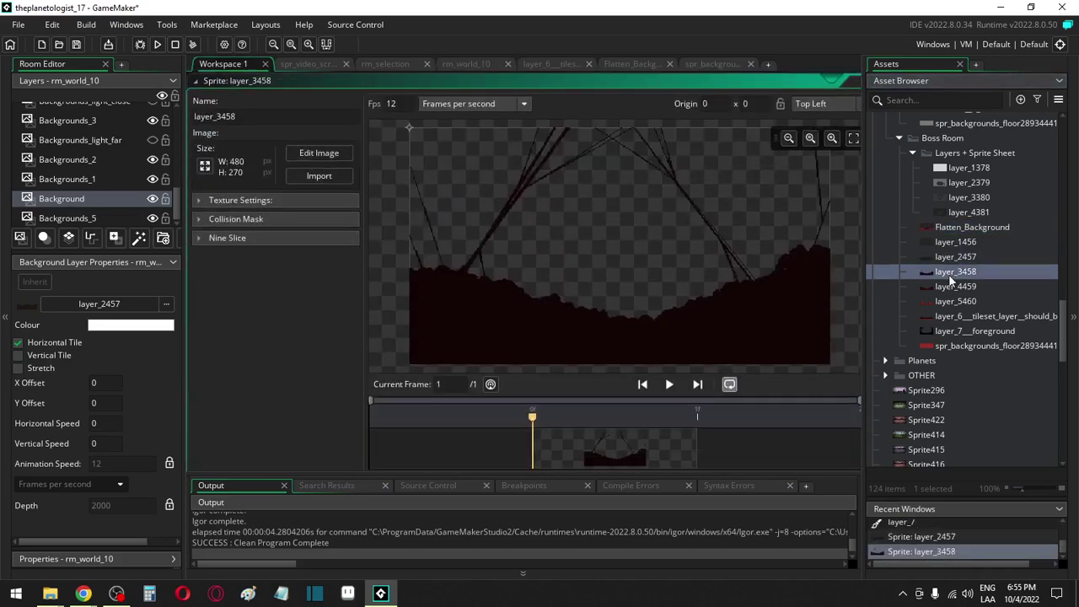
double_click(953, 286)
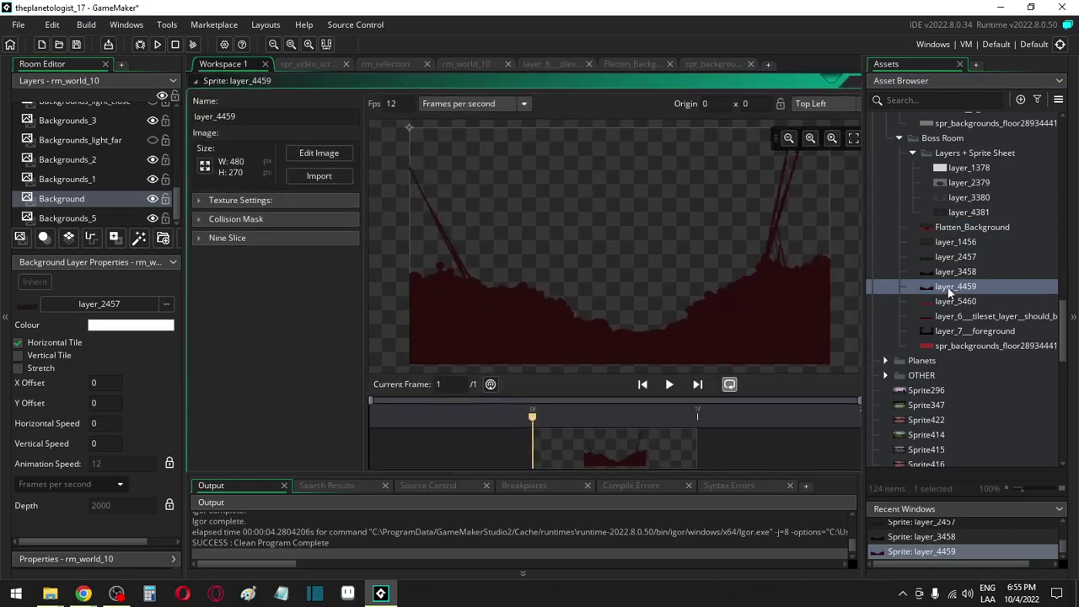
double_click(945, 301)
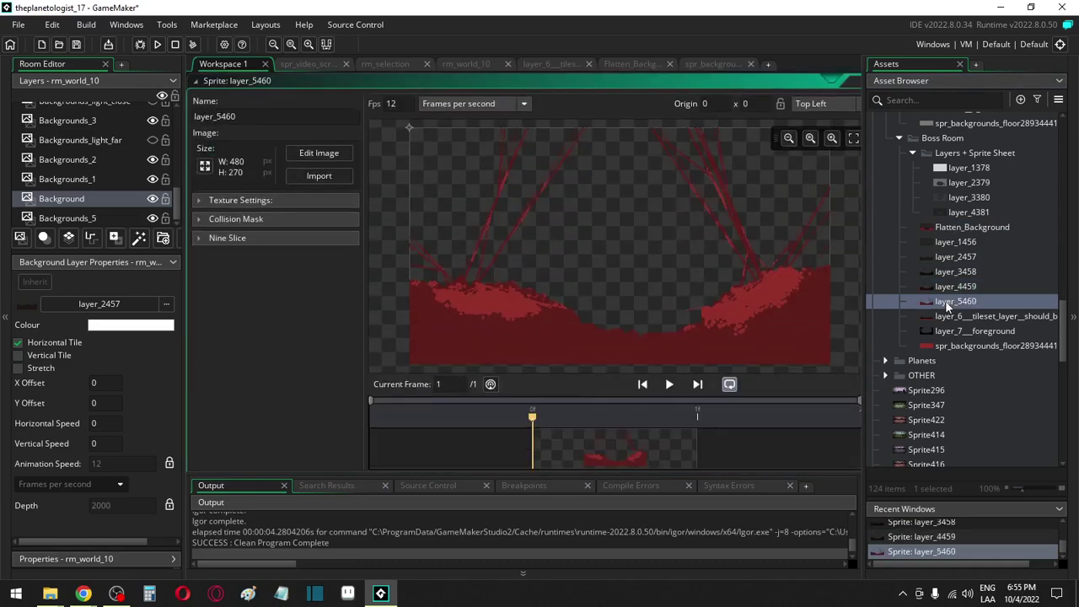
Delete Layer 1 with the green guide line from the layer_6 tileset sprite's image and save the project
double_click(950, 317)
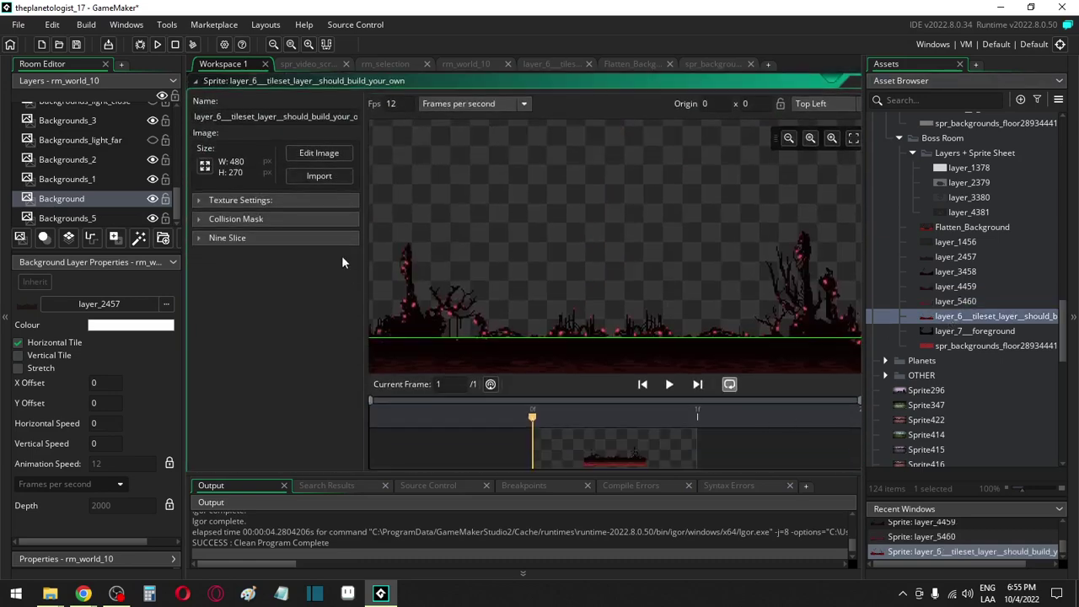
click(317, 154)
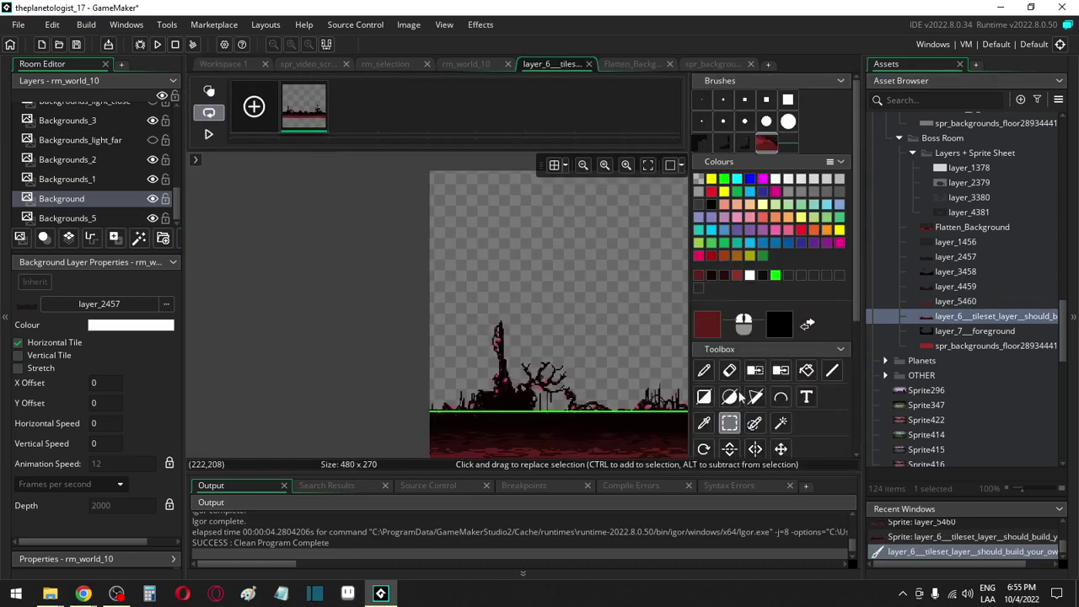
scroll(785, 419, down, 1)
click(765, 401)
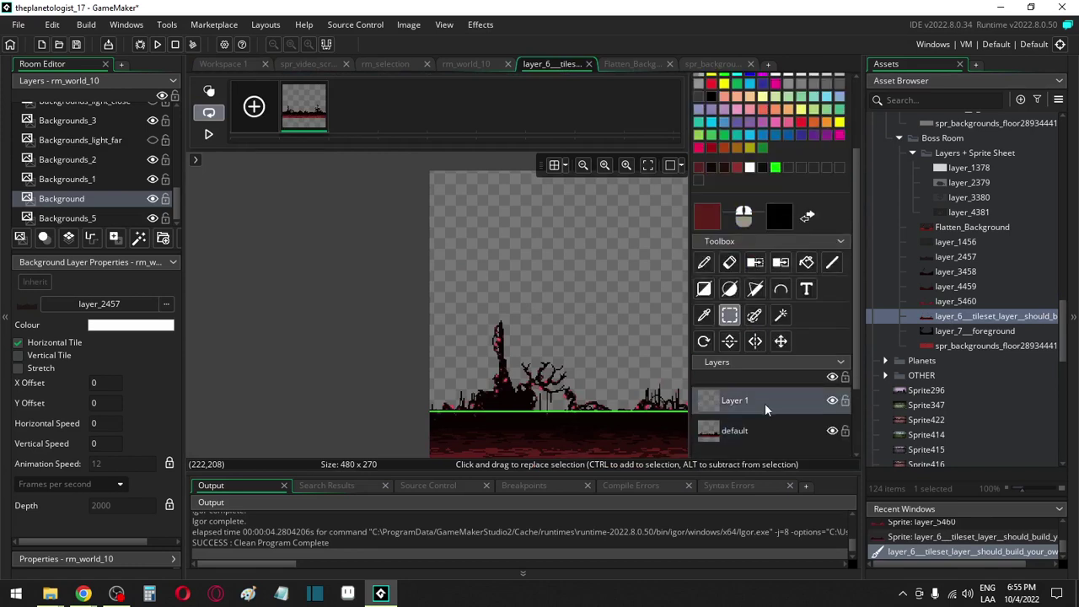
key(Delete)
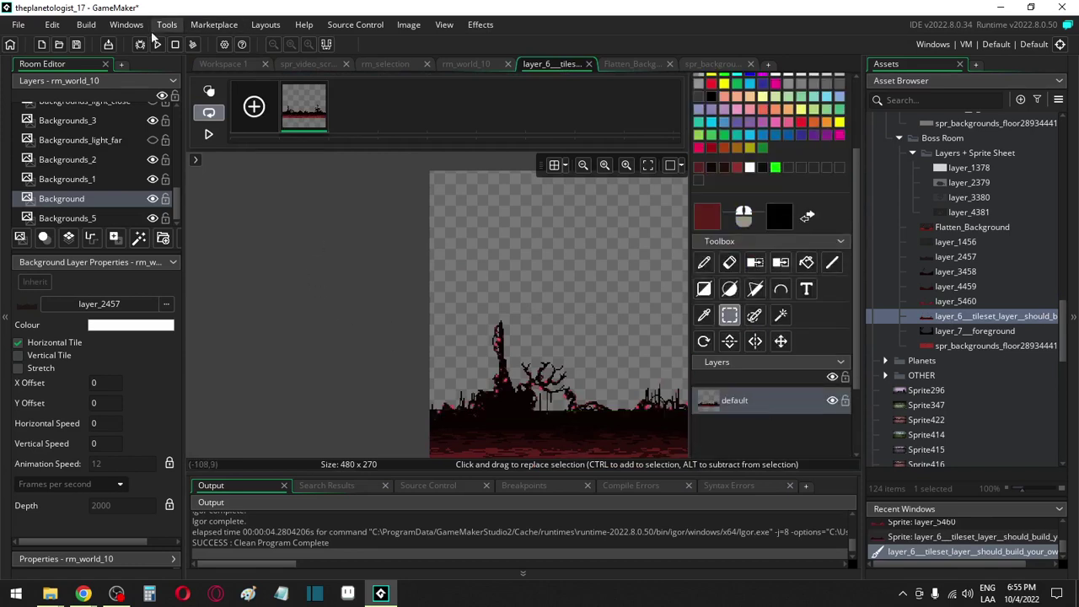
click(75, 43)
Open the image of the layer_5460 sprite for editing in an enlarged workspace and add a new layer above default
double_click(939, 304)
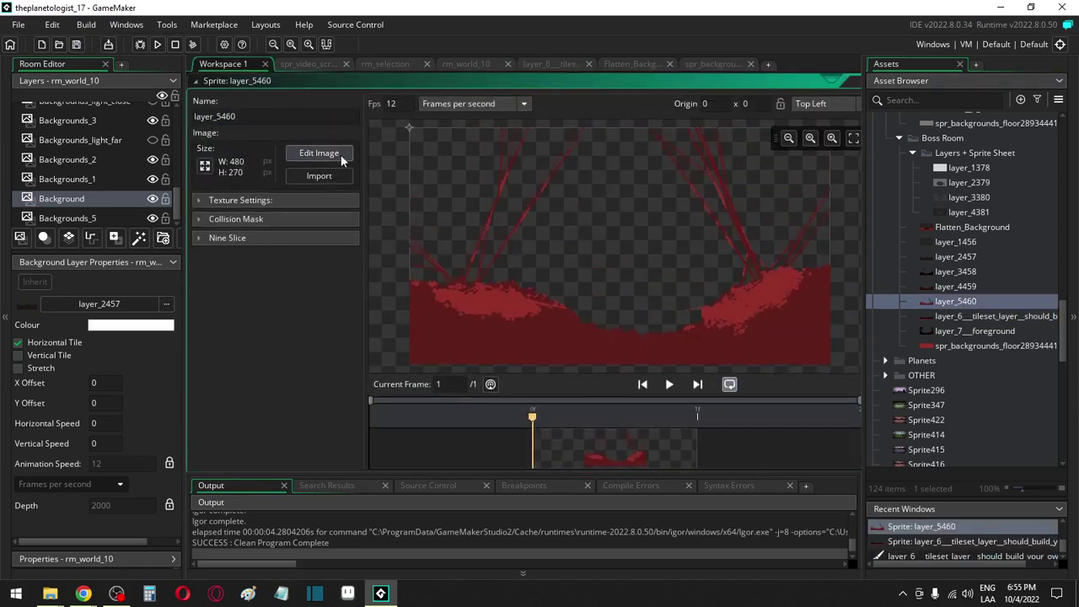
click(340, 157)
ctrl+scroll(391, 278, down, 3)
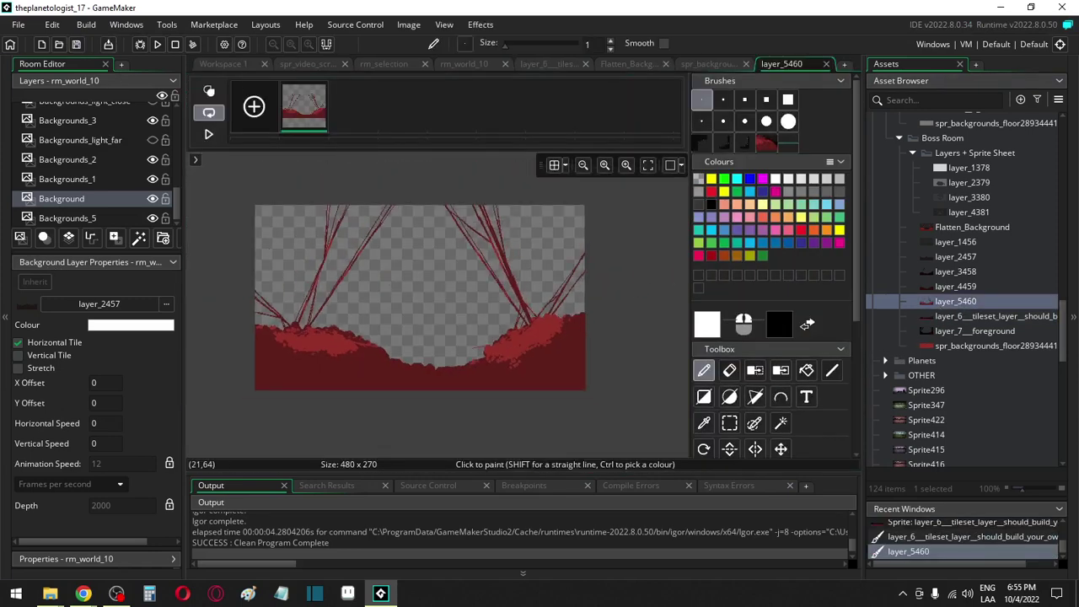
click(327, 44)
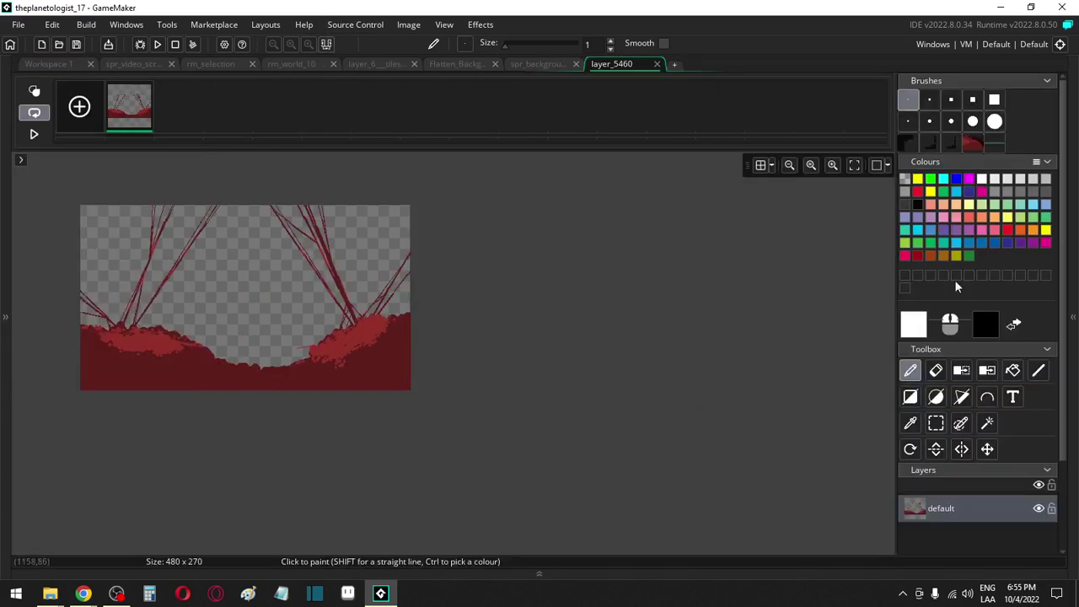
right_click(985, 514)
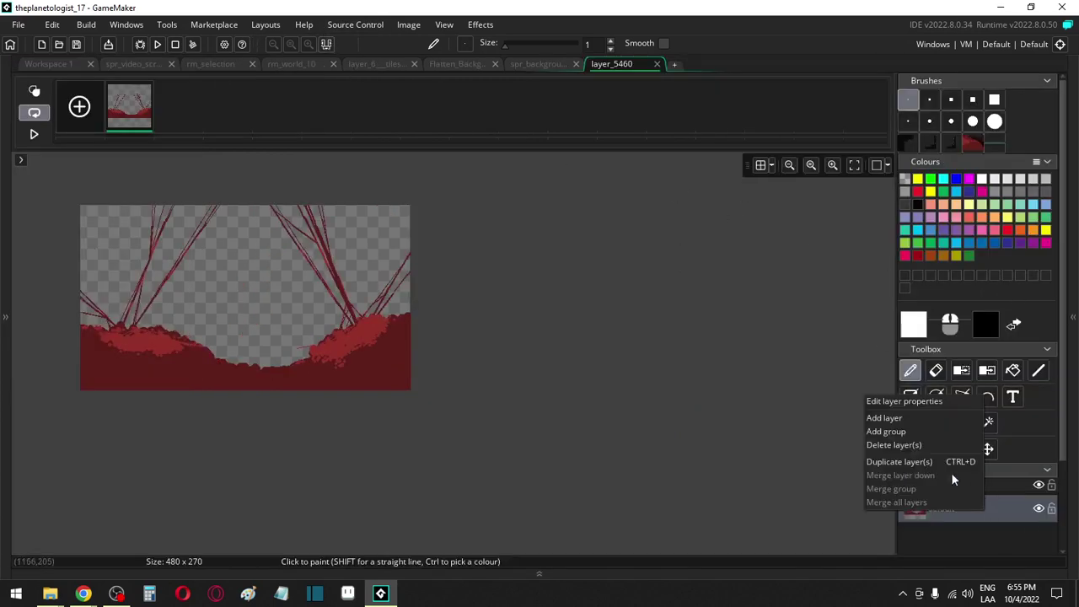
click(921, 422)
middle_drag(355, 344, 522, 364)
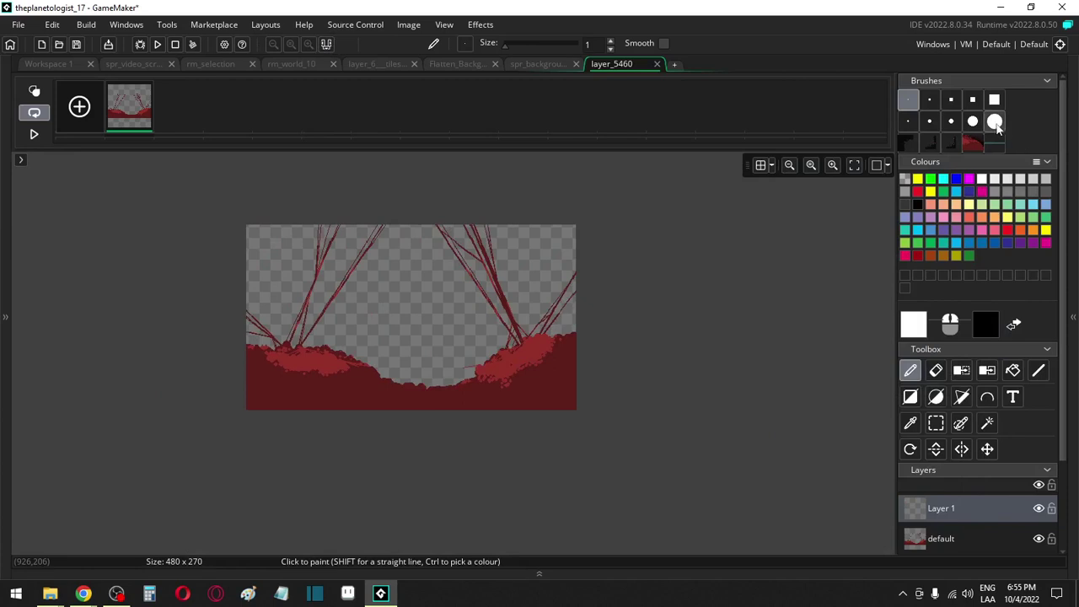
Draw a thin green horizontal guide line across the image on Layer 1, level with the ground at its left edge
click(929, 180)
click(1037, 371)
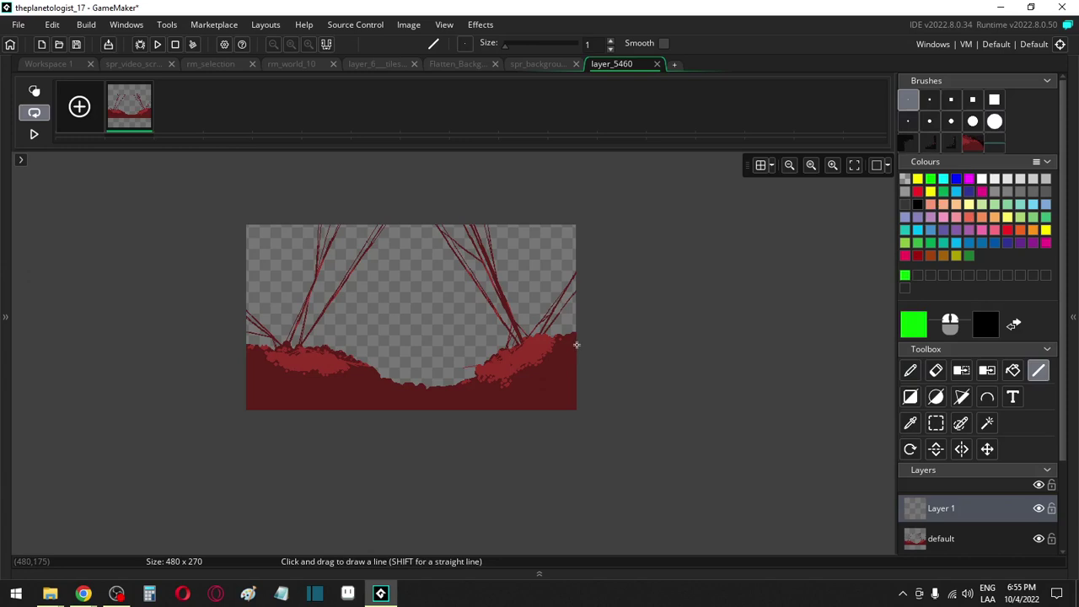
mouse_move(572, 343)
mouse_down()
mouse_move(149, 371)
mouse_move(145, 356)
mouse_move(226, 336)
mouse_move(907, 330)
mouse_move(645, 337)
mouse_up()
scroll(144, 356, up, 2)
scroll(207, 349, up, 1)
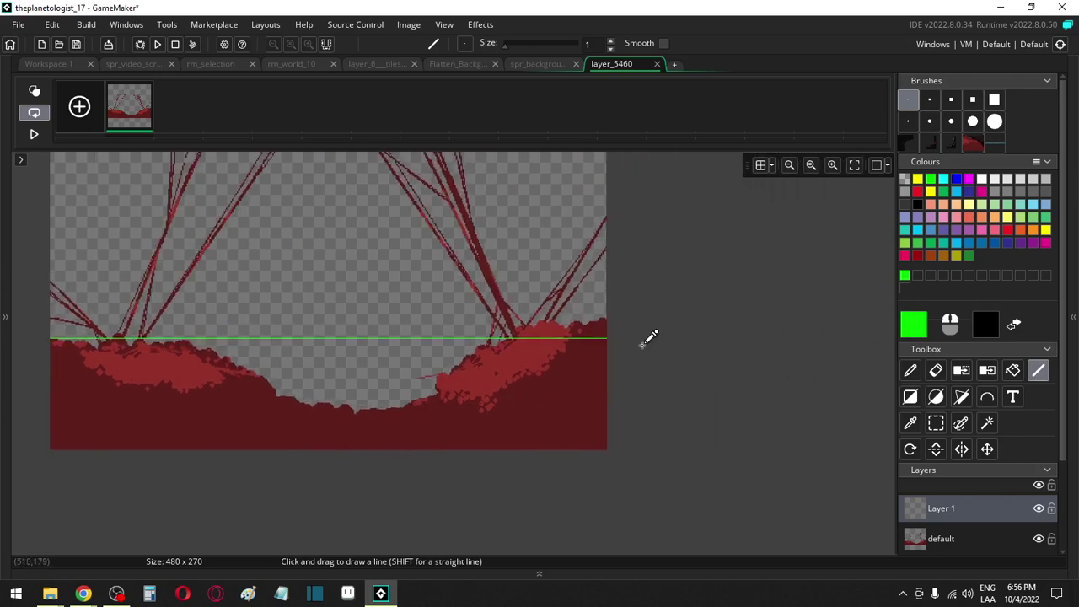
scroll(646, 337, up, 3)
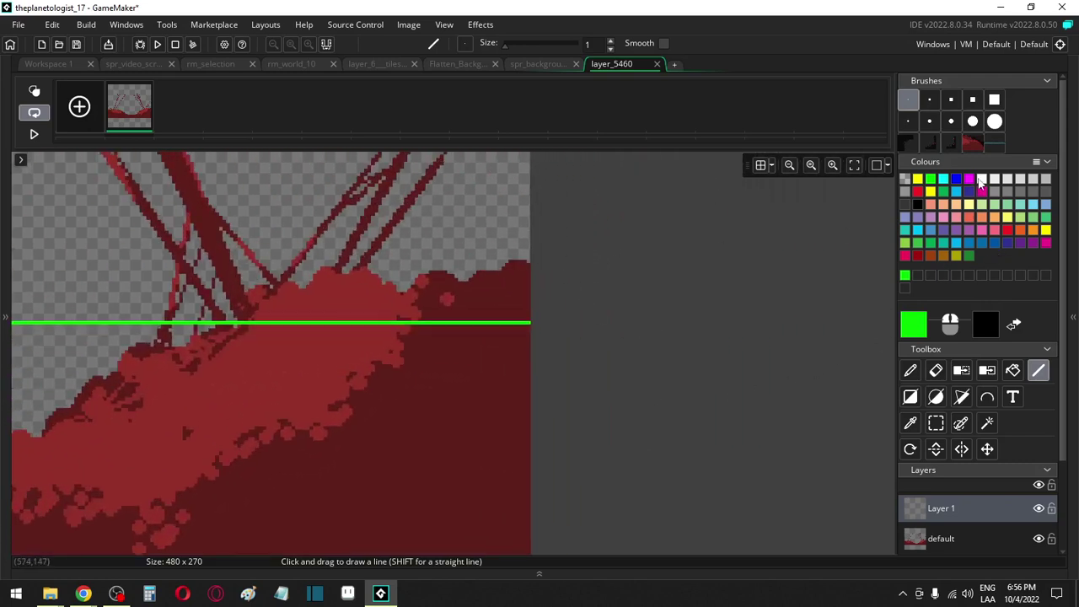
Erase the ground rising above the guide line at the image's right edge on the default layer, using a size 5 round brush
click(929, 120)
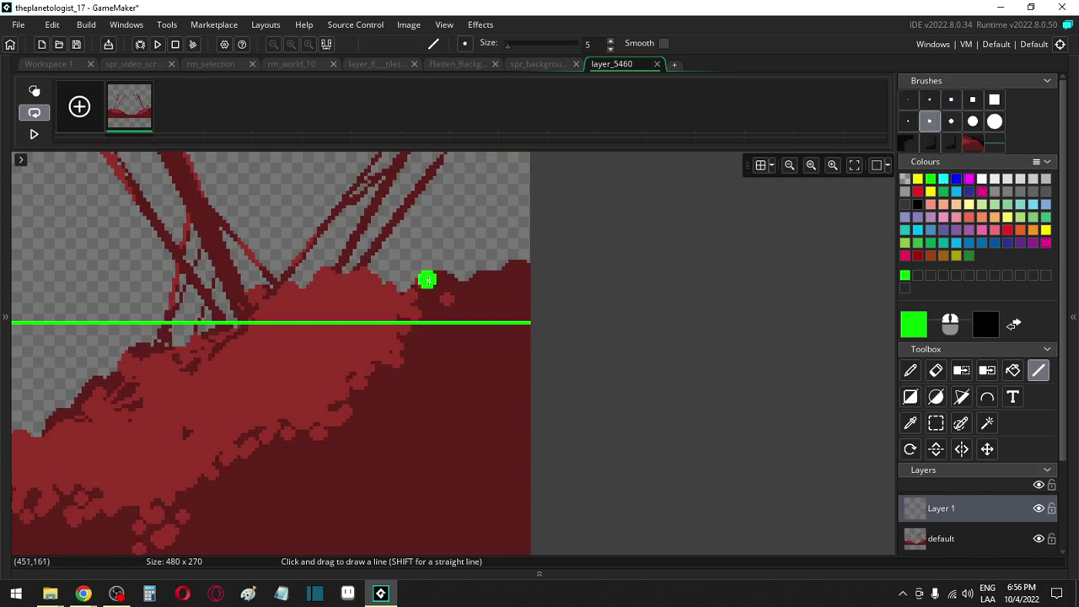
right_click(905, 179)
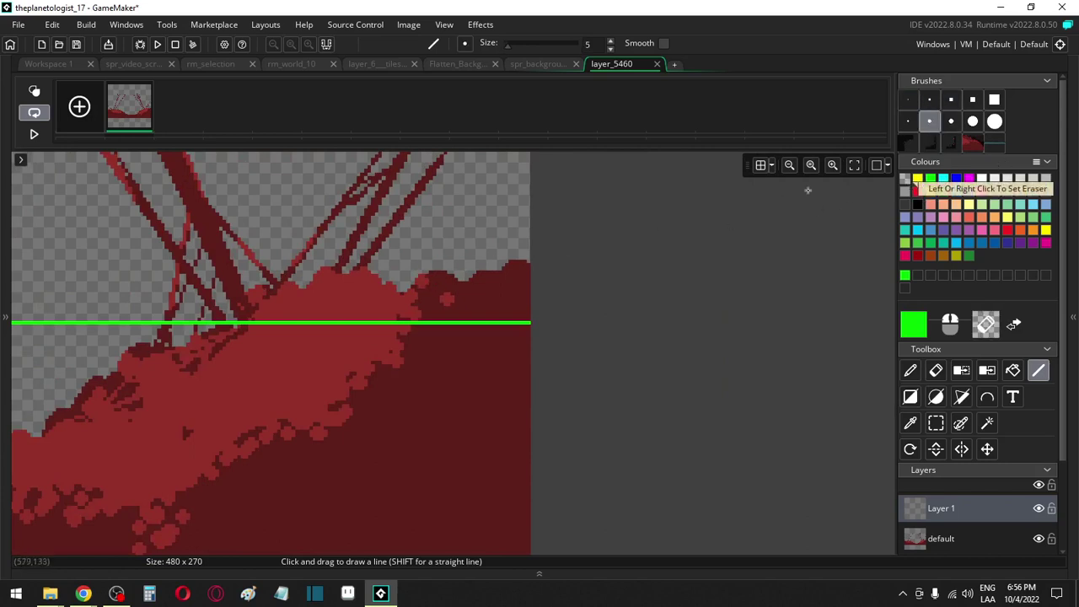
key(e)
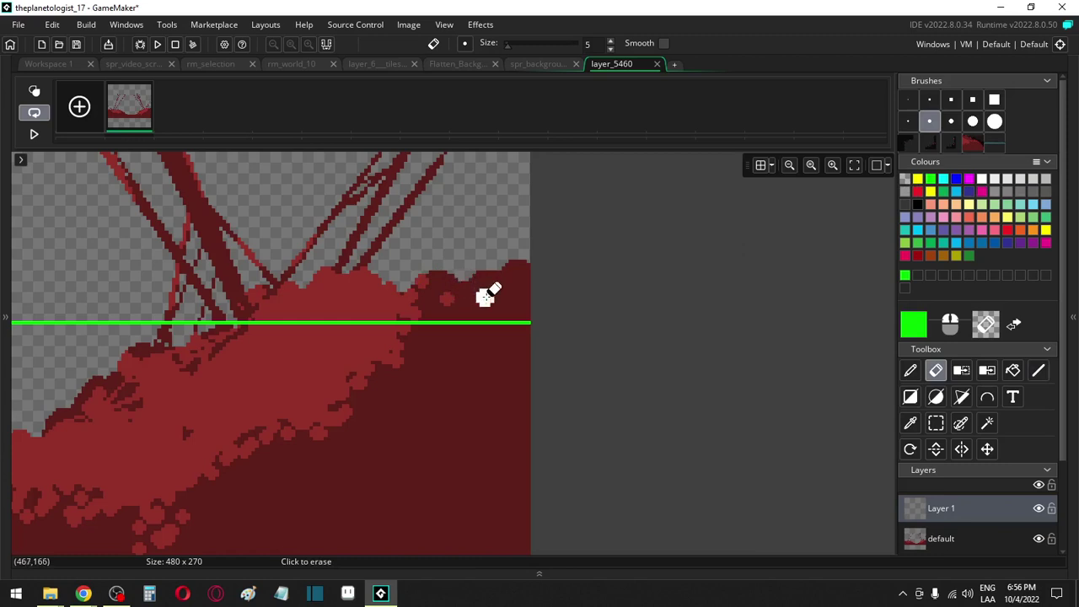
key(l)
click(939, 543)
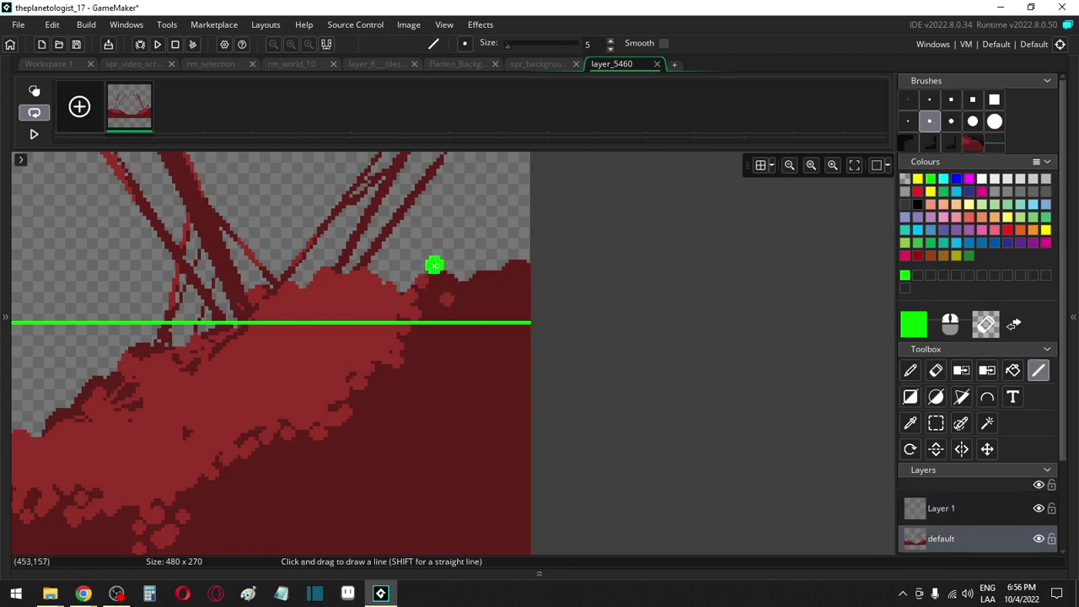
key(e)
mouse_move(463, 291)
mouse_down()
mouse_move(484, 314)
mouse_move(467, 297)
mouse_move(522, 315)
mouse_move(510, 313)
mouse_move(500, 282)
mouse_move(473, 319)
mouse_move(491, 334)
mouse_move(513, 312)
mouse_move(511, 283)
mouse_move(525, 301)
mouse_move(542, 274)
mouse_move(501, 270)
mouse_up()
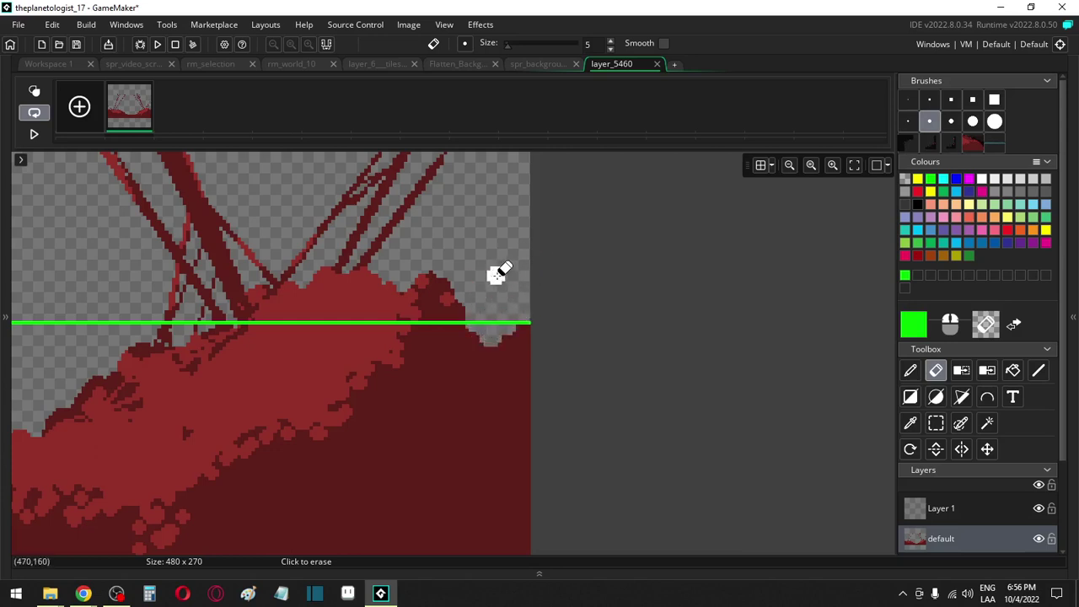
Examine the ground at both side edges of layer_5460 against the green guide line
key(l)
shift+scroll(499, 315, right, 1)
shift+scroll(505, 315, left, 15)
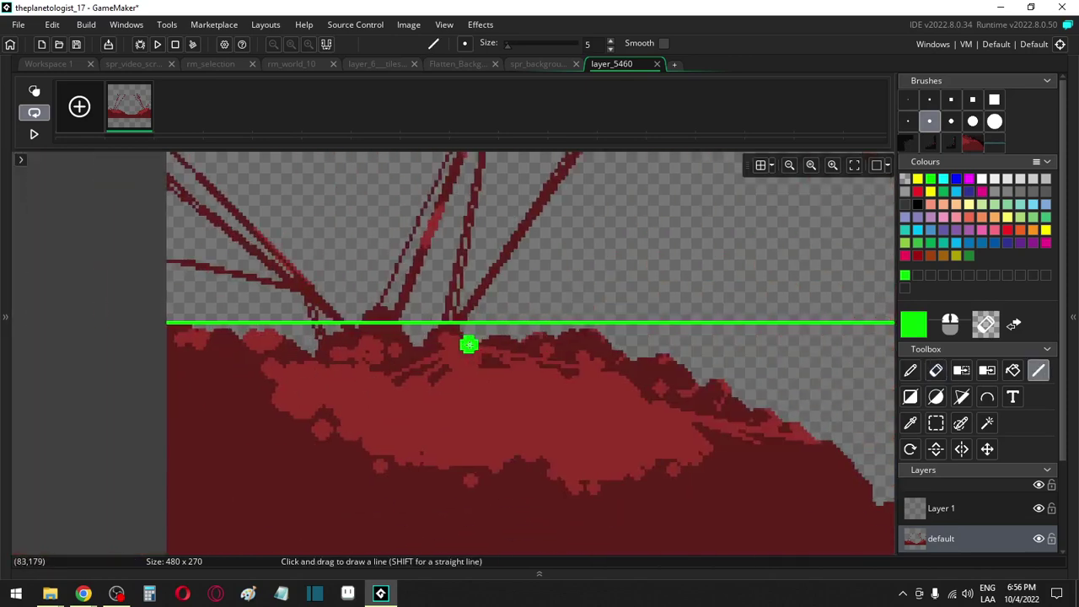
shift+scroll(515, 304, right, 6)
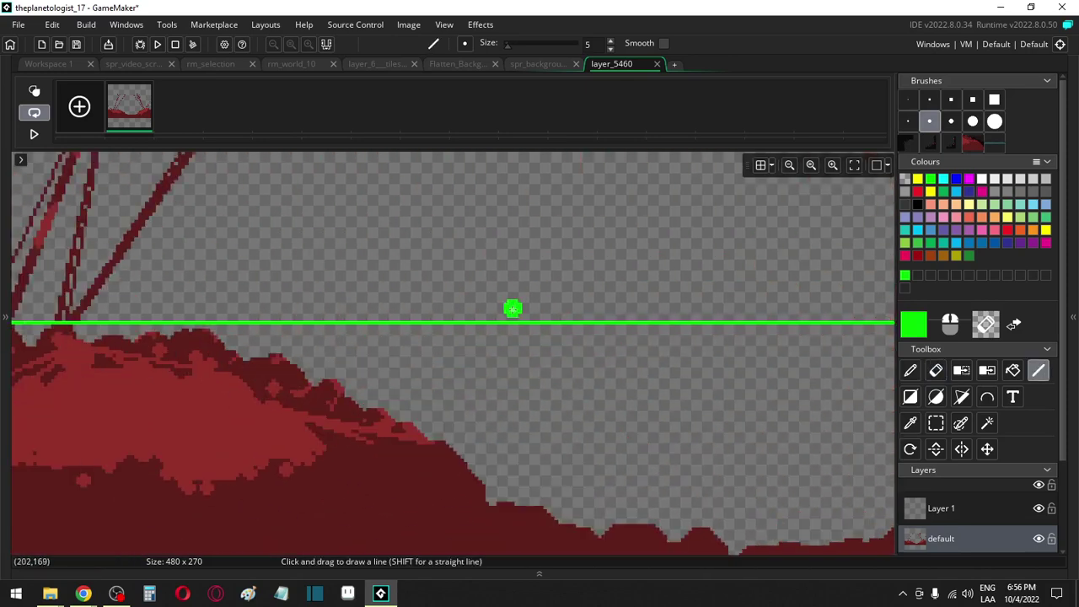
ctrl+scroll(514, 309, down, 5)
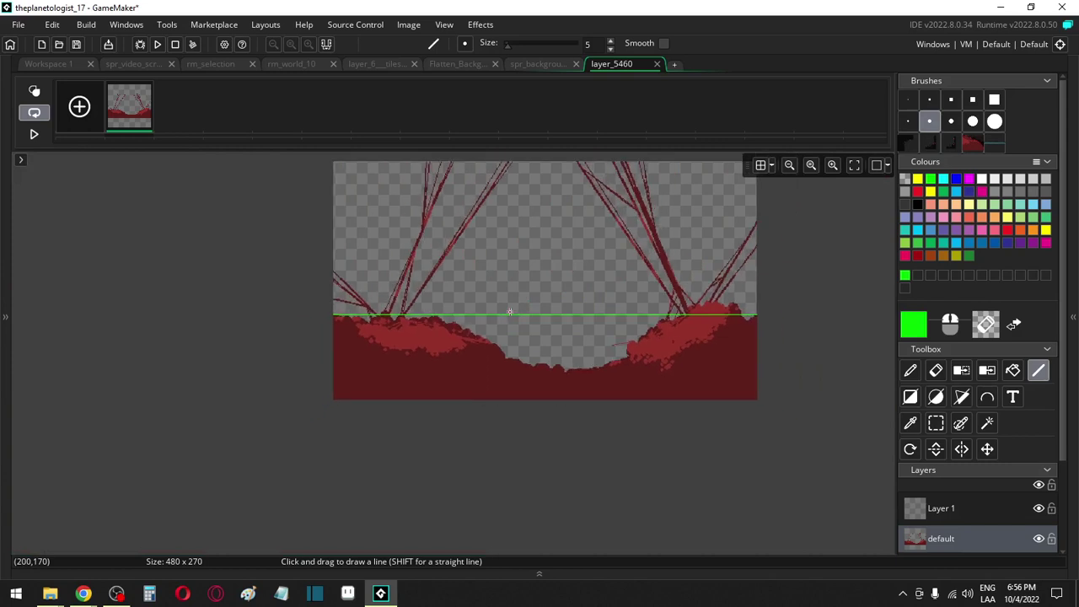
middle_drag(516, 299, 473, 346)
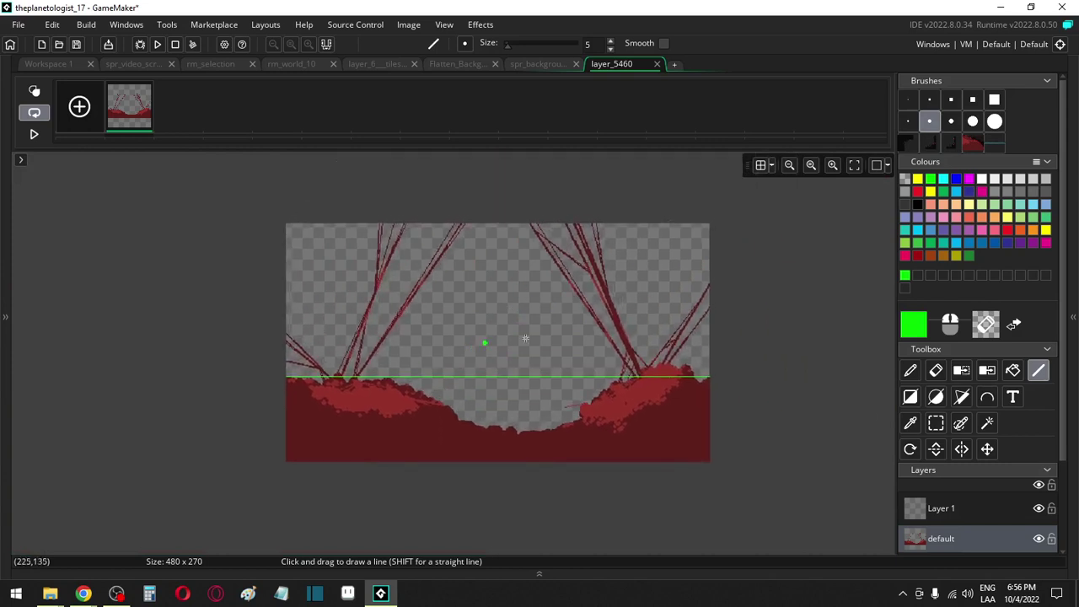
middle_drag(747, 294, 683, 338)
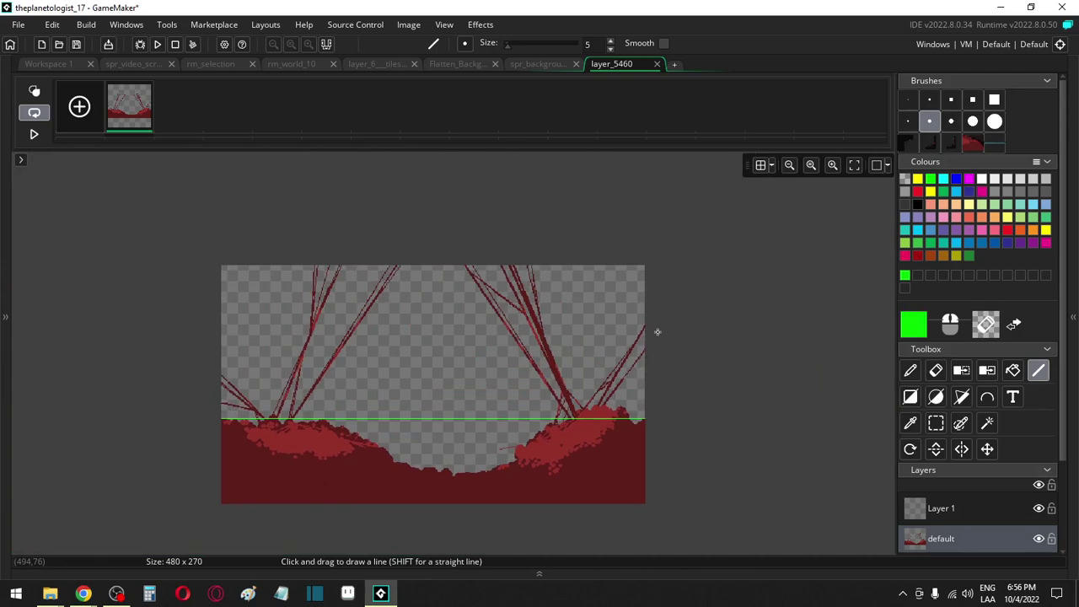
scroll(667, 374, up, 3)
scroll(666, 375, down, 3)
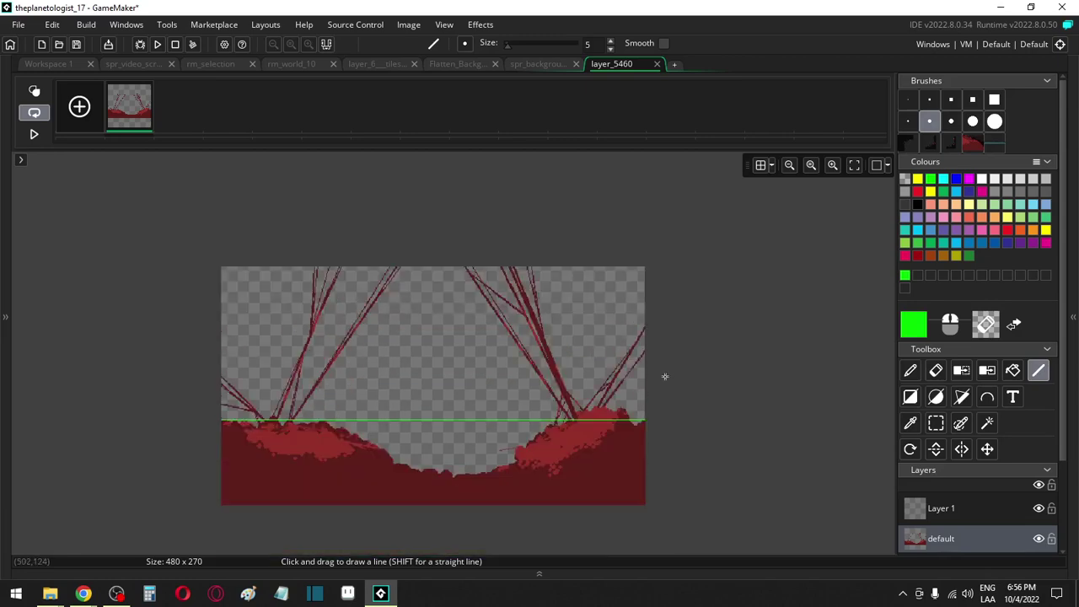
ctrl+scroll(728, 413, up, 3)
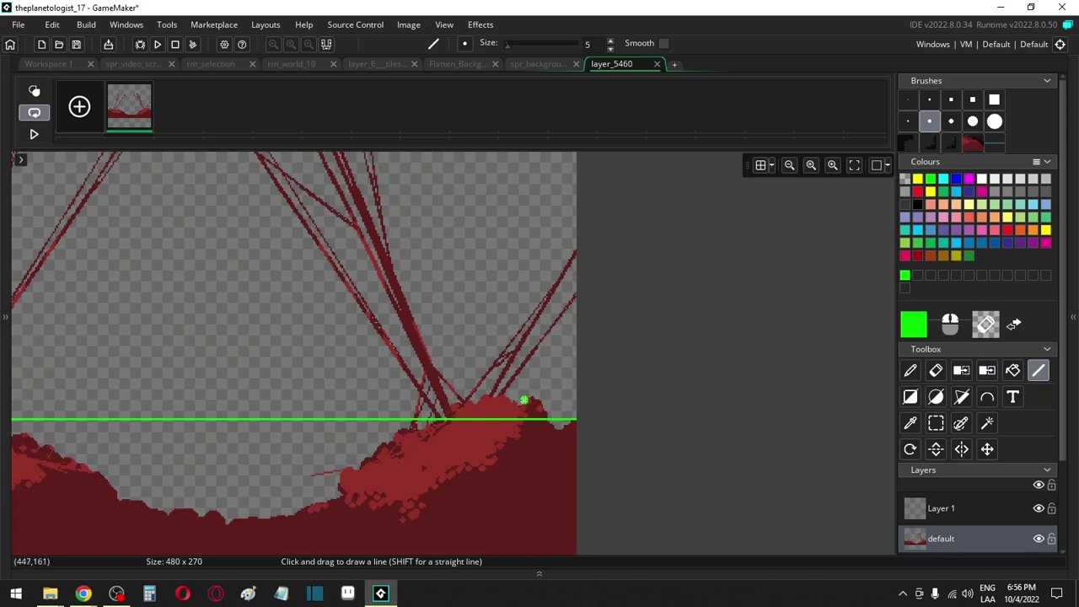
Set up the Line tool on Layer 1 with a size 1 brush in the dark red sampled from the strands
click(933, 425)
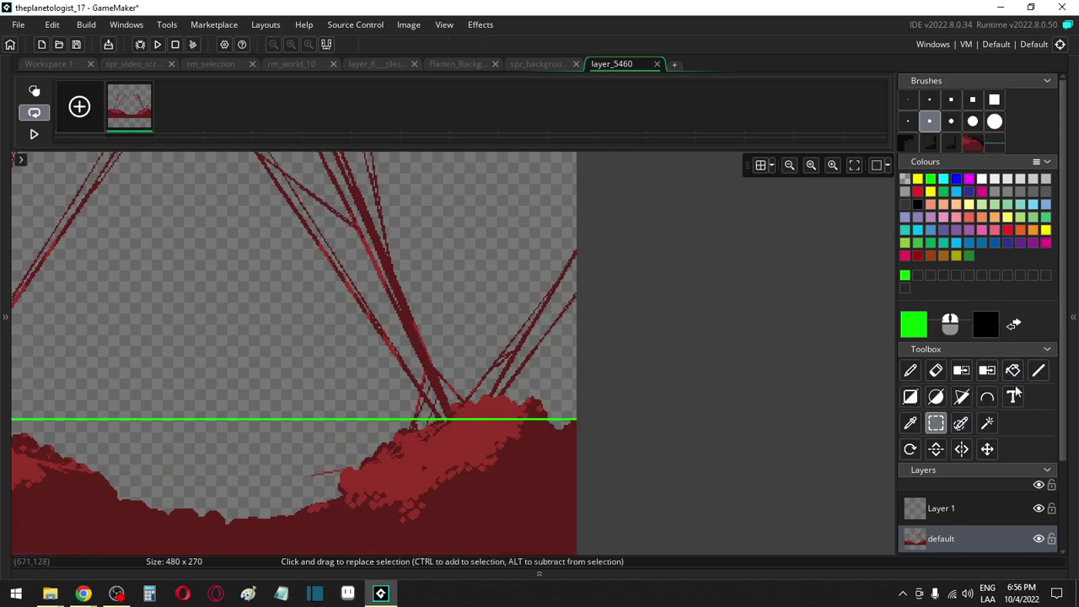
click(1038, 370)
click(942, 511)
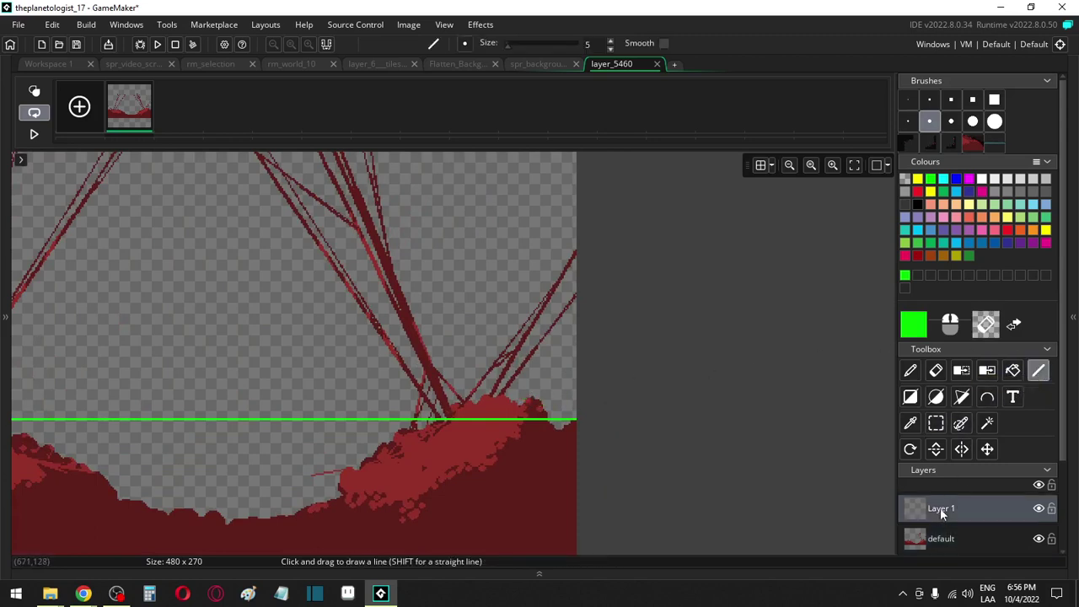
key(i)
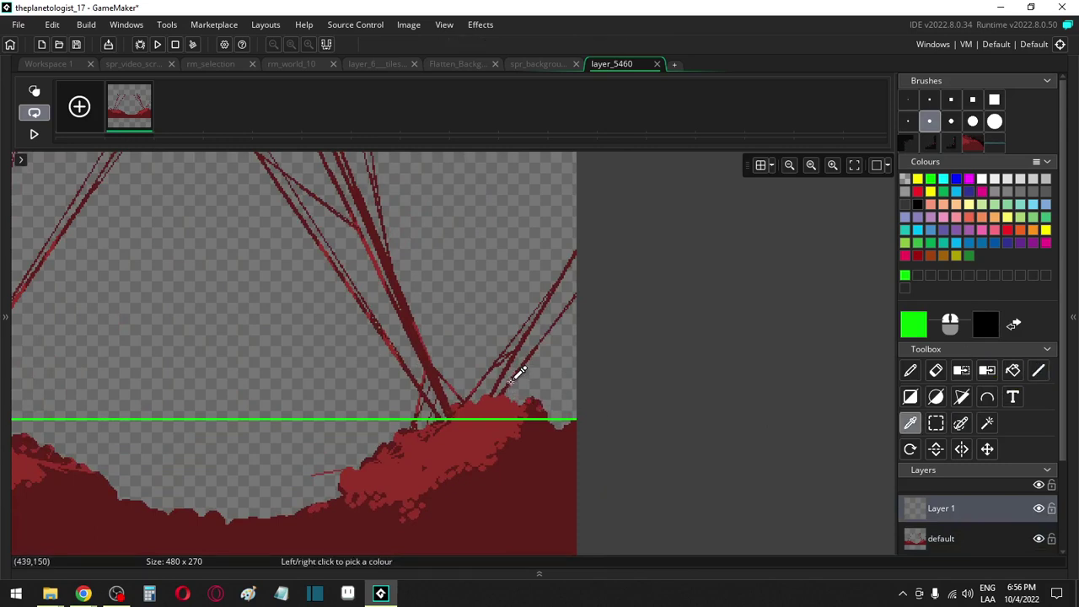
click(511, 382)
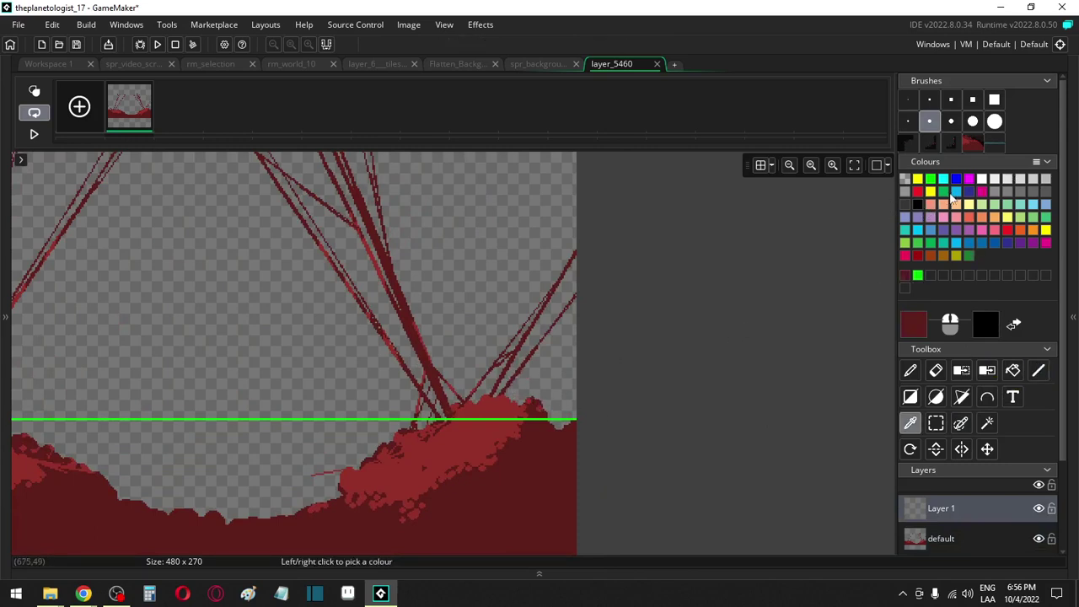
click(1038, 370)
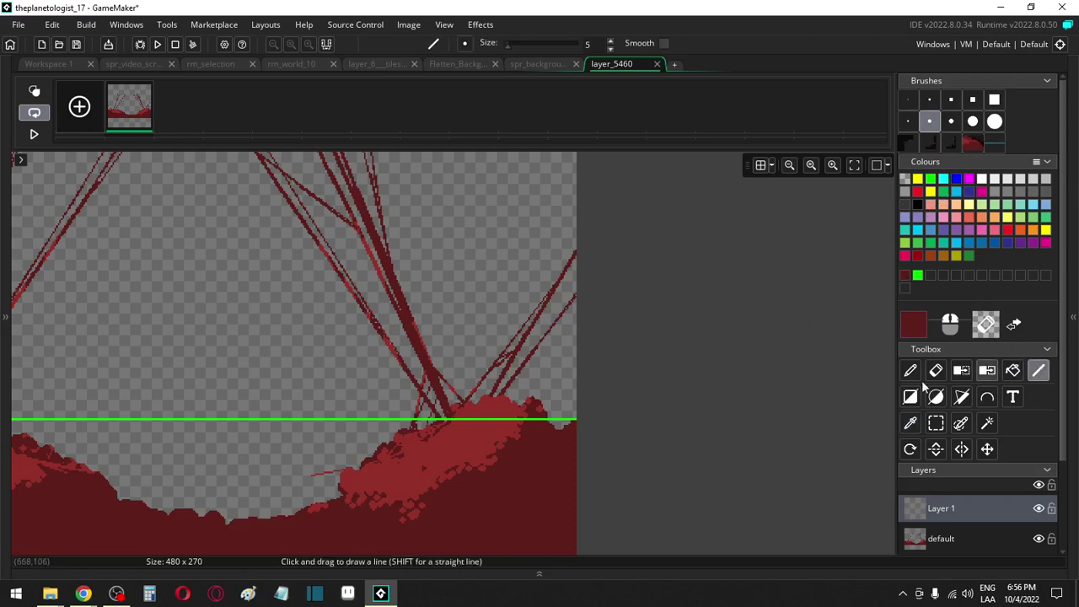
click(907, 99)
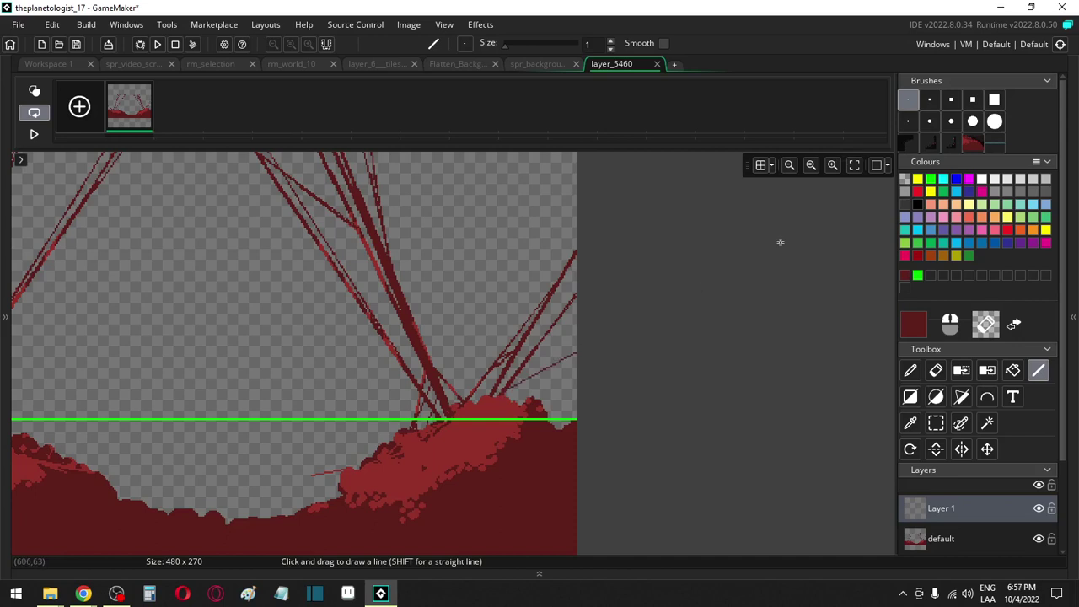
Examine where the thin strands meet the two side edges of the image
ctrl+scroll(667, 163, down, 3)
ctrl+scroll(672, 183, down, 2)
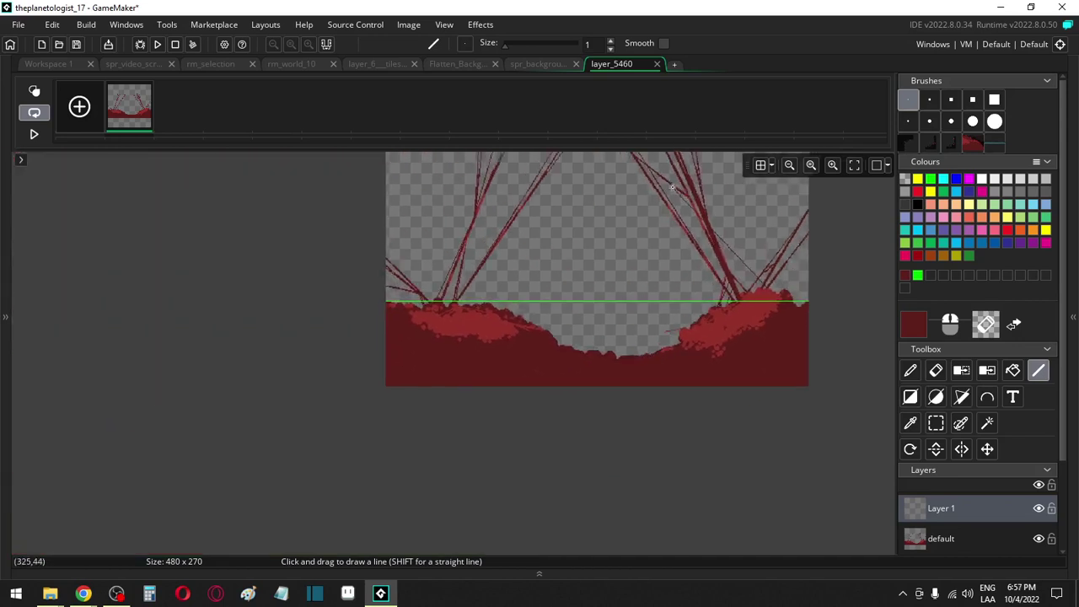
shift+scroll(797, 193, left, 3)
shift+scroll(814, 216, right, 3)
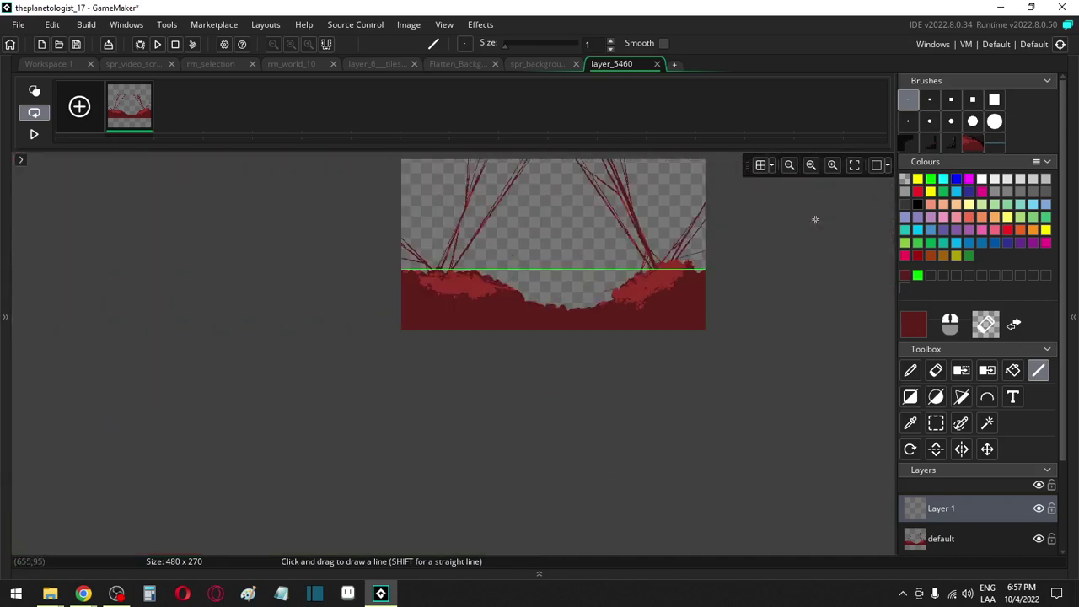
scroll(815, 217, up, 2)
ctrl+scroll(749, 297, up, 2)
ctrl+scroll(749, 297, up, 1)
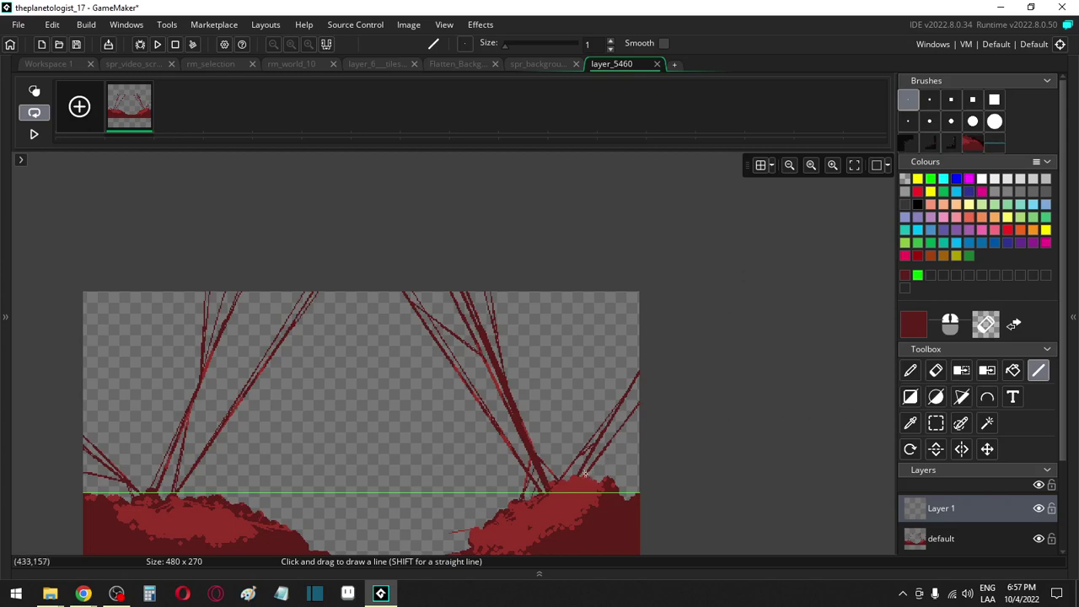
Draw a thin green horizontal guide line across Layer 1, level with where the lower strand meets the image's right edge
click(934, 179)
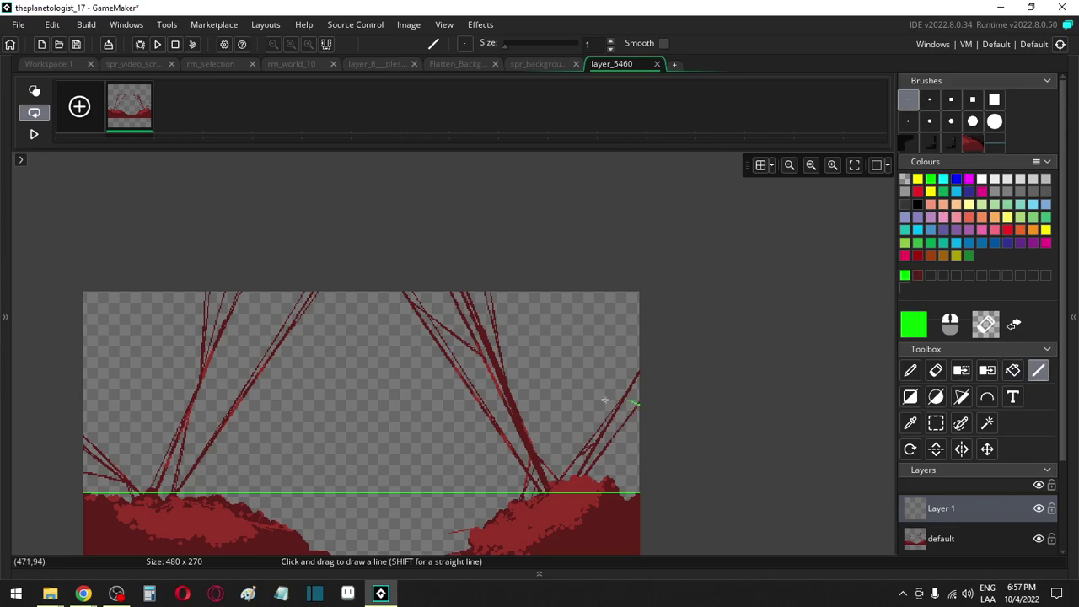
drag(637, 404, 9, 424)
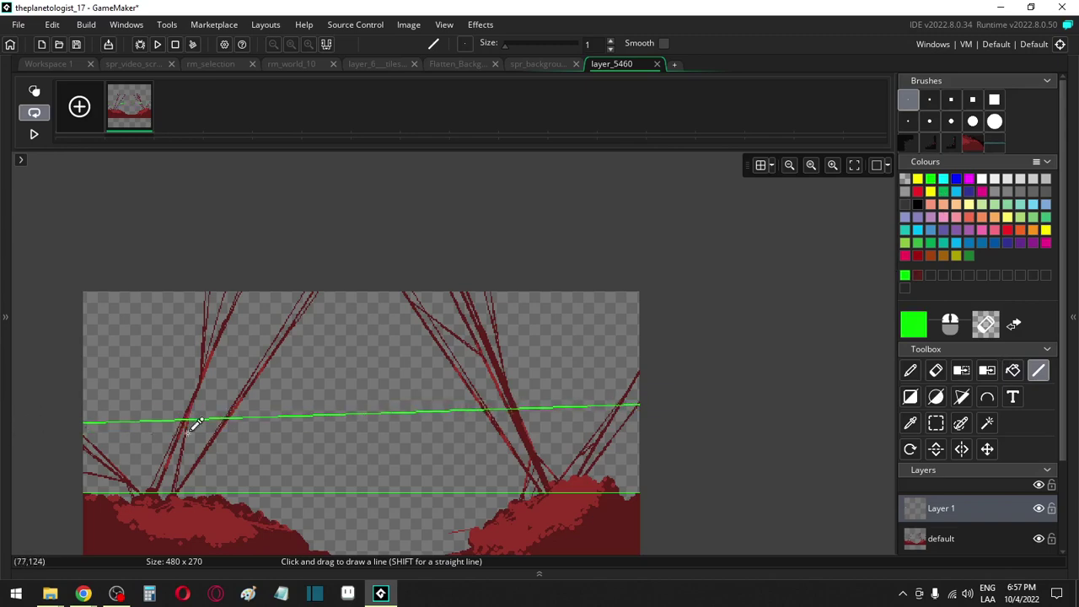
key(ctrl+z)
scroll(520, 444, up, 2)
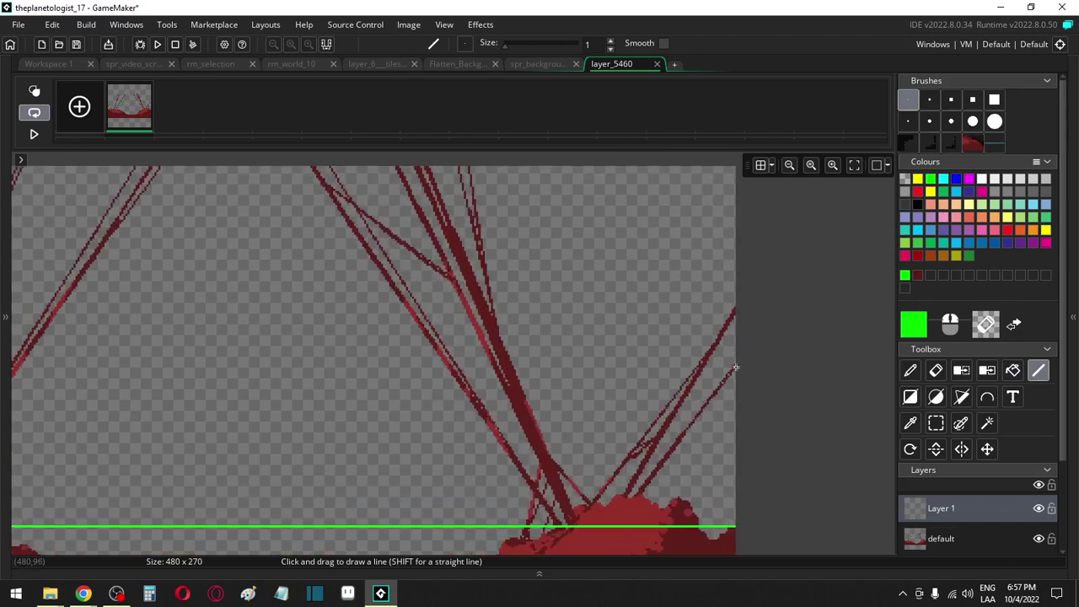
mouse_move(735, 366)
mouse_down()
mouse_move(450, 397)
mouse_move(373, 366)
mouse_move(329, 365)
mouse_move(389, 367)
mouse_up()
scroll(549, 386, down, 3)
scroll(590, 376, up, 3)
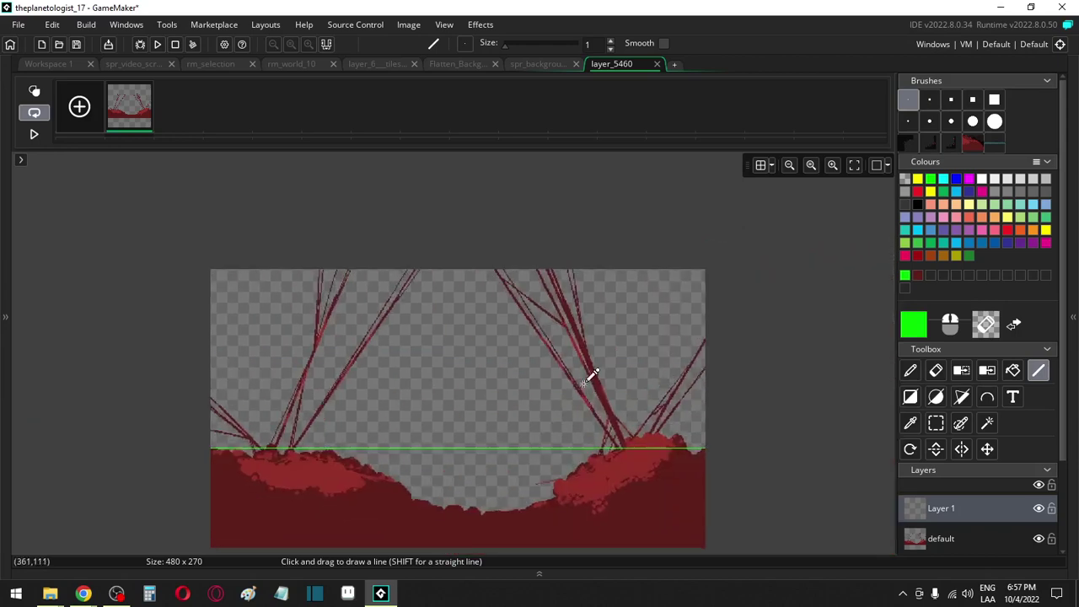
drag(799, 355, 240, 355)
scroll(240, 355, left, 5)
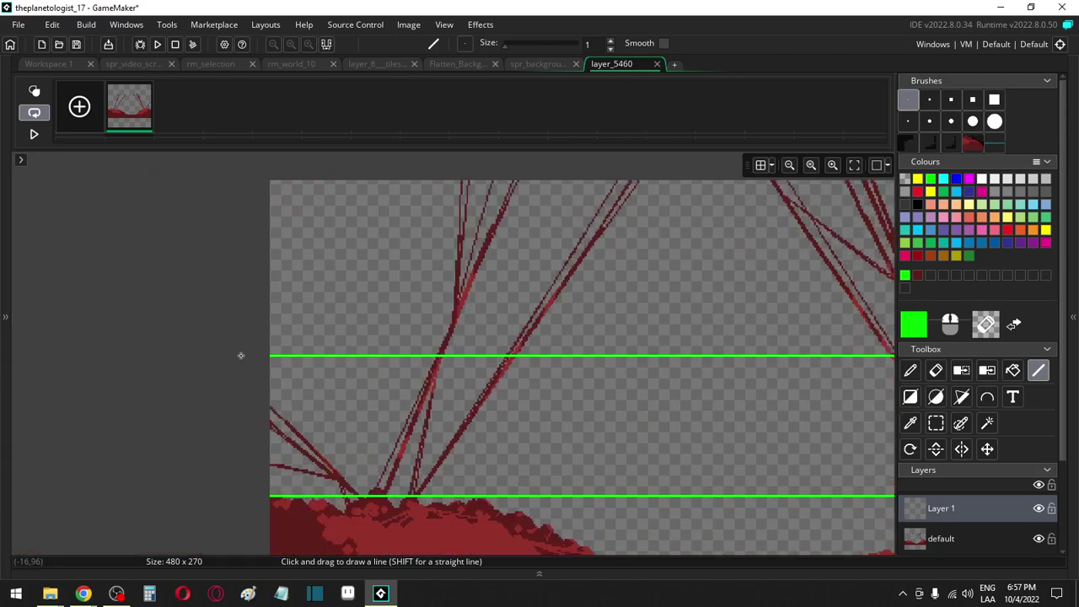
Add another green horizontal guide line on Layer 1, running from the upper strand's end at the right edge to the left group of strands
scroll(234, 358, down, 4)
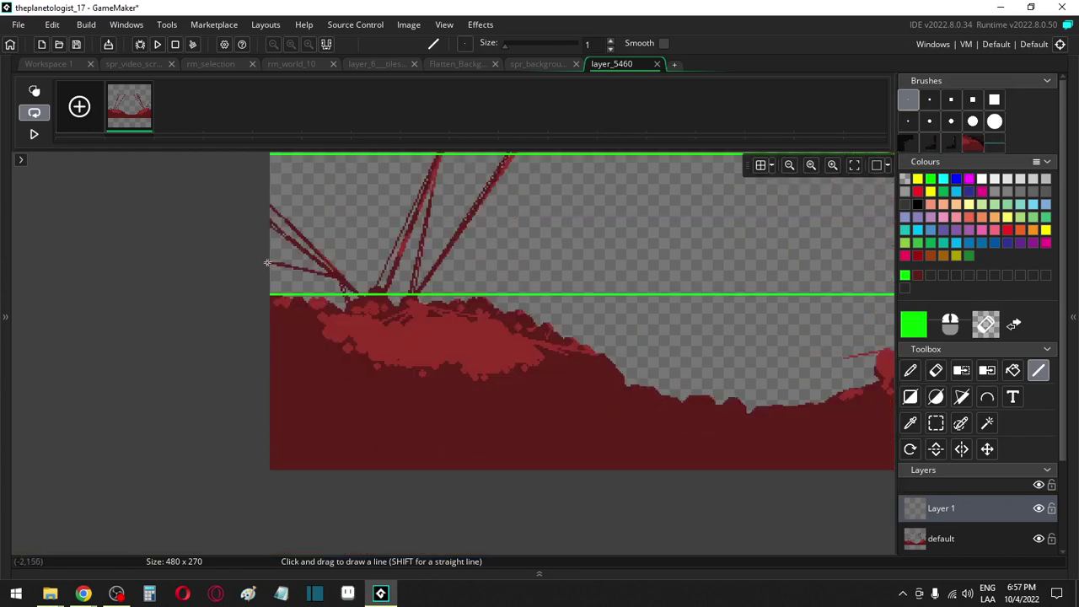
scroll(198, 385, right, 4)
scroll(197, 386, up, 3)
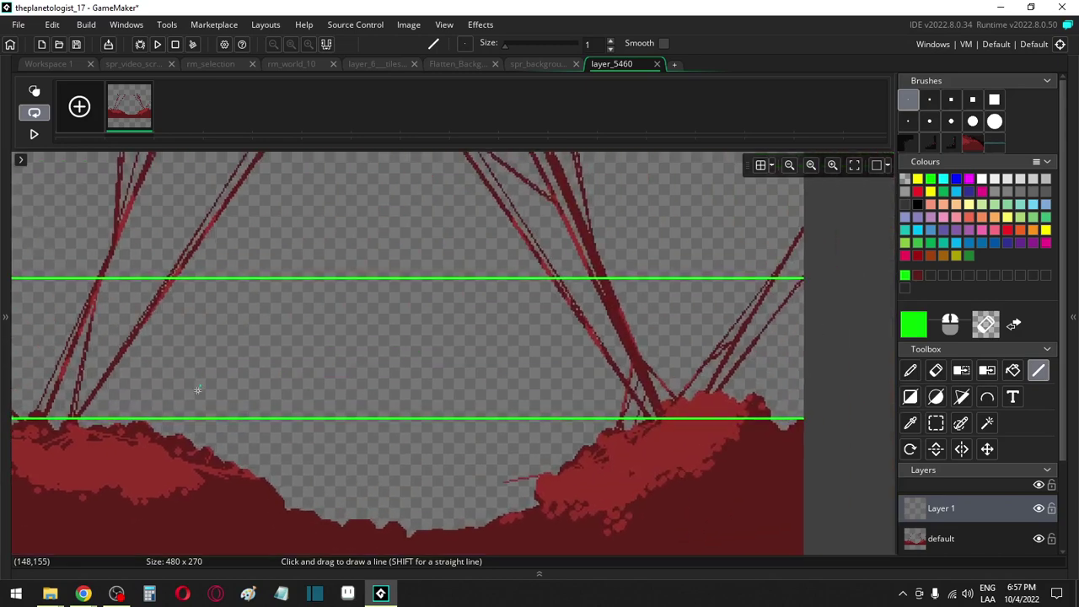
middle_drag(307, 430, 265, 456)
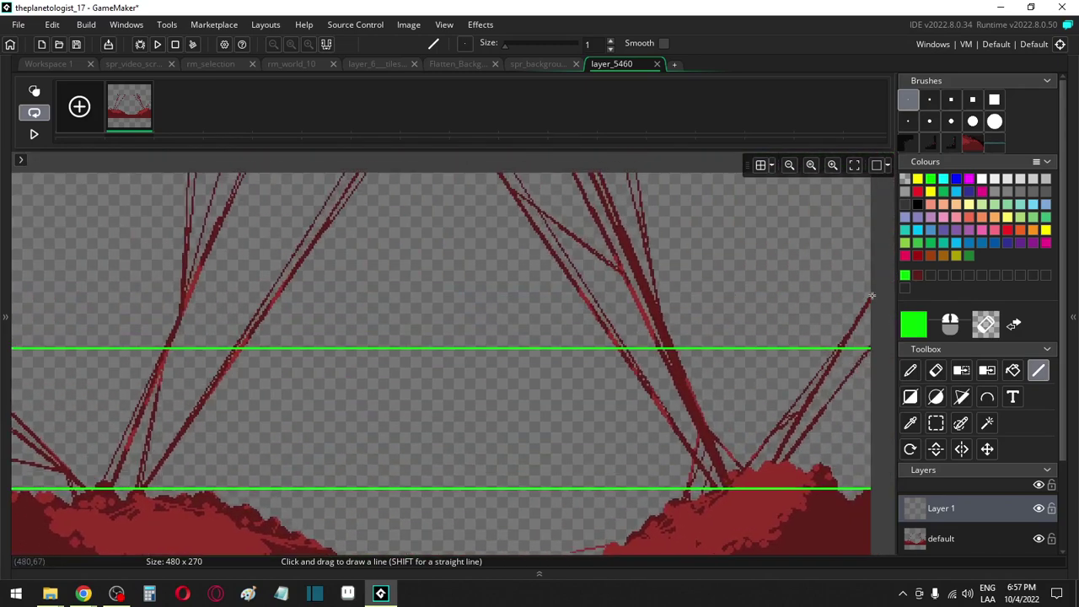
drag(871, 297, 203, 296)
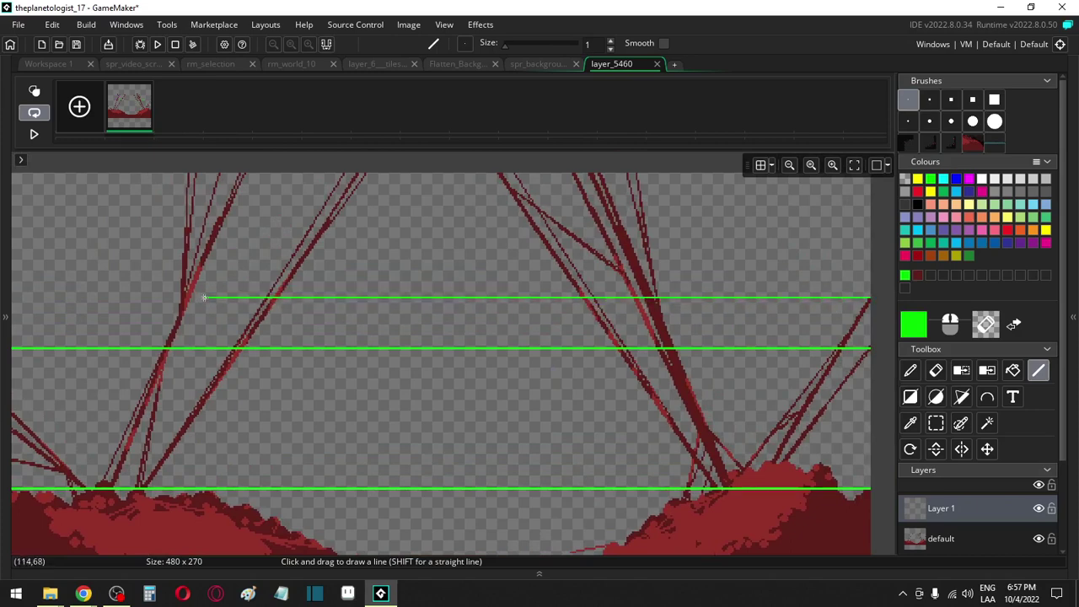
scroll(398, 368, down, 2)
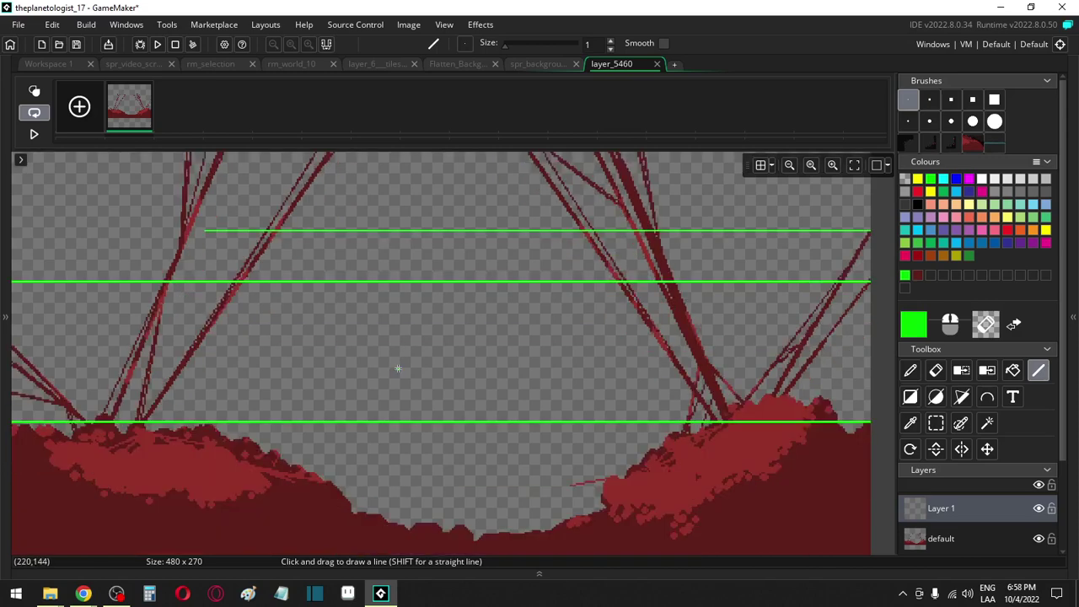
Duplicate the layer_5460 frame with its guide lines to work on a copy
ctrl+scroll(398, 368, down, 1)
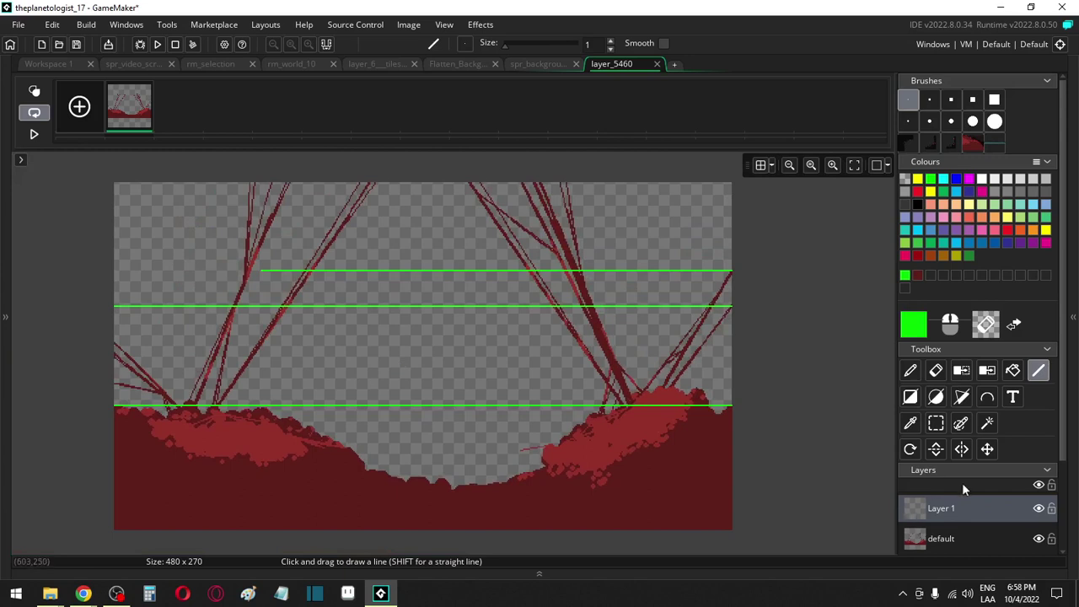
click(938, 425)
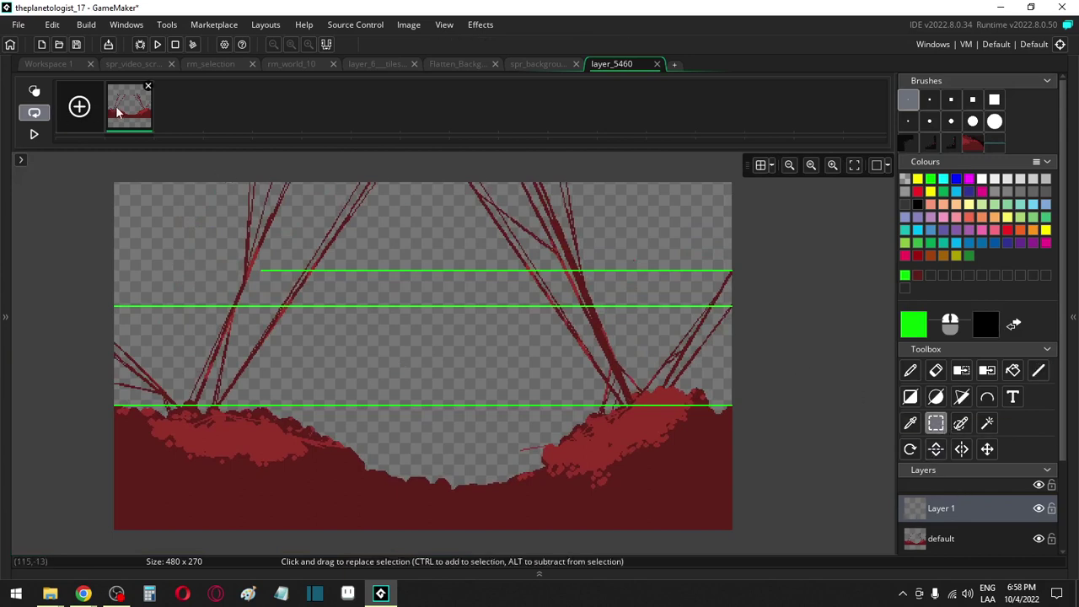
key(ctrl+d)
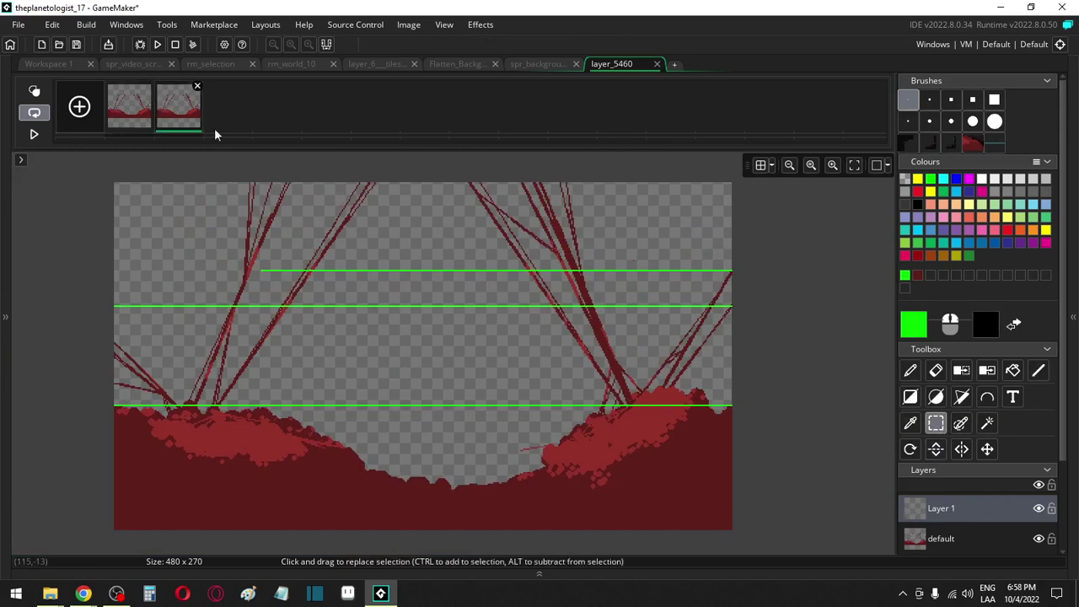
Cut the right-hand part of the artwork out of the copied frame's default layer, over the full image height
click(944, 538)
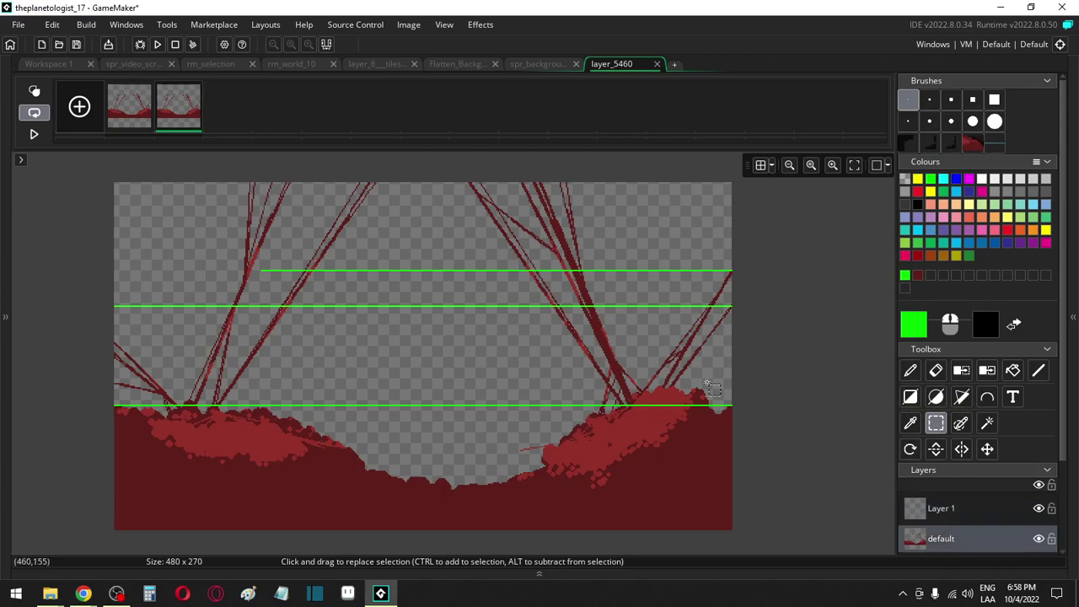
scroll(725, 371, down, 2)
drag(759, 217, 508, 537)
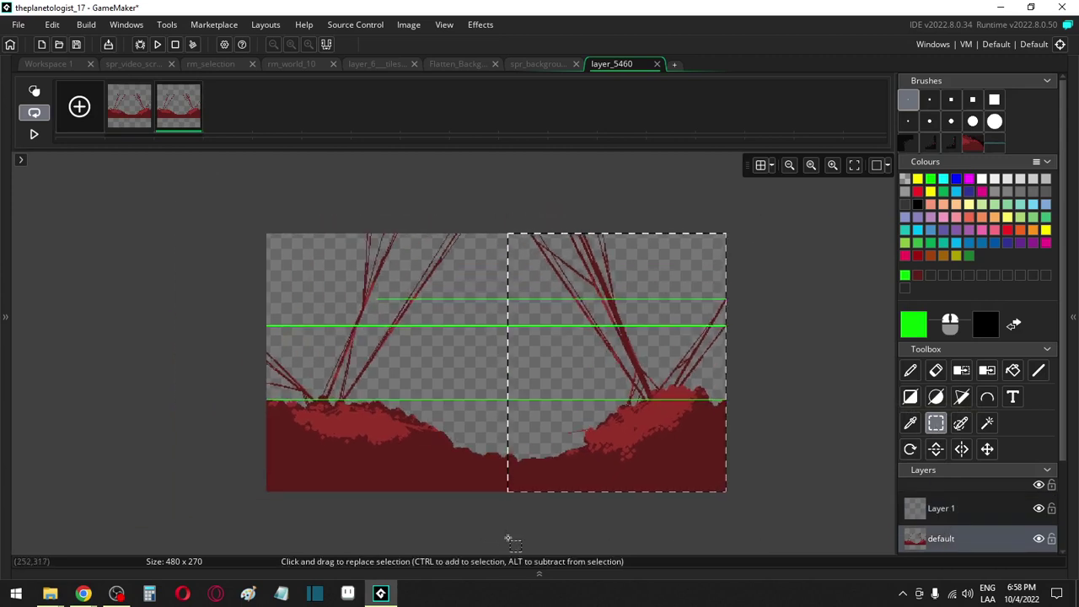
key(ctrl+x)
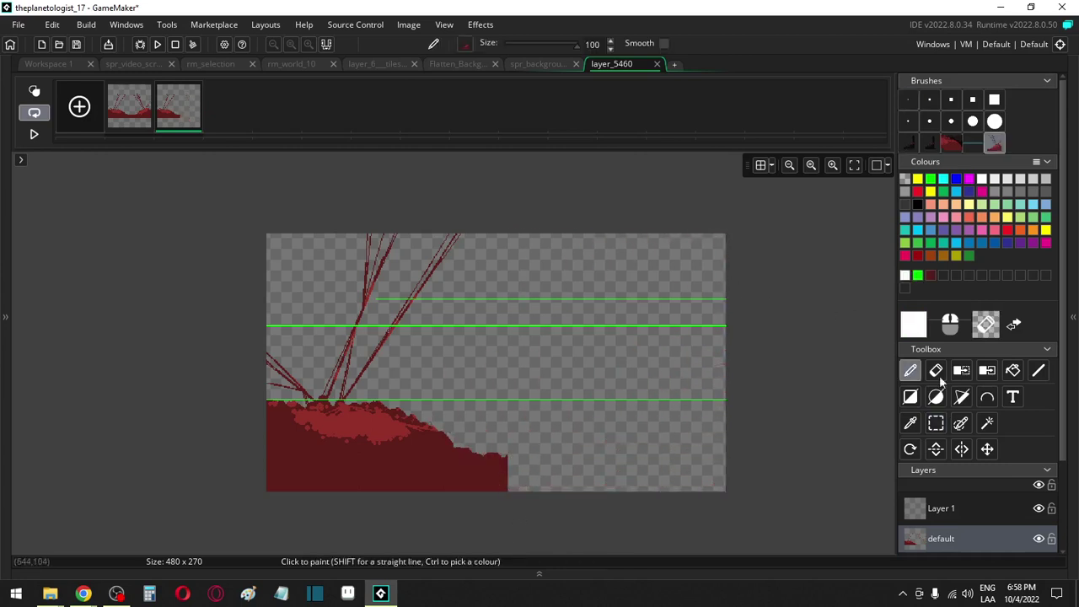
Move the remaining left-hand artwork on the default layer across to the image's right edge
drag(582, 205, 233, 527)
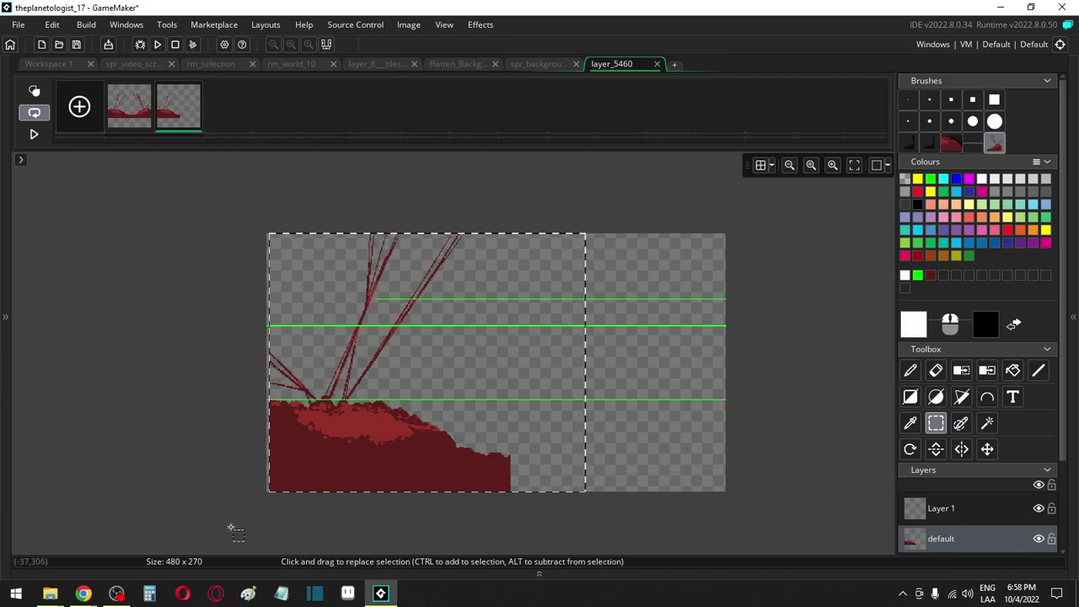
drag(416, 472, 619, 474)
scroll(618, 472, up, 3)
click(250, 417)
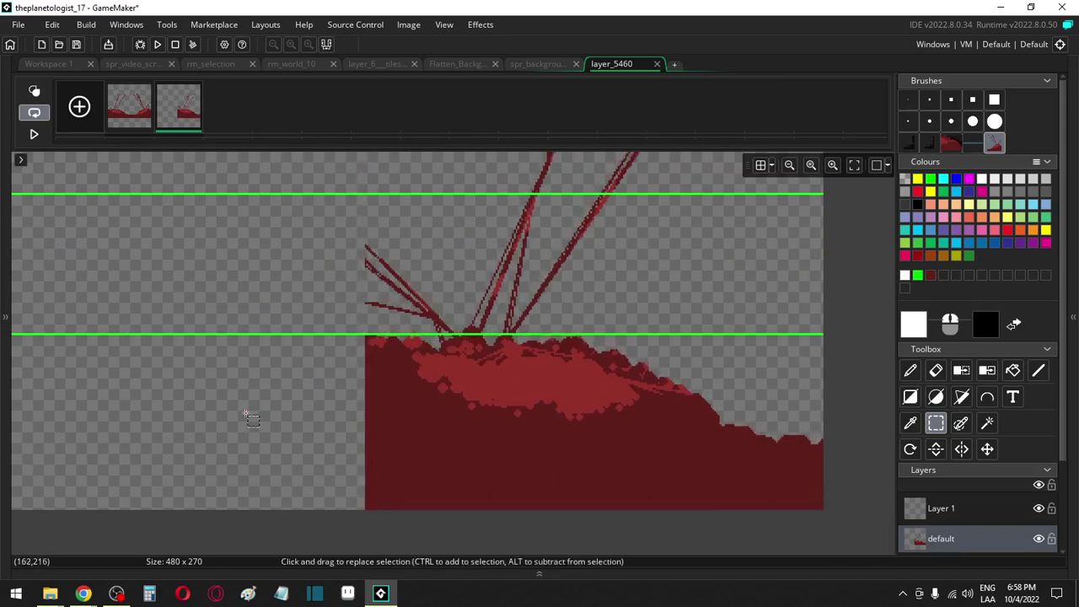
Stamp the cut-out artwork into the empty left side so both ground edges join mid-image, and switch back to the size 1 brush
click(995, 144)
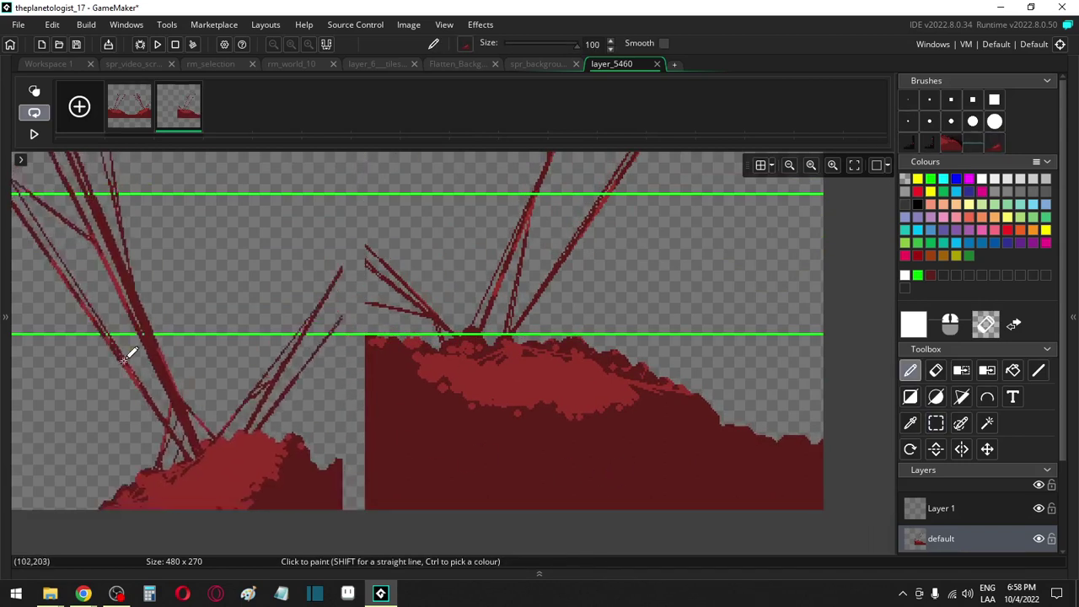
scroll(130, 329, down, 1)
scroll(126, 332, down, 1)
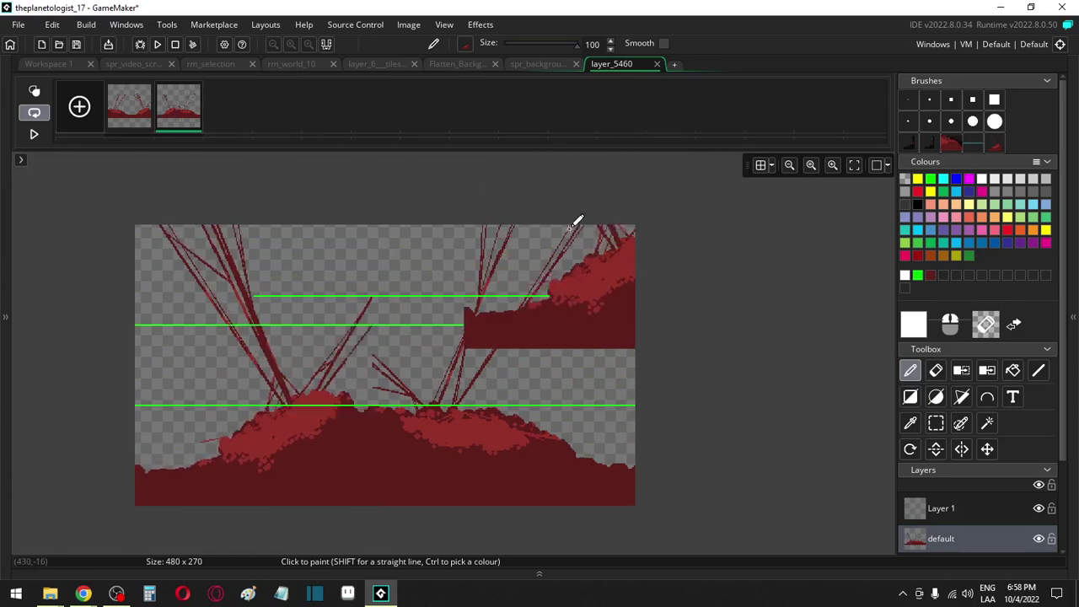
click(908, 100)
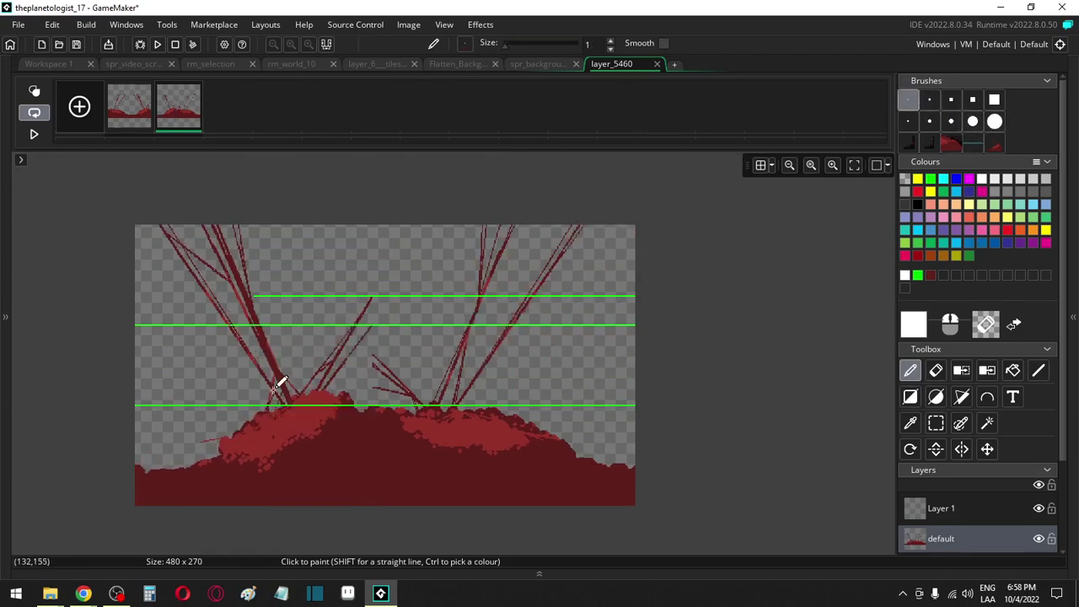
Try to extend a rising strand near the ground seam up past the guide lines with a size 1 line
scroll(292, 373, up, 1)
scroll(292, 373, up, 1)
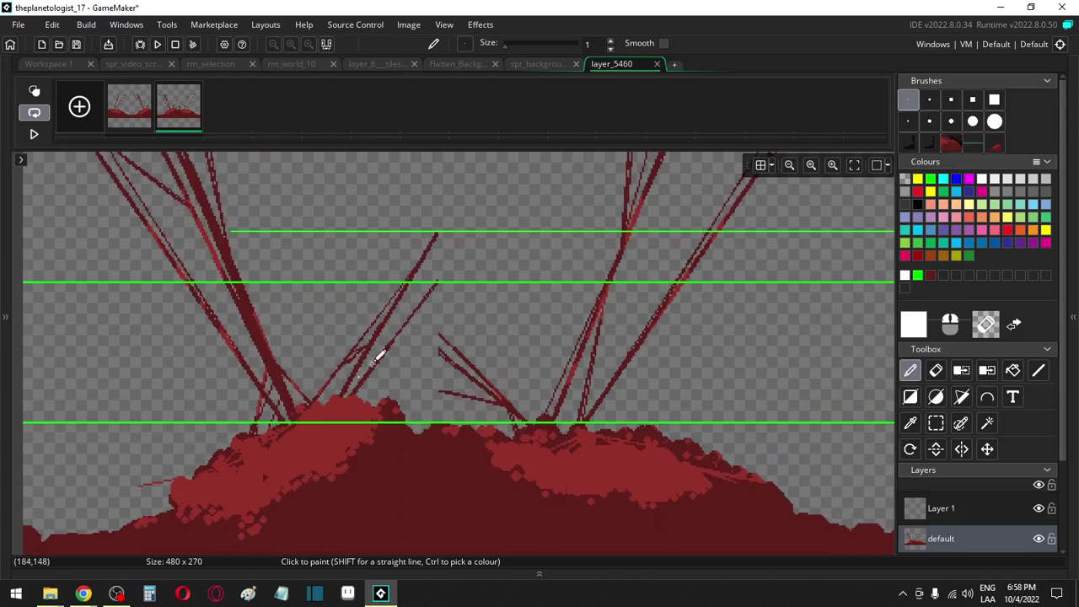
click(1038, 370)
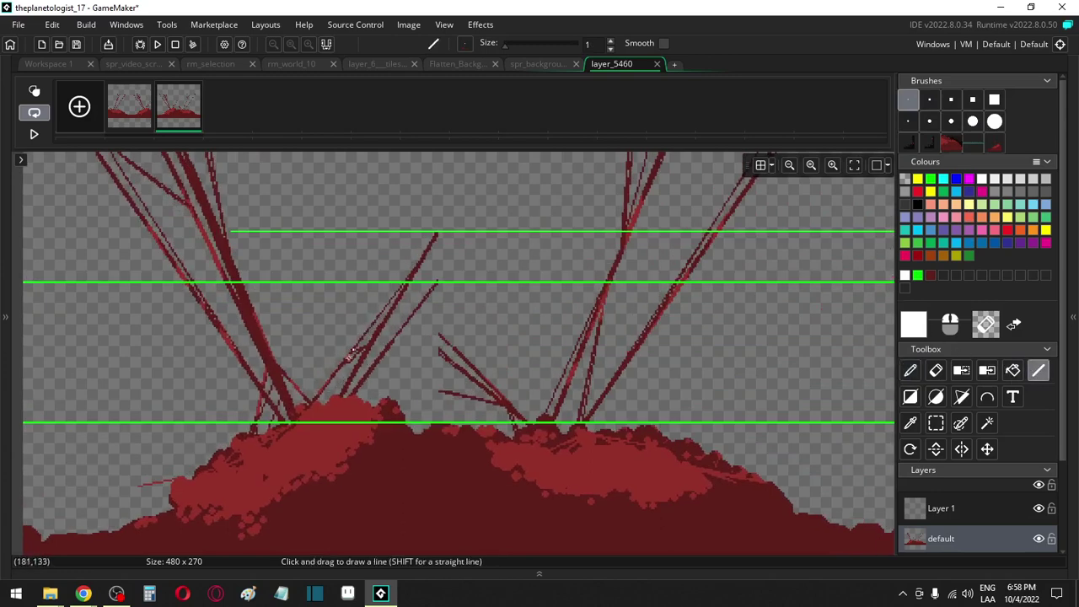
drag(334, 375, 494, 180)
key(ctrl+z)
key(y)
Pick the strand's dark red and extend the upper cut strand from the left mound to the image's top edge with size 1 lines
key(i)
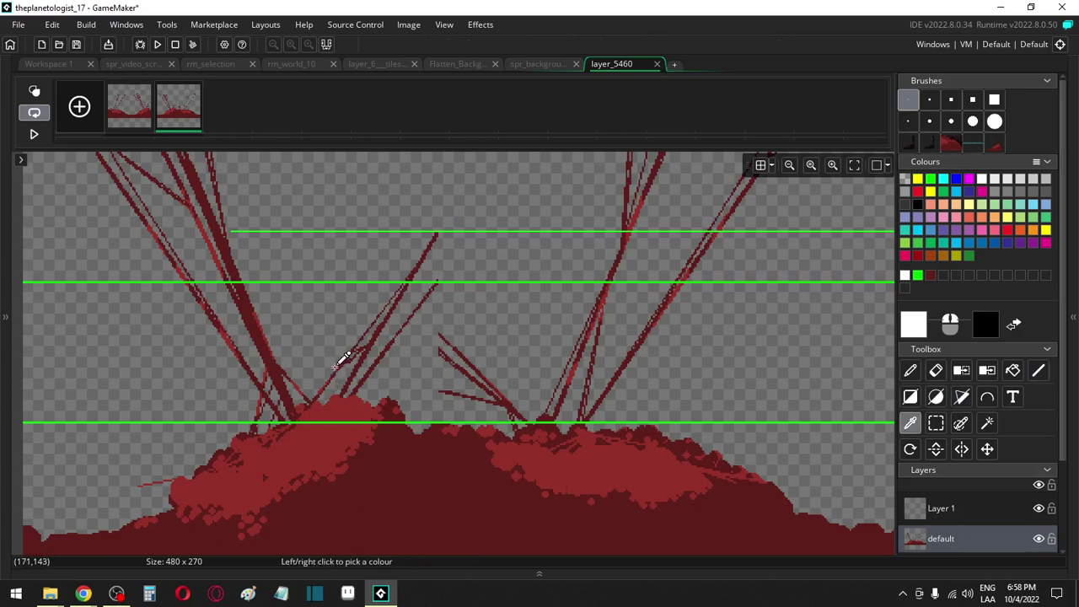
click(341, 364)
right_click(341, 365)
key(l)
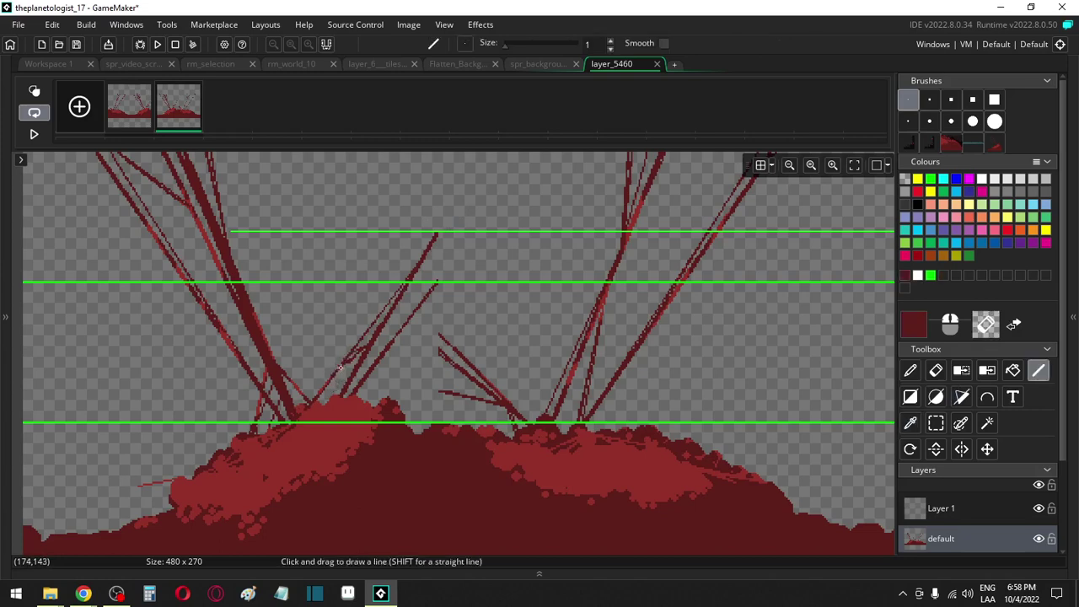
scroll(341, 364, down, 2)
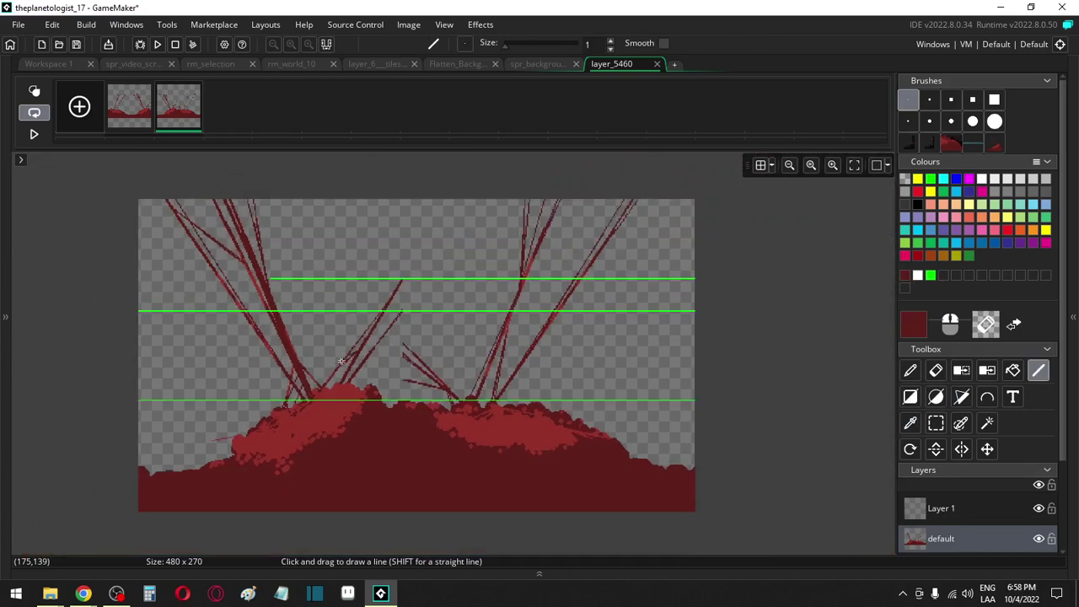
mouse_move(342, 362)
mouse_down()
mouse_move(451, 288)
mouse_move(540, 173)
mouse_move(514, 152)
mouse_up()
drag(351, 360, 465, 170)
drag(363, 348, 488, 138)
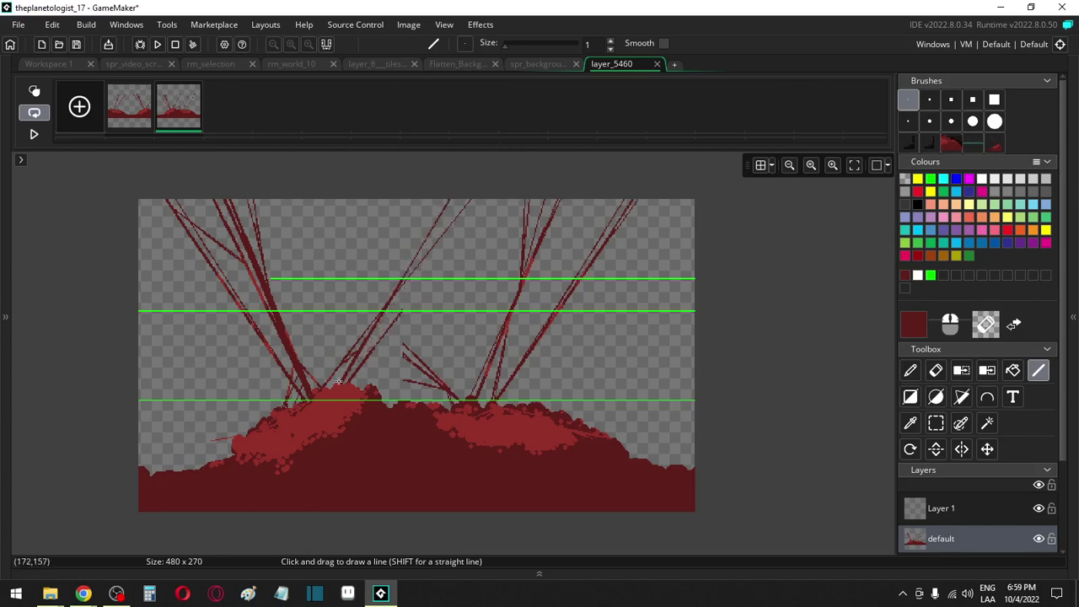
Extend the lower rising strand from the left mound to the top edge with parallel size 1 dark red lines
drag(342, 382, 478, 154)
drag(348, 382, 490, 195)
mouse_move(356, 368)
mouse_down()
mouse_move(474, 205)
mouse_move(503, 184)
mouse_up()
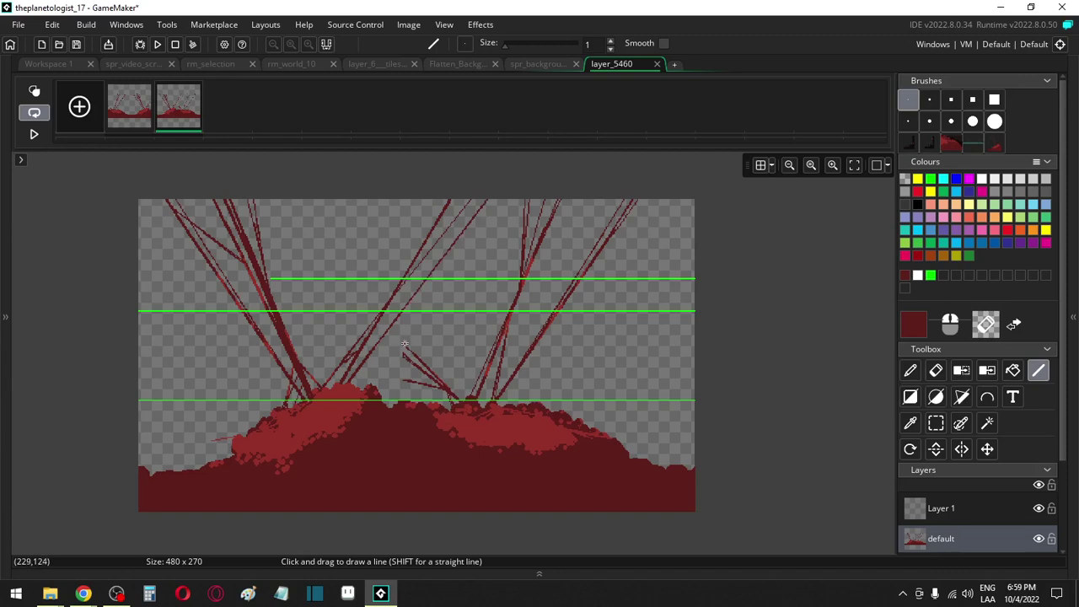
Extend the upper cut strand of the right mound diagonally up-left past the guide lines to the top edge
scroll(404, 344, up, 2)
key(p)
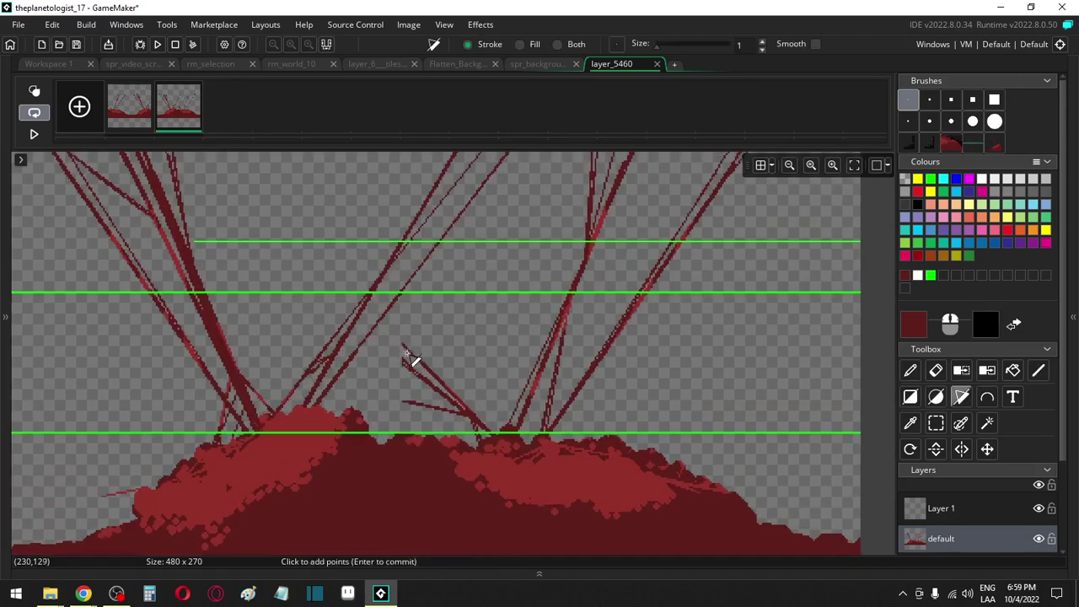
key(k)
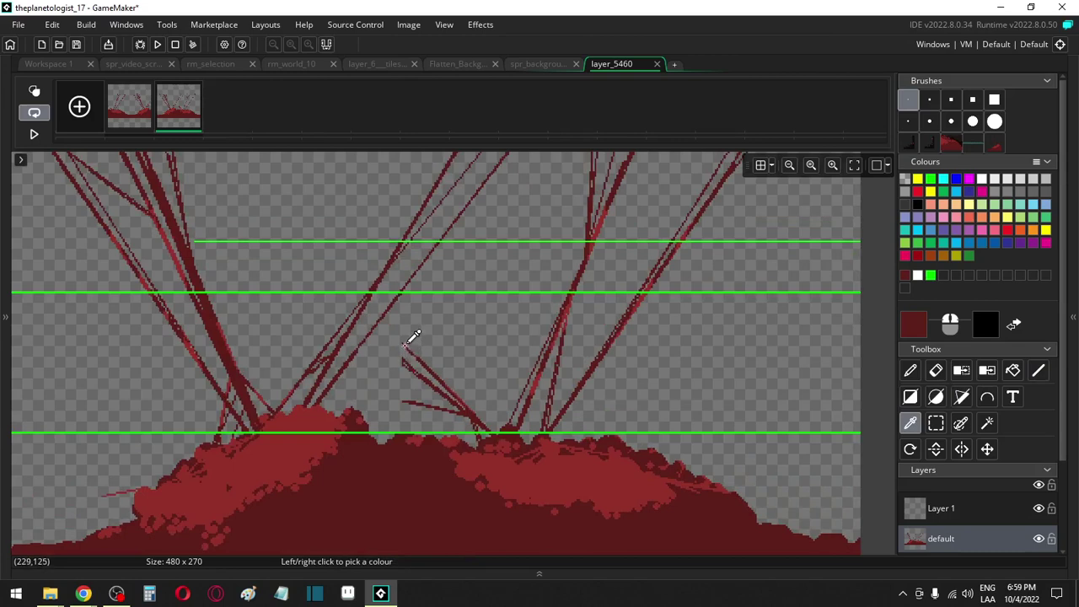
right_click(405, 344)
key(l)
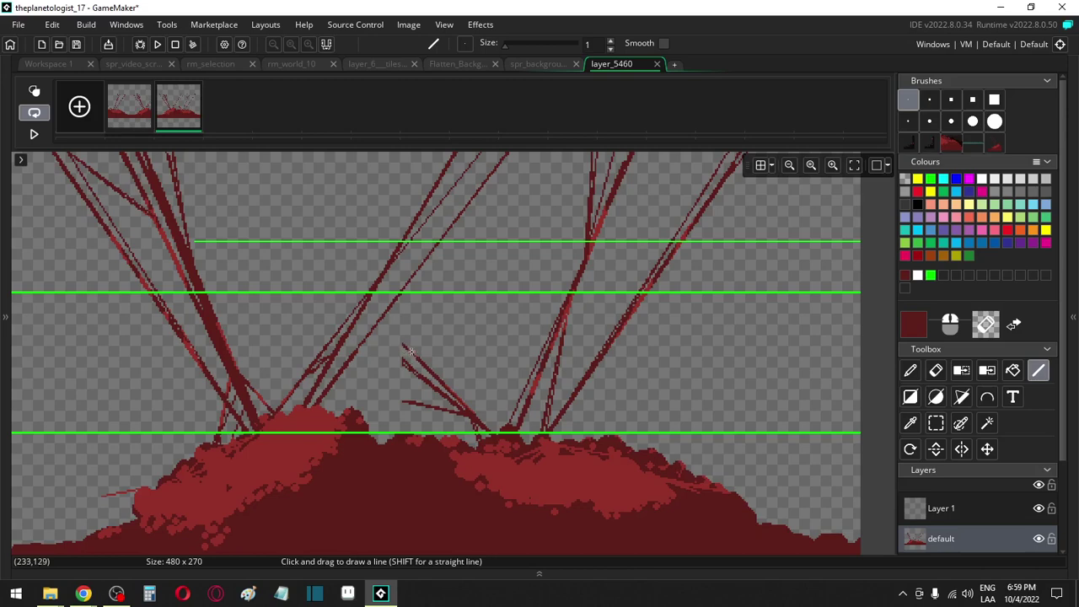
mouse_move(403, 346)
mouse_down()
mouse_move(244, 184)
mouse_move(256, 183)
mouse_up()
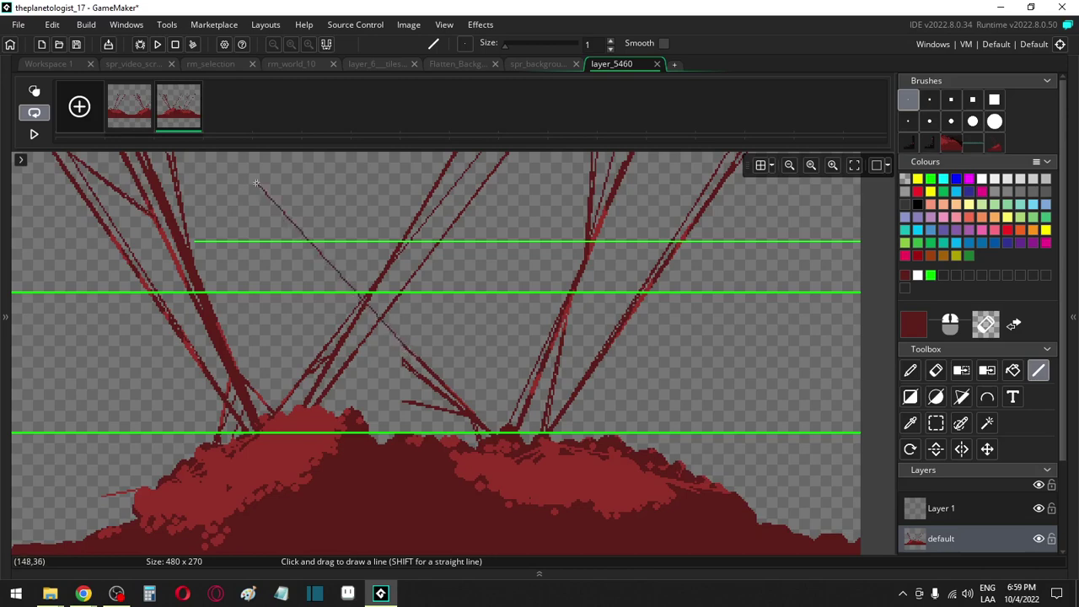
ctrl+scroll(257, 183, down, 2)
scroll(248, 176, up, 3)
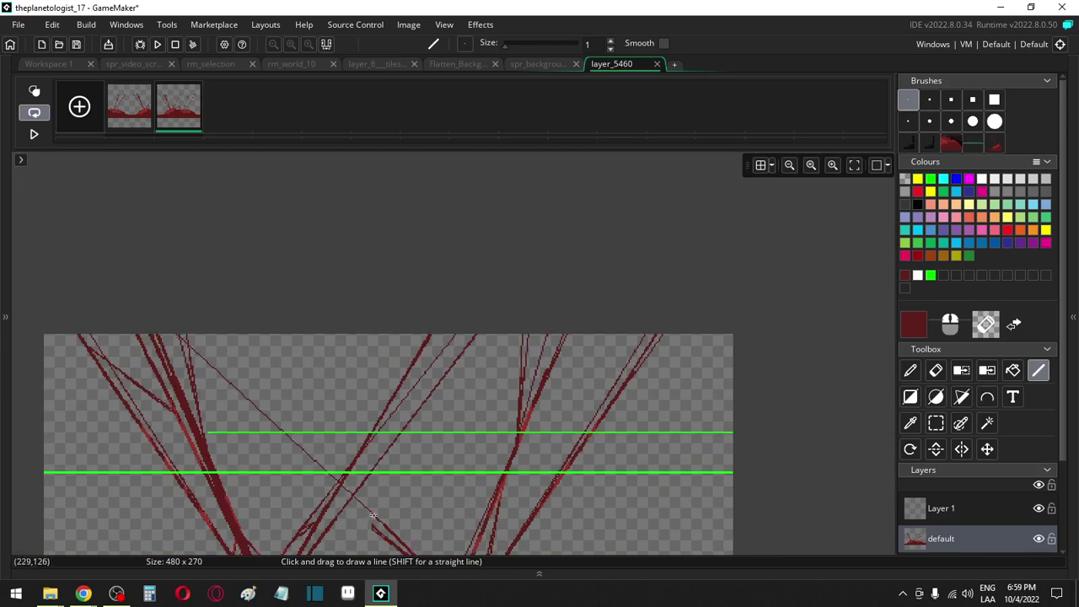
drag(337, 488, 115, 279)
Continue the right mound's second cut strand up-left to the top edge with several closely spaced dark red lines
scroll(390, 541, down, 3)
drag(419, 433, 391, 433)
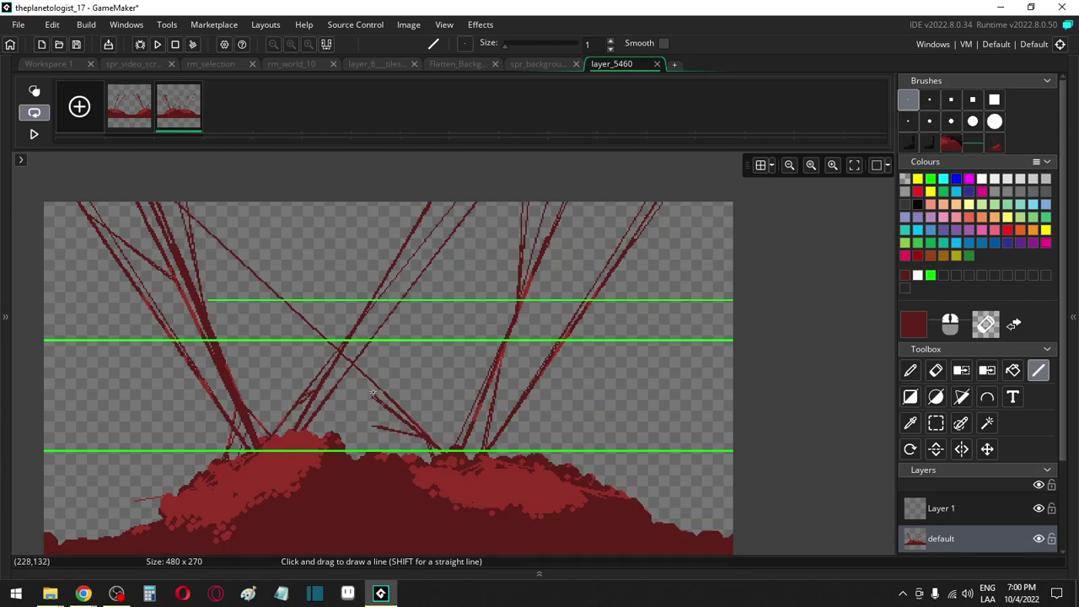
drag(373, 393, 122, 177)
drag(373, 396, 121, 175)
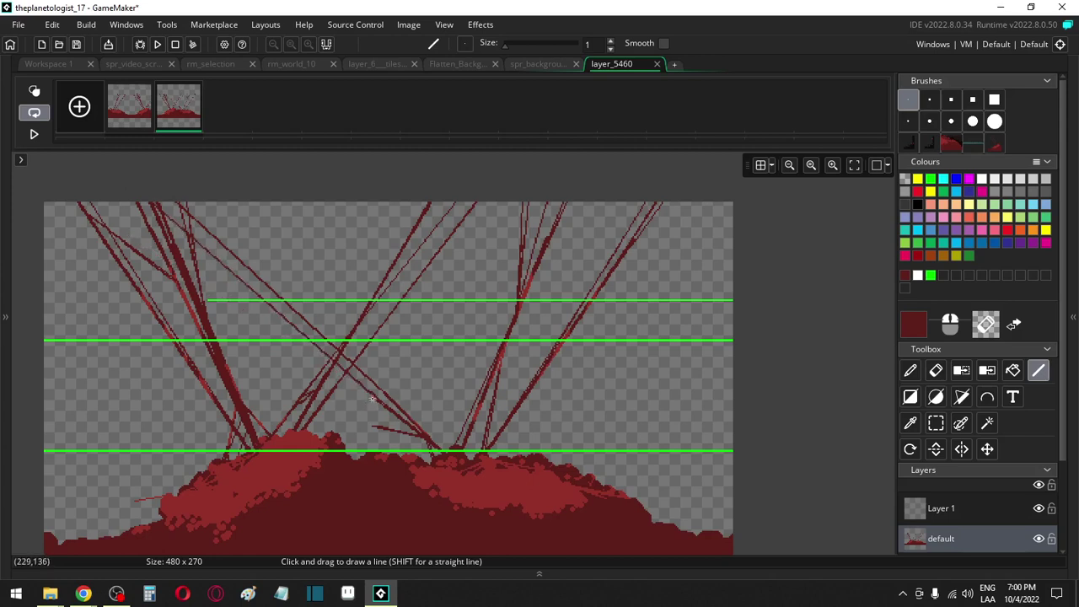
drag(372, 398, 84, 151)
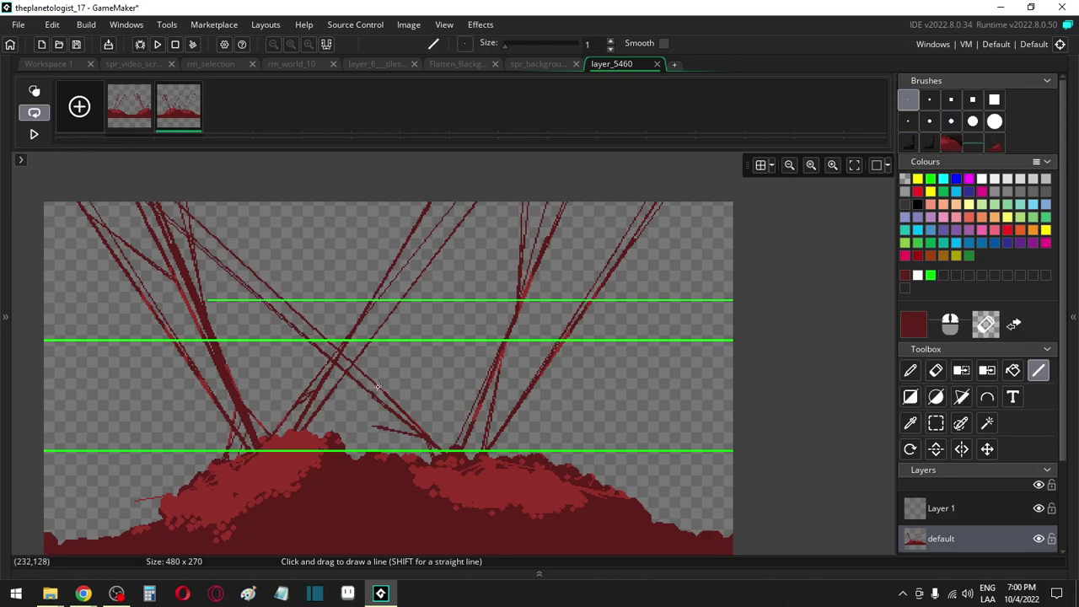
Erase the short, nearly horizontal strand stub beside the right mound at the seam
scroll(390, 398, up, 5)
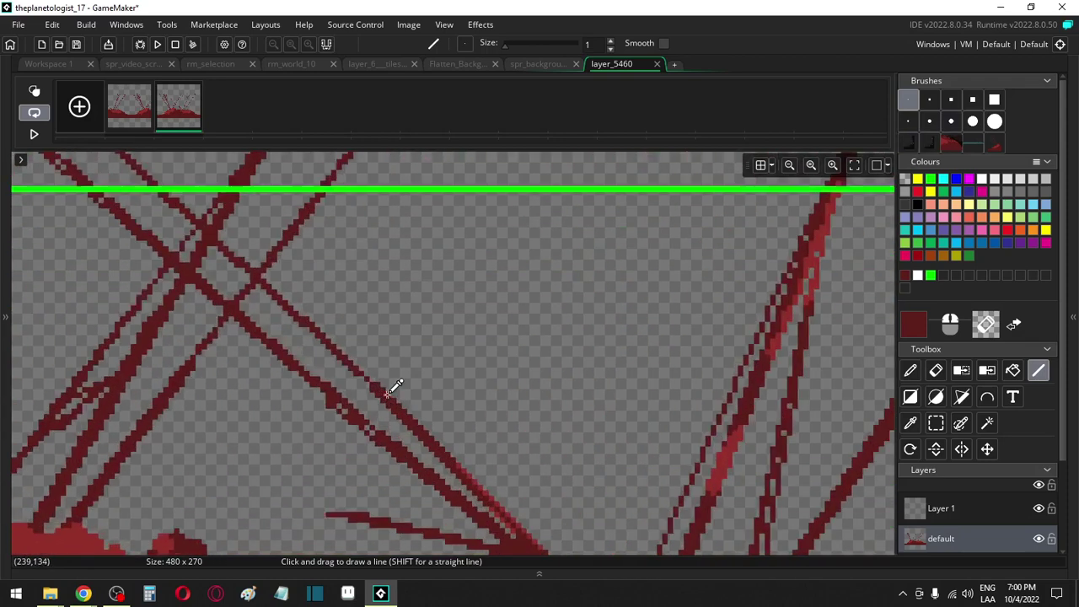
key(p)
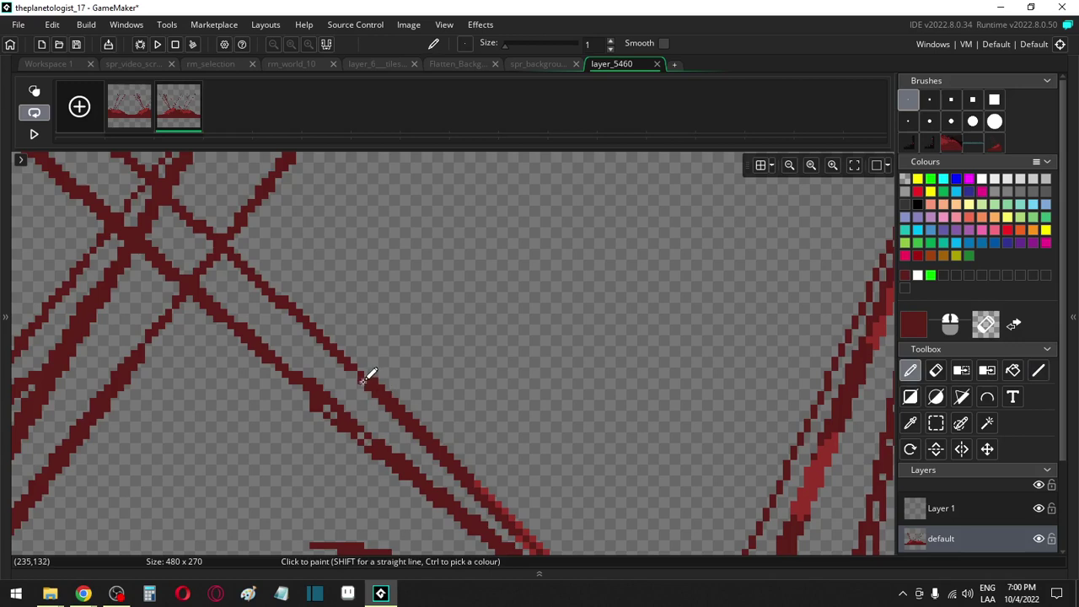
scroll(428, 504, down, 3)
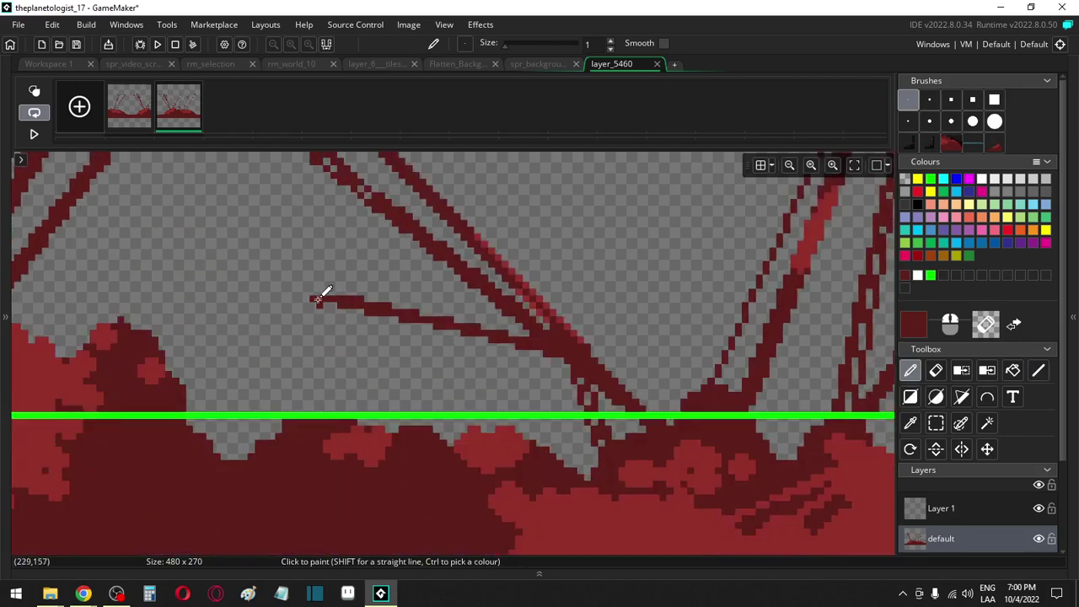
key(e)
mouse_move(345, 304)
mouse_down()
mouse_move(436, 320)
mouse_move(387, 304)
mouse_move(403, 307)
mouse_move(446, 335)
mouse_move(419, 326)
mouse_move(450, 320)
mouse_move(529, 339)
mouse_up()
key(p)
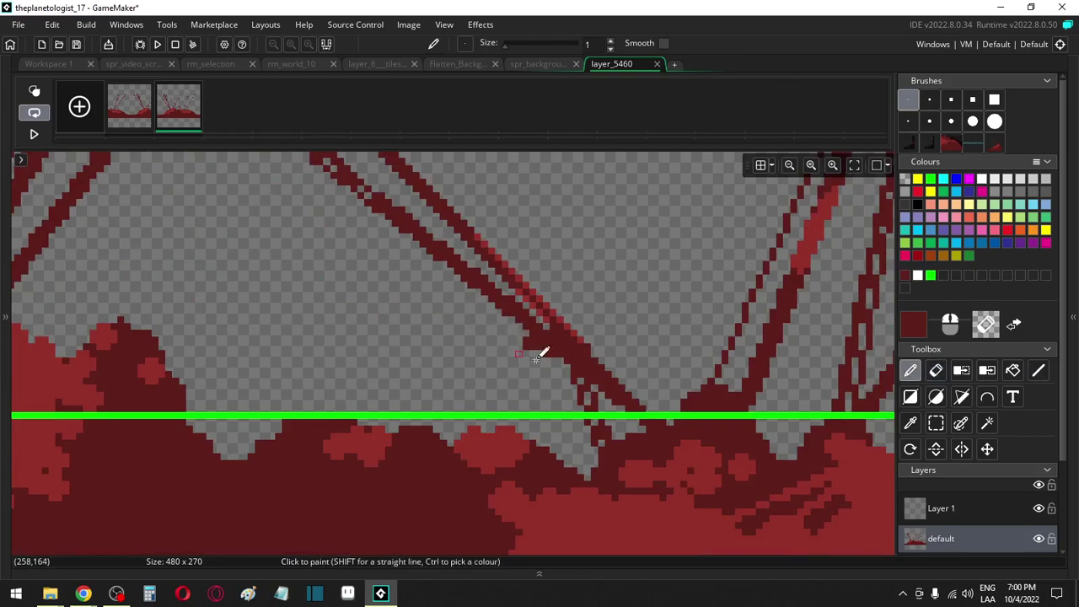
Draw a thin dark red line from the right mound's strand base to the left mound, and save the project
scroll(341, 403, down, 1)
scroll(341, 403, down, 1)
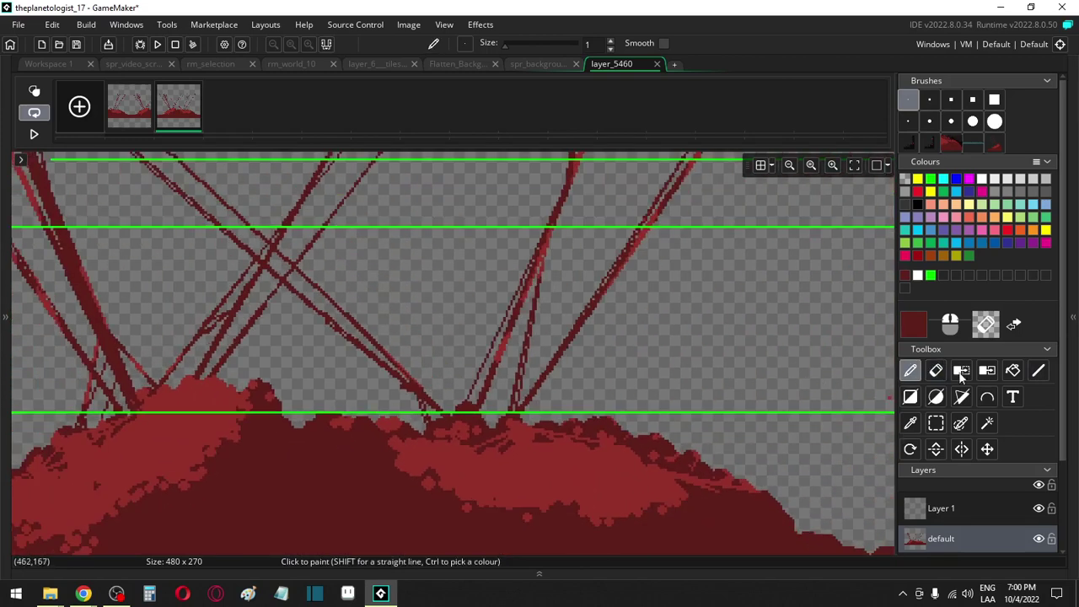
click(1038, 370)
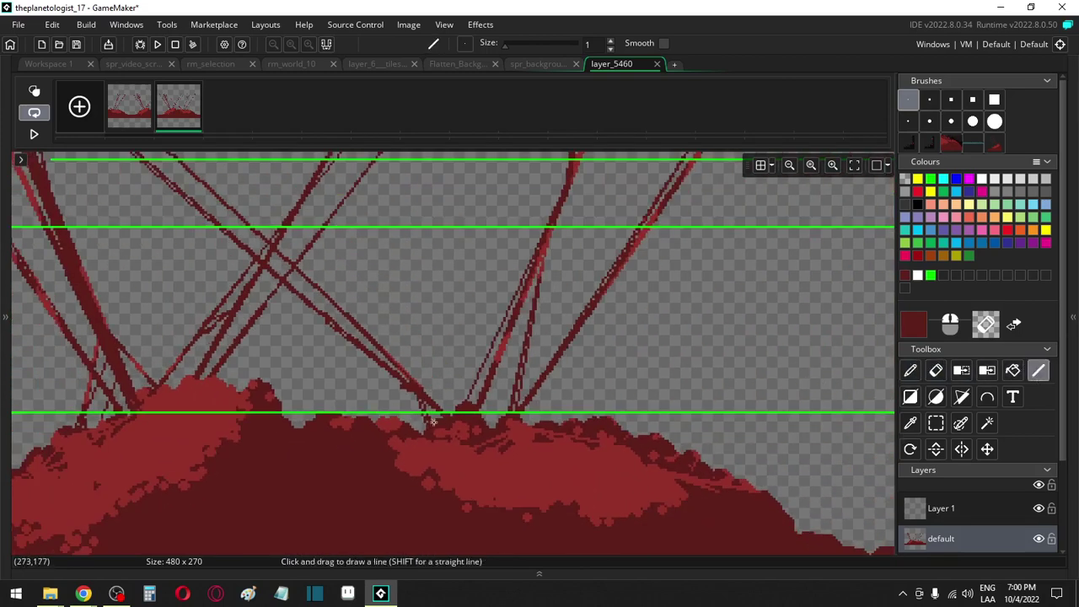
drag(432, 422, 267, 383)
scroll(788, 409, down, 2)
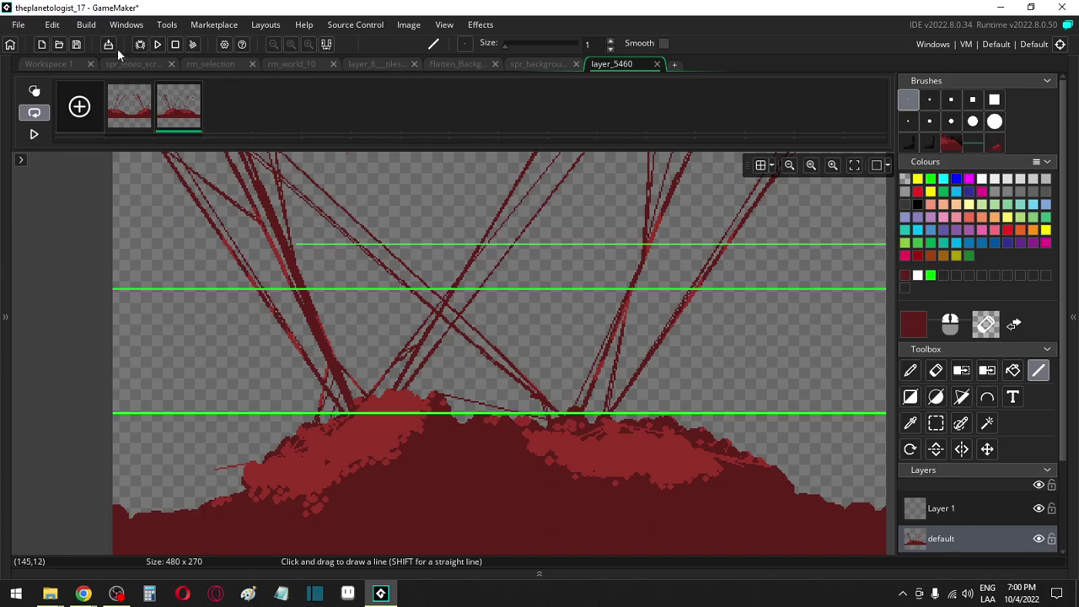
click(77, 45)
Check how the layer_5460 background tiles in the rm_world_10 room
click(133, 63)
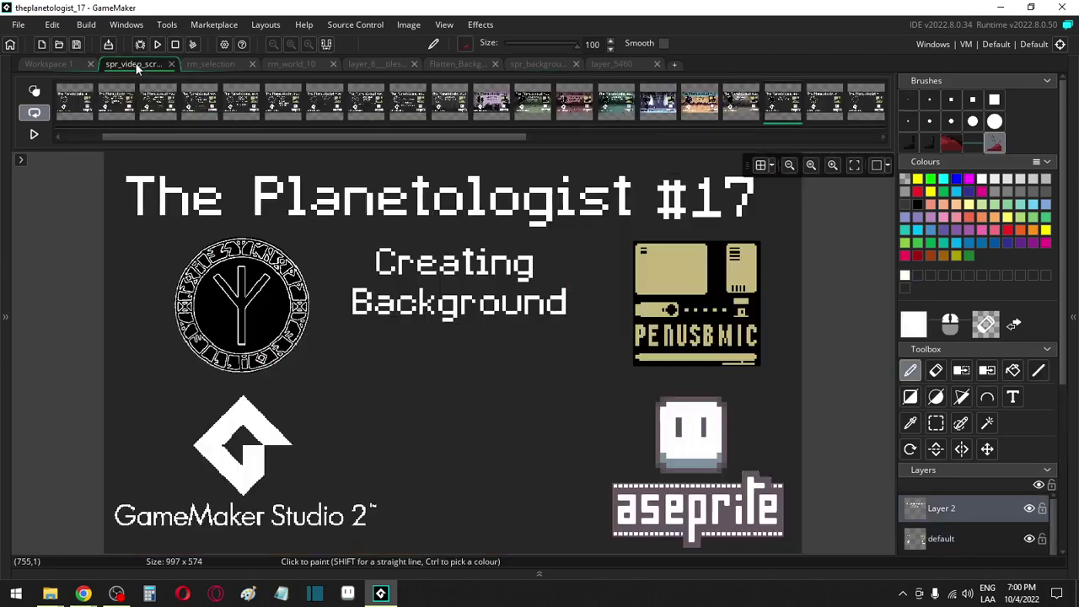
click(202, 64)
click(466, 64)
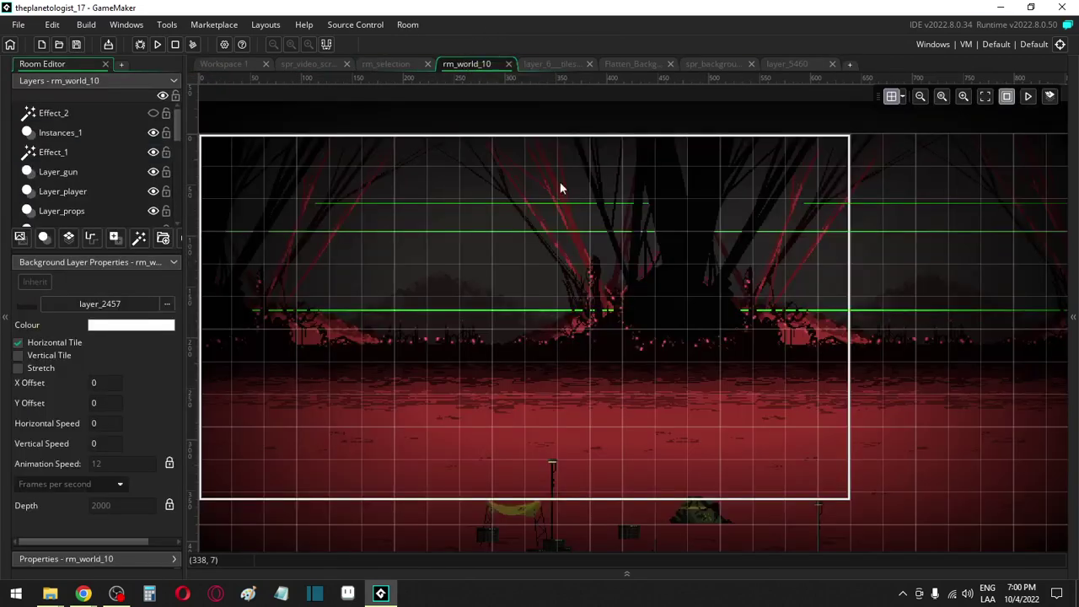
ctrl+scroll(541, 245, down, 2)
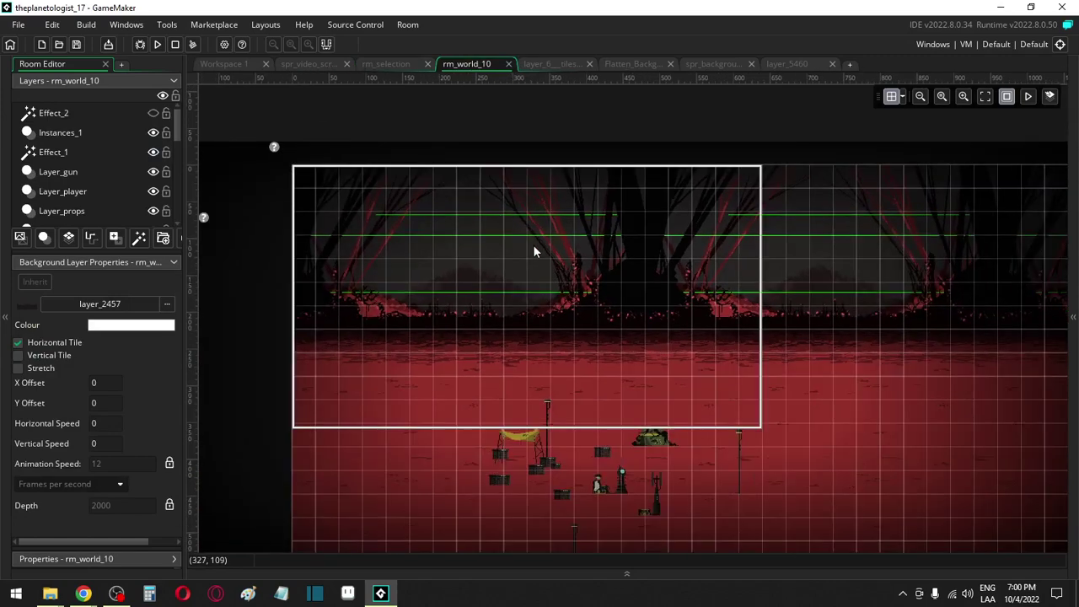
Return to the layer_5460 image and hide Layer 1 with the green guide lines
click(385, 65)
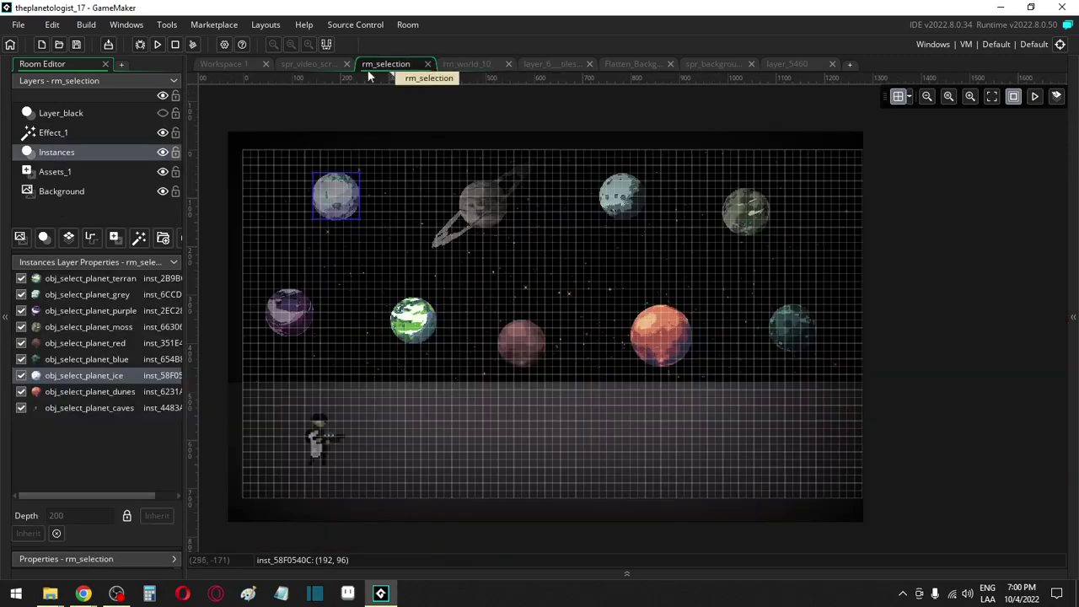
click(314, 65)
click(224, 65)
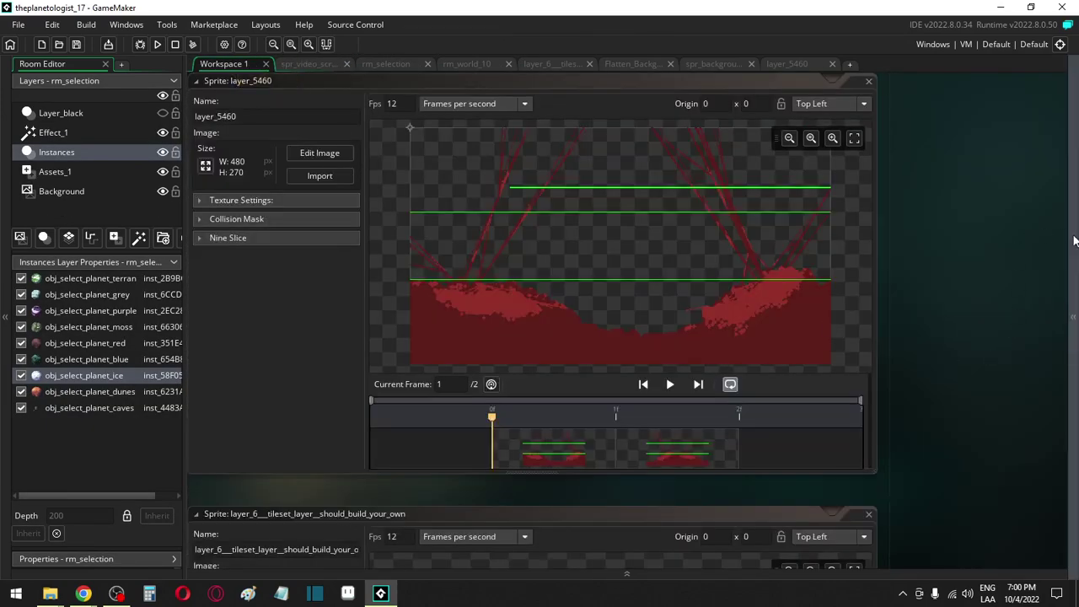
click(335, 154)
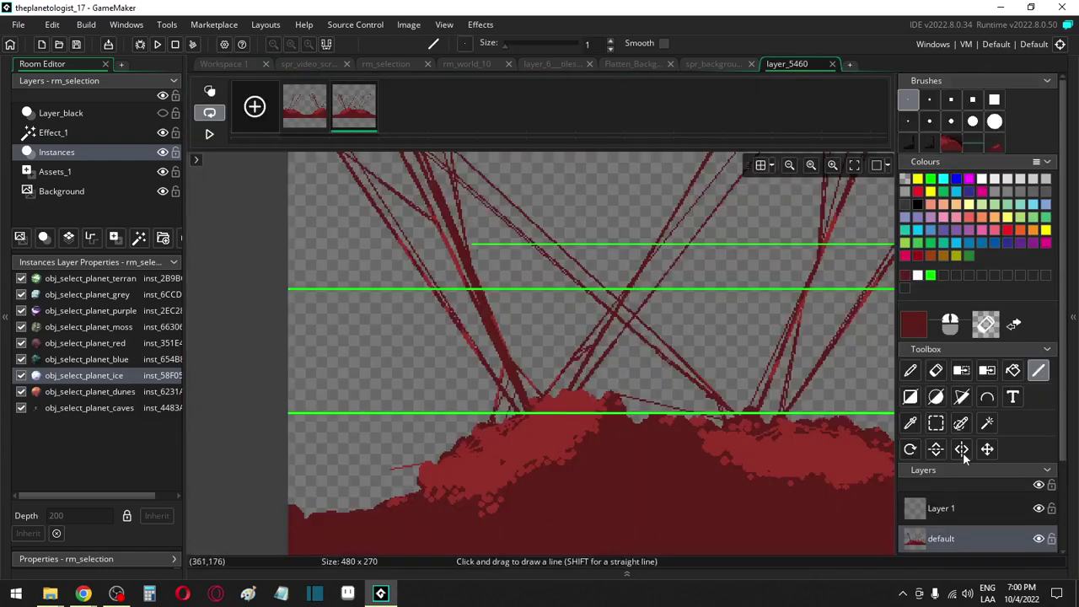
click(1039, 507)
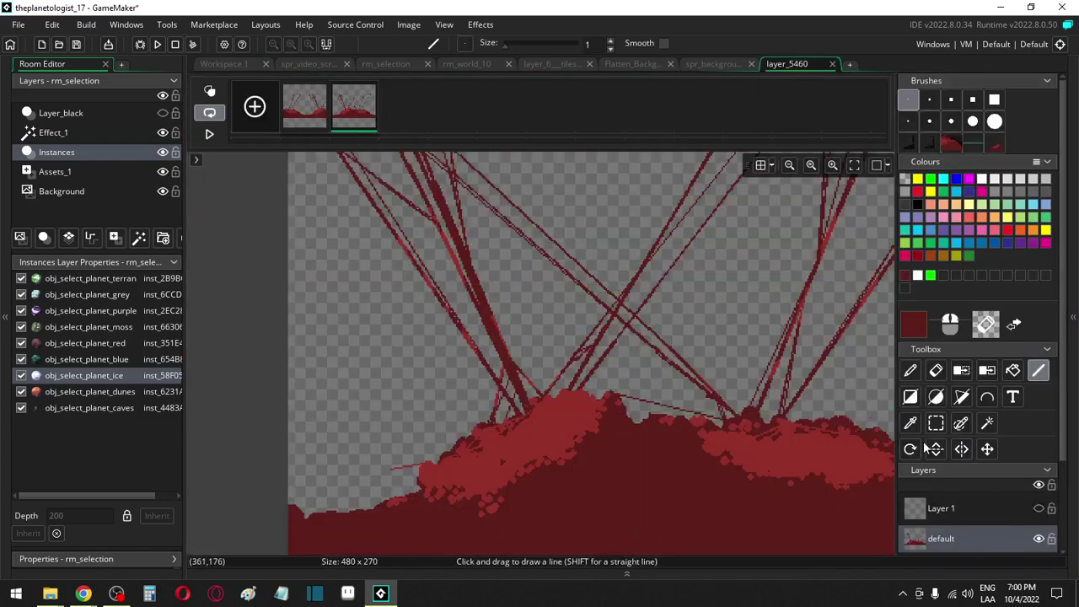
Open the Boss Room sprite layer_7___foreground and place it above the layer_6 tileset sprite in the asset list
click(1073, 317)
double_click(960, 317)
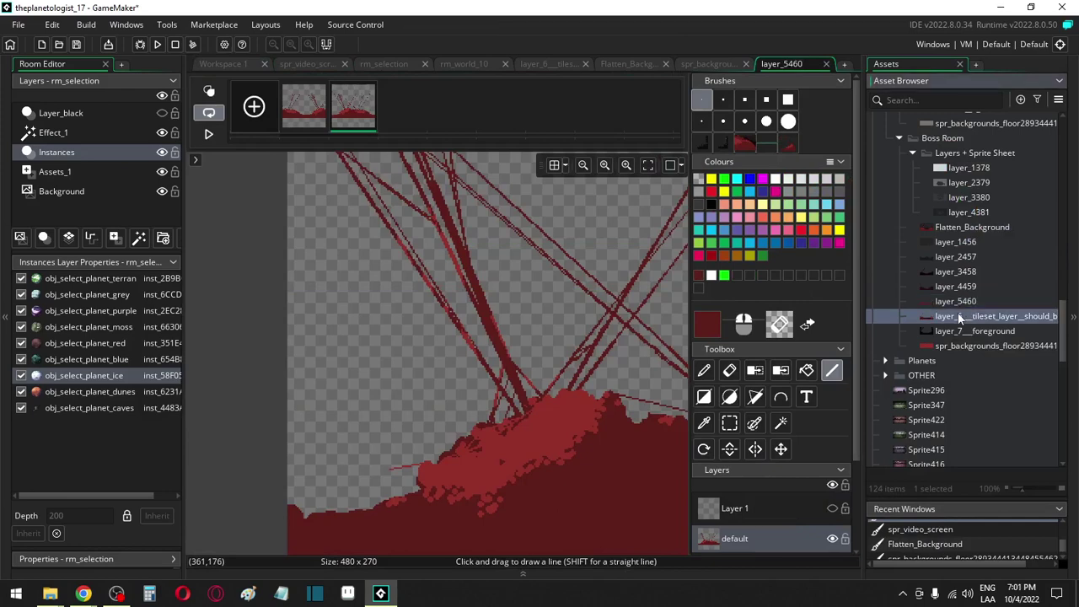
double_click(957, 330)
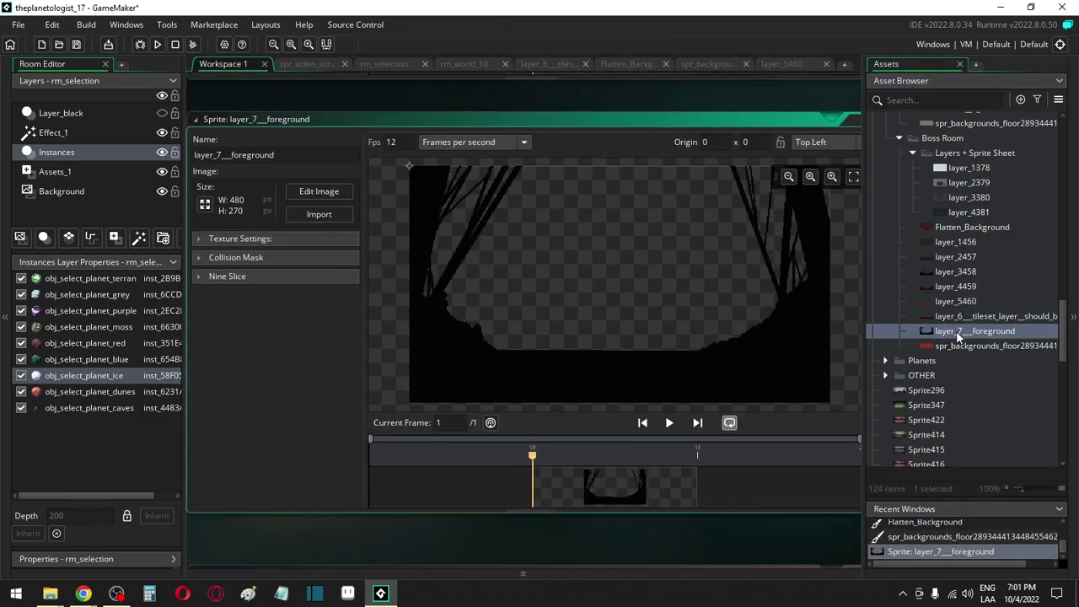
middle_drag(441, 102, 393, 102)
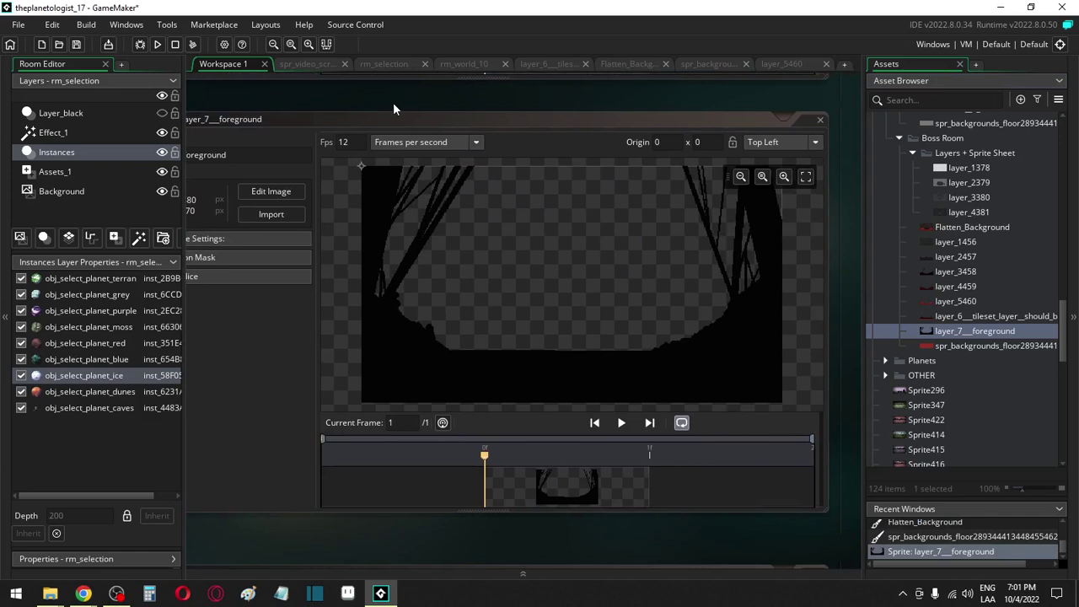
drag(965, 317, 964, 333)
click(956, 318)
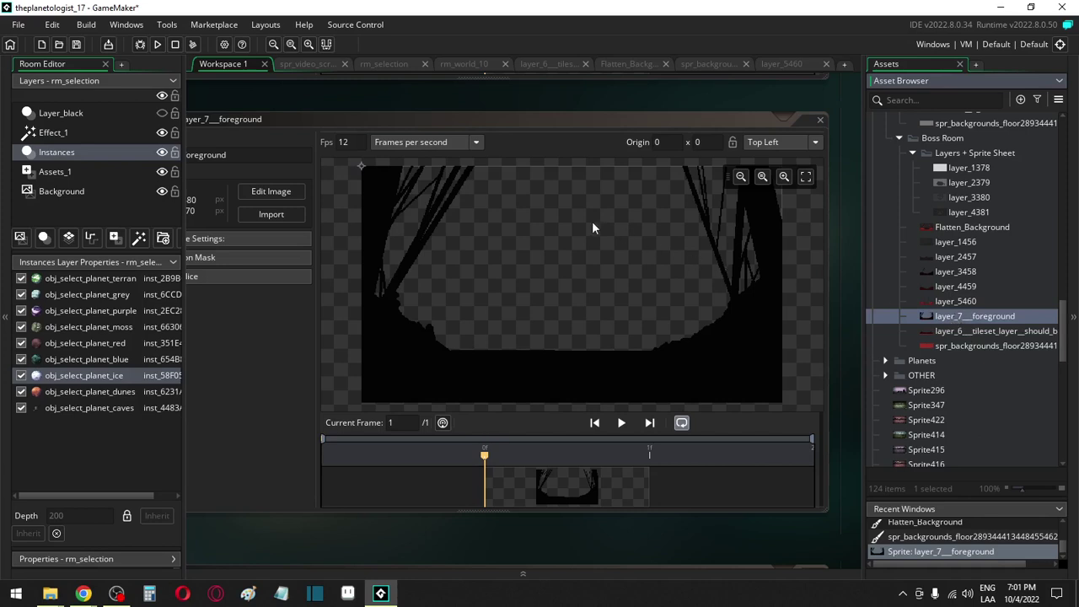
middle_drag(591, 221, 590, 261)
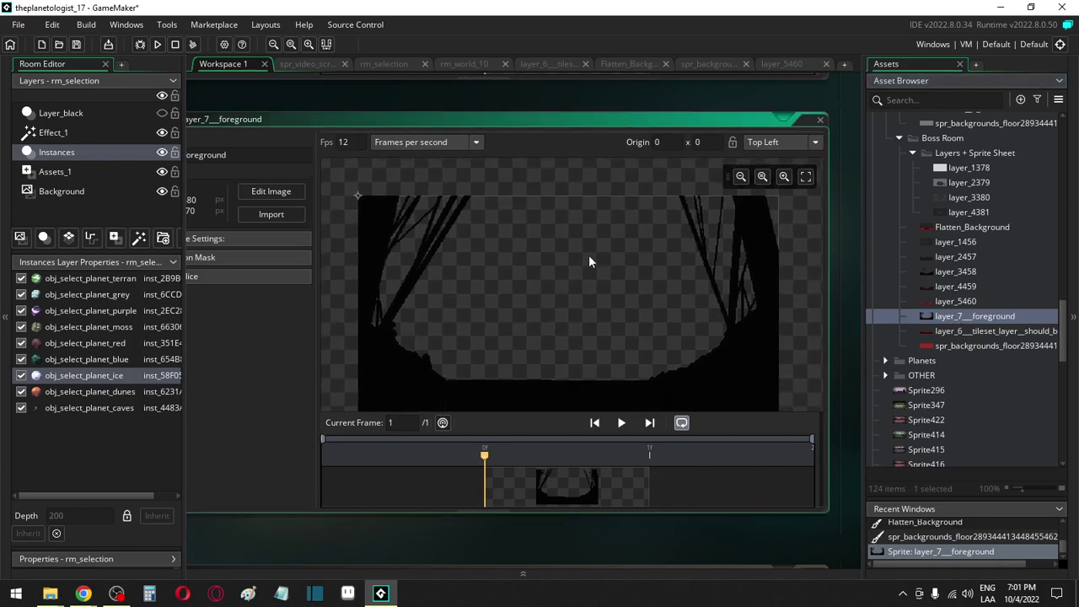
click(299, 67)
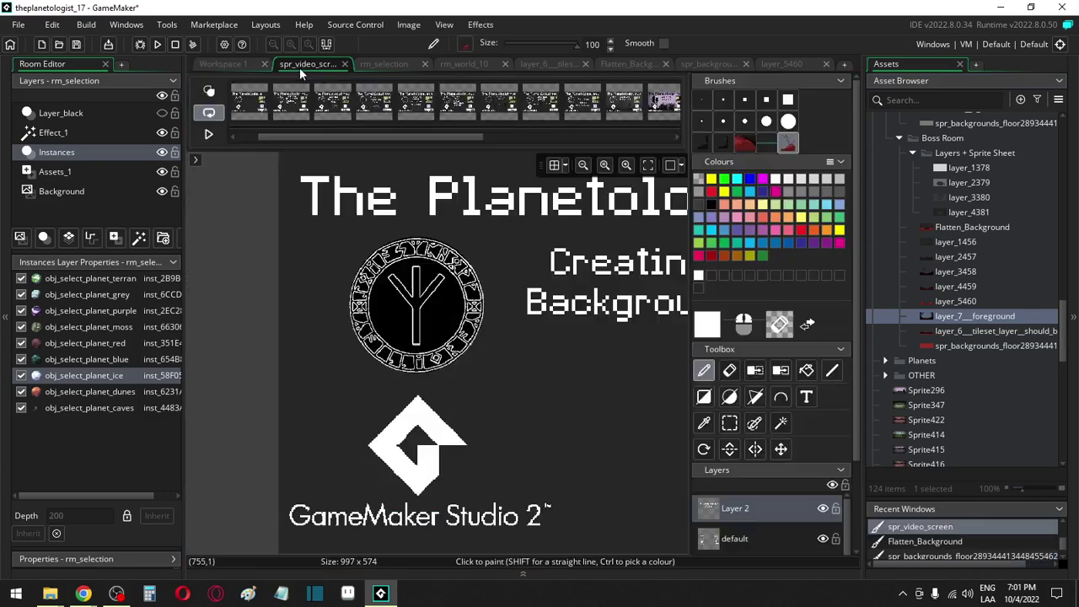
click(376, 64)
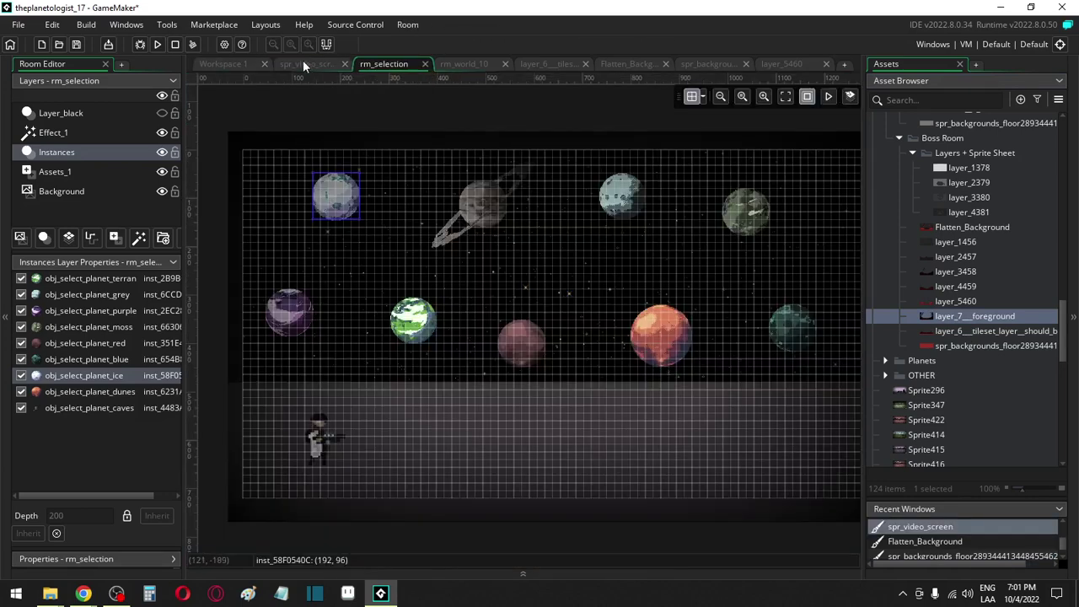
Bring up the rm_world_10 room to view its forest background
click(303, 64)
click(243, 64)
click(310, 64)
click(381, 64)
click(468, 66)
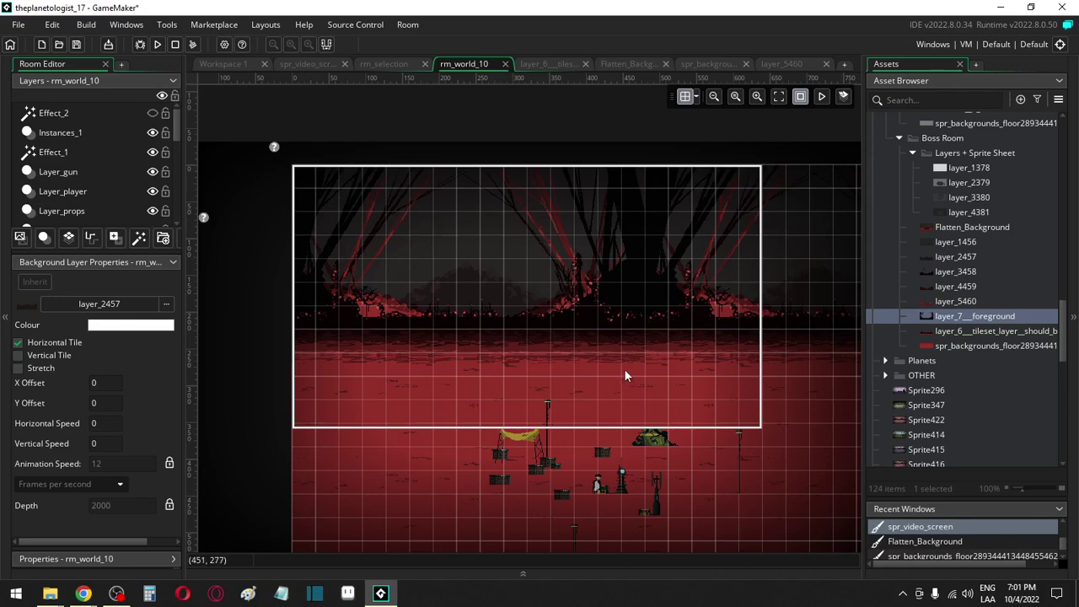
Open the layer_4459 sprite's image for editing
click(957, 303)
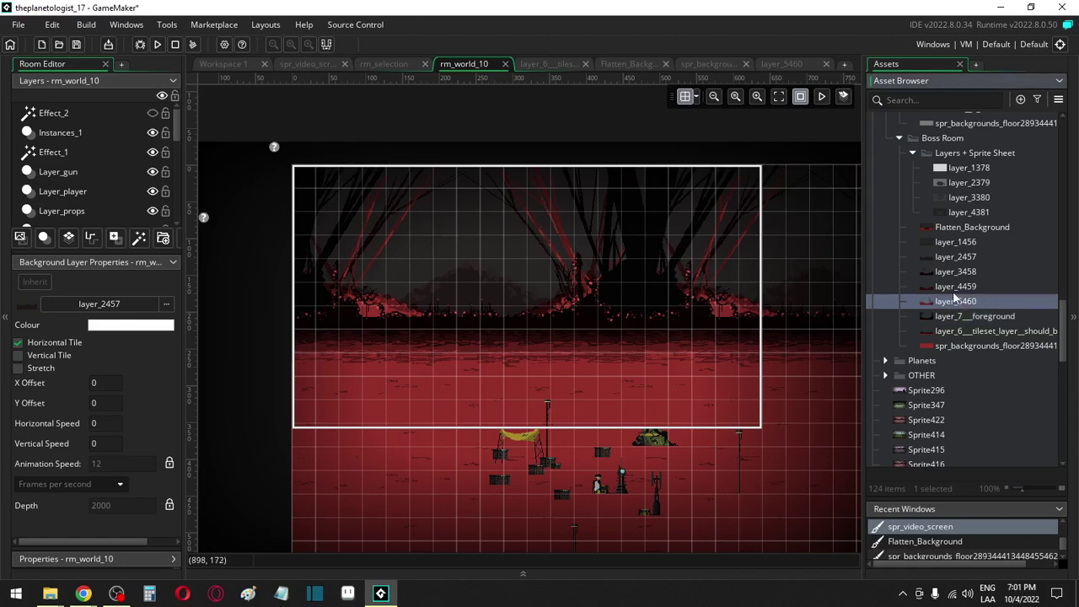
click(954, 289)
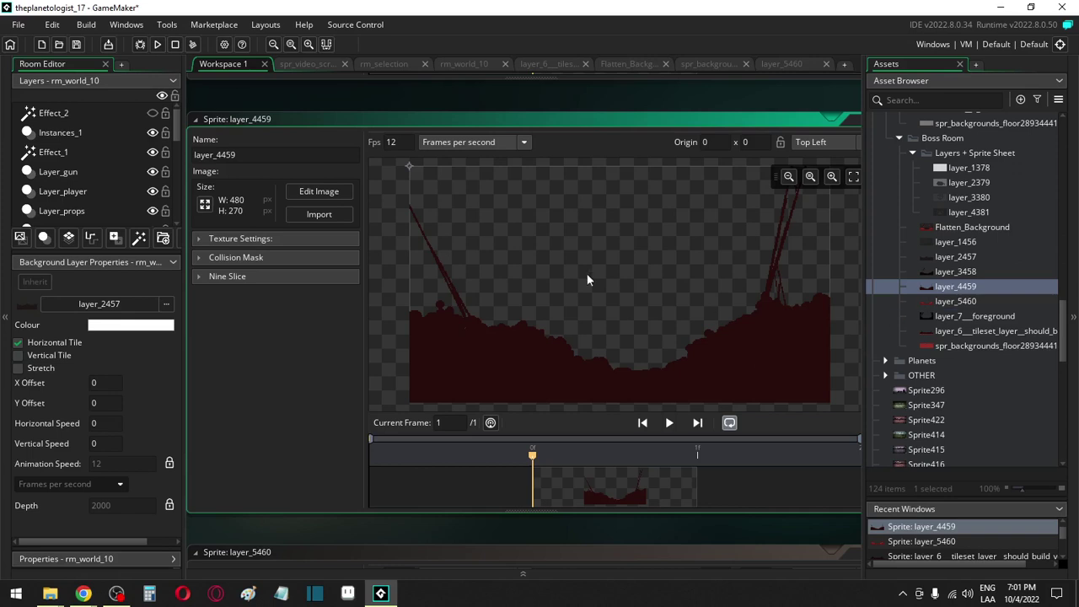
click(333, 192)
scroll(487, 432, down, 1)
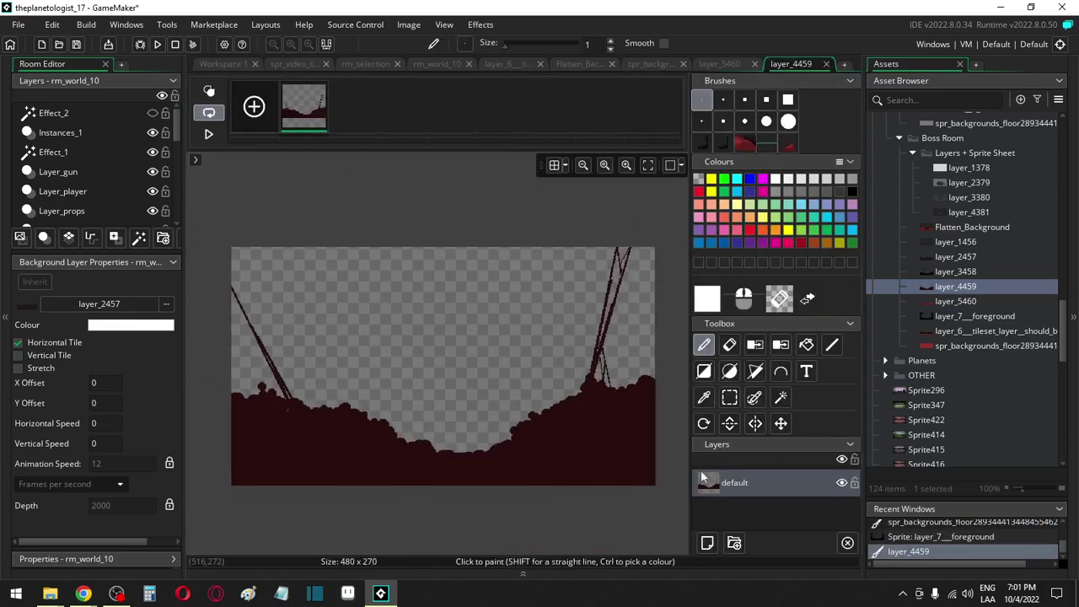
Select the right half of the layer_4459 image, about 253 px wide, and cut it out
click(729, 397)
drag(683, 225, 461, 541)
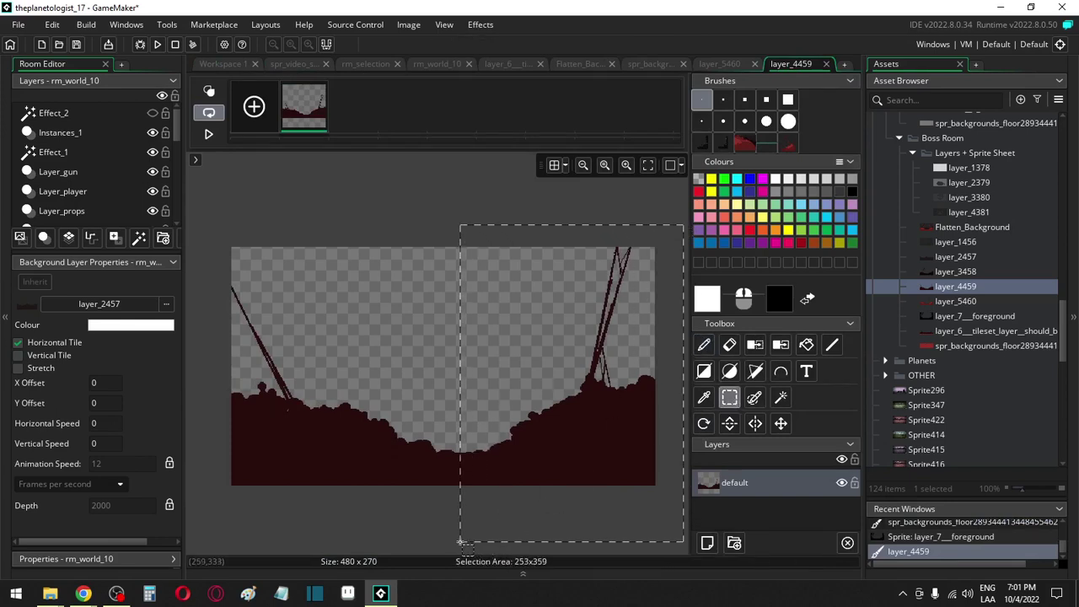
key(ctrl+x)
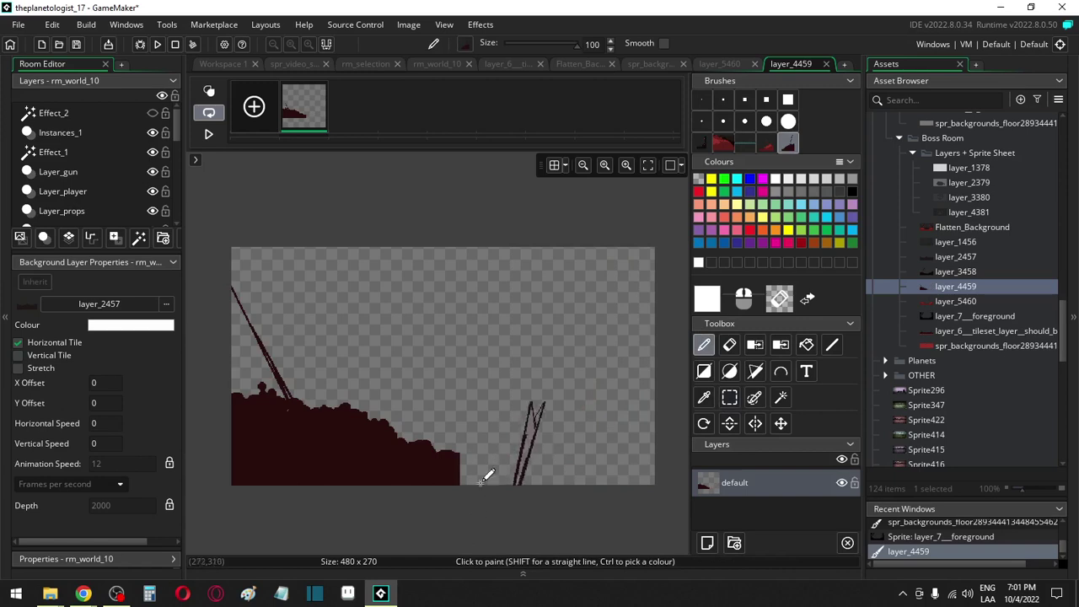
Move the remaining left half to the image's right edge and paste the cut half into the empty left side
click(729, 397)
drag(206, 229, 468, 523)
drag(371, 450, 565, 450)
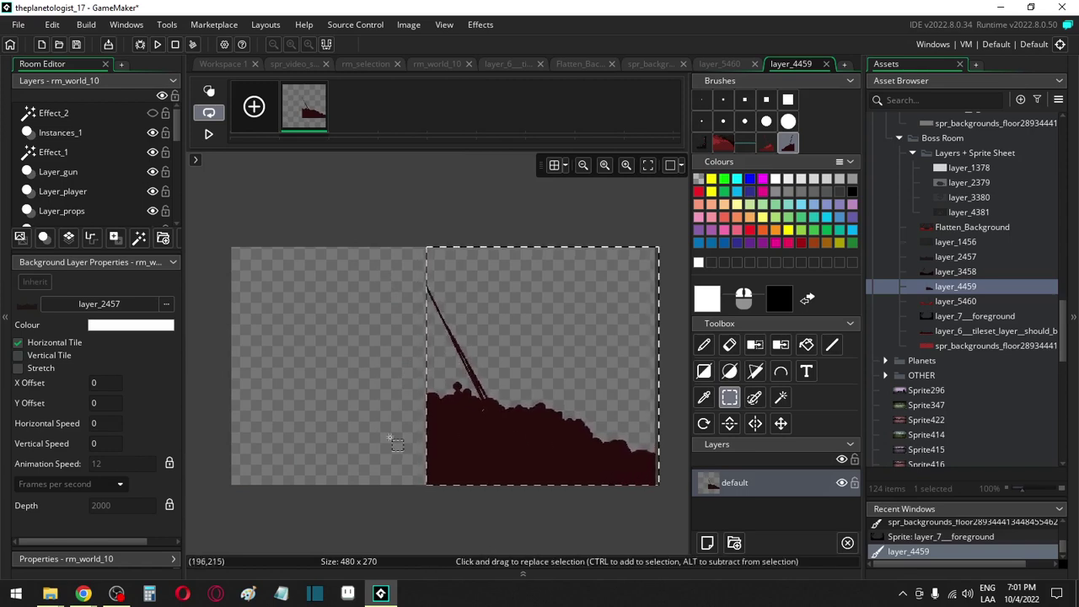
key(ctrl+c)
click(259, 356)
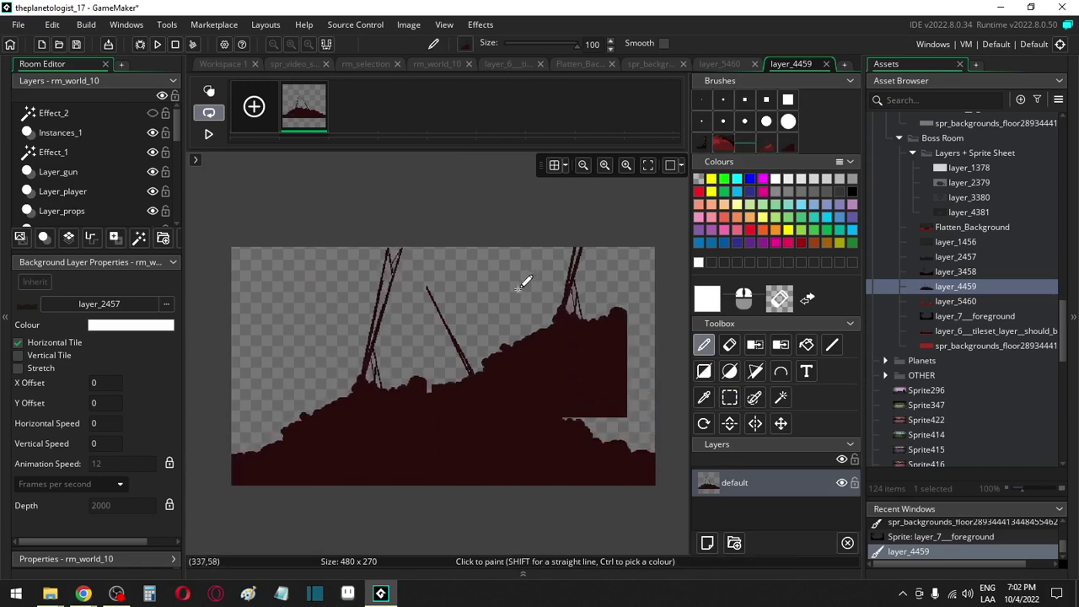
Extend the cut-off branch up to the image's top edge with 1 px lines in the hill's sampled dark red
scroll(527, 287, up, 1)
scroll(527, 291, up, 1)
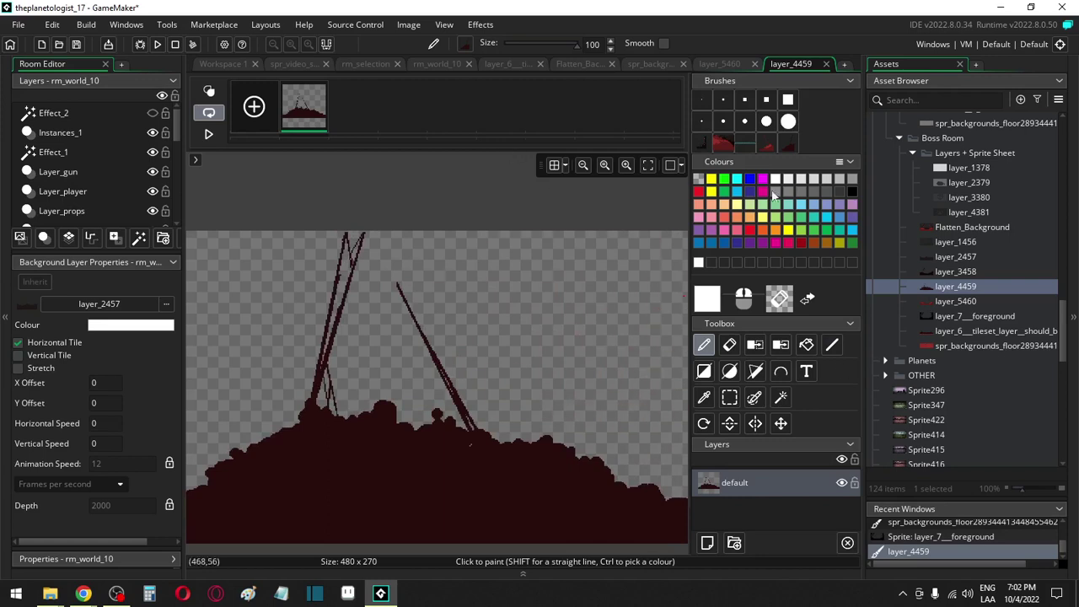
click(704, 100)
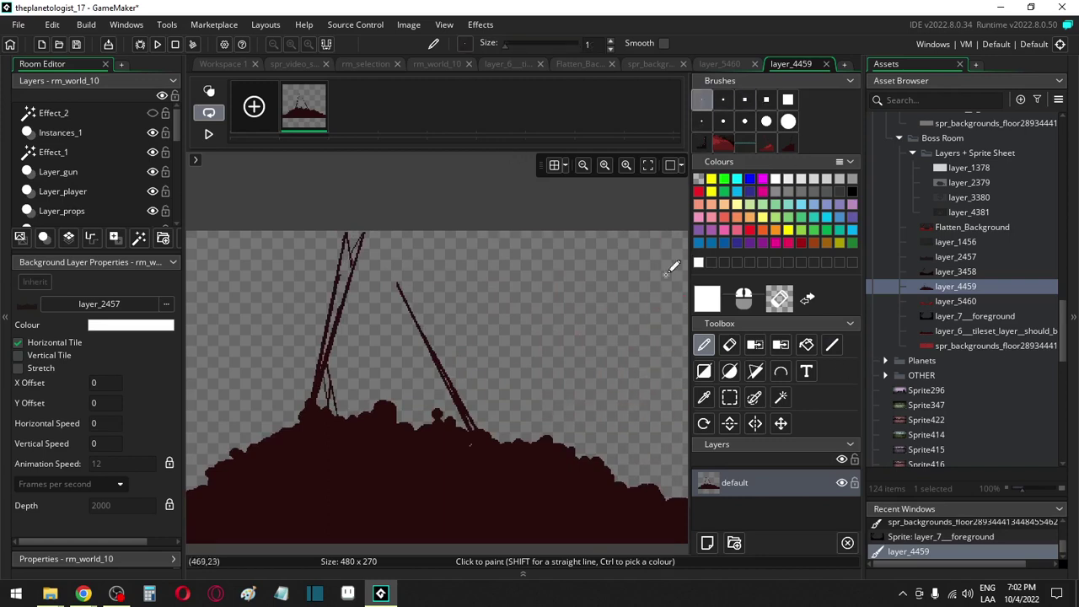
key(i)
right_click(529, 438)
click(497, 462)
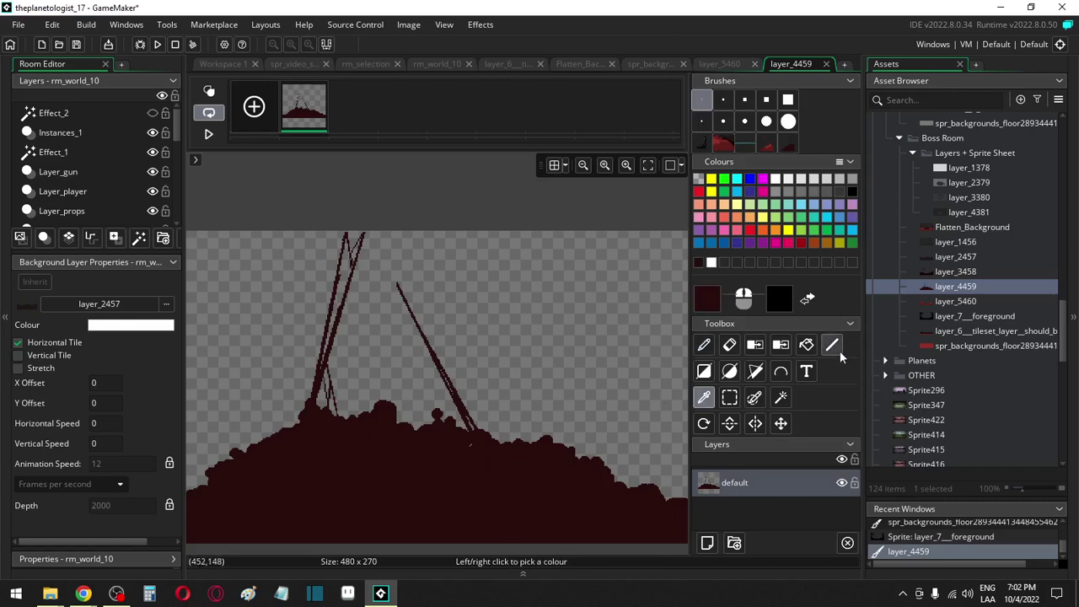
click(832, 345)
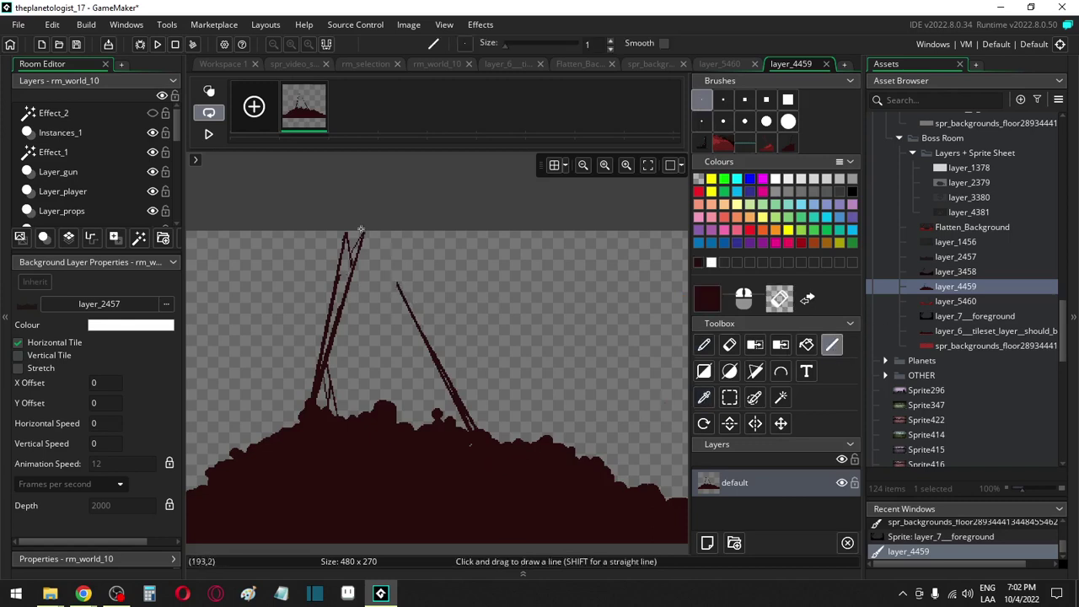
ctrl+scroll(344, 235, up, 3)
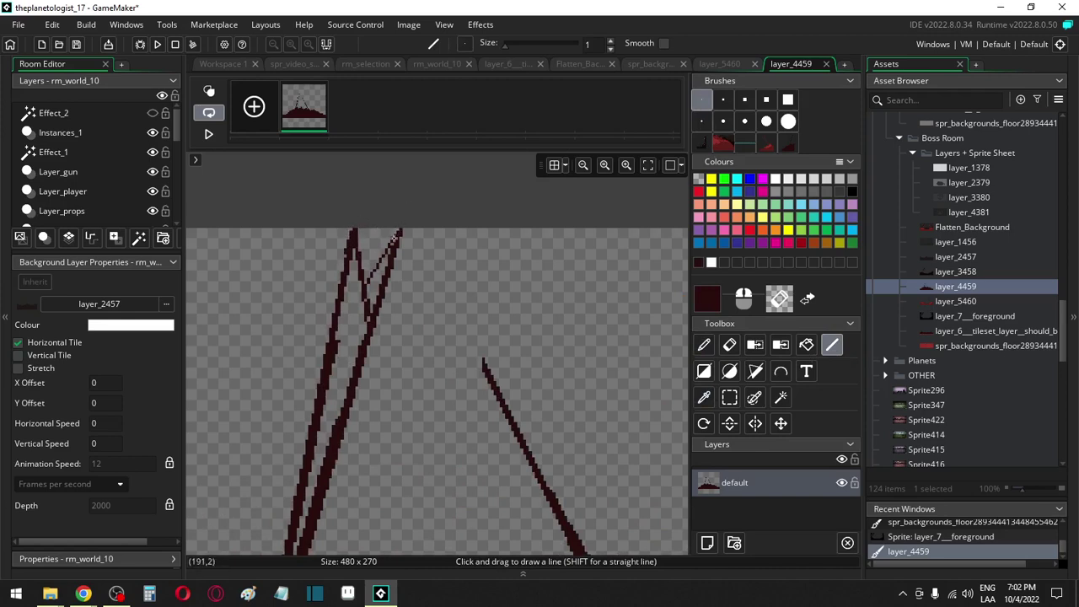
mouse_move(483, 364)
mouse_down()
mouse_move(378, 172)
mouse_move(387, 168)
mouse_up()
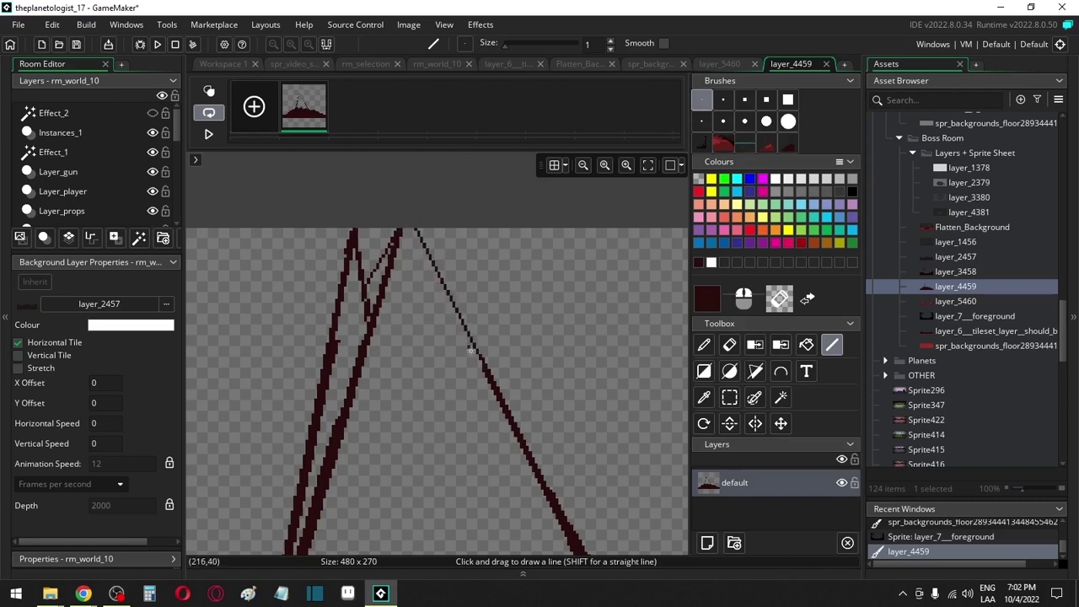
drag(483, 371, 400, 198)
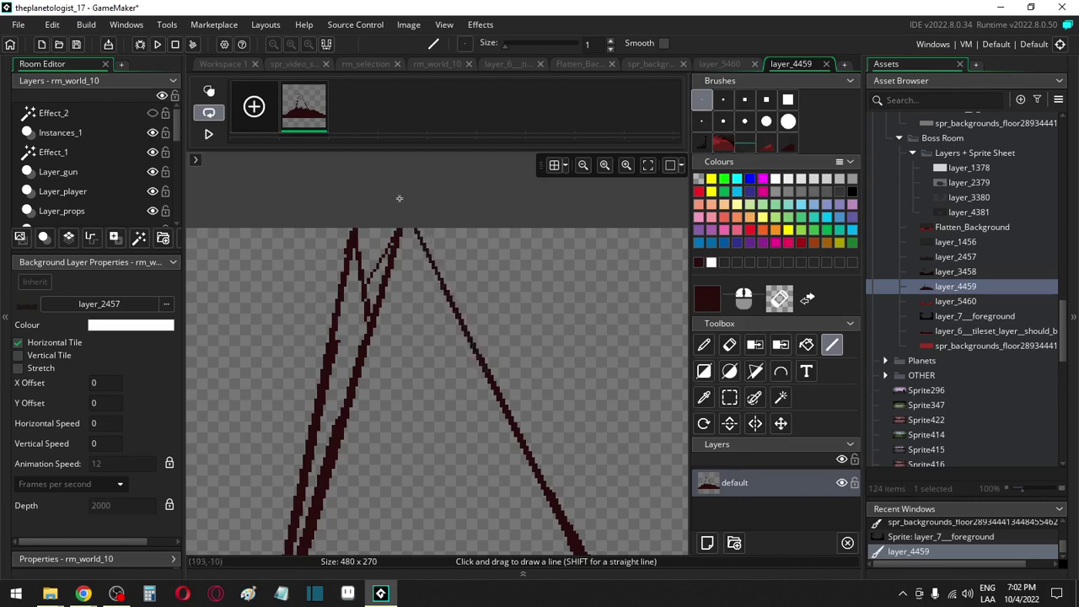
Draw a right-leaning branch from the hill's right slope to the top edge using several closely spaced lines
scroll(484, 306, down, 5)
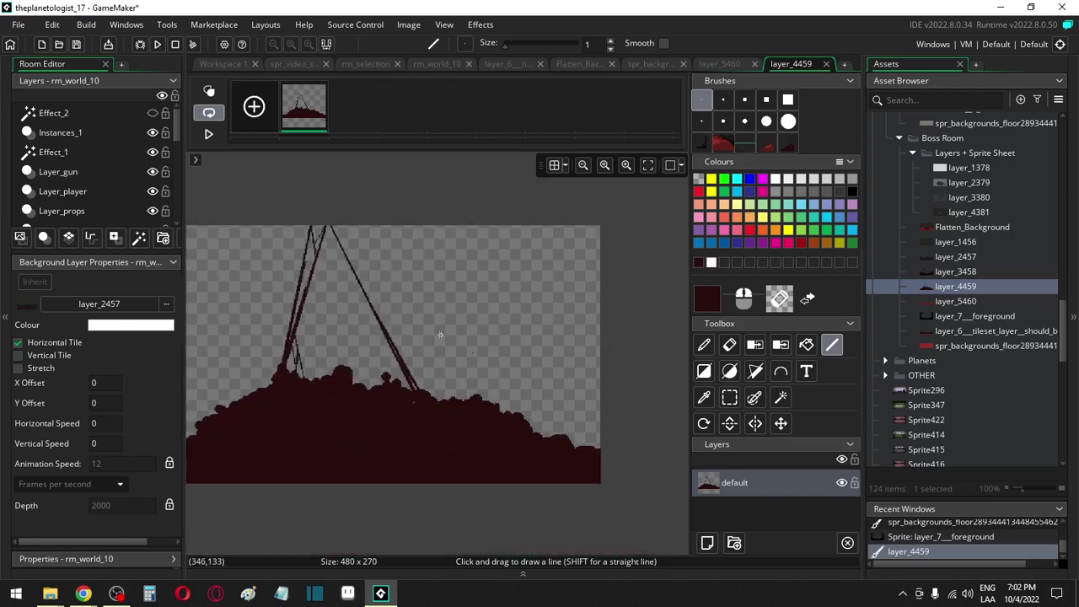
drag(390, 371, 501, 104)
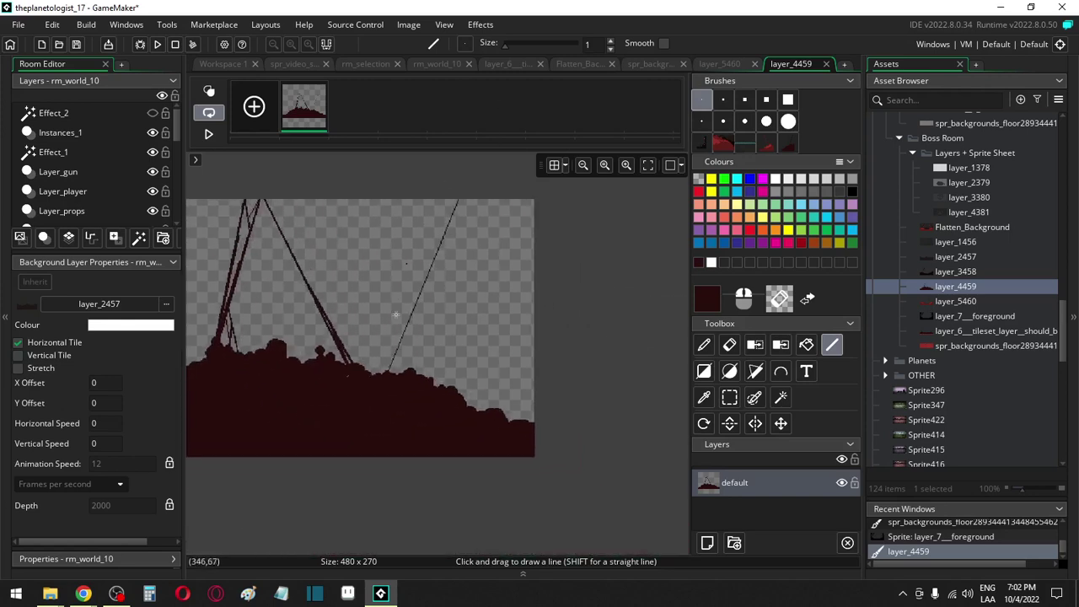
drag(383, 377, 467, 182)
drag(388, 377, 463, 191)
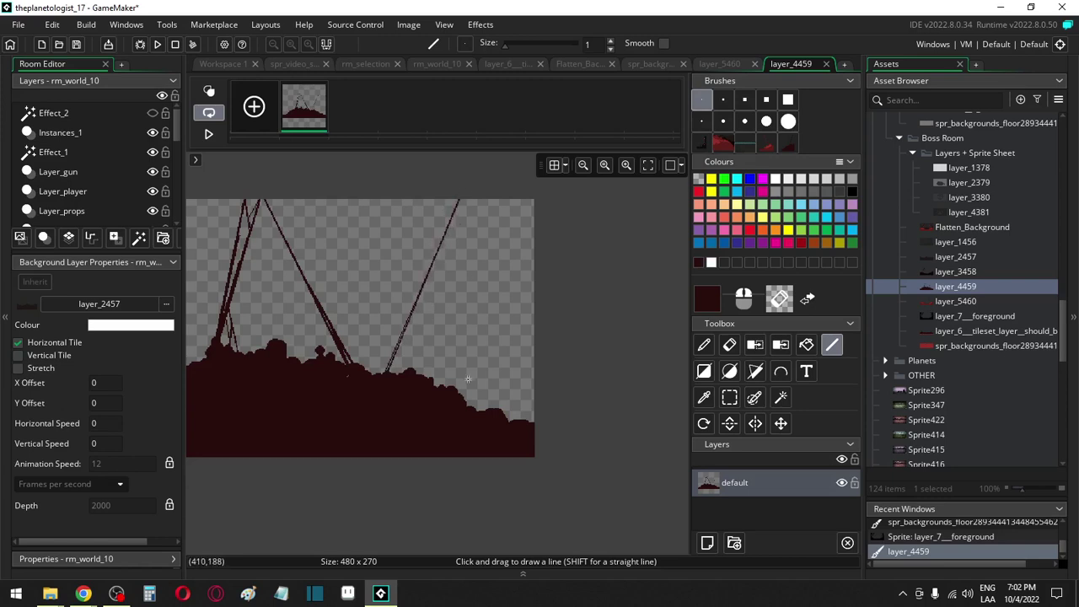
Draw a left-leaning branch crossing the new one and link the two with thin connecting twigs
drag(458, 389, 402, 169)
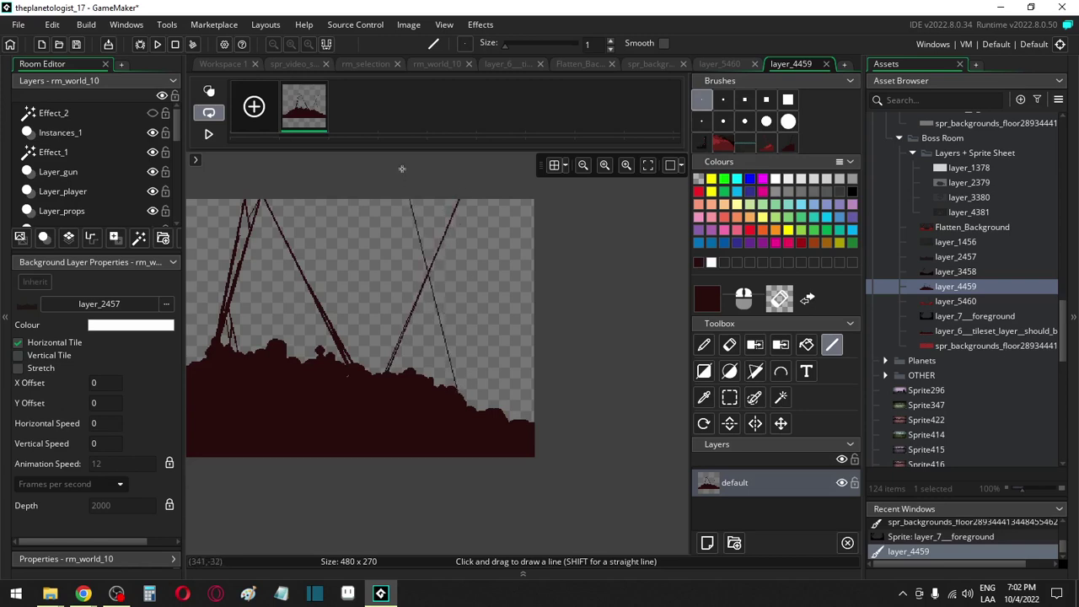
drag(458, 394, 402, 171)
drag(461, 393, 404, 175)
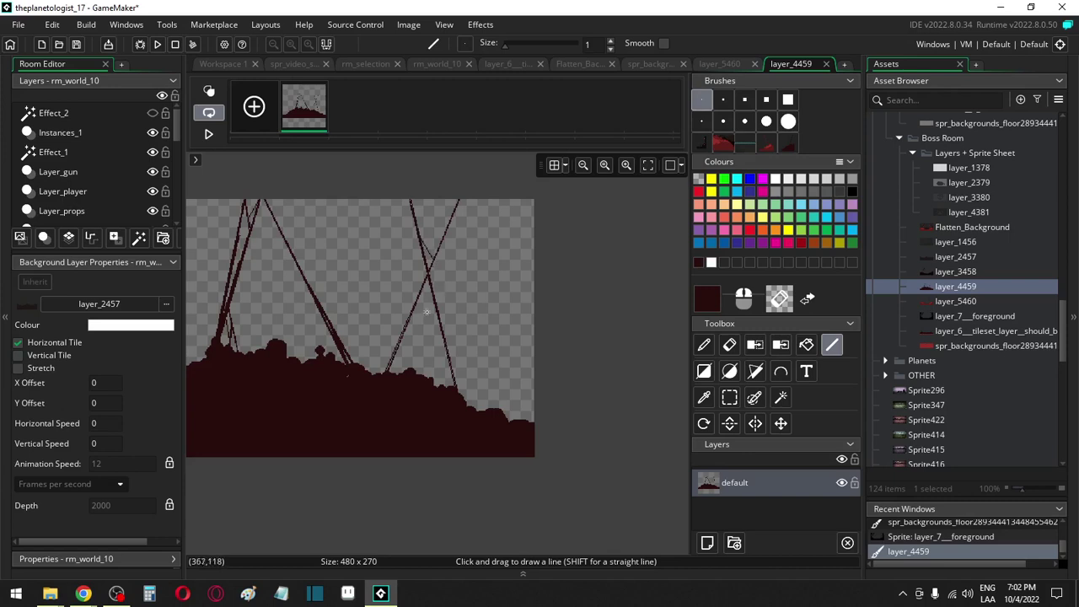
mouse_move(431, 296)
mouse_down()
mouse_move(405, 327)
mouse_move(434, 307)
mouse_up()
ctrl+scroll(435, 307, up, 4)
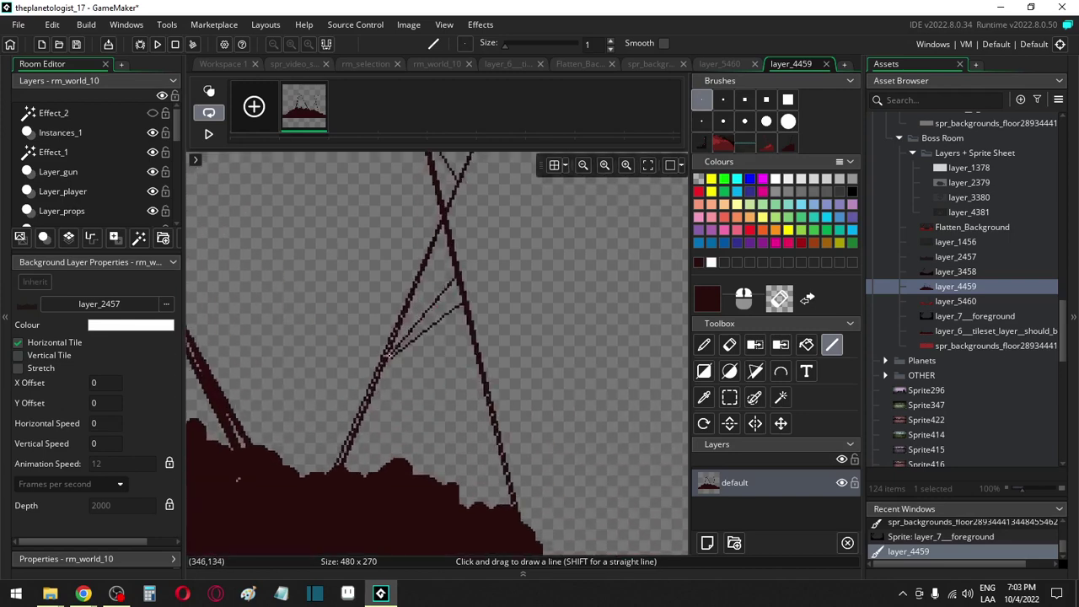
ctrl+scroll(381, 389, down, 5)
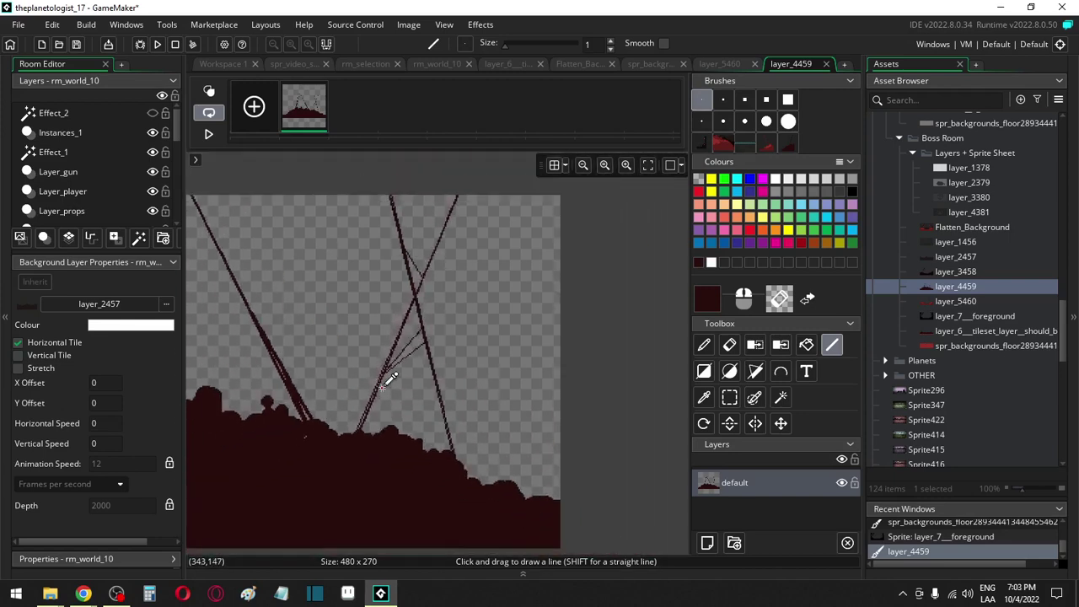
Add thin twigs from the middle diagonal trunk down to the bushes and at the tops of the tall trunks
ctrl+scroll(590, 430, up, 4)
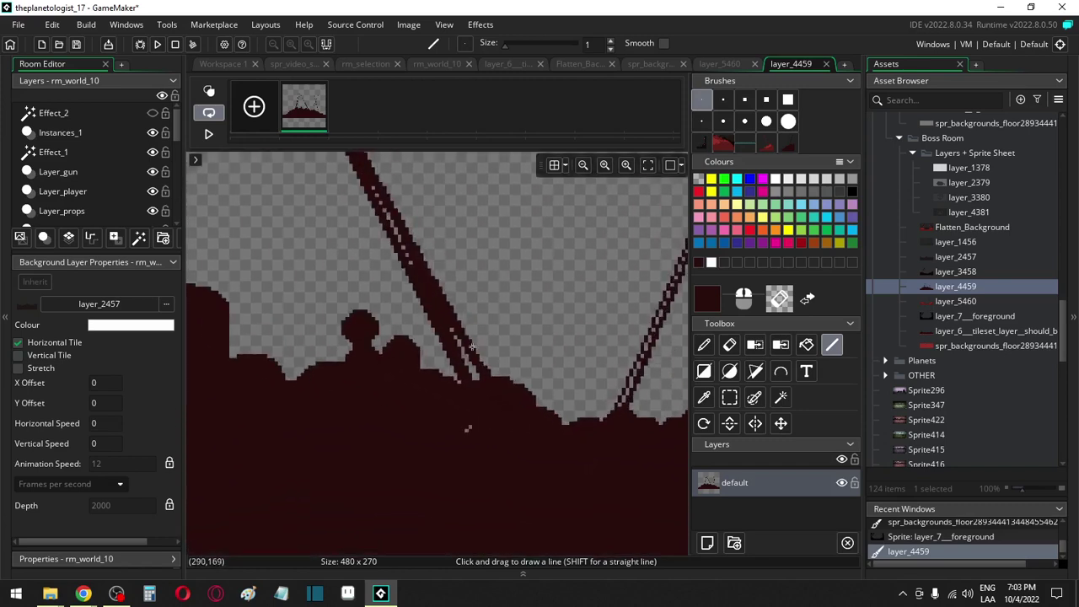
mouse_move(366, 199)
mouse_down()
mouse_move(356, 345)
mouse_move(374, 339)
mouse_move(401, 358)
mouse_up()
drag(355, 164, 358, 314)
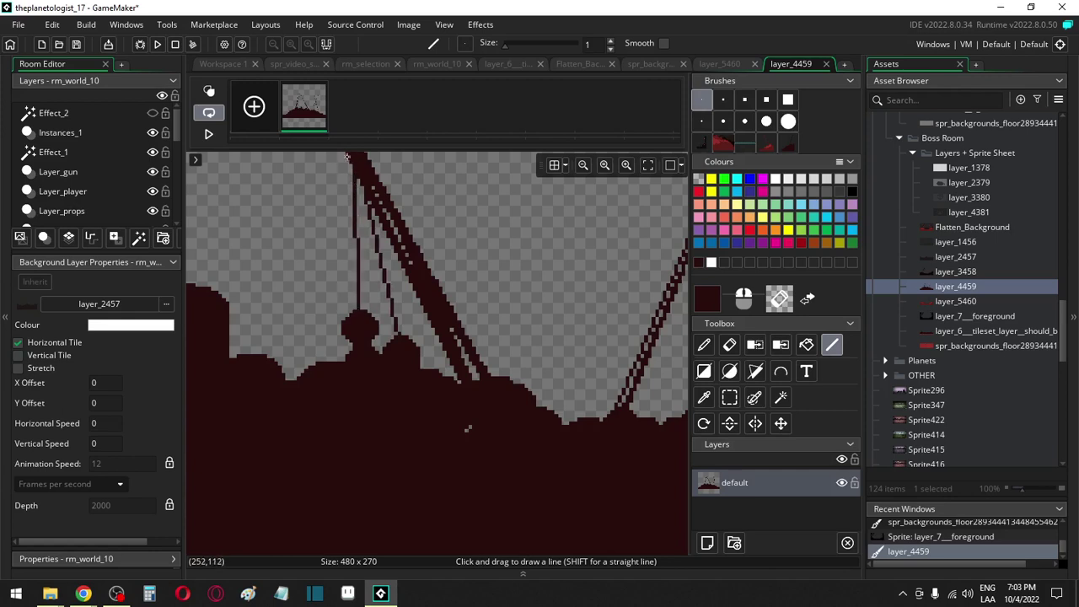
drag(347, 156, 358, 304)
scroll(339, 313, down, 4)
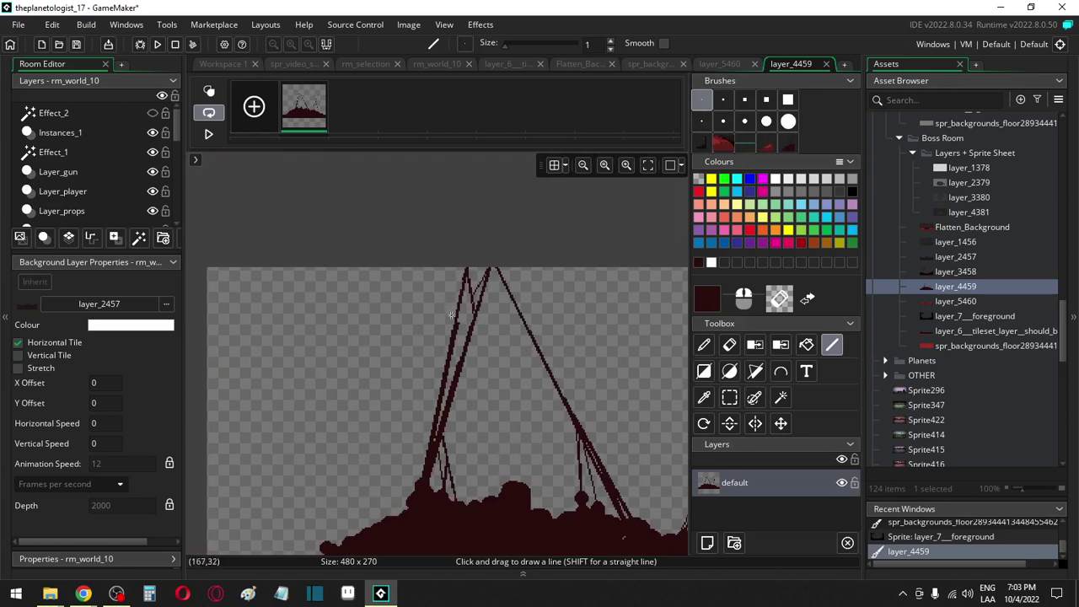
drag(460, 296, 432, 251)
scroll(602, 341, down, 2)
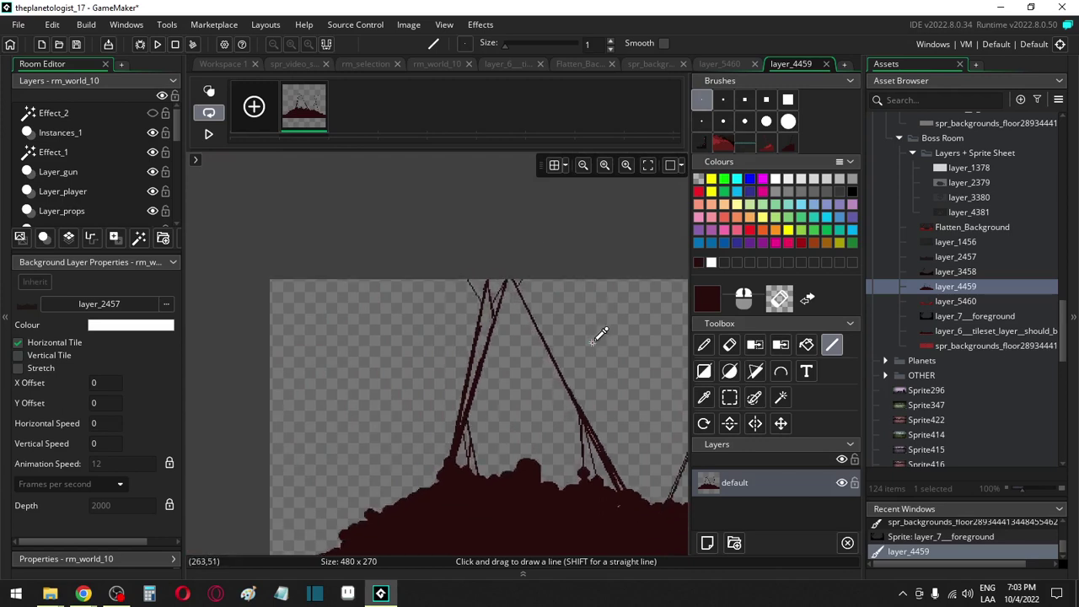
Return to the rm_world_10 room and examine how the edited background layer looks
click(294, 64)
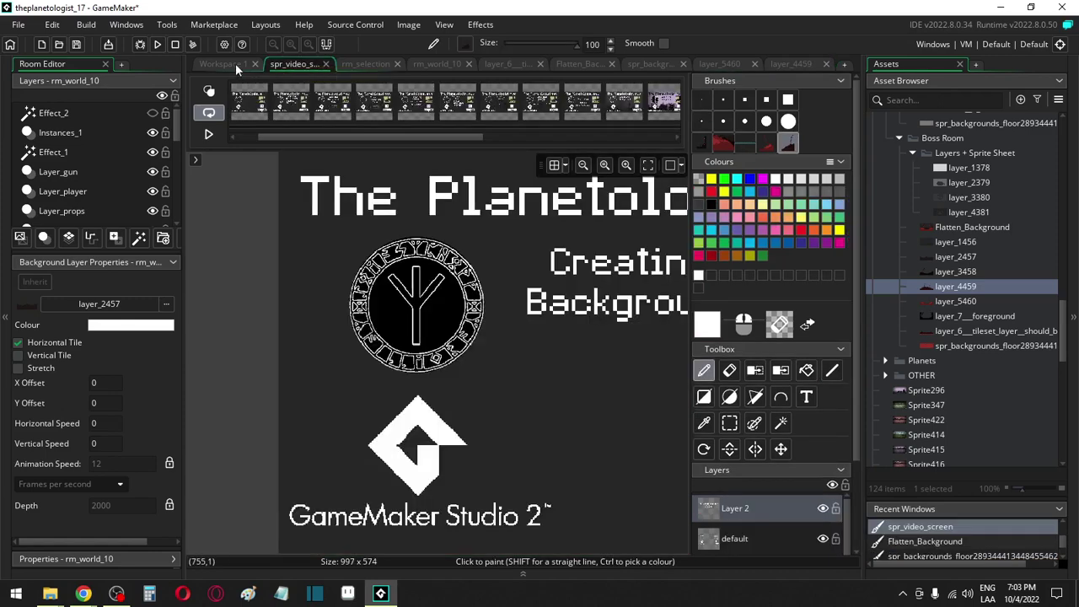
click(421, 62)
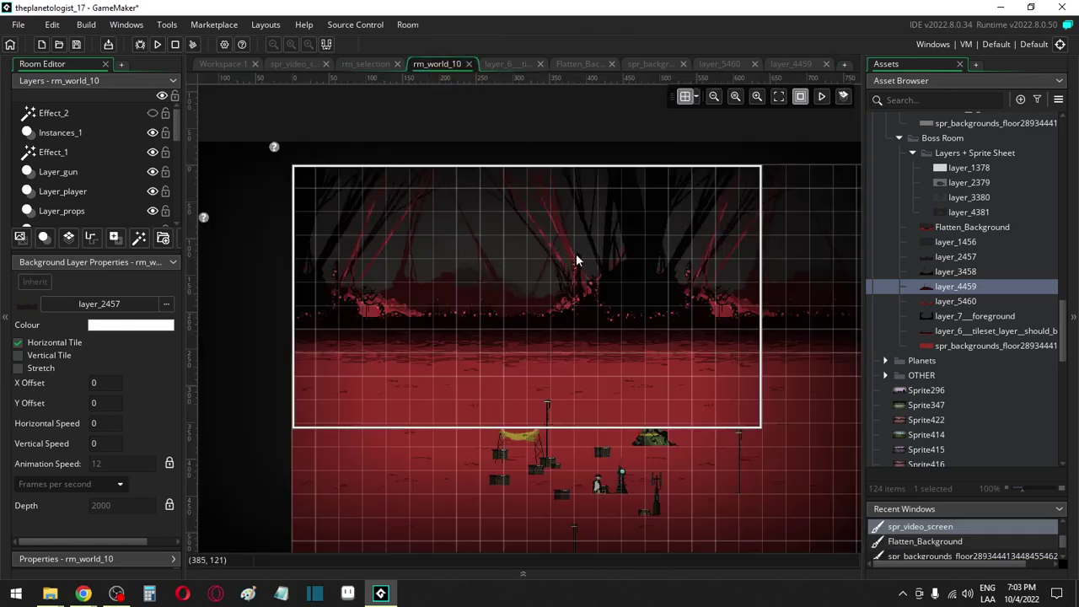
middle_drag(575, 253, 539, 332)
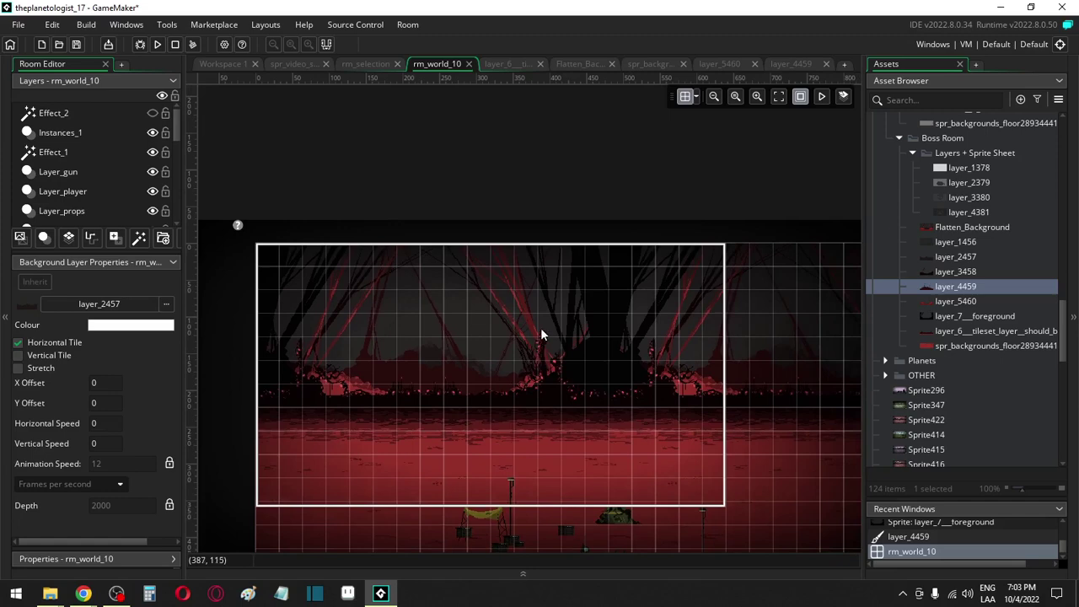
Inspect the layer_3458 and layer_4459 sprites and check which sprites the Backgrounds_1, Backgrounds_2 and Backgrounds_3 layers use
double_click(941, 271)
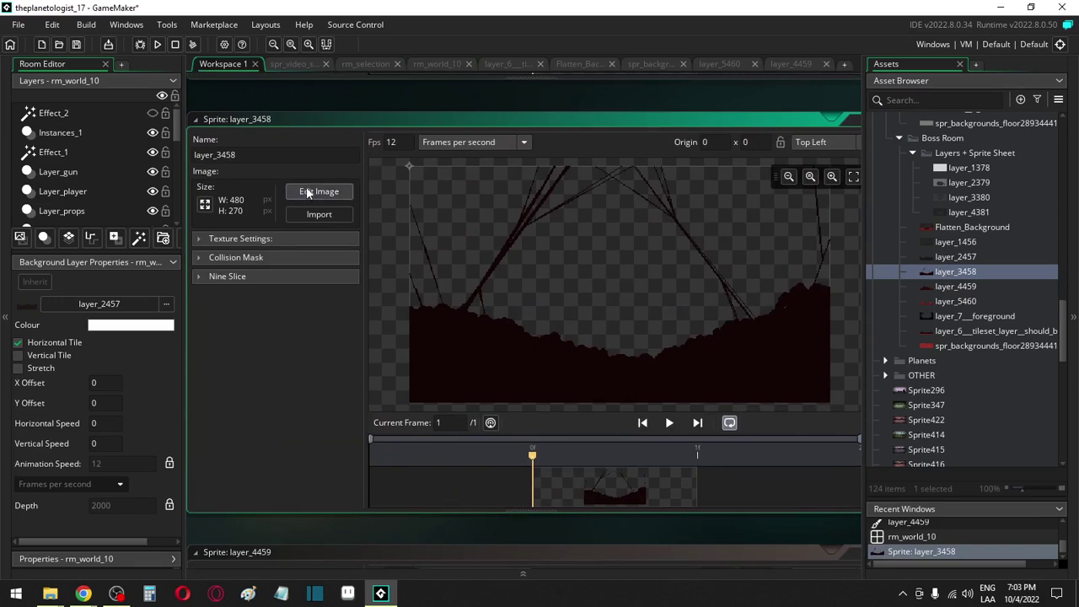
scroll(132, 201, down, 5)
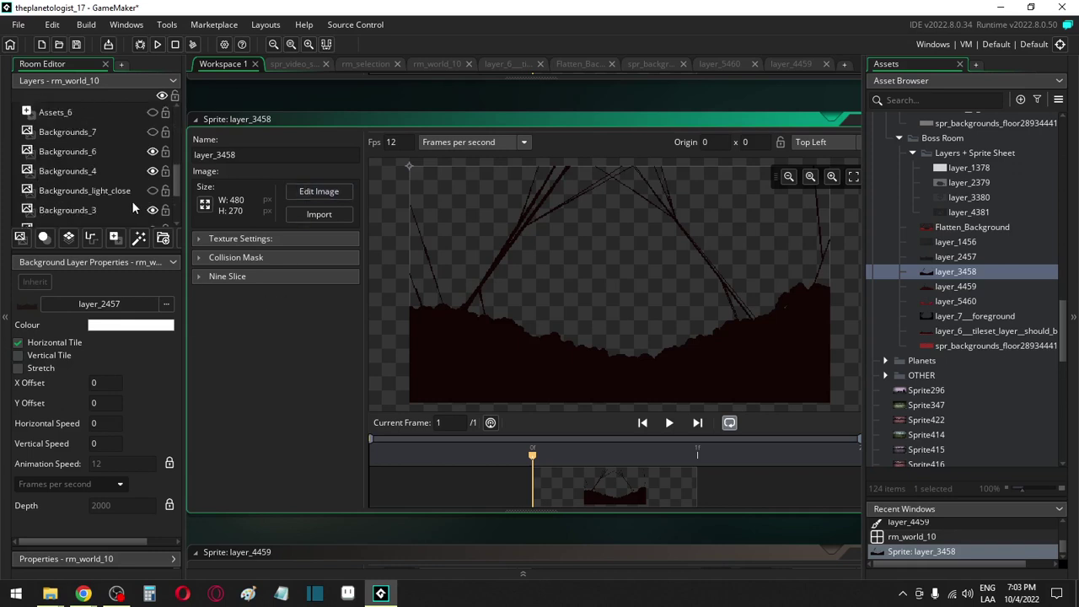
click(114, 179)
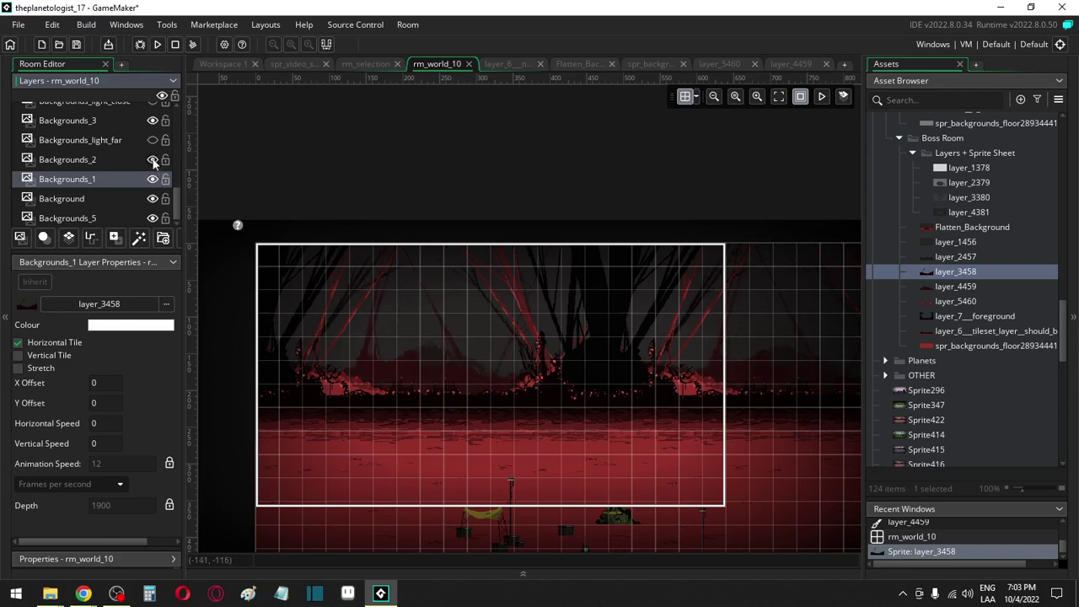
click(94, 162)
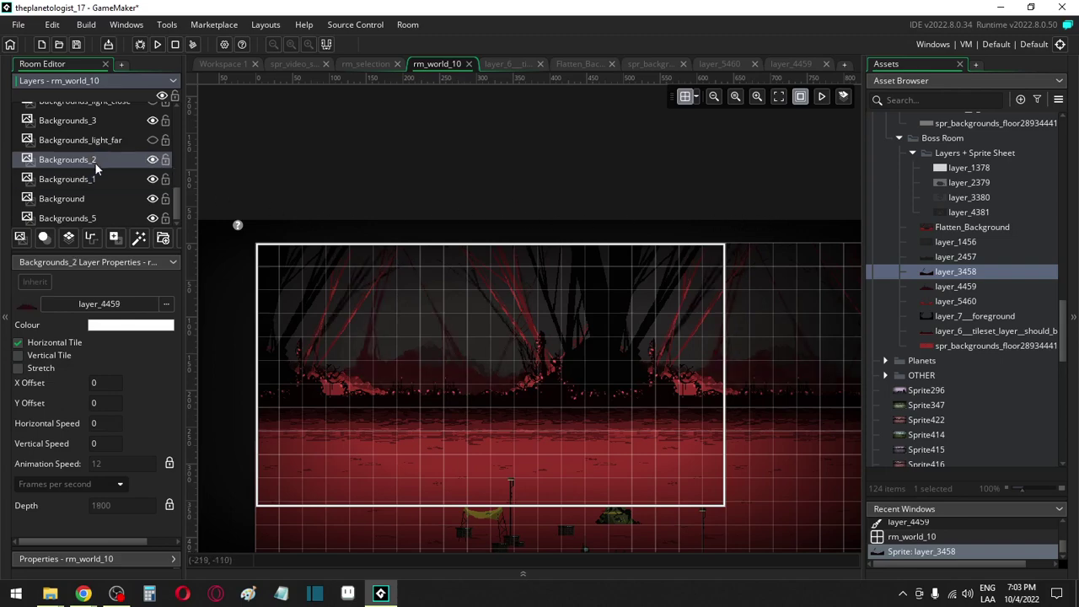
double_click(957, 289)
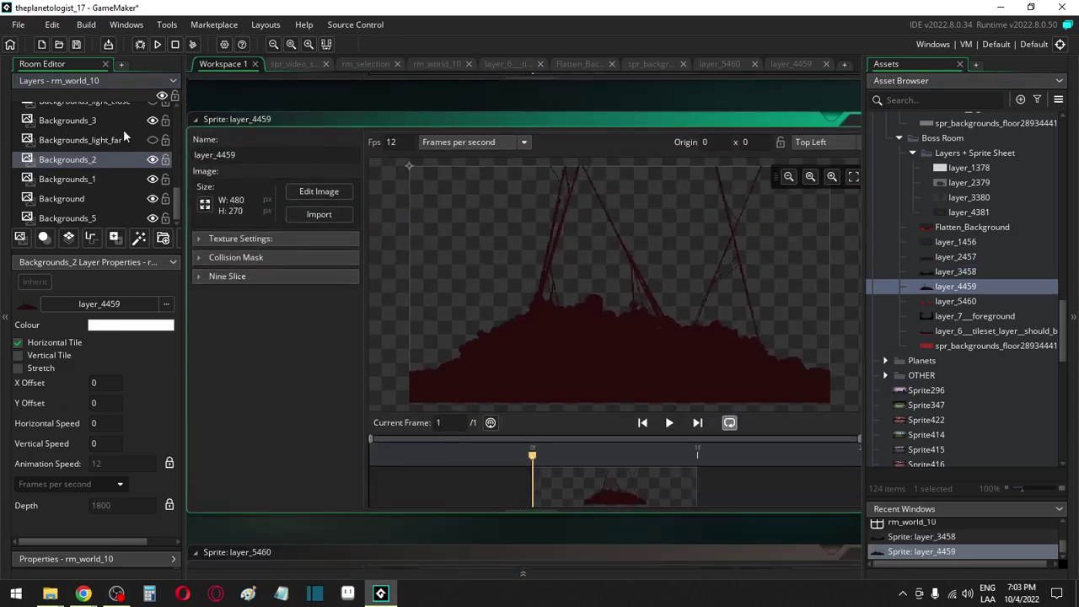
click(63, 120)
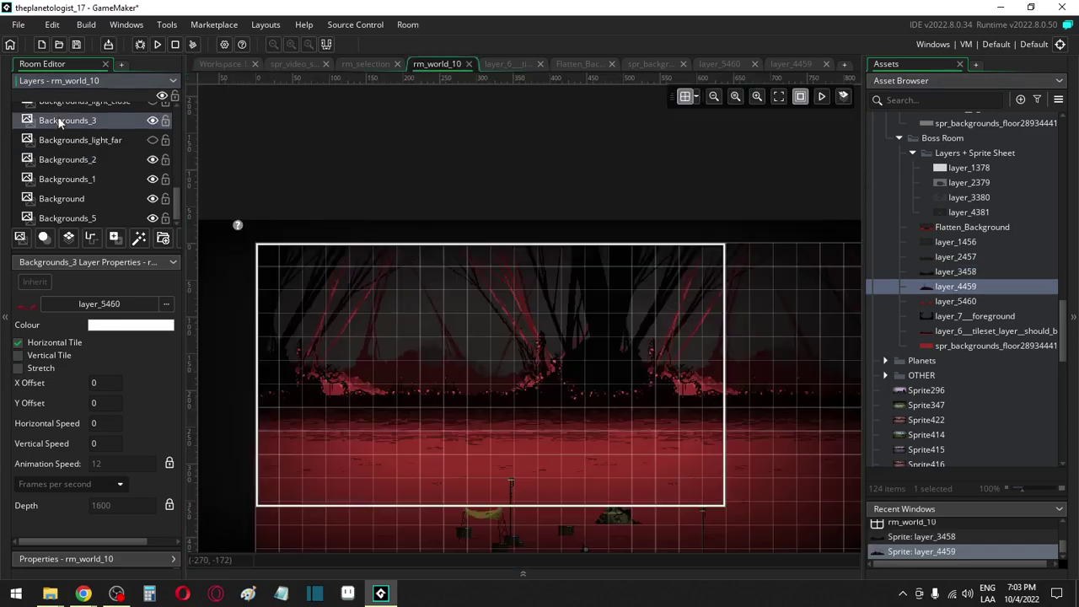
Toggle the visibility of the Backgrounds_3 layer to check what it contributes to the room
click(956, 272)
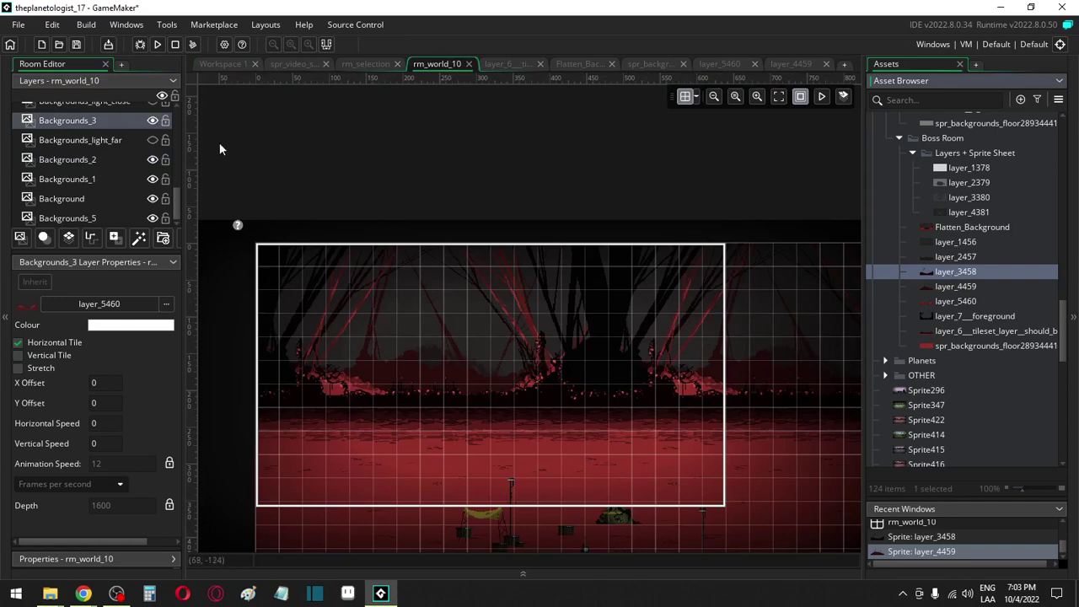
scroll(74, 215, up, 1)
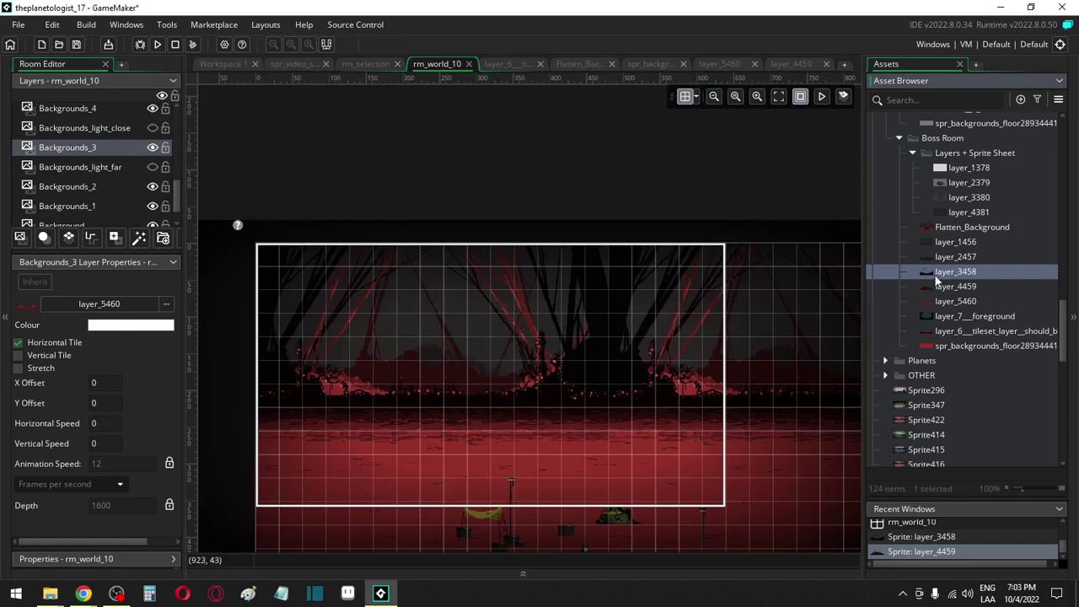
click(152, 148)
click(152, 148)
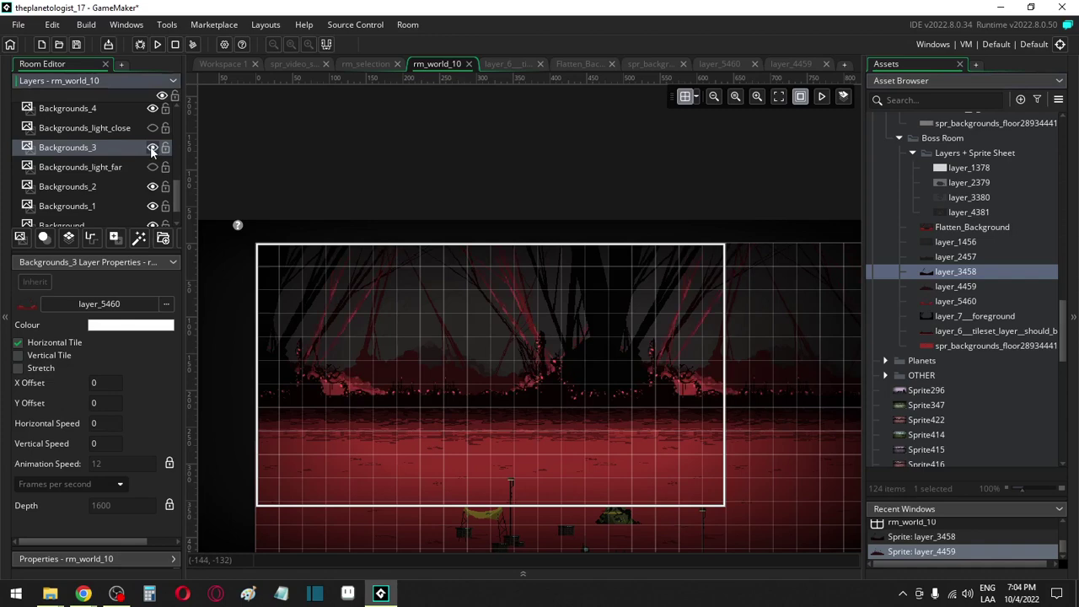
scroll(141, 193, down, 1)
scroll(139, 157, up, 2)
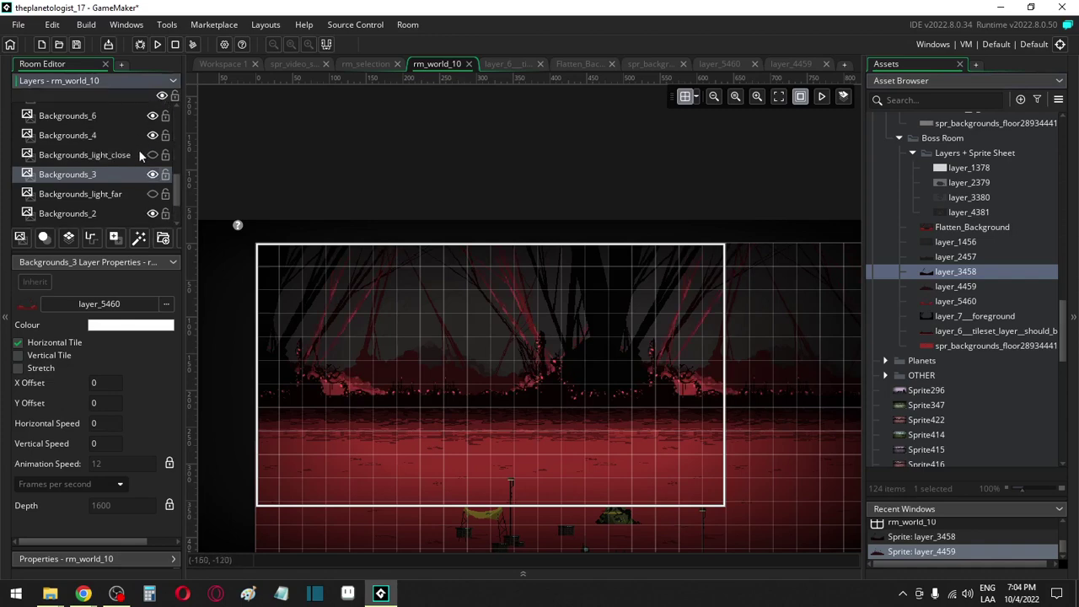
Hide and show the Backgrounds_4 and Backgrounds_6 layers to compare what each adds to the scene
click(129, 135)
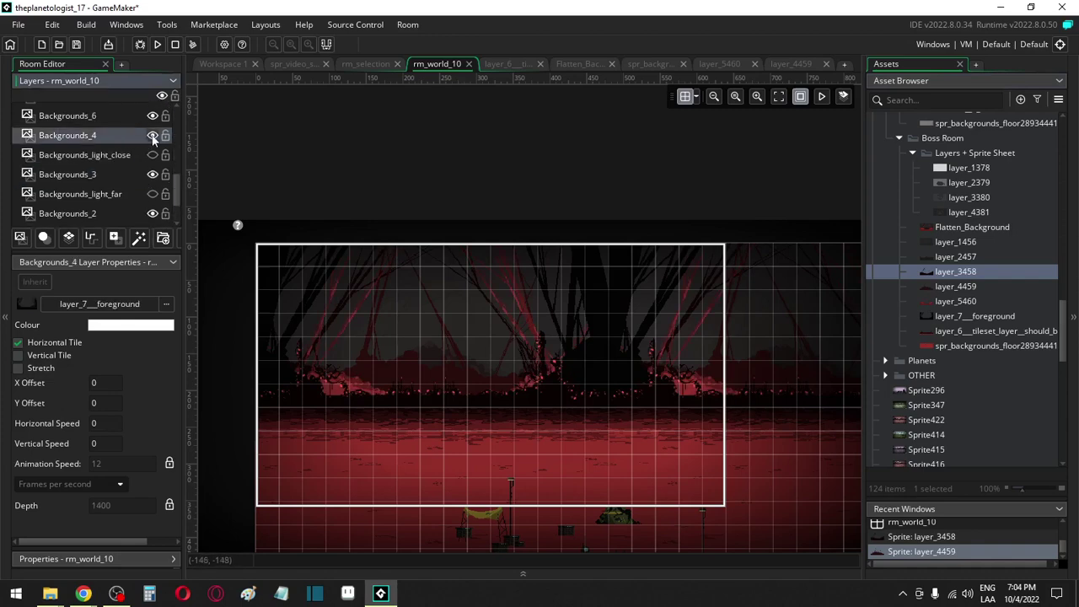
click(154, 137)
click(154, 137)
click(121, 117)
click(153, 116)
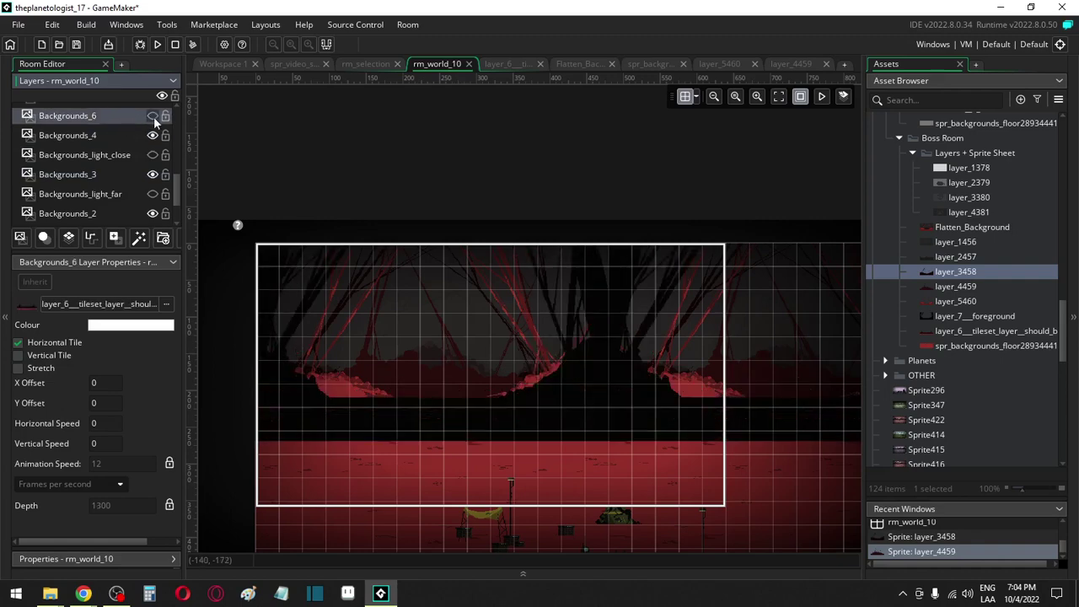
click(154, 115)
click(153, 137)
click(153, 137)
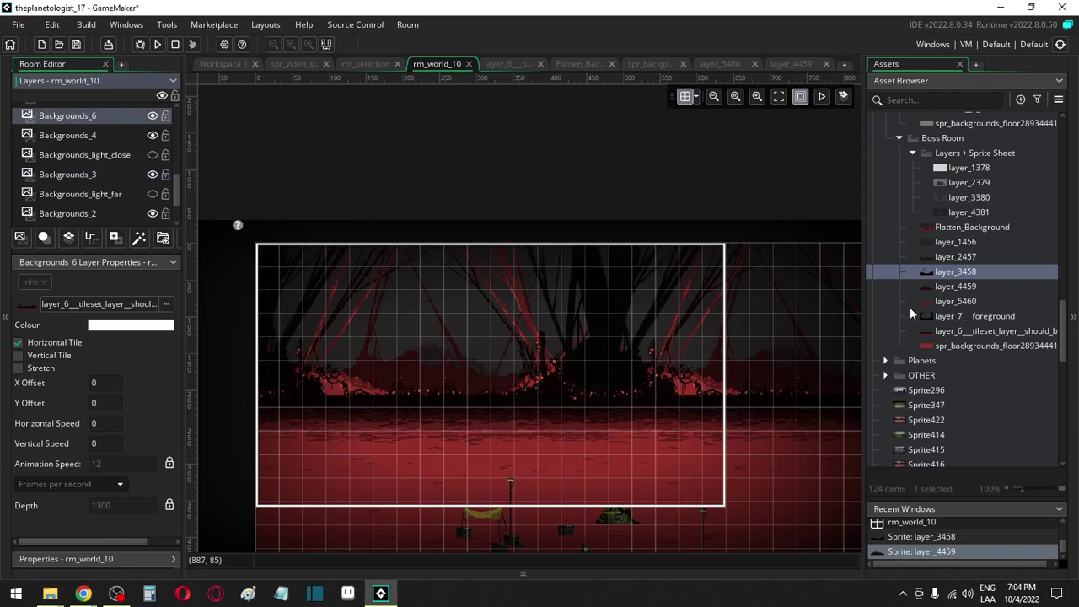
Check which sprites the Backgrounds_3, Backgrounds_2 and Backgrounds_1 layers use and match them to the listed layer sprites
click(941, 314)
click(942, 302)
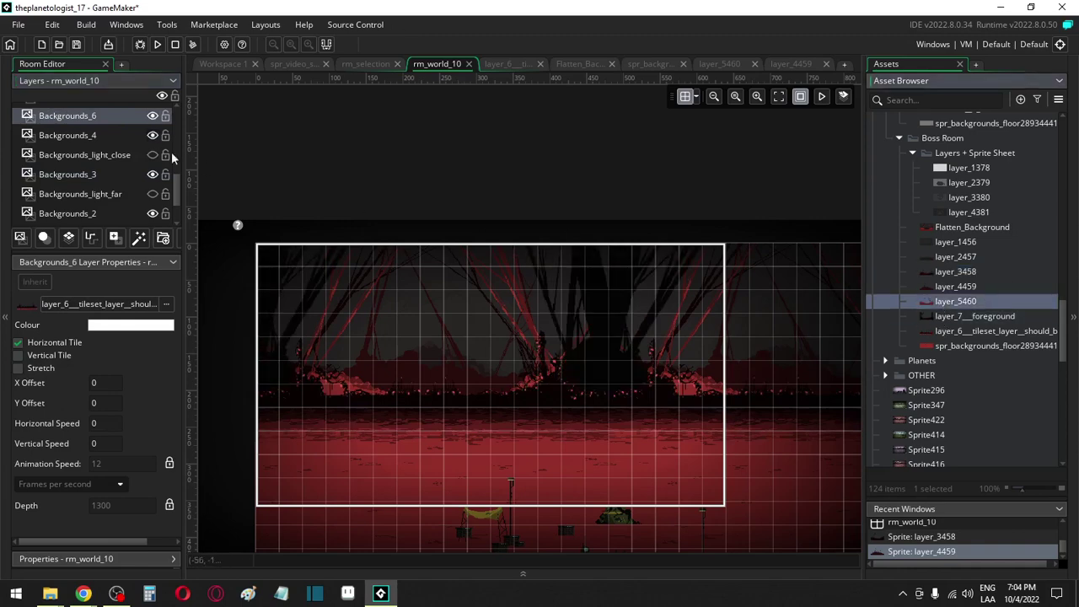
click(78, 174)
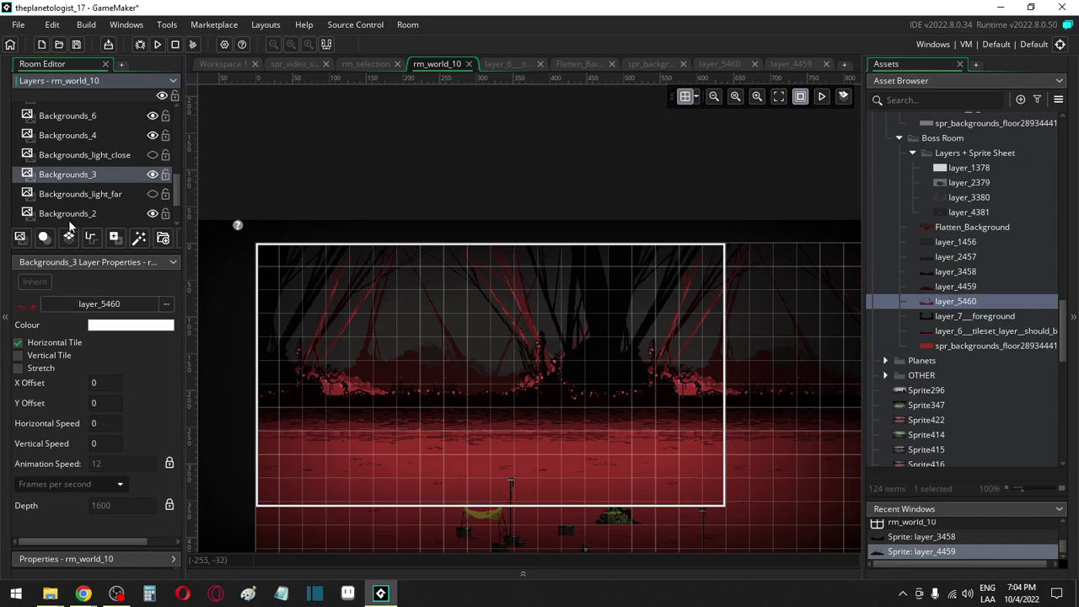
click(73, 214)
scroll(104, 173, down, 1)
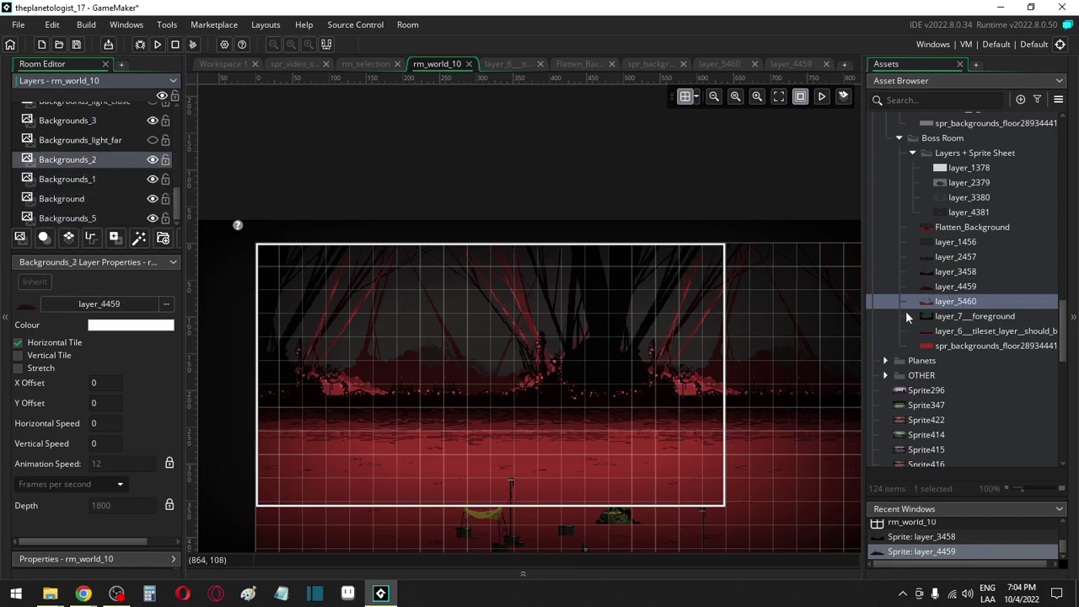
click(937, 286)
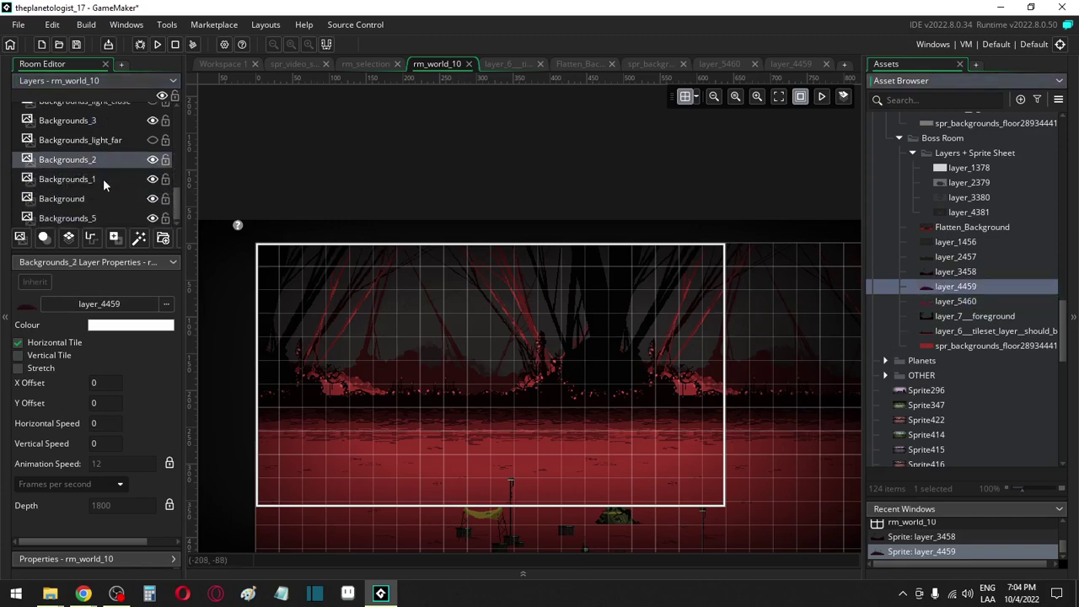
click(102, 179)
Open the layer_3458 sprite image for editing and cut out the right half of its artwork
double_click(954, 270)
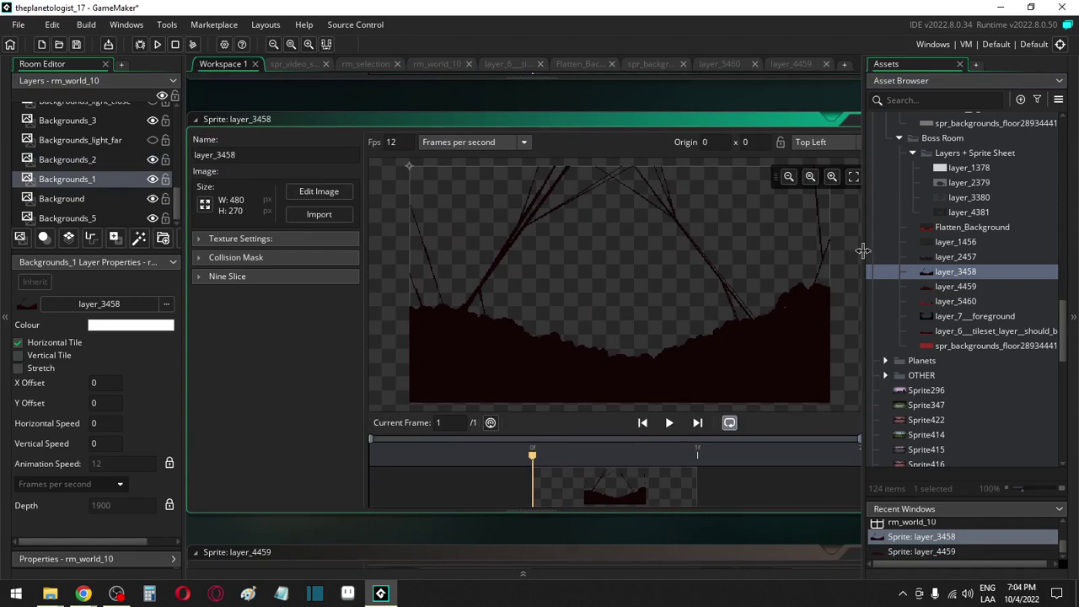
click(319, 192)
scroll(348, 368, down, 2)
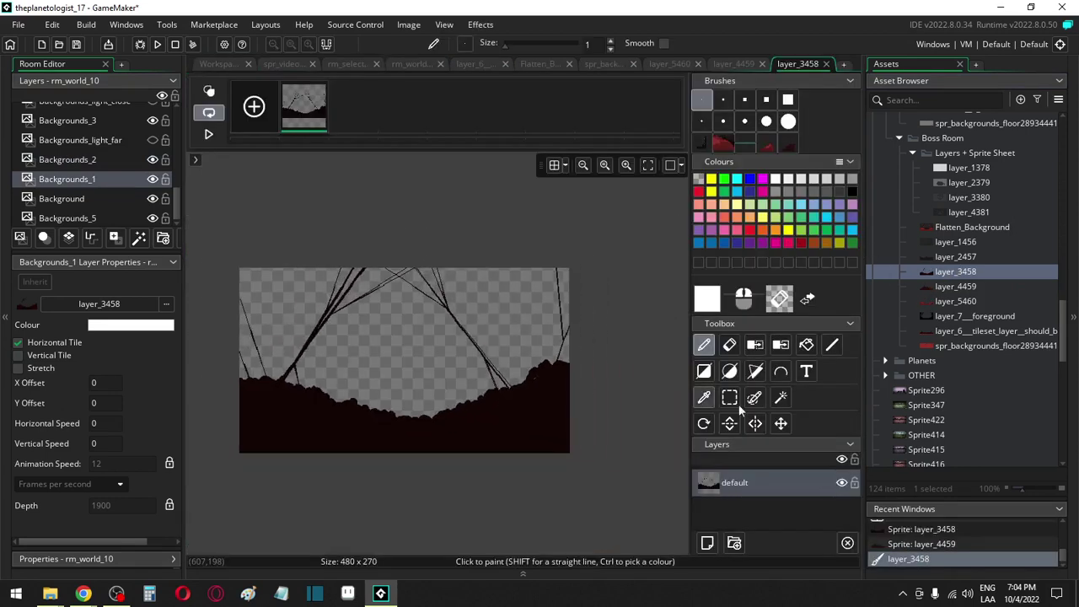
click(730, 397)
drag(618, 231, 397, 491)
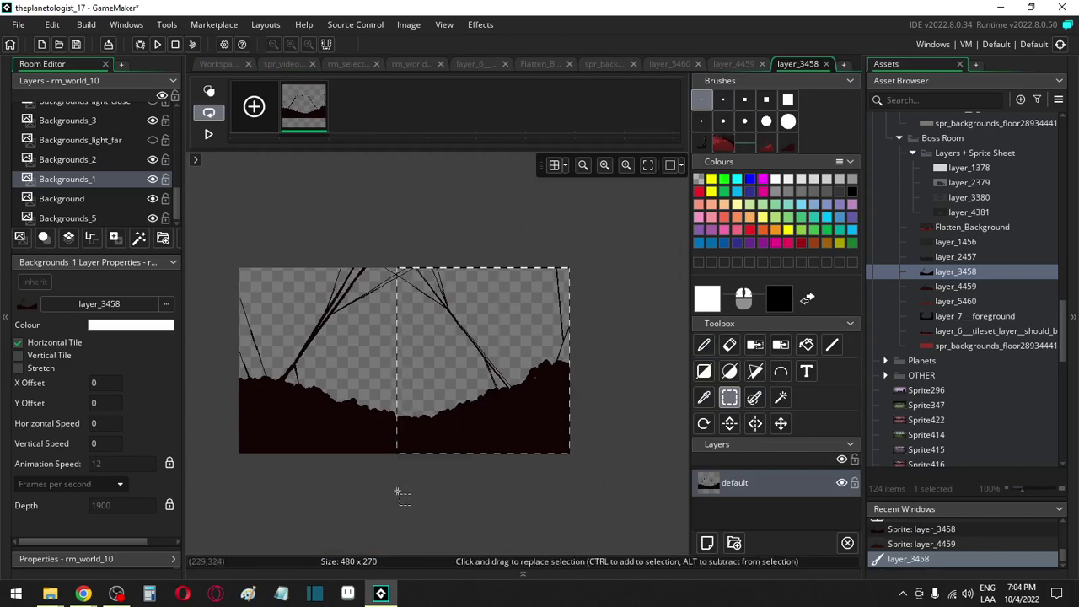
key(Delete)
Select the remaining left half of the artwork and move it to the right side of the canvas
click(704, 344)
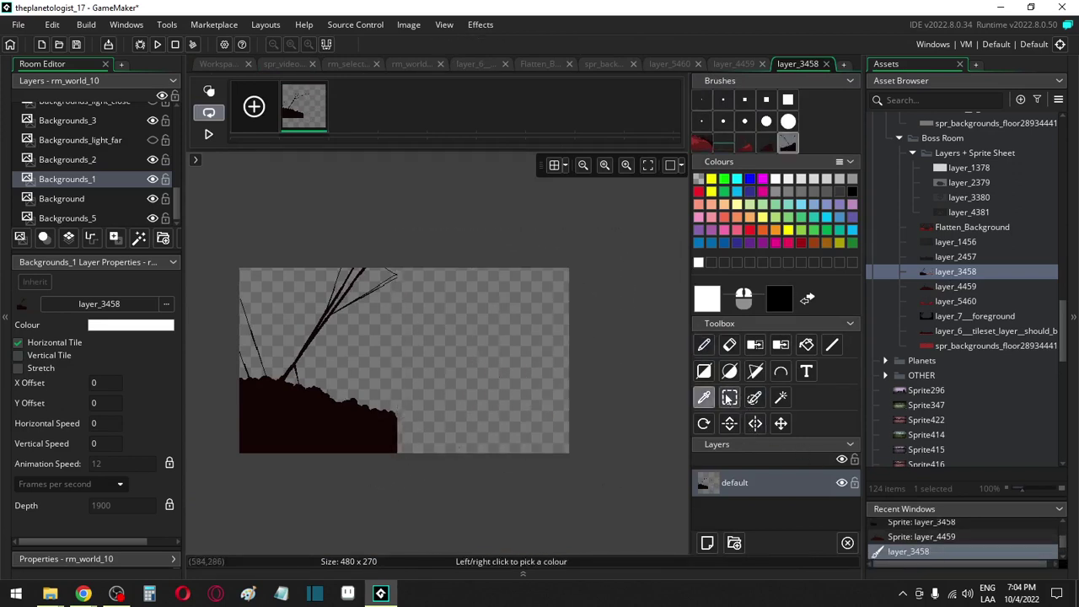
click(729, 397)
drag(219, 240, 413, 487)
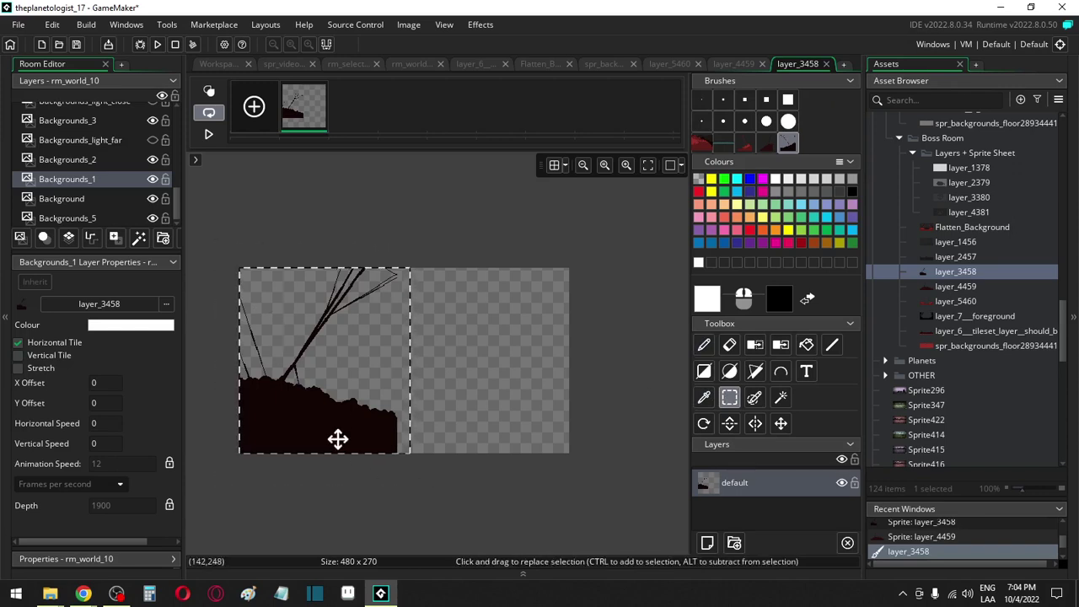
drag(337, 438, 511, 435)
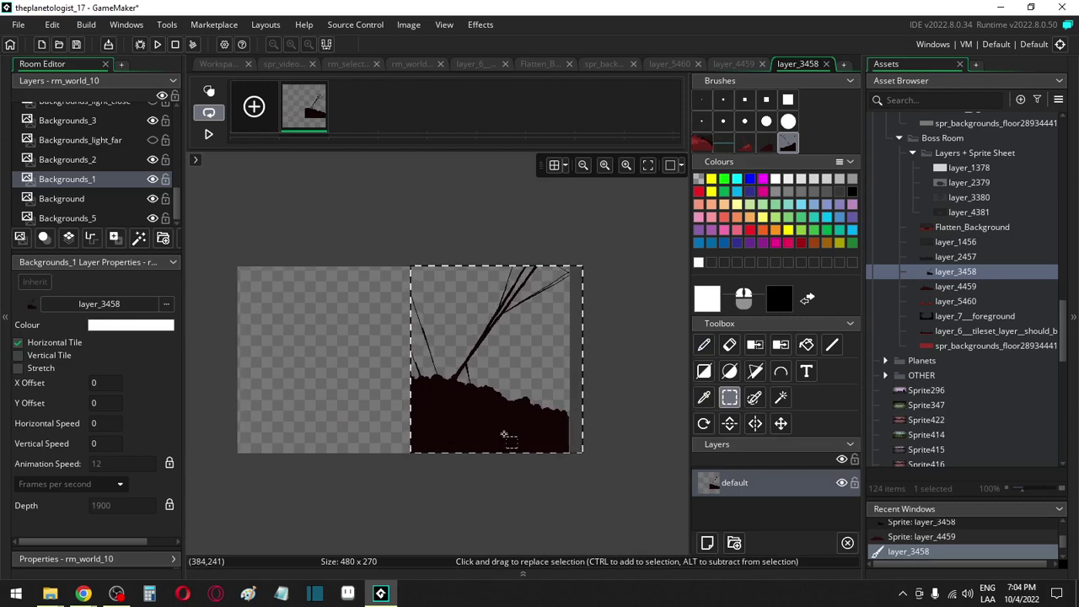
scroll(506, 434, up, 4)
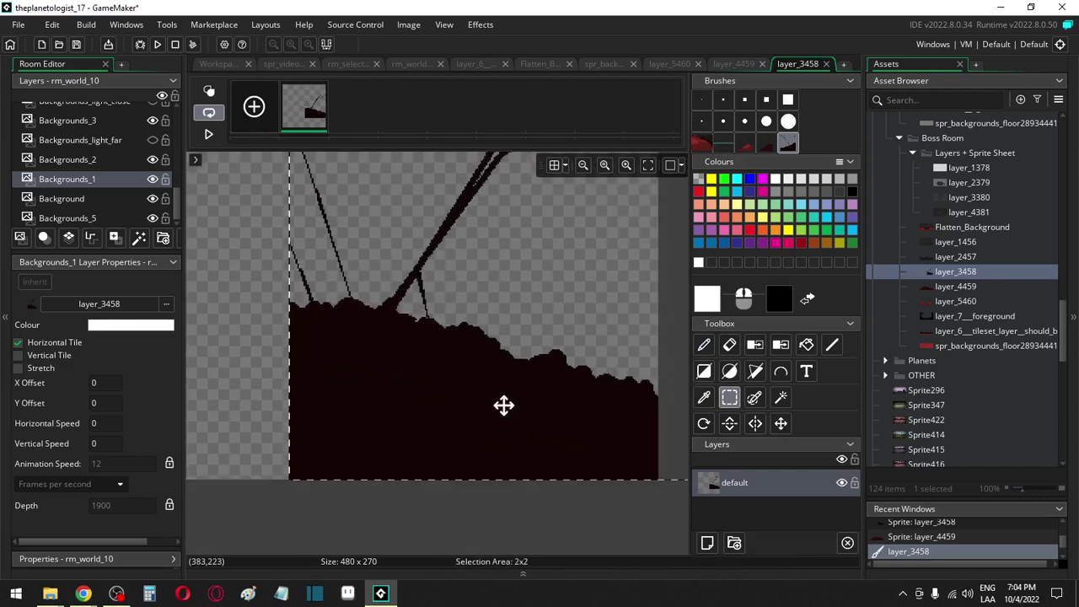
drag(502, 404, 503, 405)
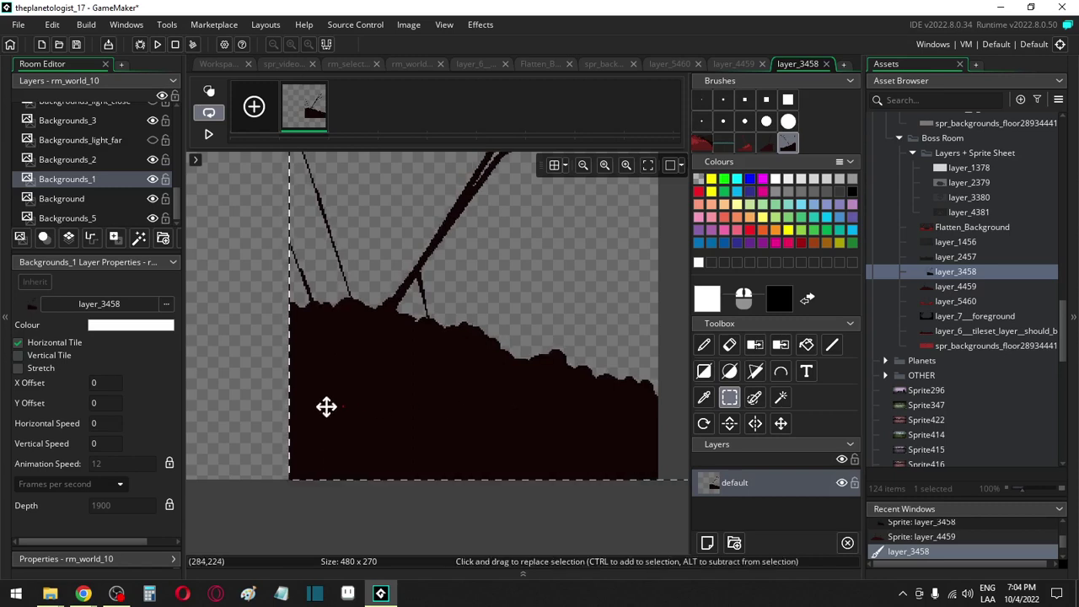
Stamp the cut-out half into the empty left side so the halves join as a hill in the middle
key(d)
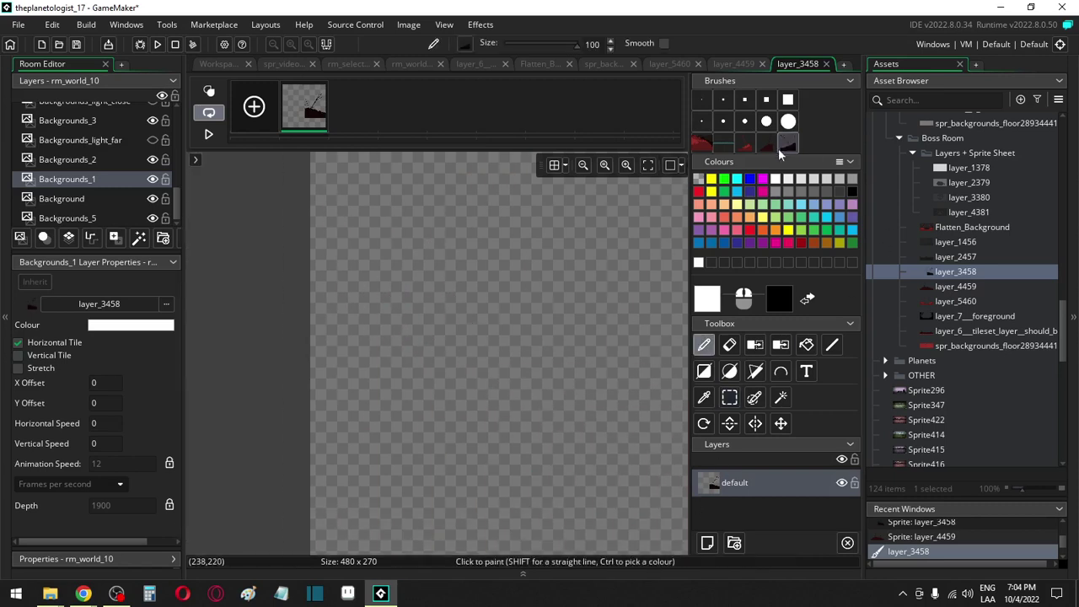
ctrl+scroll(465, 357, down, 5)
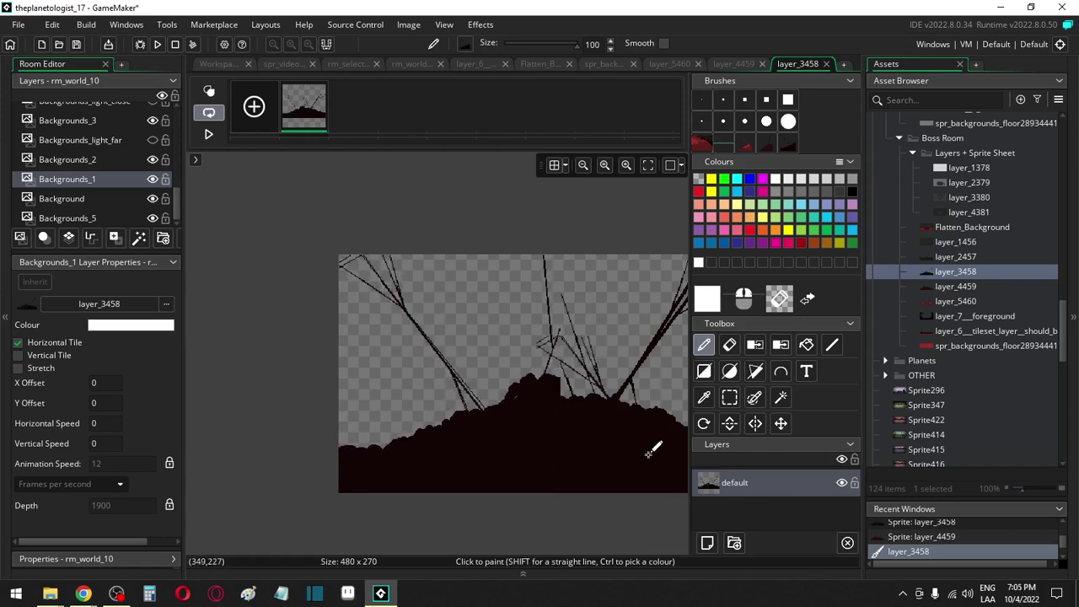
scroll(594, 457, up, 3)
key(ctrl+z)
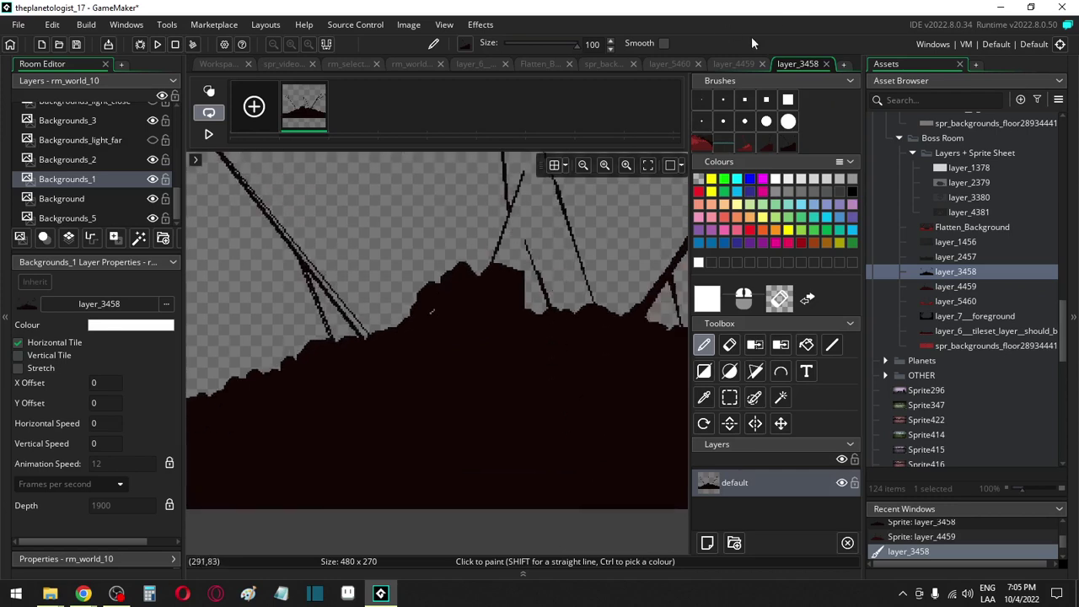
Erase the straight vertical edge at the central seam with a size 5 round brush to round off the hill
click(723, 123)
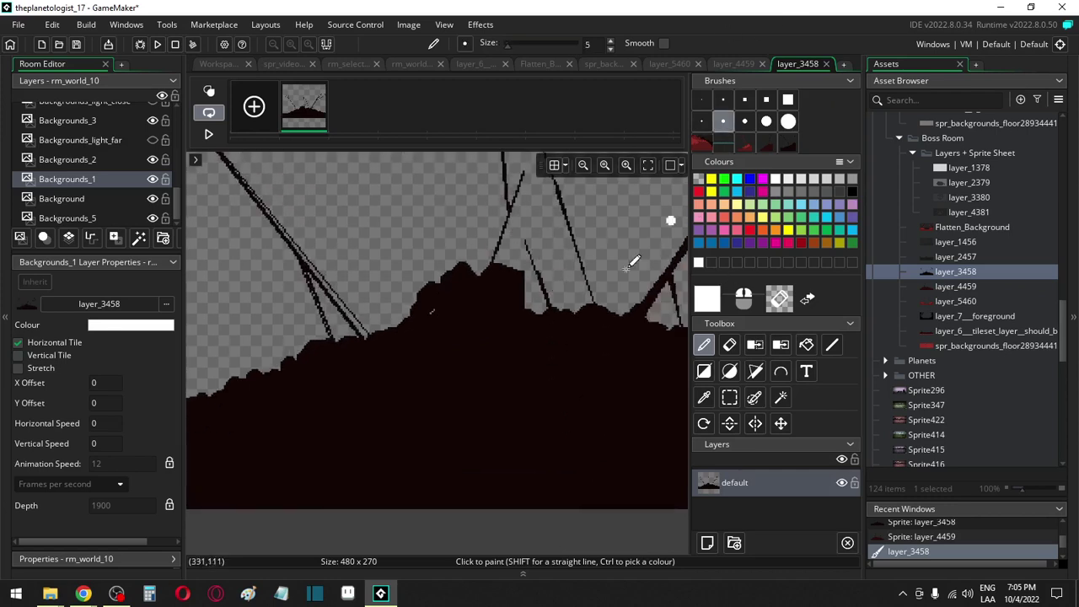
key(e)
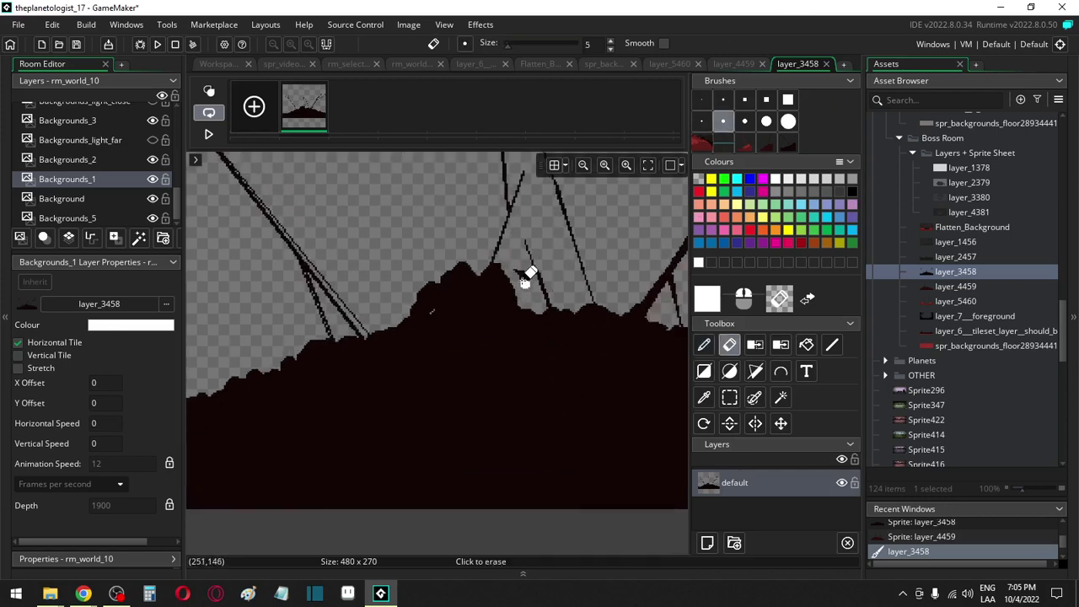
key(d)
Pick the dark silhouette colour and extend the cut-off central twigs to the canvas's top edge with 1-pixel lines
alt+right_click(539, 299)
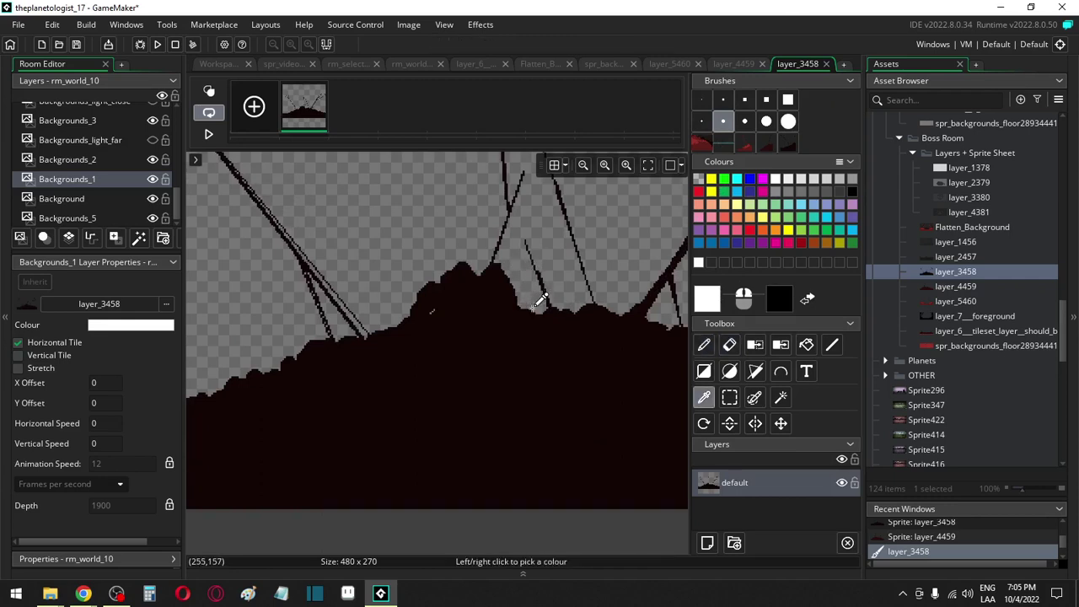
click(539, 299)
click(701, 100)
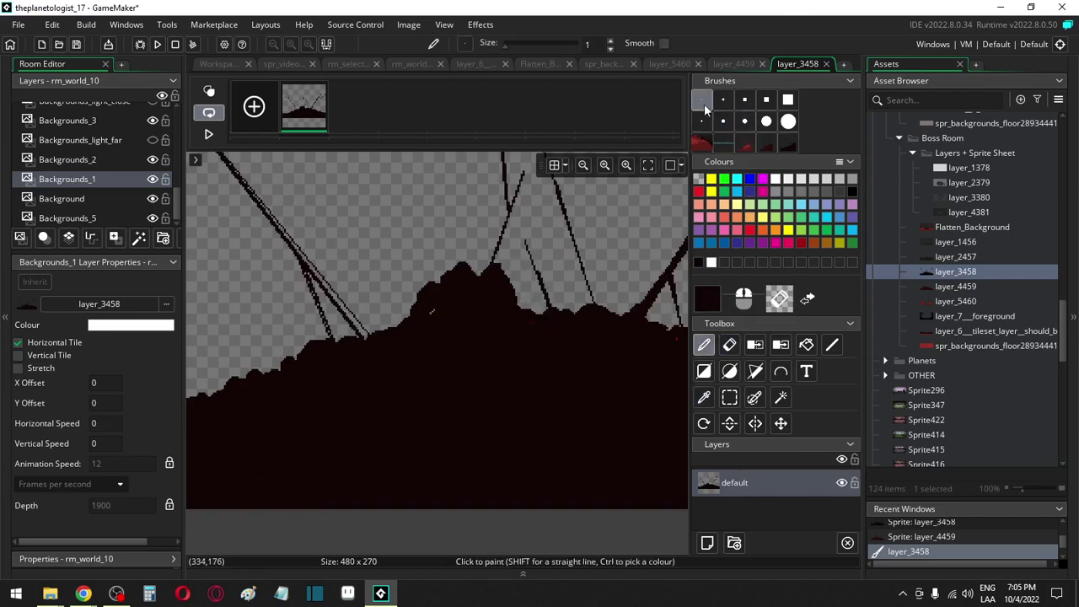
click(831, 345)
scroll(487, 443, up, 5)
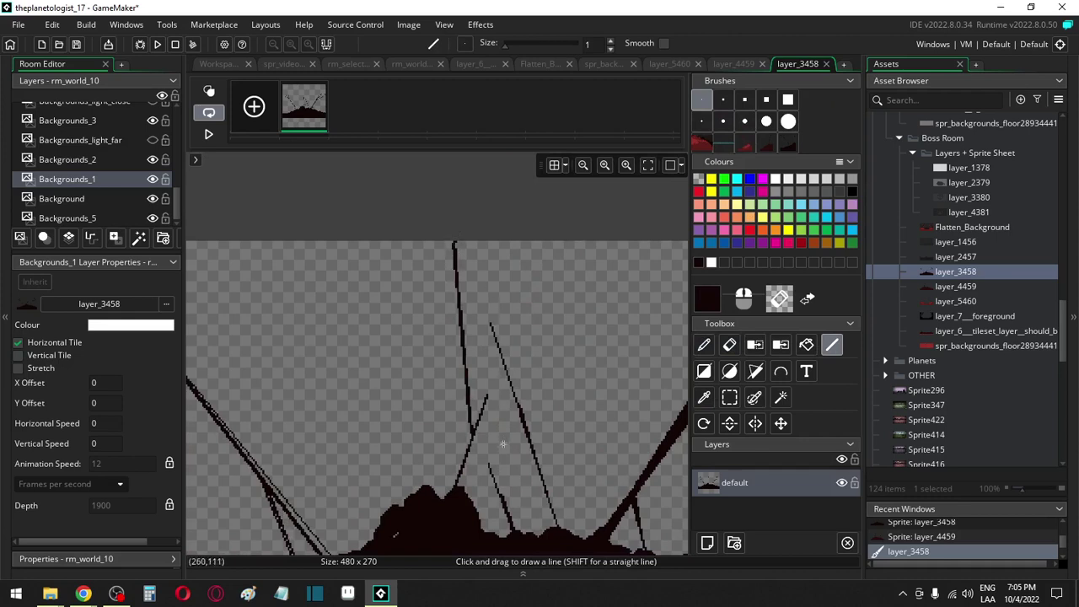
mouse_move(519, 311)
mouse_down()
mouse_move(532, 191)
mouse_move(485, 384)
mouse_move(518, 243)
mouse_move(558, 204)
mouse_up()
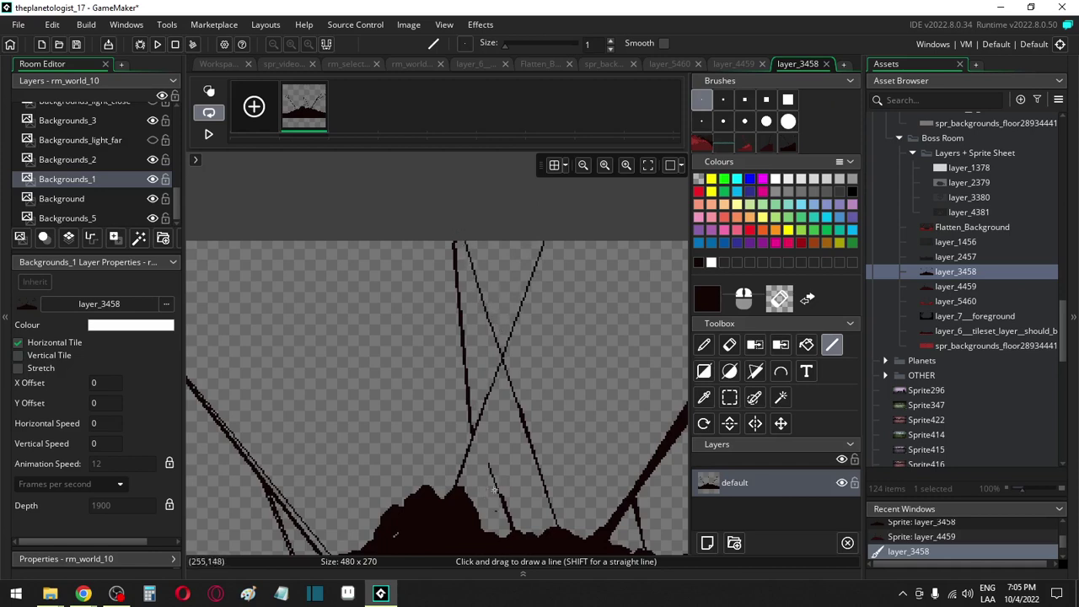
drag(485, 455, 407, 213)
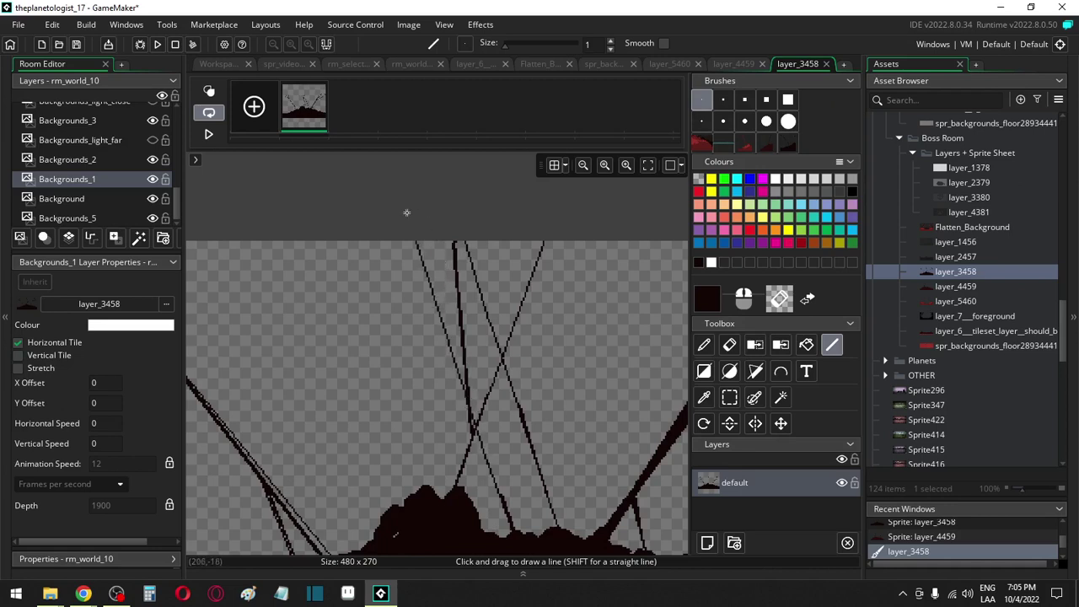
Check the edited layer_3458 in the rm_world_10 room, inspect the layer_2457 sprite, and return to the room
scroll(441, 409, down, 5)
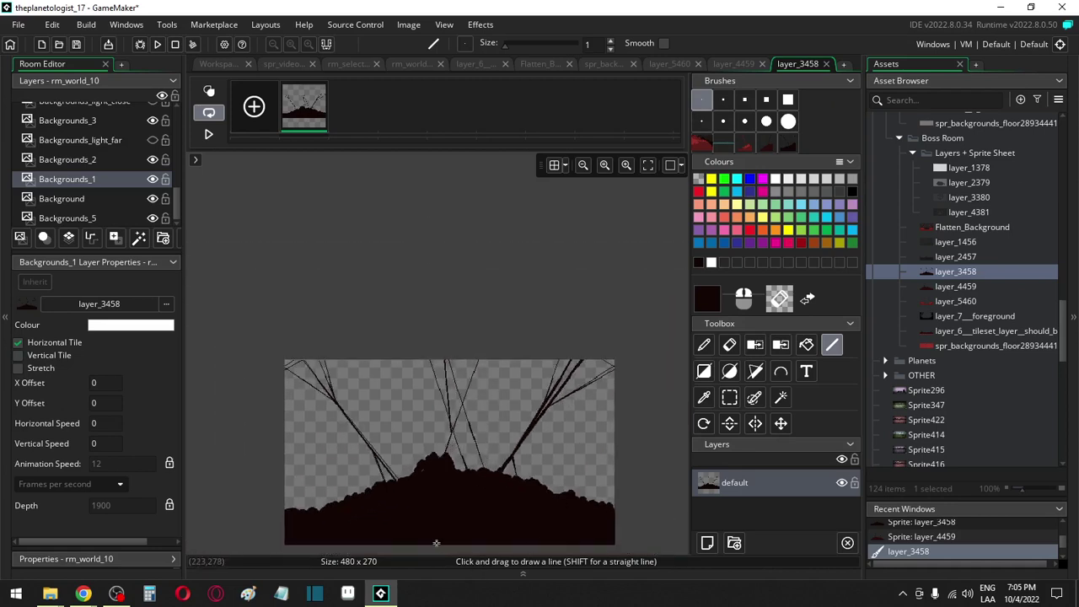
click(218, 64)
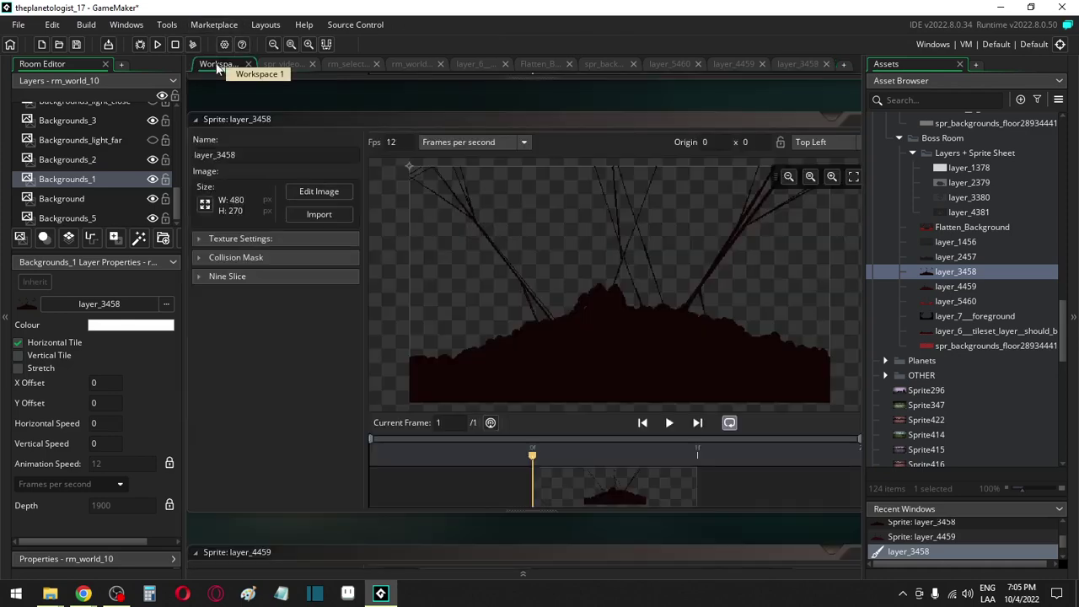
click(422, 64)
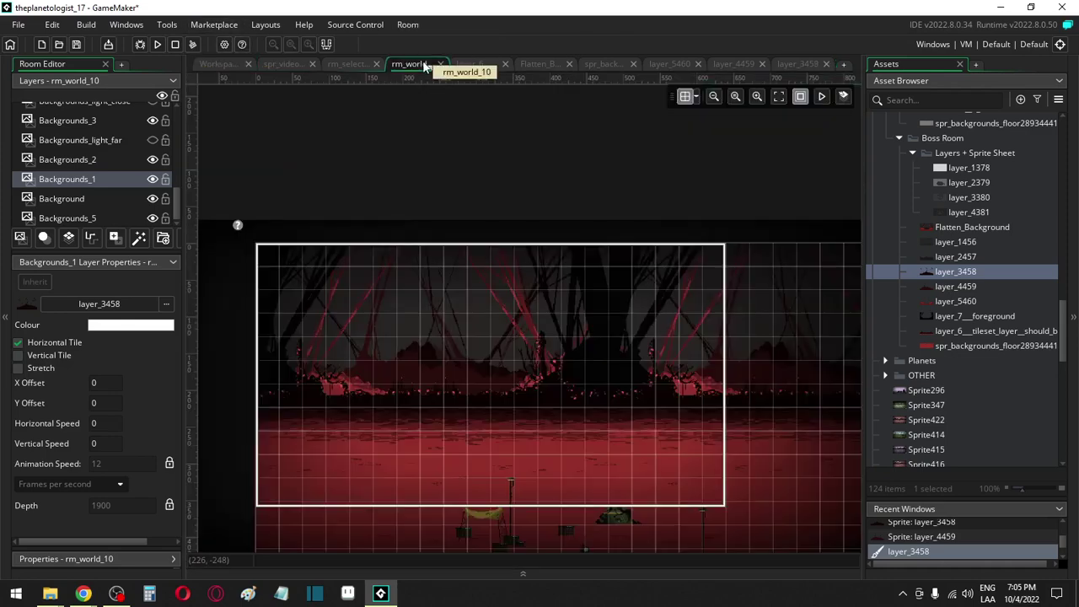
click(961, 257)
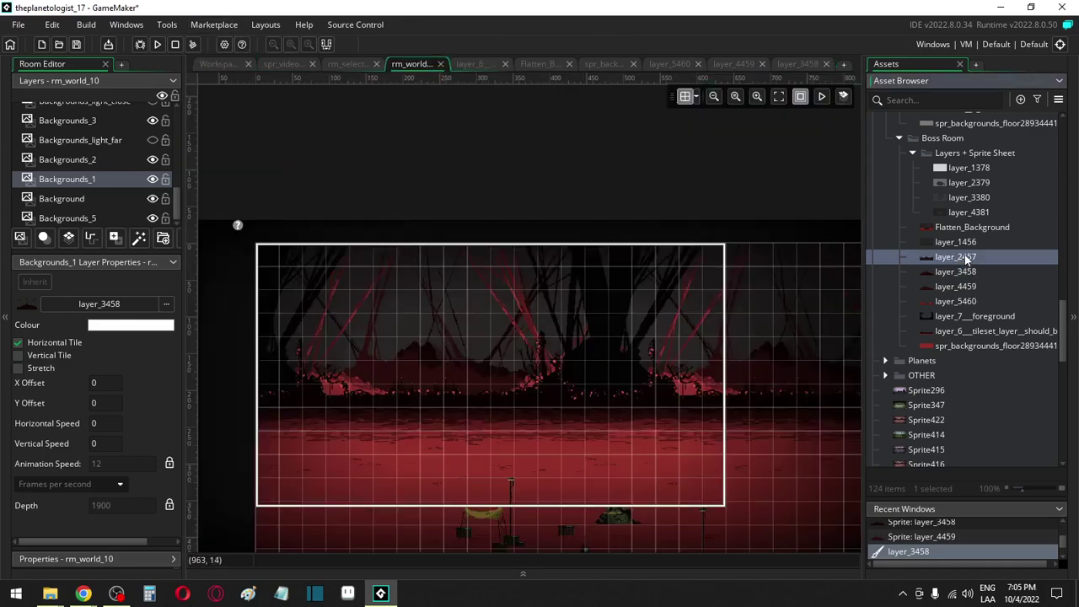
double_click(966, 257)
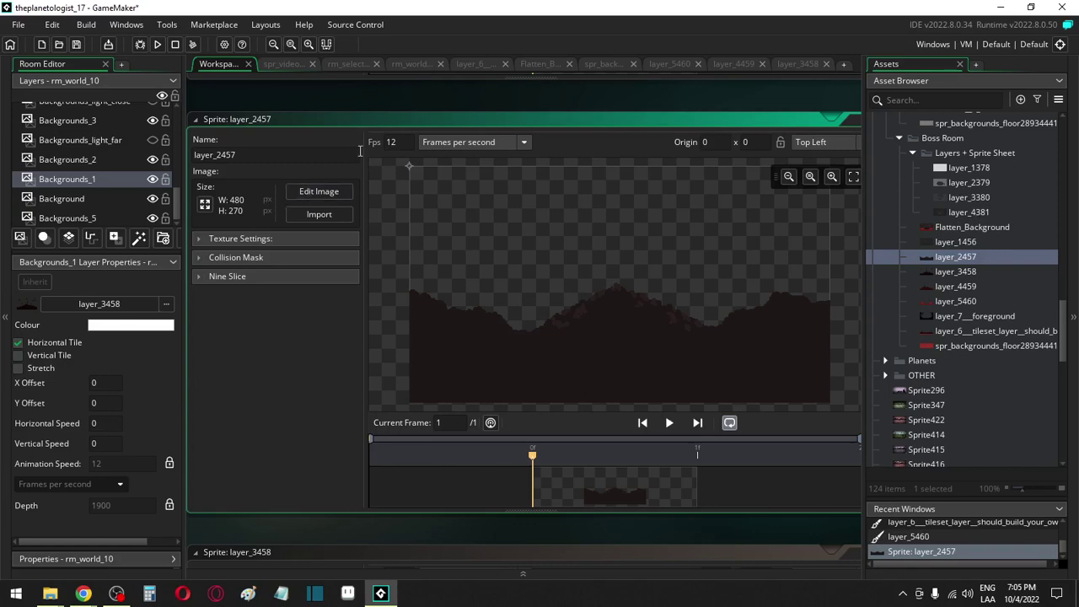
click(416, 65)
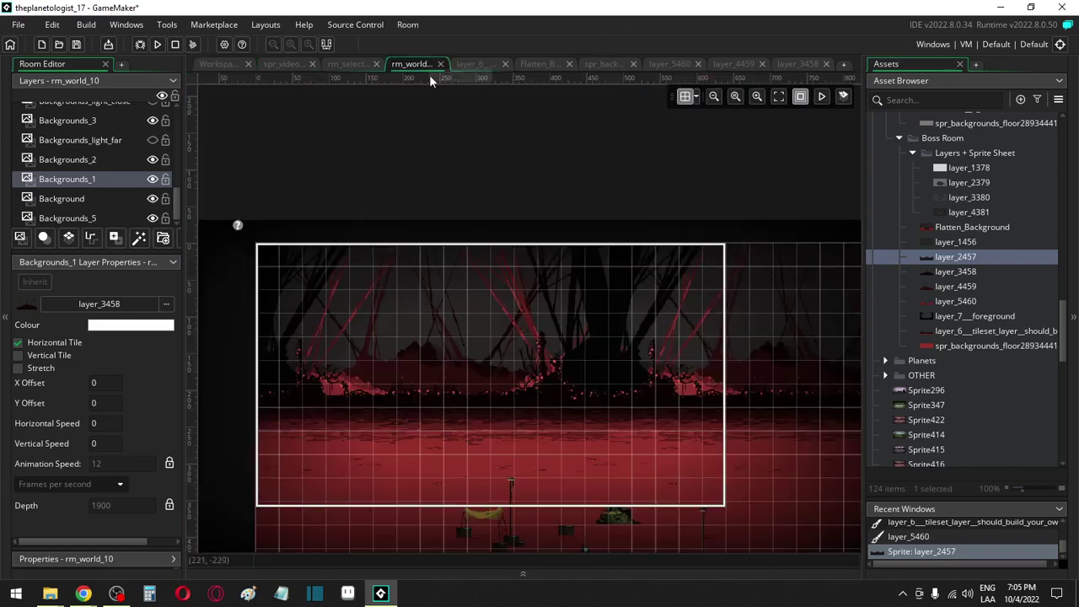
Inspect the layer_6 tileset sprite and rm_world_10, and view the boss room sprites layer_4381, layer_3380 and layer_2379
click(473, 64)
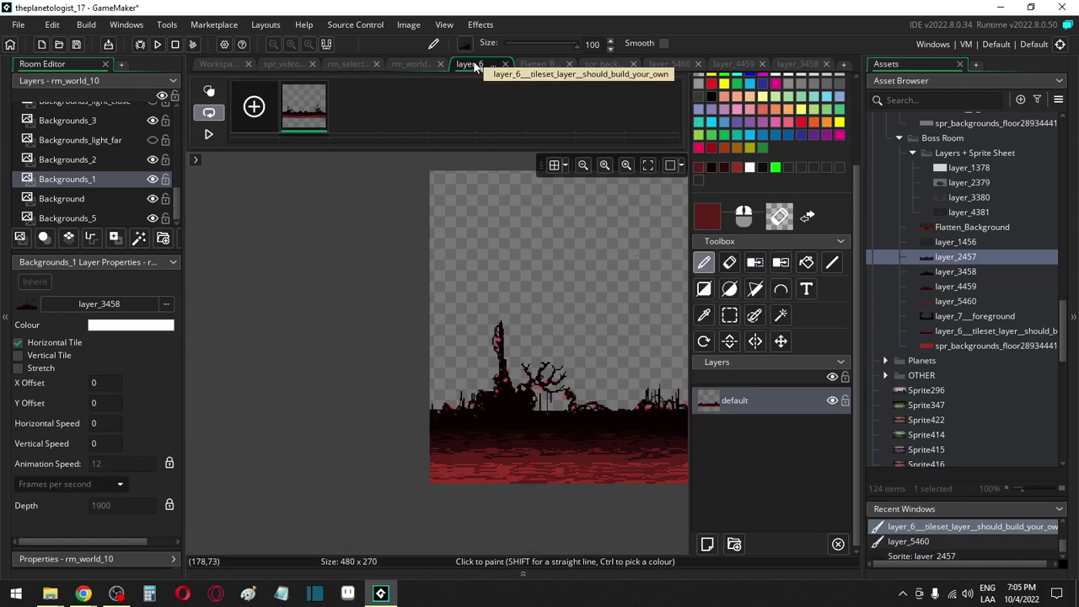
click(416, 64)
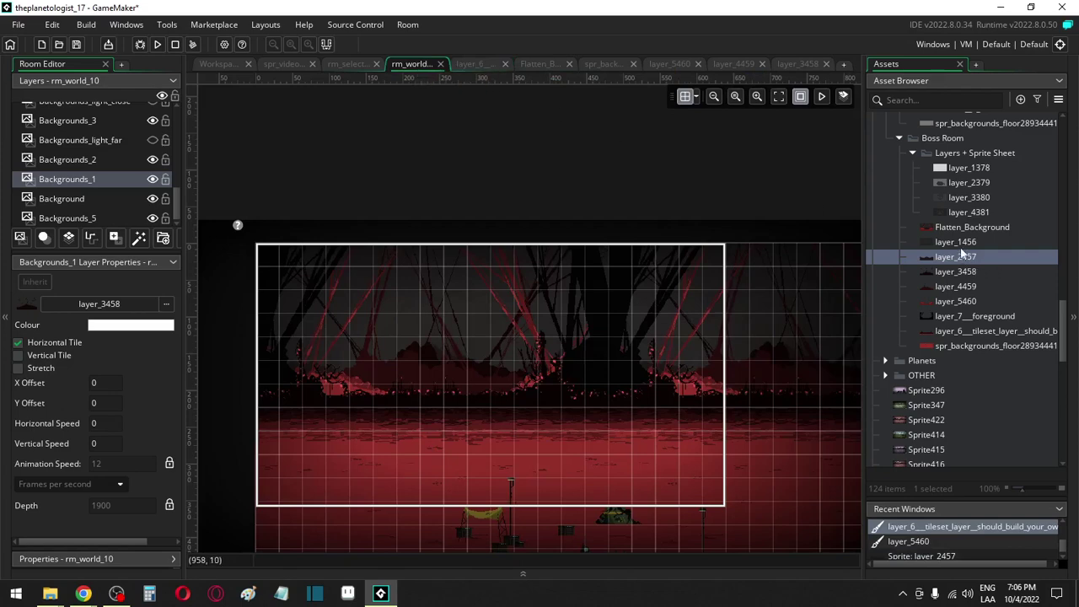
double_click(961, 212)
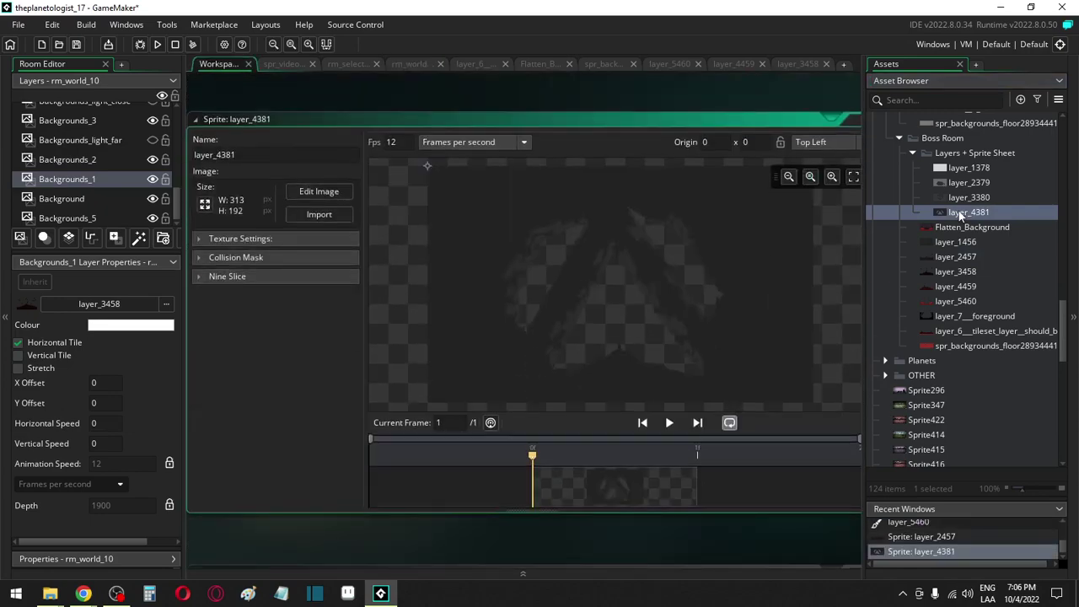
double_click(961, 197)
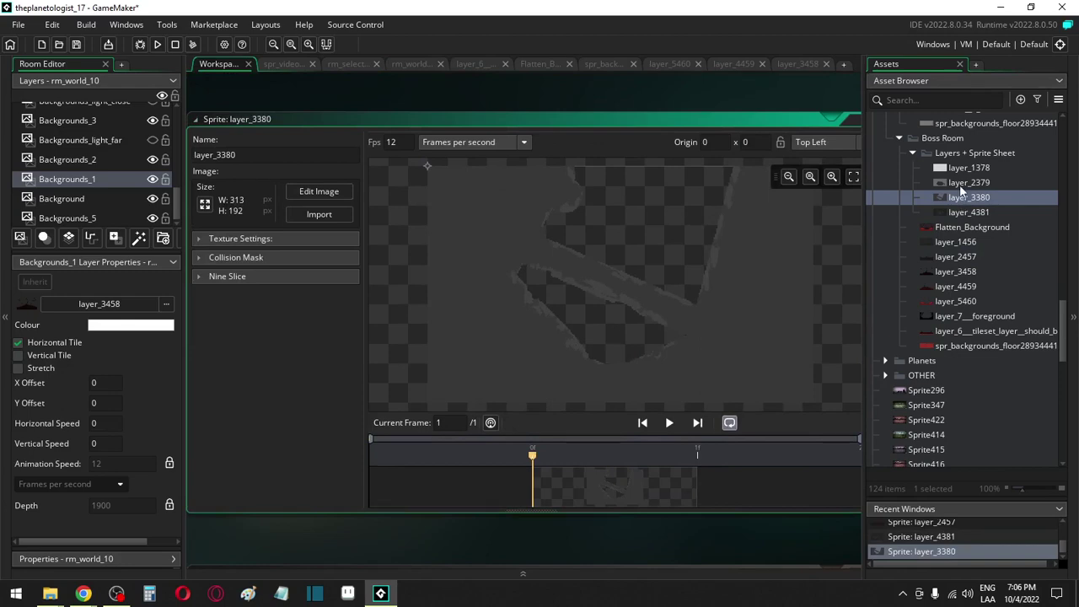
double_click(959, 185)
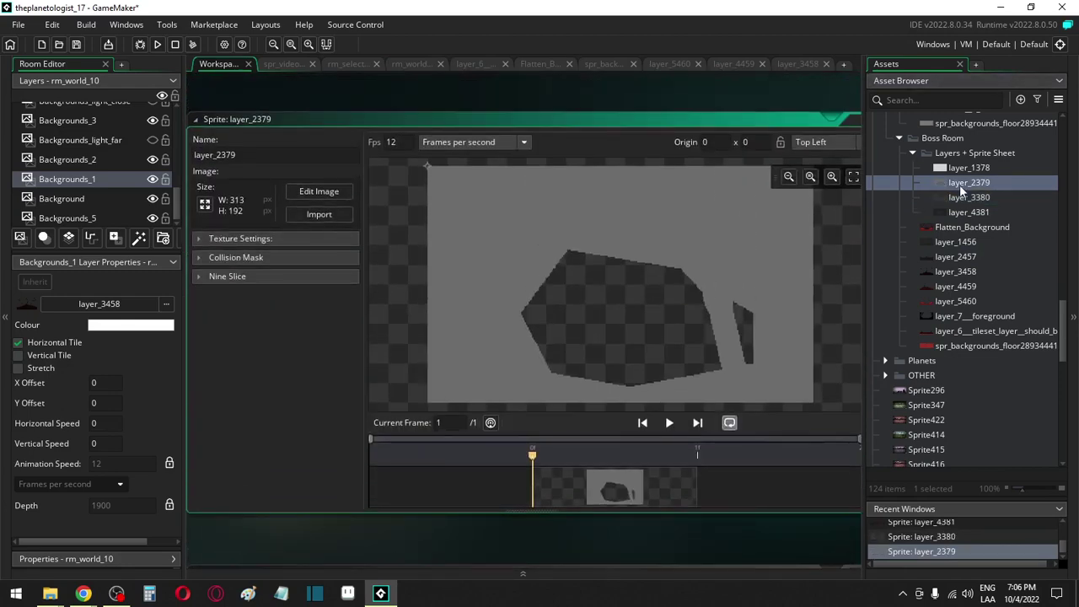
Open the layer_4381 sprite for image editing and capture its entire image as a custom brush
double_click(959, 212)
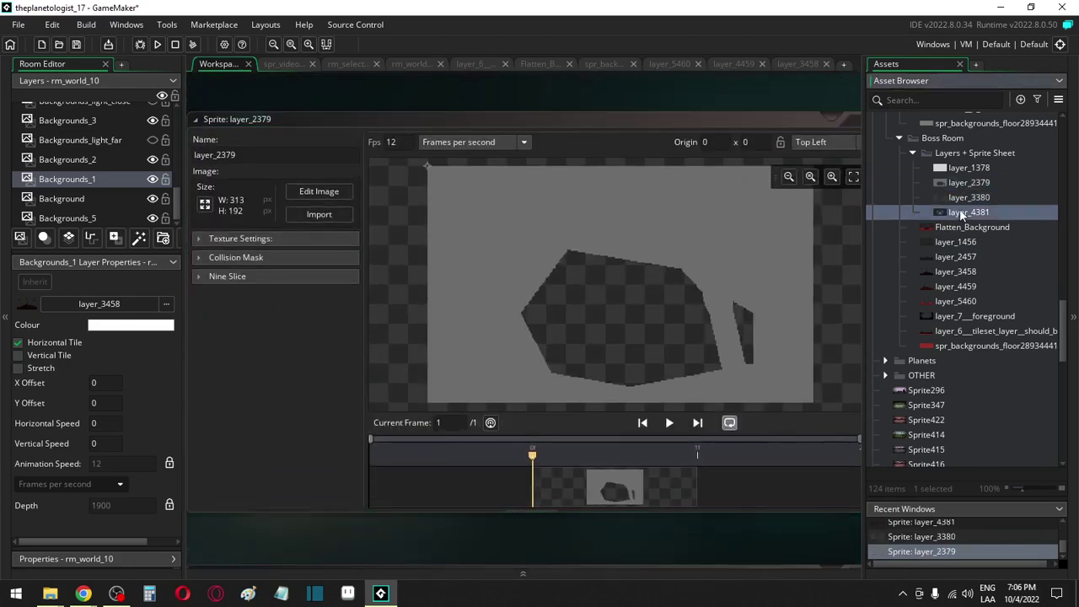
click(316, 192)
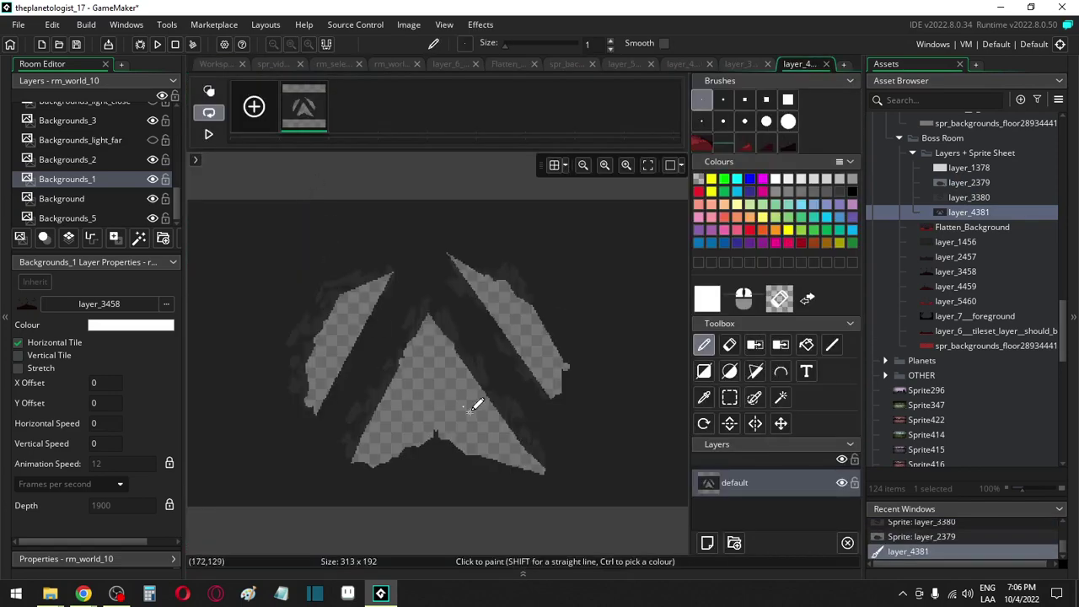
click(729, 397)
scroll(253, 268, down, 2)
drag(209, 222, 606, 487)
click(831, 344)
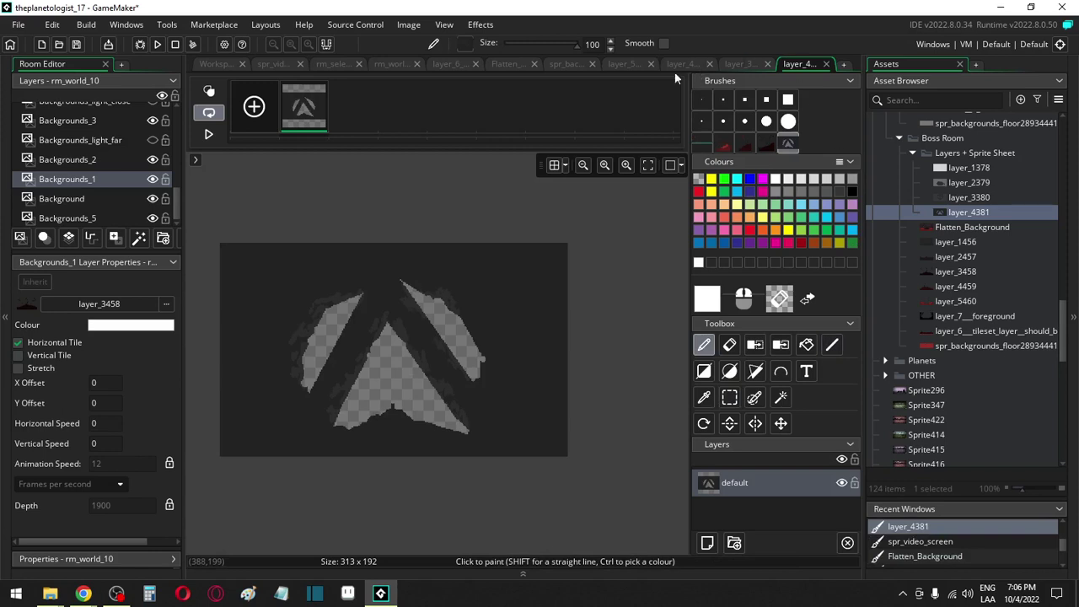
Look over the open layer images and the layer_3458 sprite to find the background layer that should receive the captured shape
click(696, 64)
click(734, 64)
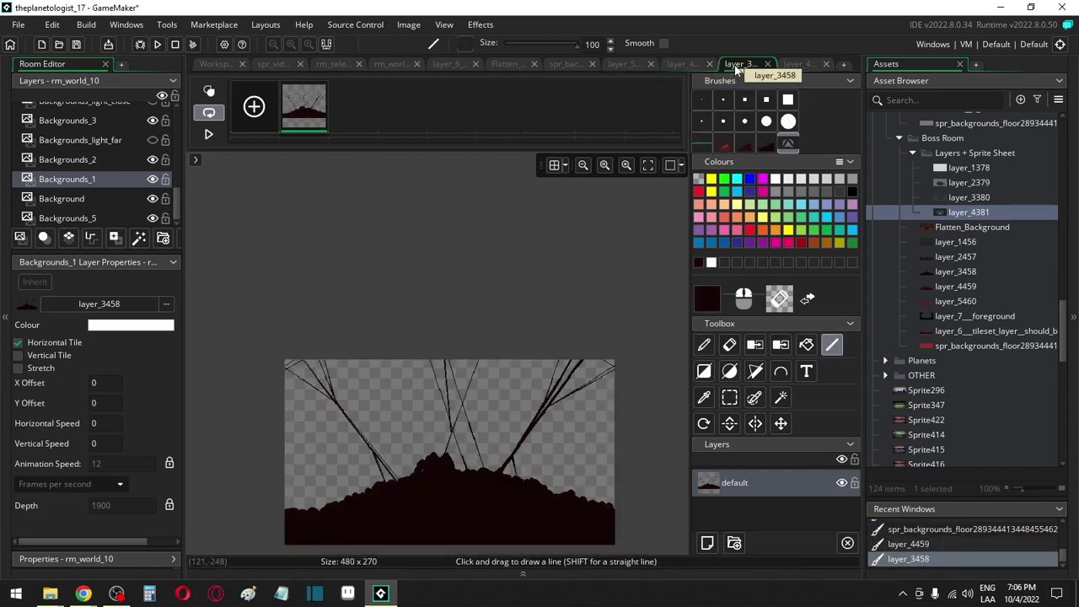
click(796, 64)
click(213, 64)
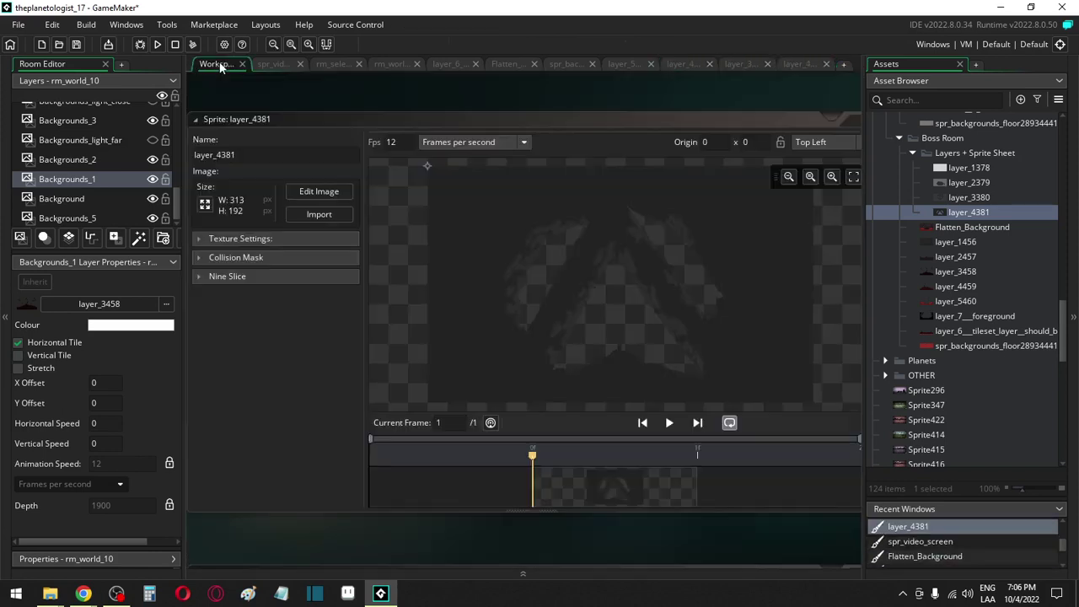
double_click(946, 272)
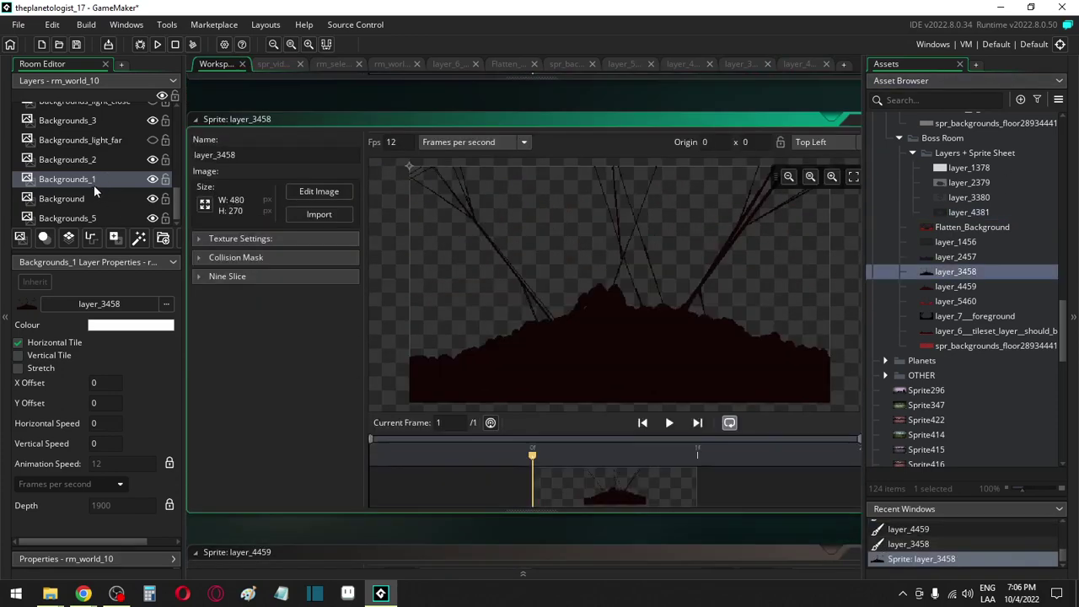
Open layer_2457 for image editing and stamp the captured layer_4381 image once over the upper middle of the hills
double_click(944, 257)
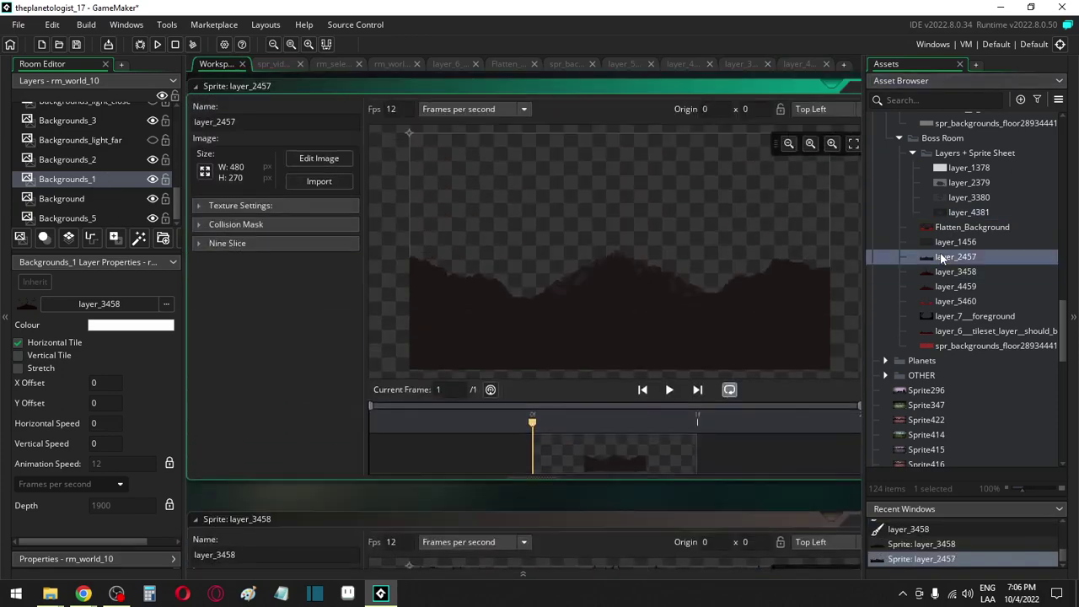
click(329, 193)
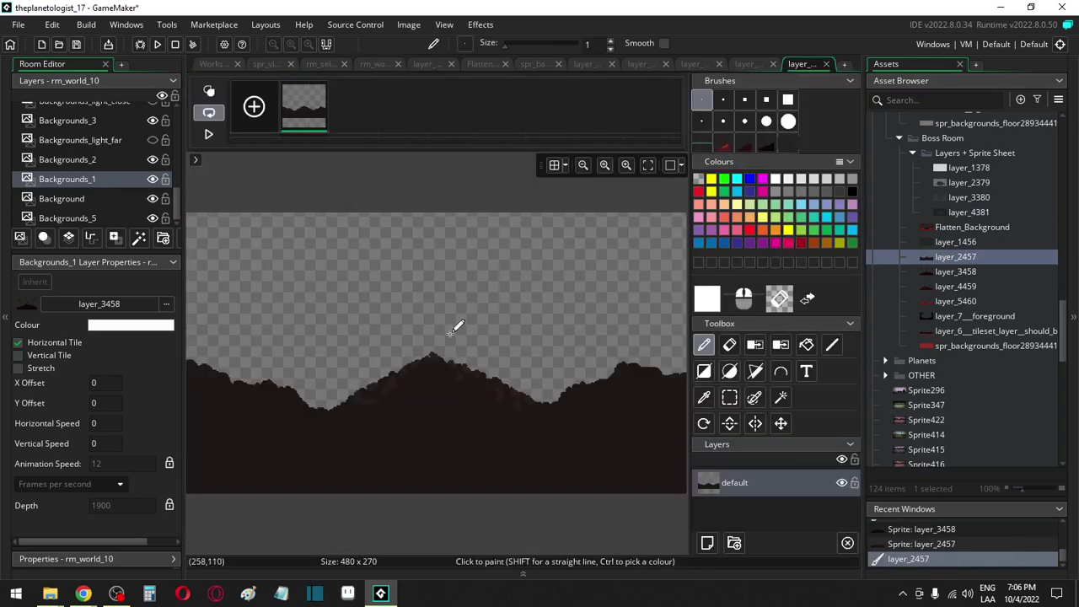
click(786, 142)
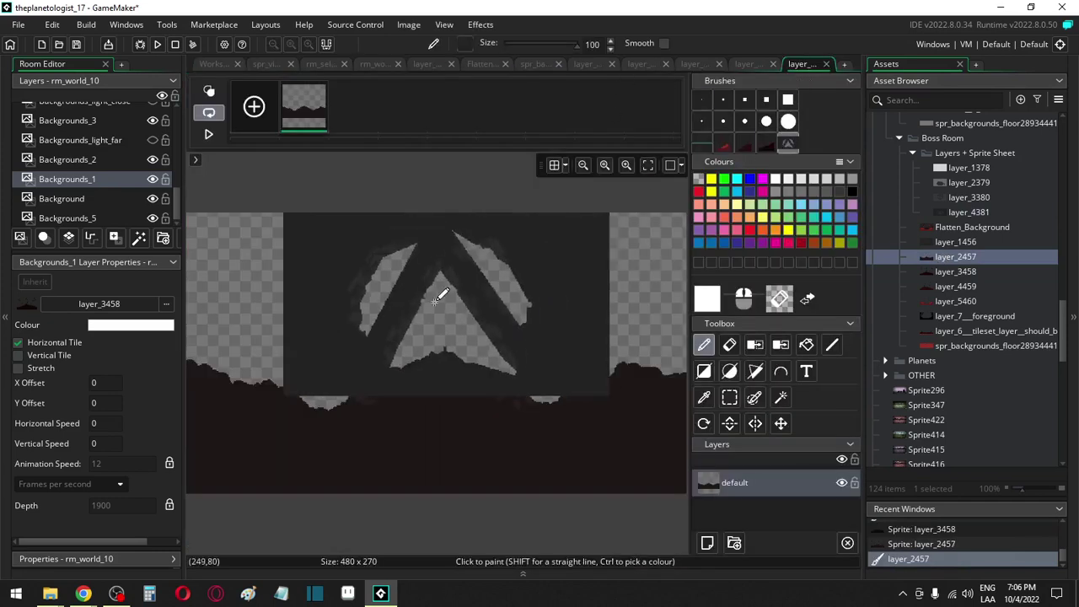
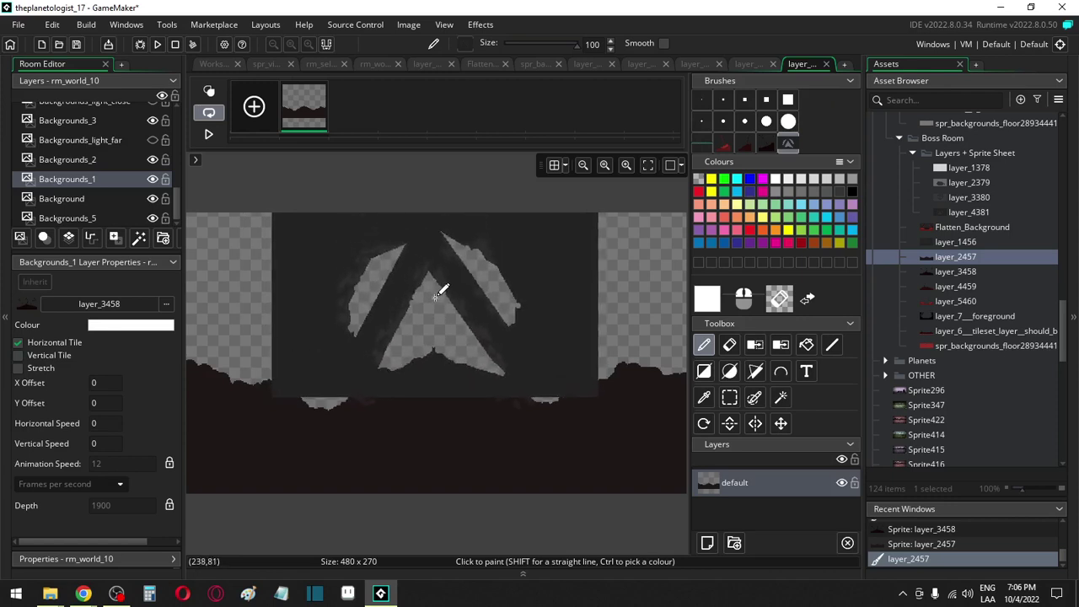
click(435, 296)
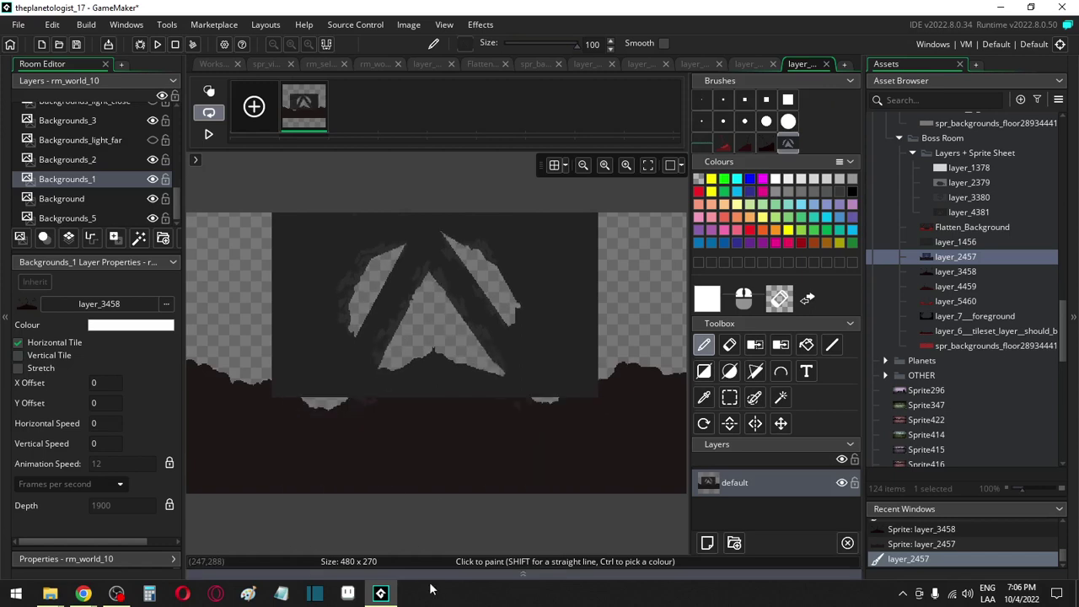
Pick the hills' dark silhouette colour and replace the stamp's main grey with it using the colour replacement tool
key(r)
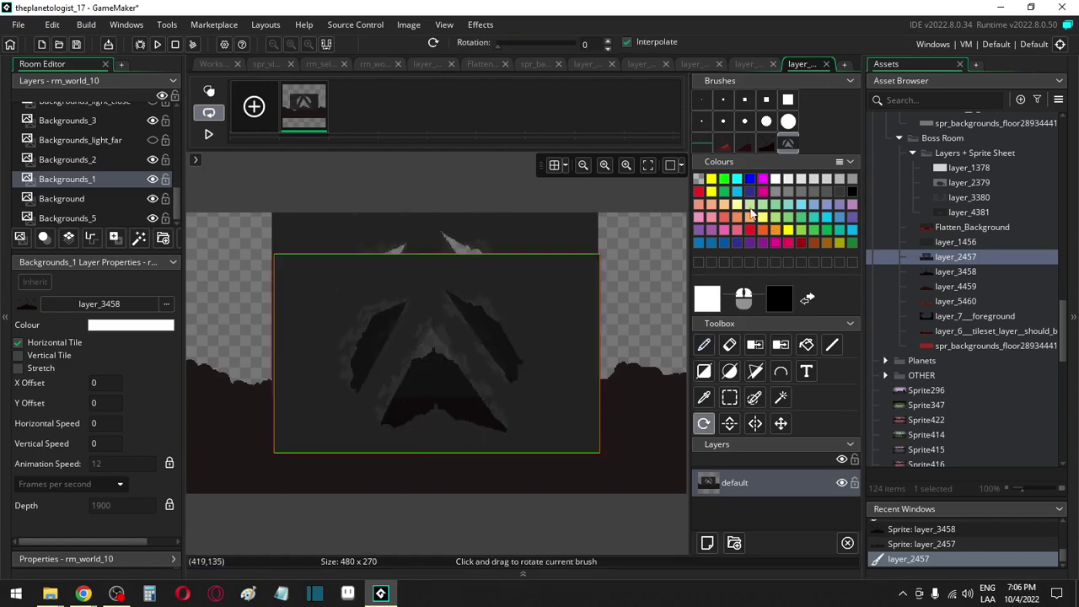
key(s)
key(i)
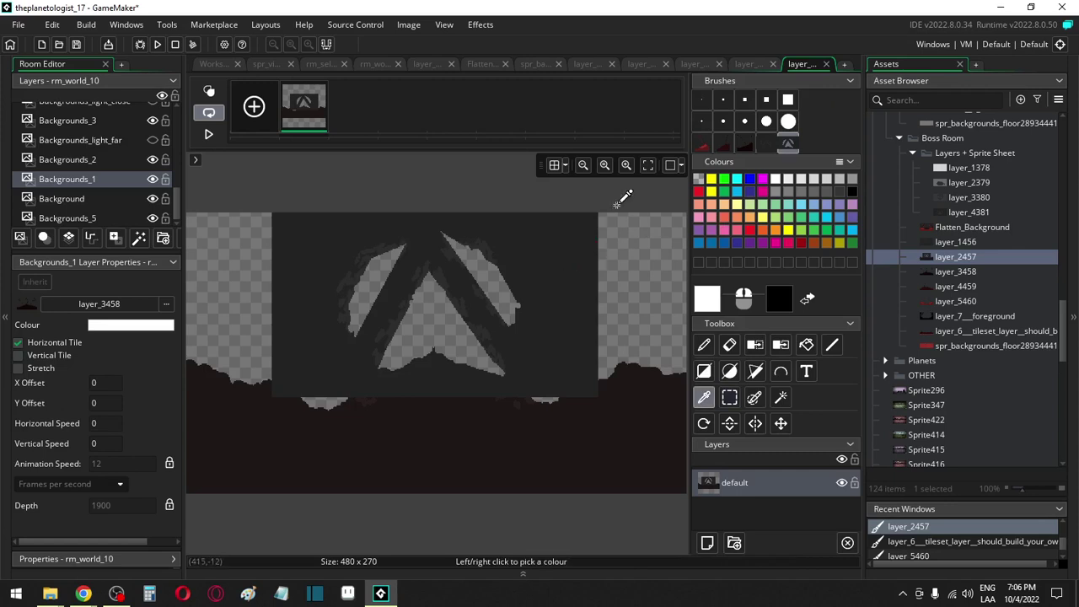
click(474, 427)
key(d)
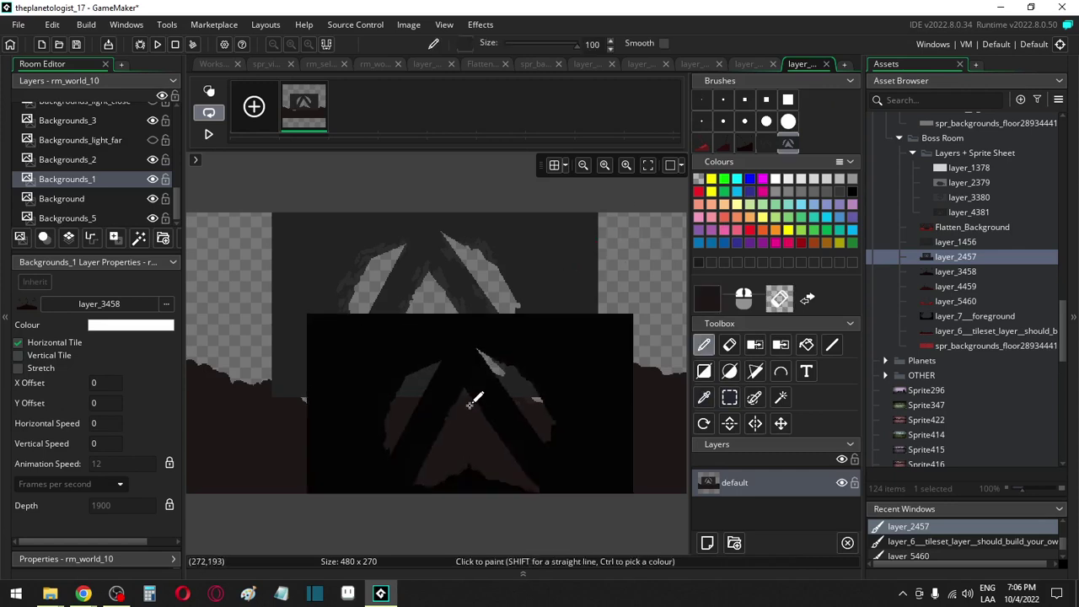
key(shift+f)
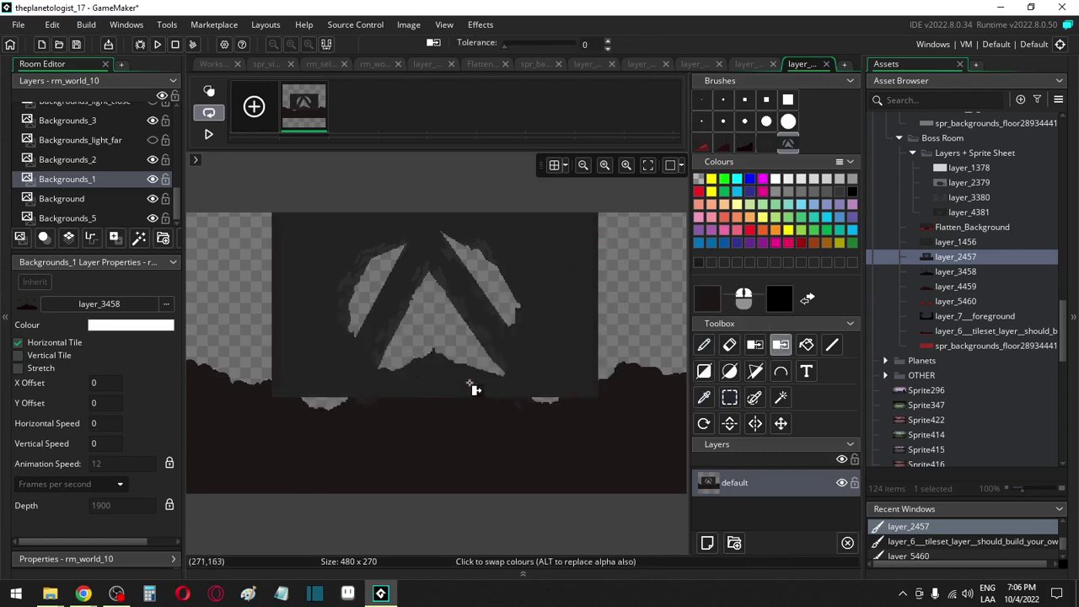
click(471, 385)
Try replacing the stamp's lighter grey patches with the dark silhouette colour, and undo the replacement
key(i)
key(shift+f)
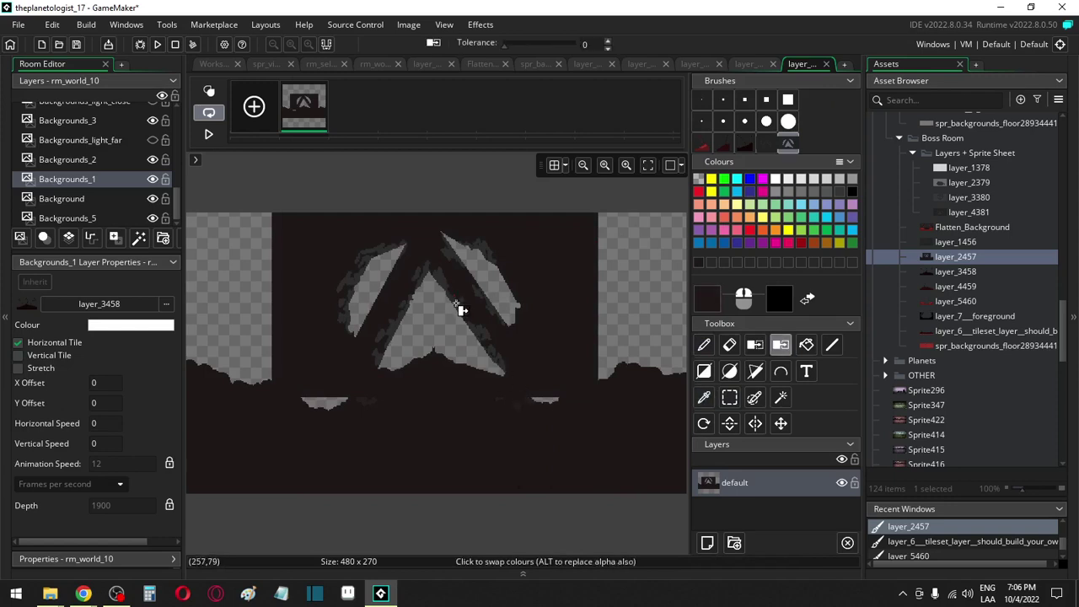
click(456, 305)
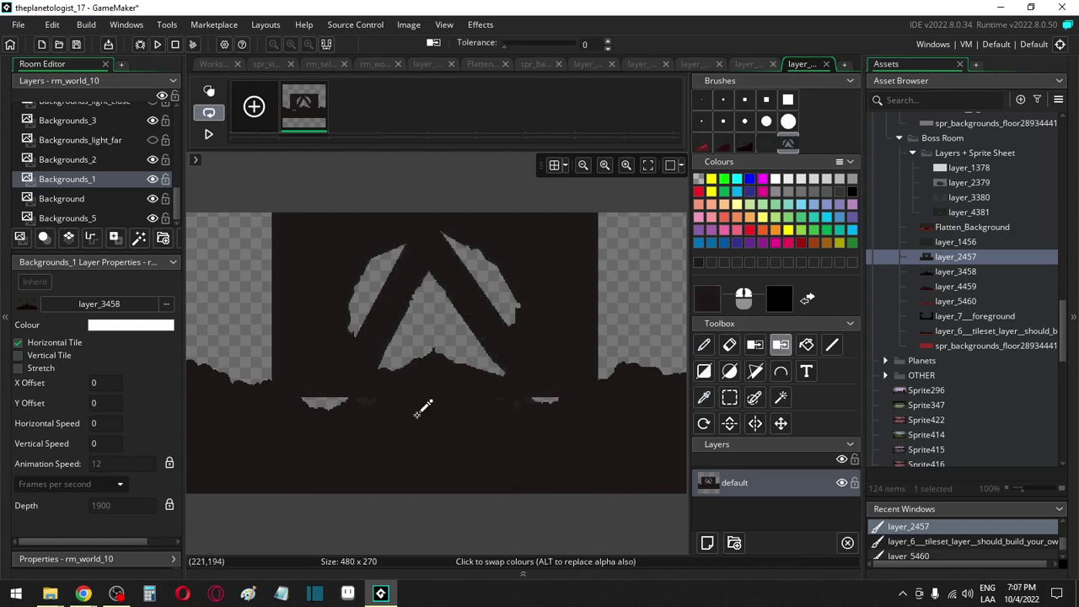
key(ctrl+z)
Pick the reddish-brown patch colour from the hill and replace the stamp's lighter grey patches with it
key(i)
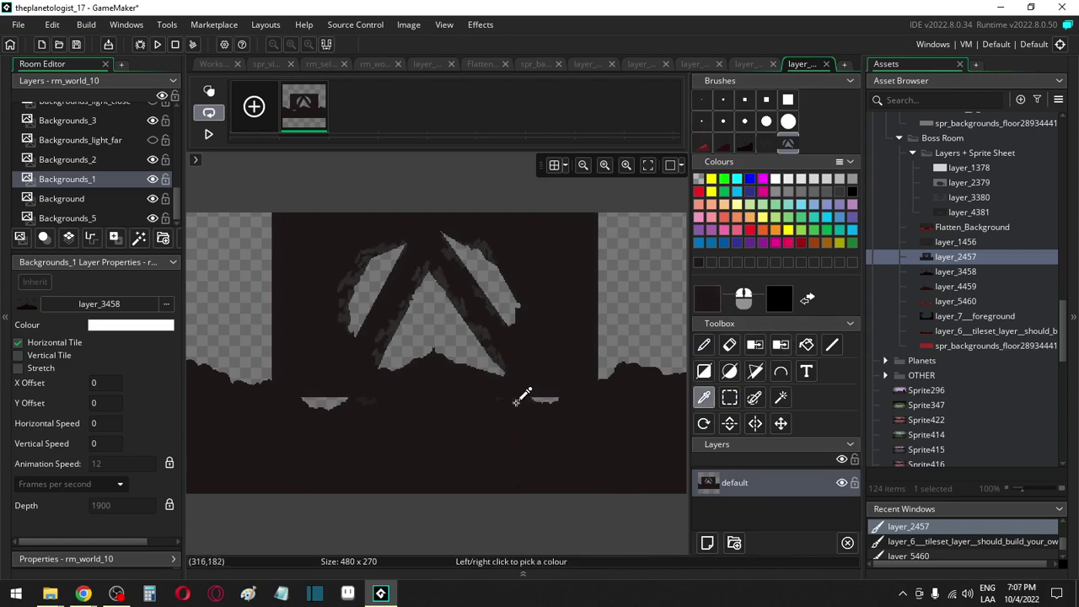
key(shift+f)
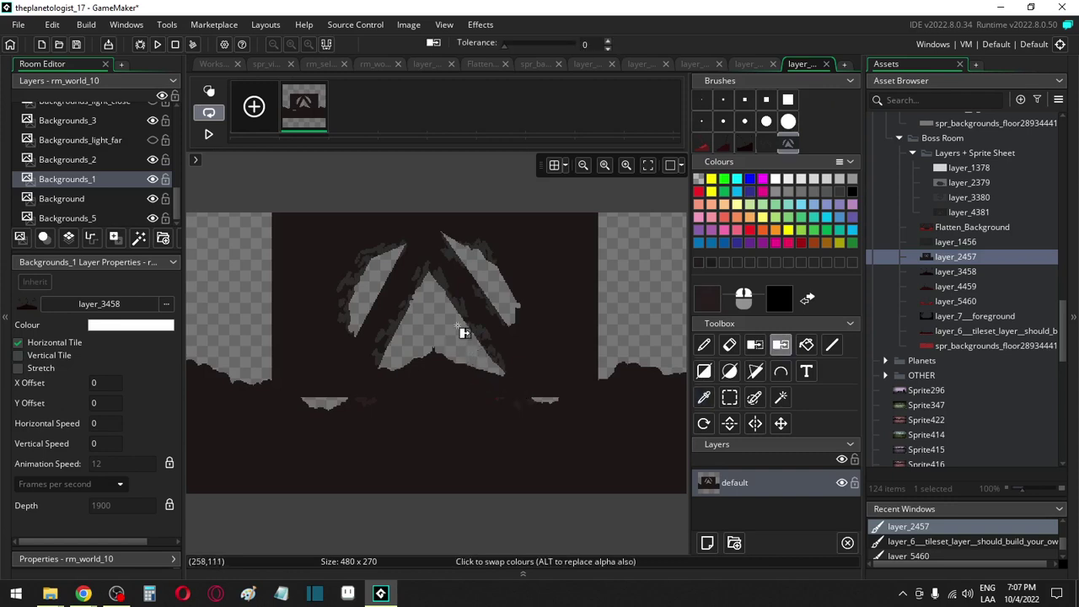
click(464, 312)
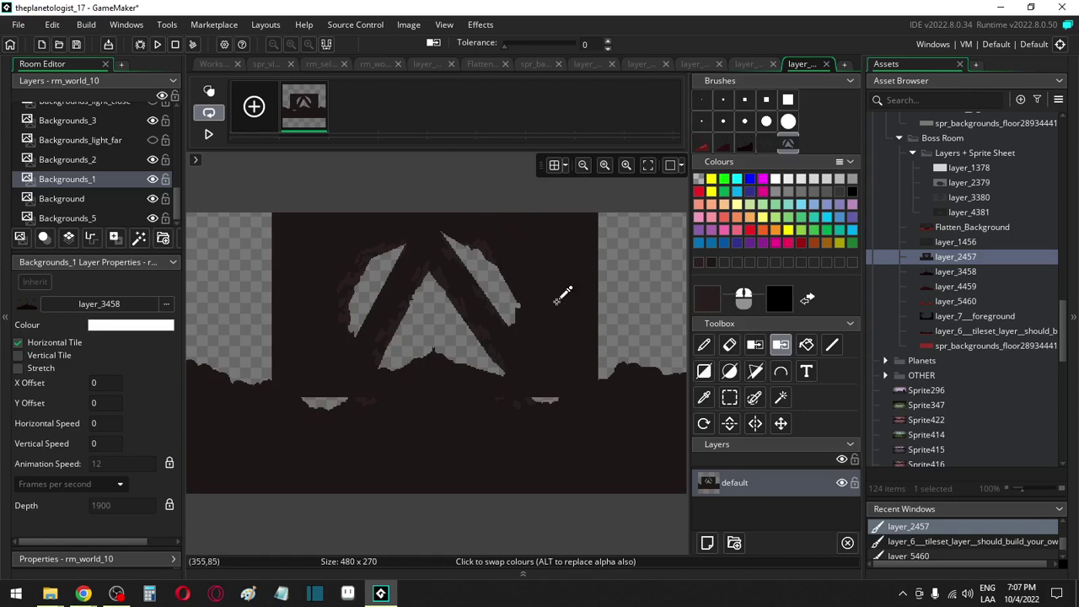
Erase the stamp's solid areas on both outer sides with a size 31 round brush, leaving only the central arch of trunks
click(729, 398)
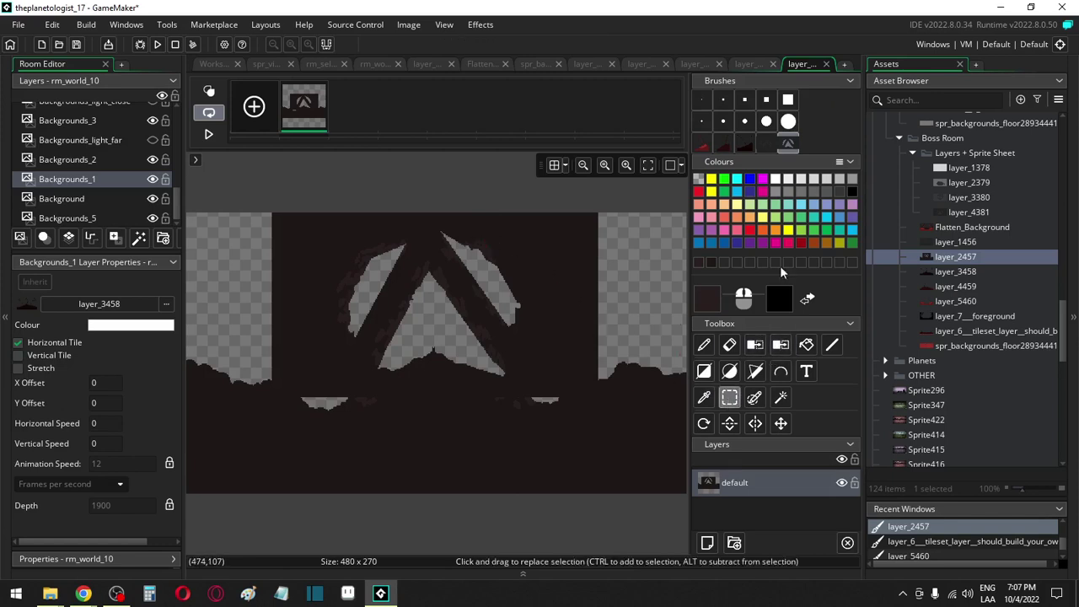
click(787, 121)
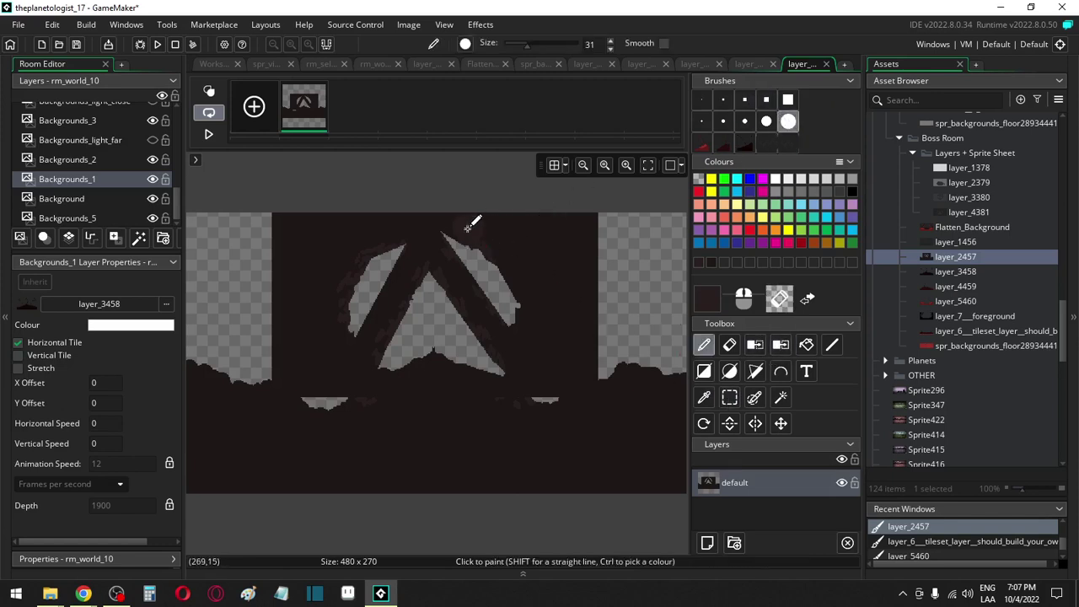
key(e)
mouse_move(460, 222)
mouse_down()
mouse_move(528, 329)
mouse_move(586, 363)
mouse_move(592, 349)
mouse_move(559, 331)
mouse_move(471, 207)
mouse_move(602, 305)
mouse_move(533, 252)
mouse_move(569, 314)
mouse_move(581, 248)
mouse_move(606, 287)
mouse_move(572, 208)
mouse_move(607, 253)
mouse_up()
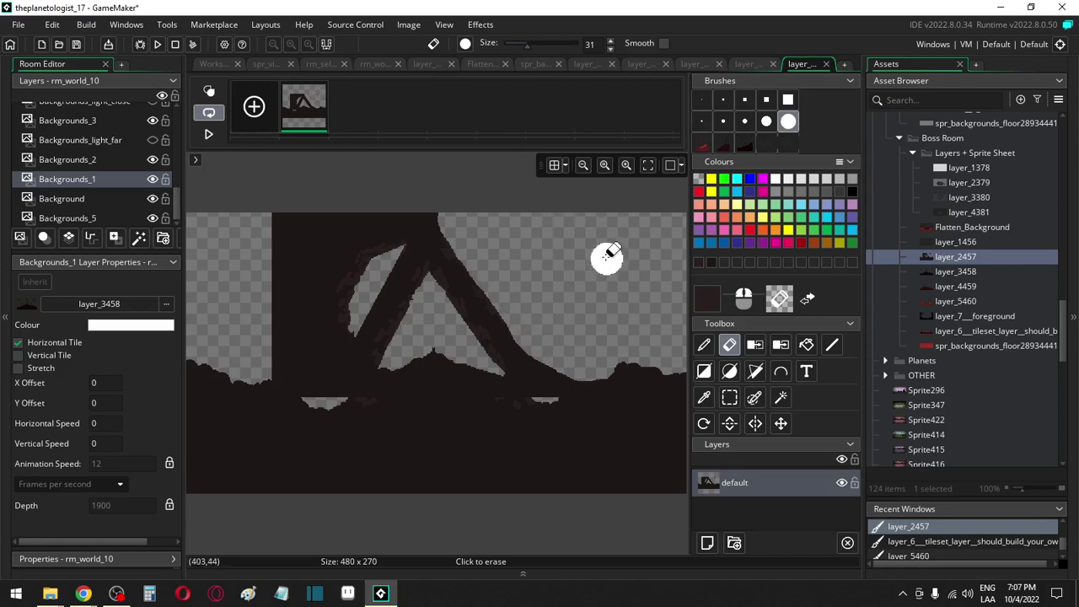
key(d)
key(e)
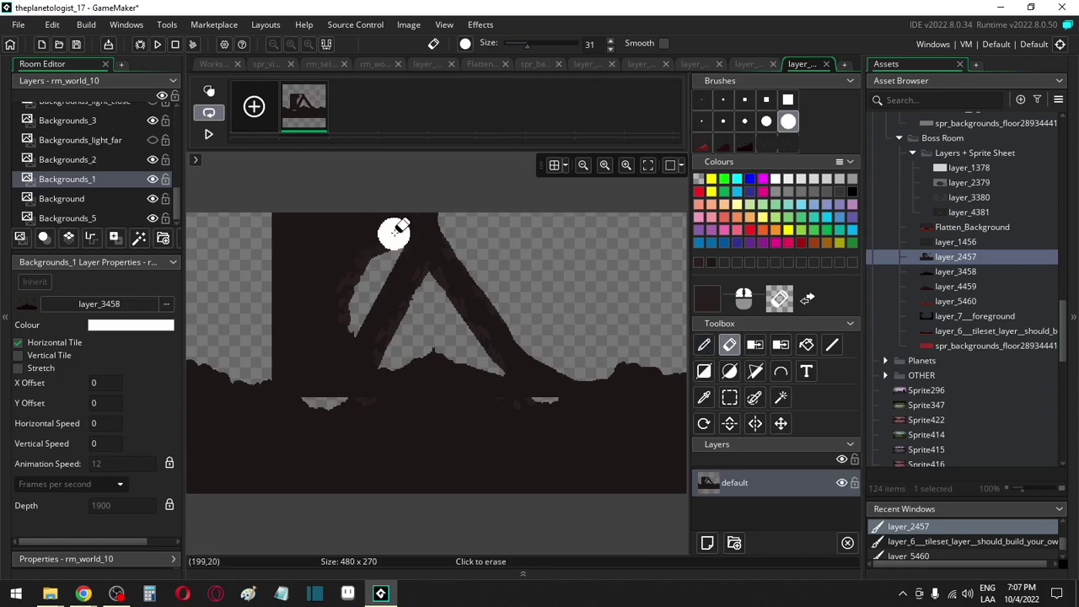
mouse_move(402, 218)
mouse_down()
mouse_move(345, 286)
mouse_move(322, 356)
mouse_move(292, 369)
mouse_move(279, 351)
mouse_move(299, 337)
mouse_move(315, 287)
mouse_move(369, 210)
mouse_move(307, 335)
mouse_move(276, 332)
mouse_move(283, 204)
mouse_move(290, 302)
mouse_move(333, 187)
mouse_up()
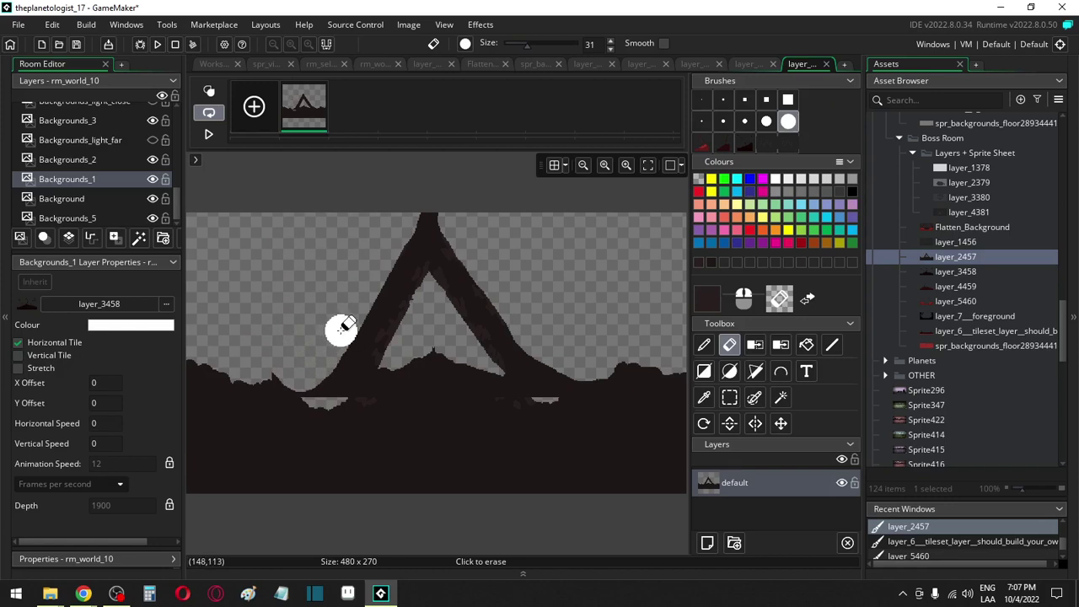
Pick the dark silhouette colour and paint over the transparent gaps and patches on both sides beneath the arch
key(p)
key(ctrl)
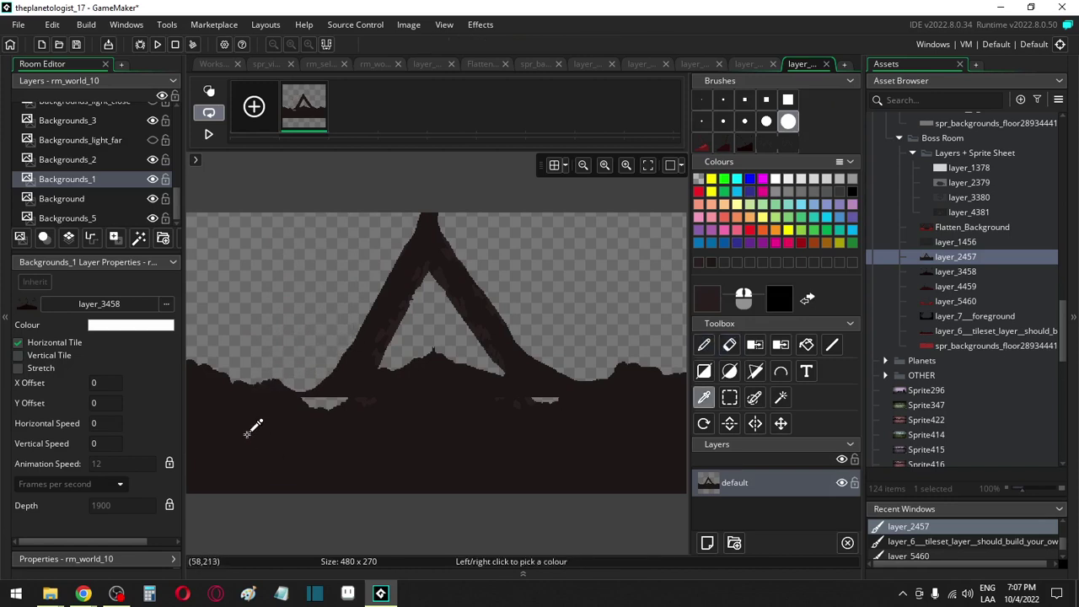
key(f)
key(d)
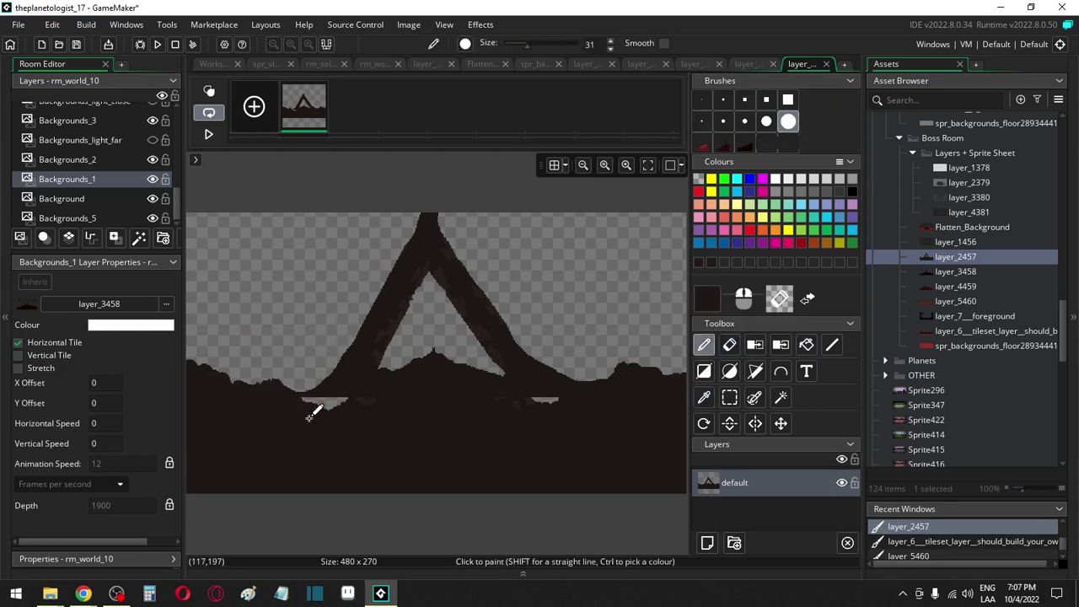
drag(313, 404, 335, 399)
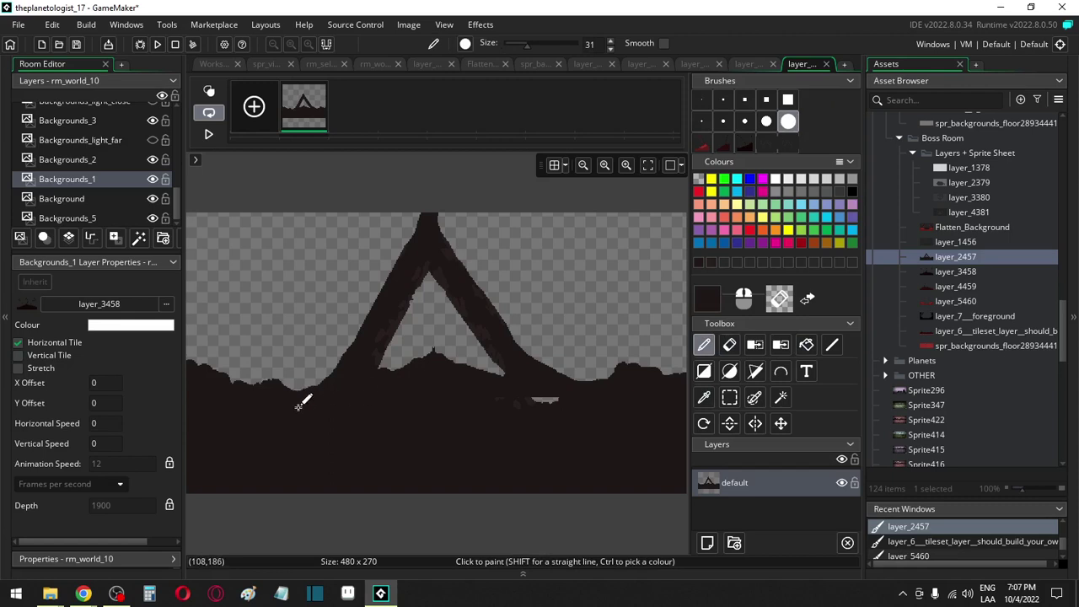
drag(520, 402, 561, 404)
ctrl+scroll(387, 202, up, 2)
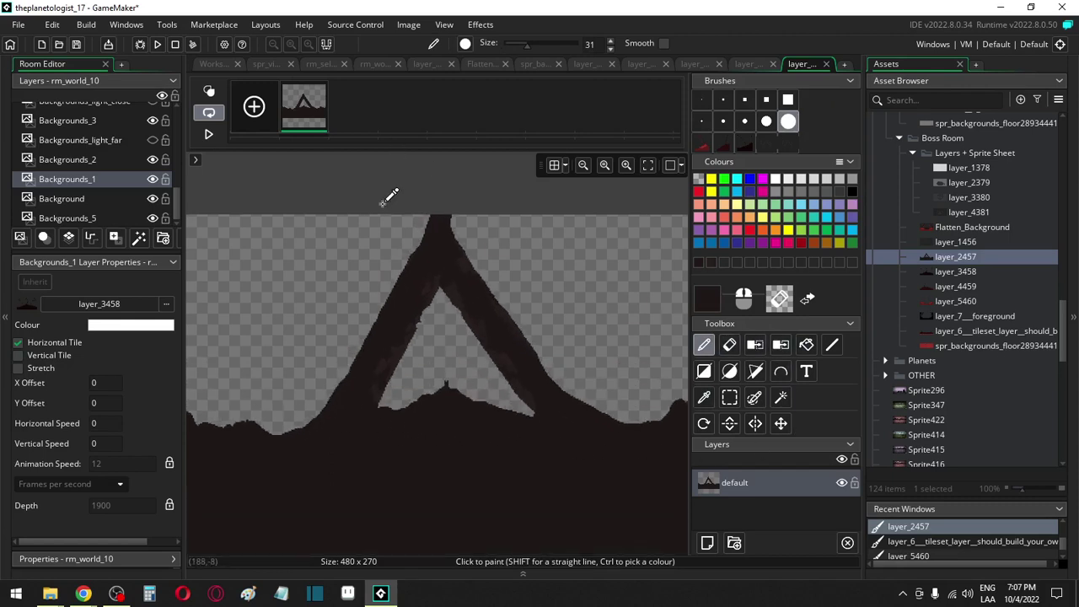
click(723, 399)
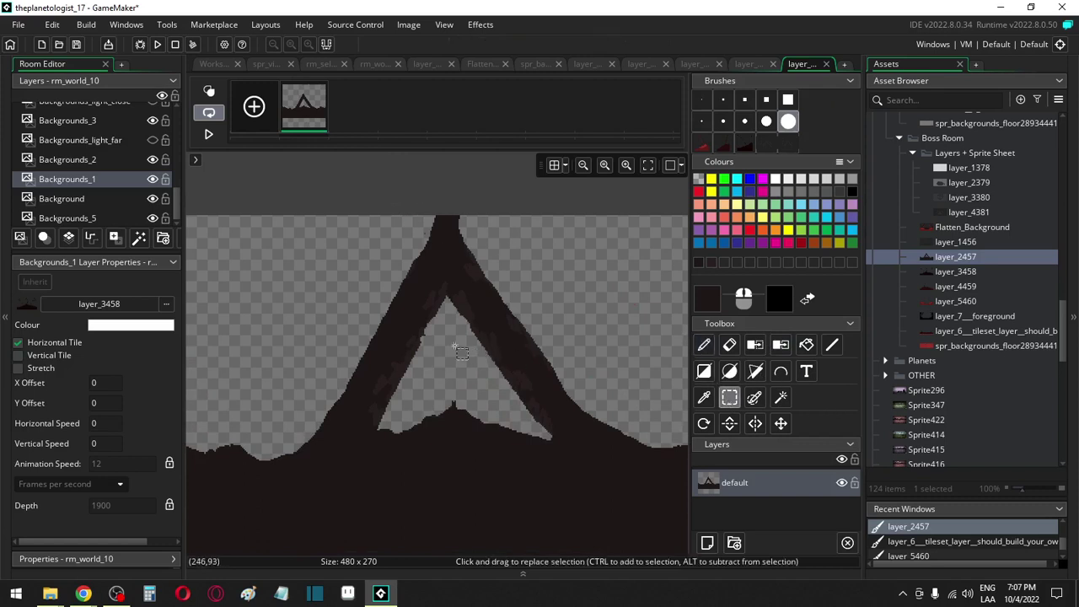
Copy an area of about 137 × 108 px around the arch's right trunk in layer_2457 and turn it into a stamp brush
drag(448, 343, 626, 269)
click(475, 232)
drag(449, 244, 645, 400)
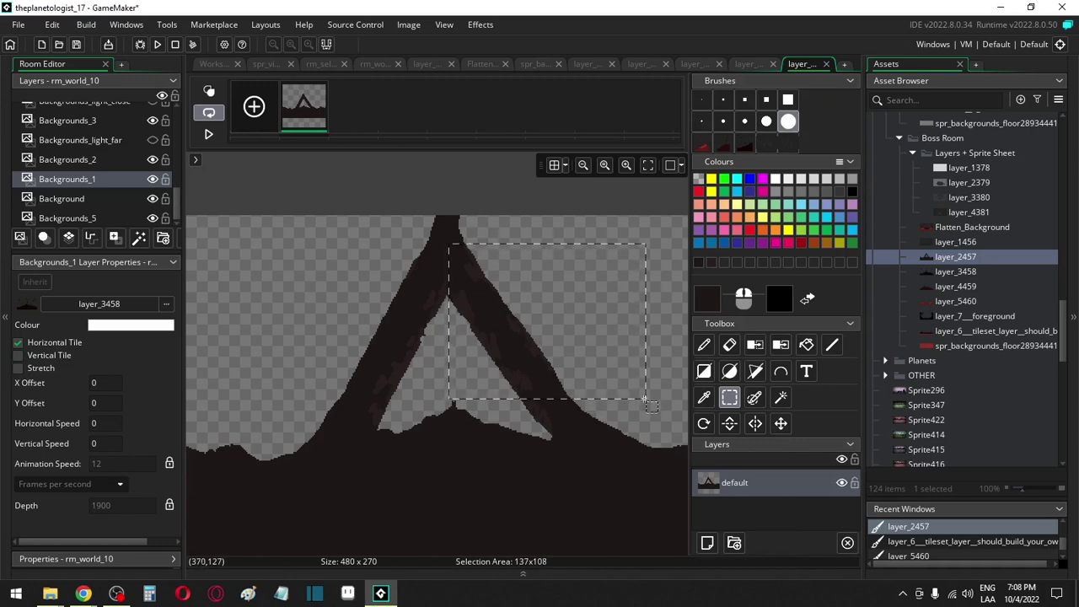
key(ctrl+c)
key(ctrl+v)
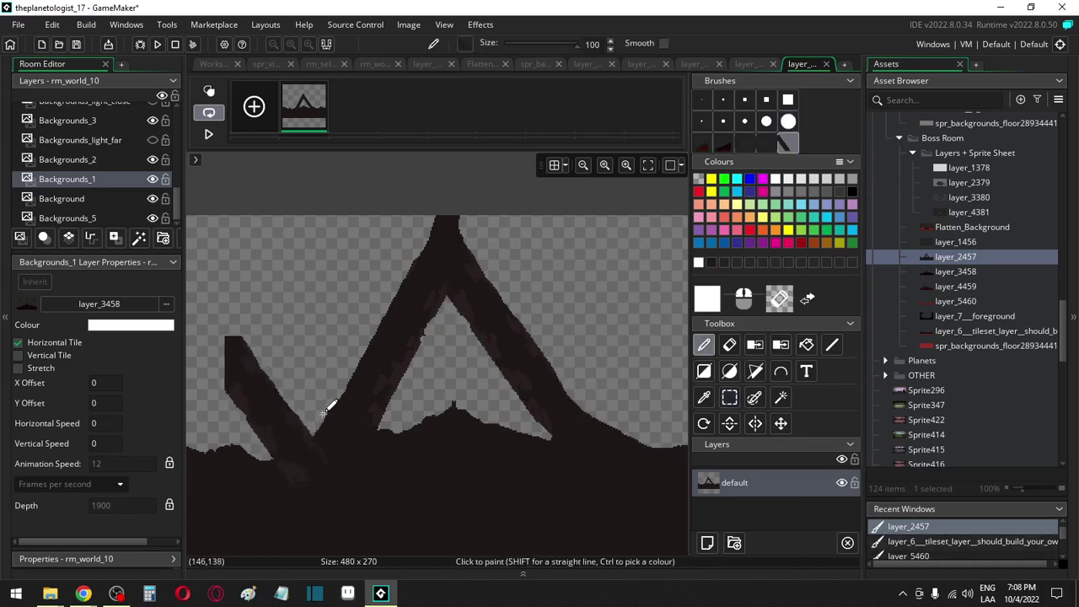
Stamp the copied trunk diagonally from the hill past the canvas's upper edge, forming a long leaning trunk beside the arch
middle_drag(325, 373, 475, 349)
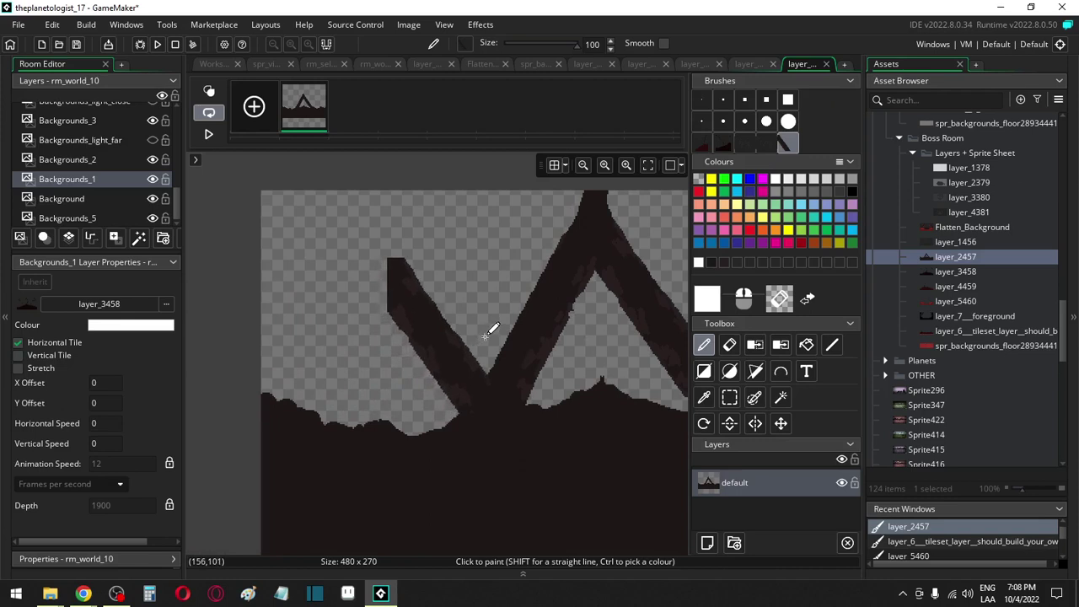
mouse_move(487, 334)
mouse_down()
mouse_move(450, 264)
mouse_move(407, 219)
mouse_up()
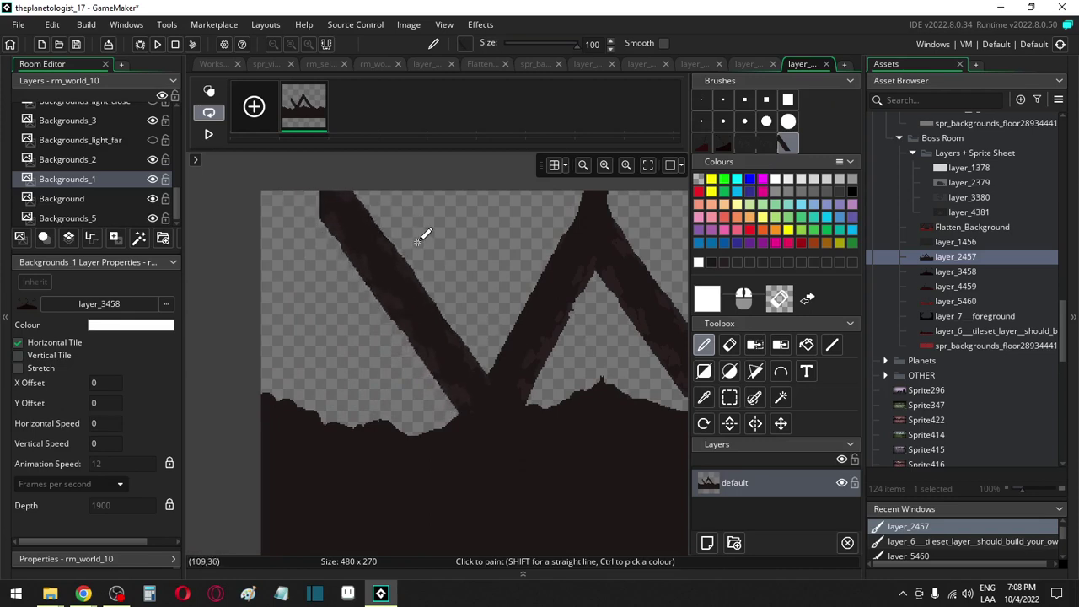
drag(418, 241, 348, 149)
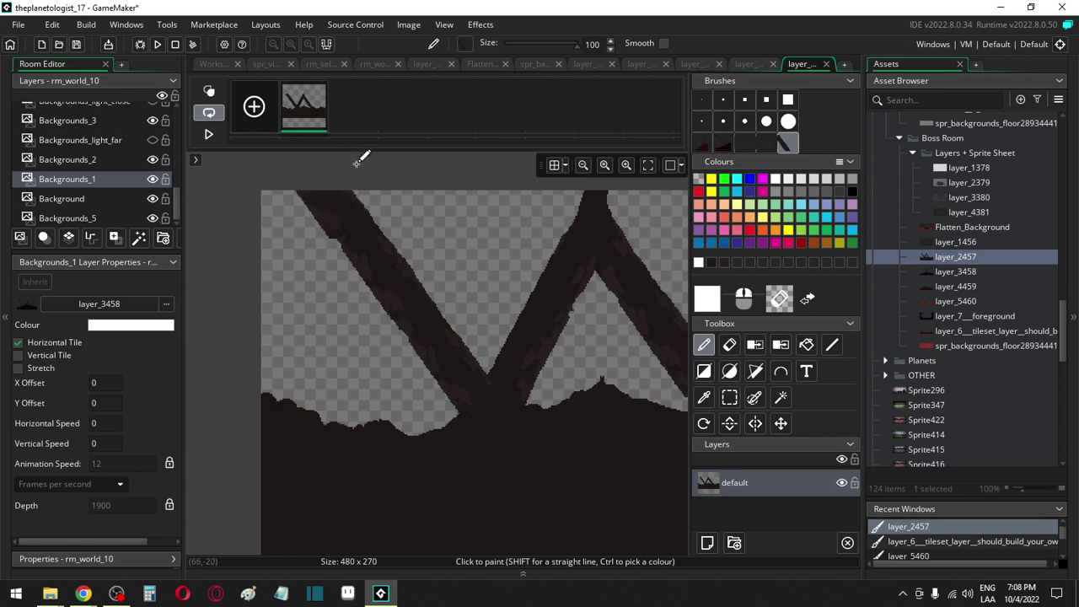
middle_drag(358, 160, 371, 224)
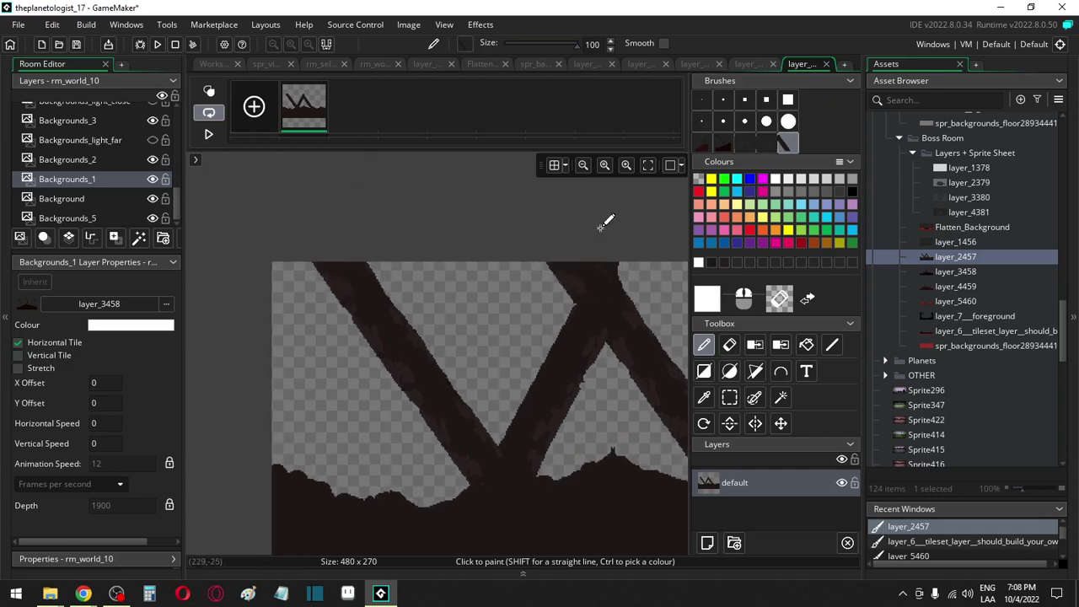
mouse_move(562, 305)
middle_down()
mouse_move(551, 368)
mouse_move(301, 301)
middle_up()
middle_drag(631, 270, 674, 362)
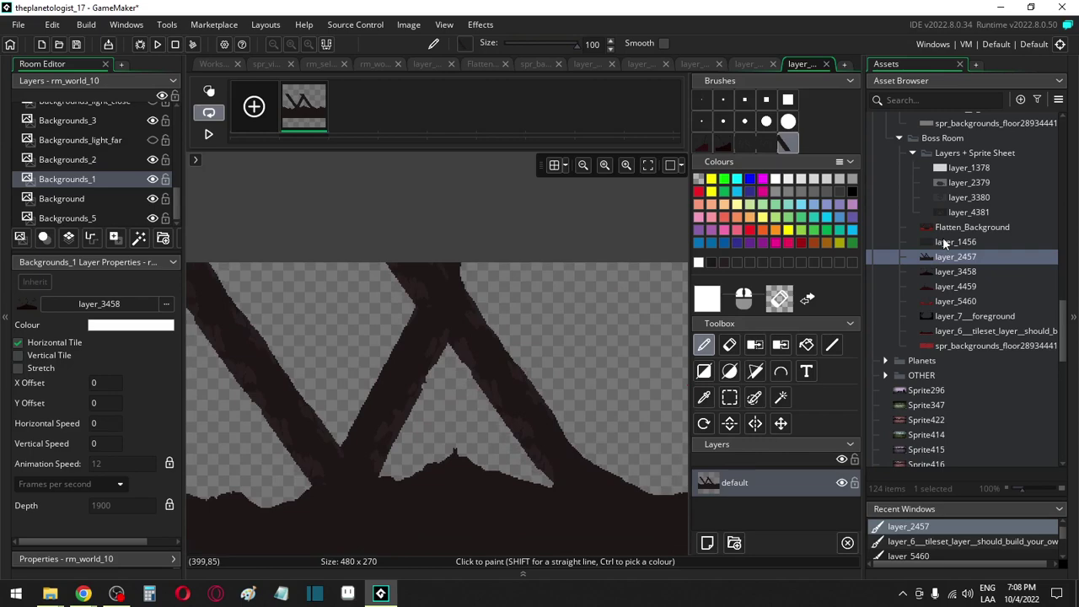
Open the layer_3380 sprite's image and make a custom brush from the area around its central diagonal grey trunk
click(943, 240)
click(967, 197)
double_click(967, 197)
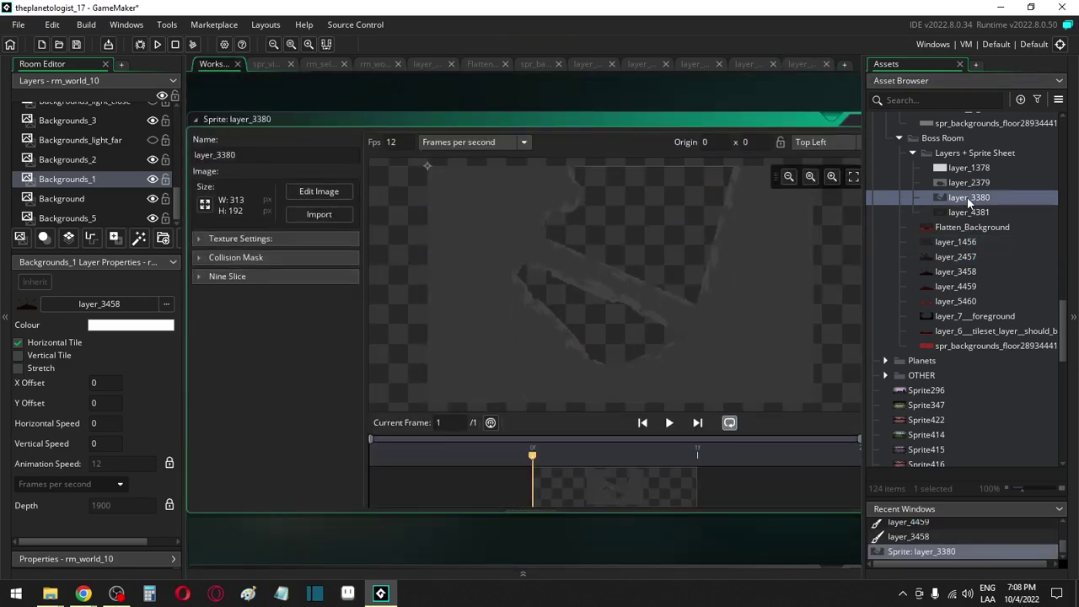
click(319, 191)
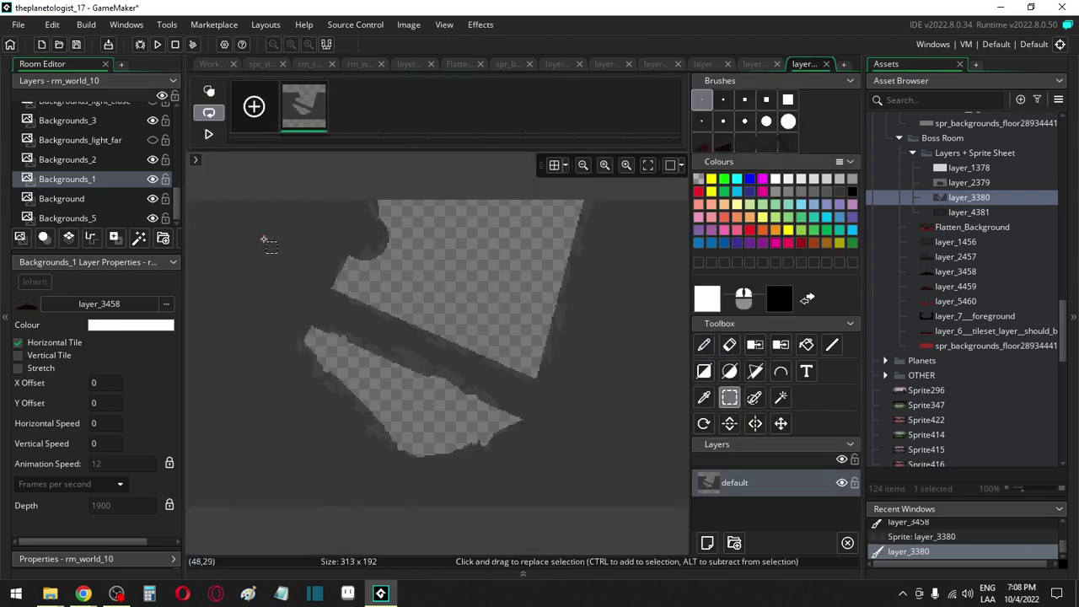
drag(253, 184, 583, 465)
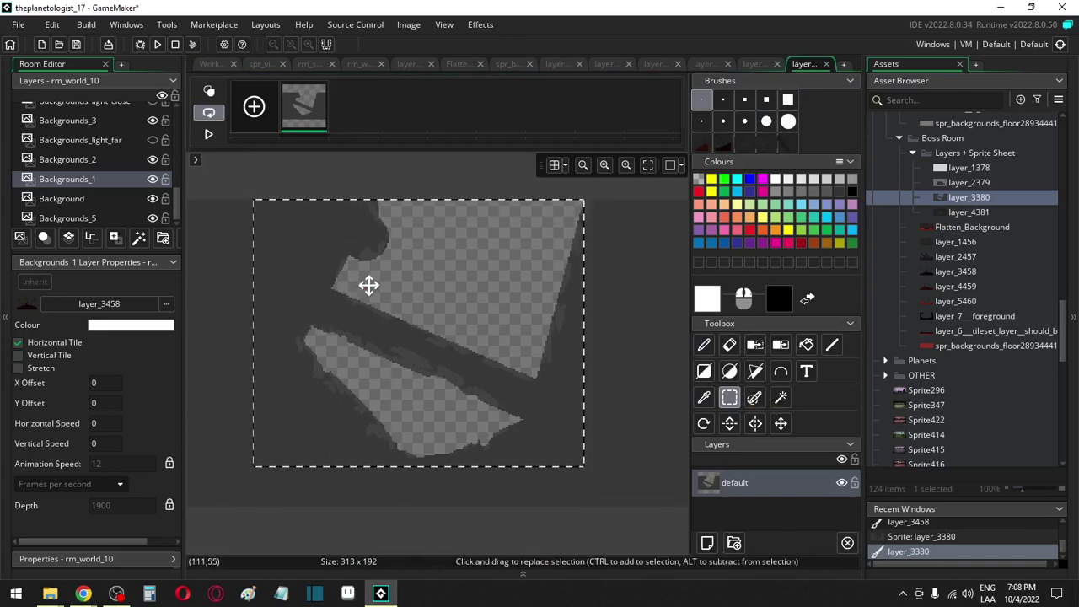
click(360, 186)
mouse_move(340, 284)
mouse_down()
mouse_move(408, 397)
mouse_move(531, 422)
mouse_up()
key(d)
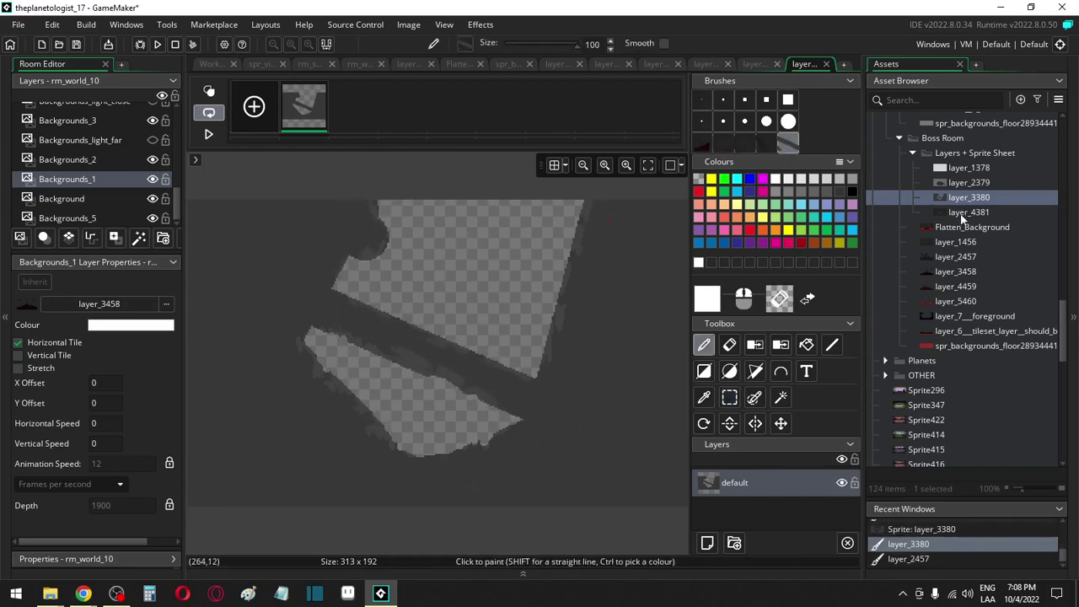
Review the layer_2457 sprite, the rm_world_10 room and the layer_3458 image to compare the background layers
click(948, 244)
double_click(948, 257)
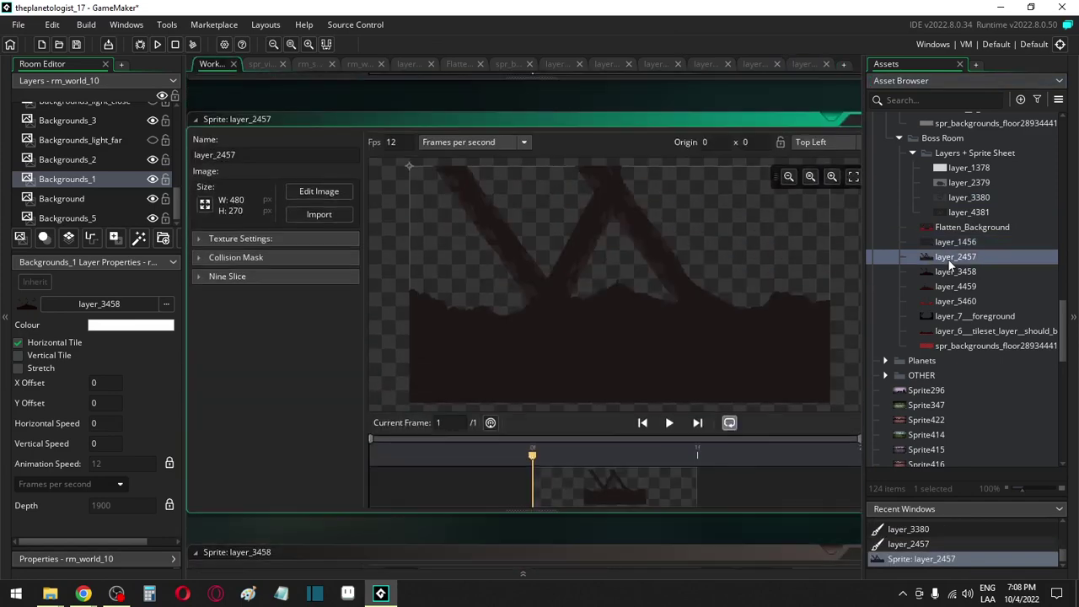
click(260, 64)
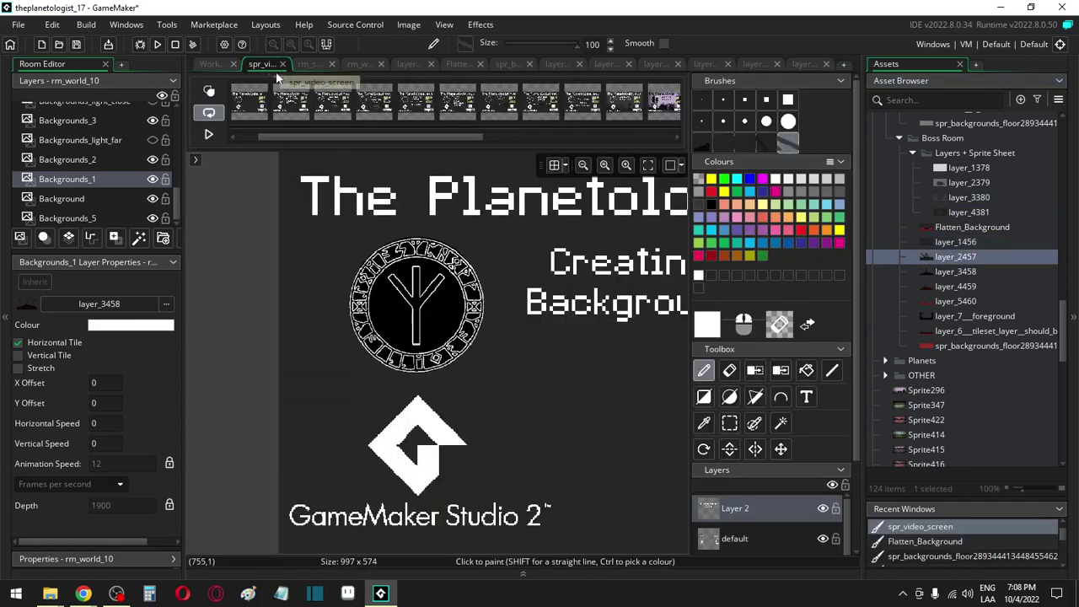
click(311, 64)
click(359, 65)
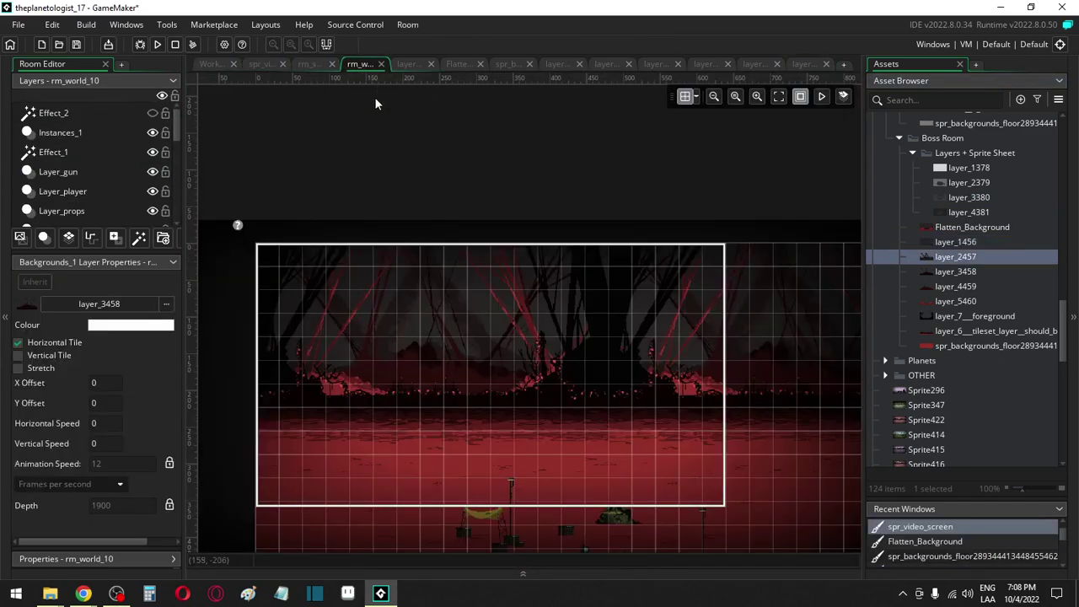
double_click(946, 270)
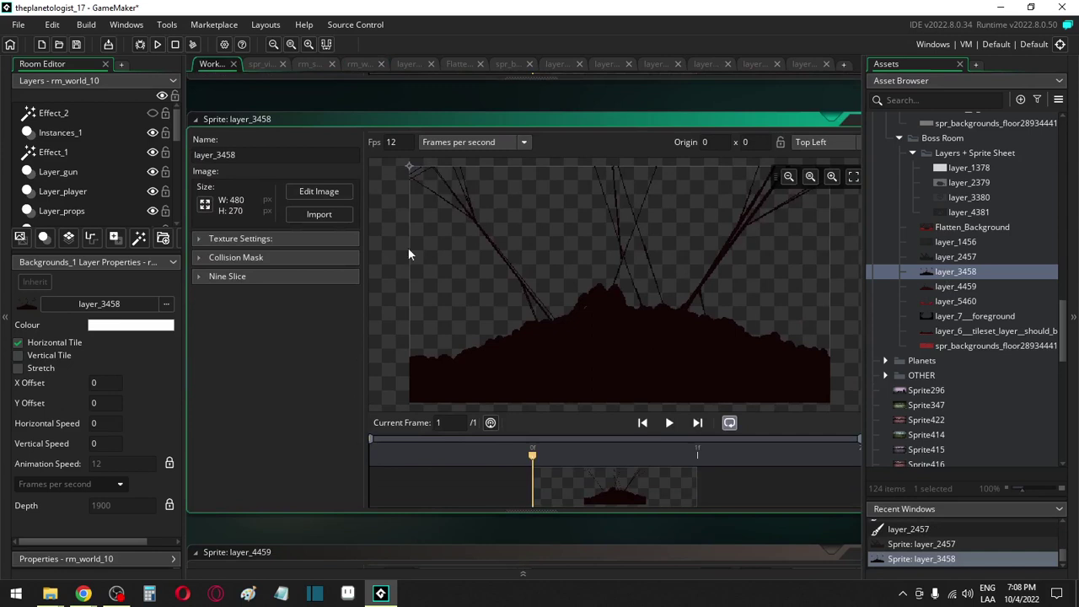
click(315, 190)
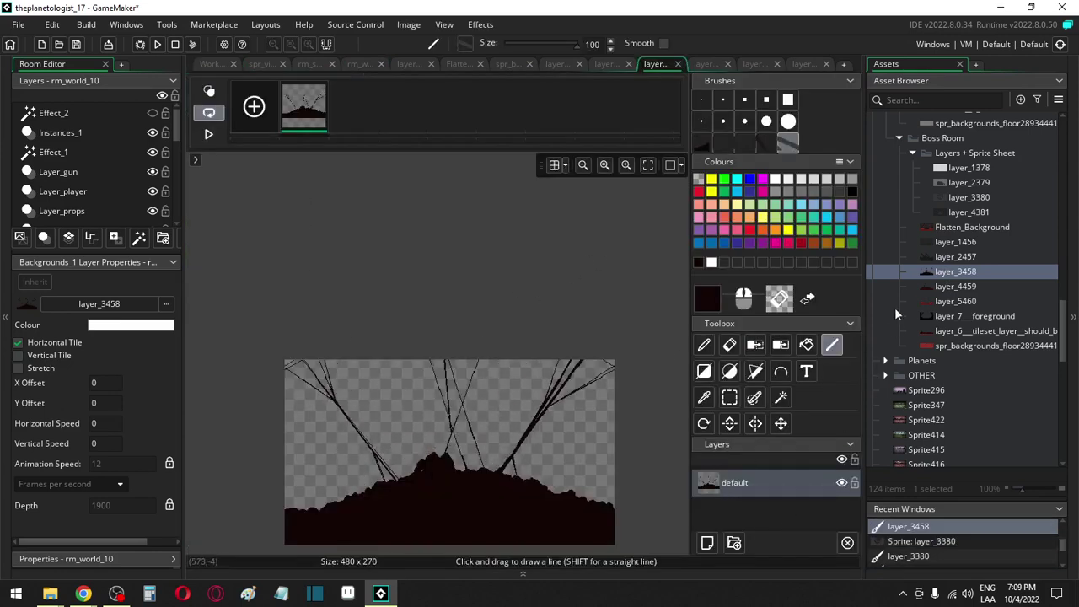
Open the layer_1456 sprite's image for editing and choose the grey diagonal trunk brush
double_click(955, 257)
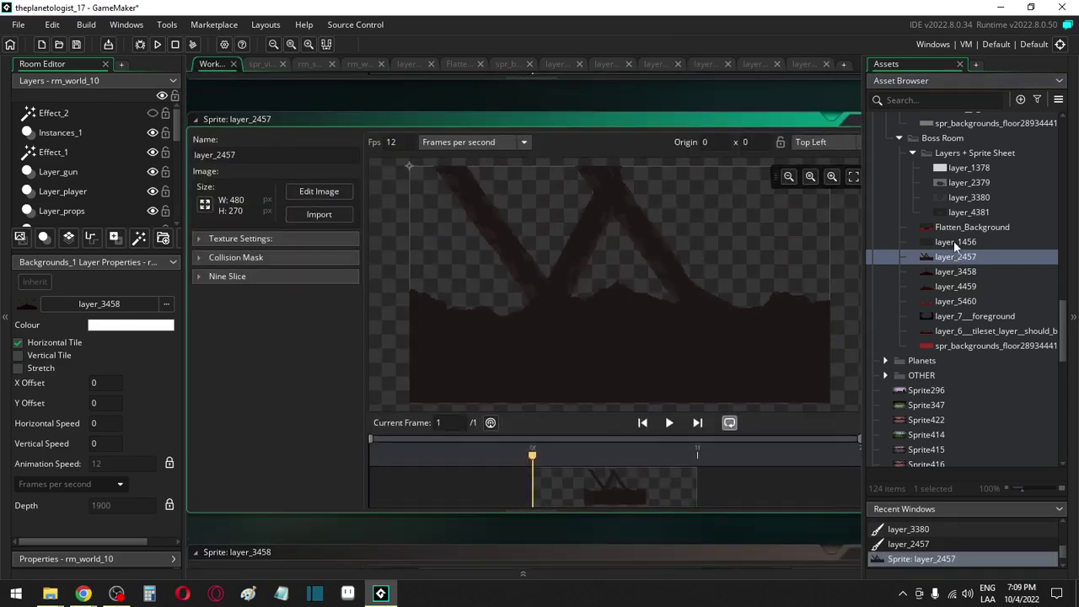
click(953, 241)
double_click(953, 241)
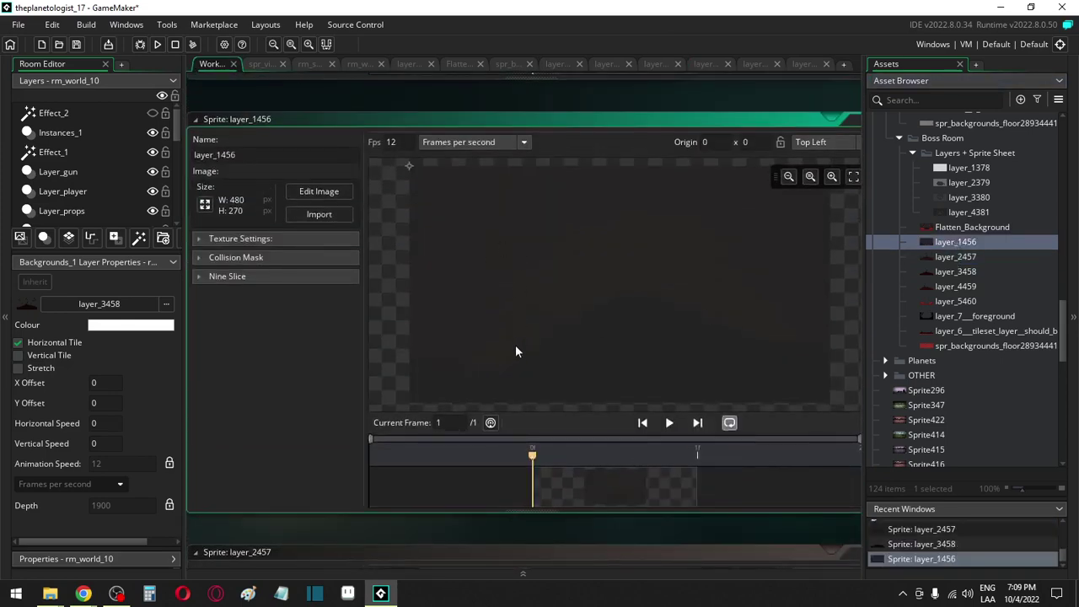
click(299, 196)
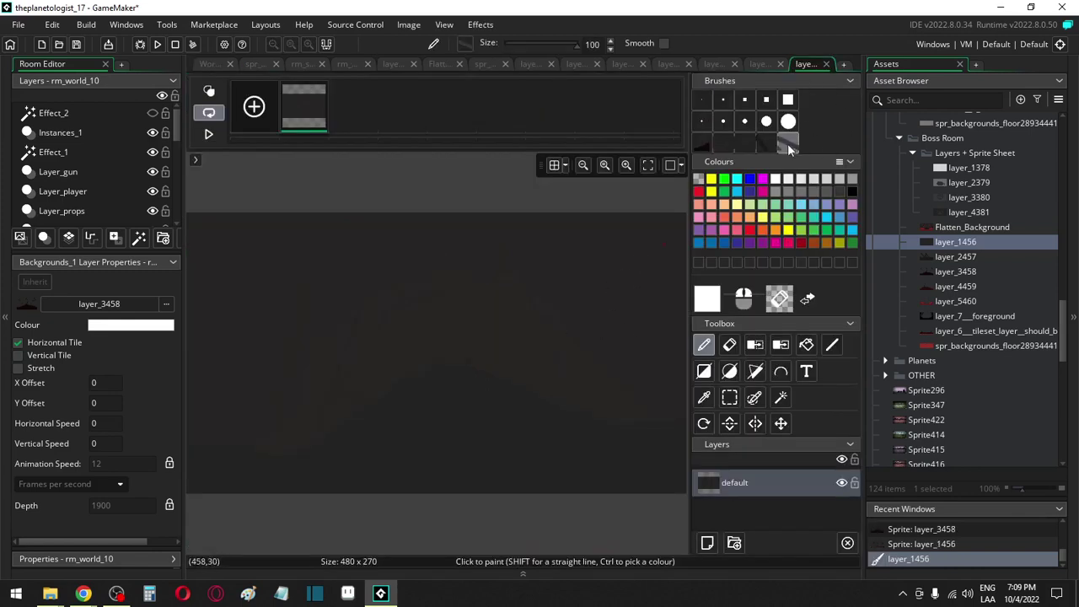
click(787, 143)
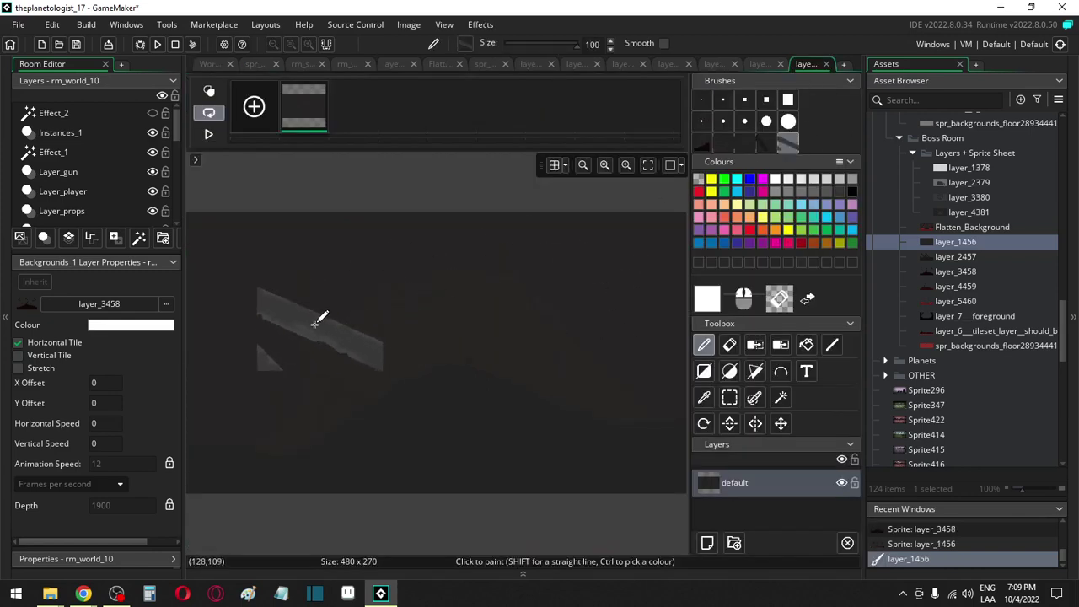
Examine what the Backgrounds_5 layer contributes to rm_world_10 by hiding and showing it repeatedly, leaving it visible
click(254, 65)
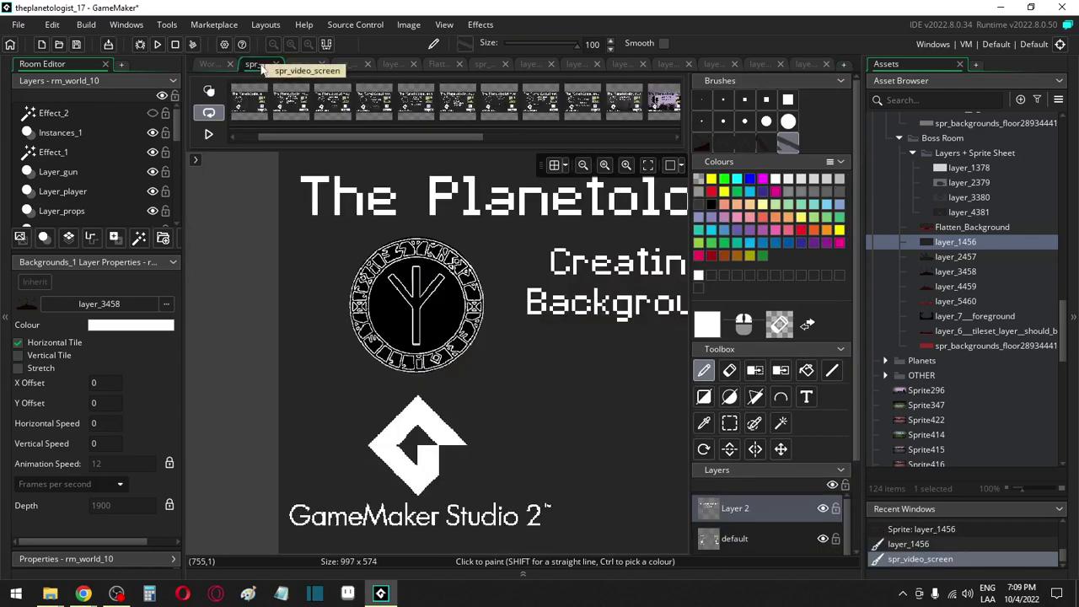
click(301, 64)
click(344, 65)
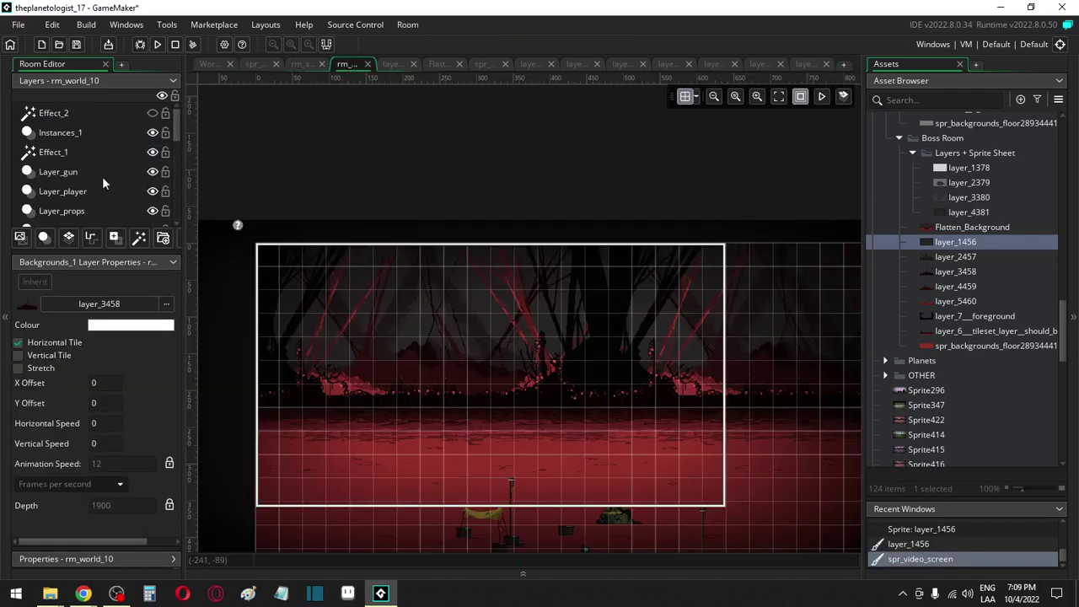
scroll(102, 178, down, 2)
scroll(100, 202, down, 5)
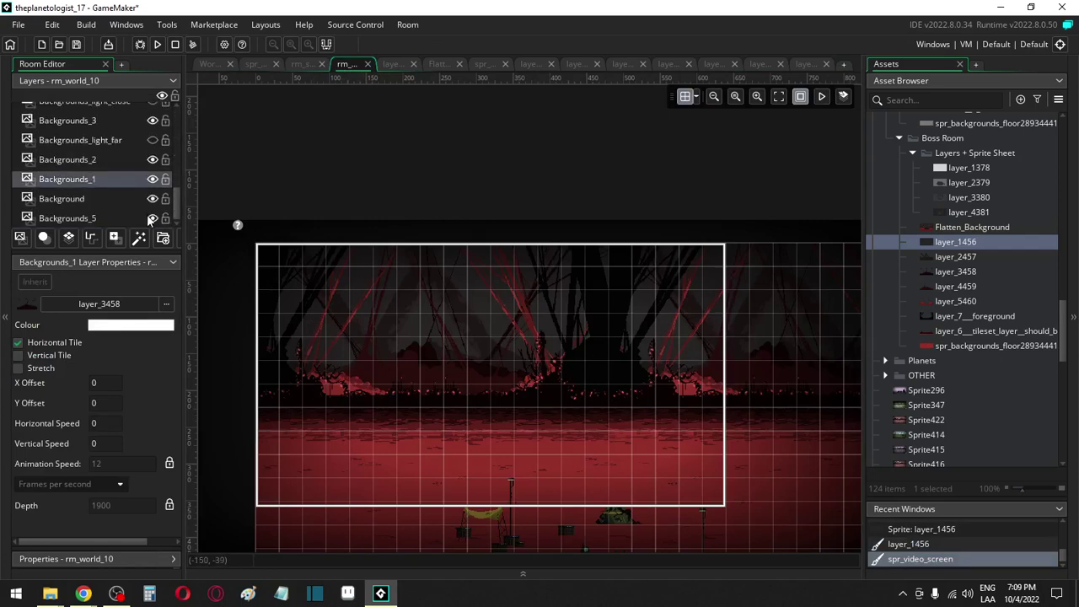
click(134, 218)
click(152, 219)
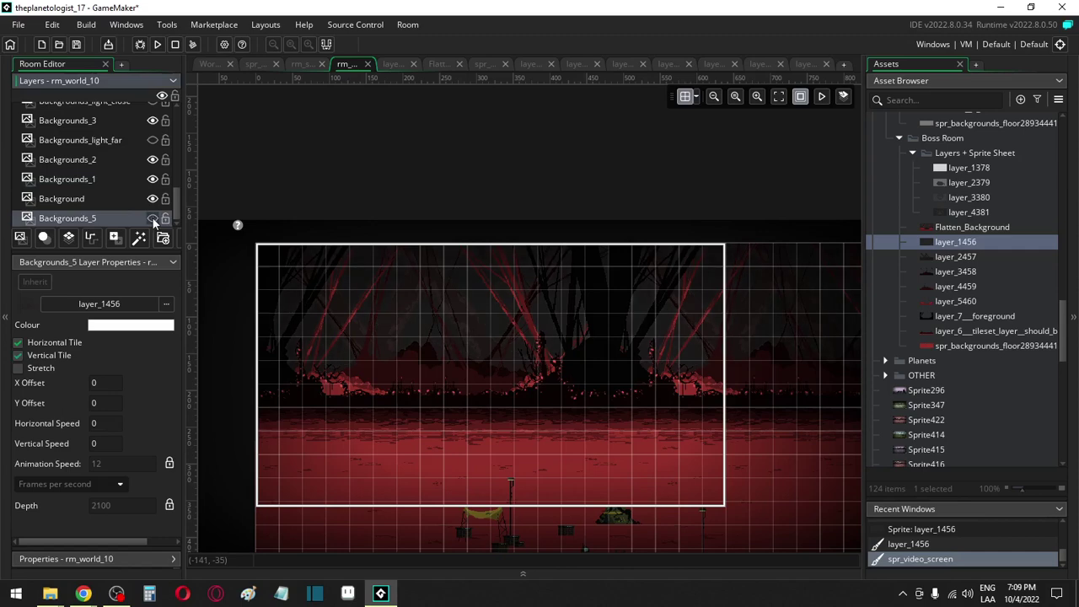
click(152, 218)
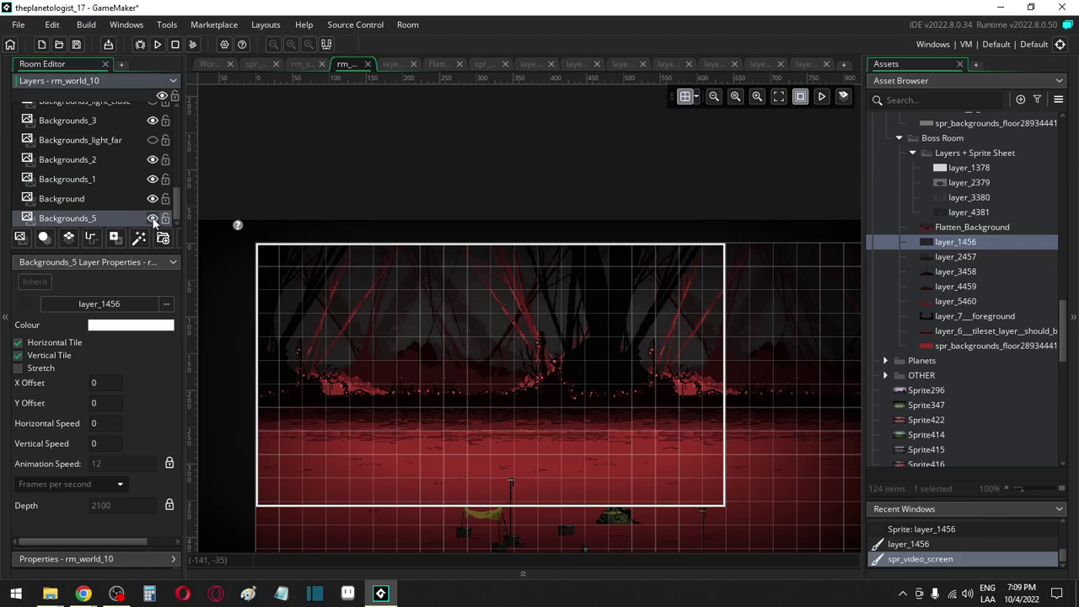
click(153, 219)
click(153, 219)
click(153, 219)
click(152, 218)
click(152, 219)
click(152, 219)
click(153, 219)
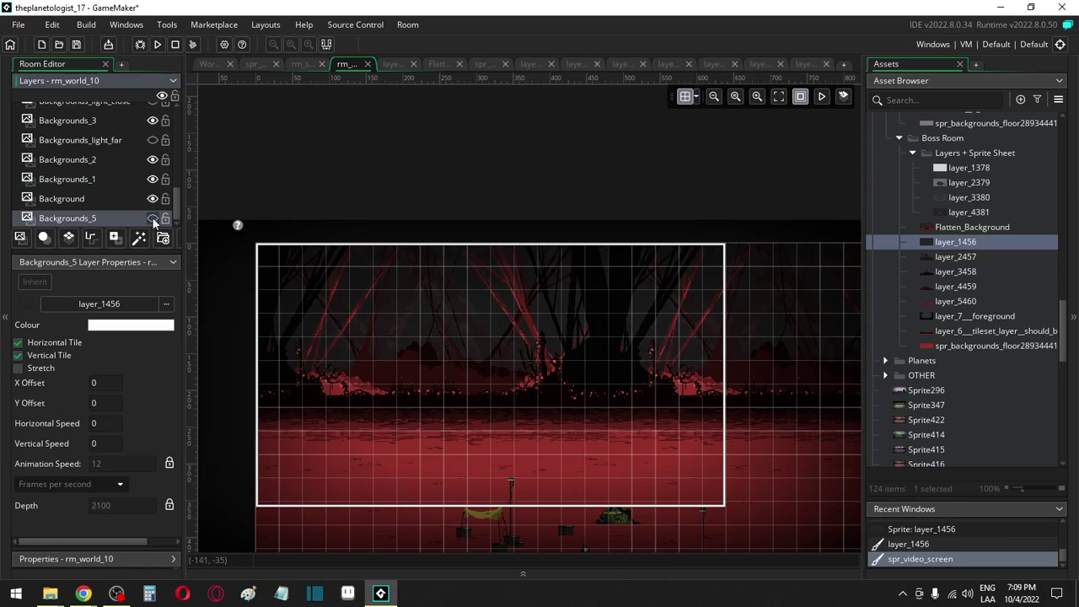
click(152, 218)
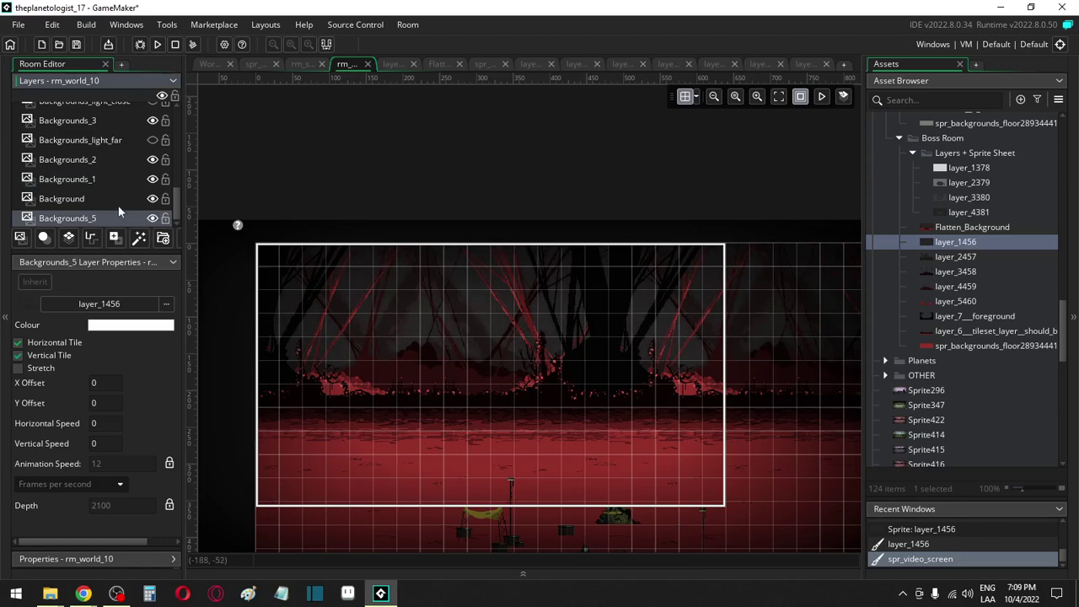
Add a new background layer to rm_world_10 beneath Backgrounds_5 and assign the layer_1456 sprite to it
click(142, 202)
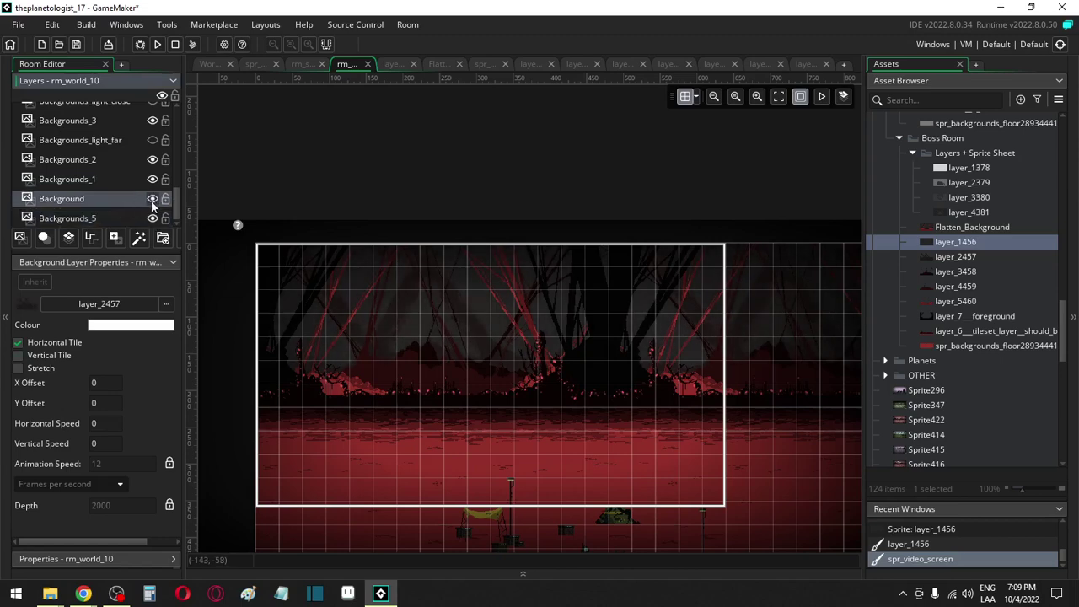
click(120, 217)
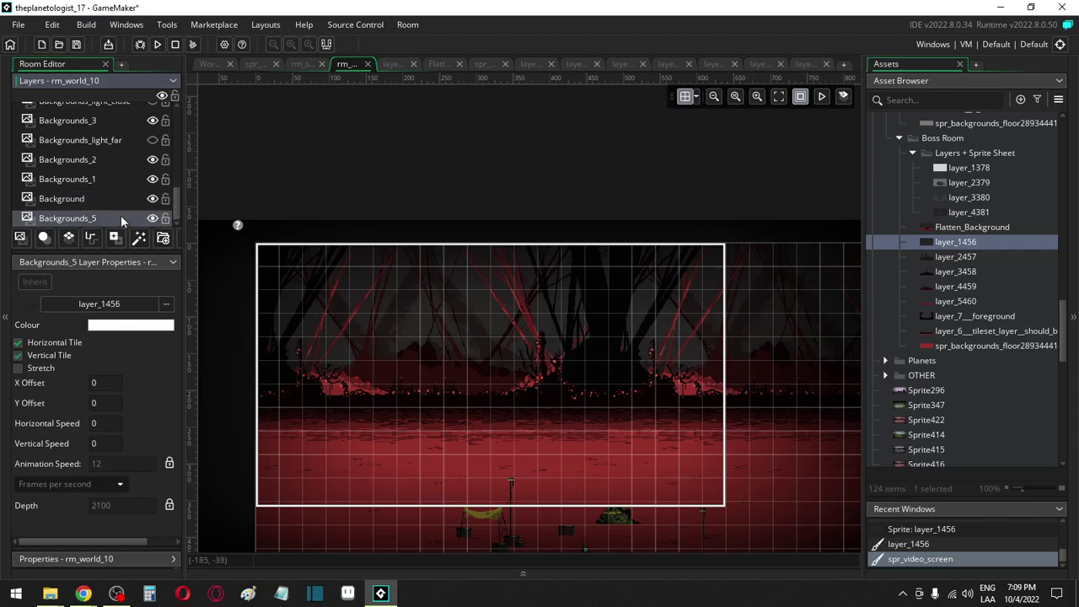
click(44, 239)
scroll(96, 206, down, 1)
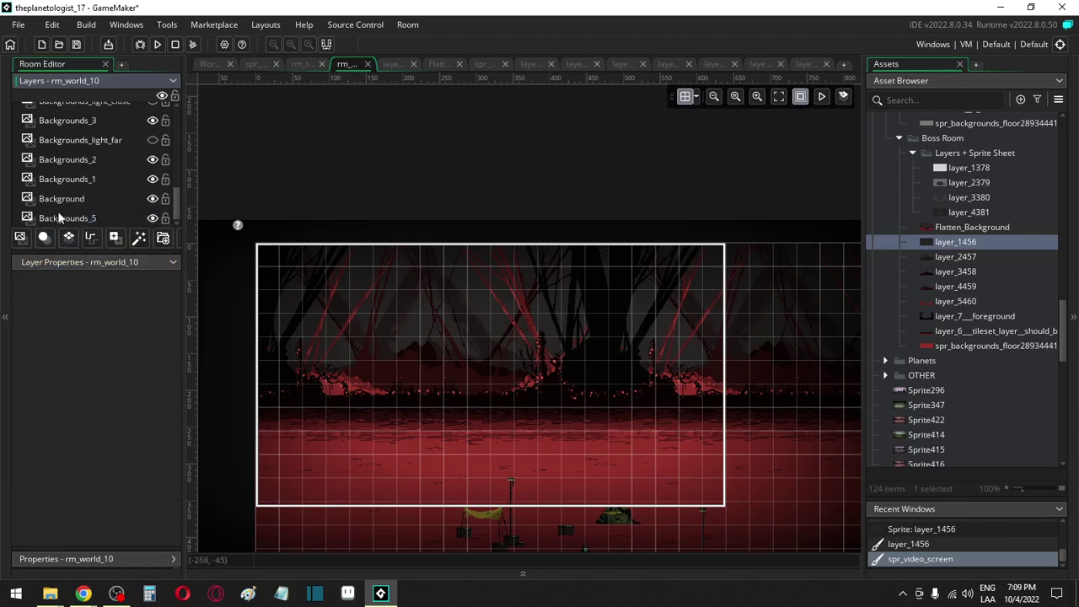
key(Delete)
click(21, 237)
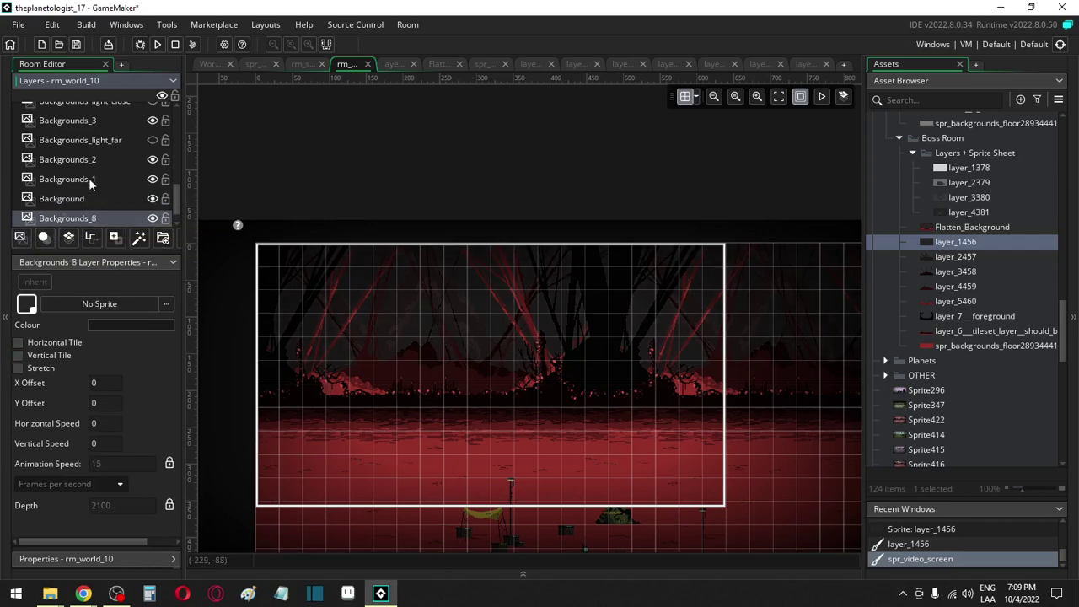
scroll(88, 178, down, 1)
drag(65, 202, 67, 224)
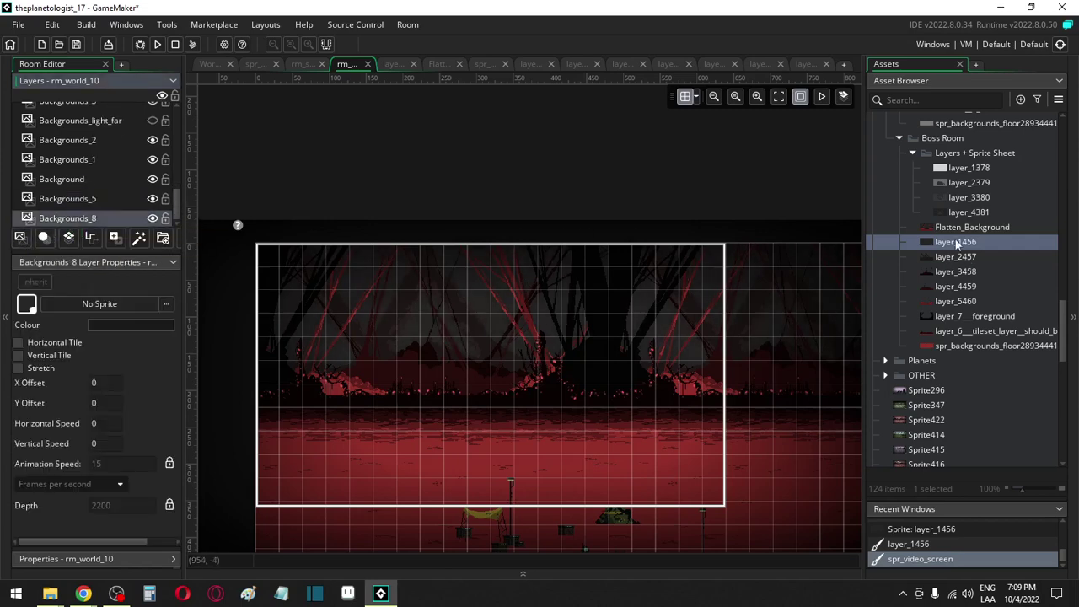
drag(956, 242, 101, 305)
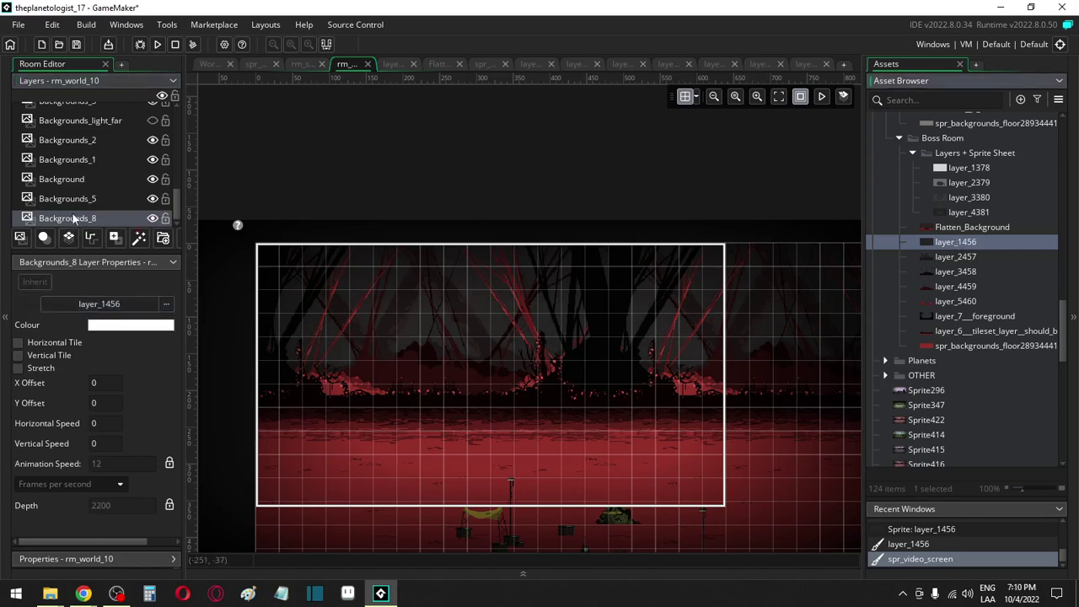
Duplicate the layer_1456 sprite, place the copy above Flatten_Background in the Boss Room folder and open it
click(72, 198)
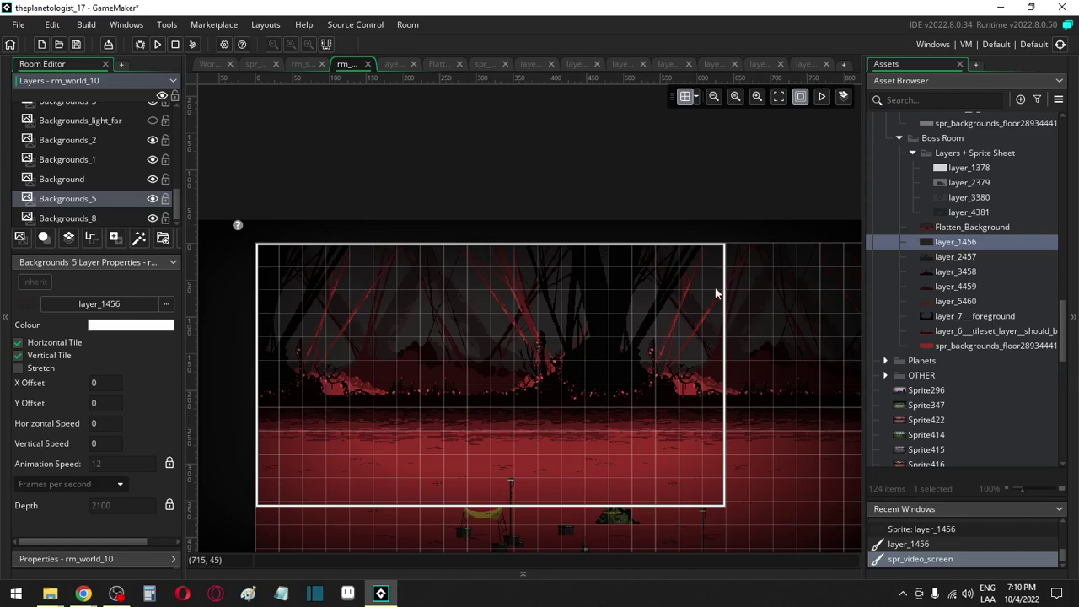
double_click(952, 243)
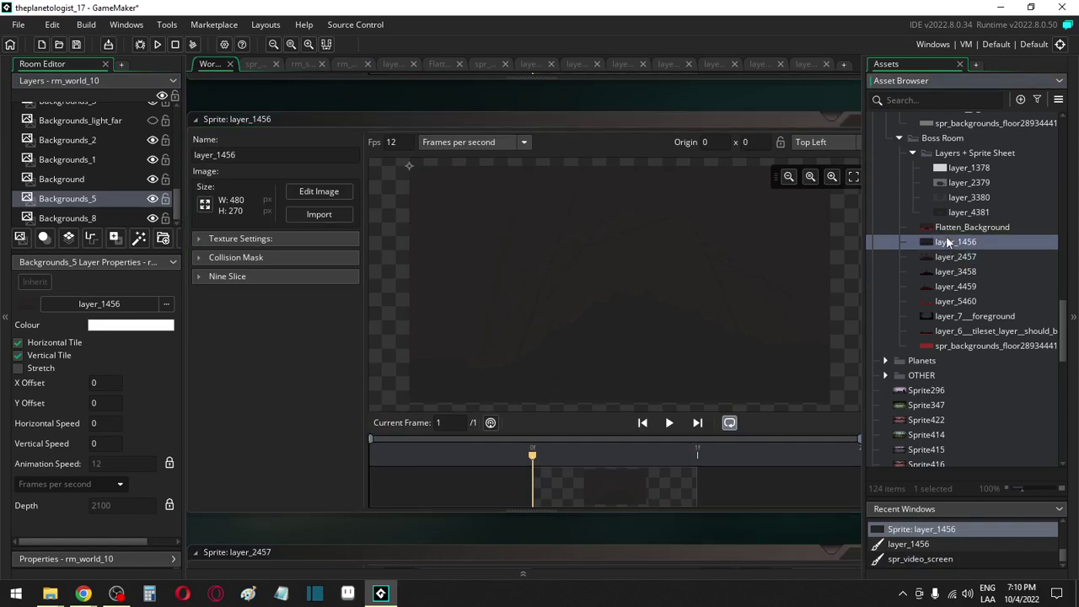
key(ctrl+d)
drag(950, 360, 942, 231)
double_click(943, 229)
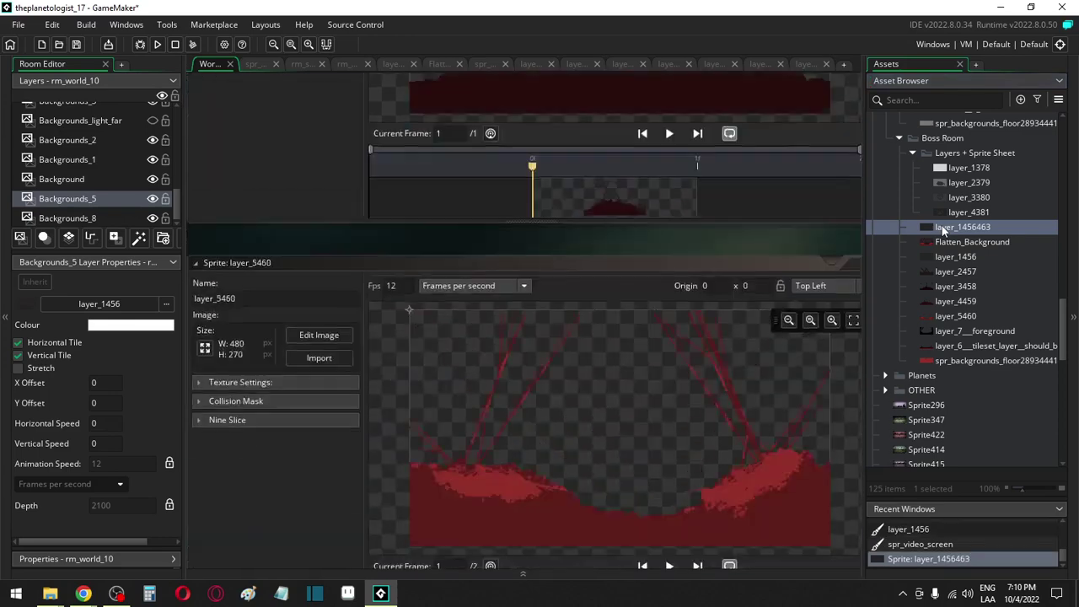
Open the copied sprite's image, pick its dark grey backdrop colour and choose the filled Rectangle tool
click(319, 191)
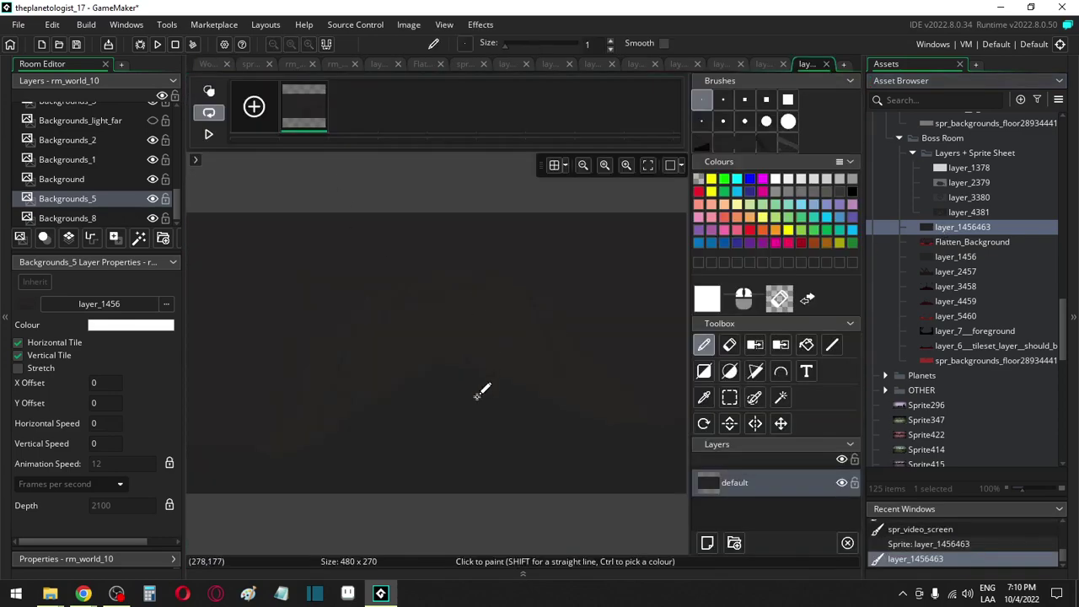
ctrl+right_click(472, 295)
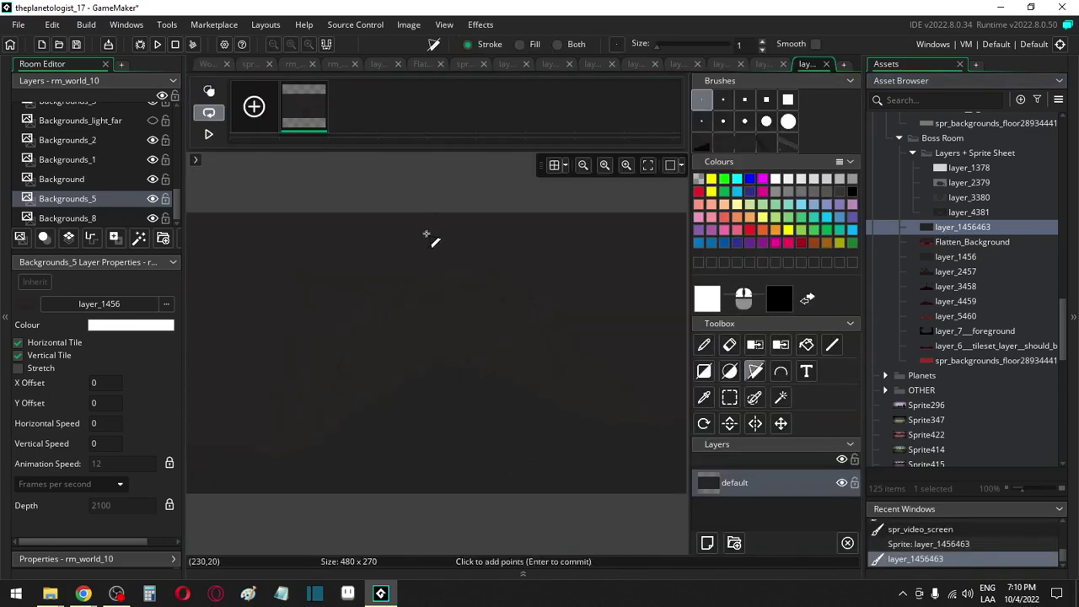
click(430, 240)
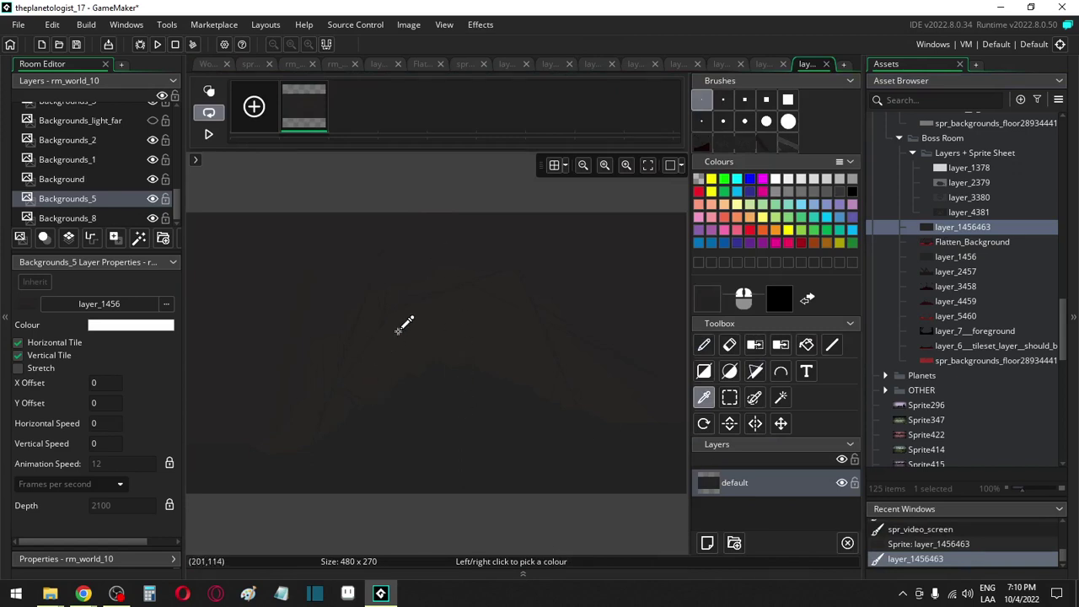
scroll(428, 338, down, 2)
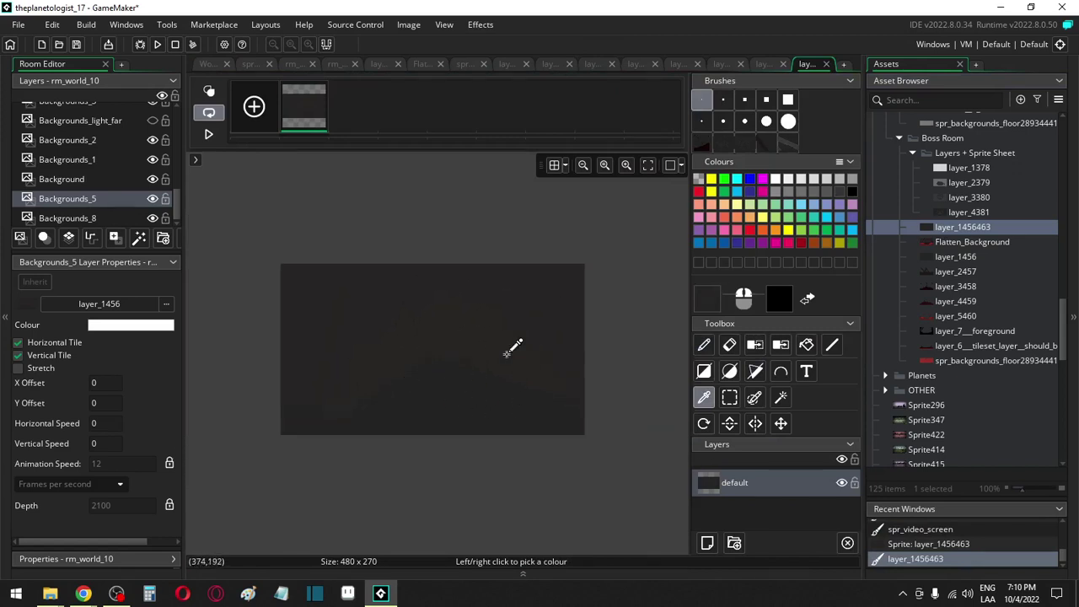
click(704, 371)
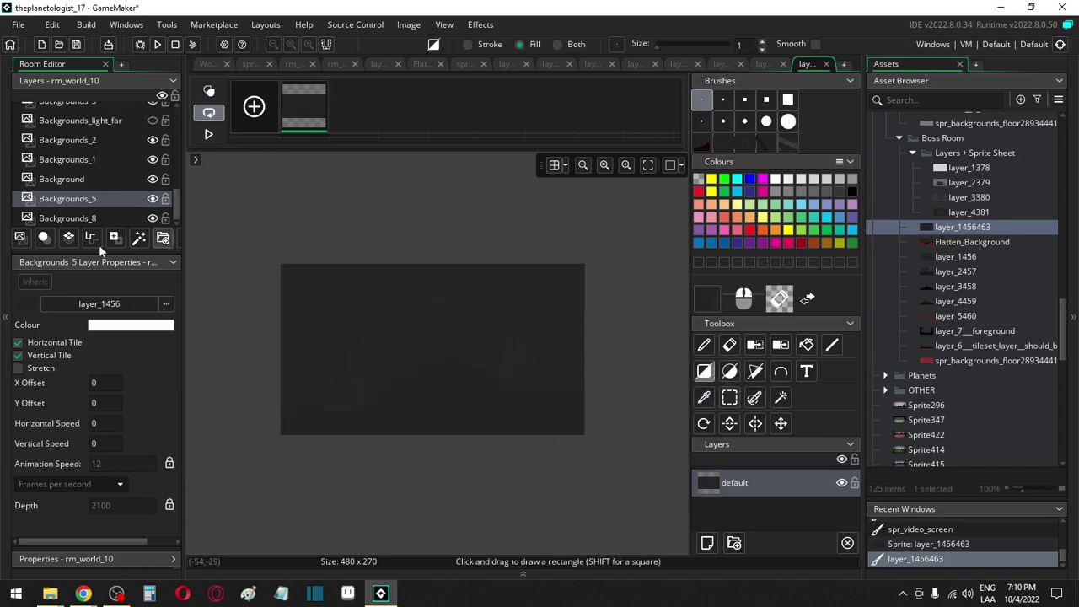
Review the Backgrounds_8 and Backgrounds_5 layers and Flatten_Background, and move the layer_1456463 sprite directly above layer_1456
click(79, 218)
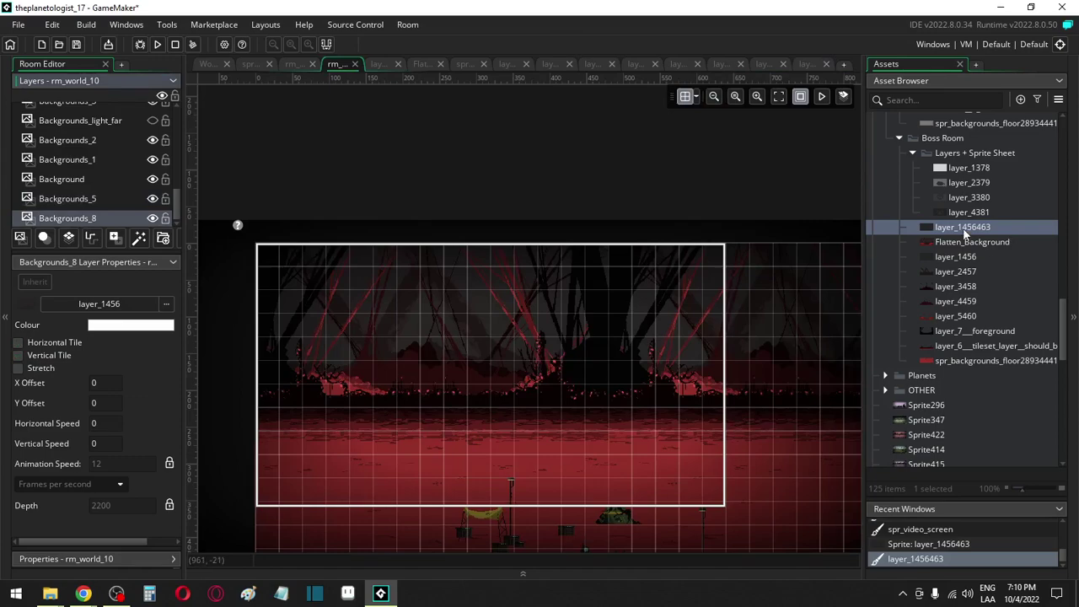
click(59, 202)
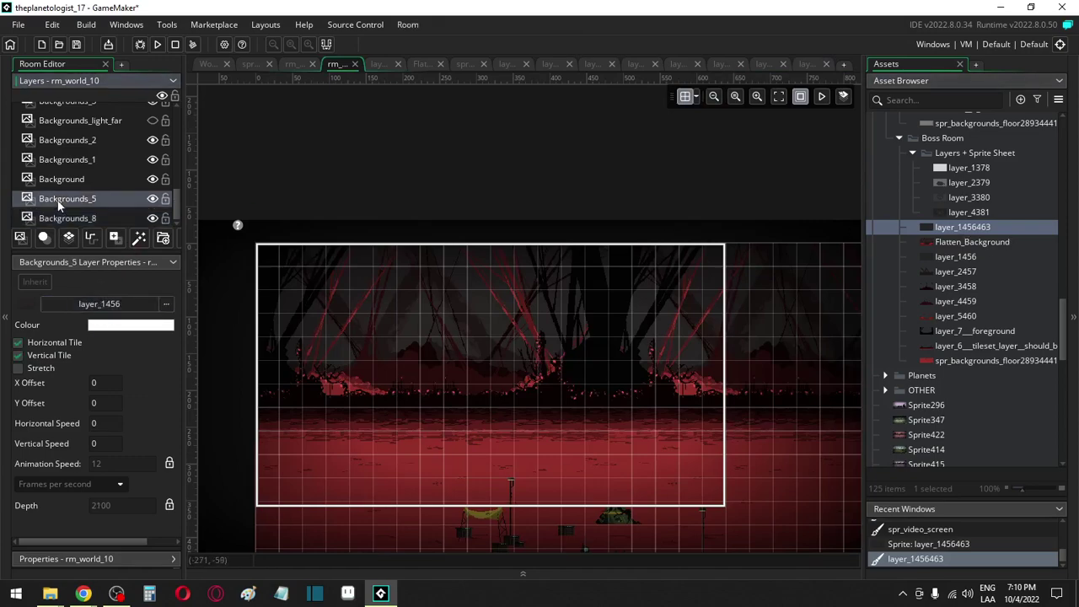
double_click(972, 242)
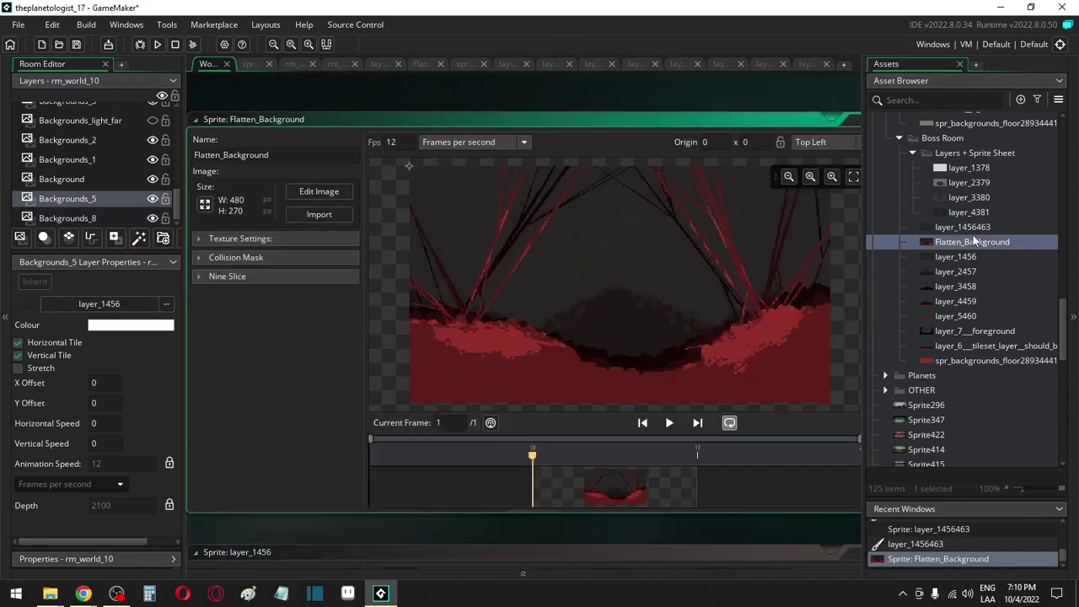
double_click(971, 225)
drag(971, 226, 971, 247)
Open the layer_1456 image and remove the backdrop colours and the old thick trunk, keeping the mound and branches
double_click(964, 257)
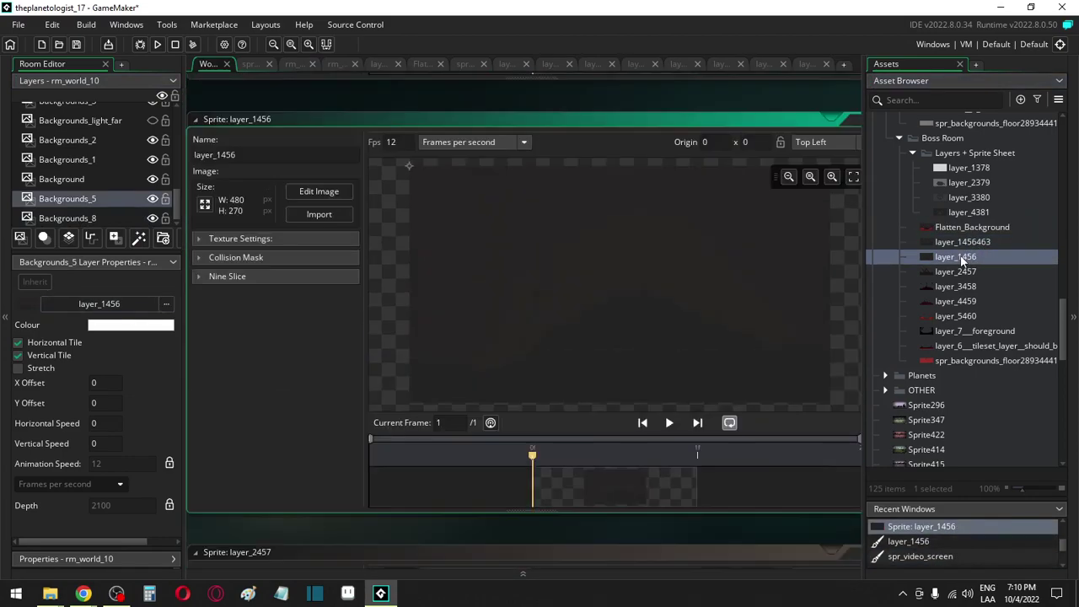
click(331, 194)
click(754, 344)
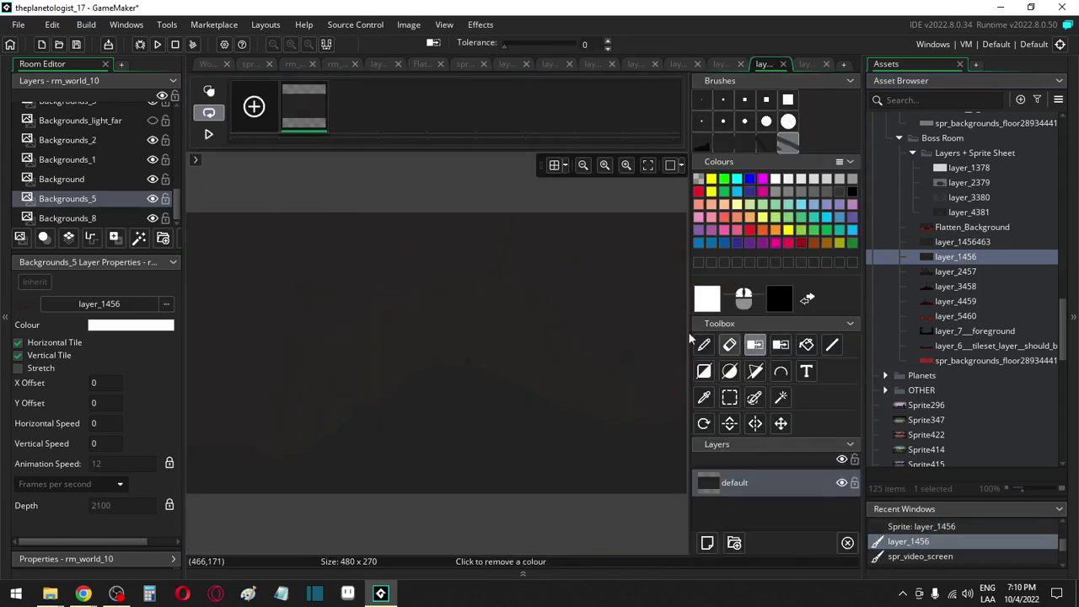
click(531, 243)
click(504, 326)
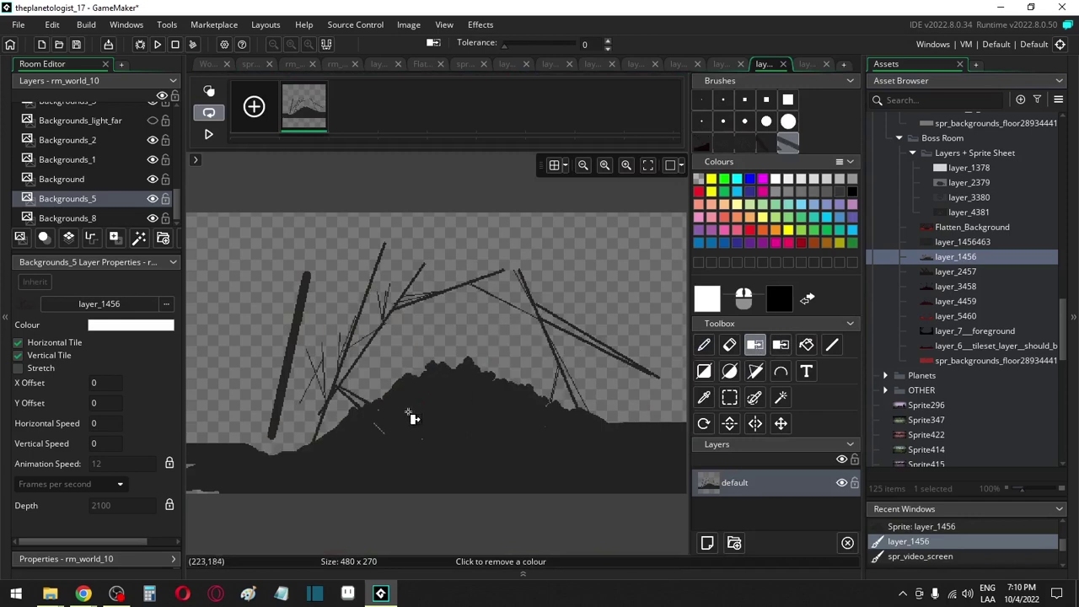
click(302, 314)
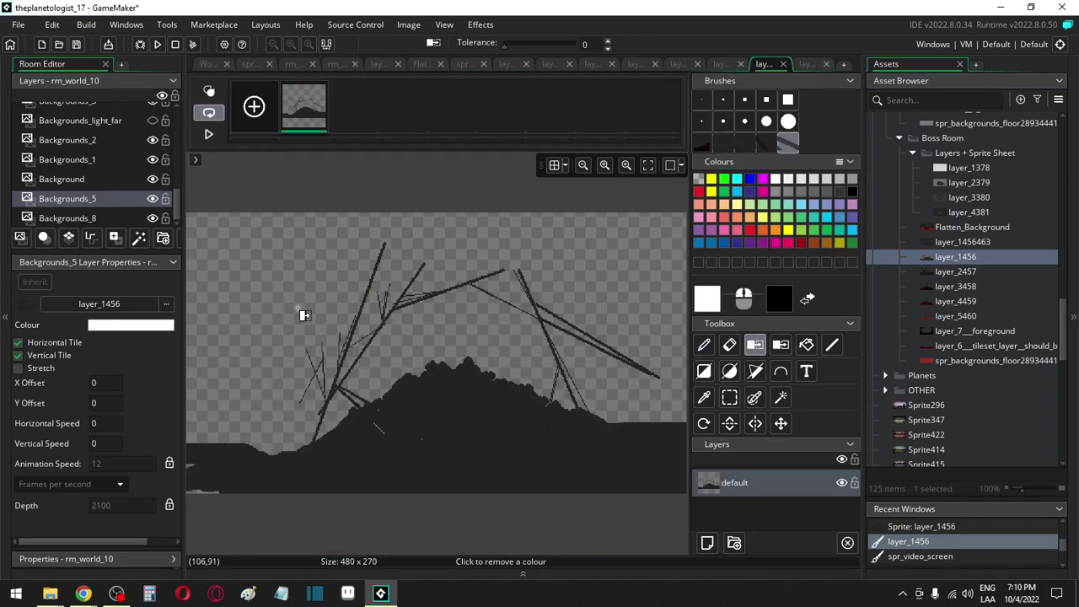
Stamp the grey diagonal trunk, delete the stray triangular fragment beside it and capture the cleaned trunk as a brush
middle_drag(286, 335, 371, 253)
click(787, 143)
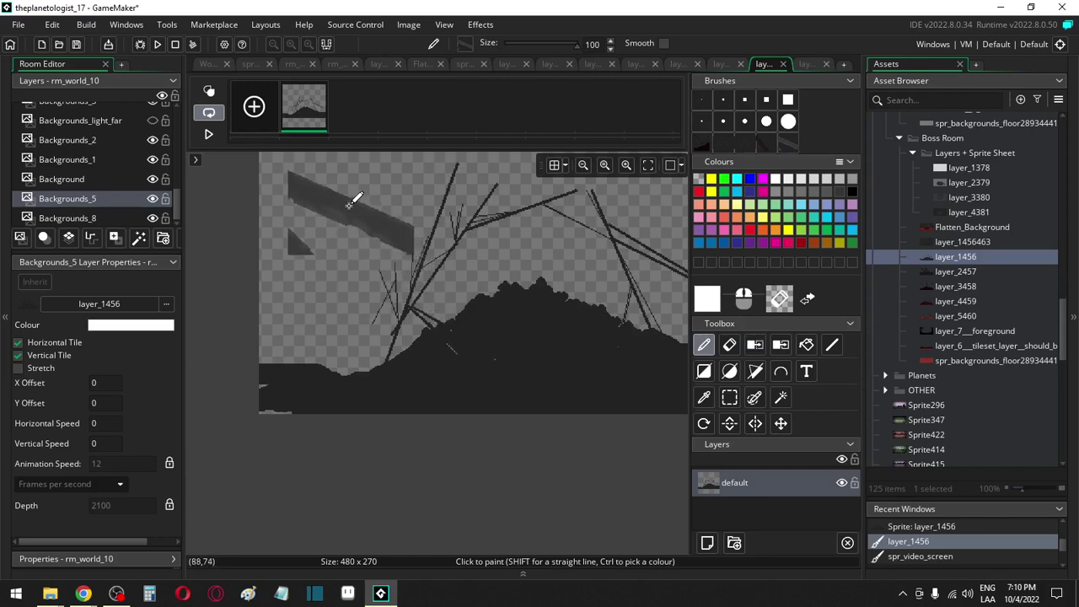
click(342, 196)
click(731, 401)
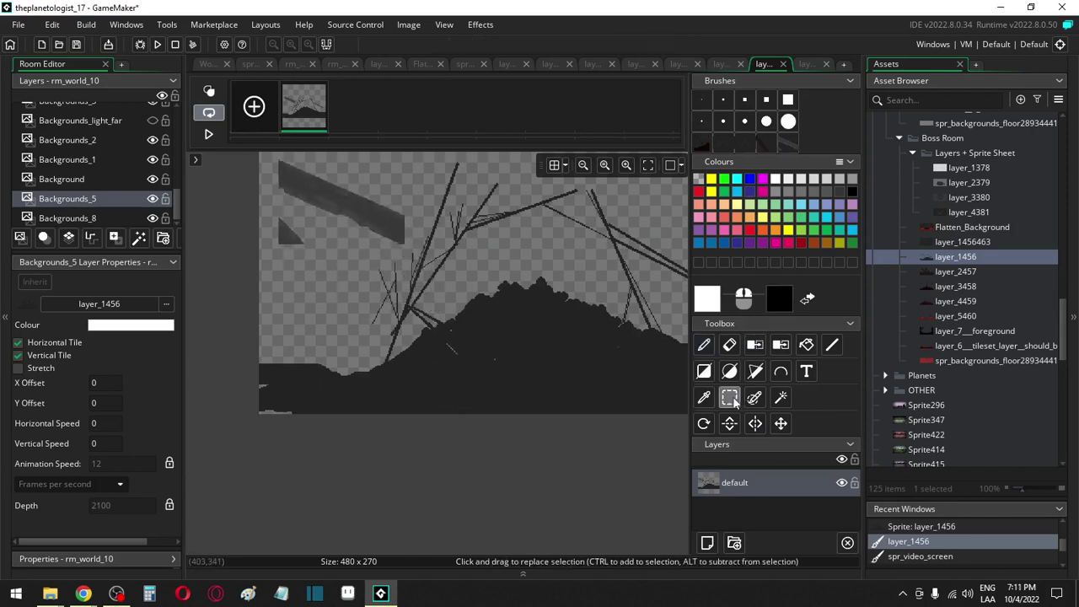
drag(253, 208, 312, 277)
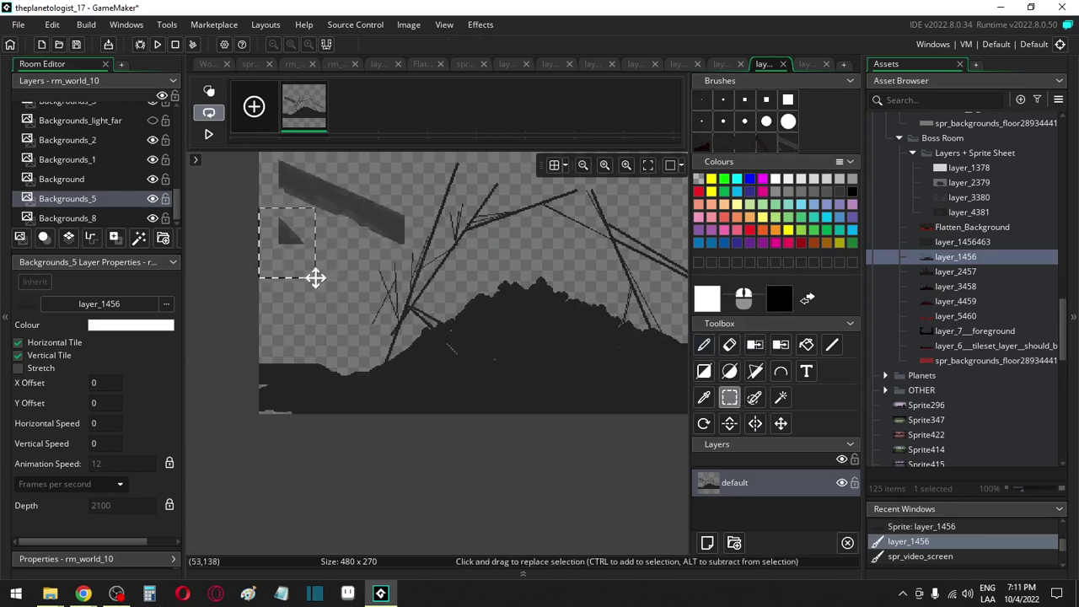
key(Delete)
drag(268, 159, 412, 252)
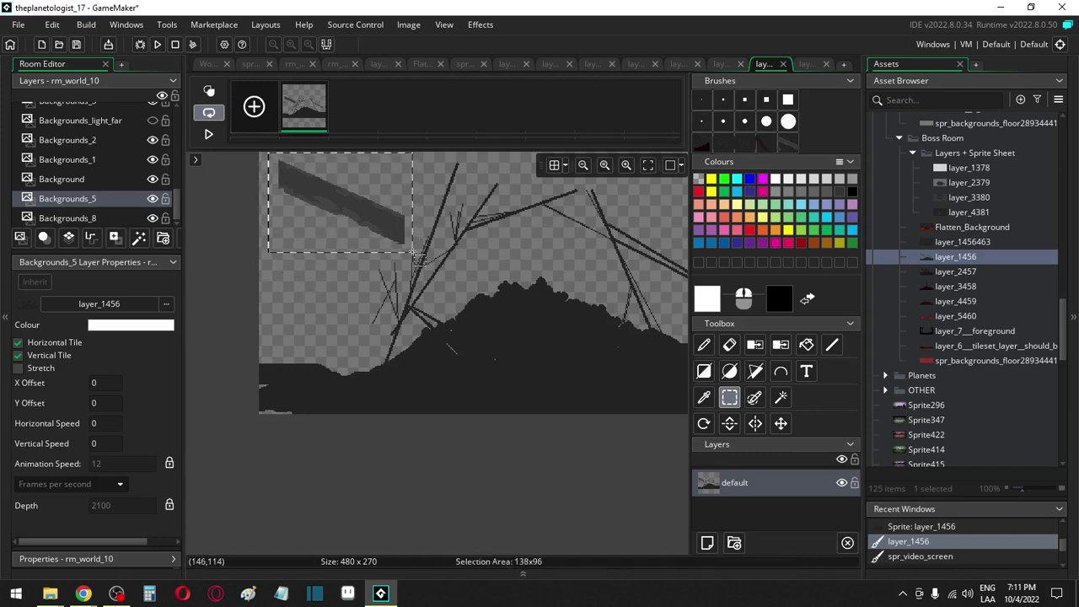
Rotate the new trunk brush by 36 degrees and make it ready for painting
click(704, 423)
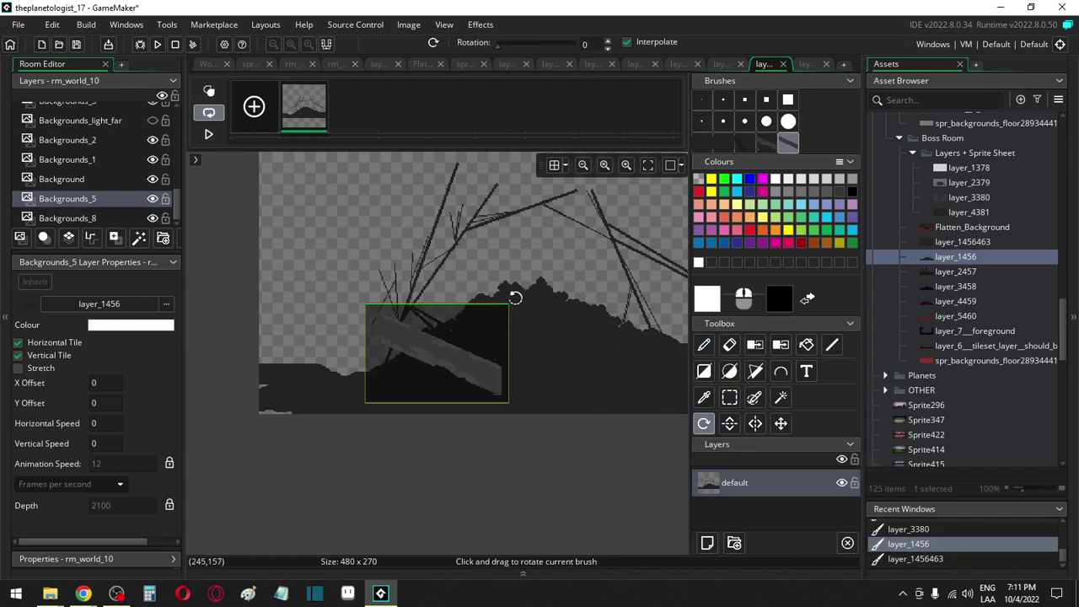
drag(514, 295, 563, 345)
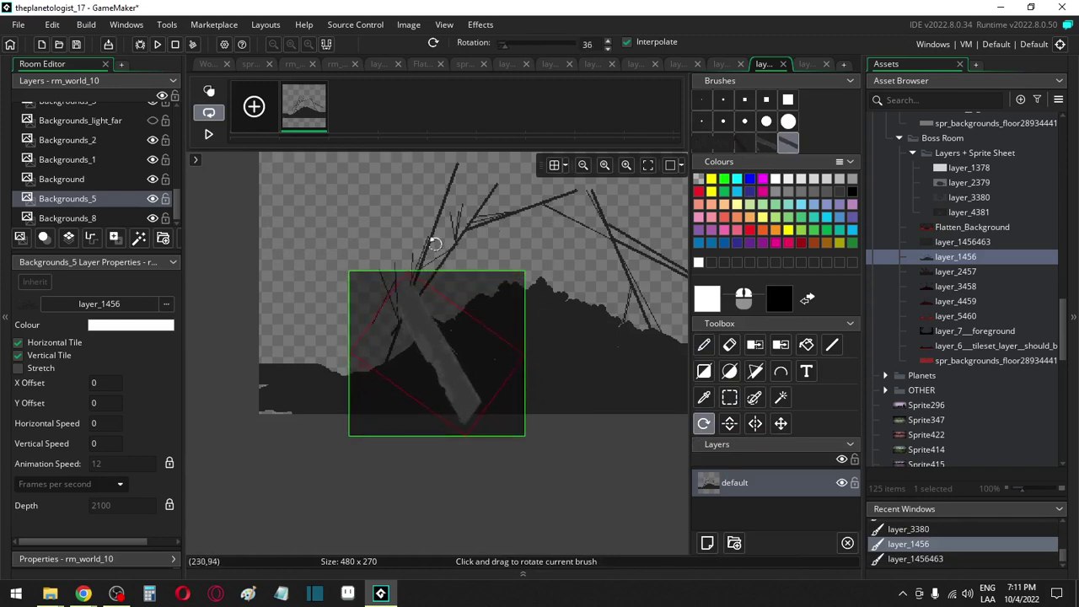
click(703, 345)
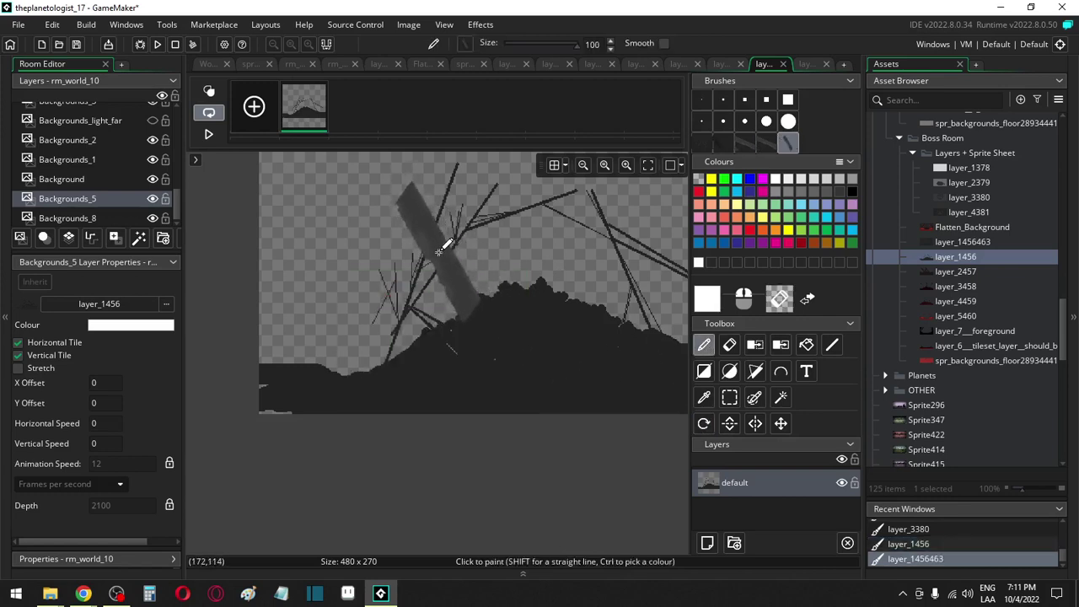
Add an image layer above default and paint a leaning trunk from the mound to the upper edge, using white
right_click(779, 478)
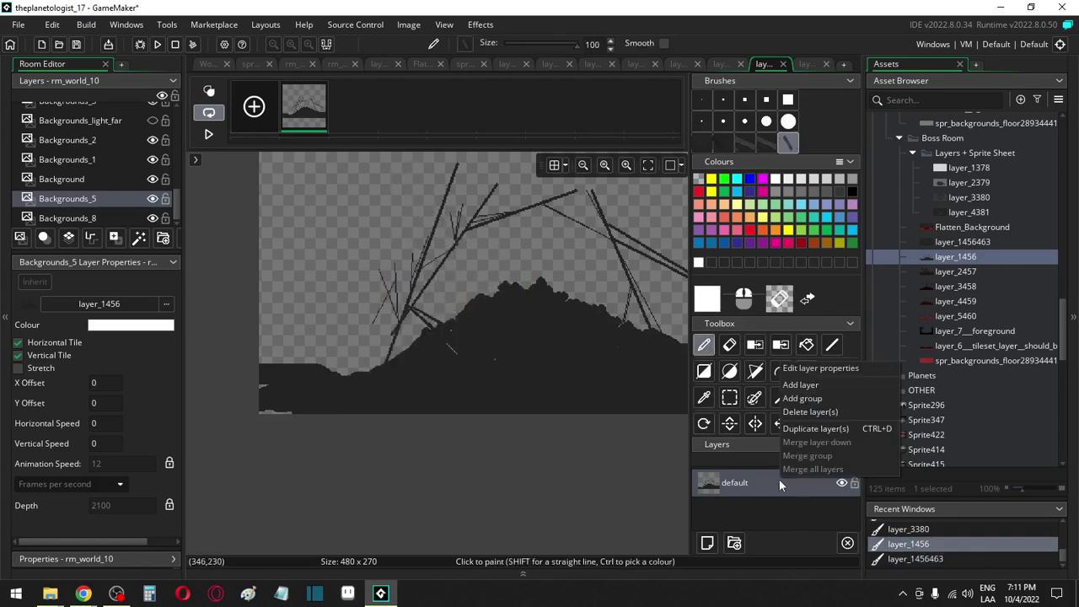
click(793, 387)
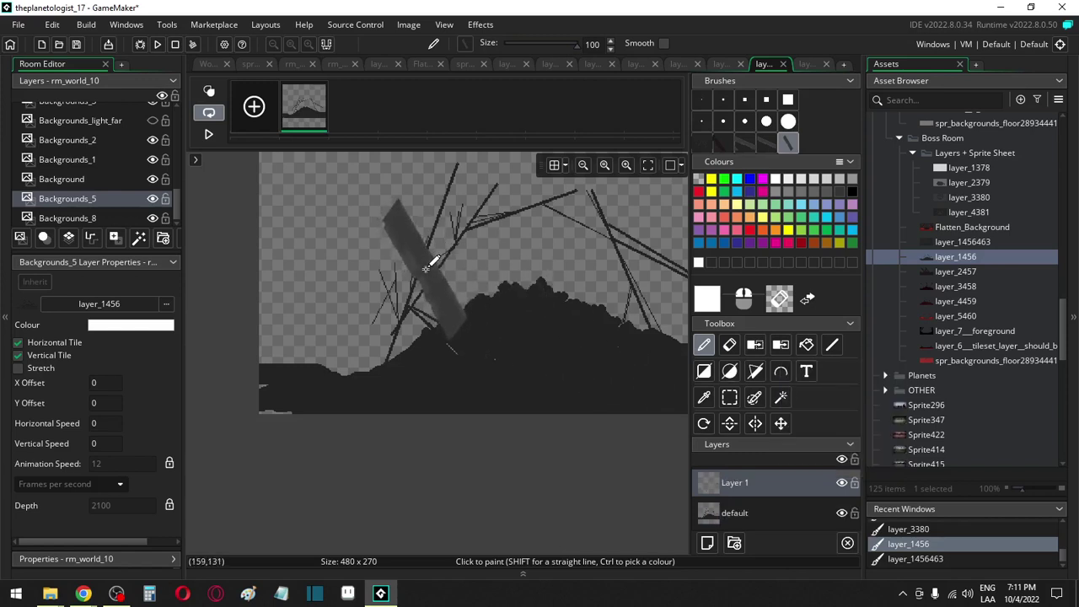
click(826, 191)
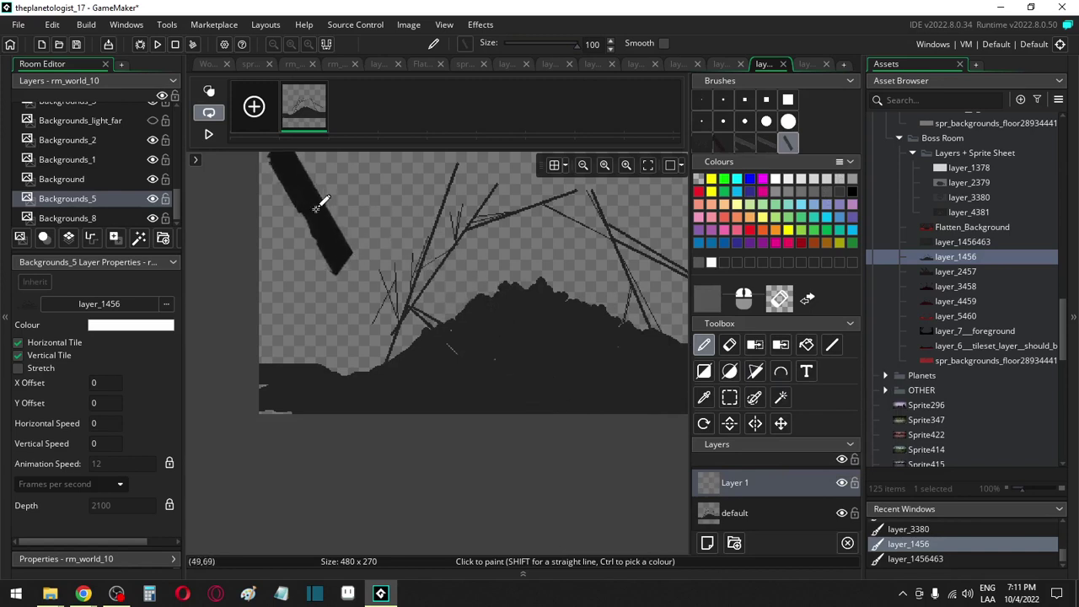
click(775, 180)
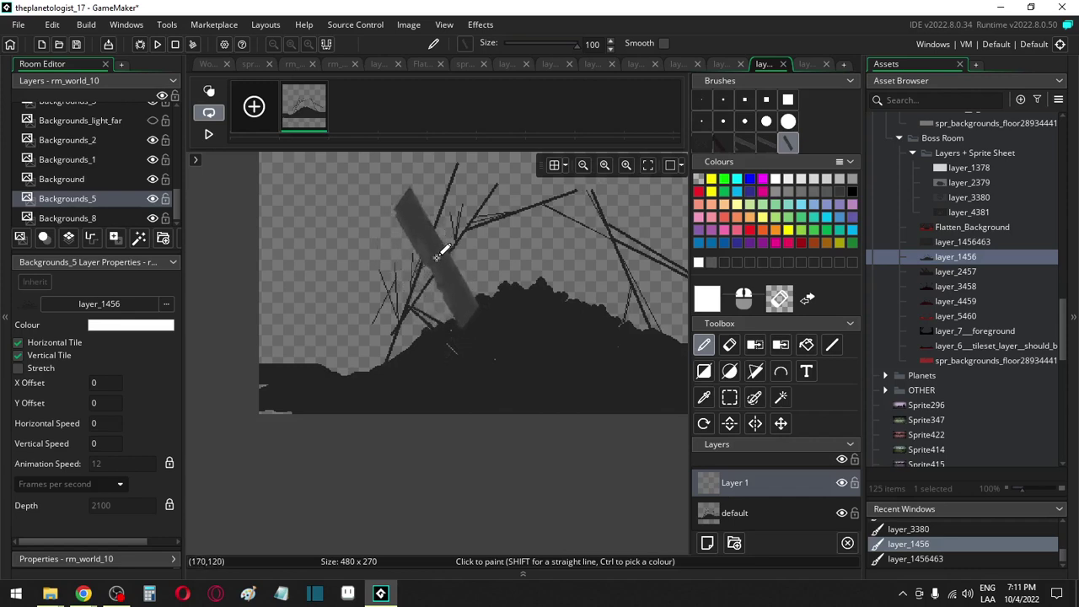
drag(438, 253, 391, 169)
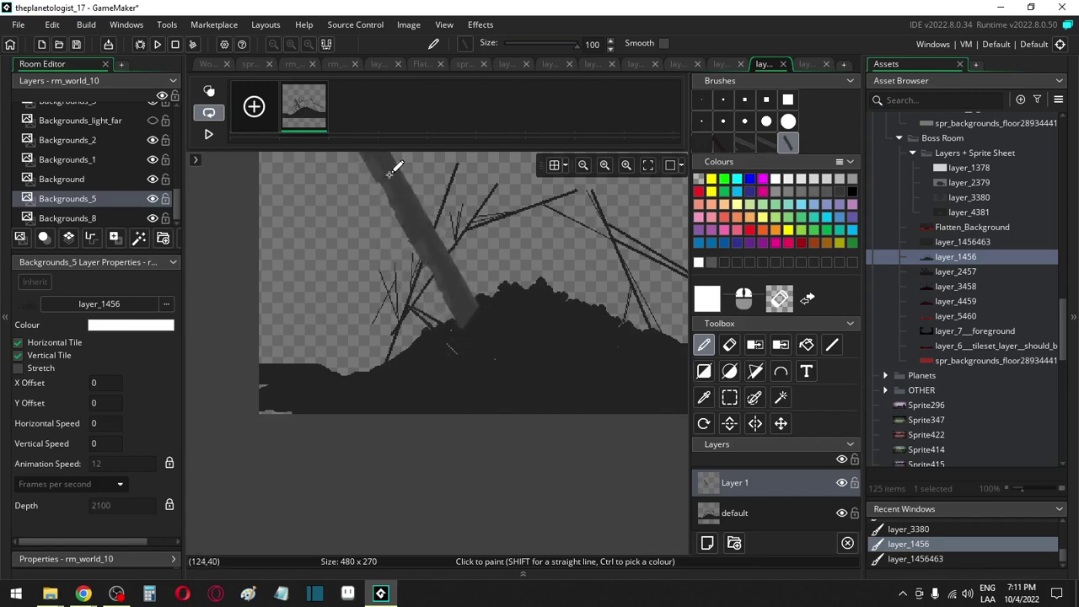
Rotate the trunk brush by 27 degrees and paint a near-vertical trunk from the mound's peak to the upper edge
click(704, 423)
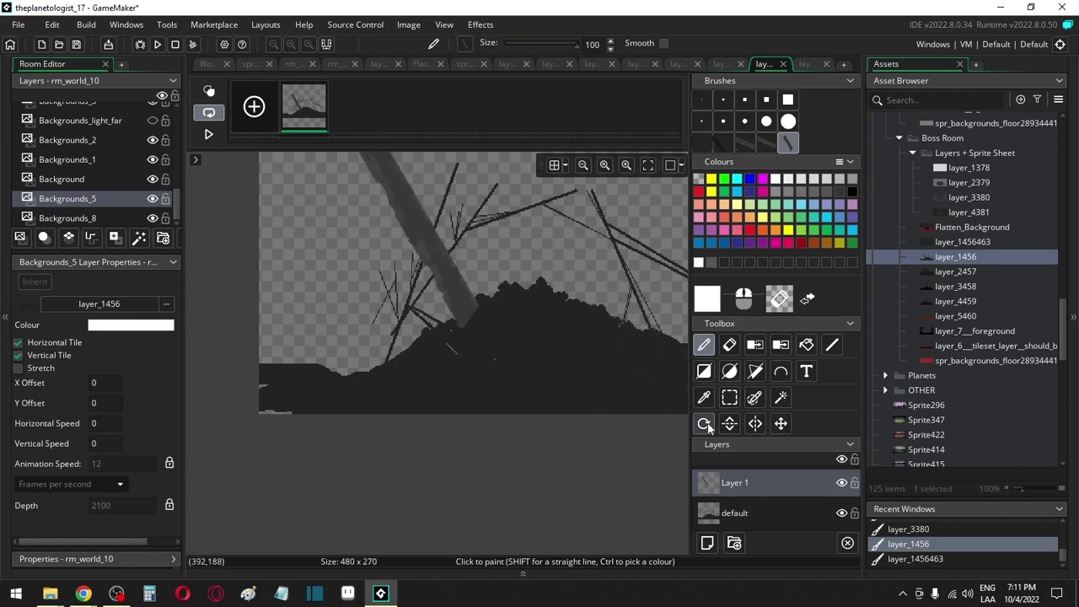
mouse_move(515, 270)
mouse_down()
mouse_move(558, 280)
mouse_move(441, 354)
mouse_move(540, 224)
mouse_move(414, 229)
mouse_move(440, 230)
mouse_up()
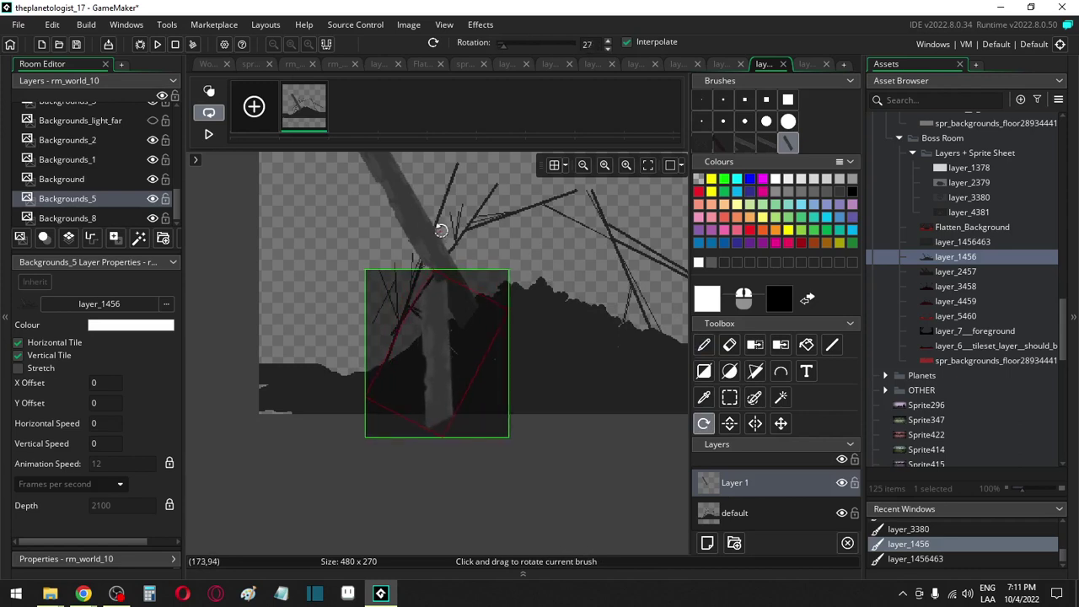
click(704, 344)
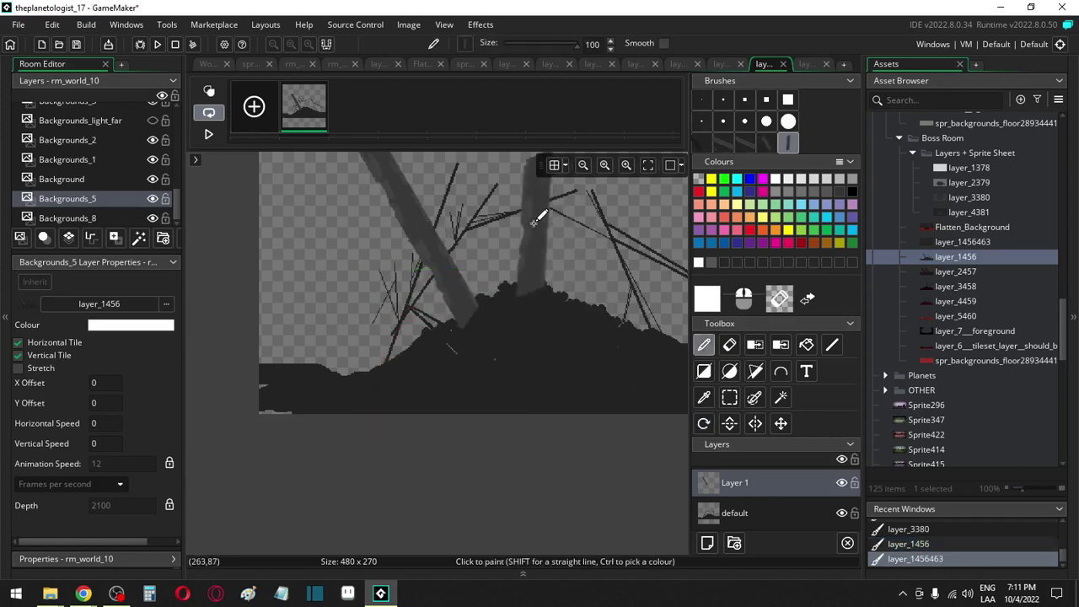
scroll(539, 219, up, 3)
scroll(539, 219, right, 3)
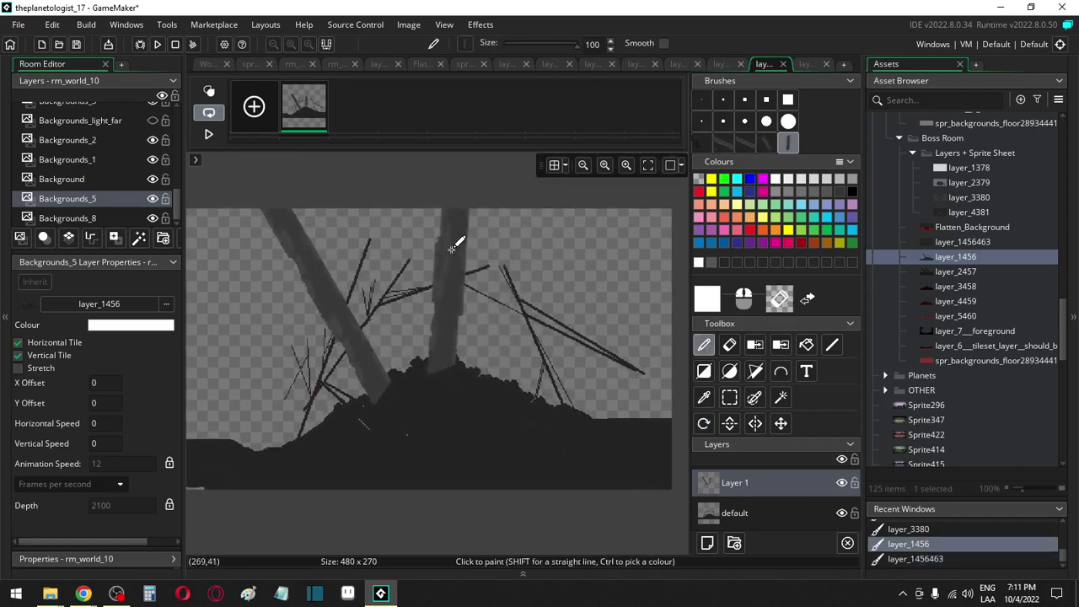
drag(452, 248, 449, 200)
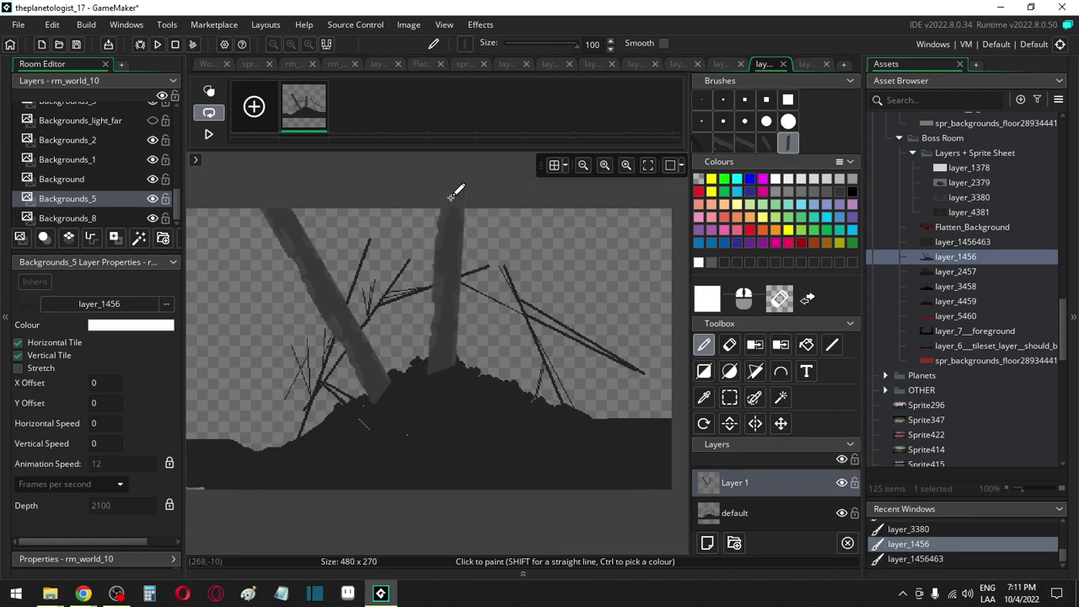
Rotate the trunk brush to lean right and paint a third trunk from the mound's right slope to the upper edge
click(704, 423)
mouse_move(585, 354)
mouse_down()
mouse_move(561, 279)
mouse_move(573, 284)
mouse_move(551, 273)
mouse_up()
click(703, 345)
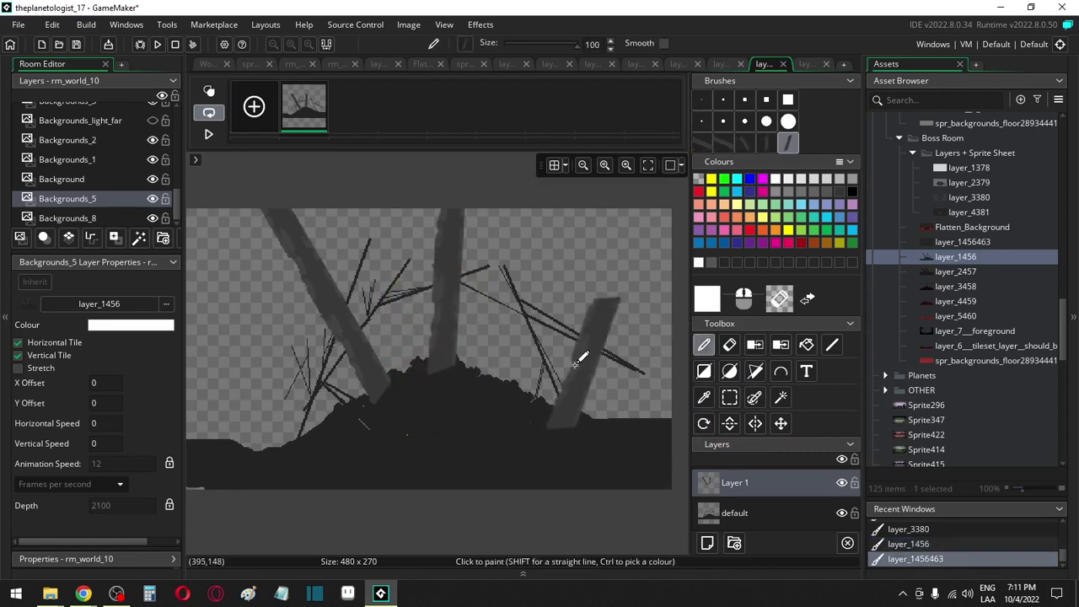
mouse_move(520, 321)
mouse_down()
mouse_move(570, 233)
mouse_move(556, 215)
mouse_up()
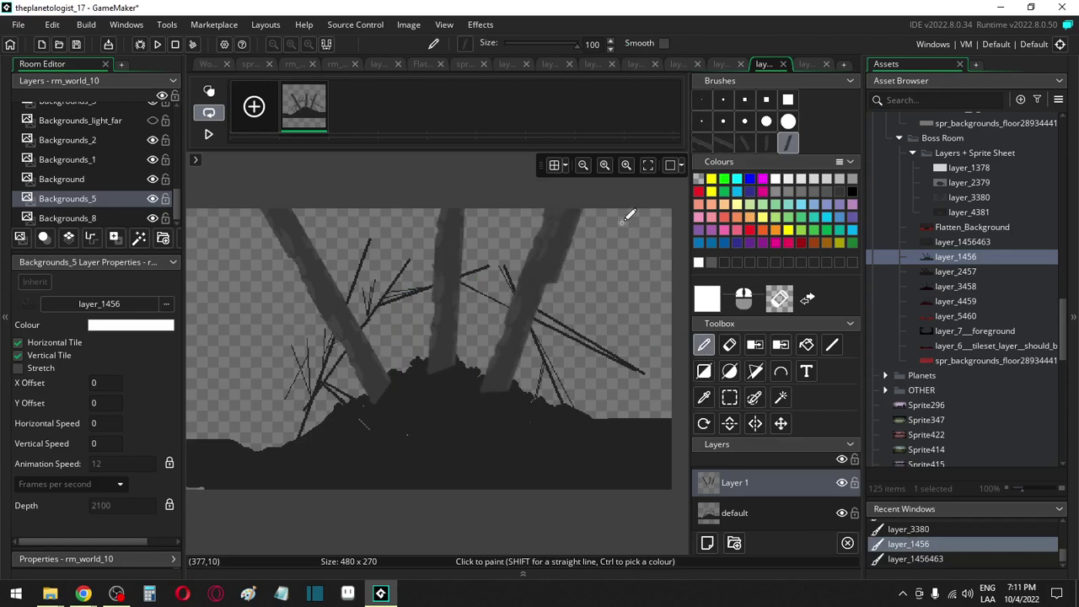
Sample the mound's dark colour and replace the trunks' main grey shades with it using the colour replacement tool
click(613, 423)
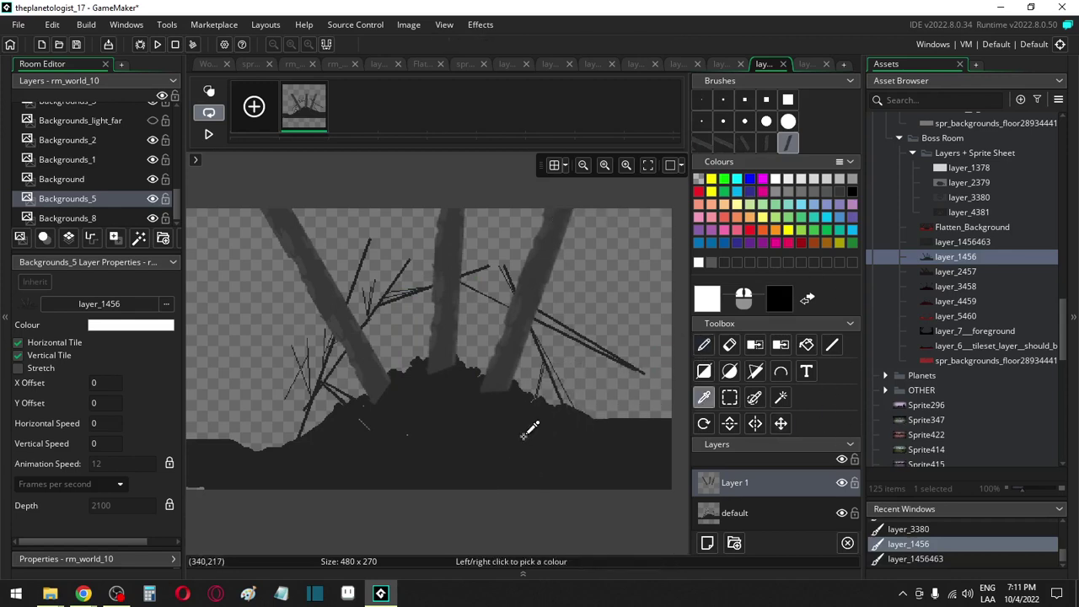
ctrl+click(504, 424)
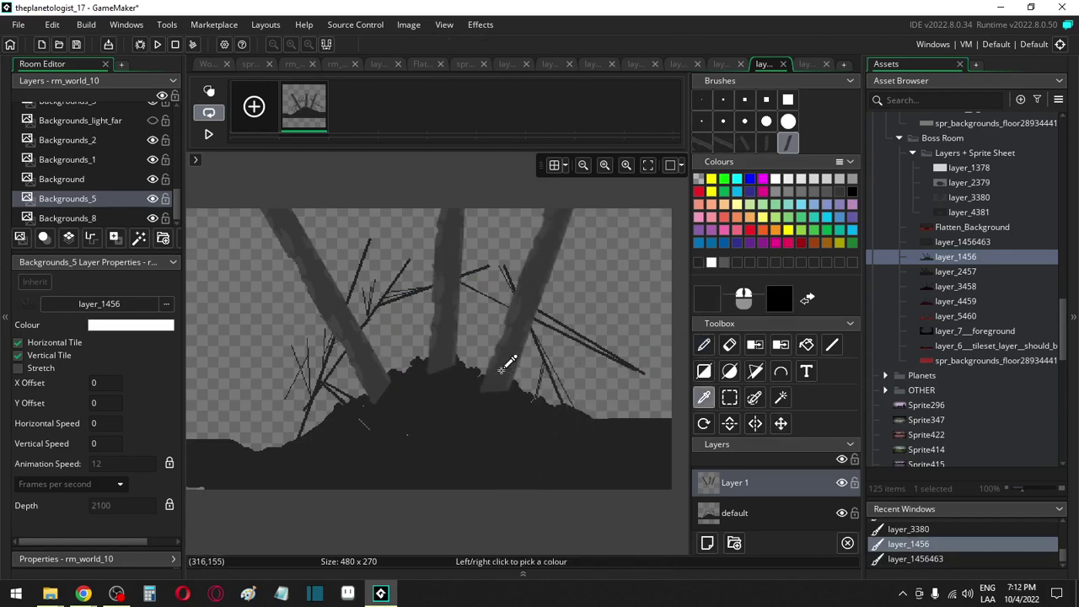
click(502, 371)
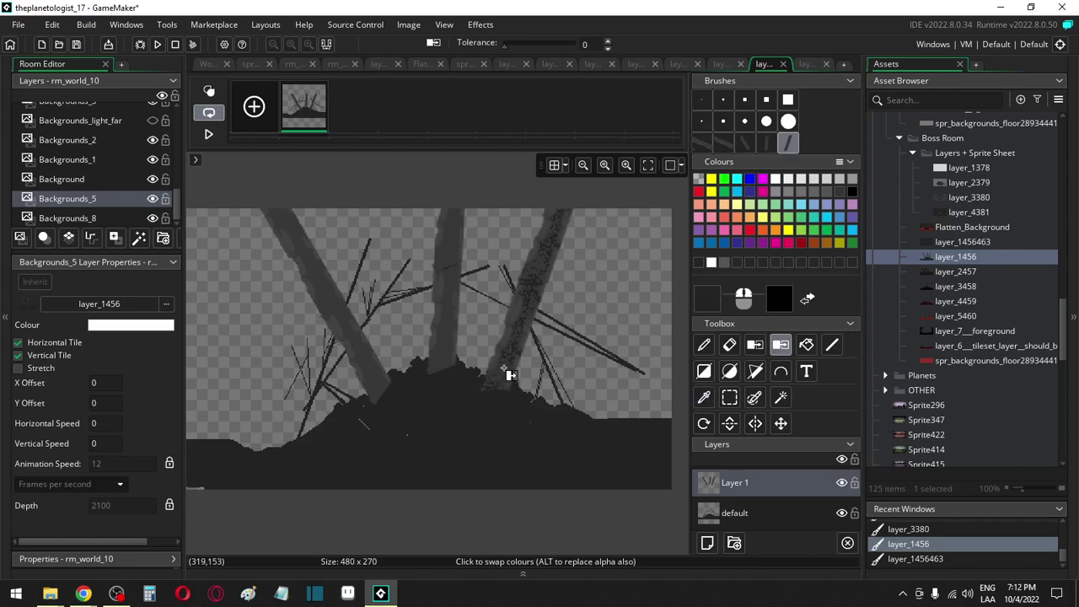
click(501, 370)
click(362, 376)
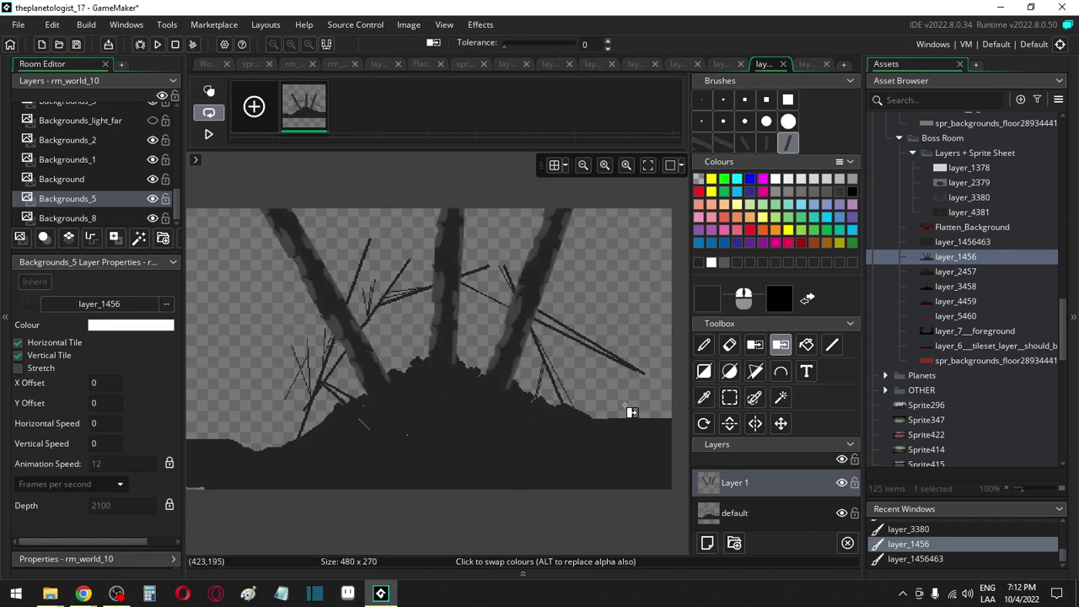
Lighten the drawing colour and replace grey shades along the trunks' edges with it
click(708, 300)
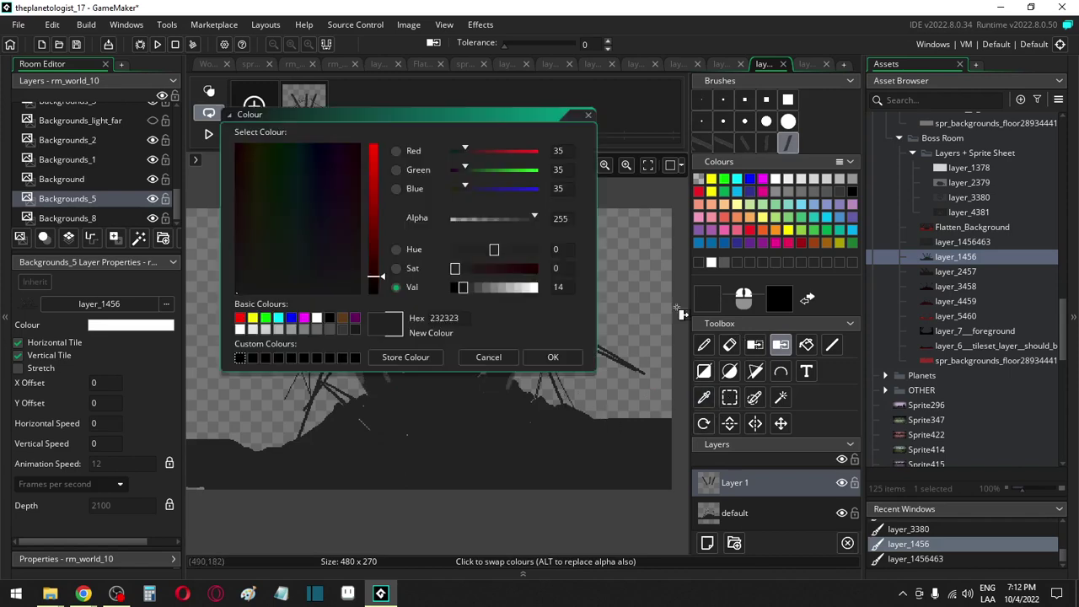
click(473, 288)
click(551, 356)
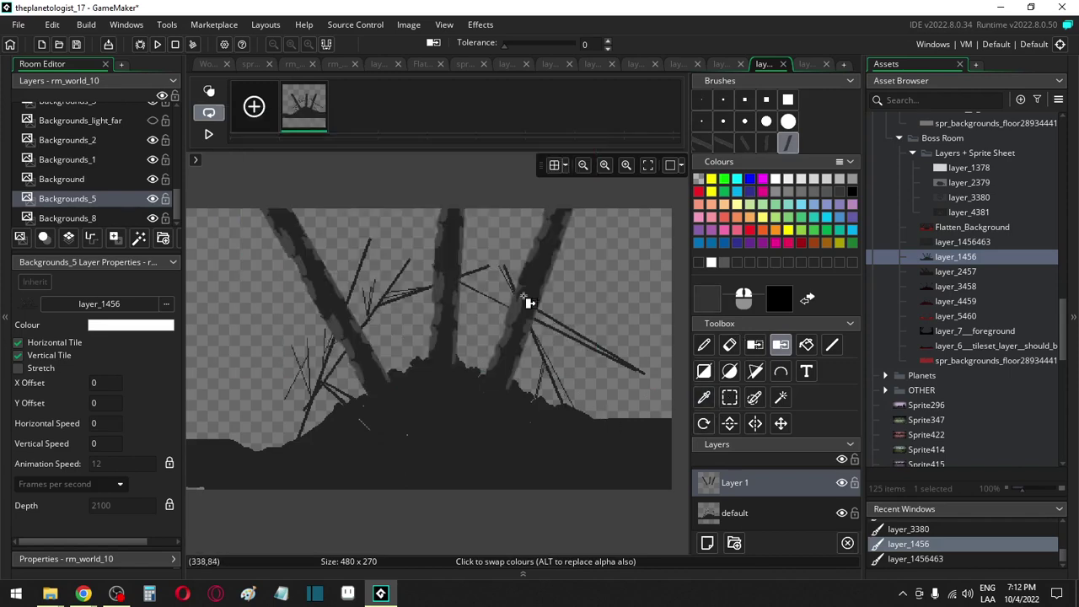
click(712, 301)
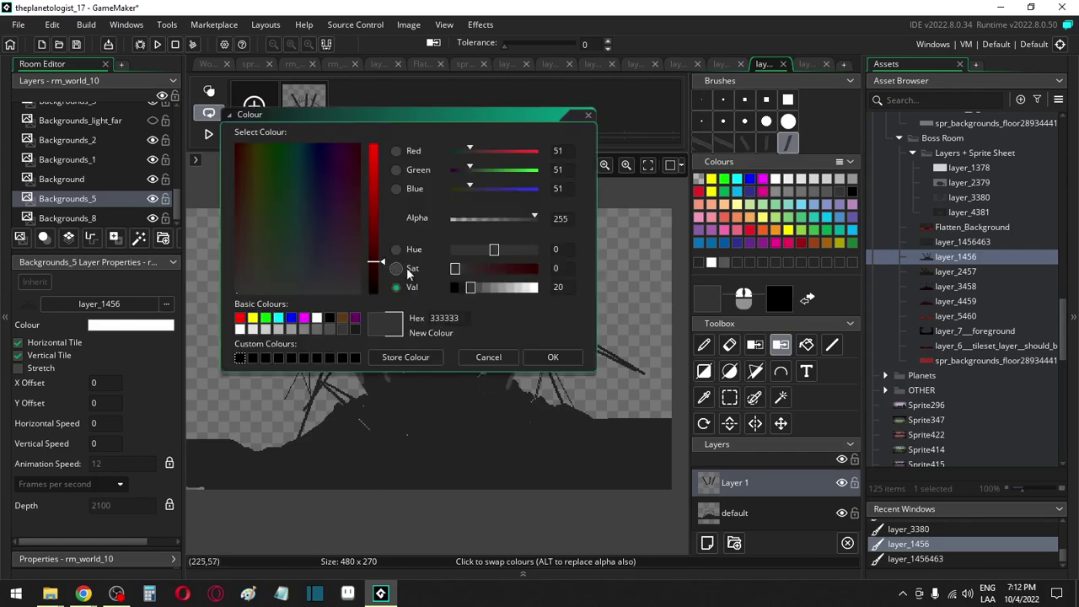
click(482, 291)
click(552, 356)
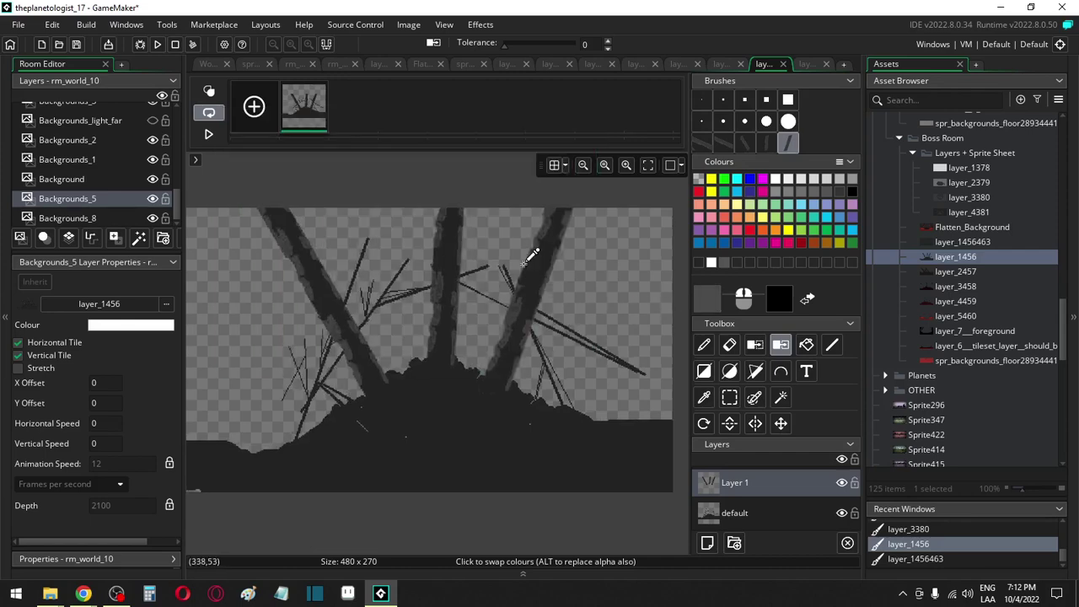
scroll(543, 253, up, 3)
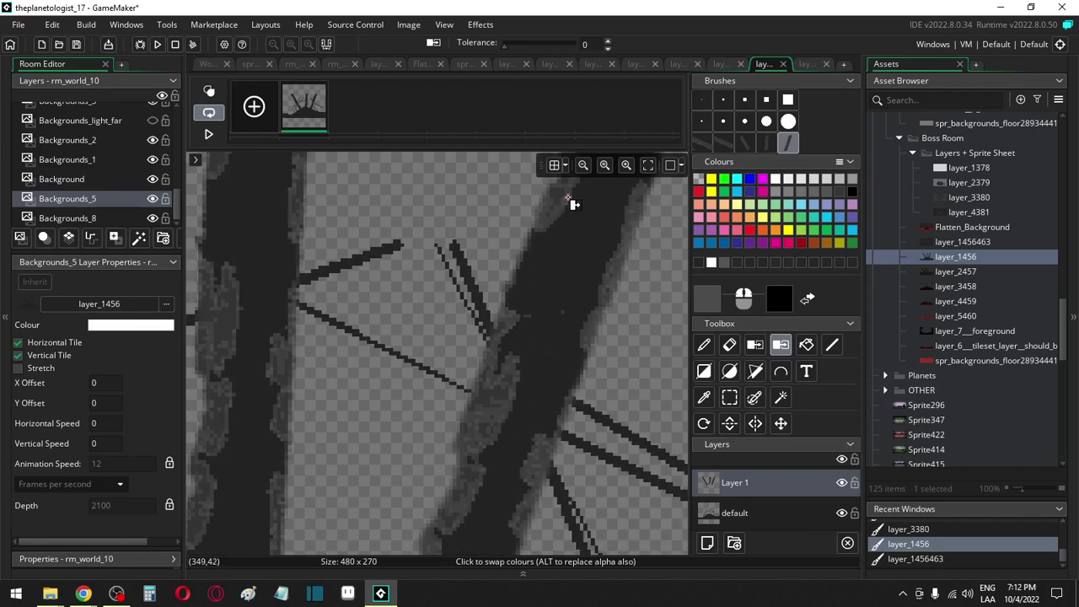
click(567, 191)
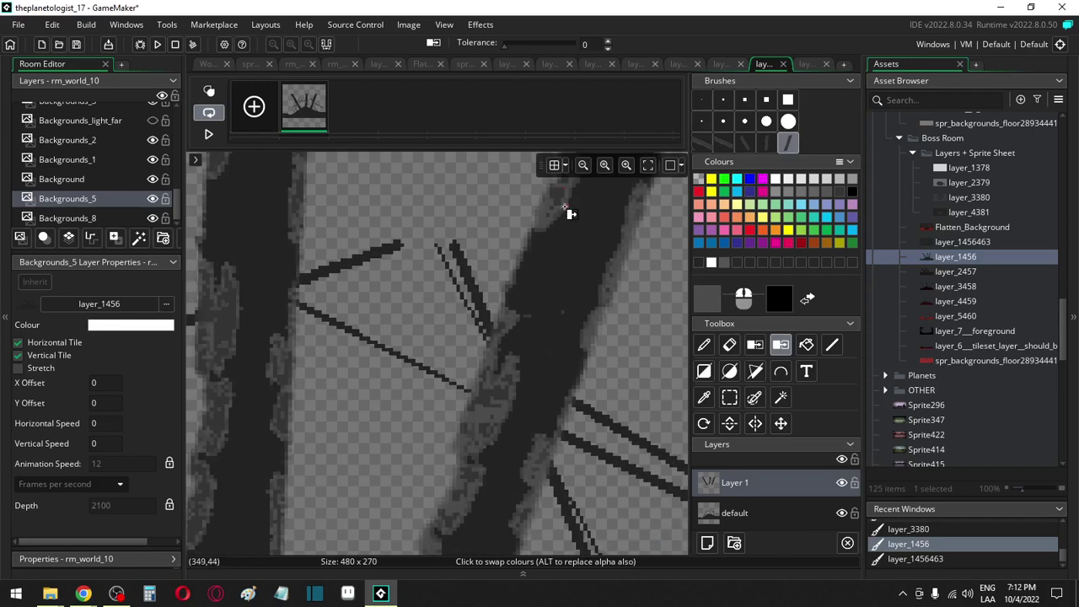
click(556, 217)
click(555, 212)
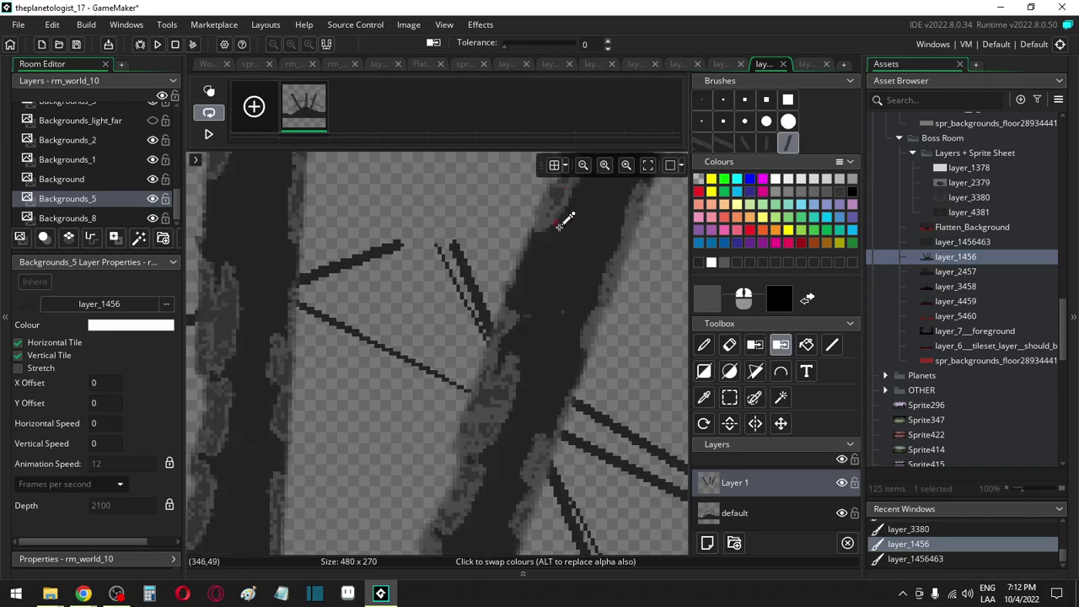
Set the drawing colour to 333333 and replace the remaining lighter shades on the trunk edges
click(711, 300)
click(468, 290)
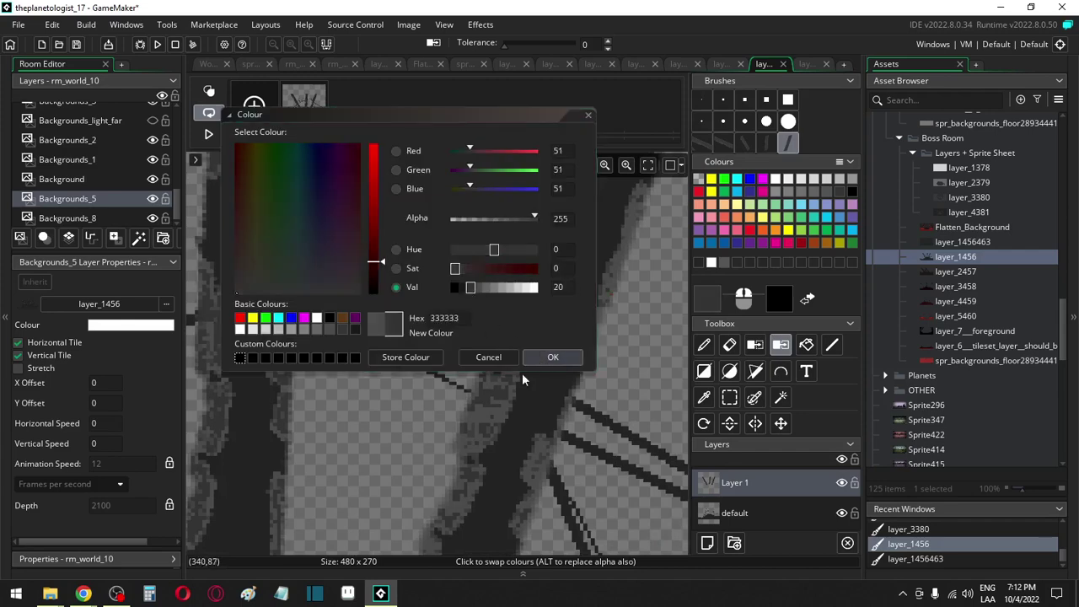
click(552, 357)
click(486, 418)
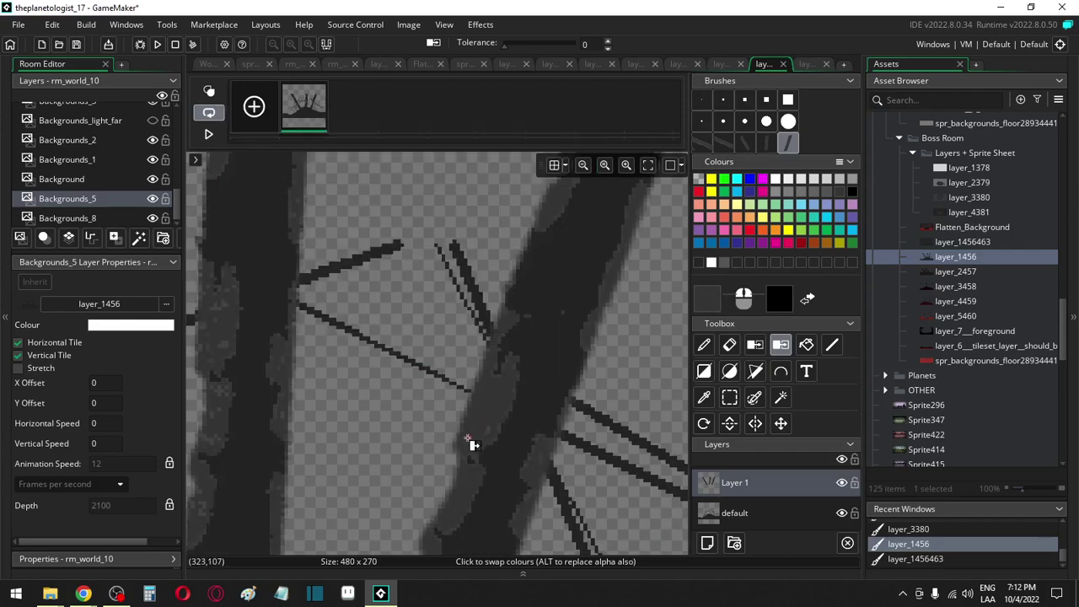
scroll(449, 392, down, 5)
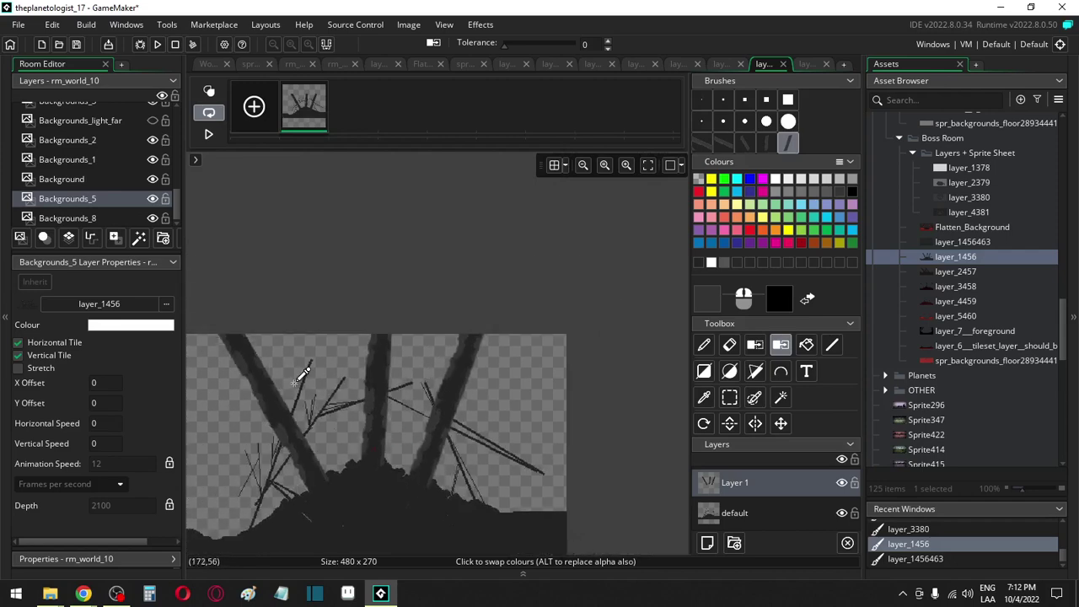
middle_drag(345, 401, 495, 355)
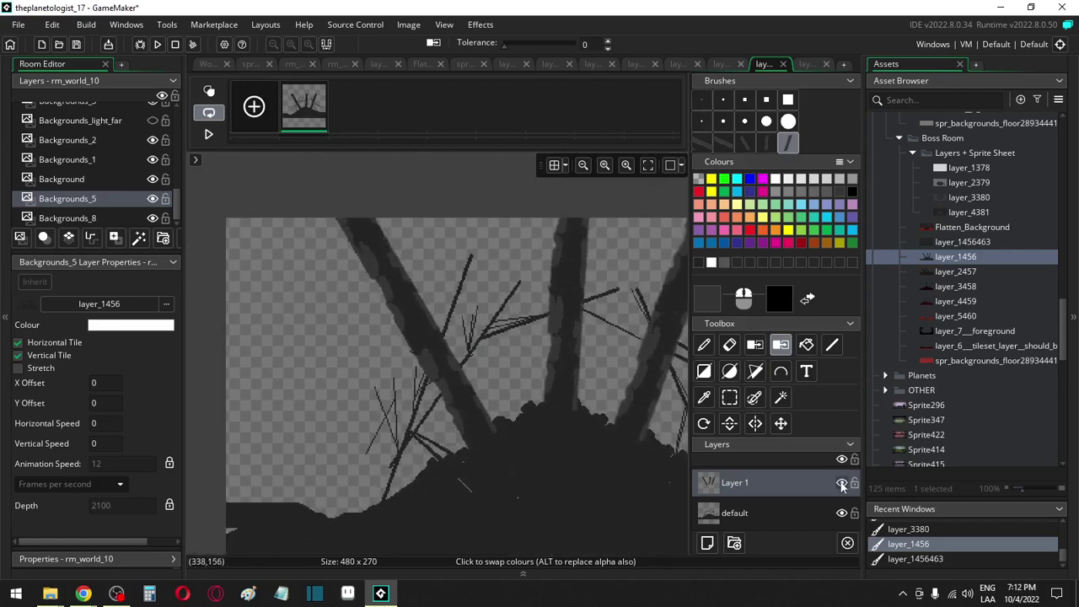
Hide Layer 1 and ready the Line tool with a 1-pixel brush in the colour sampled from the branches
click(841, 482)
middle_drag(674, 375, 578, 410)
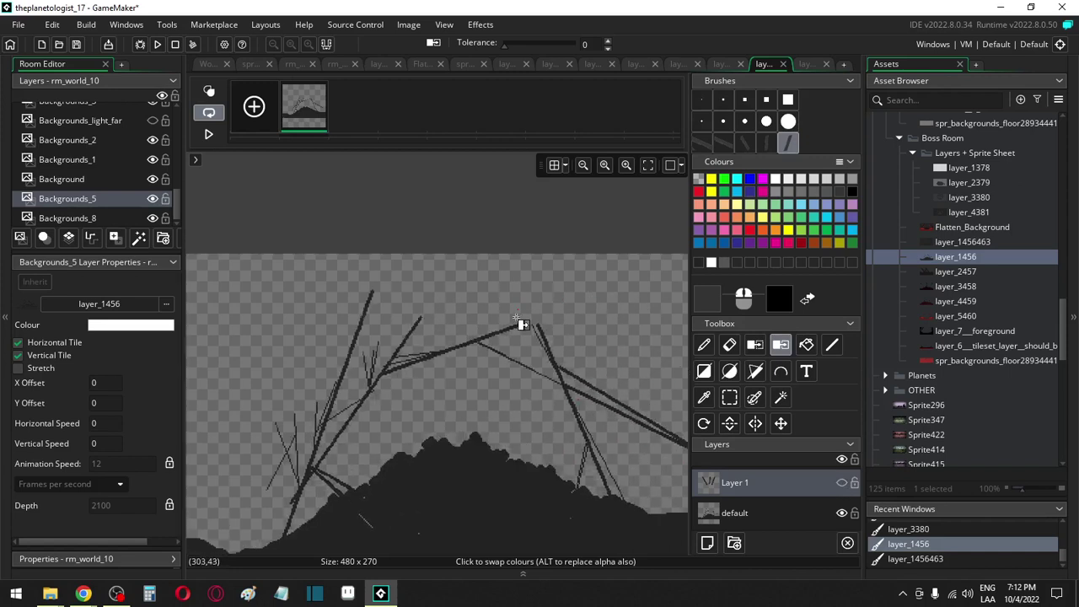
key(y)
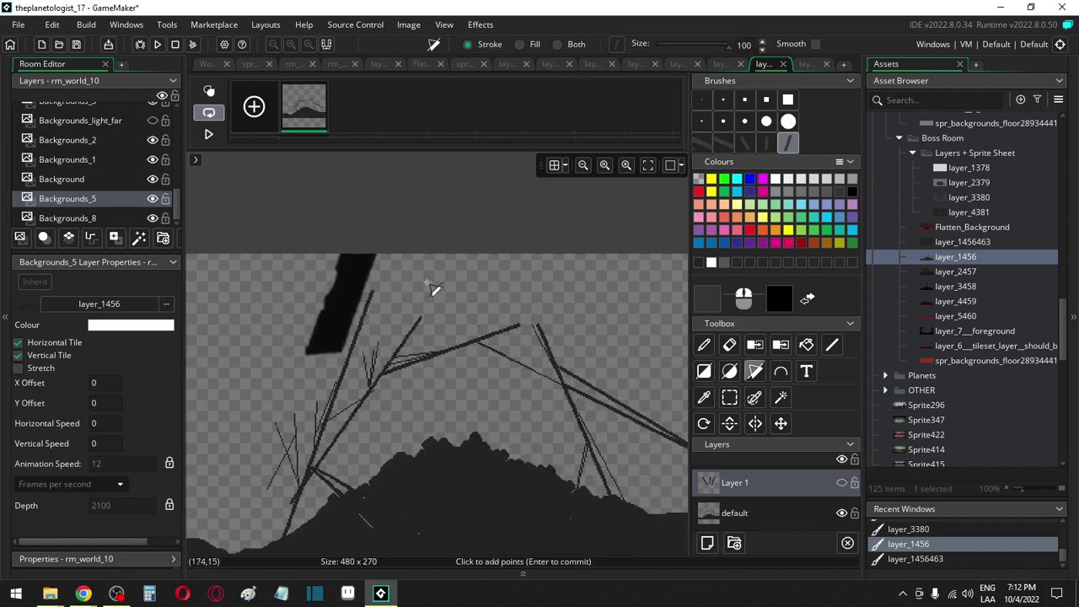
click(701, 100)
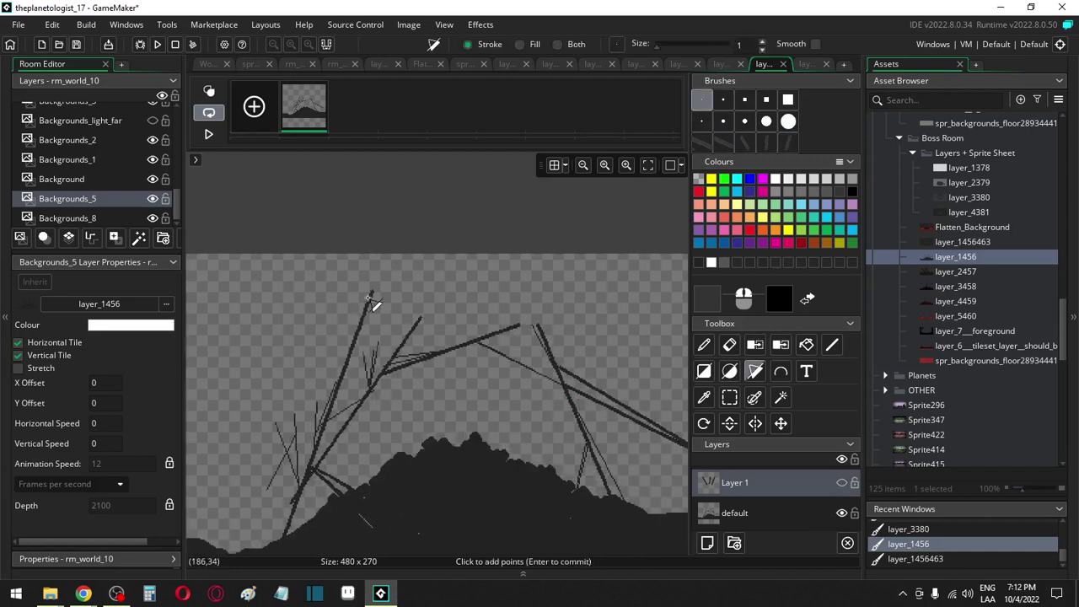
key(l)
alt+click(368, 303)
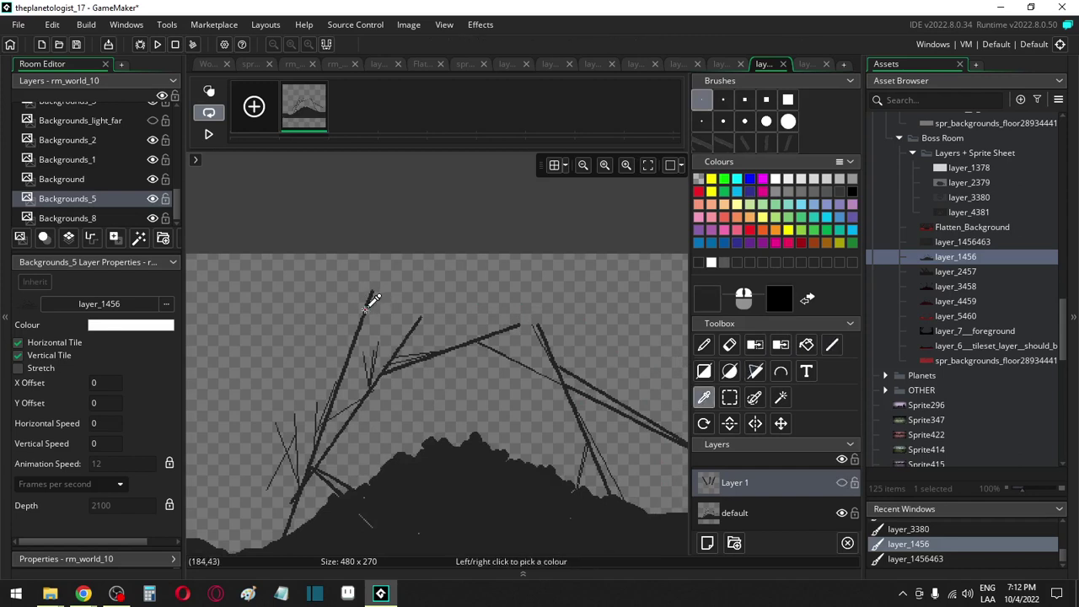
click(369, 291)
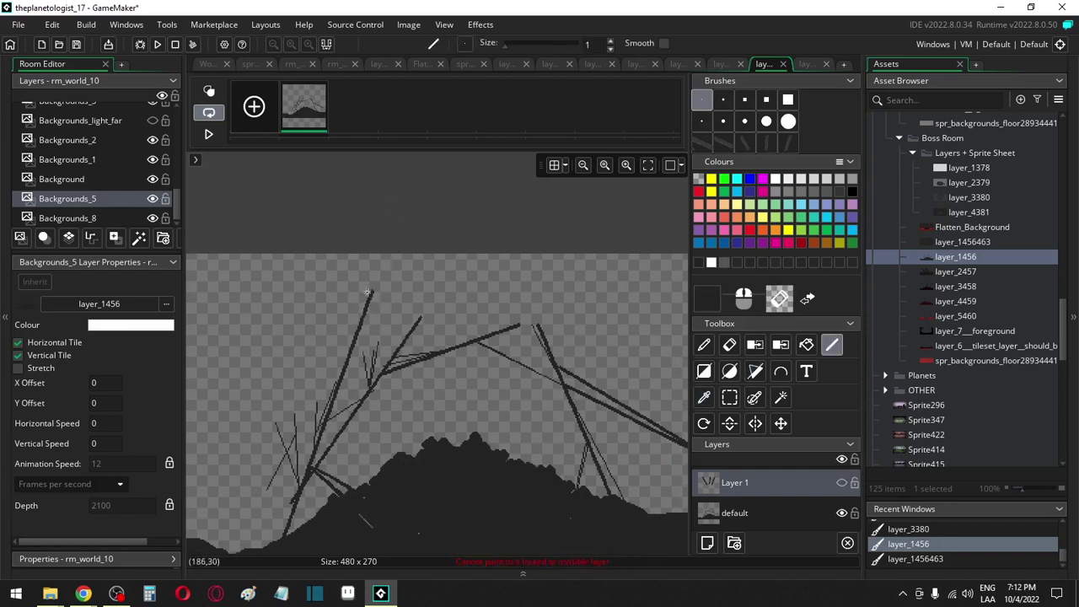
On the default layer, extend the tallest left branch to the canvas's upper edge with several adjacent lines
click(748, 514)
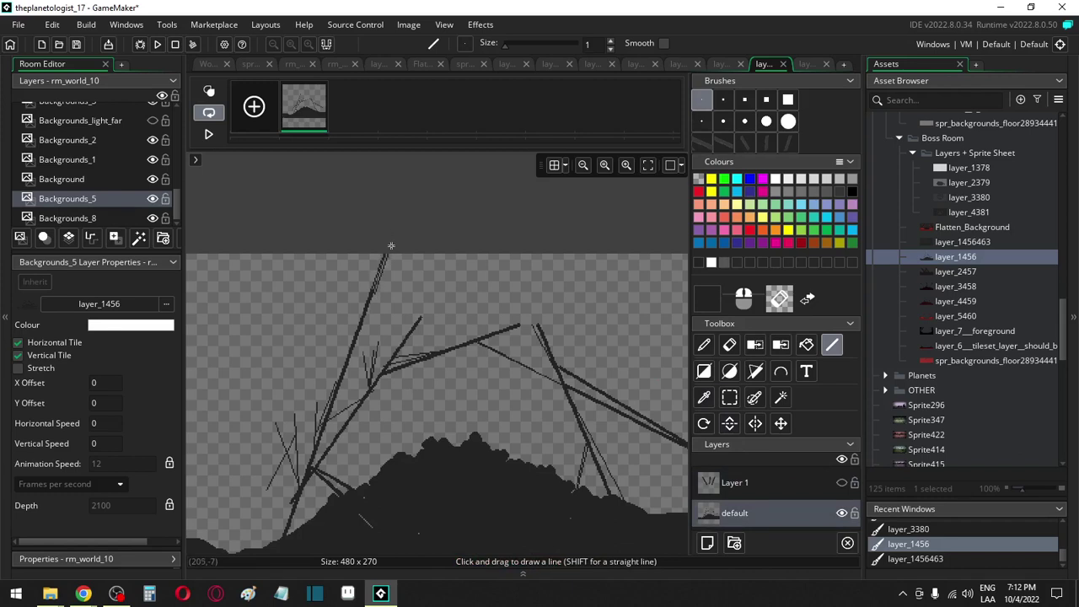
ctrl+scroll(390, 245, up, 4)
drag(360, 325, 406, 200)
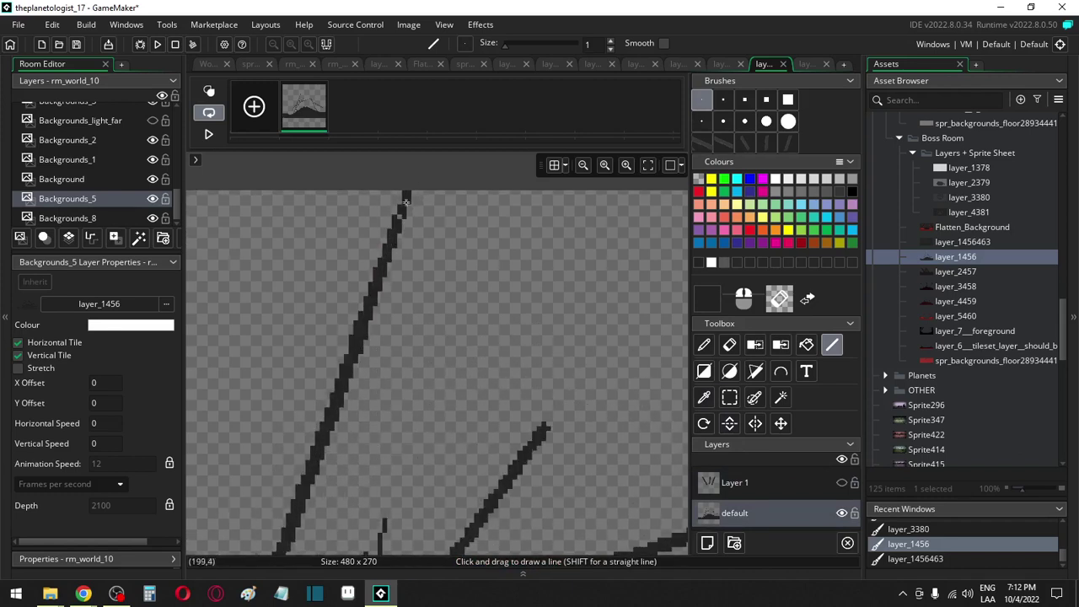
drag(421, 163, 425, 161)
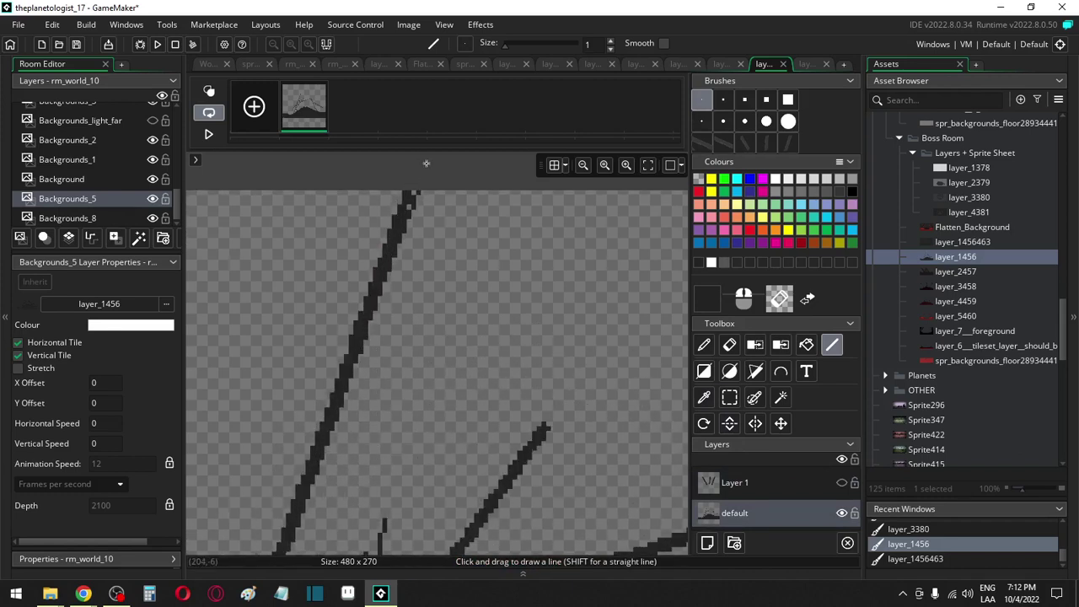
ctrl+scroll(472, 468, down, 3)
scroll(460, 480, down, 2)
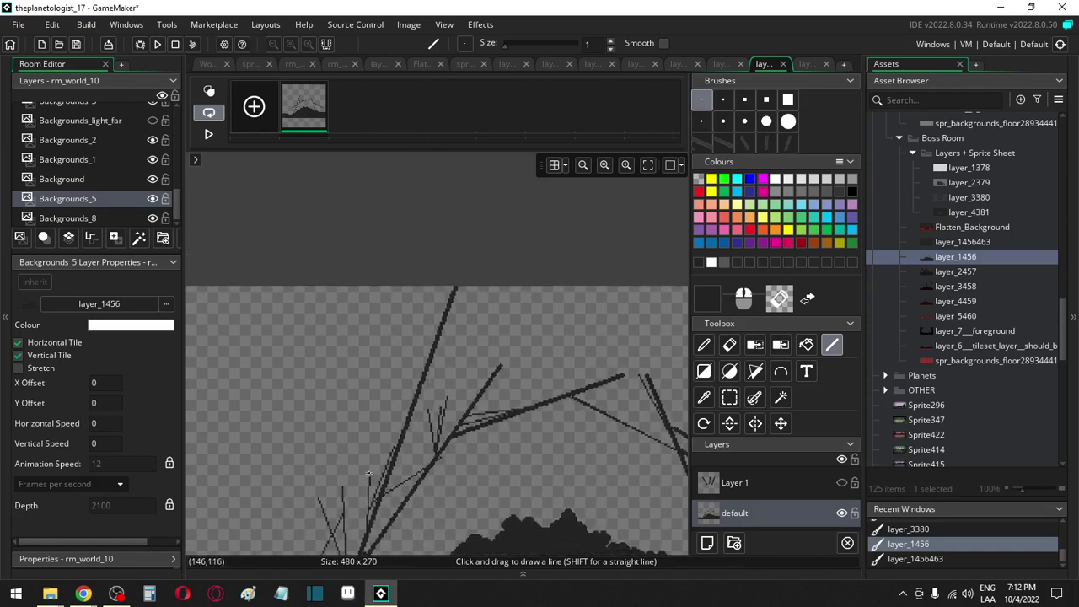
Draw a long thin branch from the ground left of the mound up to the canvas's upper edge
mouse_move(368, 474)
mouse_down()
mouse_move(367, 244)
mouse_move(368, 472)
mouse_up()
scroll(318, 482, down, 5)
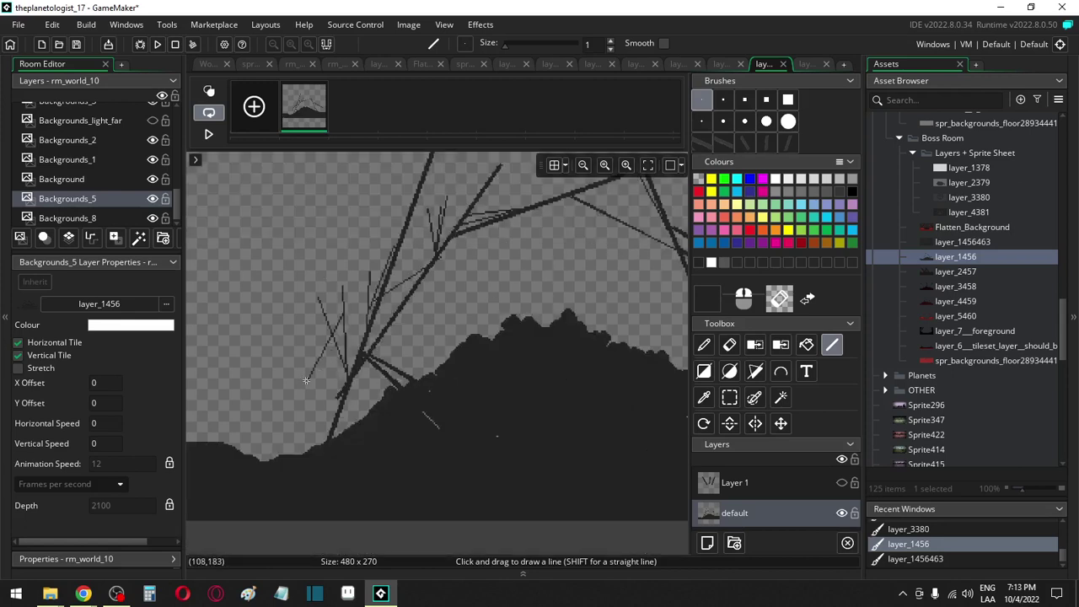
drag(235, 478, 242, 494)
drag(342, 314, 408, 196)
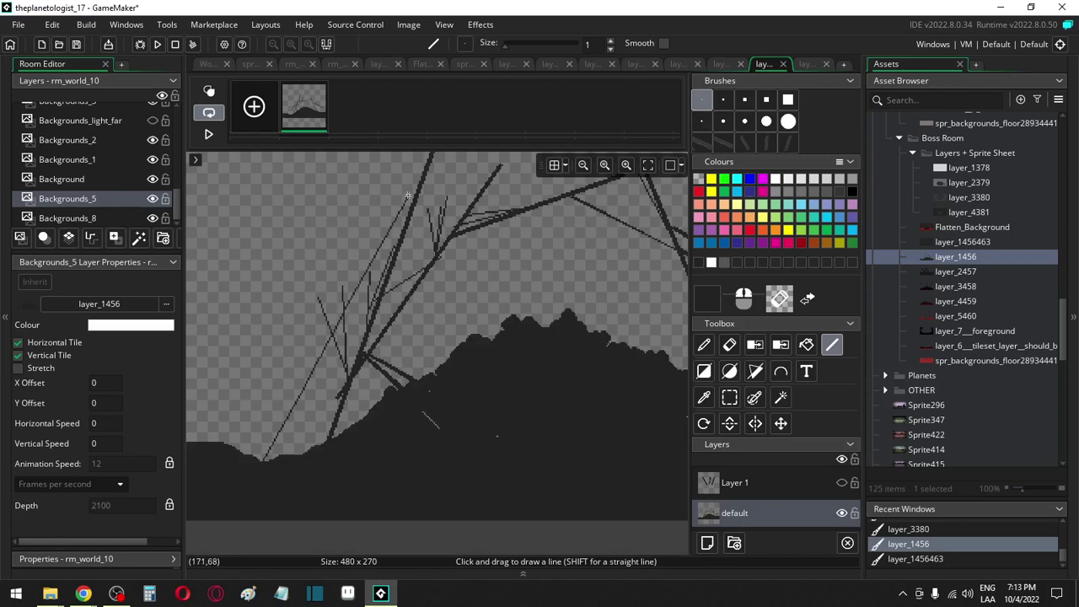
Extend the thin twigs on the left tree to the canvas's upper edge with 1-pixel lines
ctrl+scroll(425, 371, down, 5)
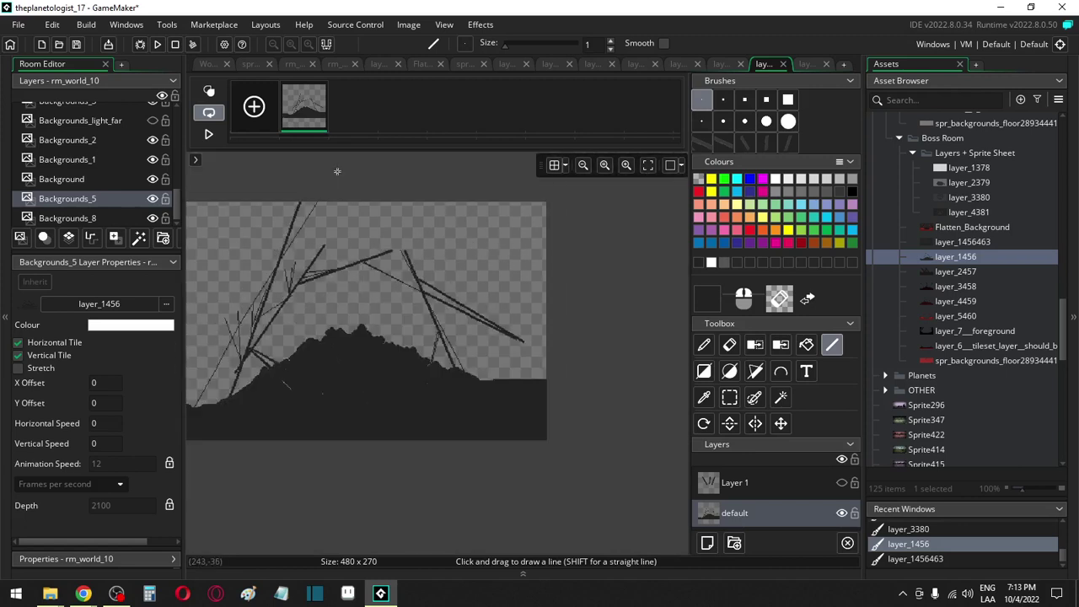
scroll(354, 175, up, 2)
scroll(285, 242, down, 1)
scroll(308, 299, left, 3)
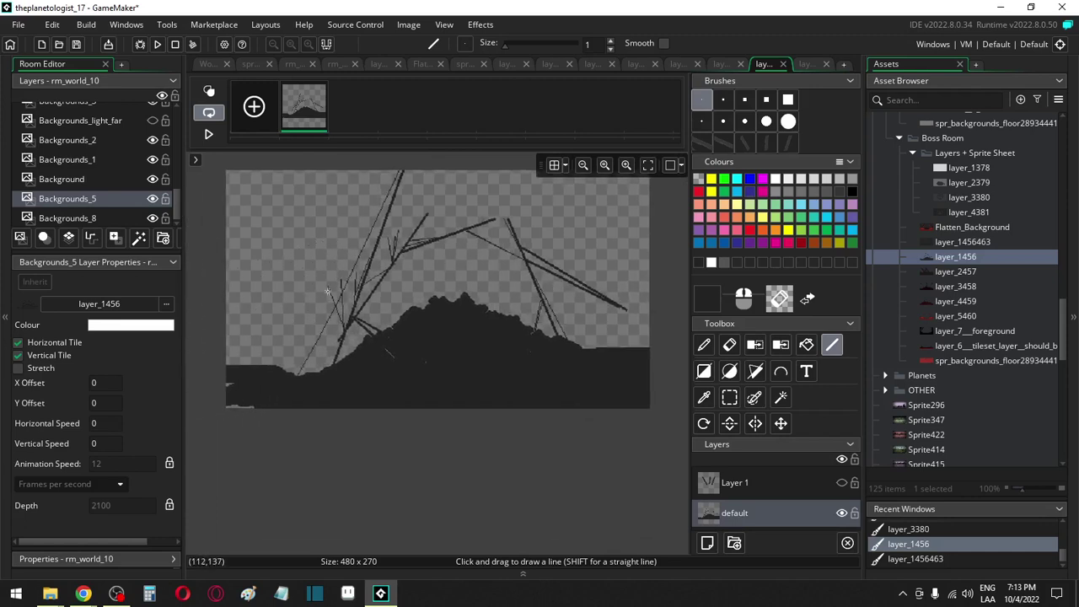
drag(329, 290, 267, 156)
drag(323, 160, 332, 154)
drag(356, 263, 362, 161)
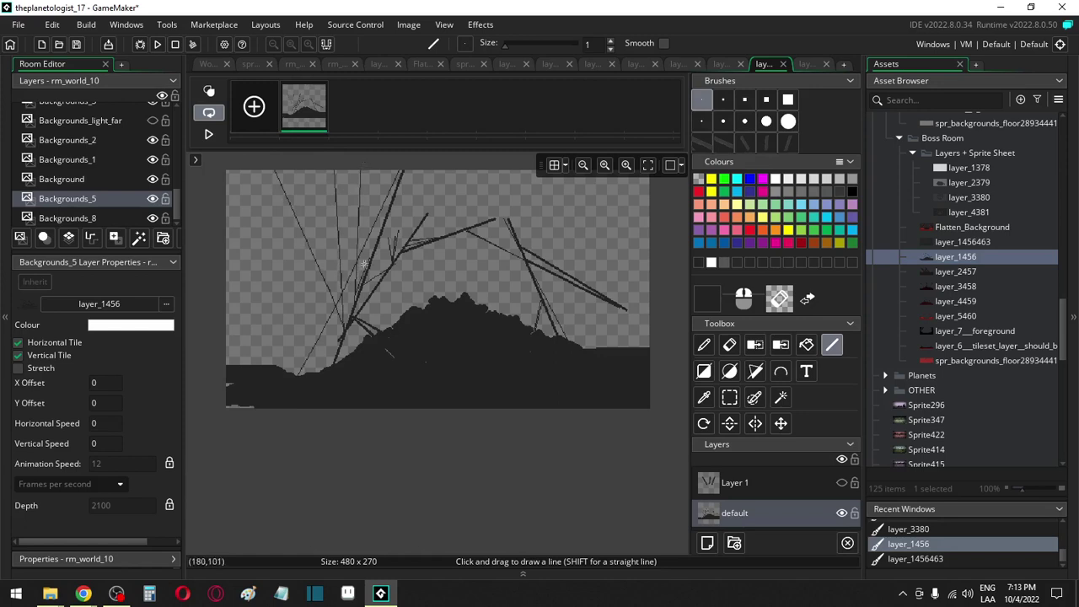
mouse_move(368, 259)
mouse_down()
mouse_move(433, 143)
mouse_move(427, 120)
mouse_up()
Extend the small inner twigs to the upper edge and draw a thin branch down to the ground at the canvas's left edge
scroll(396, 174, up, 3)
scroll(377, 243, up, 2)
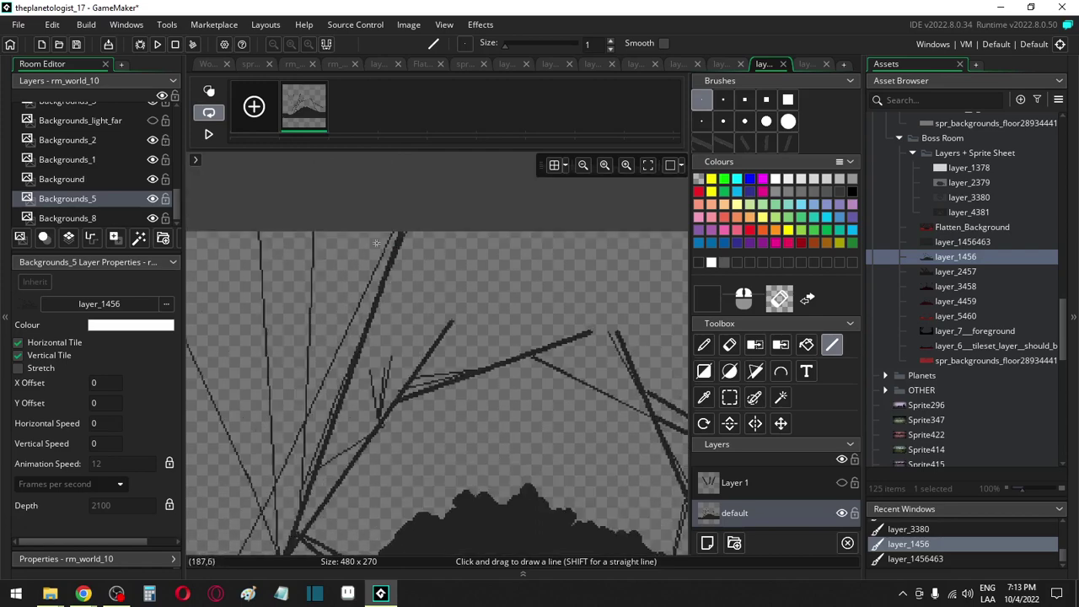
drag(368, 368, 355, 203)
drag(384, 368, 392, 178)
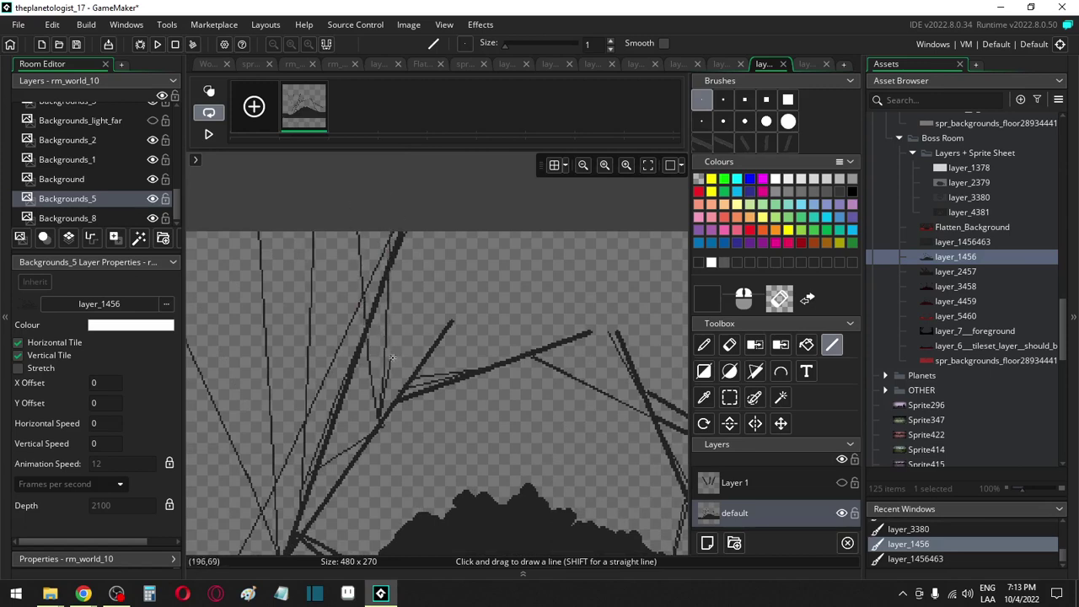
drag(392, 358, 421, 142)
scroll(329, 411, down, 5)
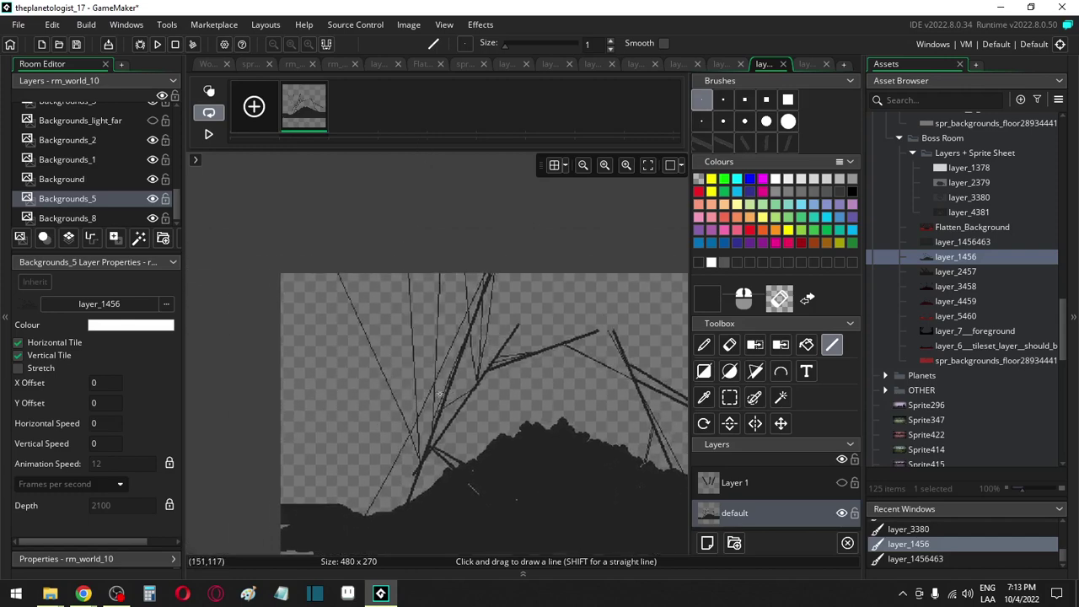
drag(374, 440, 285, 499)
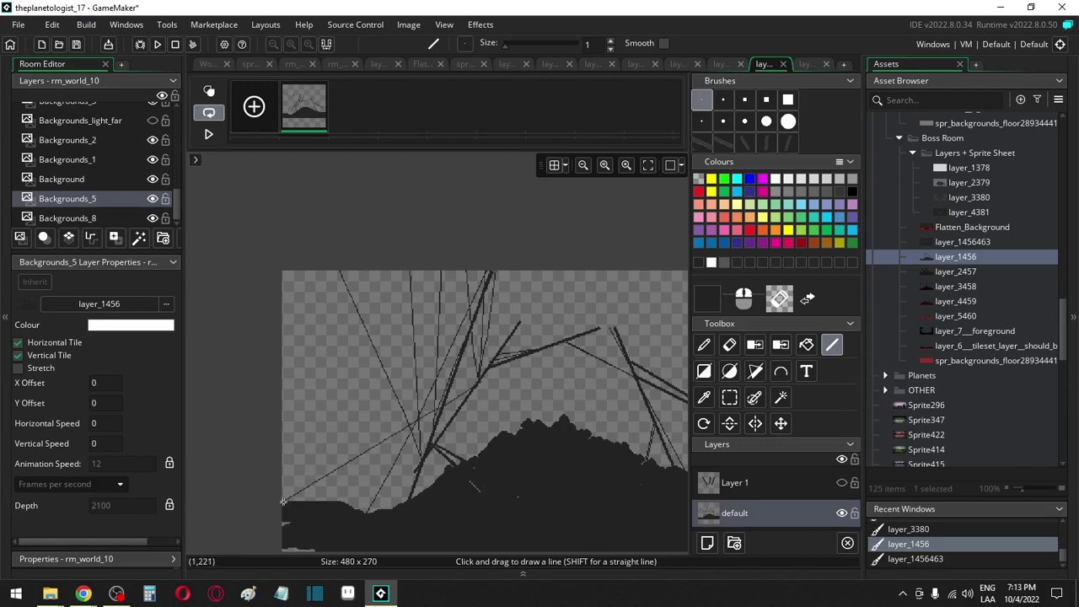
Extend the short upward branch in the middle of layer_1456 to the canvas's upper edge with a 3-pixel line
middle_drag(621, 308, 459, 381)
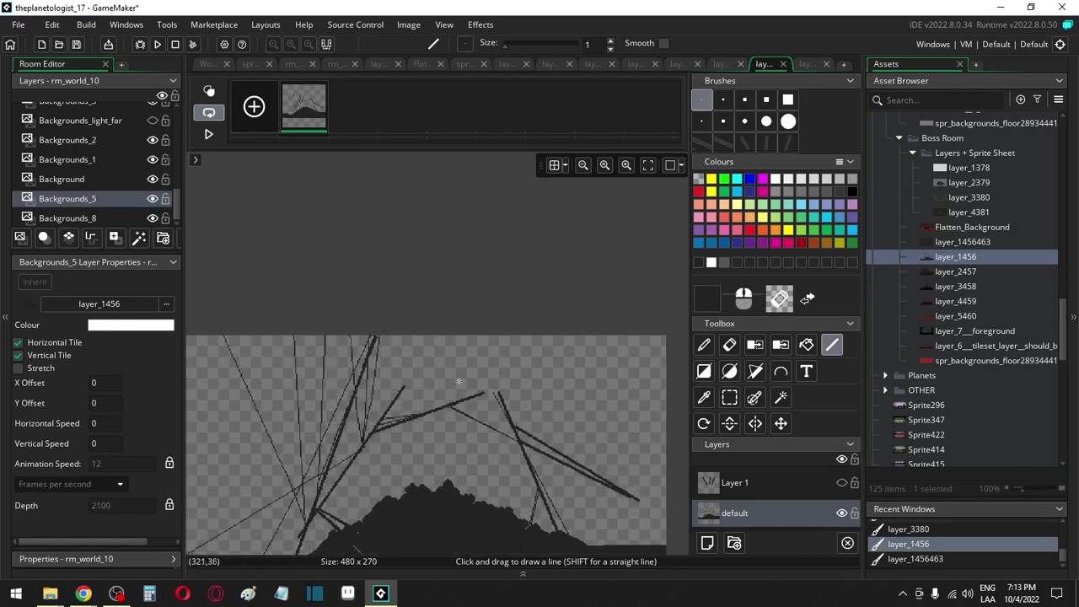
click(723, 122)
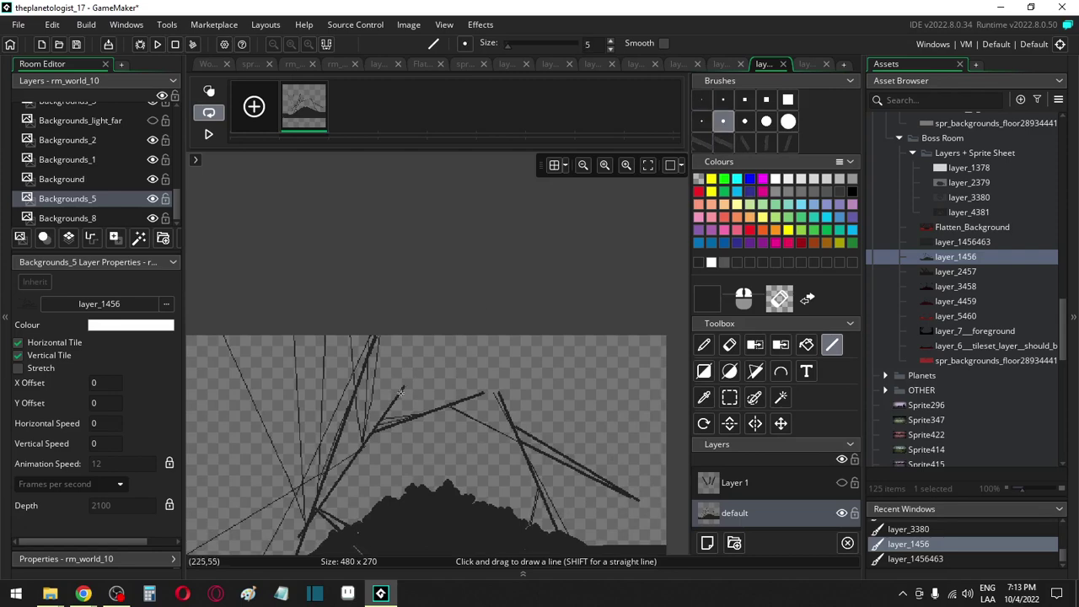
click(700, 122)
scroll(426, 375, up, 3)
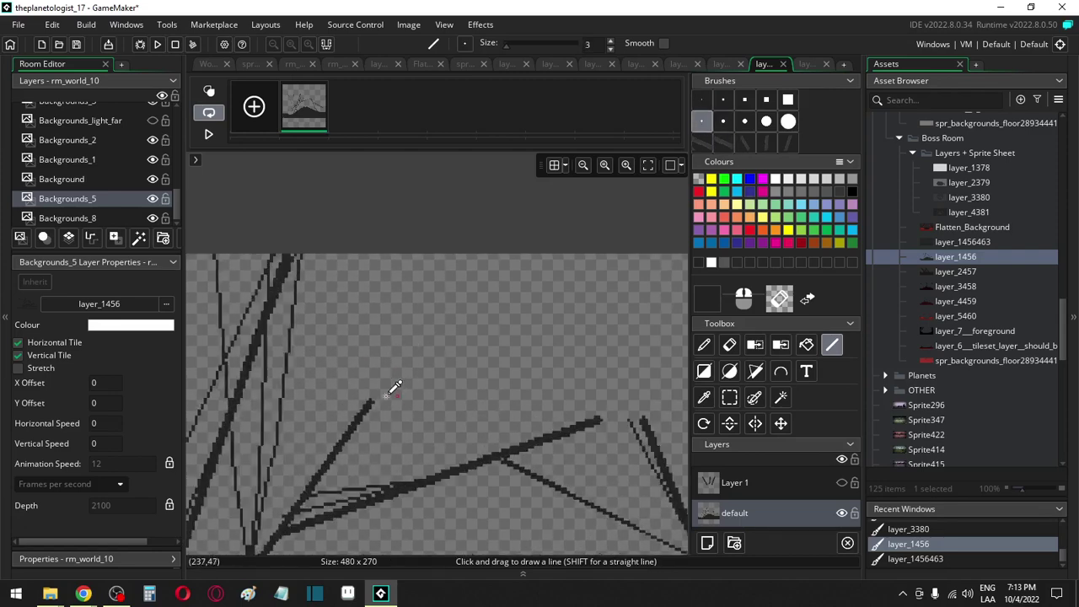
drag(359, 406, 499, 194)
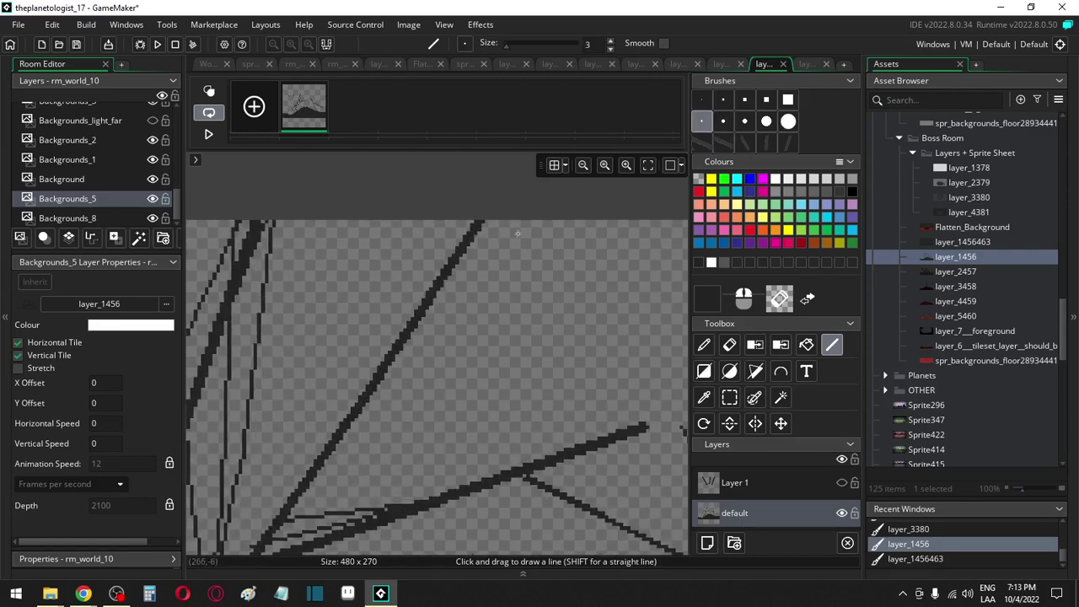
scroll(455, 320, down, 3)
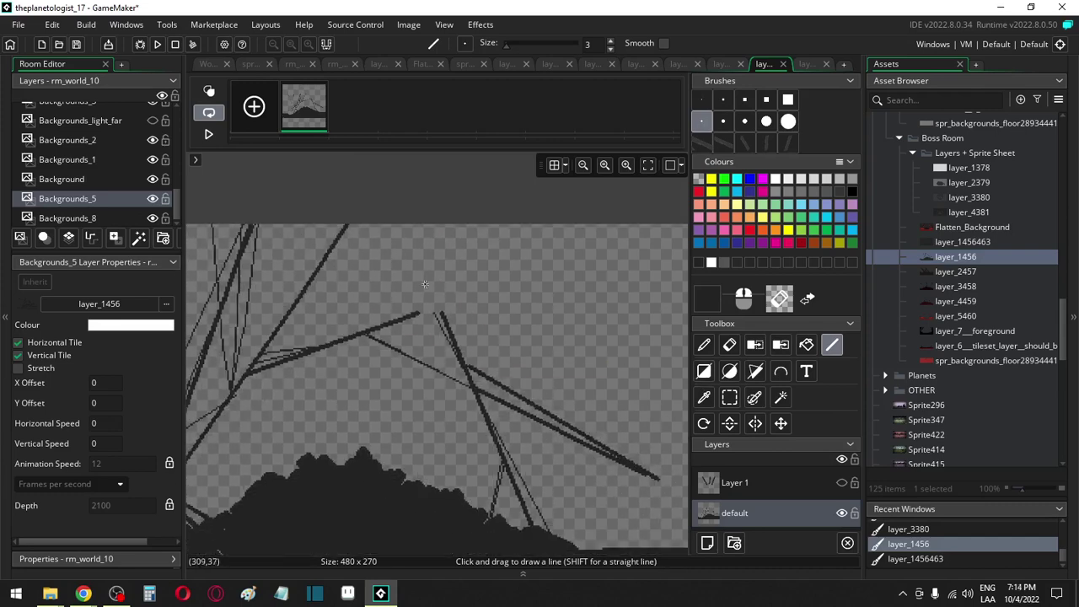
Extend the right tree's main trunk to the canvas's upper edge with a 3-pixel line, undoing the first steeper attempt
drag(440, 316, 401, 161)
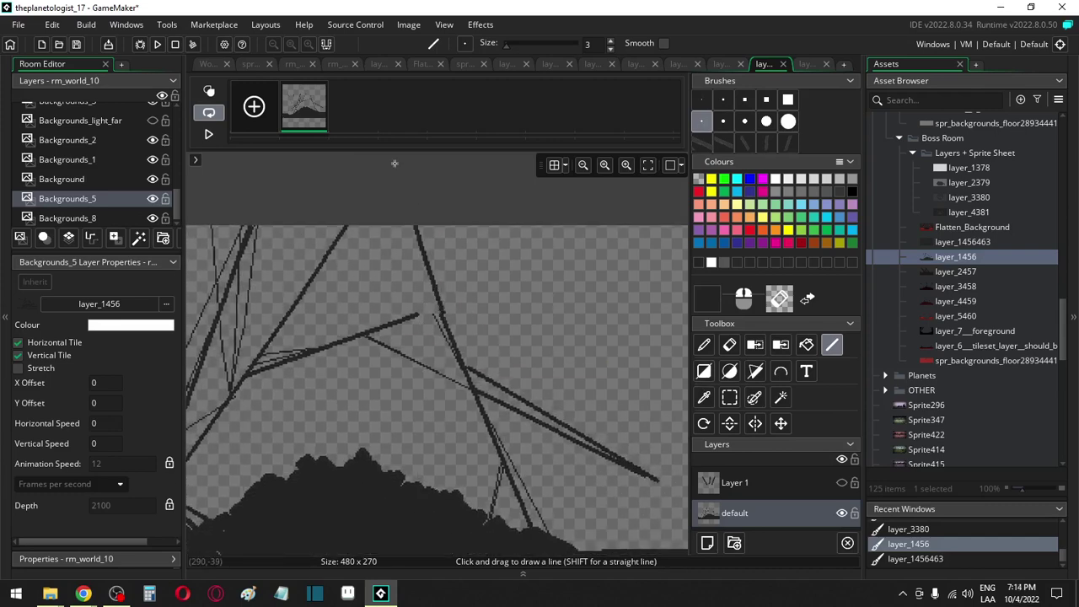
key(ctrl+z)
mouse_move(440, 316)
mouse_down()
mouse_move(391, 196)
mouse_move(428, 258)
mouse_move(447, 317)
mouse_move(371, 162)
mouse_move(372, 119)
mouse_move(376, 158)
mouse_up()
scroll(451, 314, up, 1)
scroll(447, 313, up, 1)
scroll(371, 162, down, 2)
scroll(366, 165, down, 4)
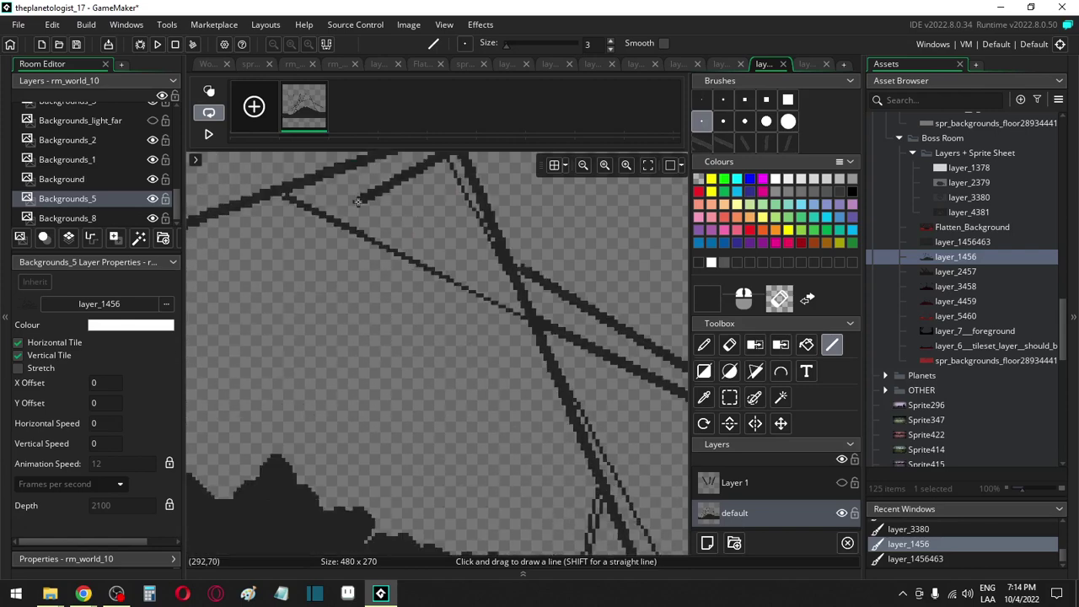
Draw a 3-pixel branch from the right tree's fork across the middle branches to the canvas's upper edge near the left tree
scroll(361, 198, down, 2)
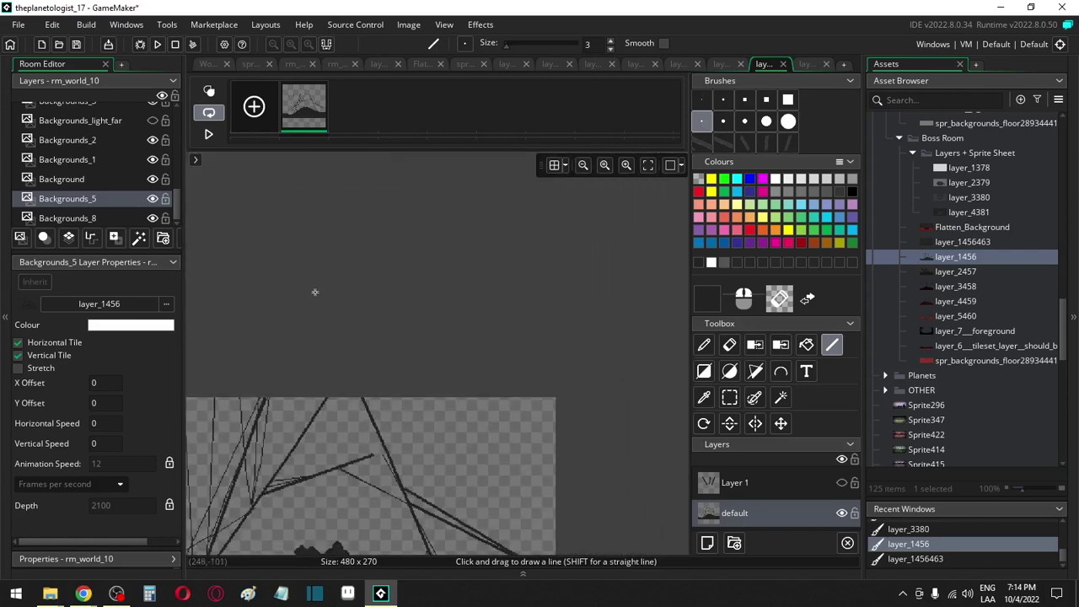
scroll(379, 430, up, 1)
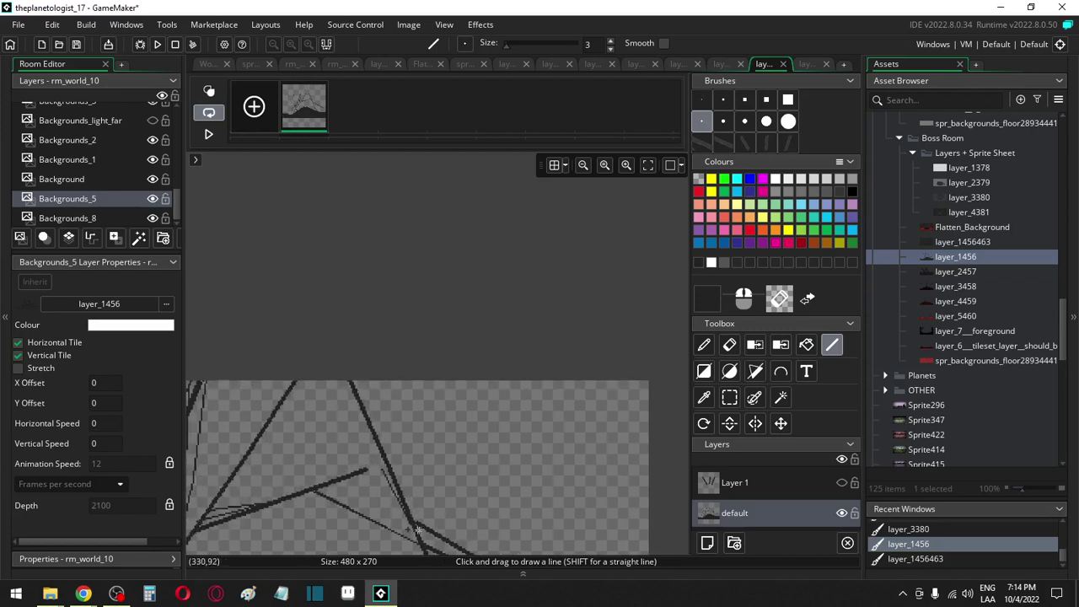
drag(419, 525, 175, 367)
scroll(320, 185, up, 2)
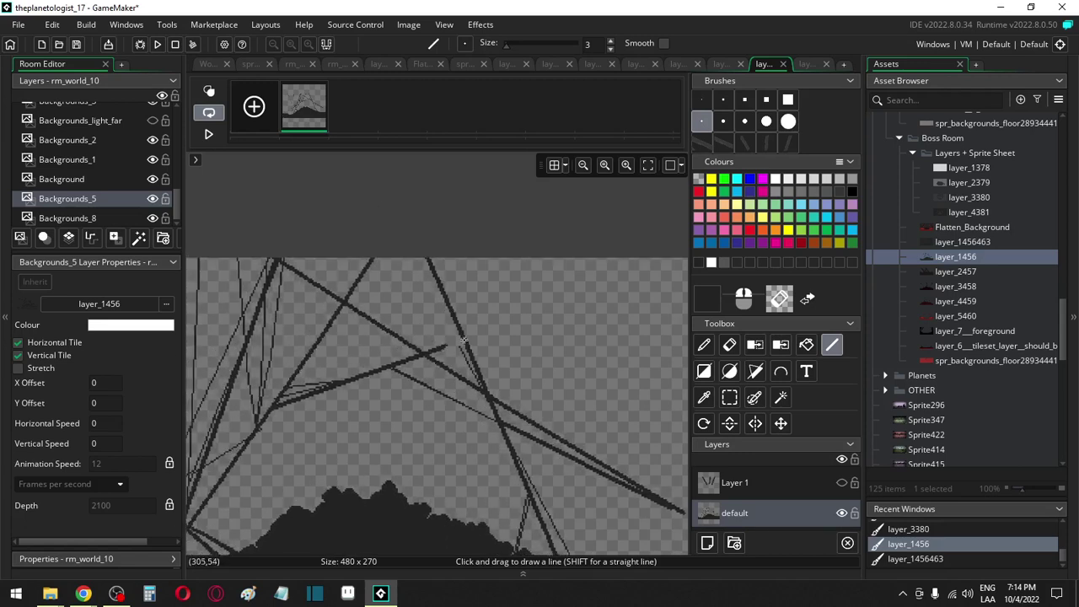
Extend the long middle branch up to the right part of the upper edge and continue the right trunk's thin twig upward at 1 pixel
mouse_move(463, 340)
mouse_down()
mouse_move(658, 249)
mouse_move(716, 246)
mouse_move(531, 244)
mouse_move(553, 238)
mouse_move(458, 210)
mouse_move(535, 242)
mouse_up()
middle_drag(287, 345, 653, 273)
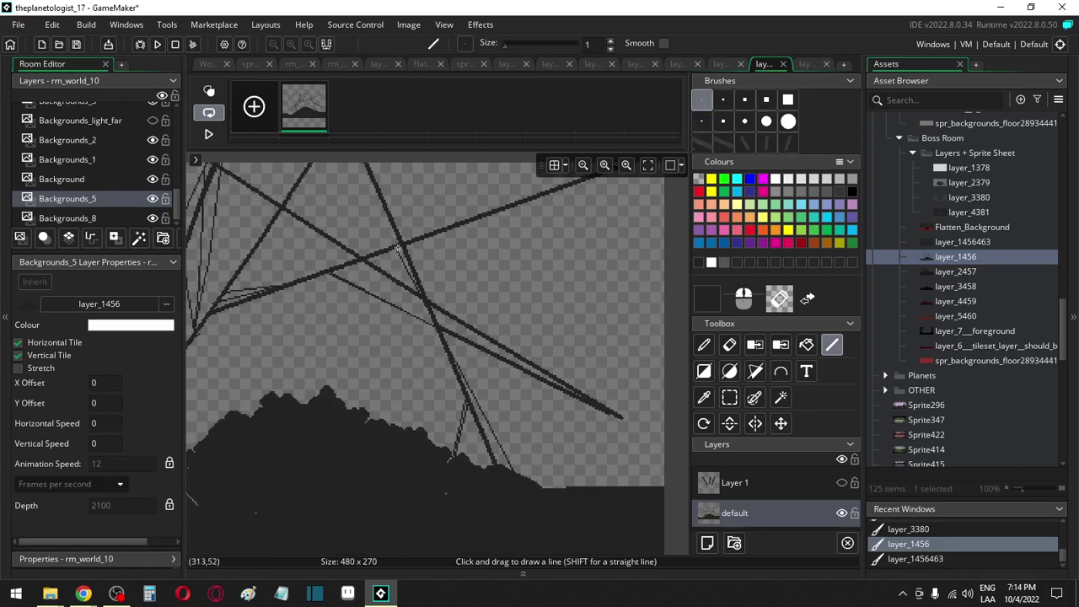
scroll(420, 334, up, 2)
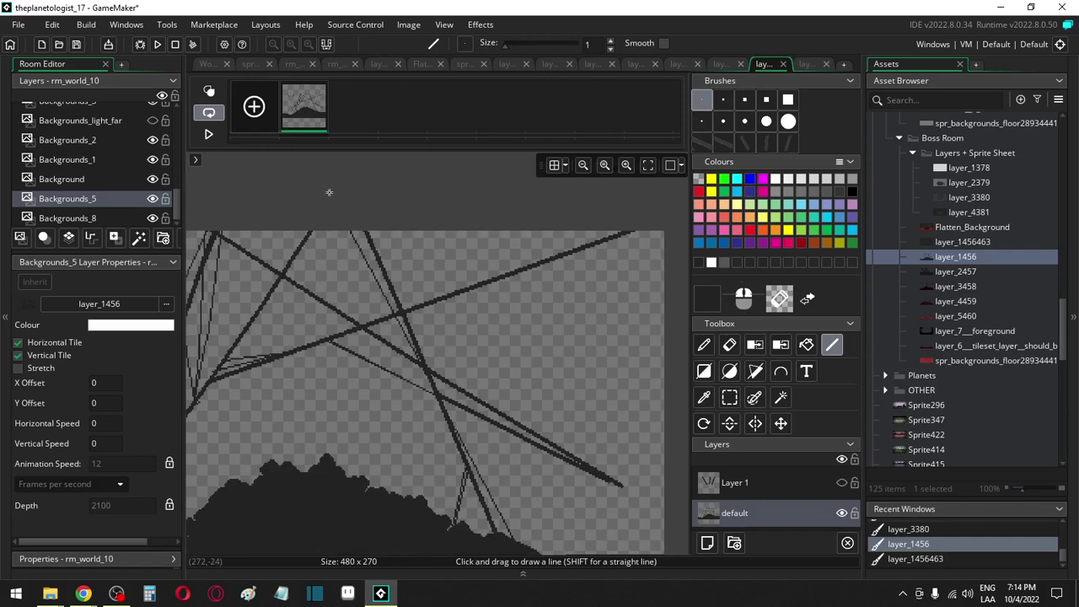
Draw a 1-pixel twig from the left tree's upper fork leftward to the neighbouring tall branch
ctrl+scroll(292, 386, up, 3)
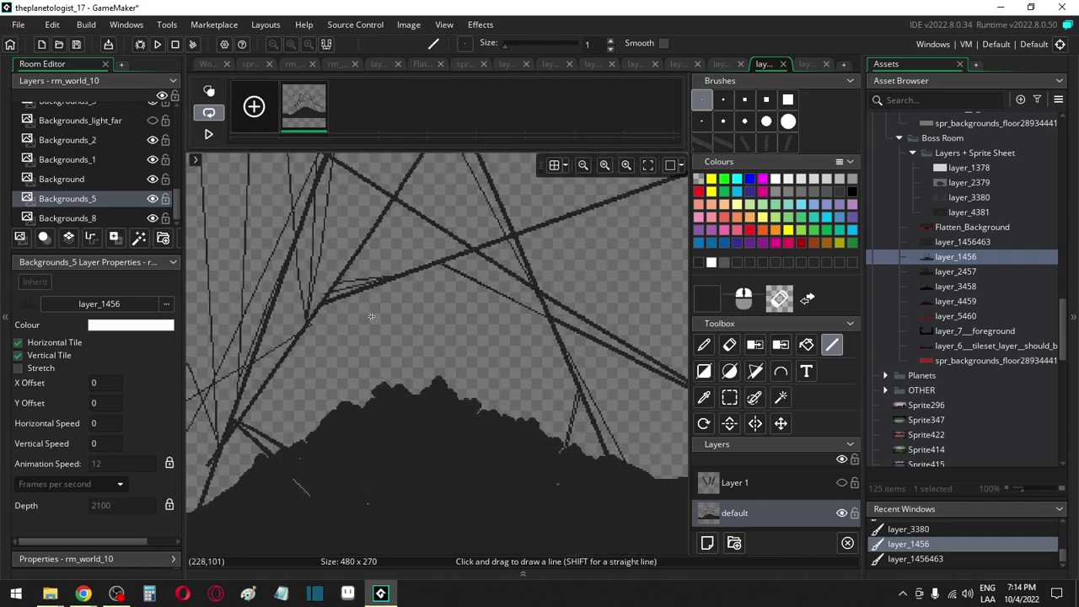
middle_drag(371, 316, 508, 288)
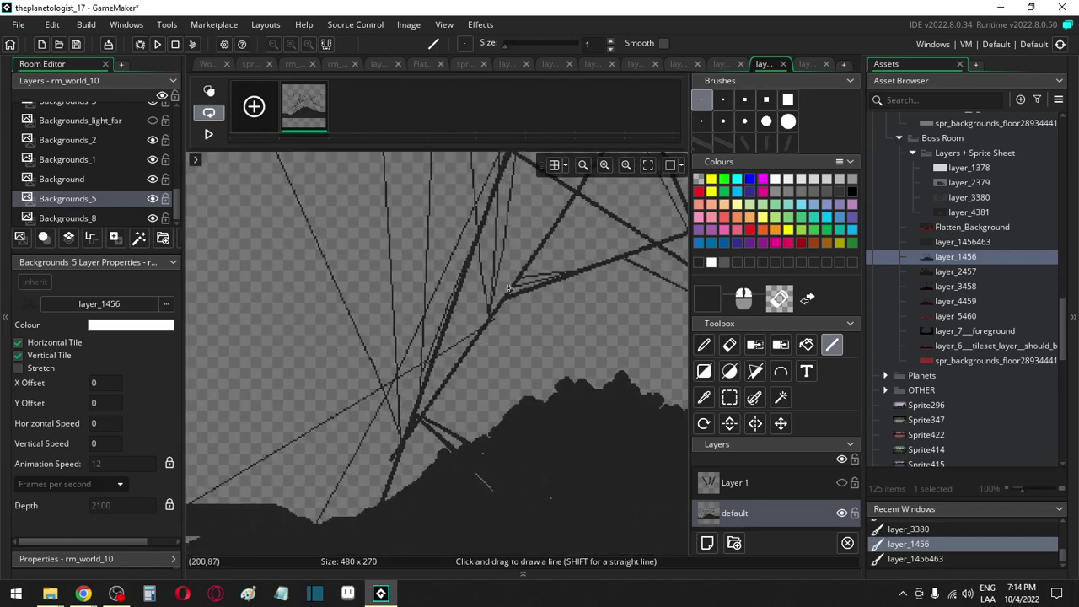
drag(508, 288, 231, 353)
ctrl+scroll(229, 353, down, 4)
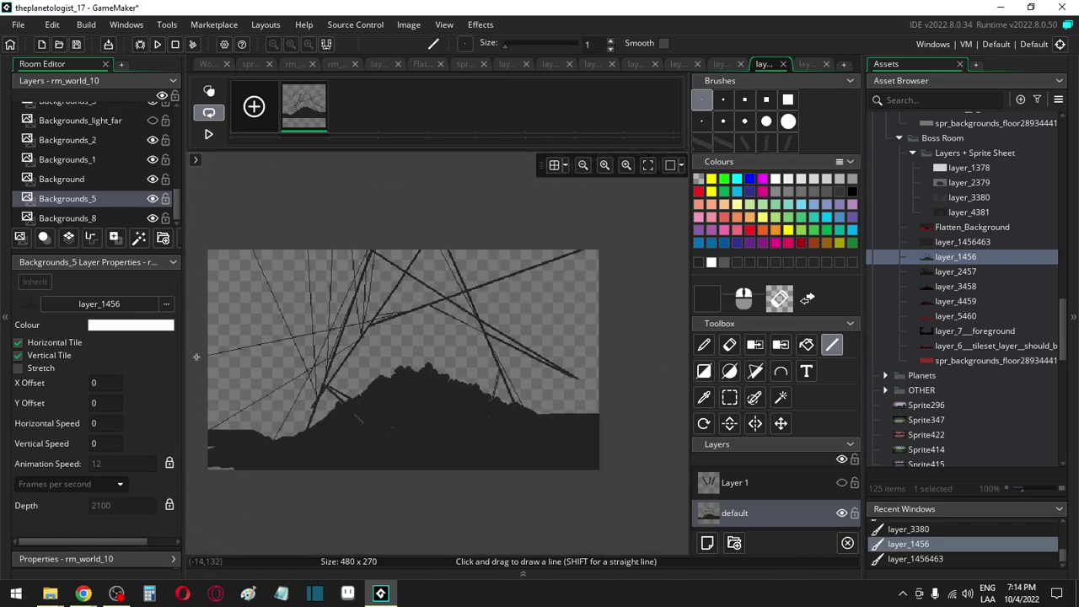
drag(196, 357, 343, 329)
ctrl+scroll(376, 316, up, 4)
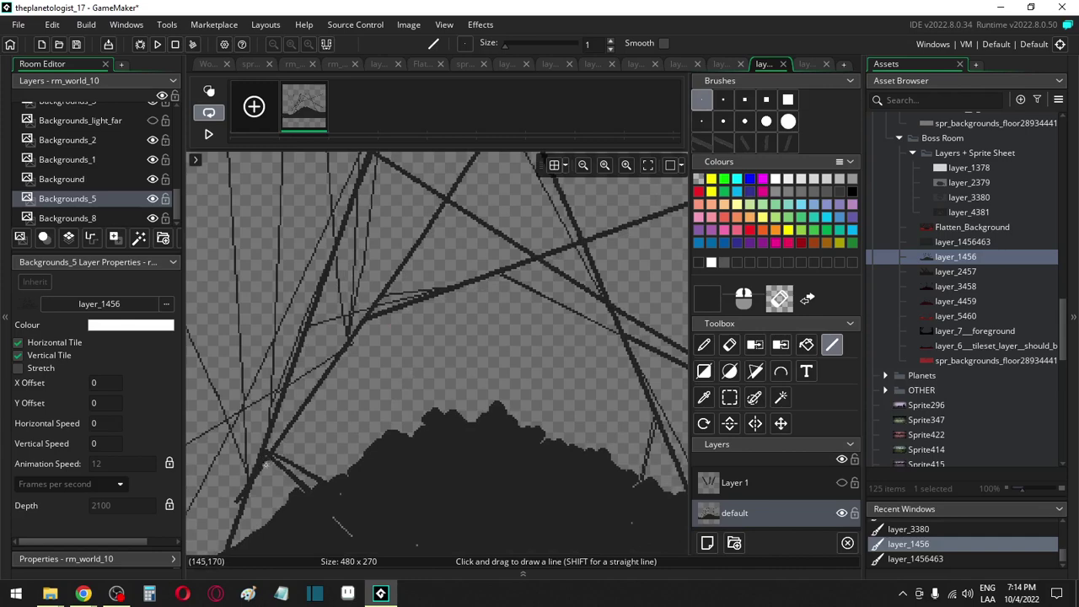
Extend the left trunk's lower stub to the ground with a 3-pixel line and add a 1-pixel line at the trunk's base
mouse_move(243, 493)
middle_down()
mouse_move(268, 506)
mouse_move(363, 420)
middle_up()
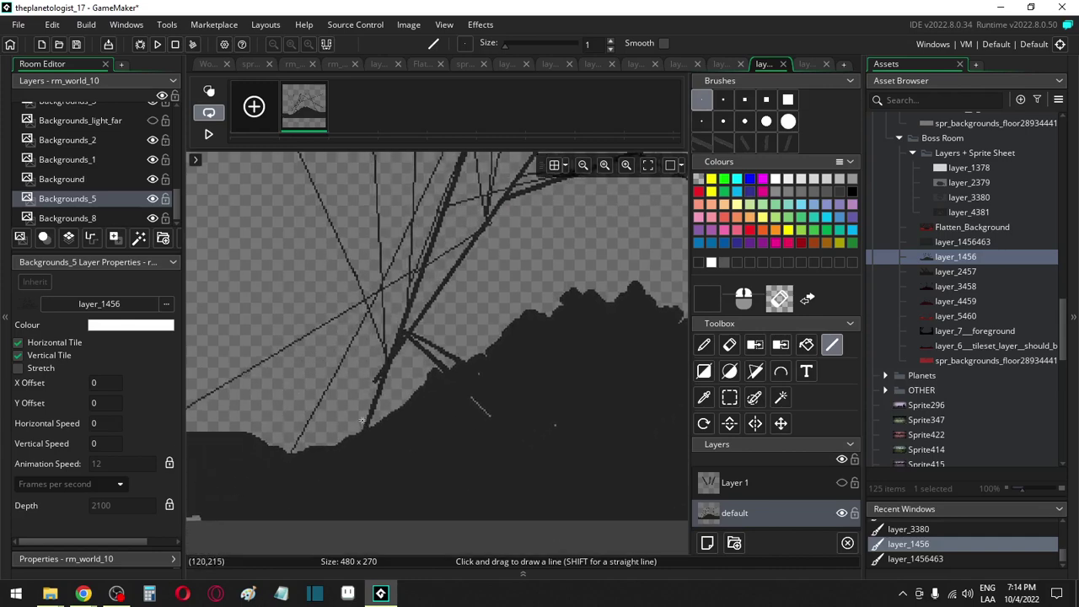
alt+right_click(367, 369)
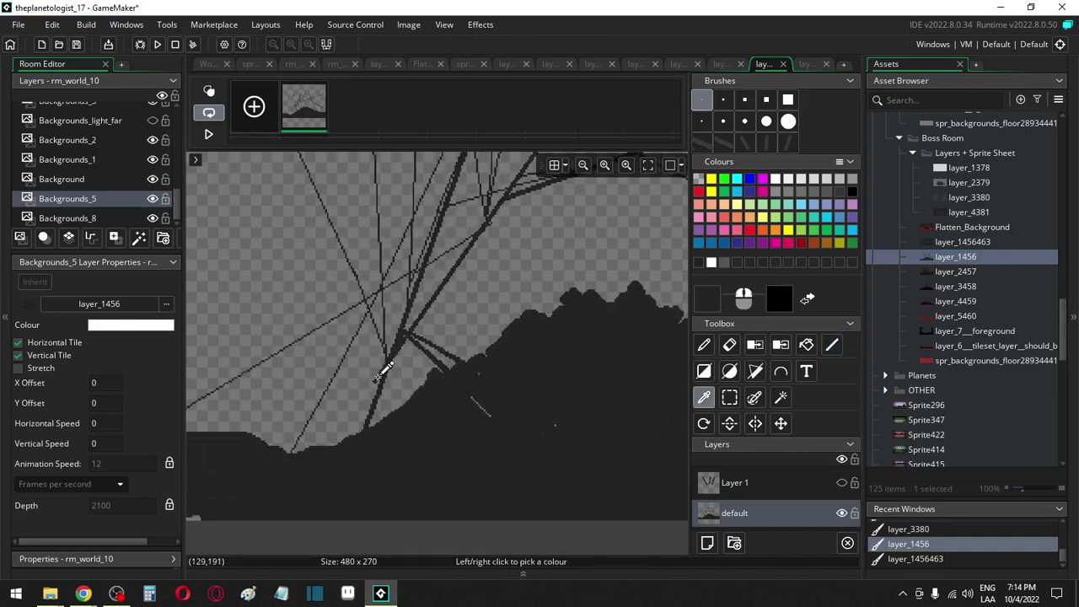
alt+right_click(377, 378)
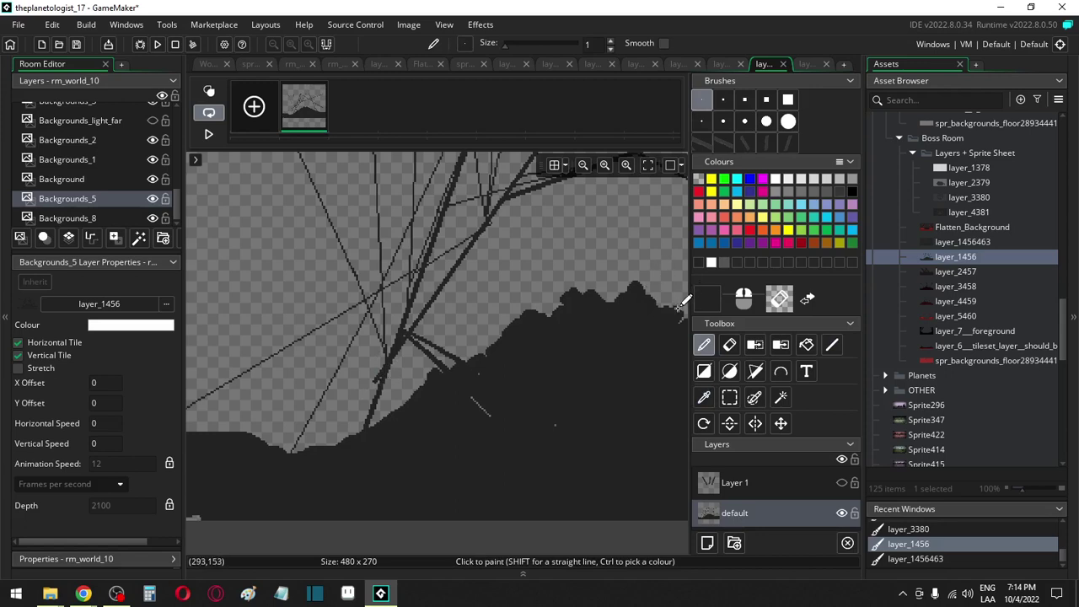
click(701, 121)
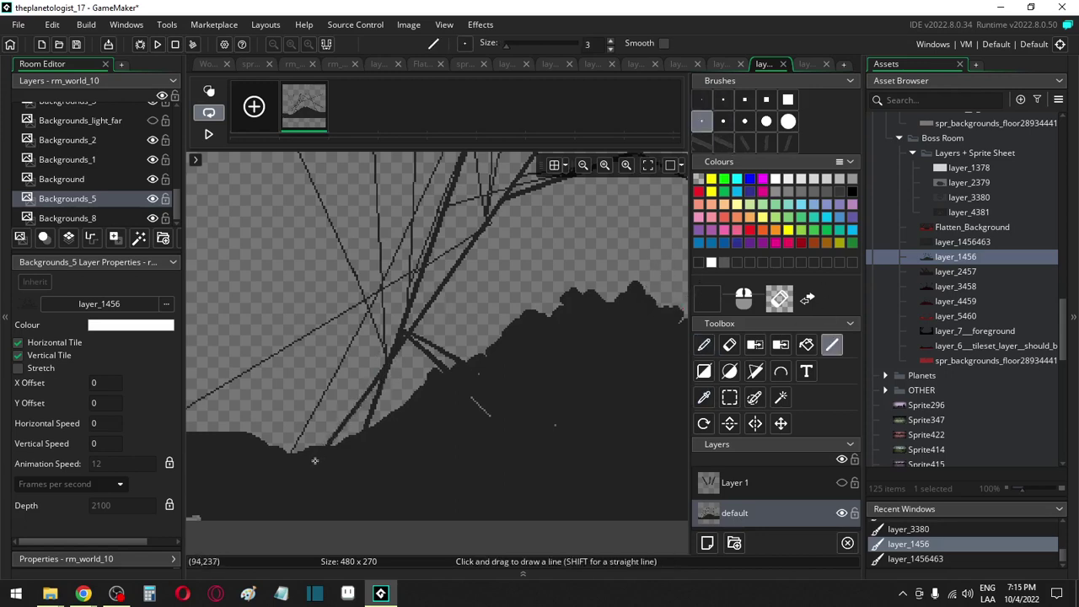
click(700, 100)
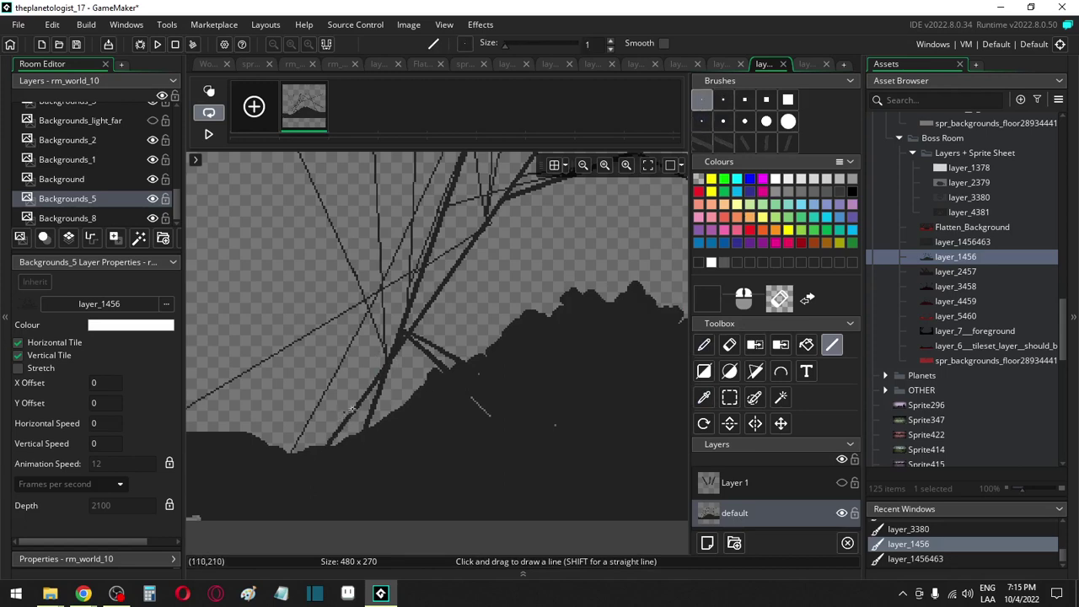
mouse_move(339, 436)
mouse_down()
mouse_move(384, 385)
mouse_move(379, 452)
mouse_up()
scroll(486, 207, left, 2)
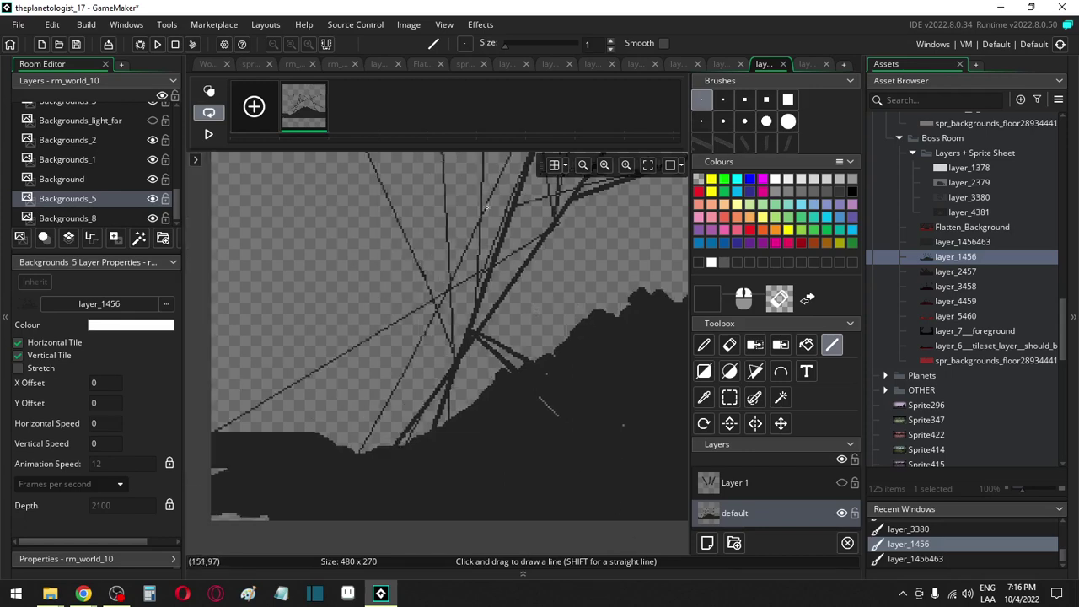
Paint over the stray transparent specks inside the dark mound with the 1-pixel Pencil
scroll(485, 206, right, 3)
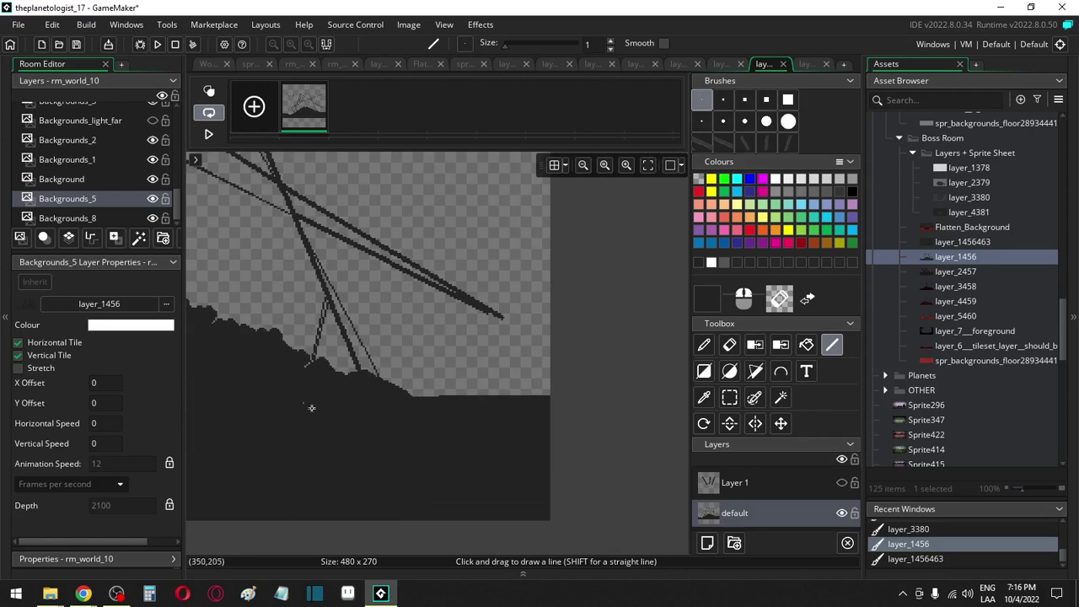
click(704, 347)
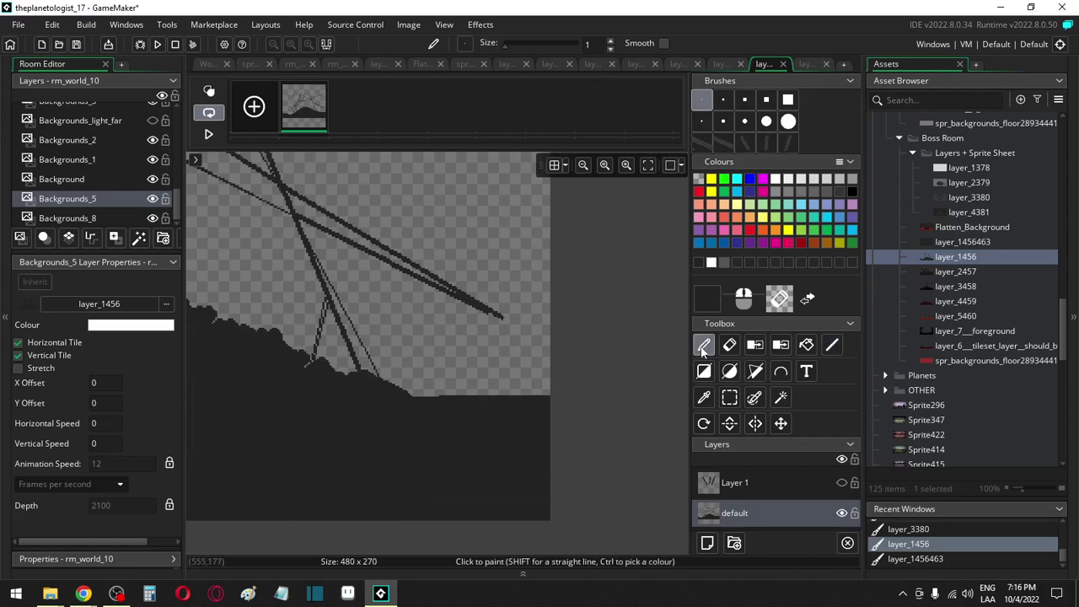
scroll(529, 354, left, 2)
scroll(421, 338, down, 1)
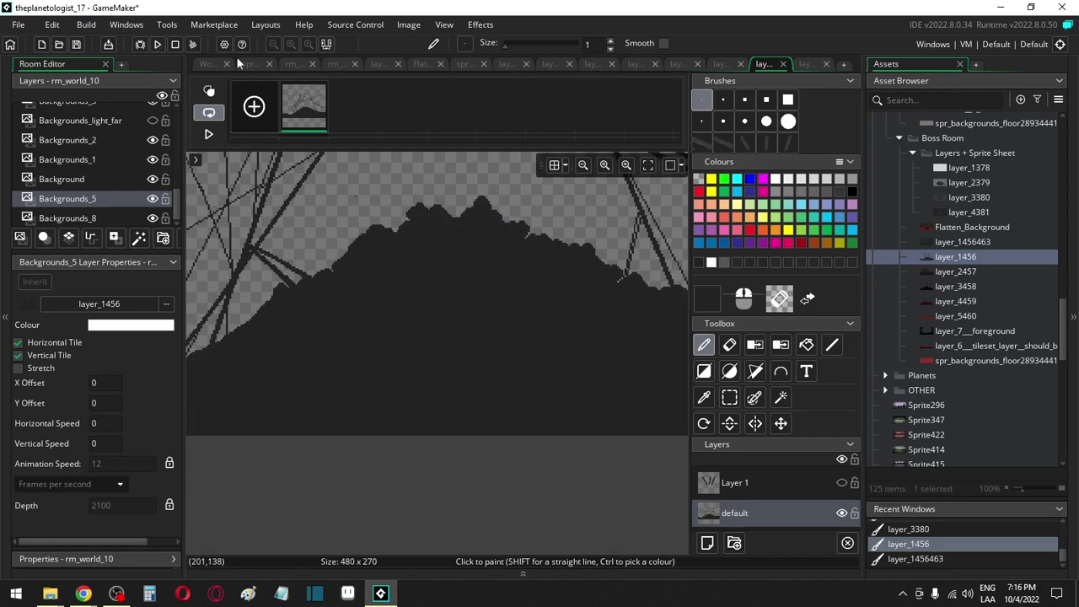
Return to the rm_world_10 room and toggle the Backgrounds_5 layer's visibility to check the extended branches
click(294, 65)
click(335, 65)
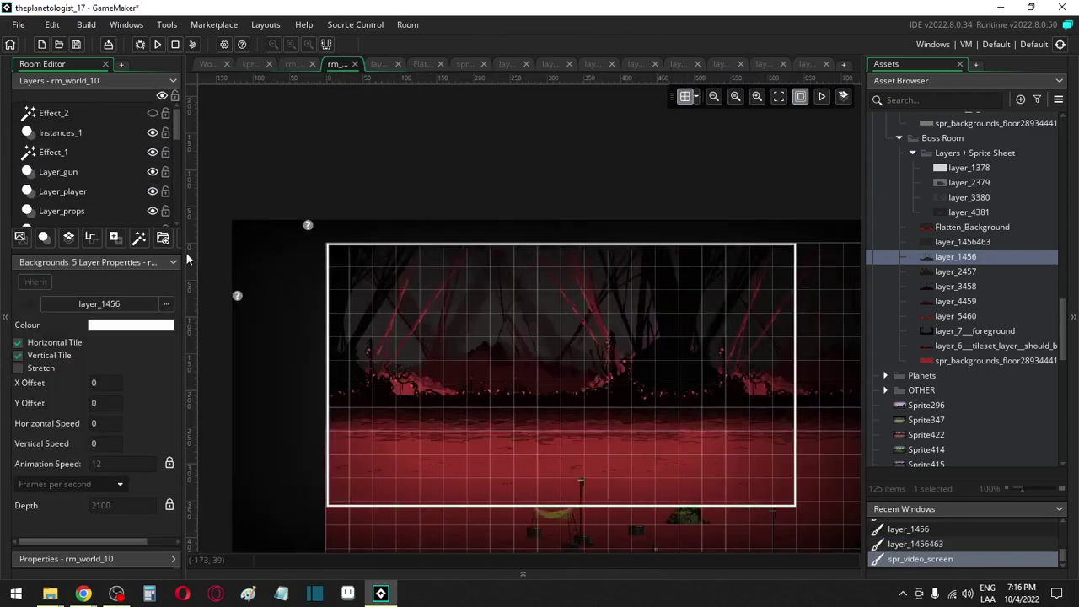
scroll(123, 182, down, 5)
scroll(125, 191, down, 3)
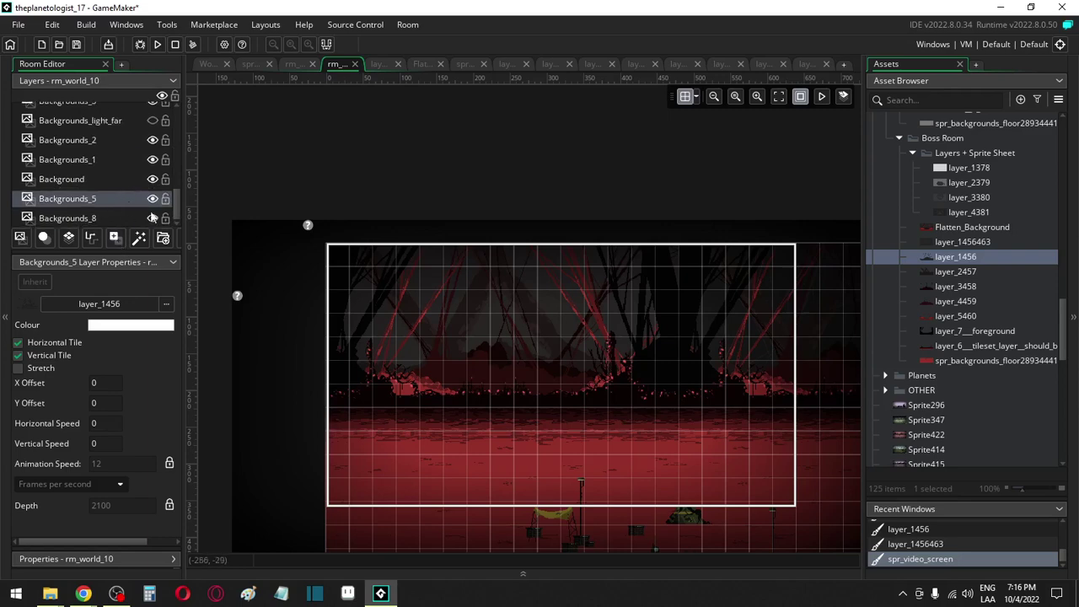
click(154, 199)
click(153, 199)
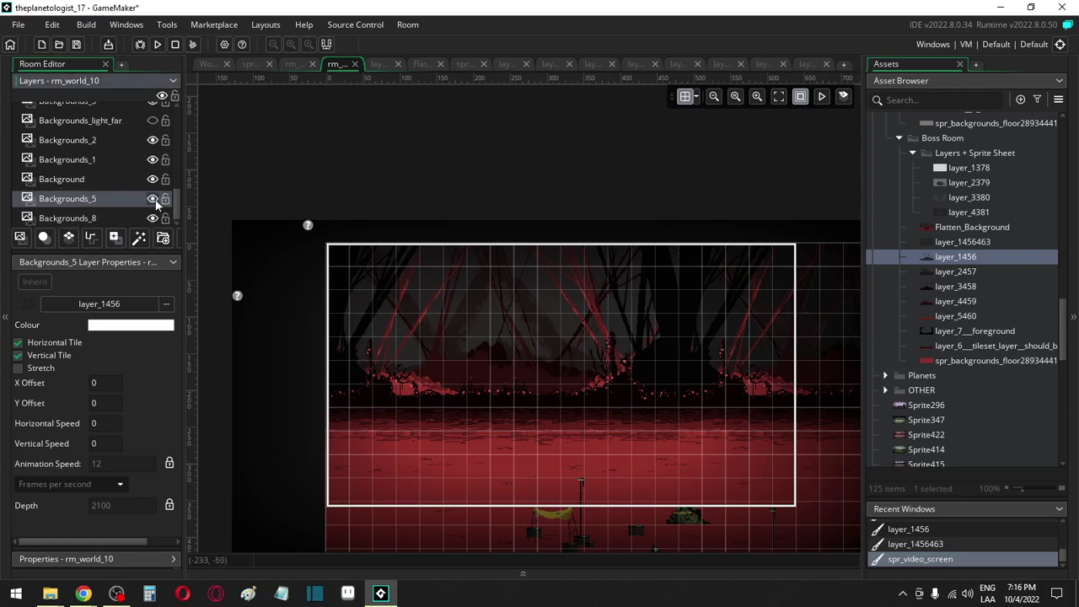
Compare the rear background layers by toggling Background and Backgrounds_5, and leave the Background layer hidden
click(98, 218)
click(96, 199)
click(95, 181)
click(153, 179)
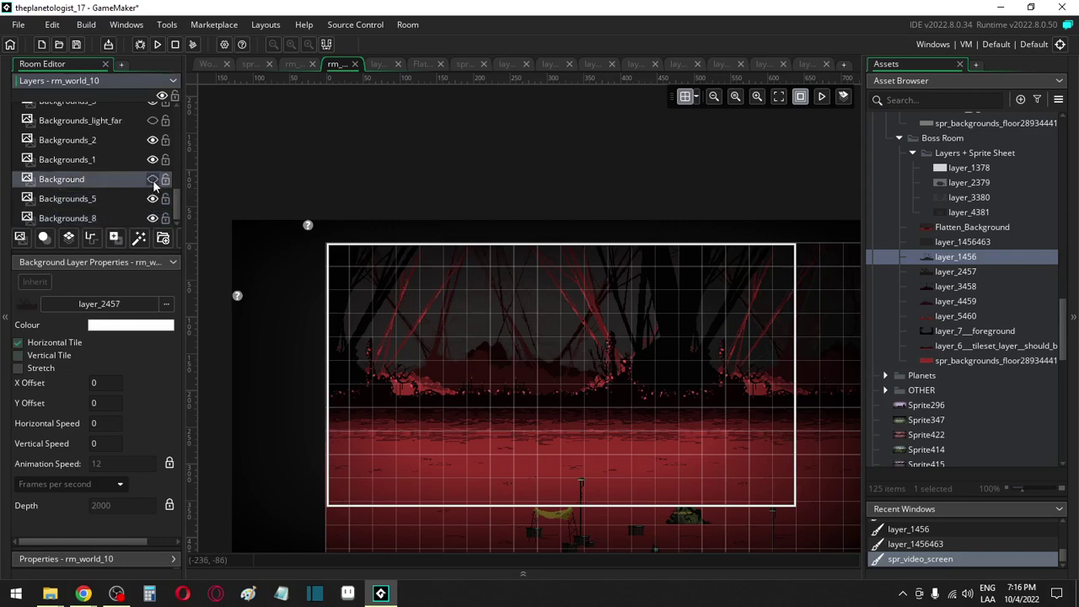
click(153, 178)
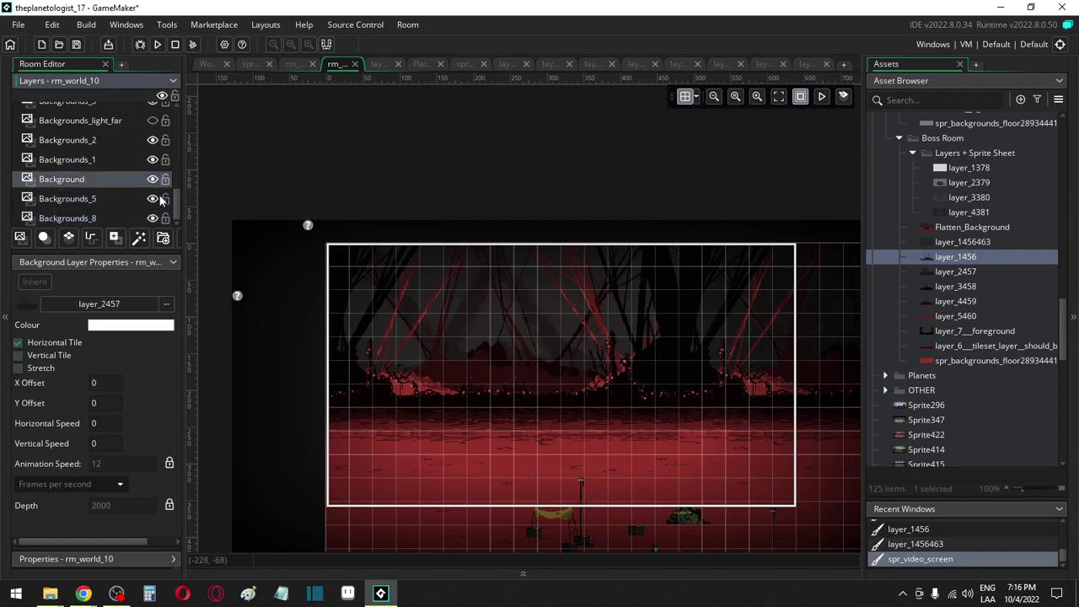
click(154, 199)
click(154, 198)
click(153, 178)
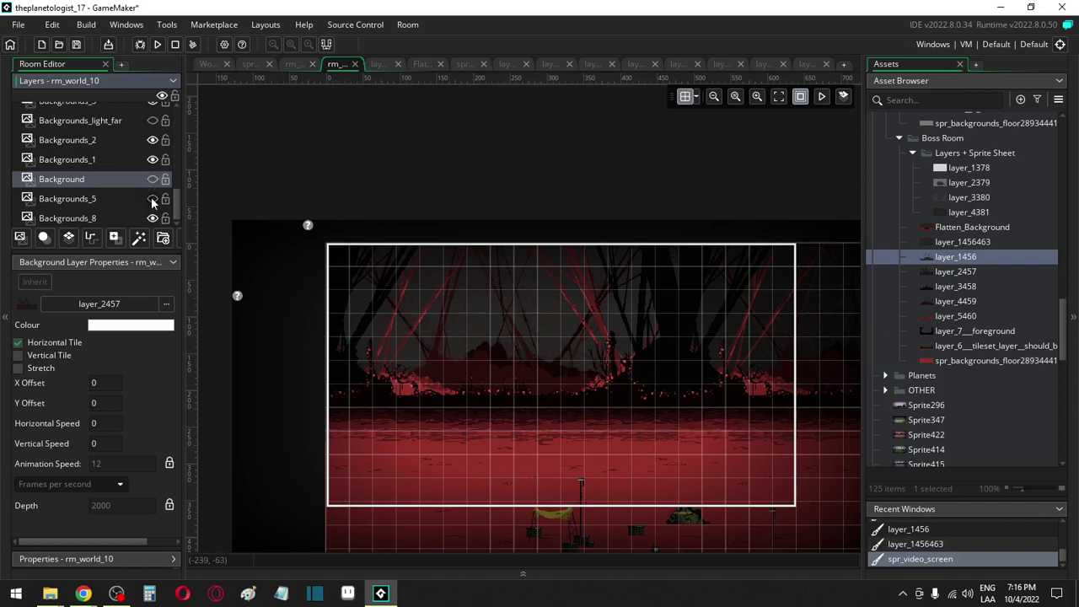
Check which sprites are assigned to Backgrounds_5, Backgrounds_8 and Background, leaving the assignments as they are
click(115, 199)
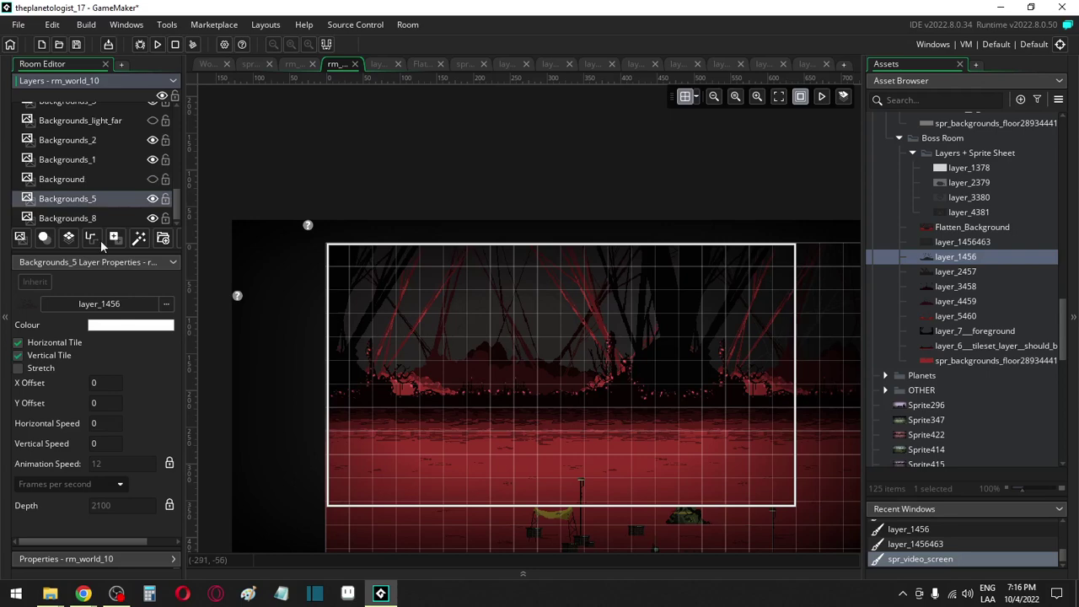
click(90, 302)
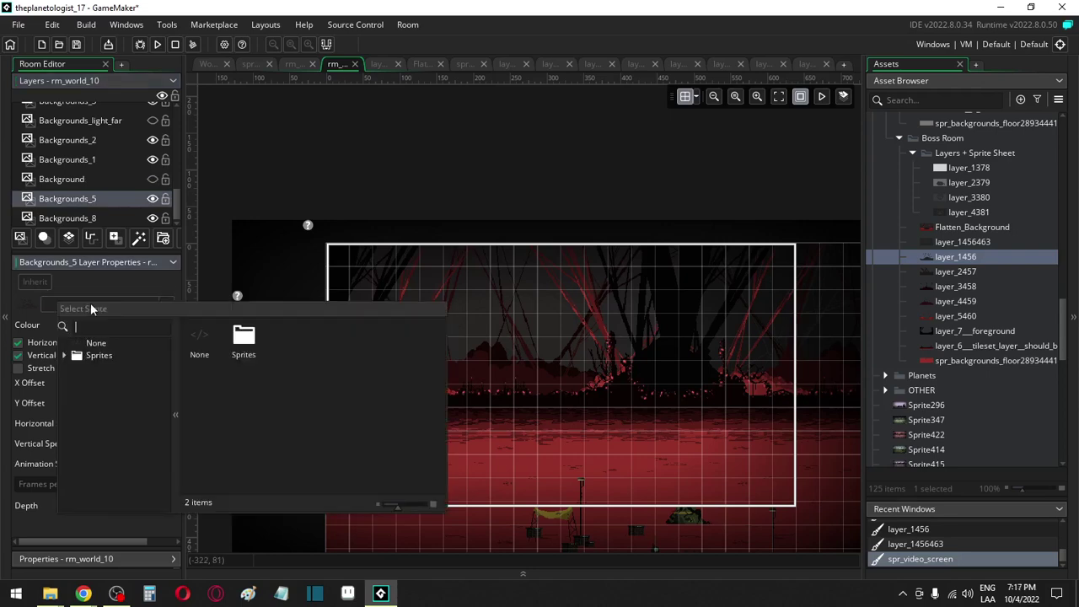
click(106, 221)
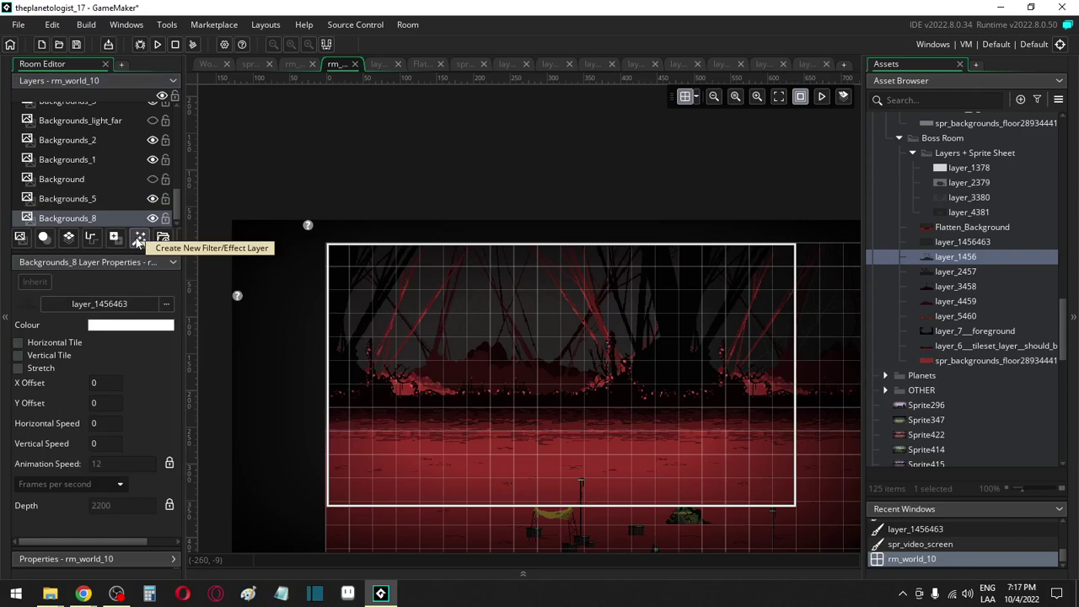
click(99, 201)
click(97, 179)
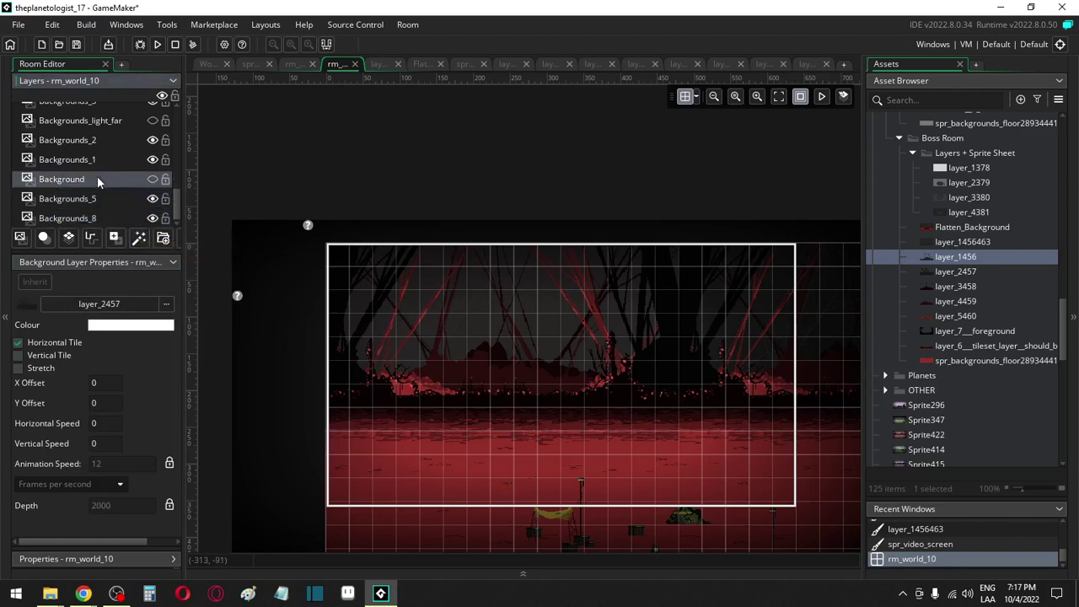
Check Backgrounds_1's assigned sprite and inspect the sprites layer_2457, layer_1456 and layer_1456463
click(94, 160)
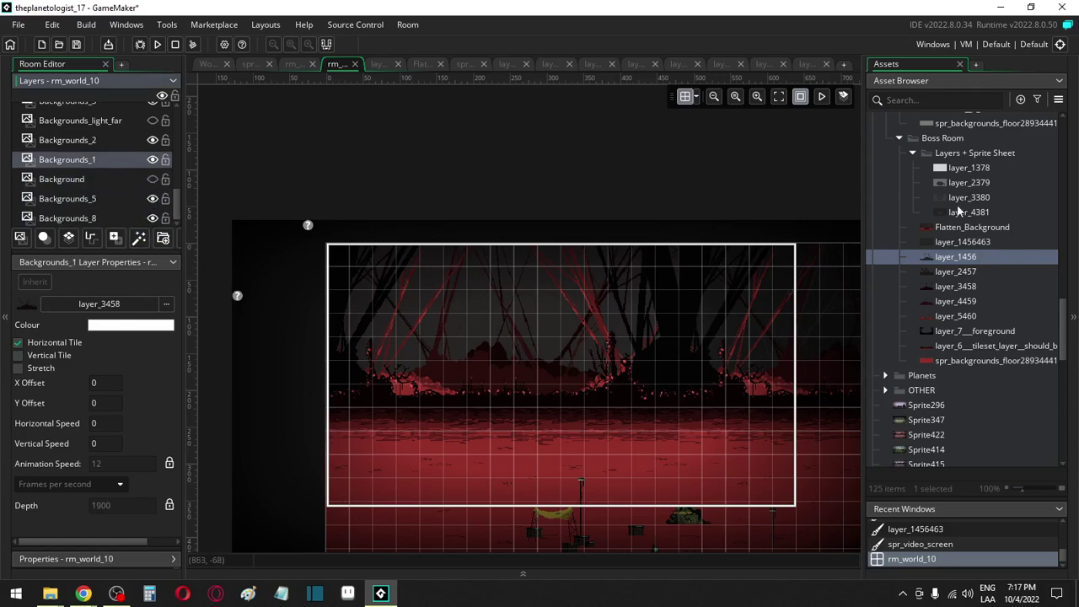
click(948, 273)
double_click(944, 274)
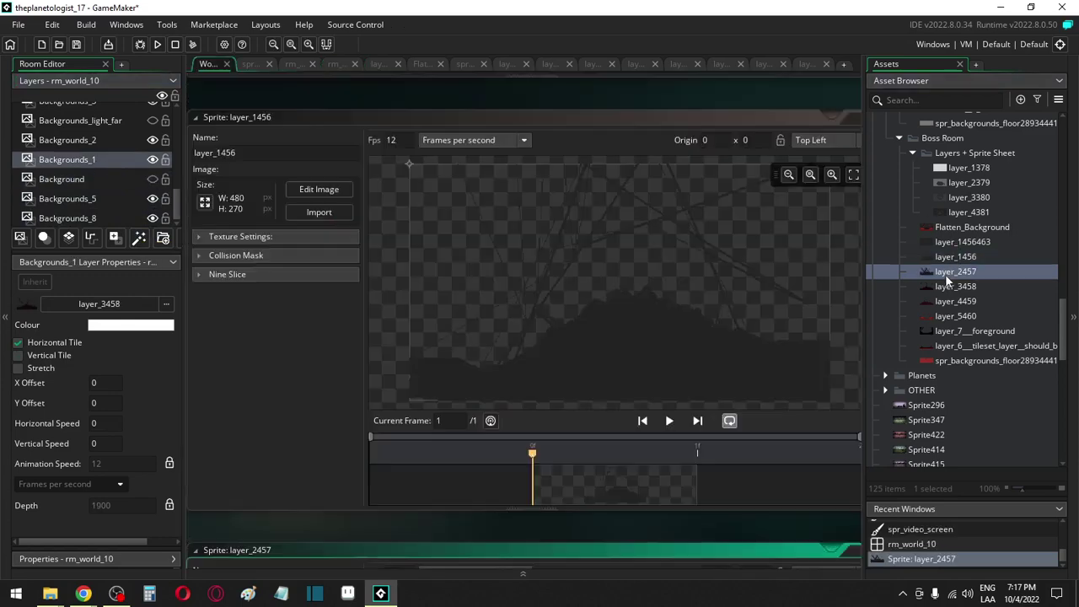
click(945, 258)
double_click(945, 258)
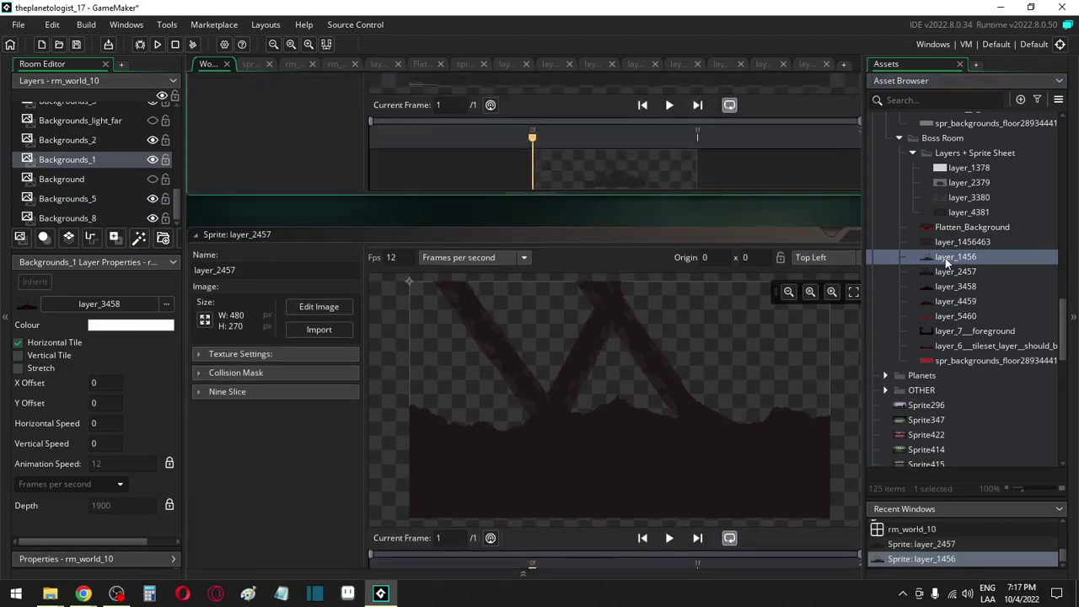
double_click(942, 241)
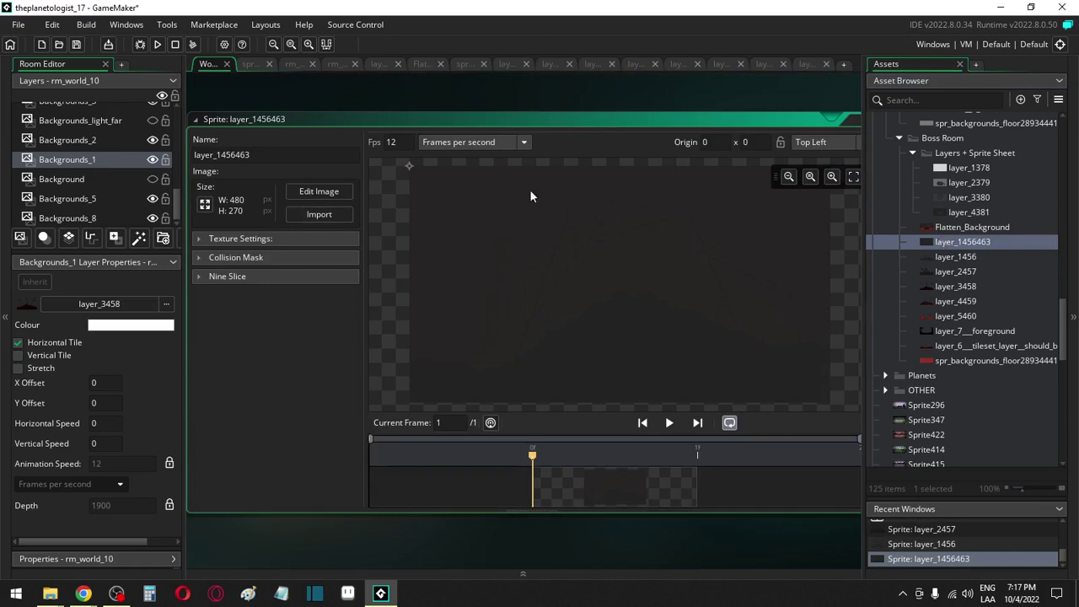
Open layer_1456463's image and cover its whole canvas with a filled rectangle in a darker shade of its sampled grey
click(339, 193)
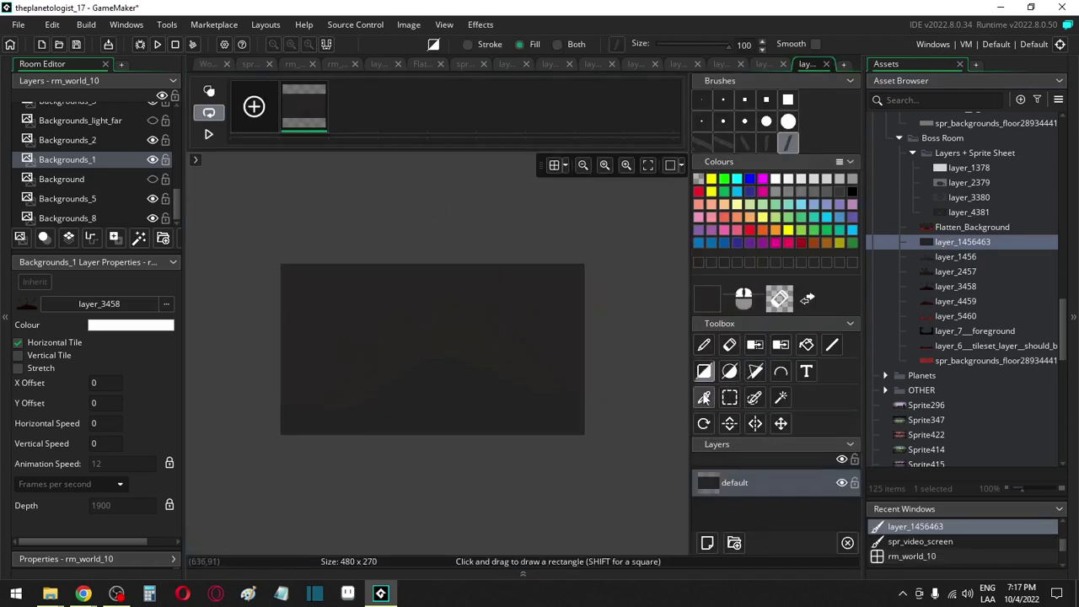
drag(567, 426, 552, 443)
key(i)
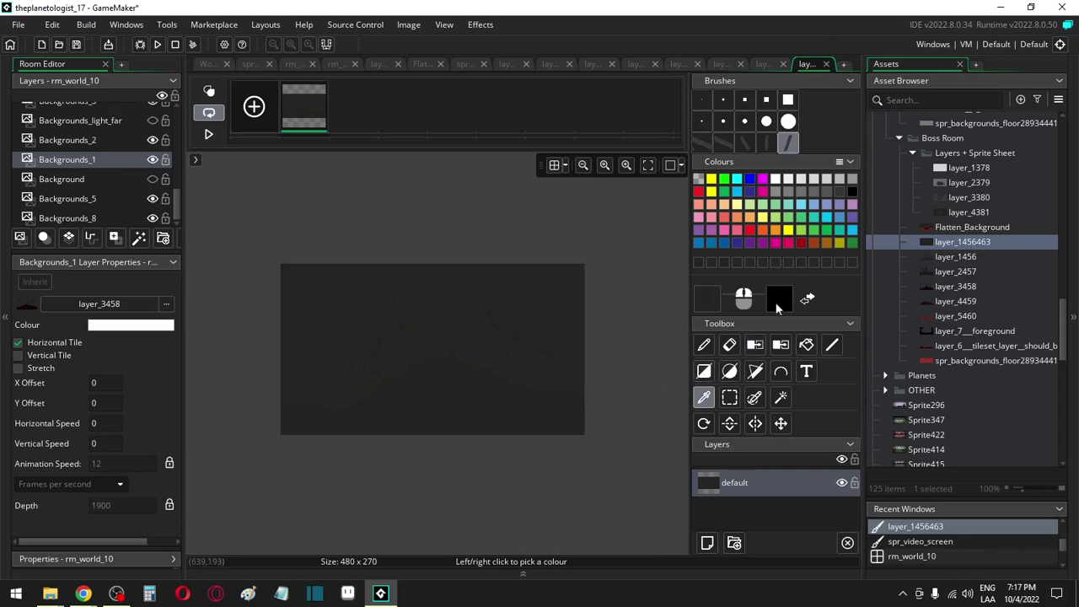
double_click(708, 309)
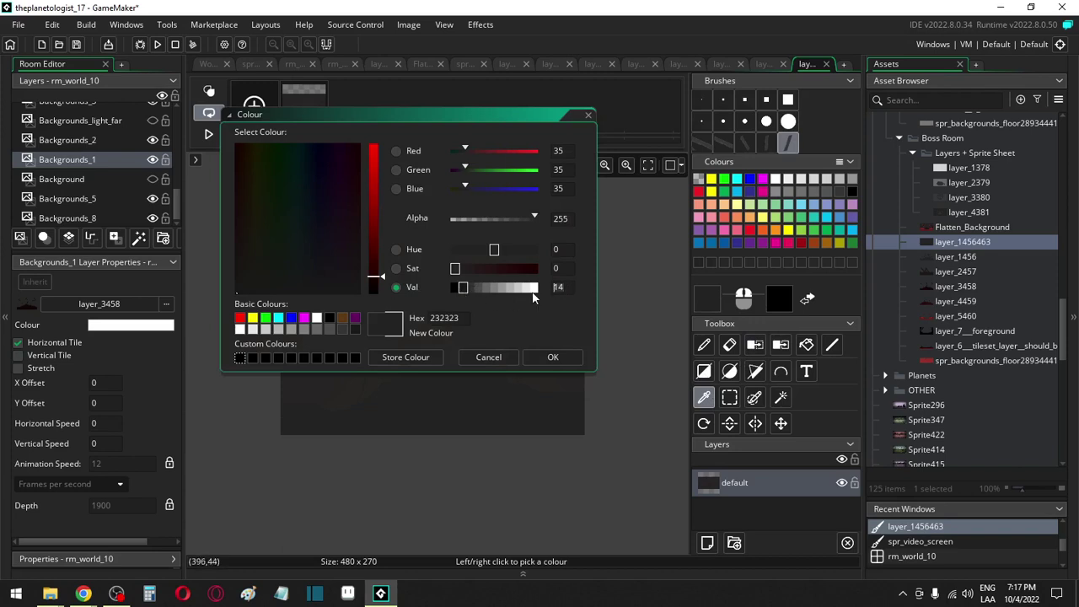
click(552, 357)
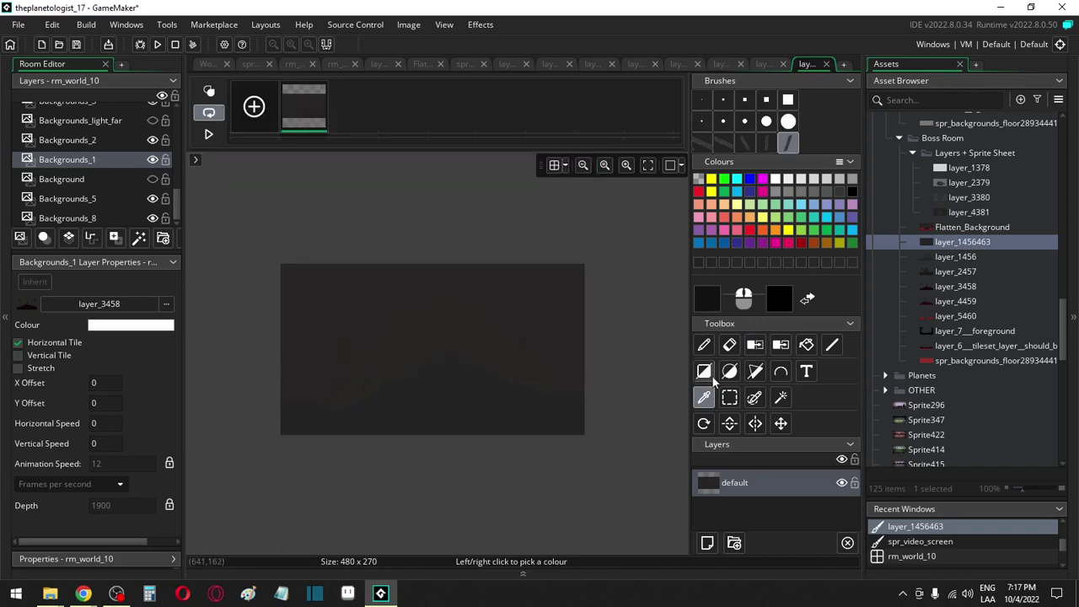
click(703, 371)
mouse_move(282, 265)
mouse_down()
mouse_move(301, 292)
mouse_move(590, 464)
mouse_up()
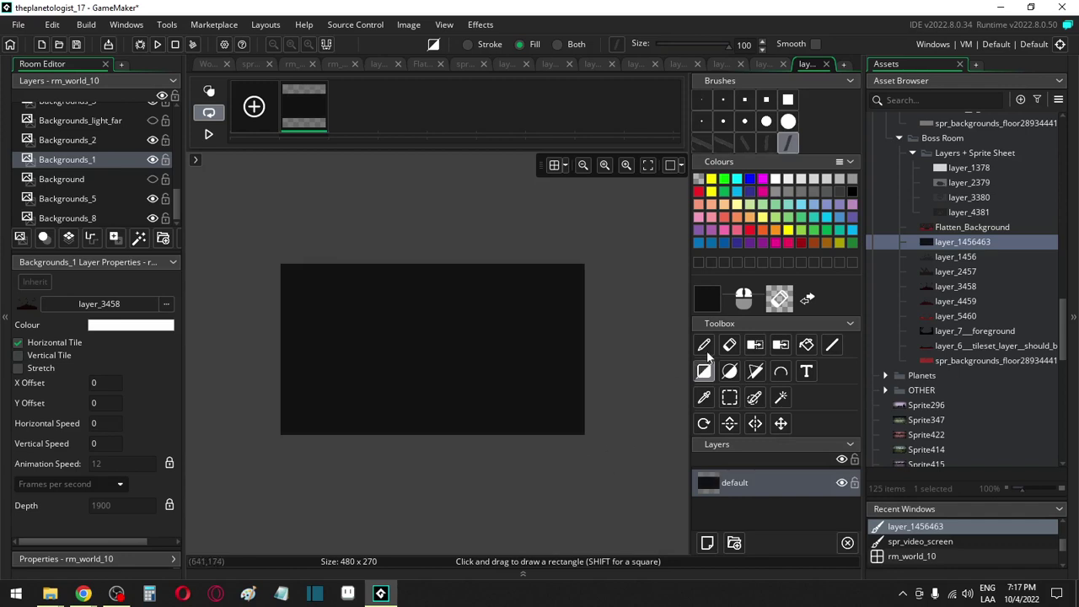
click(701, 100)
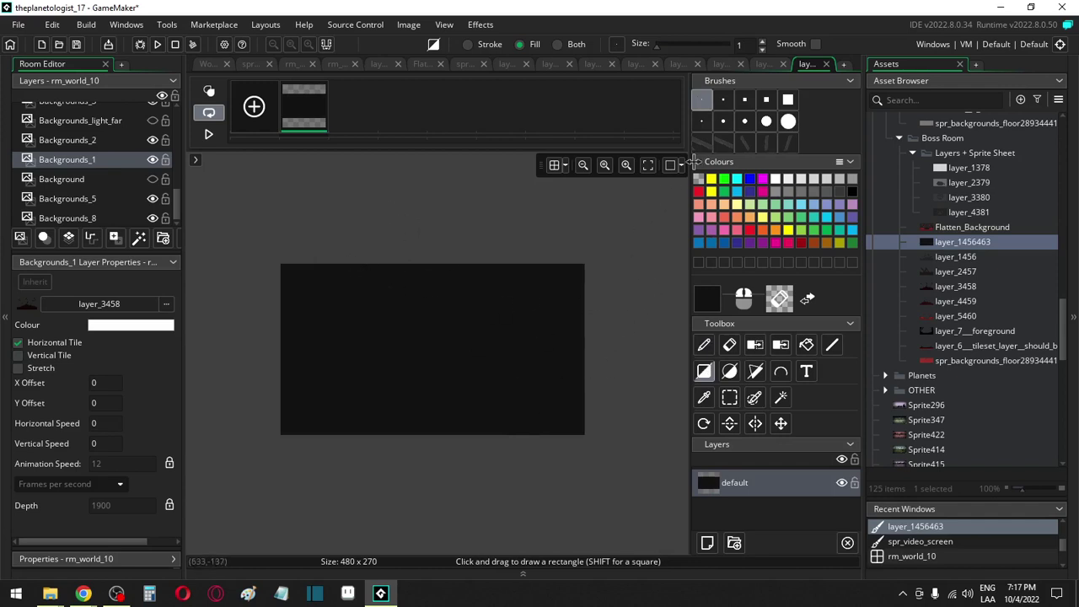
click(722, 121)
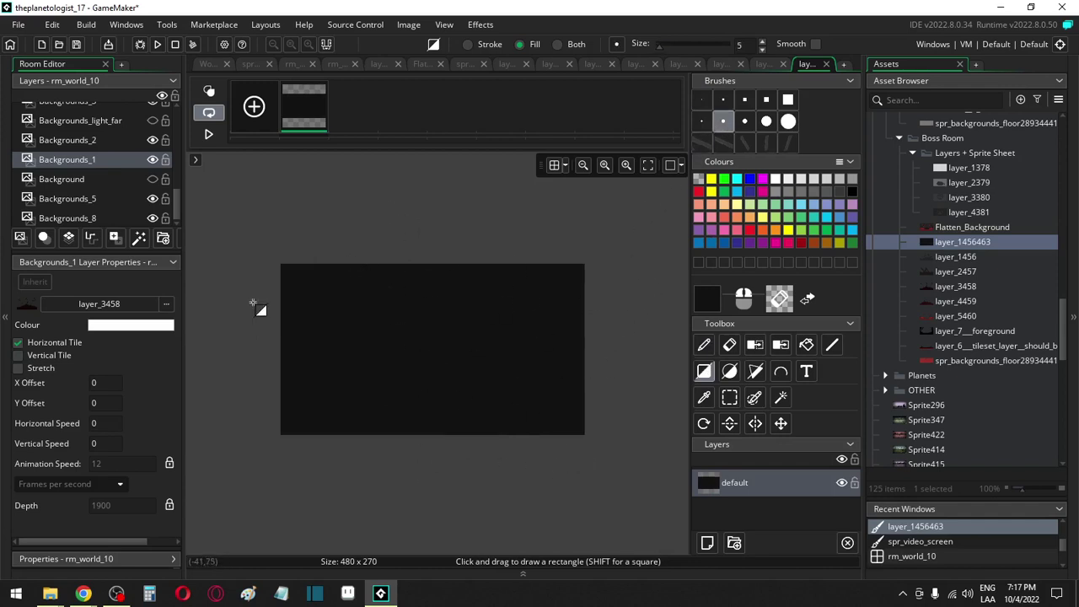
Show the Background layer in the room and capture a rectangular piece of layer_3458's dark red mound as a custom brush
click(95, 181)
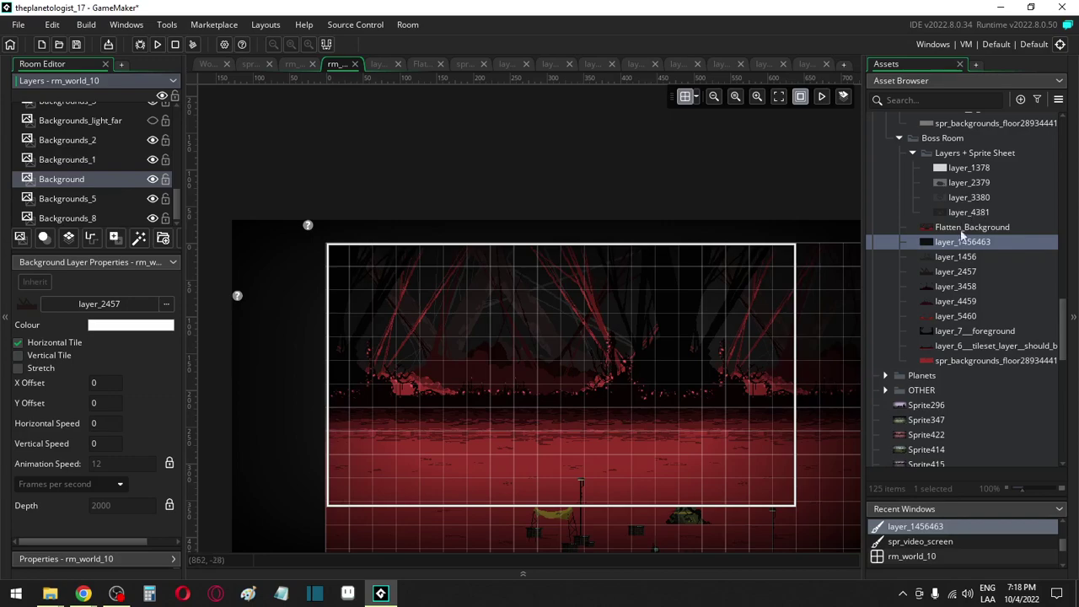
double_click(955, 286)
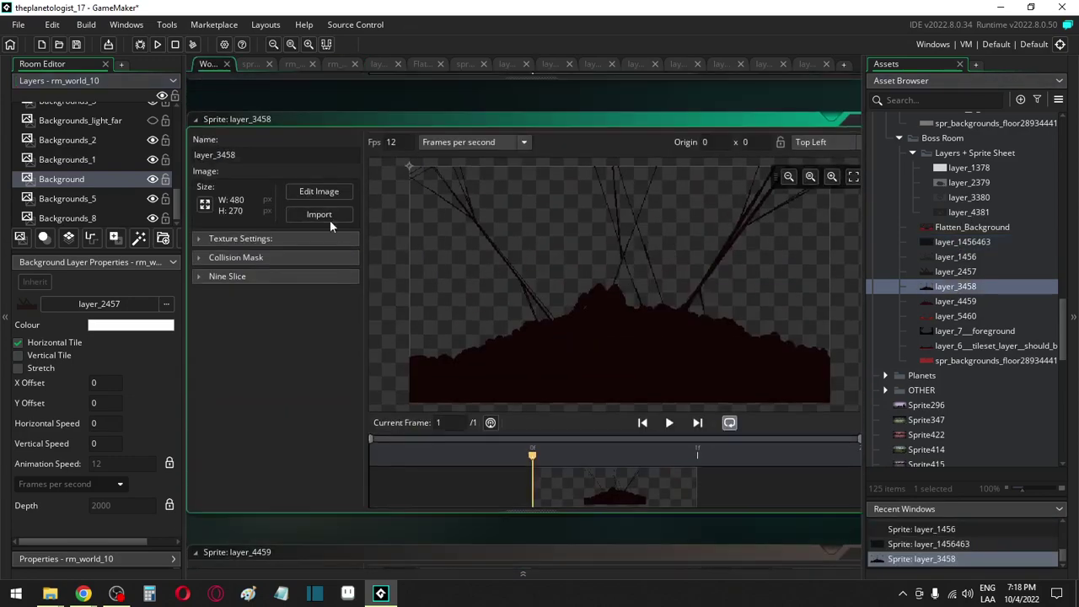
click(329, 193)
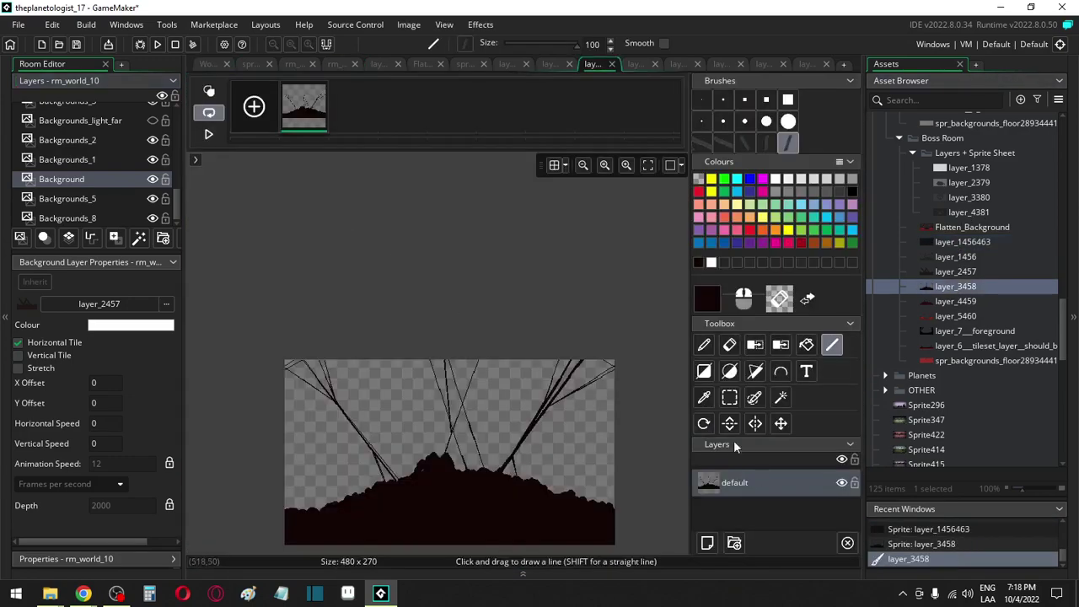
click(729, 397)
drag(431, 499, 468, 520)
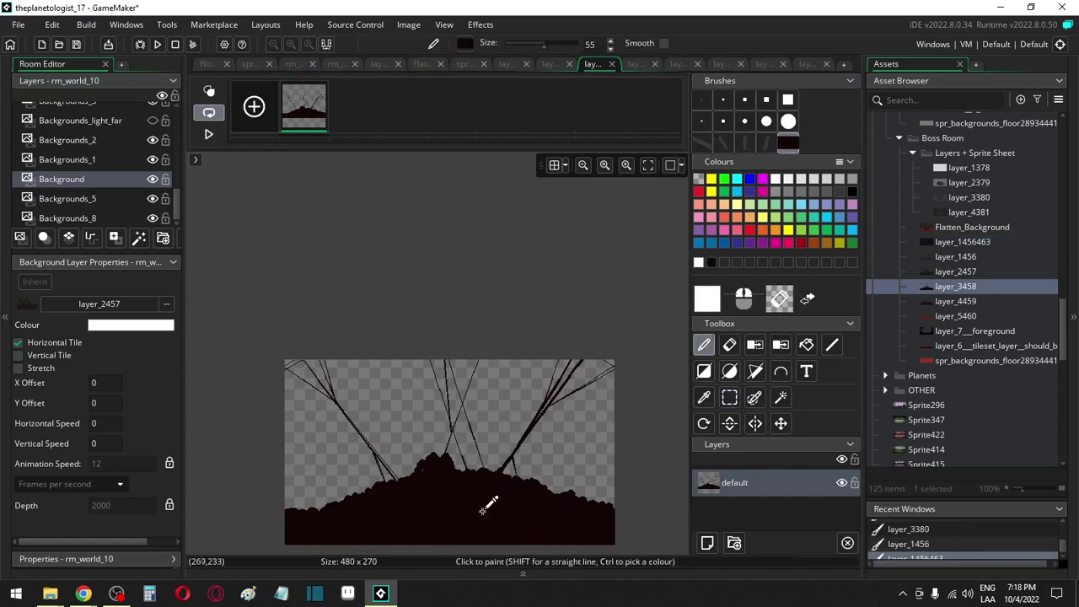
In layer_2457's image, sample the dark red from the brush preview and lower the colour's Val to 3
click(634, 66)
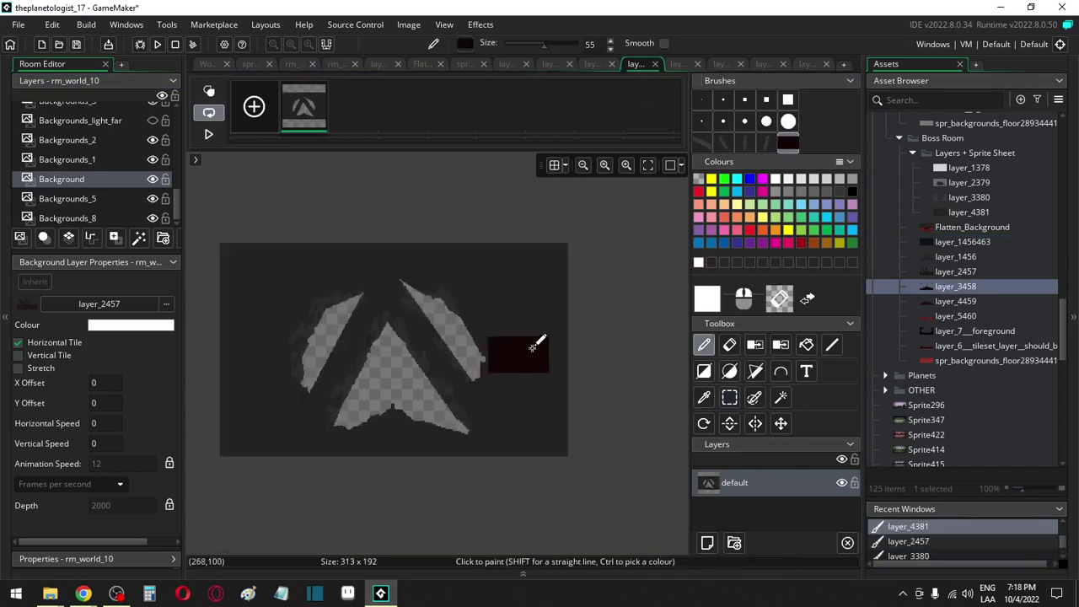
click(679, 66)
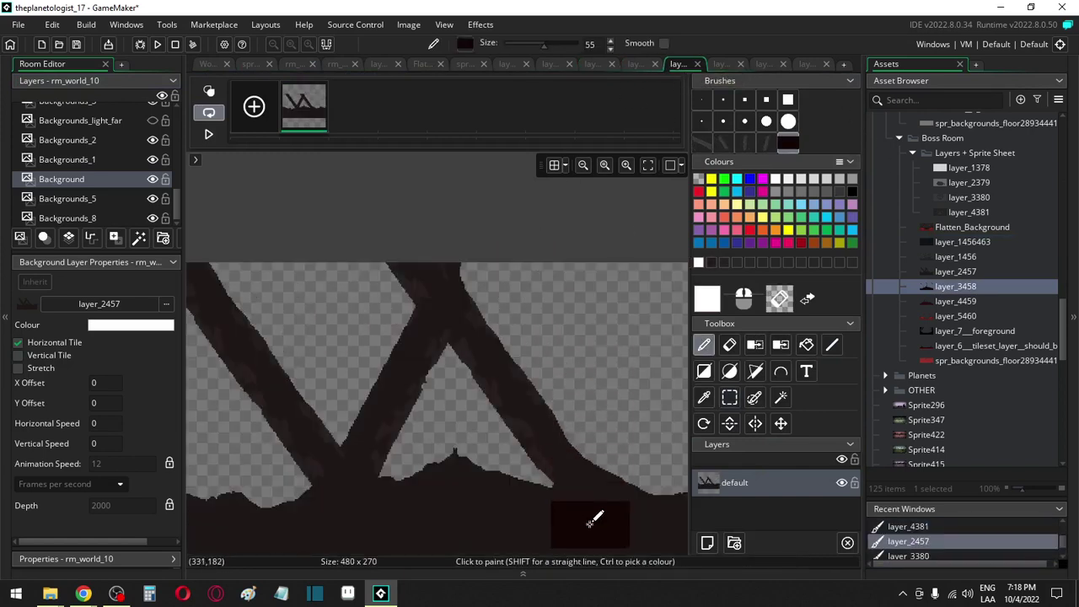
scroll(605, 529, up, 2)
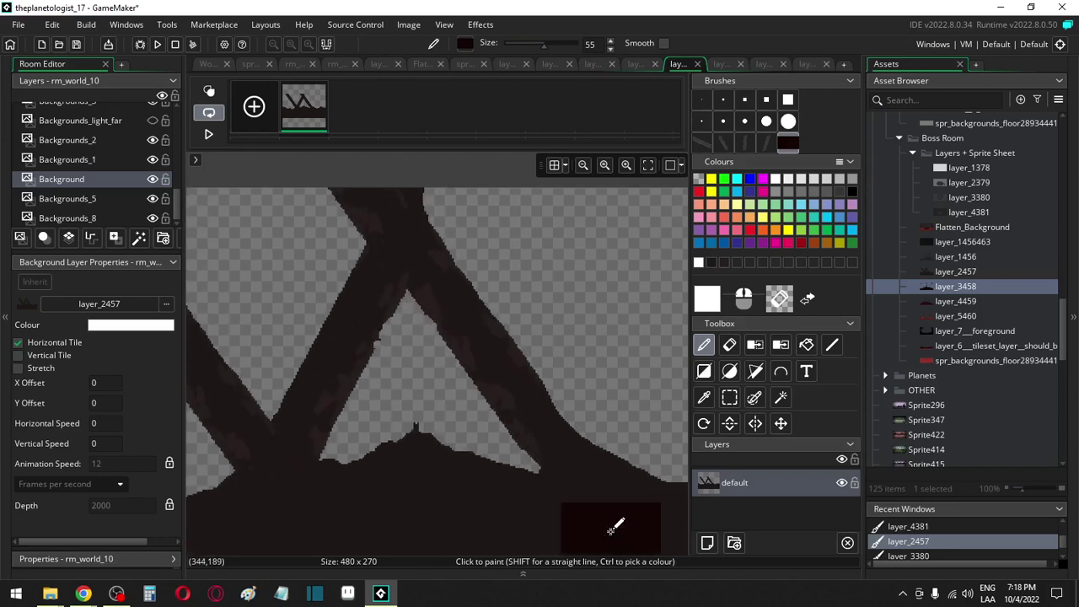
ctrl+right_click(583, 481)
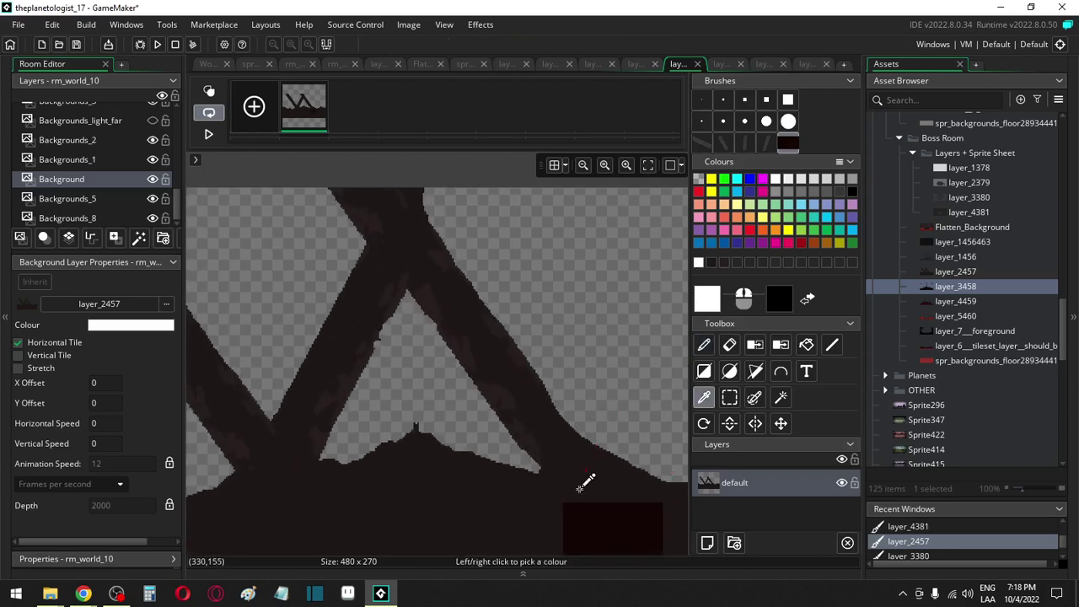
ctrl+click(645, 463)
double_click(706, 300)
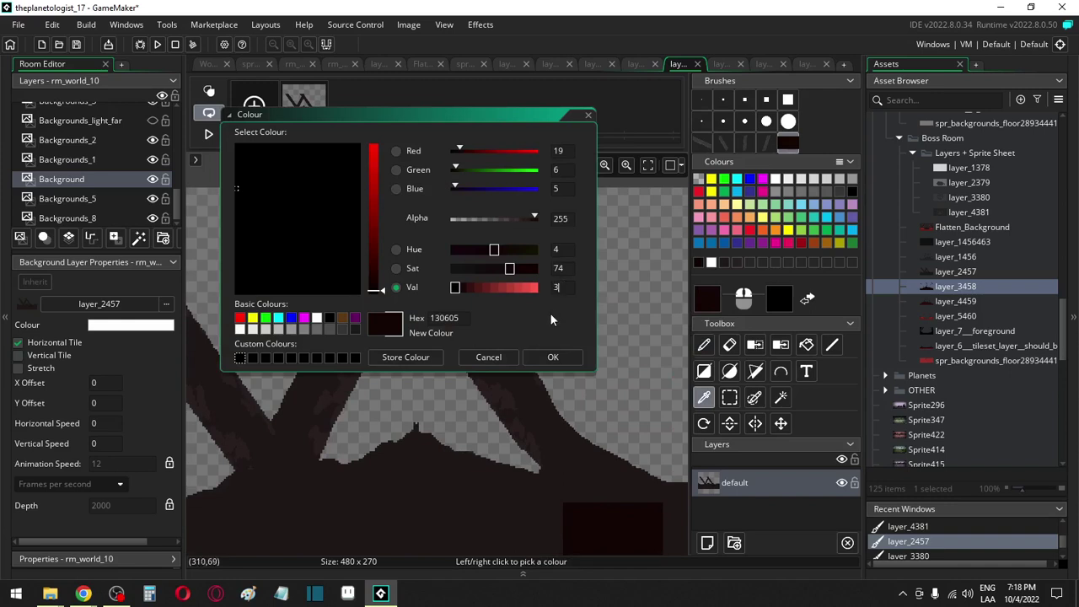
click(553, 358)
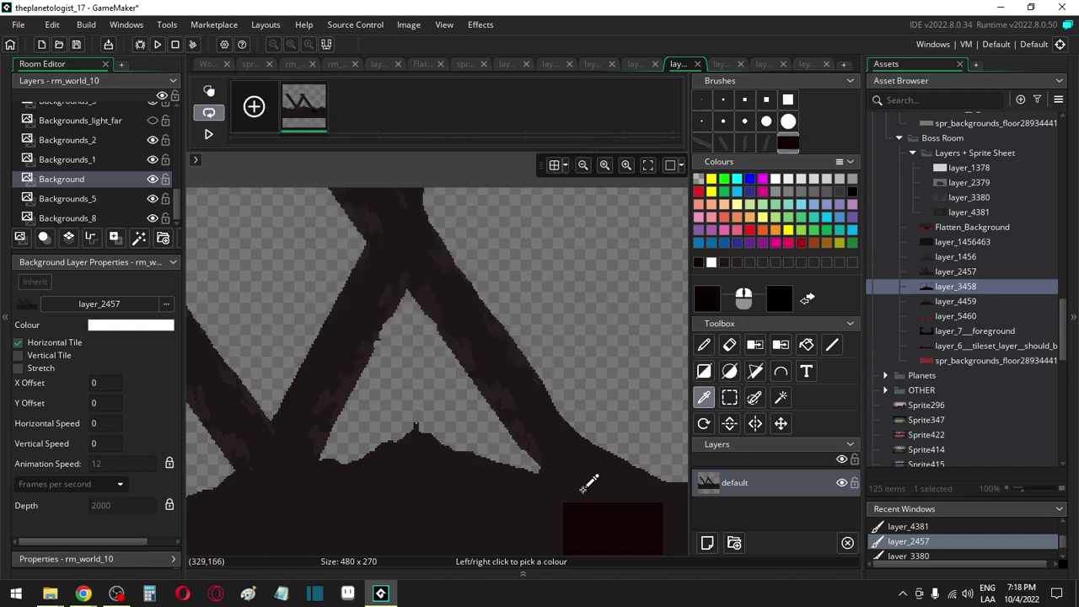
Replace layer_2457's main silhouette colour with the near-black red and its lighter trunk patches with the sampled dark red
key(f)
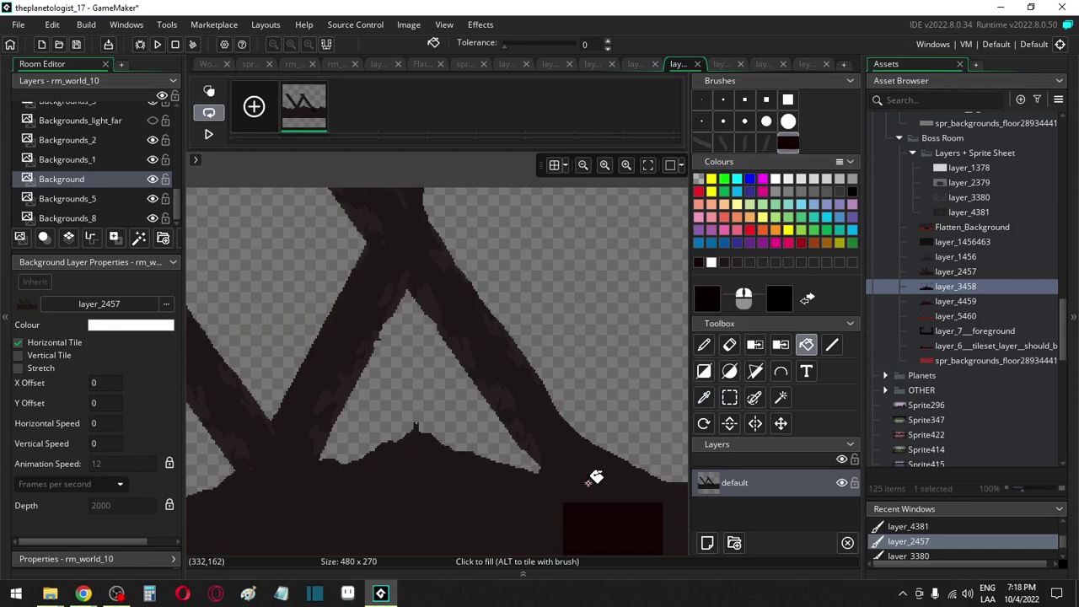
key(shift+f)
click(589, 485)
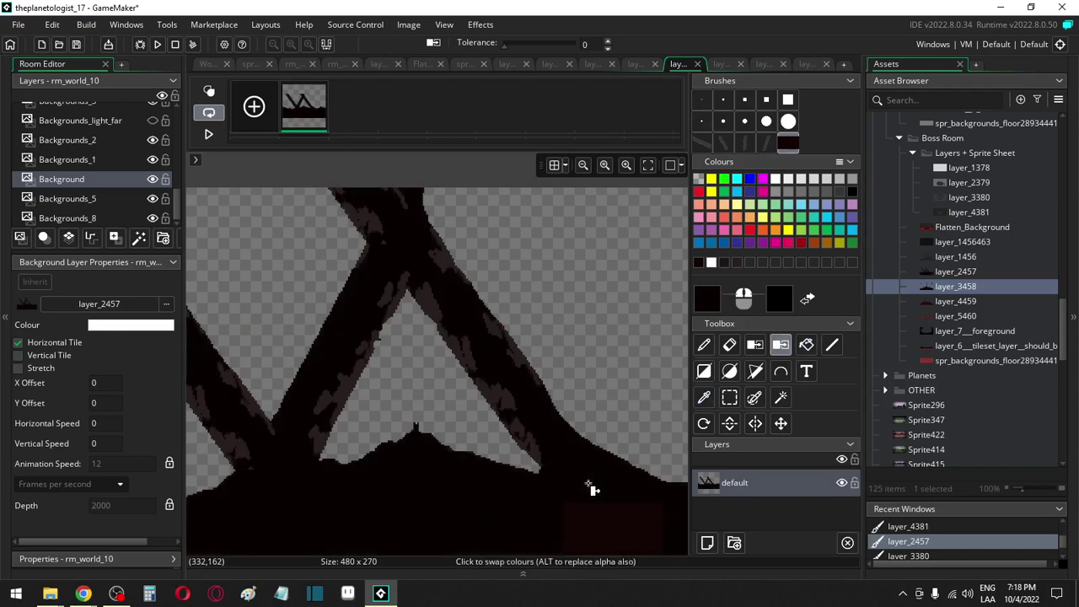
alt+click(590, 508)
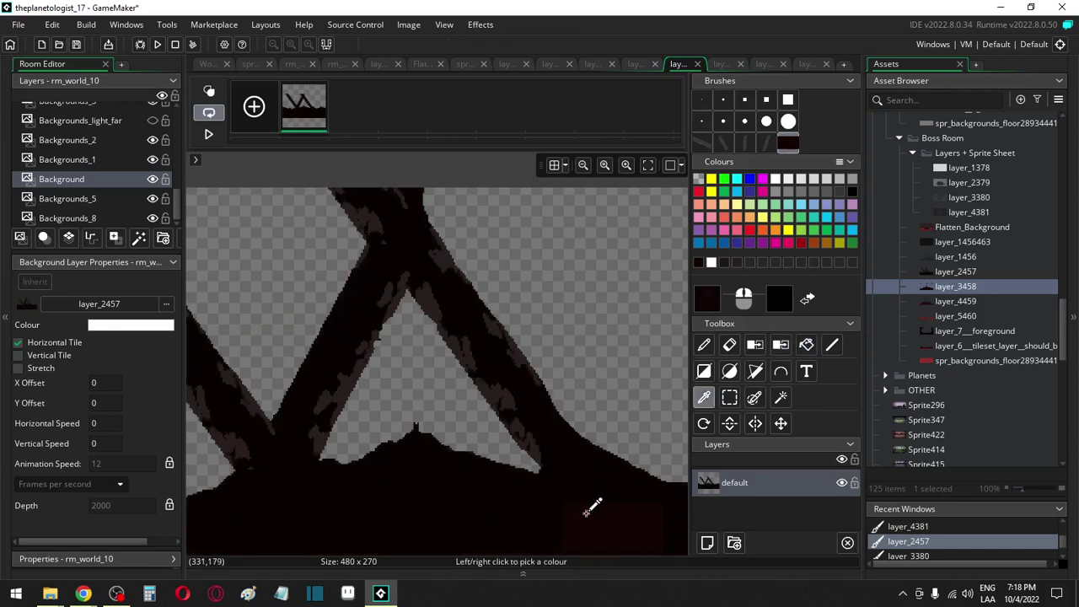
click(487, 396)
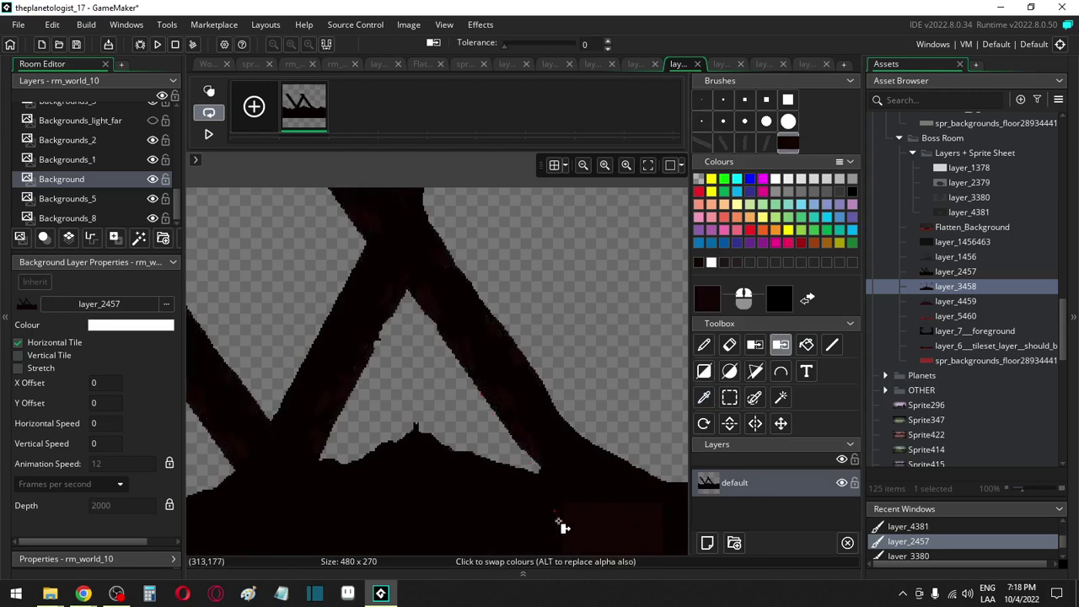
key(f)
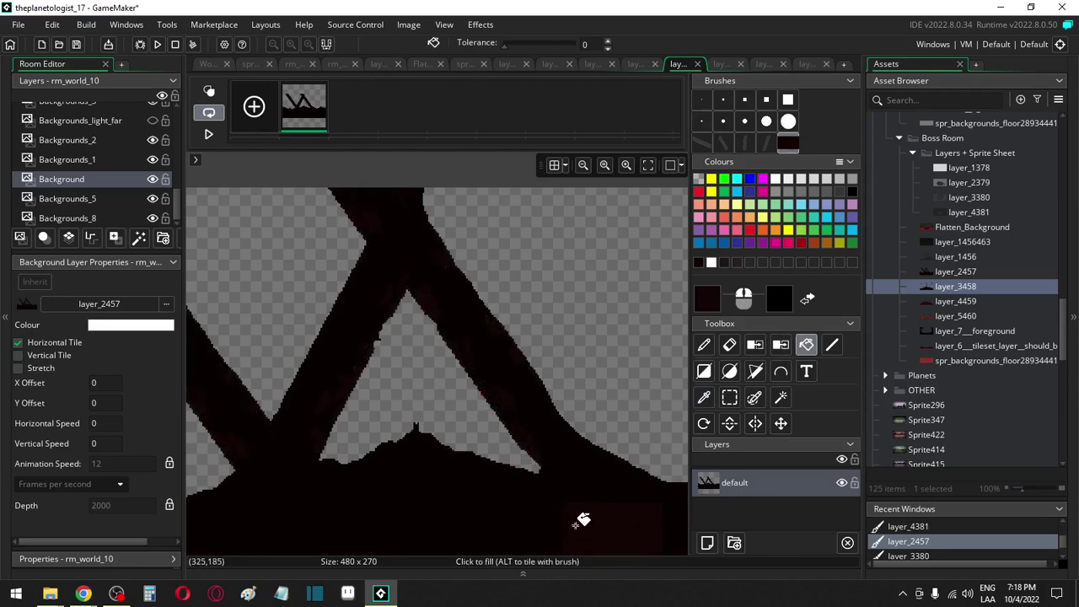
alt+click(577, 491)
scroll(534, 539, down, 2)
Check the recoloured layer_2457 in the rm_world_10 room and open layer_1456's image for editing
click(291, 64)
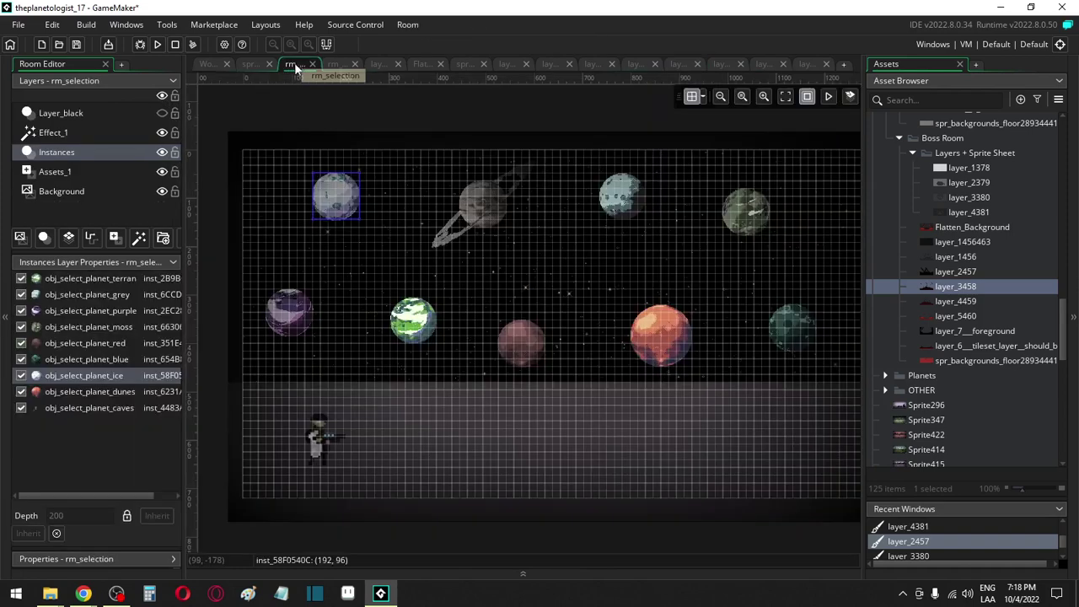
click(335, 65)
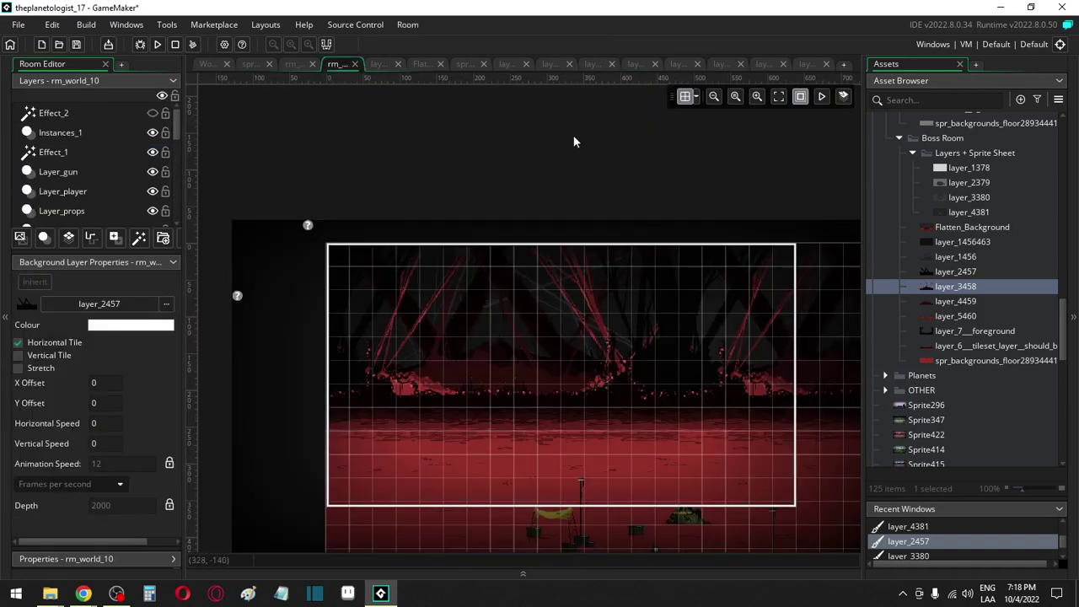
click(945, 268)
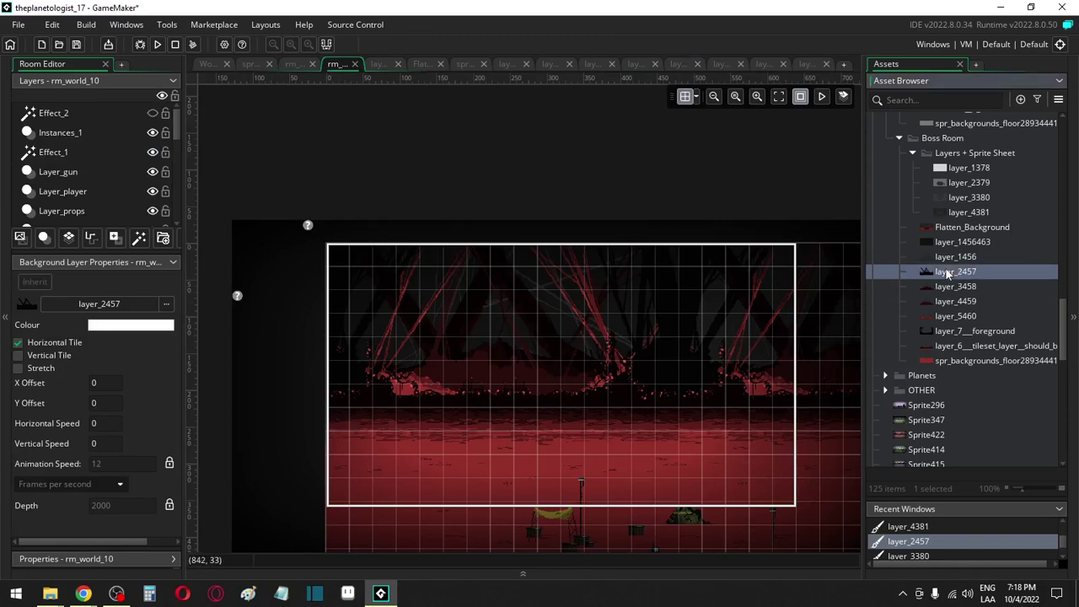
double_click(945, 258)
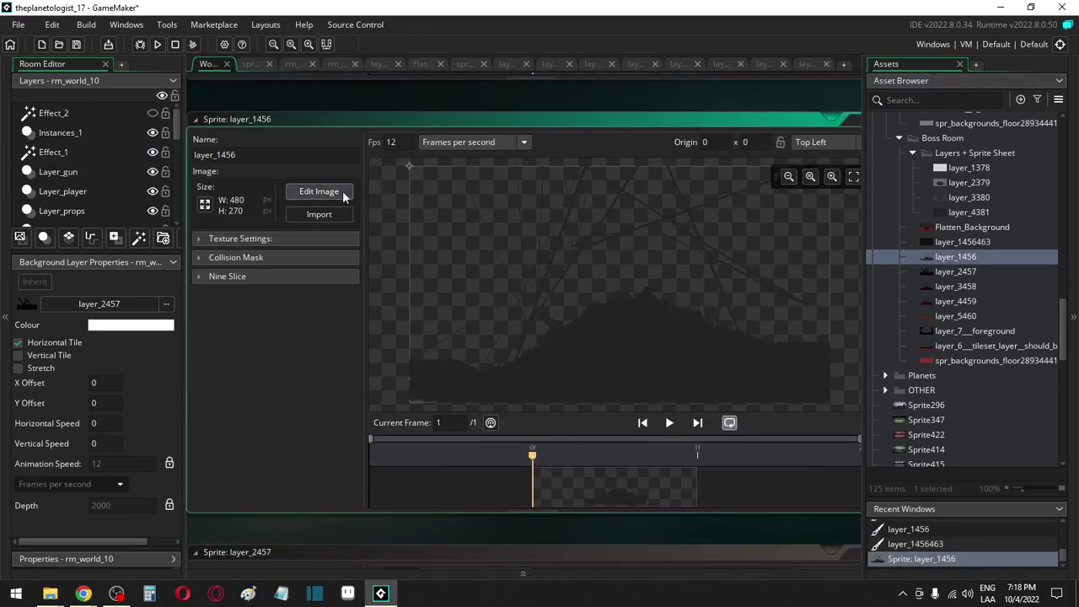
click(341, 193)
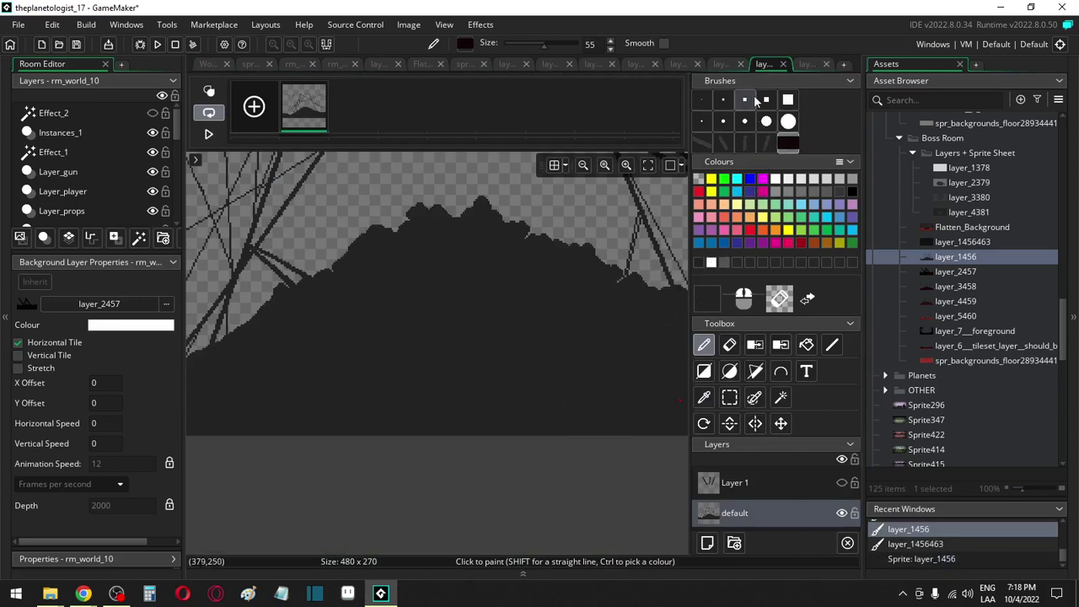
In layer_1456's image, sample the dark red from the custom brush preview and lower the colour's Val
click(775, 180)
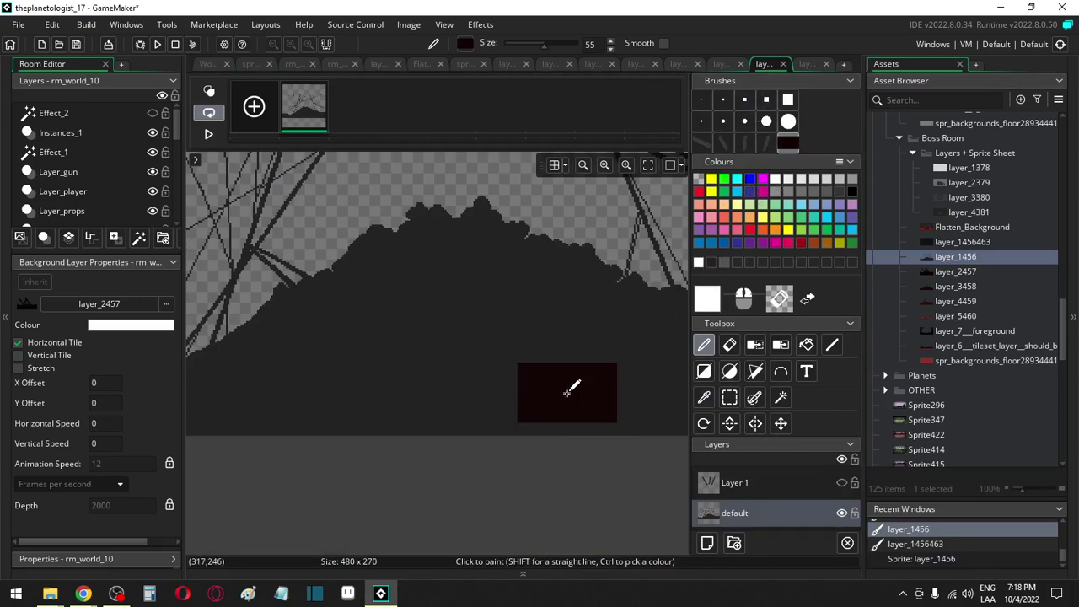
key(ctrl)
click(565, 418)
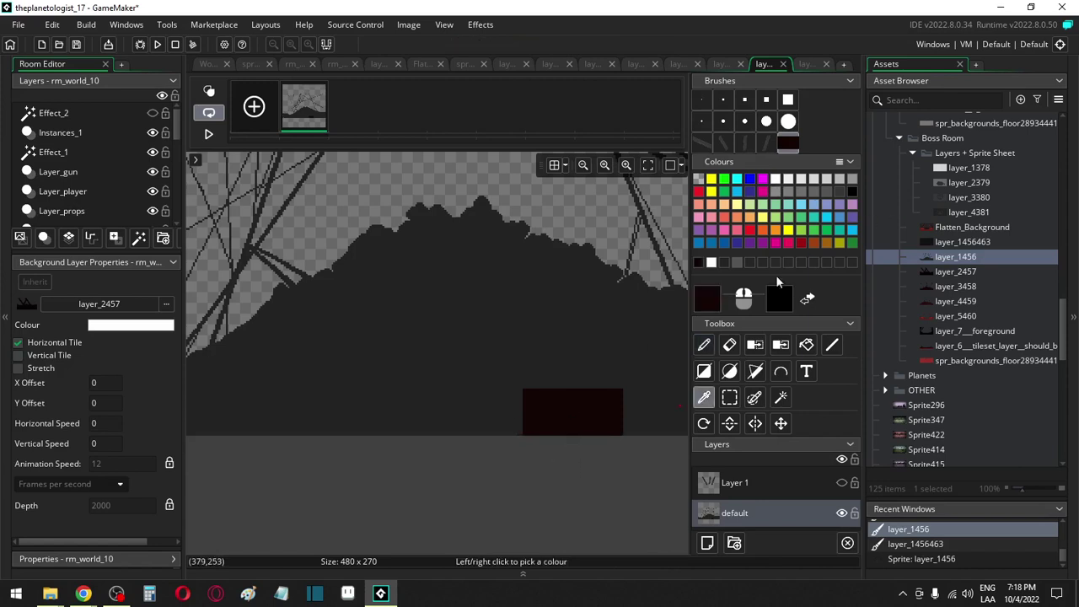
click(706, 300)
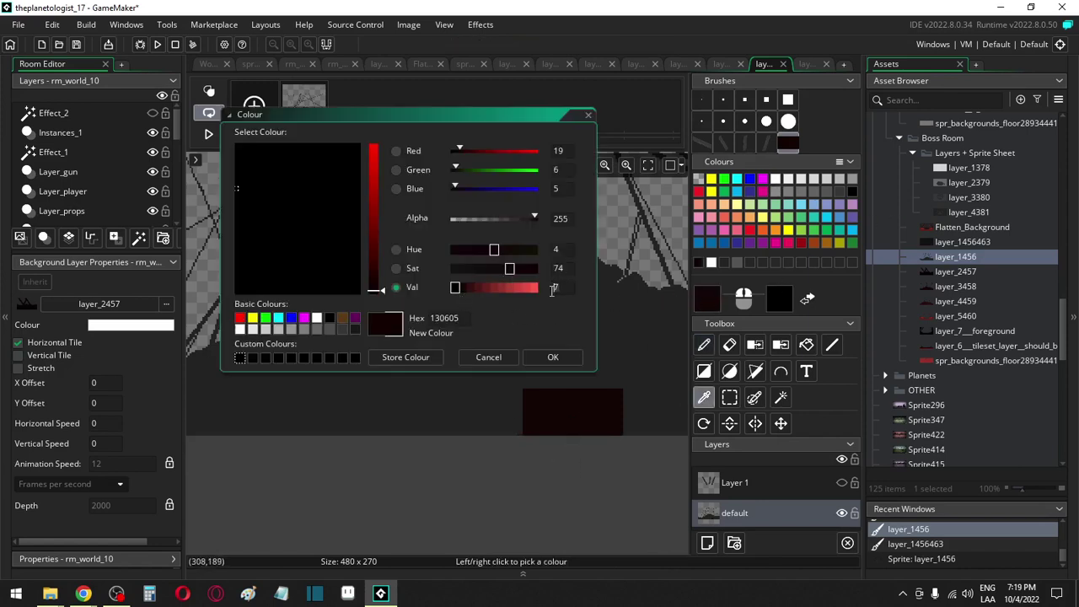
click(552, 356)
Replace the grey of layer_1456's hill and branches with the near-black red
key(shift+f)
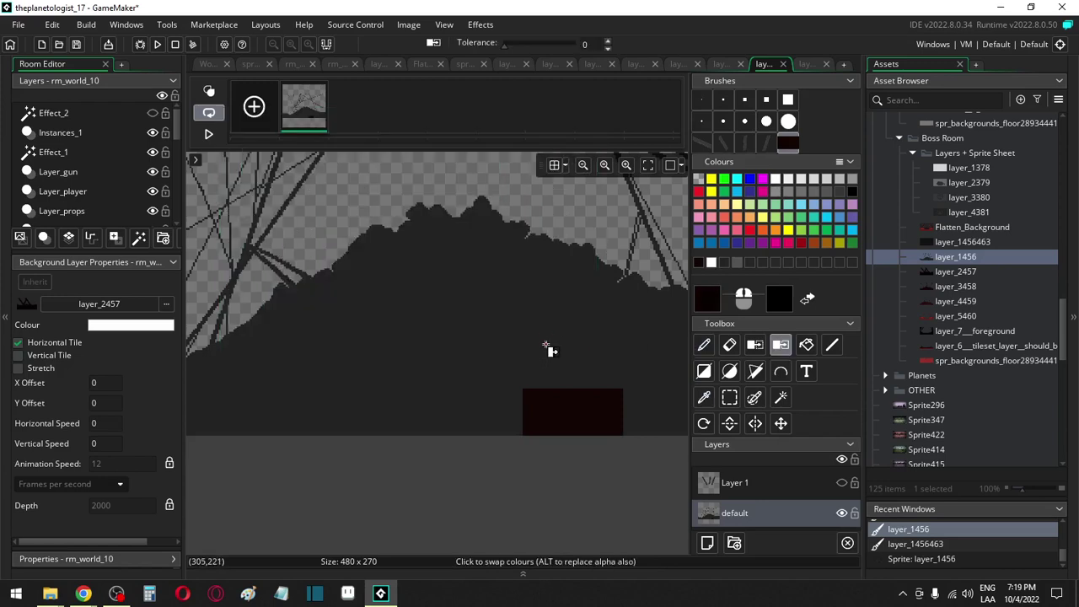
click(550, 336)
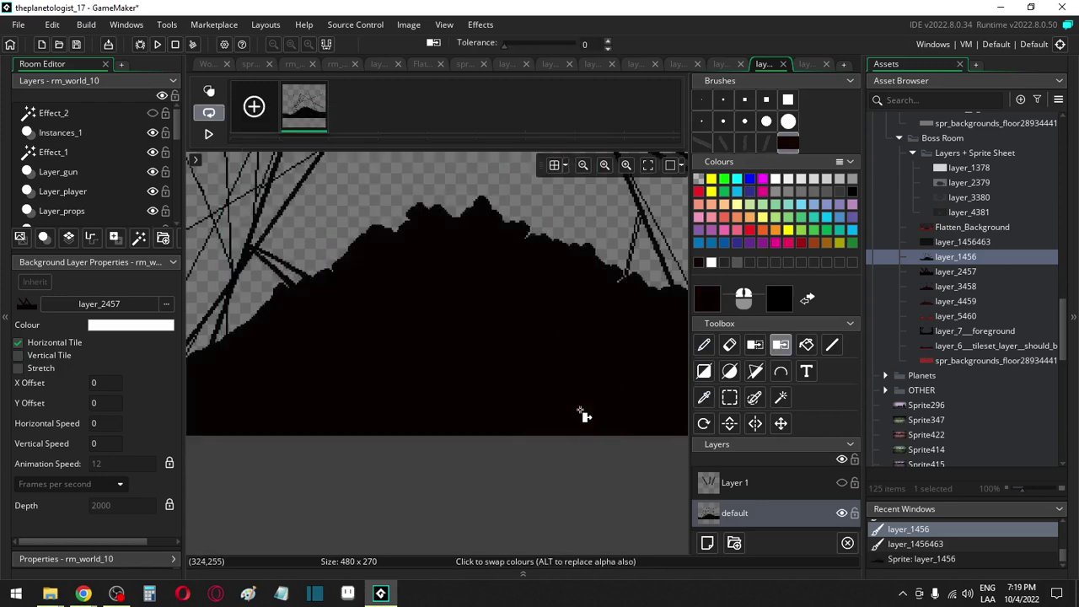
middle_drag(579, 345, 549, 434)
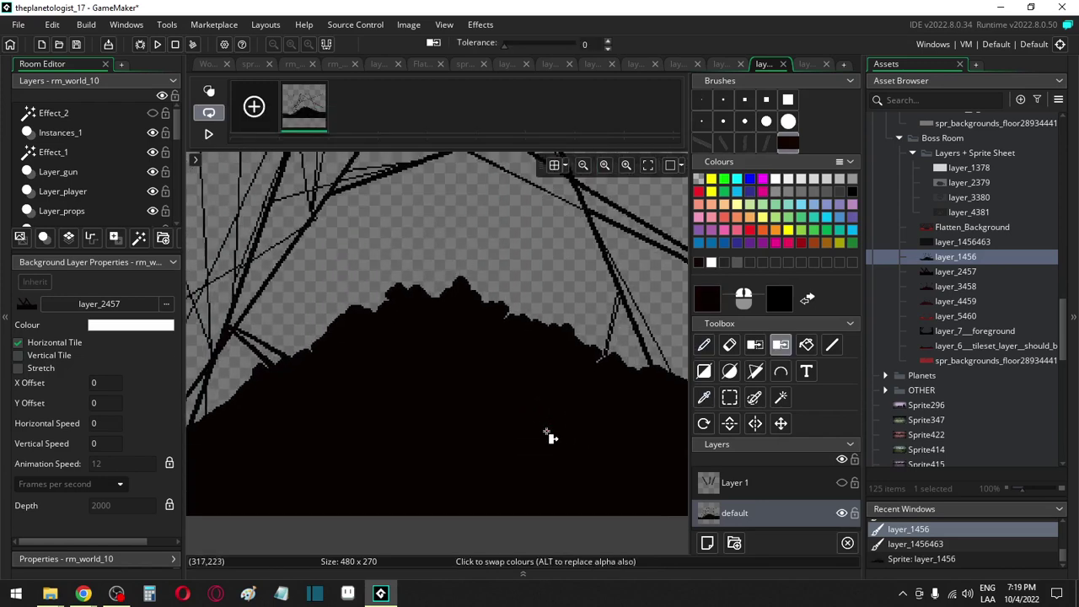
Open layer_1456463's image for editing and sample the dark red from the custom brush preview as the drawing colour
double_click(938, 242)
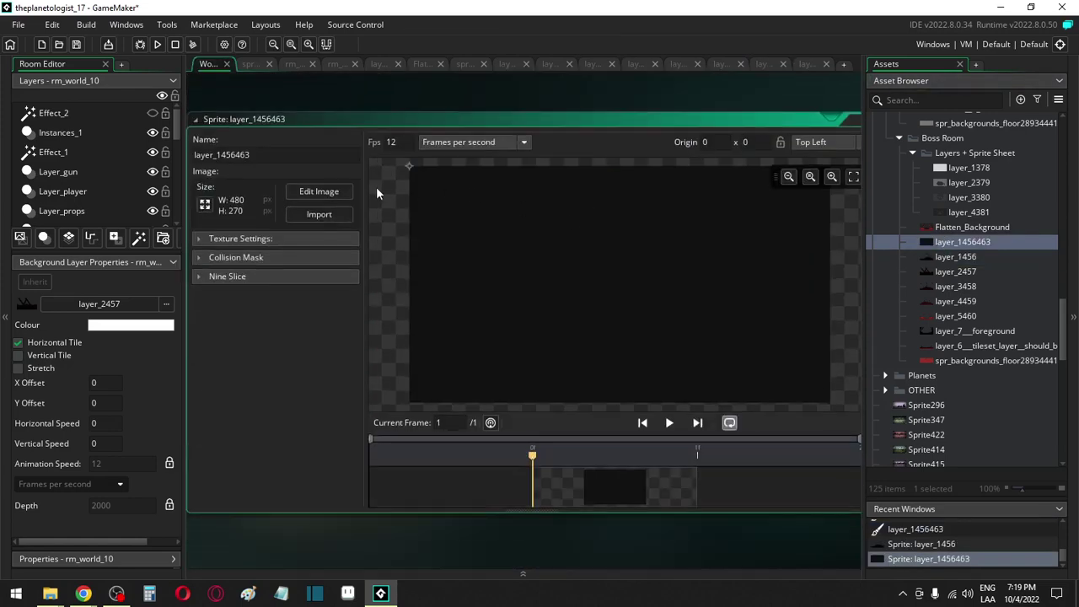
click(337, 191)
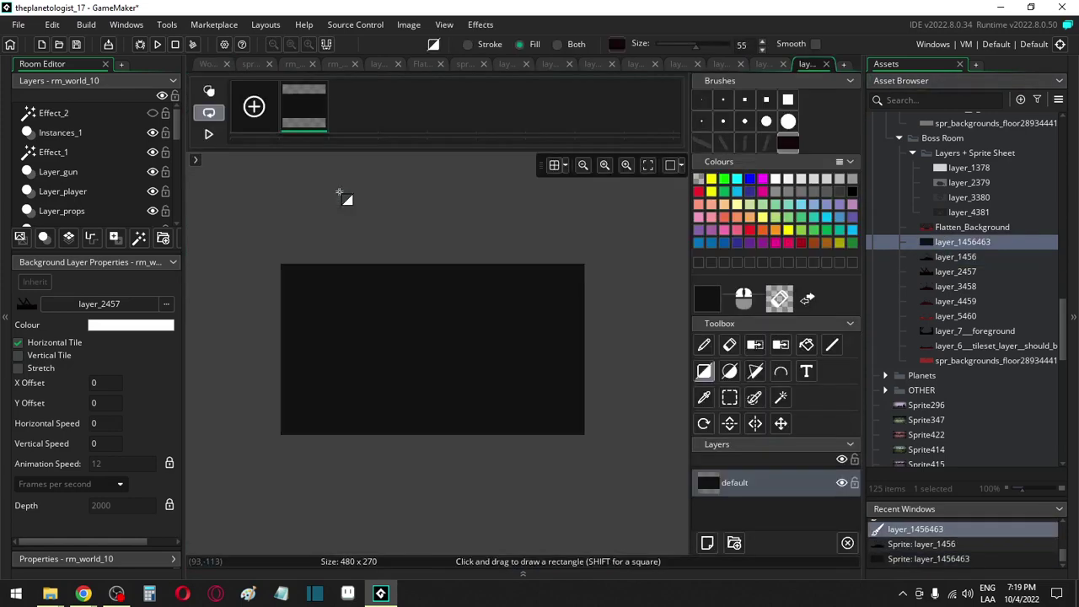
click(708, 298)
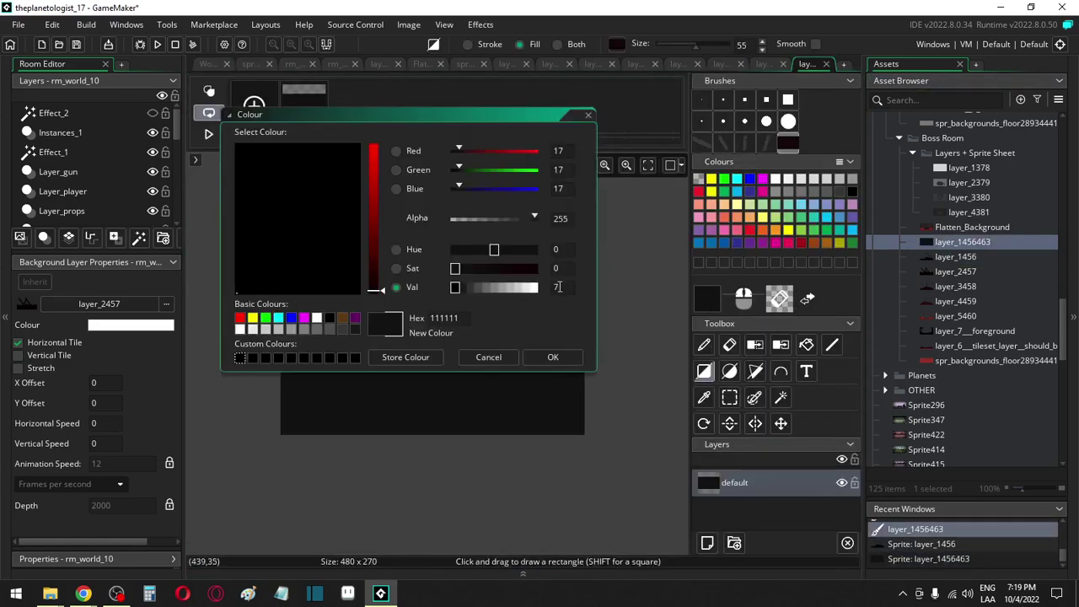
click(575, 361)
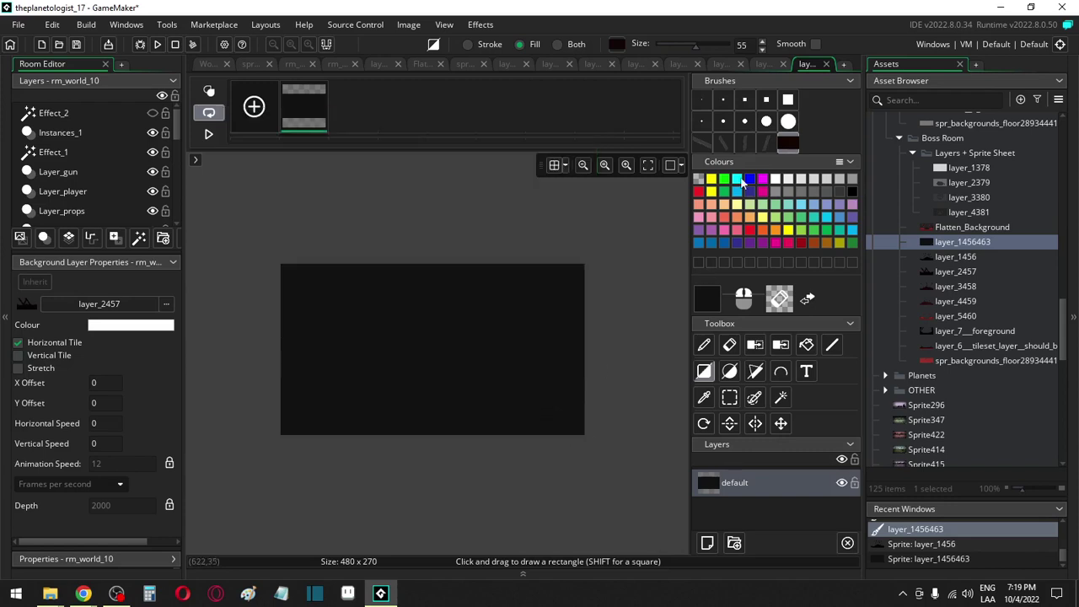
click(777, 178)
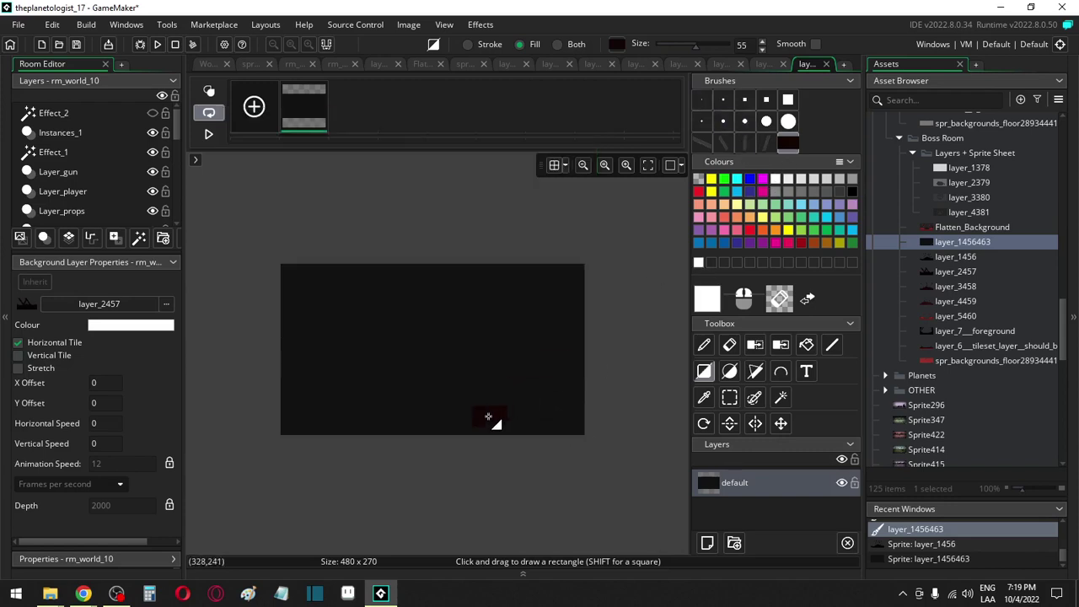
key(d)
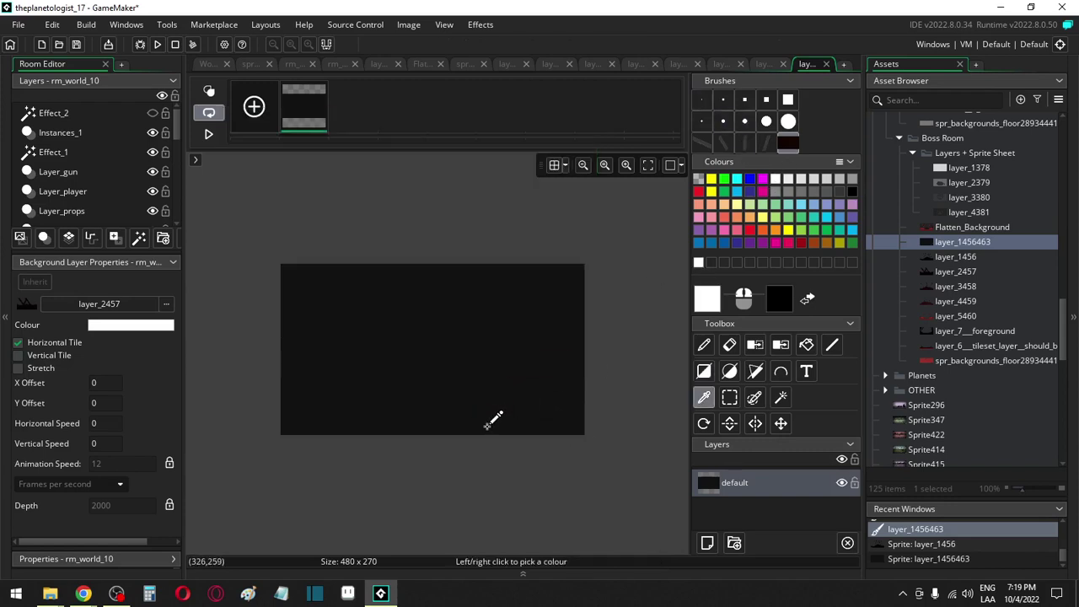
key(i)
right_click(531, 400)
click(531, 399)
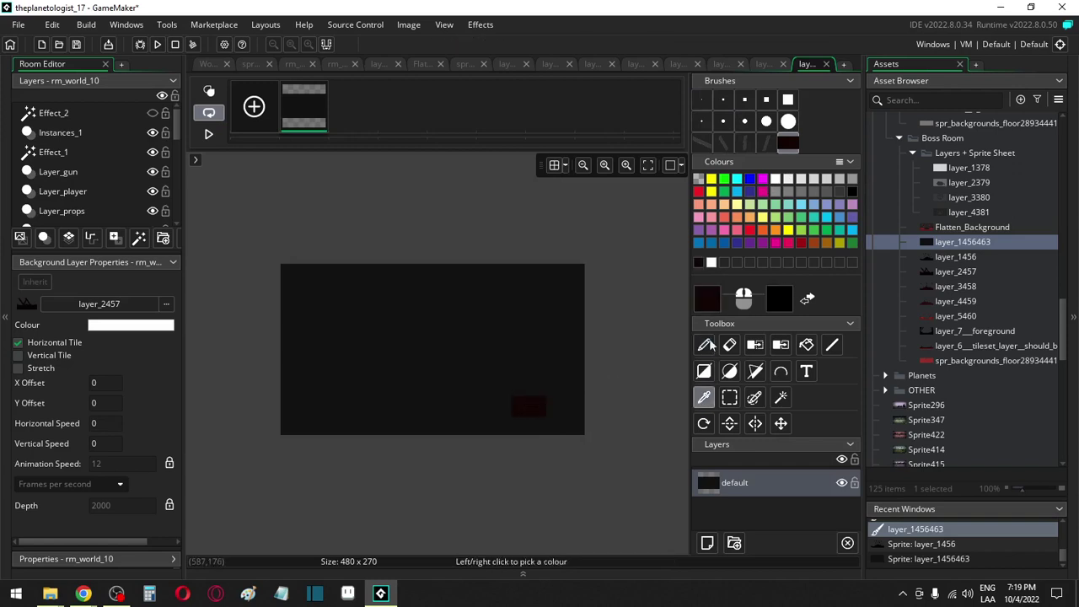
Lower the sampled red's Val and fill layer_1456463's whole canvas with the resulting near-black red
click(708, 299)
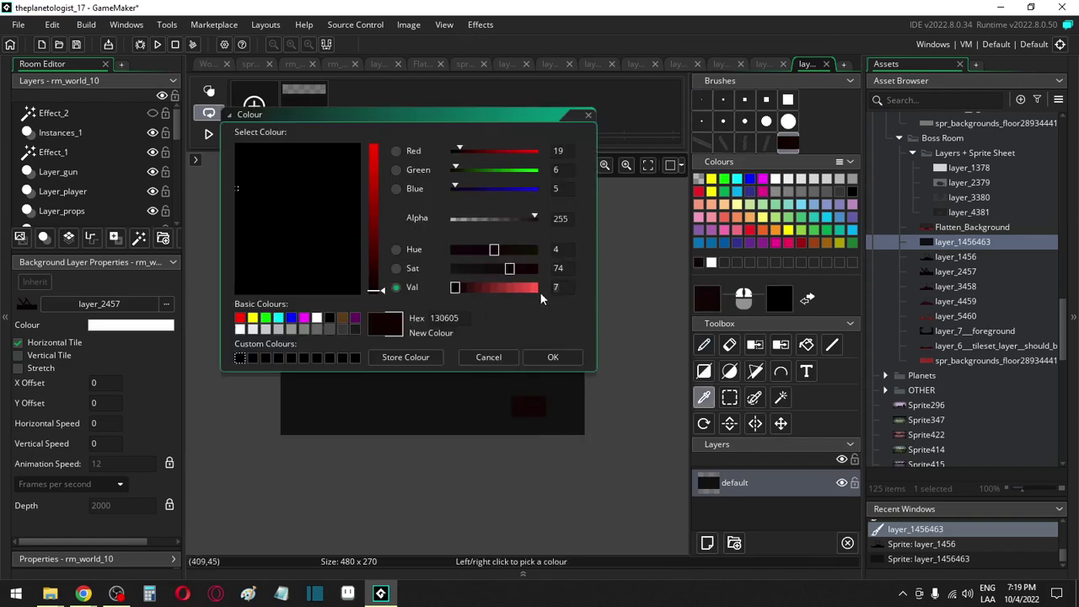
click(552, 356)
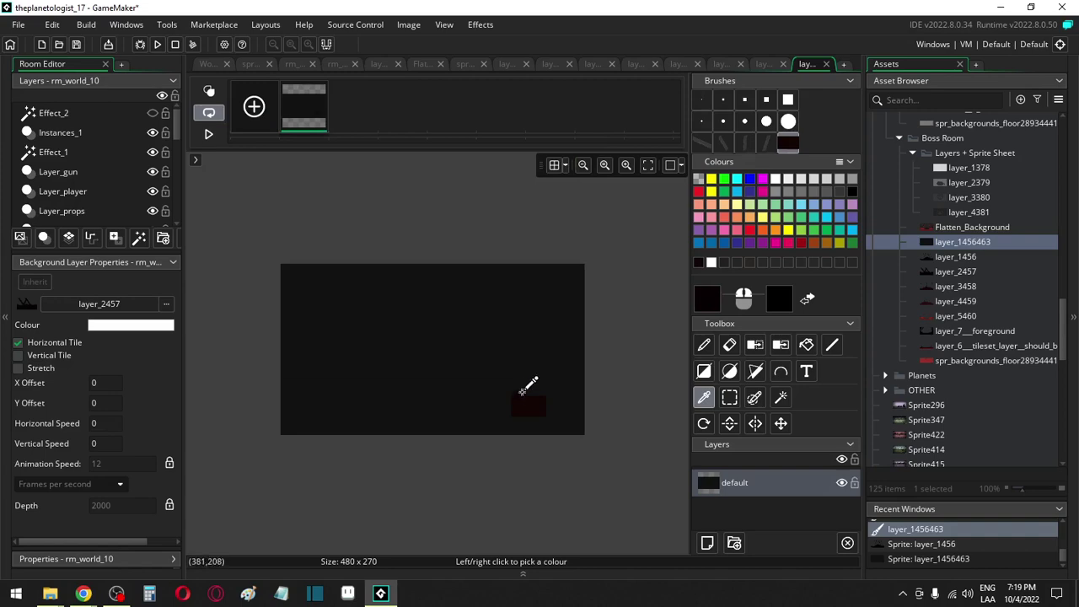
key(f)
click(527, 376)
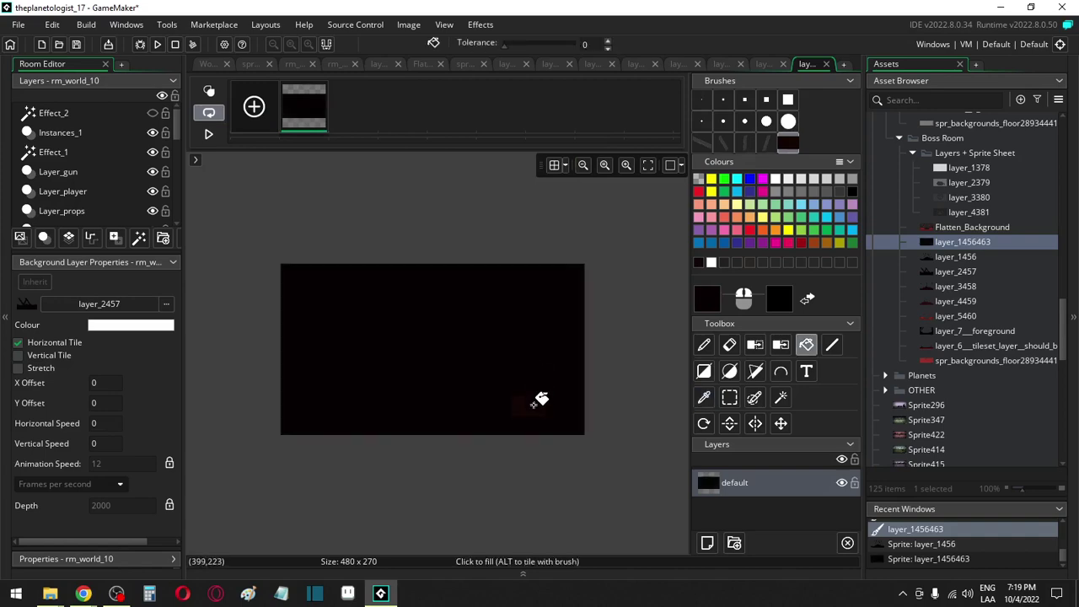
scroll(543, 347, down, 1)
Reopen layer_1456's image, sample its near-black silhouette red and try readjusting the colour's Val for a replacement
double_click(942, 257)
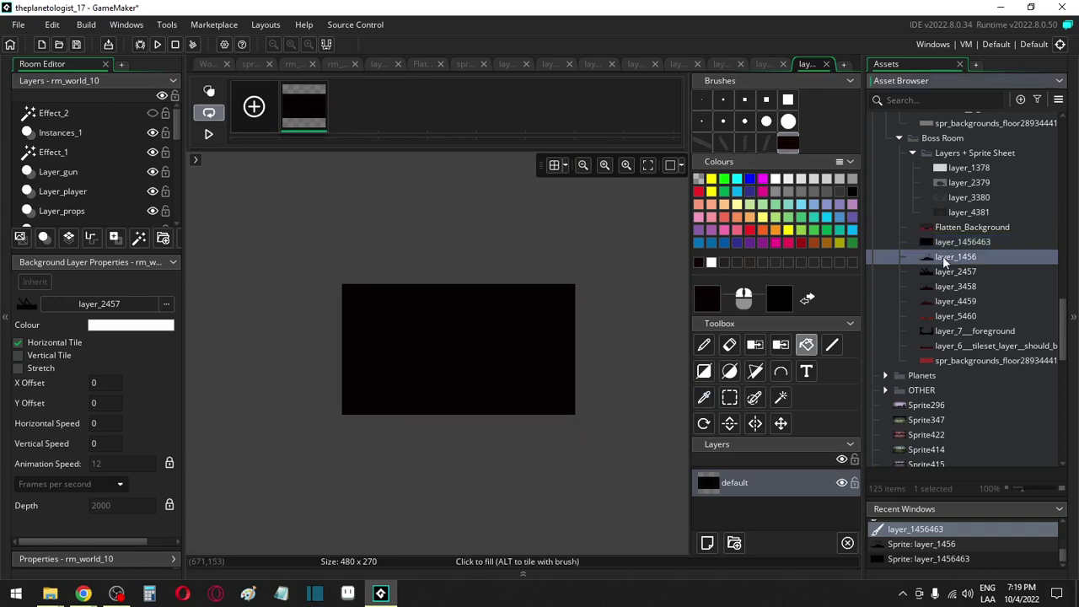
click(321, 193)
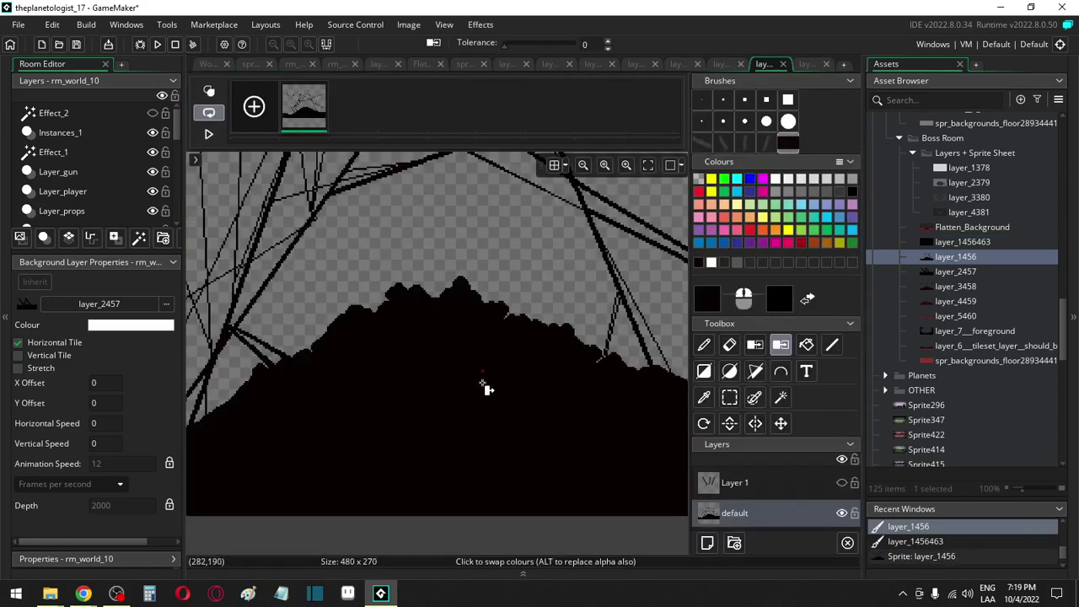
key(i)
click(706, 300)
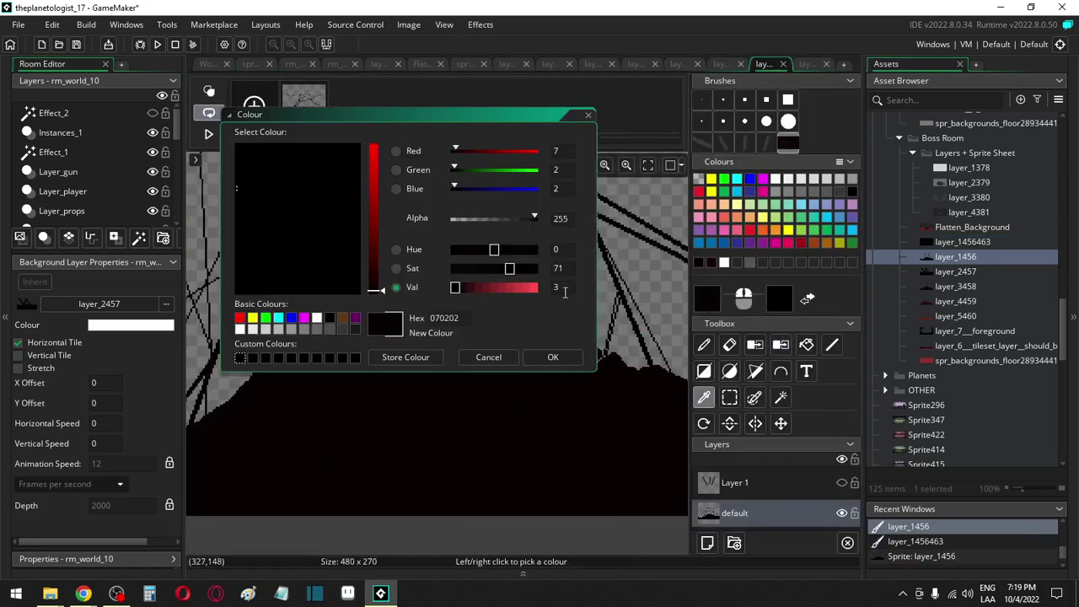
click(549, 358)
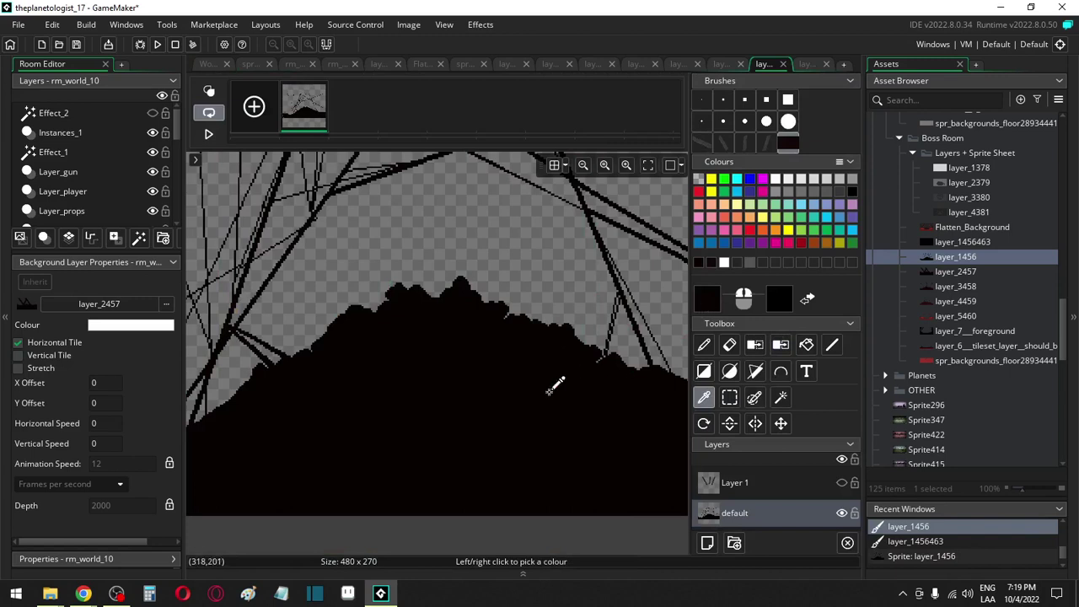
key(c)
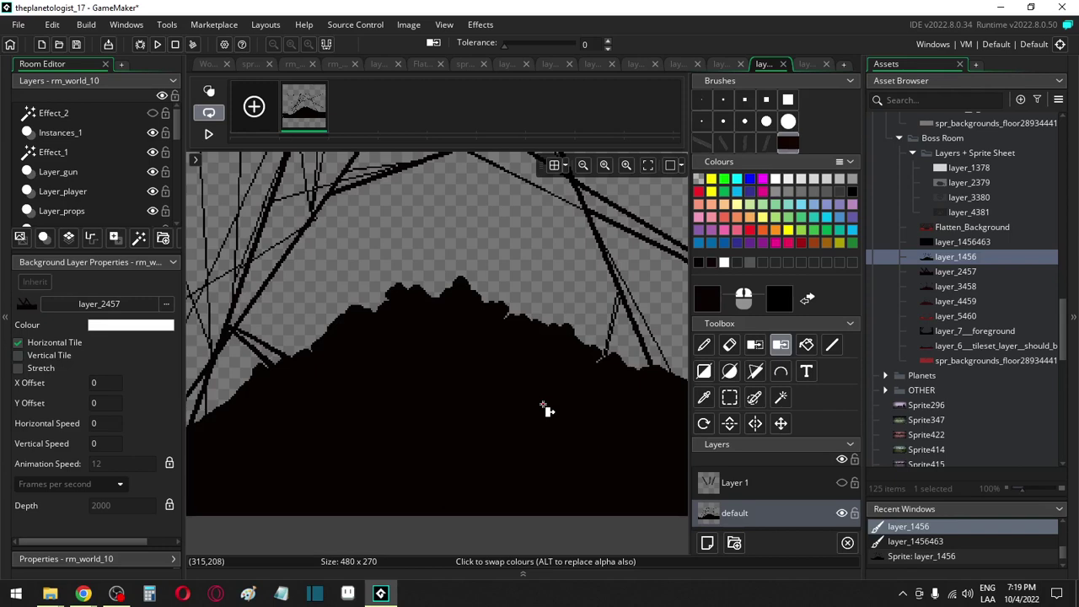
key(d)
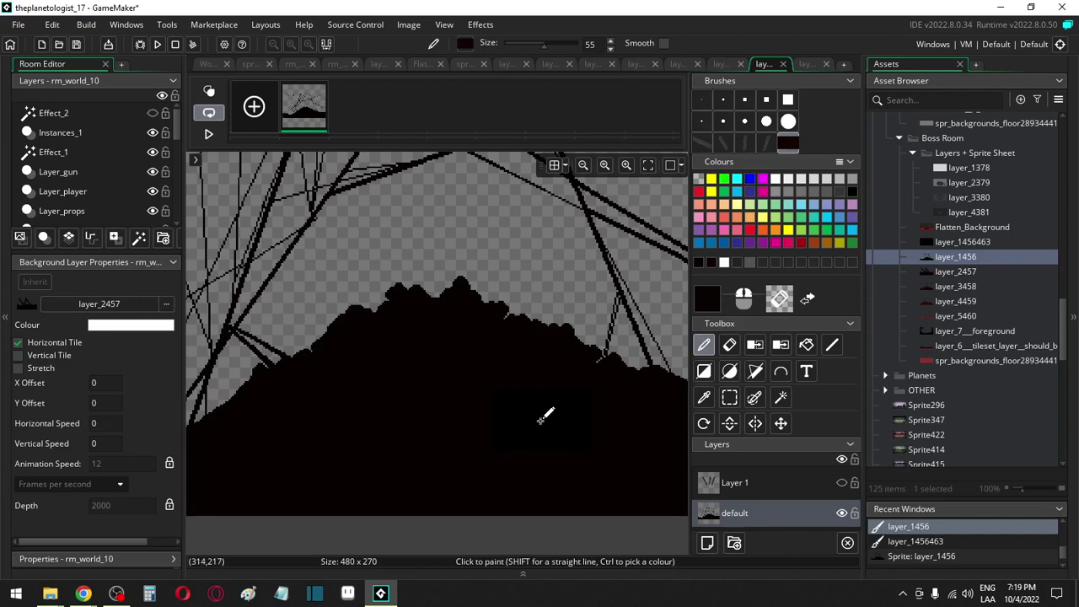
key(i)
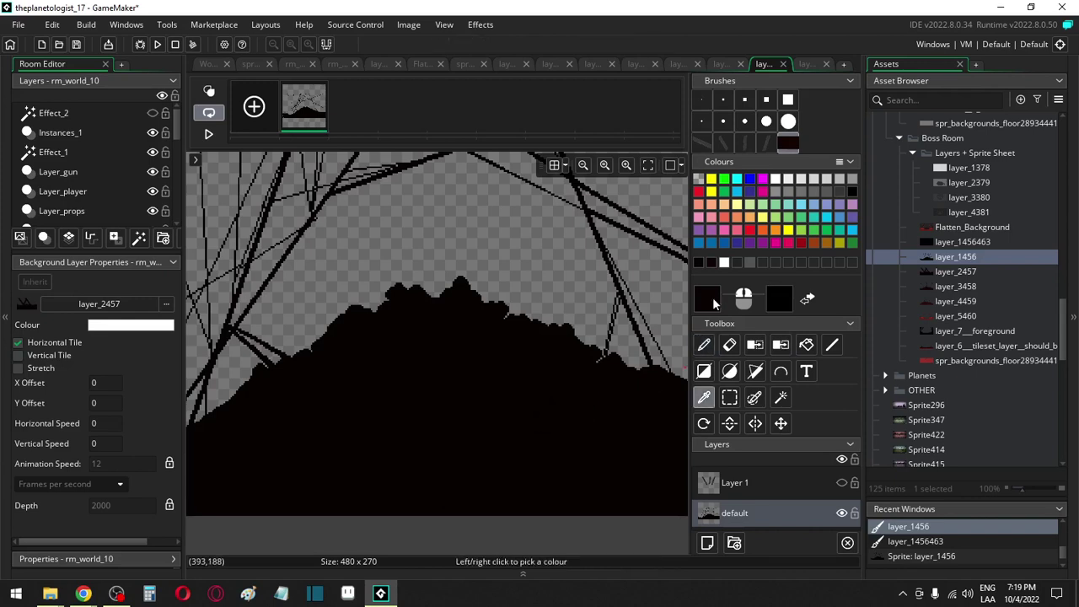
click(716, 306)
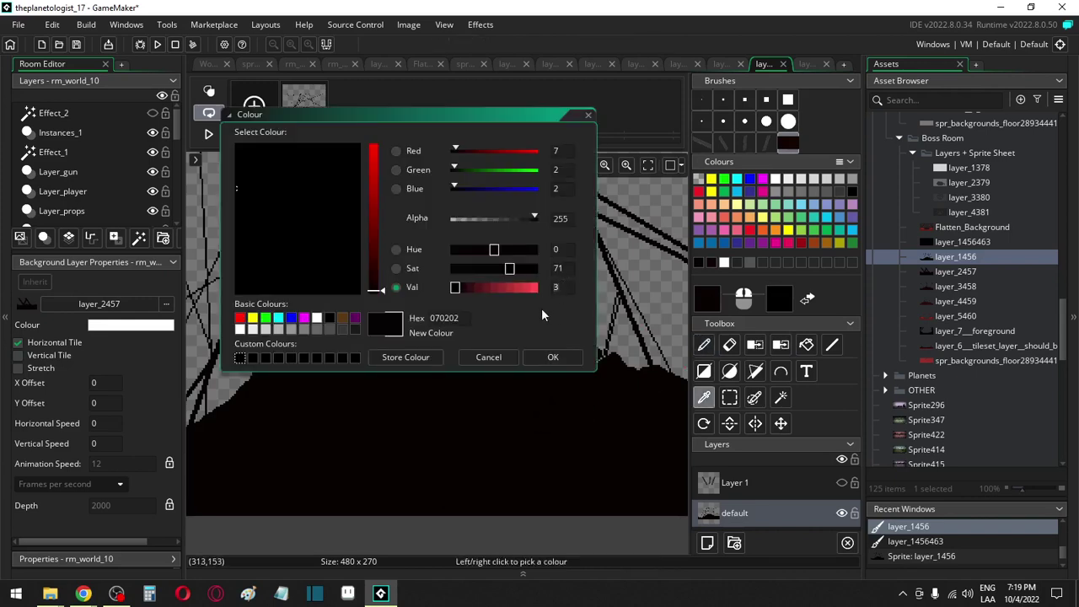
click(552, 357)
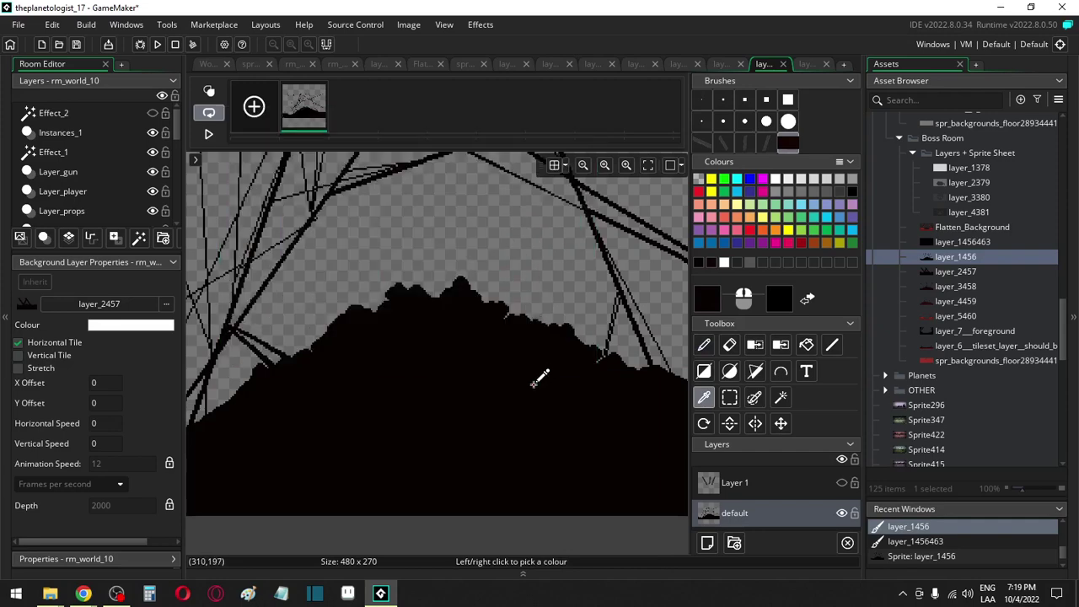
key(f)
Open layer_2457's image for editing, sample its near-black silhouette red and adjust the colour's Val
double_click(955, 271)
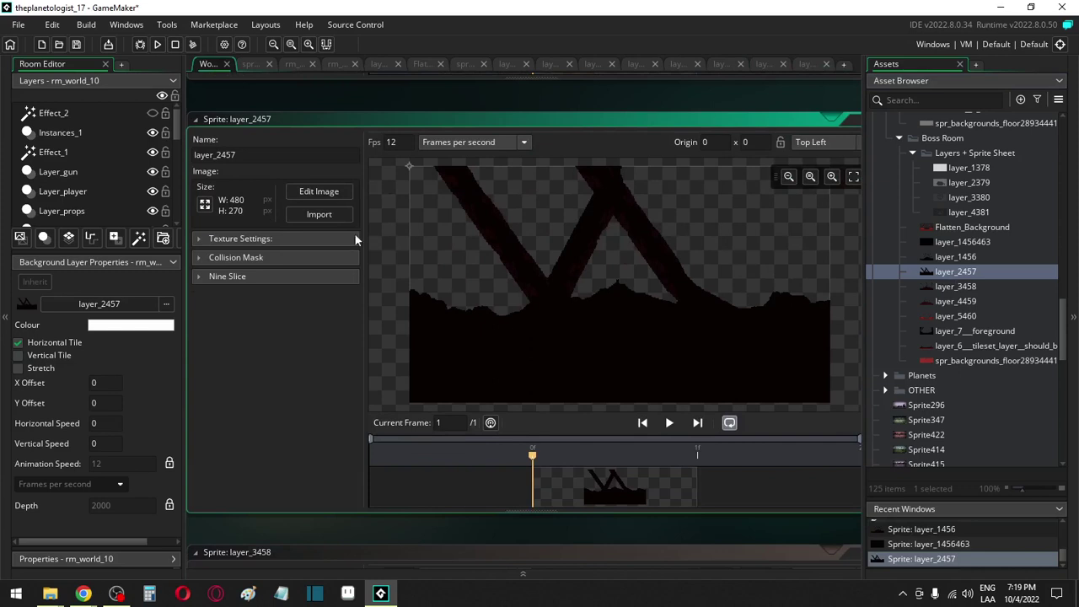
click(292, 190)
key(i)
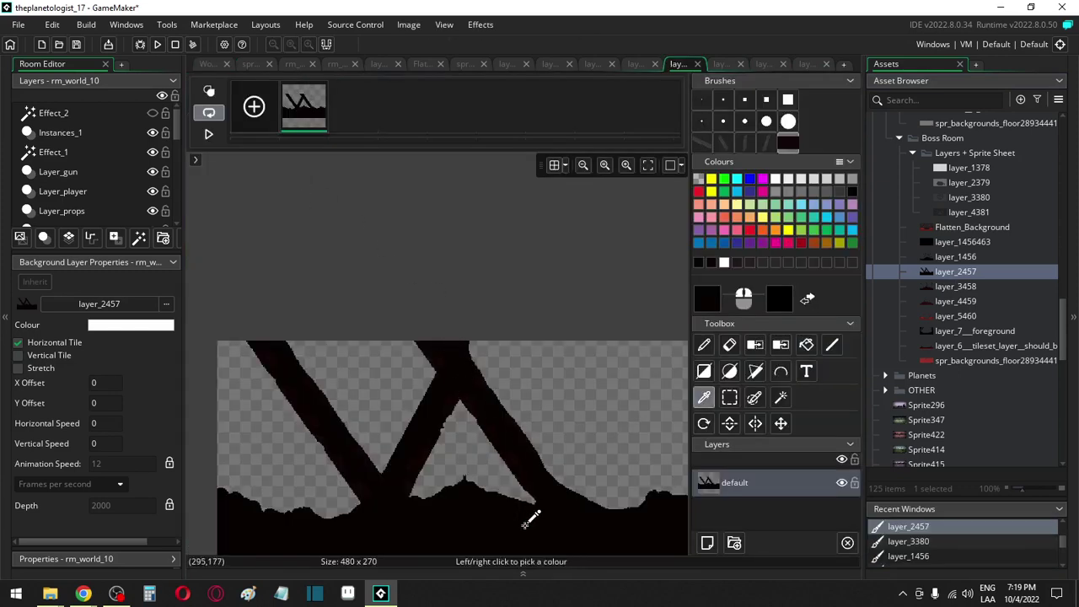
scroll(531, 517, down, 2)
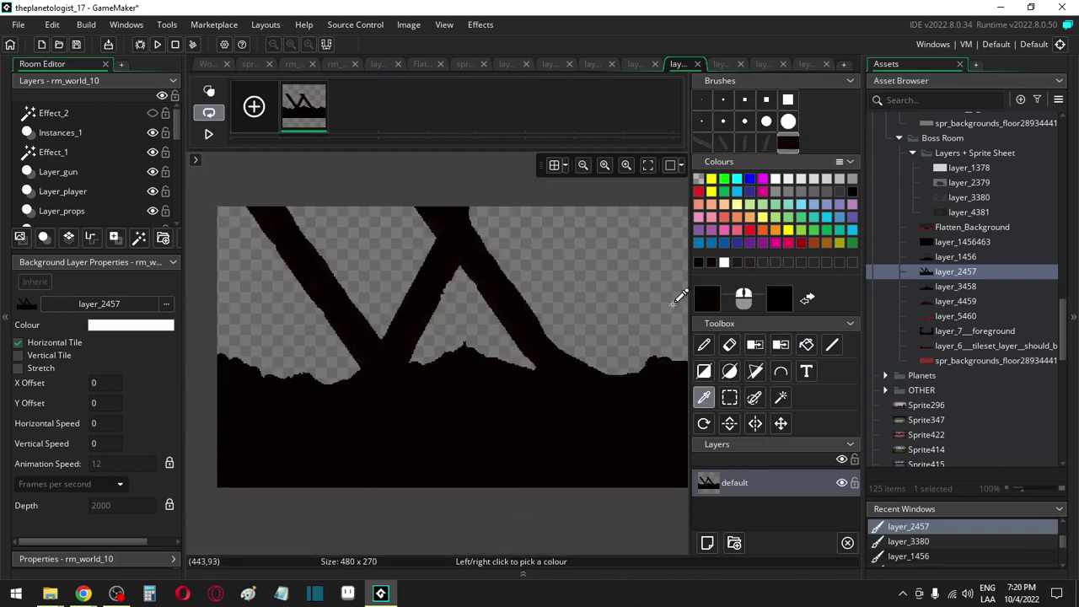
click(708, 305)
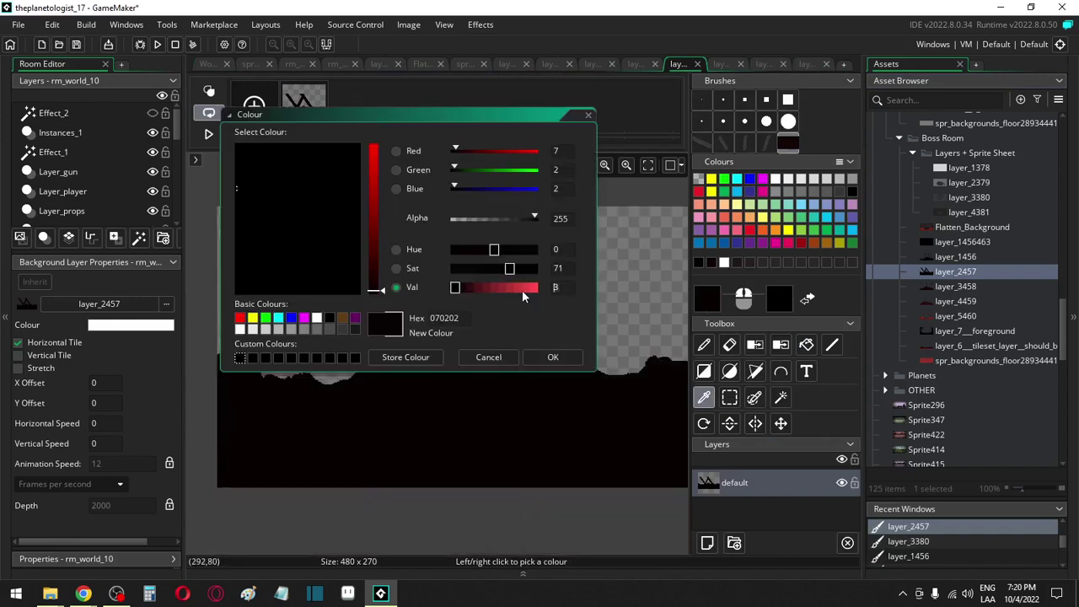
text(606)
click(550, 356)
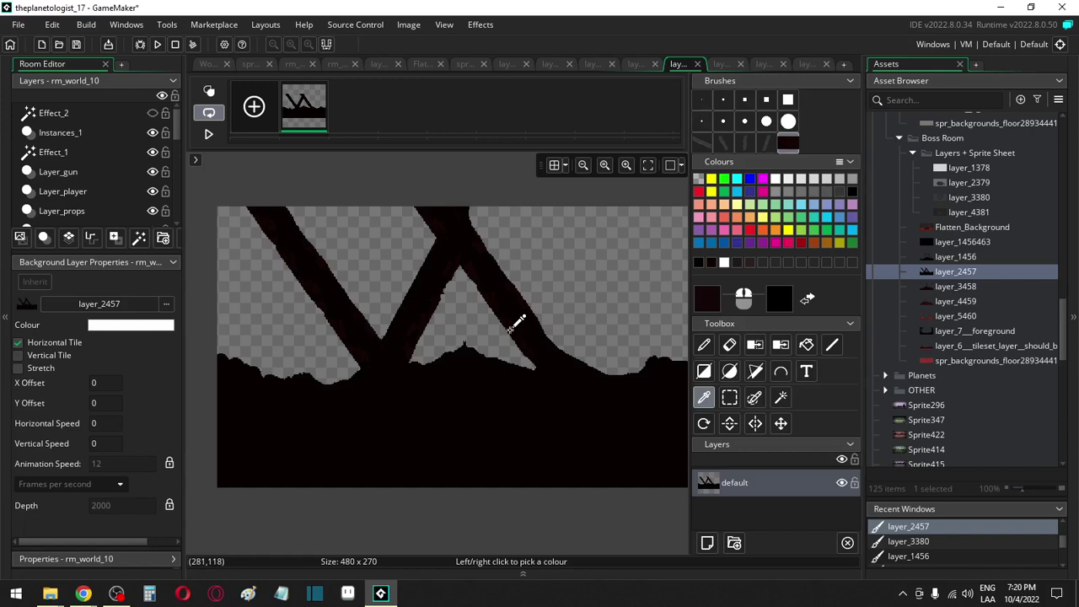
Set the dark red drawing colour's Val to 8 and replace layer_2457's near-black silhouette colour with it
click(717, 307)
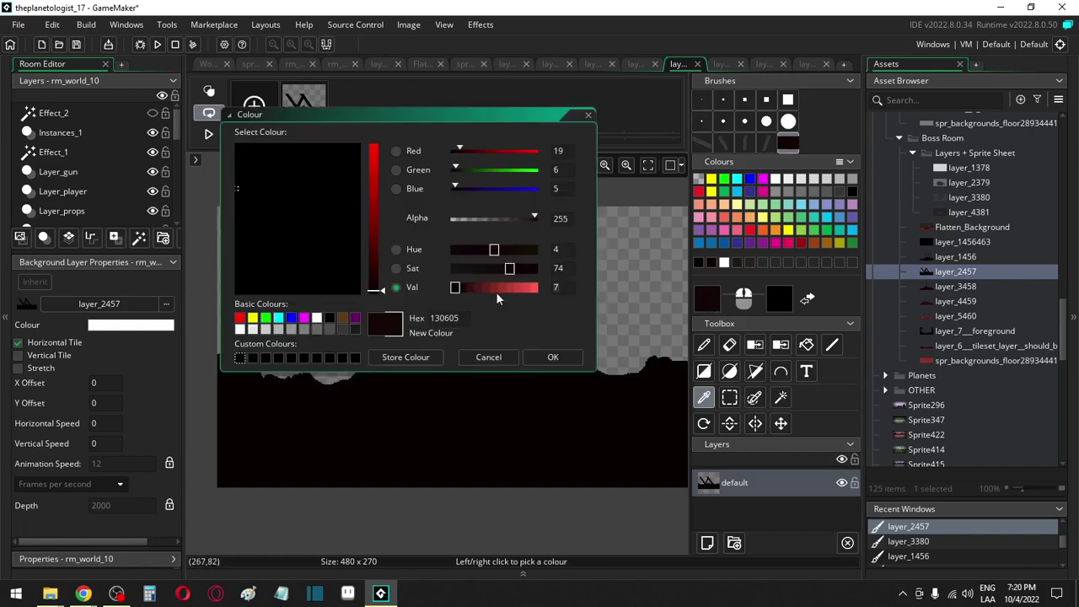
click(539, 357)
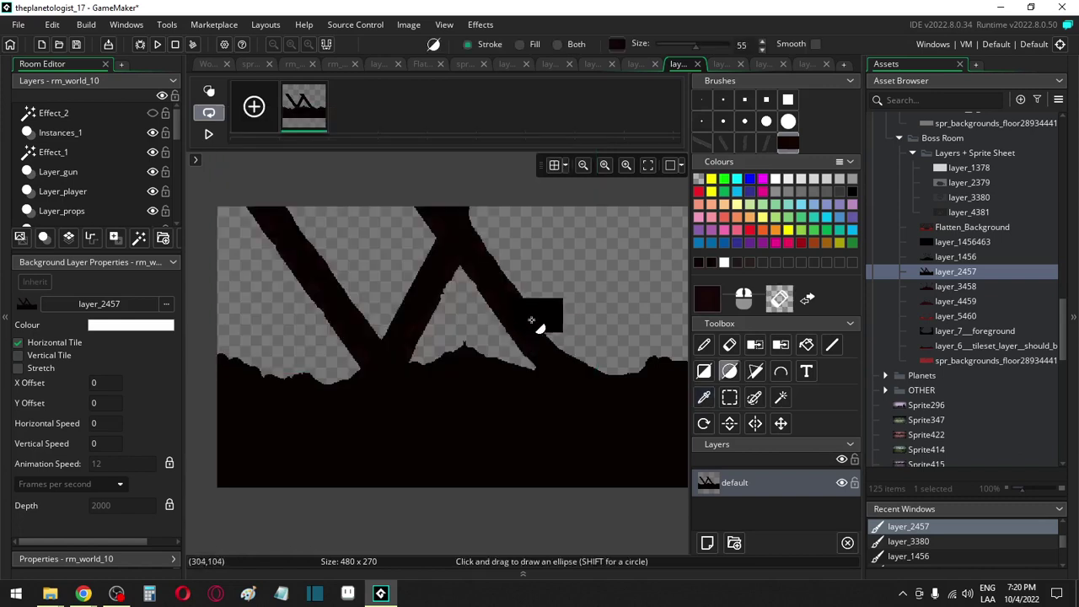
key(f)
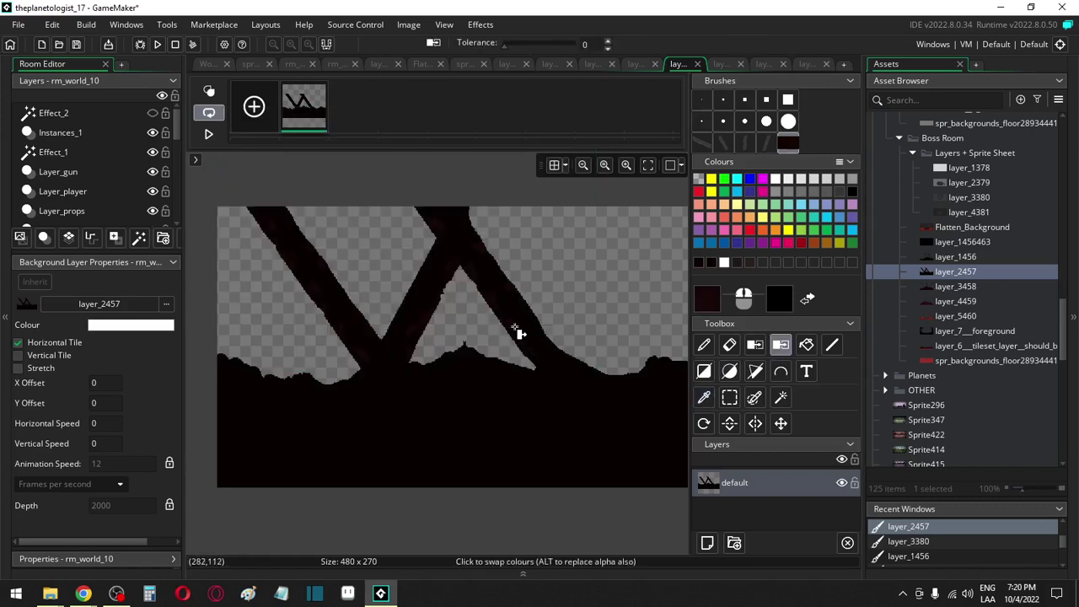
click(712, 300)
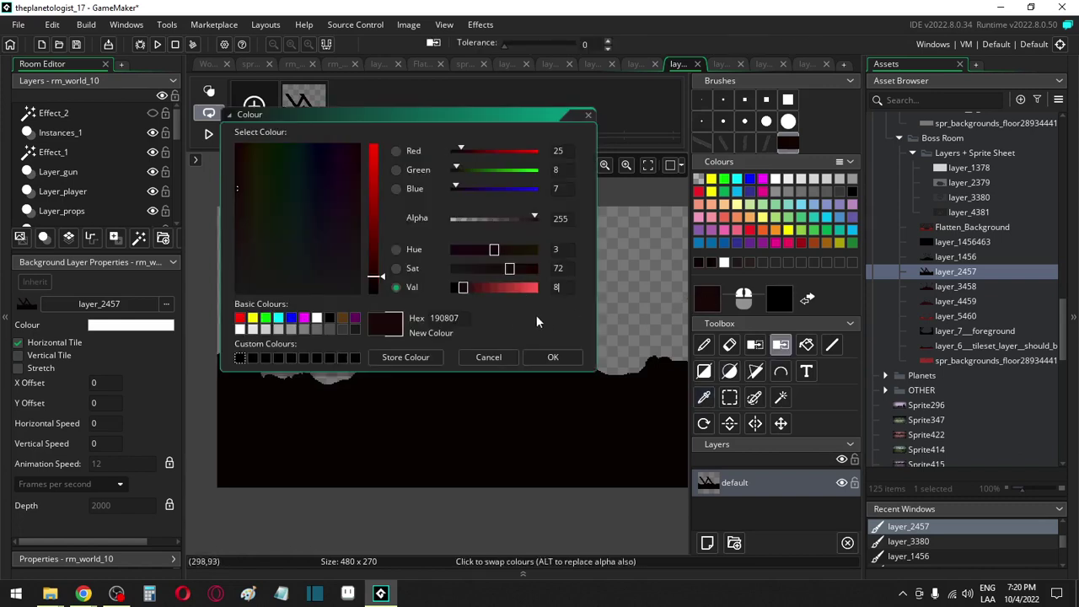
click(549, 357)
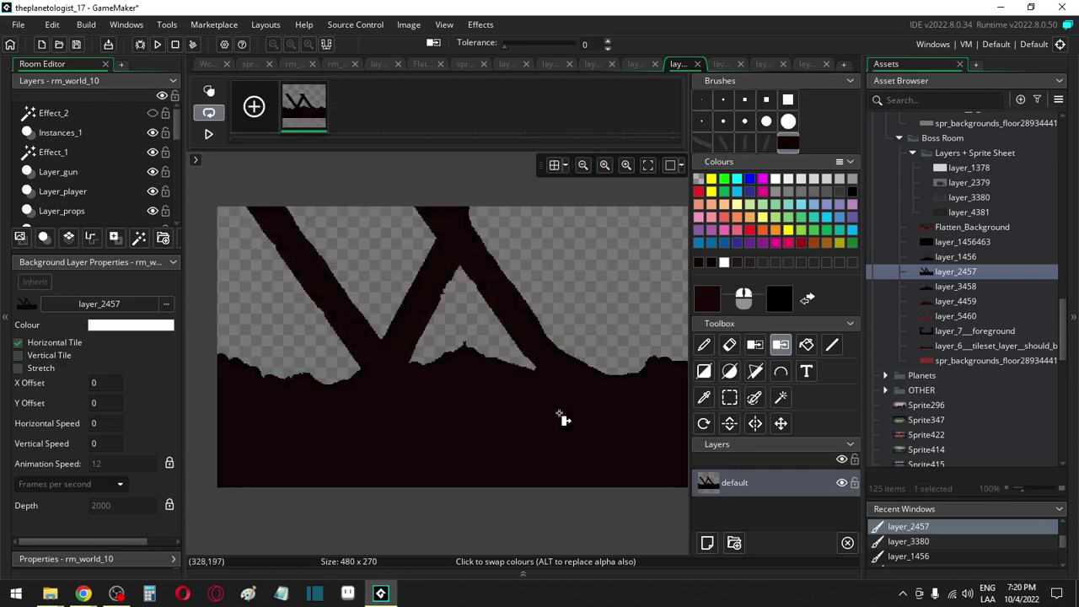
Try several Val settings, including 12, for the dark red and recolour layer_2457's silhouette with it
click(715, 301)
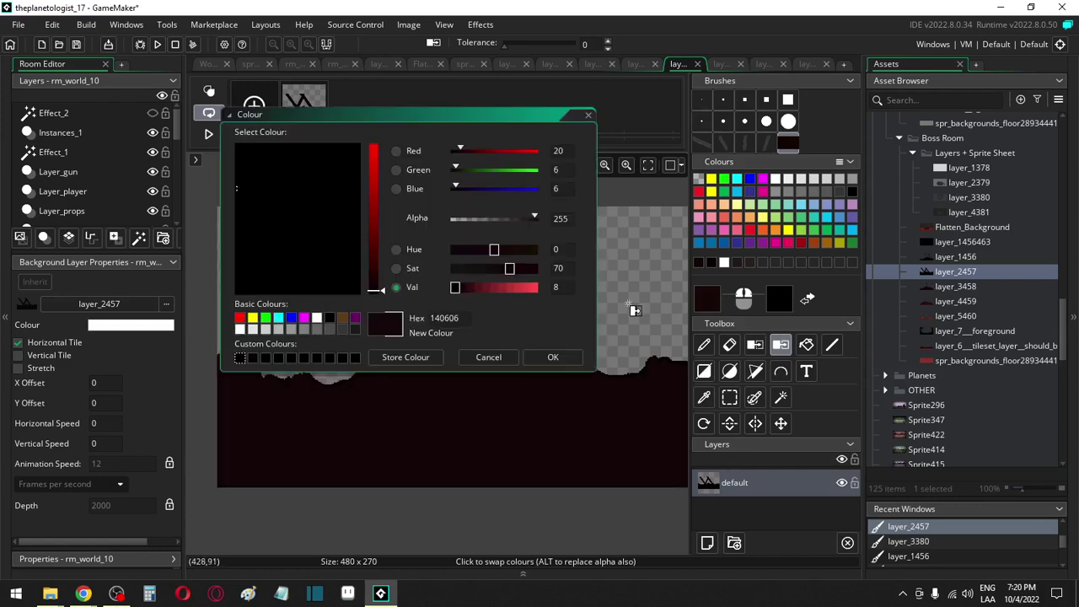
click(554, 358)
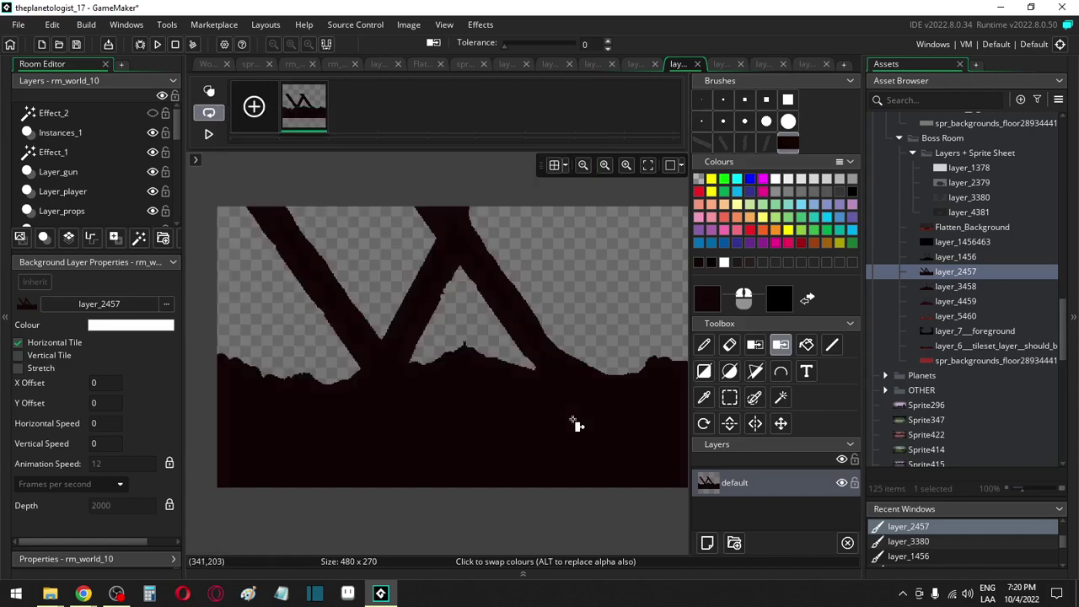
click(711, 302)
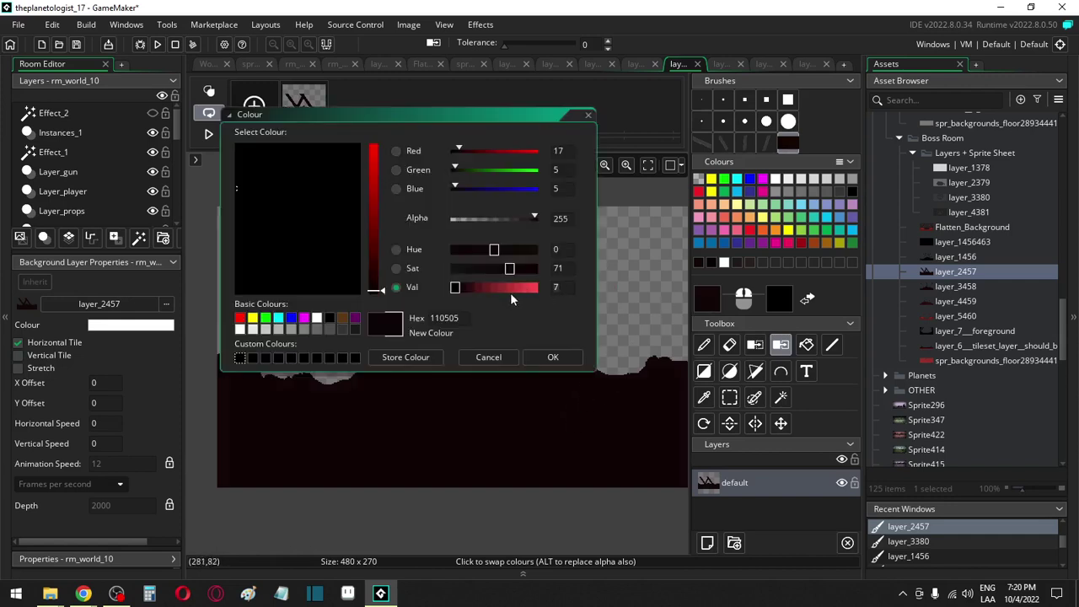
click(544, 357)
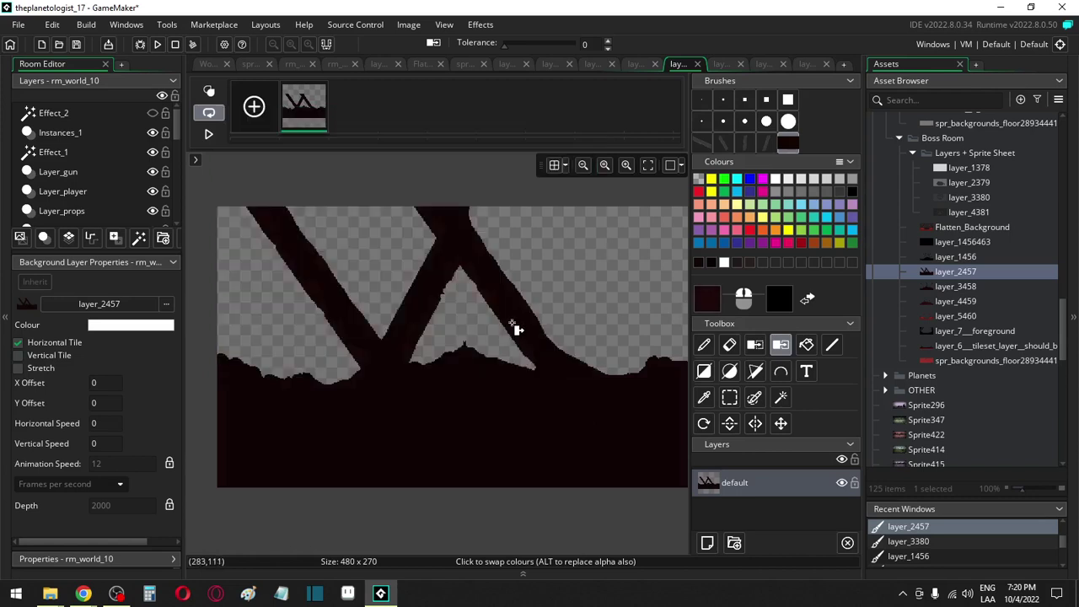
click(713, 301)
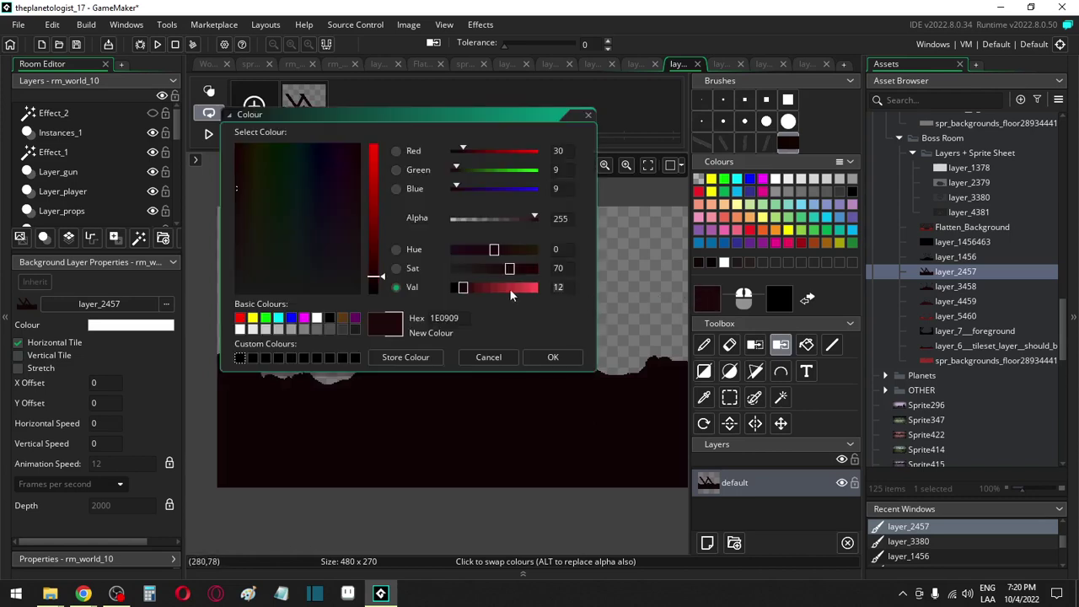
click(552, 357)
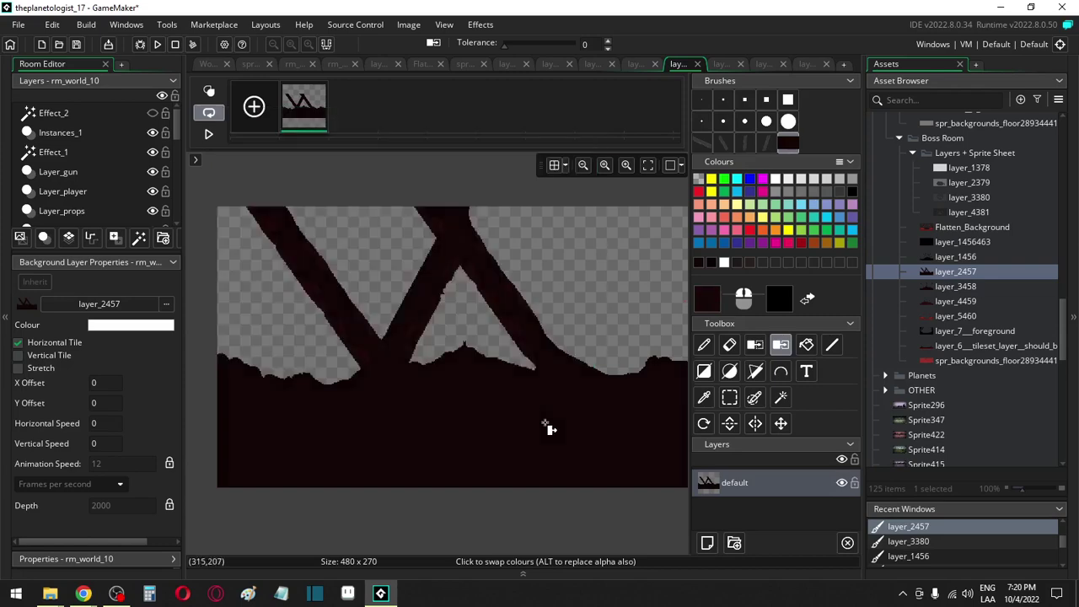
click(705, 301)
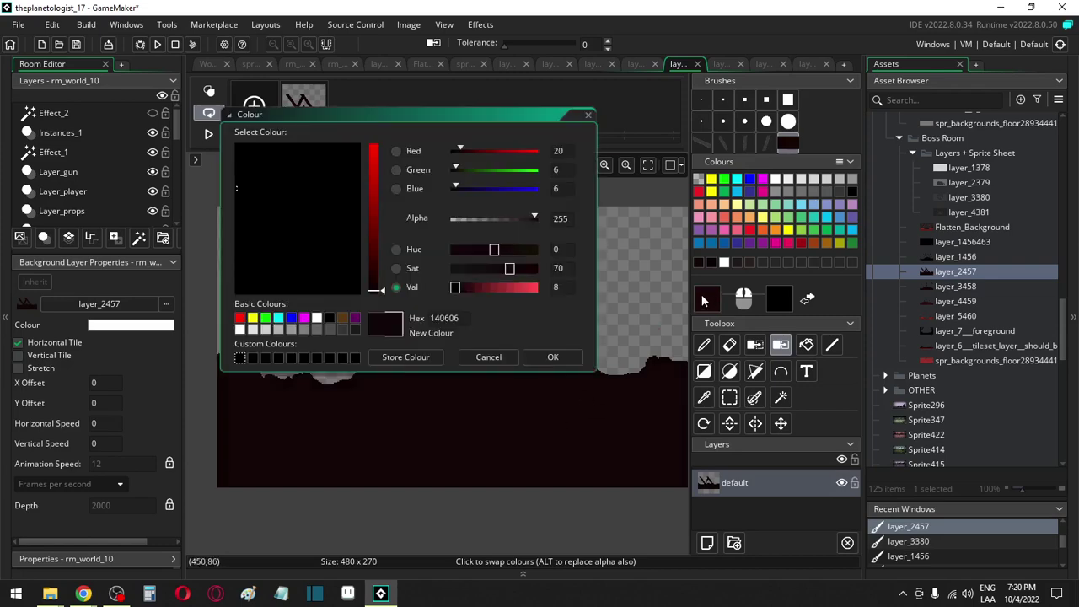
click(552, 357)
Open layer_3458's image for editing and sample its near-black silhouette red
double_click(928, 286)
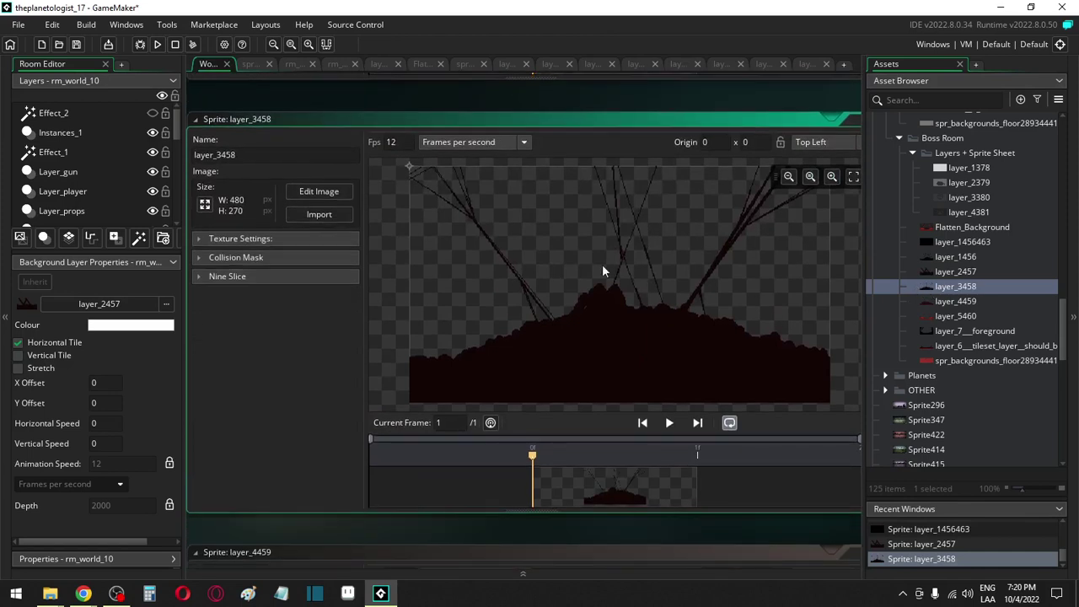
click(320, 191)
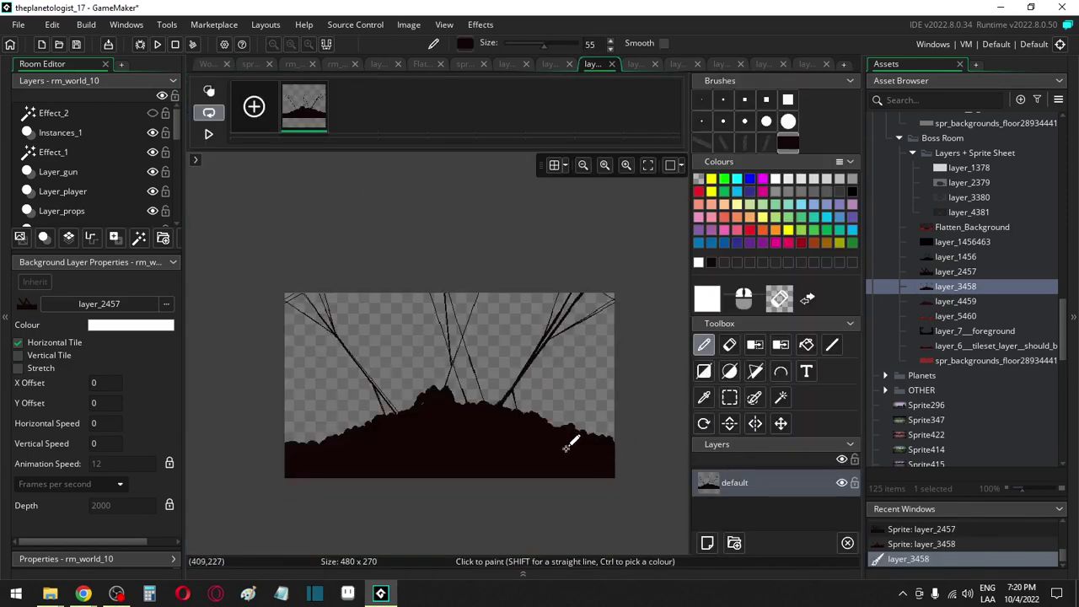
ctrl+click(567, 447)
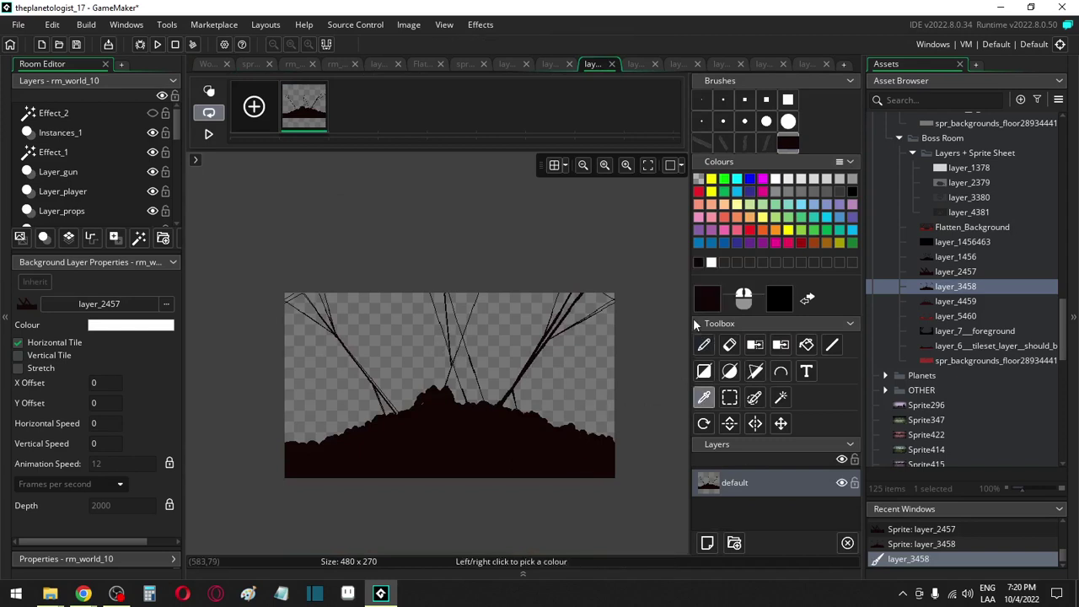
Set the sampled red's Val to 10 and replace layer_3458's silhouette colour with it
click(715, 299)
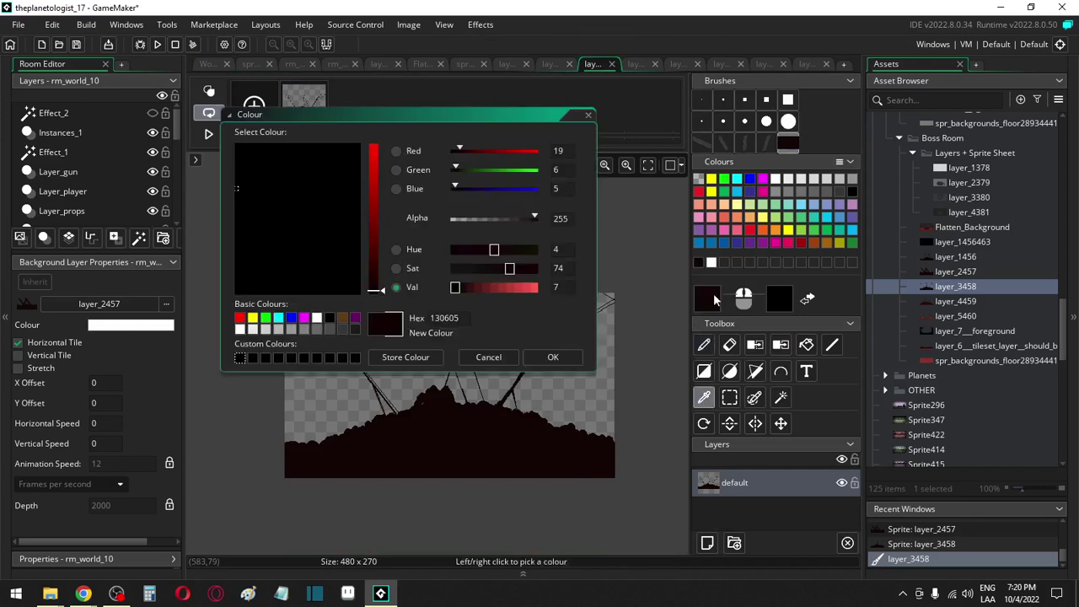
click(465, 291)
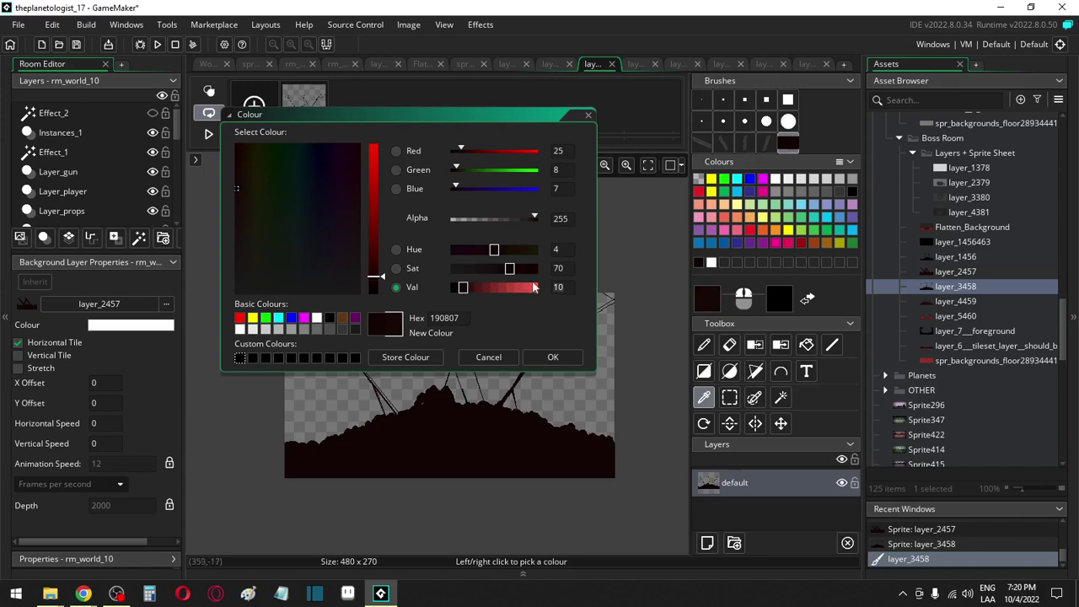
click(556, 357)
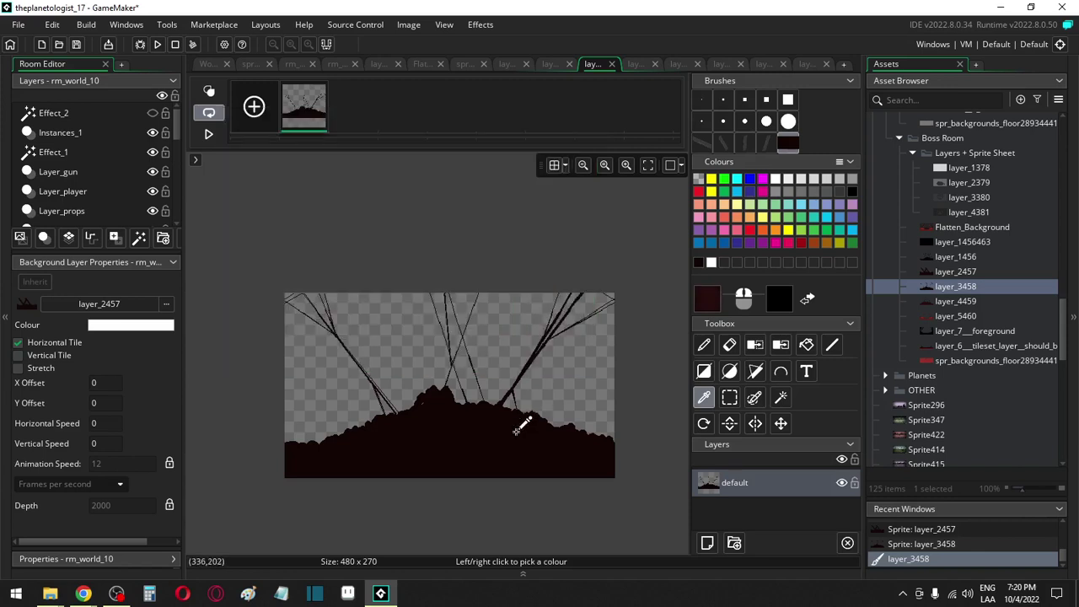
key(c)
click(520, 440)
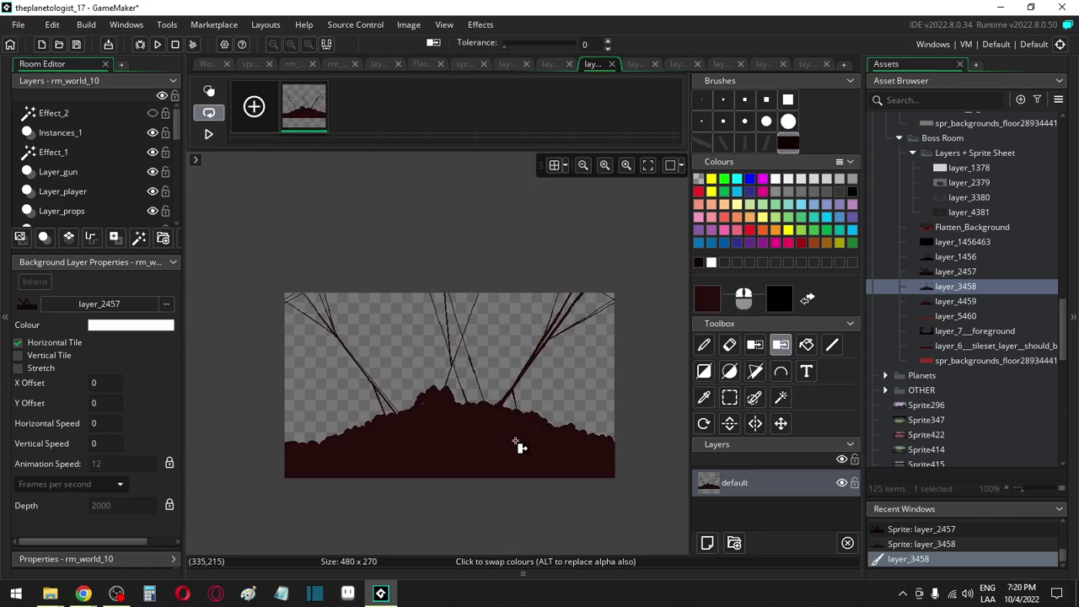
Open layer_4459's image for editing and raise the dark red drawing colour's Val to 20
click(942, 301)
double_click(943, 300)
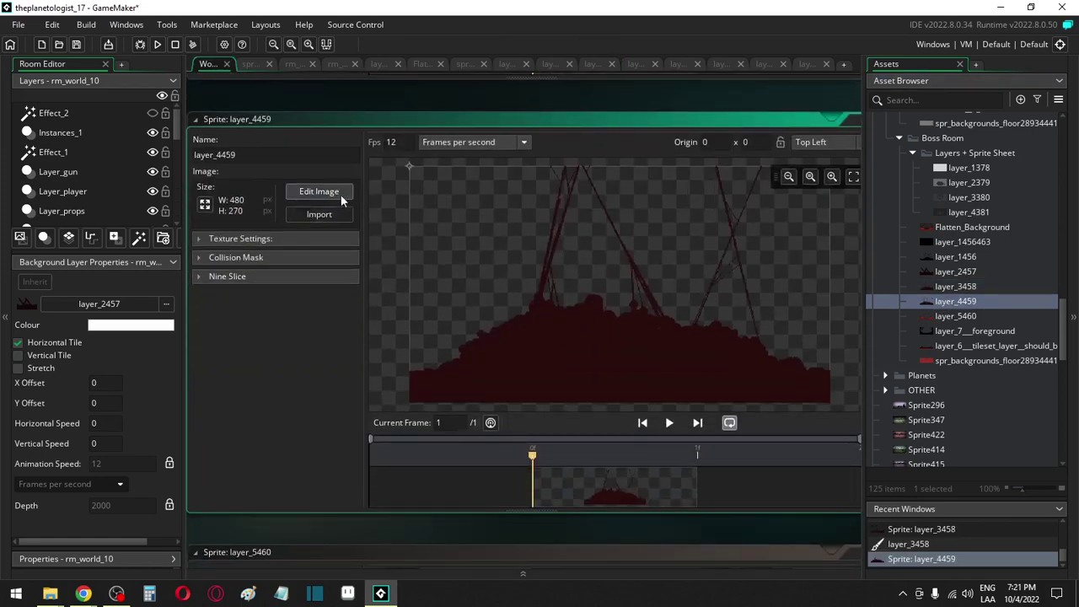
click(337, 193)
click(710, 299)
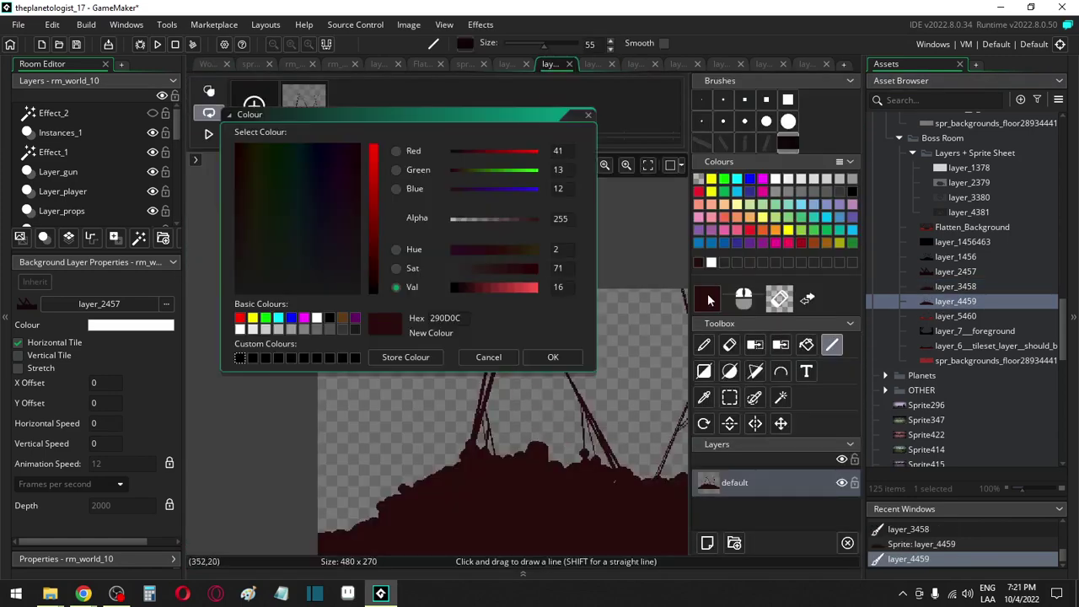
click(470, 287)
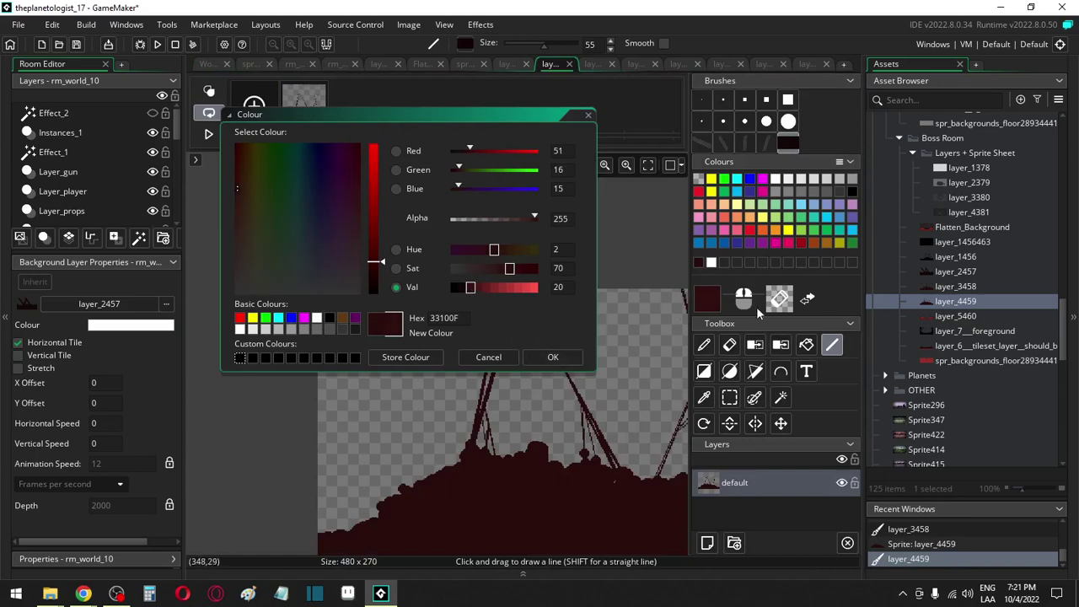
click(550, 357)
Reopen layer_3458's image, sample its recoloured silhouette and inspect the red's colour values
double_click(945, 285)
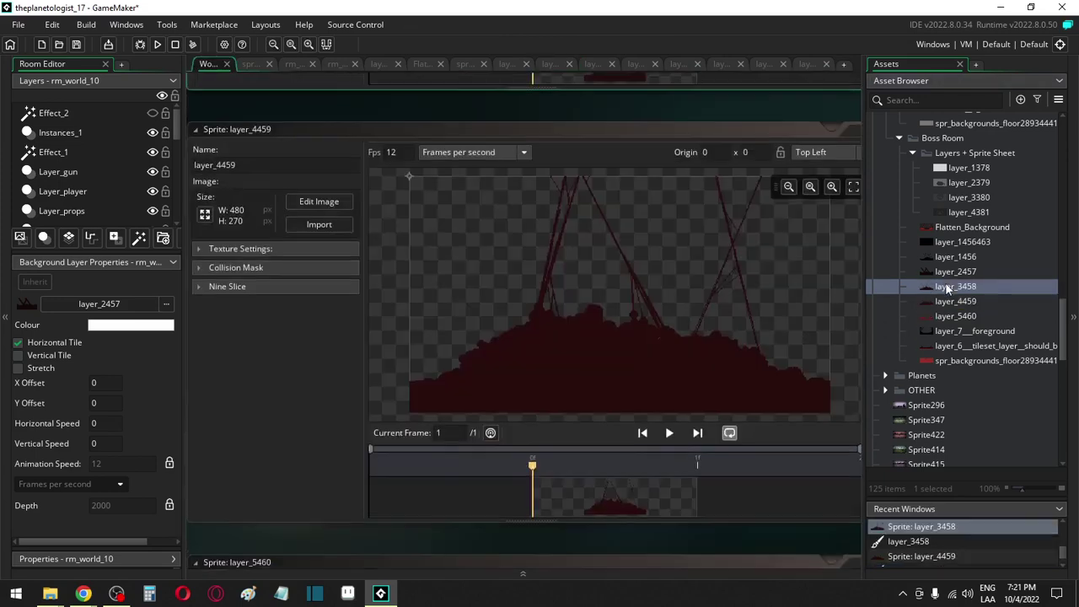
click(319, 199)
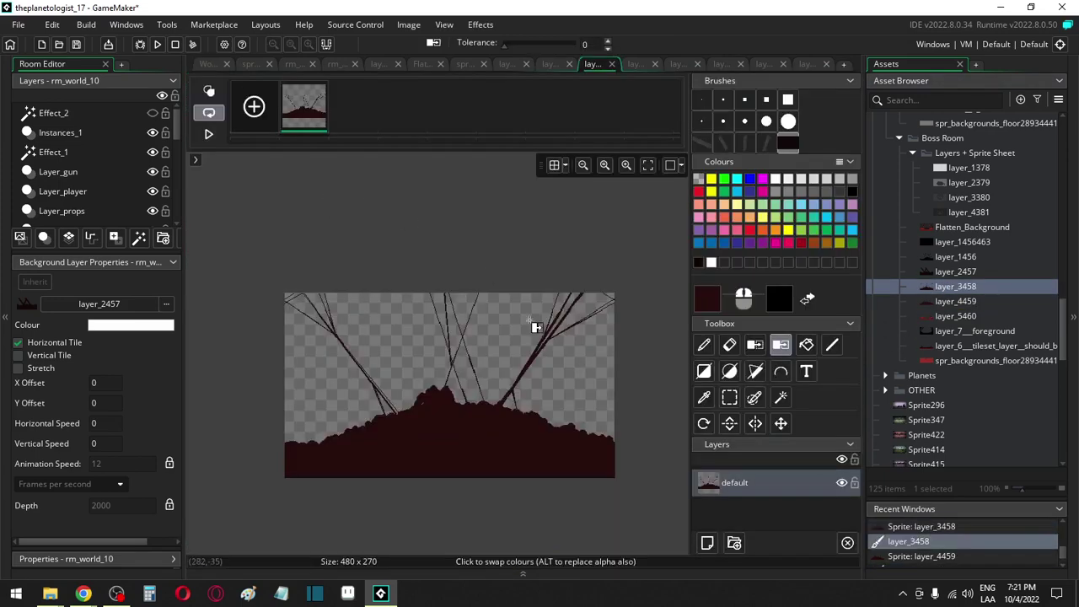
key(i)
click(559, 441)
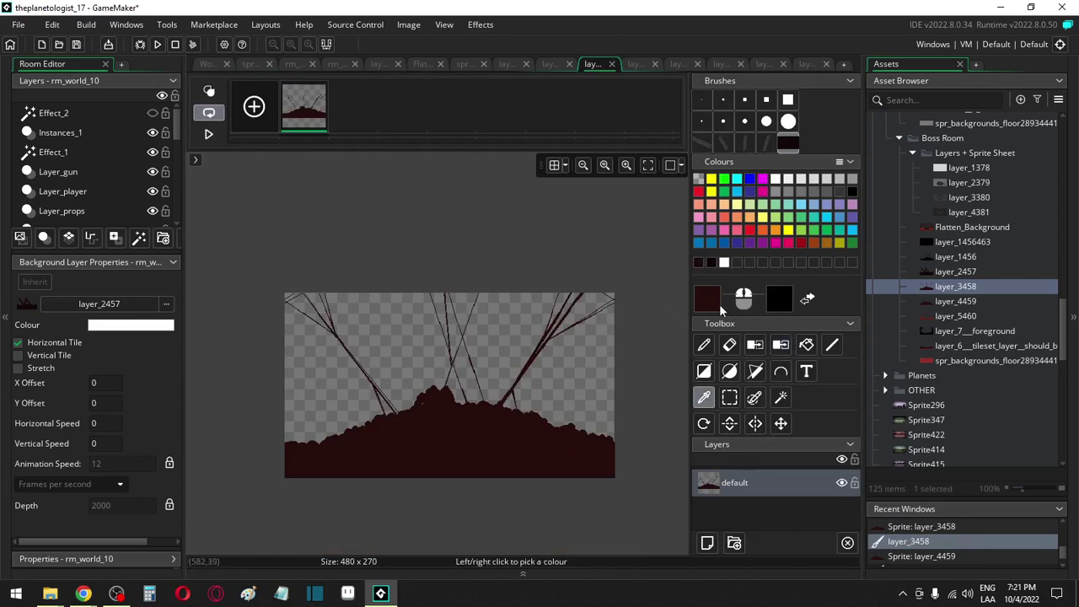
click(716, 305)
Reopen layer_4459's image, sample its dark silhouette red and set the colour's Val to 20
double_click(951, 301)
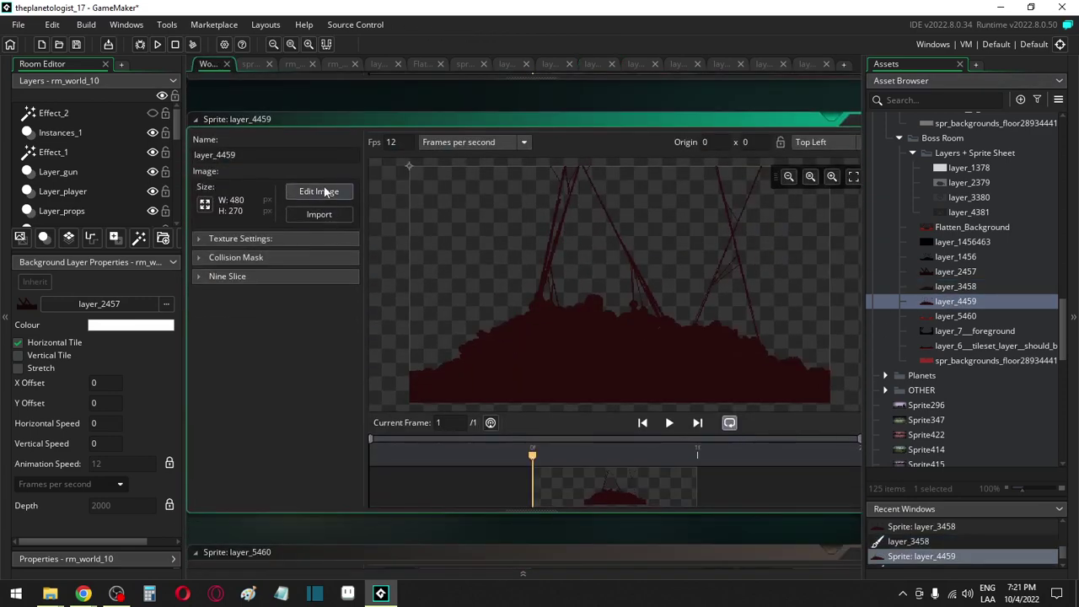
click(315, 190)
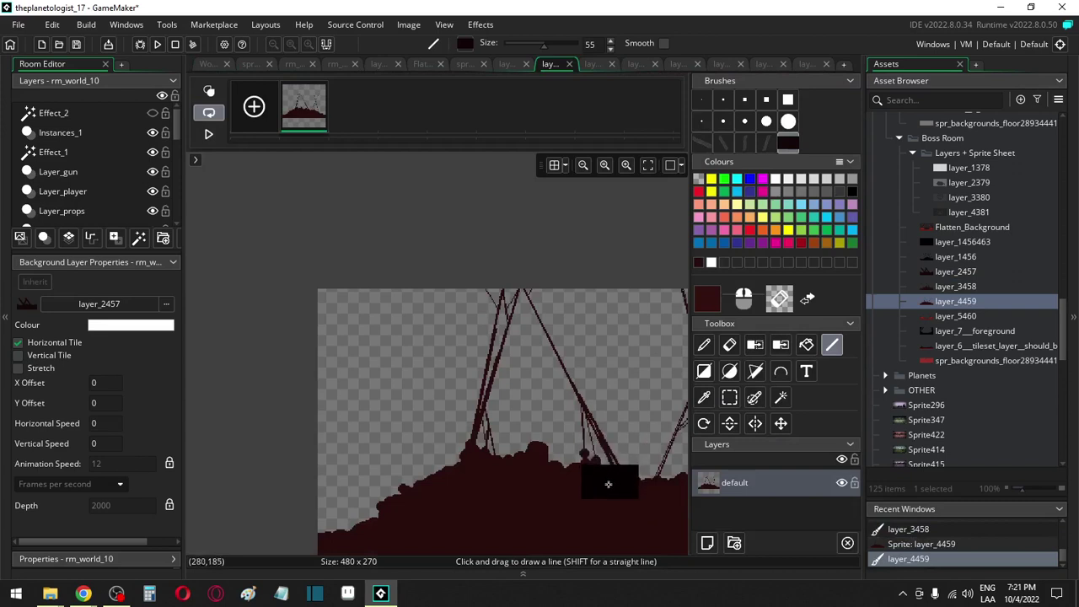
key(i)
click(708, 303)
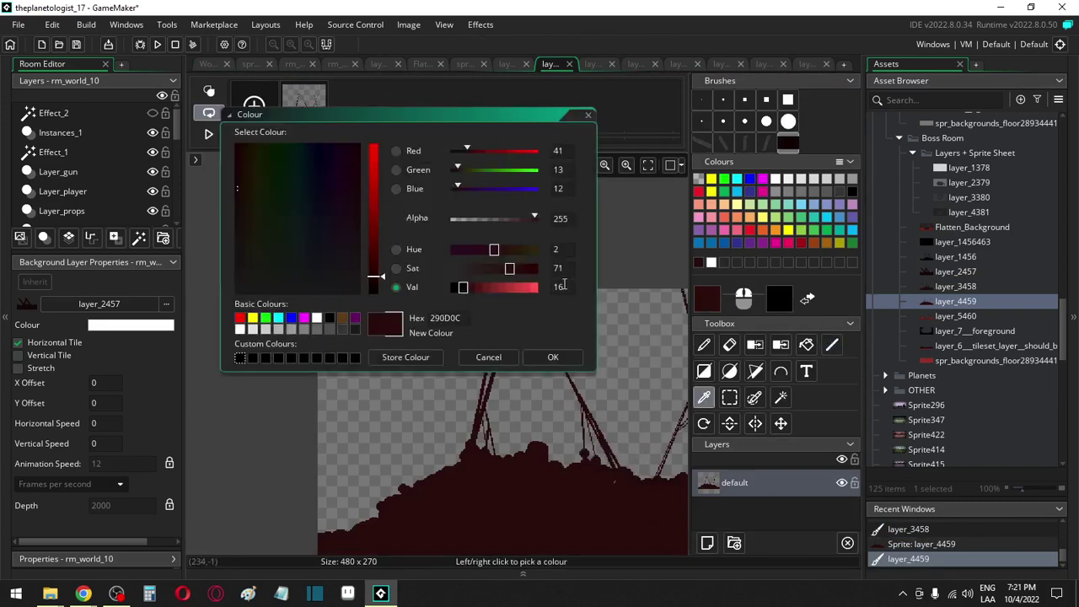
double_click(559, 286)
text(20)
click(549, 358)
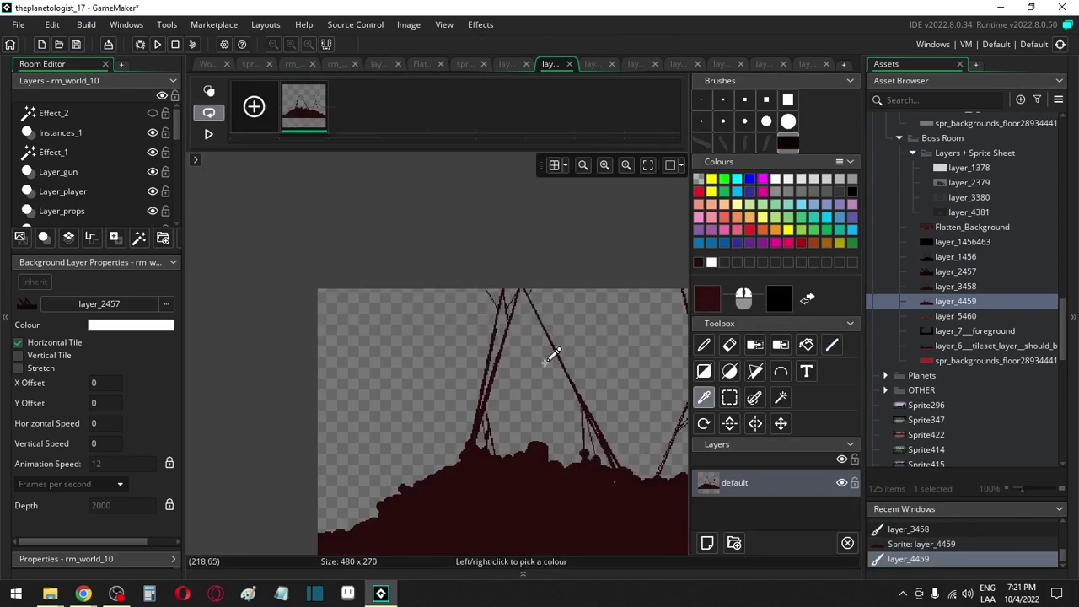
Replace layer_4459's dark silhouette colour with the adjusted red drawing colour
key(o)
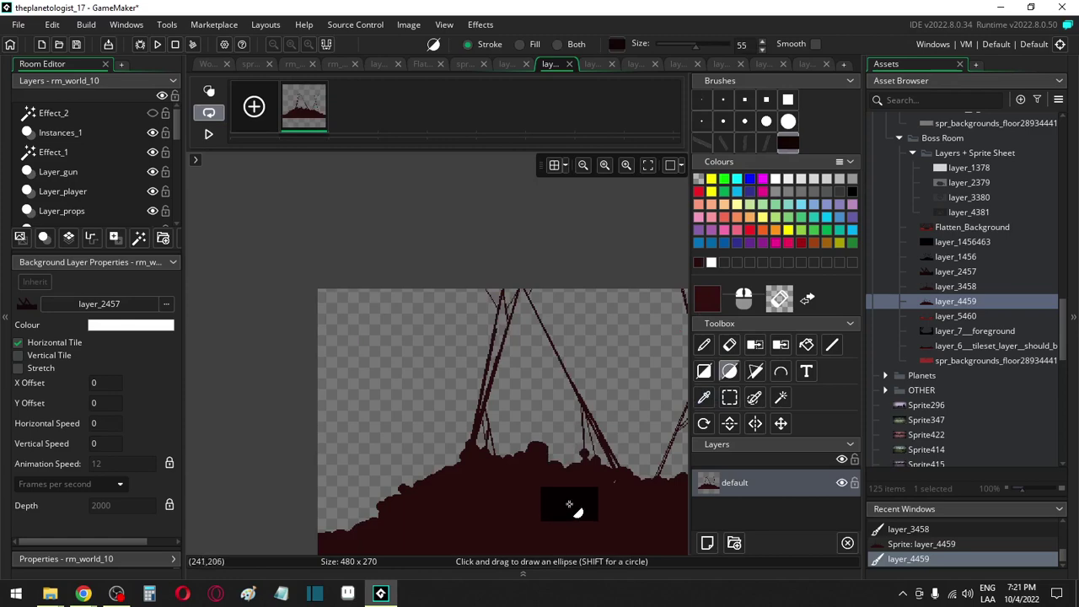
key(shift+f)
middle_drag(621, 271, 528, 212)
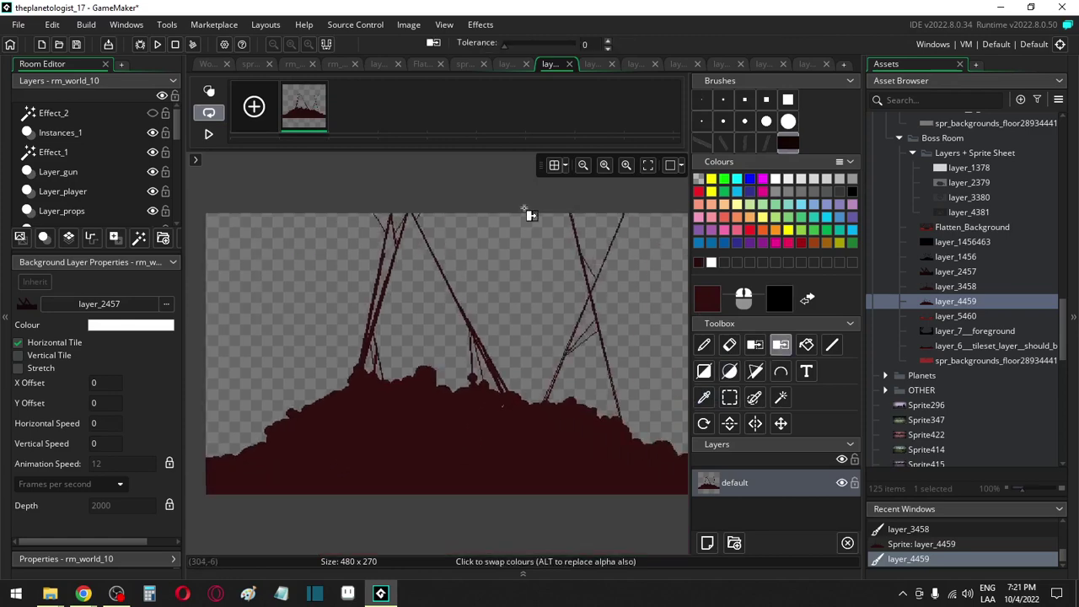
Open the layer_5460 sprite to view its reds, and return to the rm_world_10 room view
double_click(955, 317)
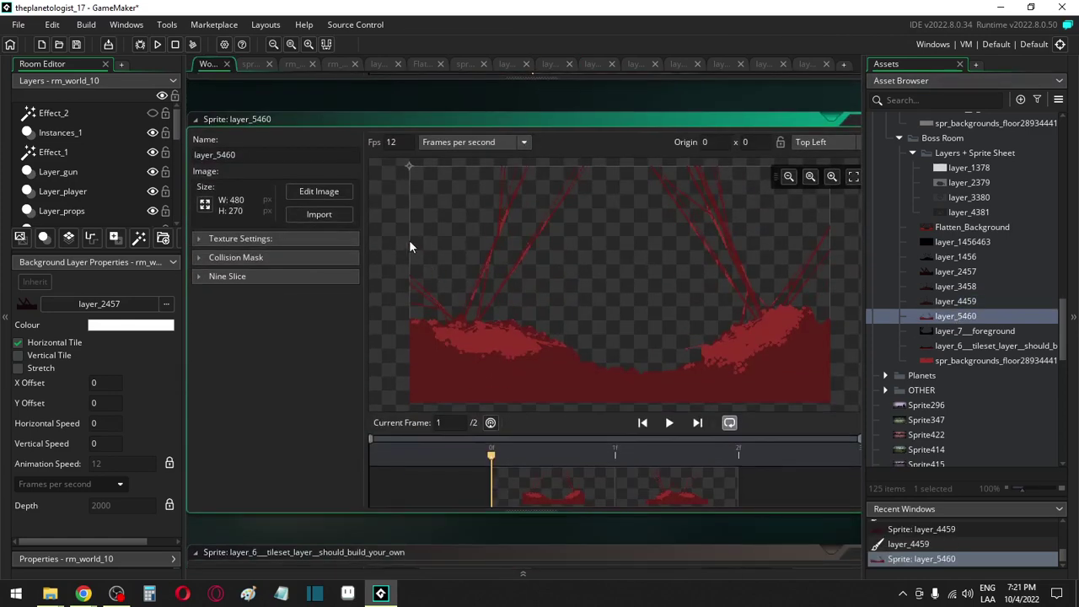
click(378, 65)
click(338, 64)
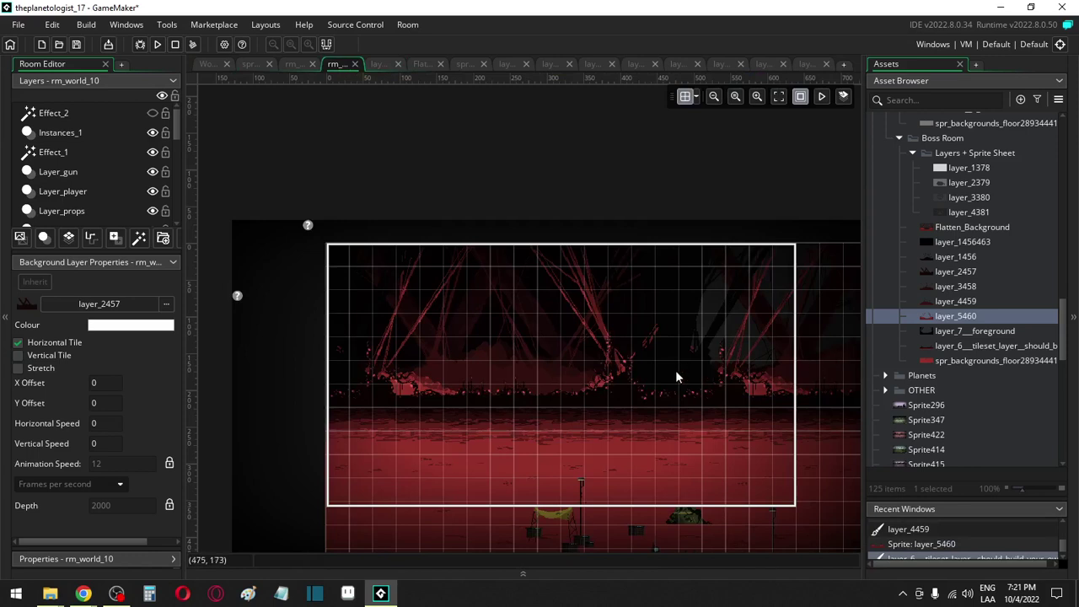
Toggle the visibility of Backgrounds_5, Background and Backgrounds_8 off and on to compare the rear layers in the room
scroll(91, 204, down, 6)
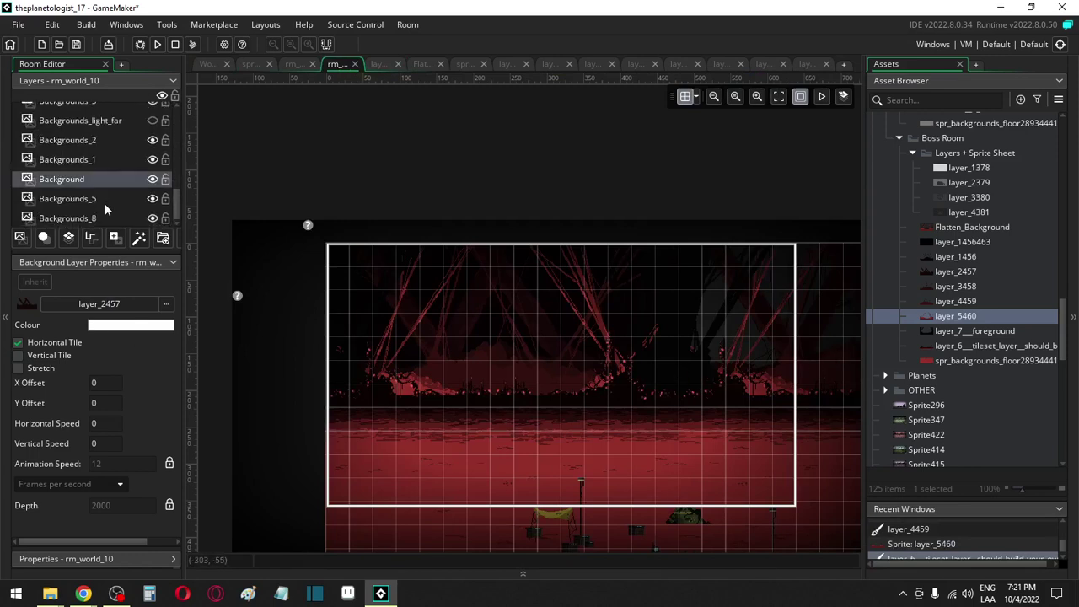
click(152, 199)
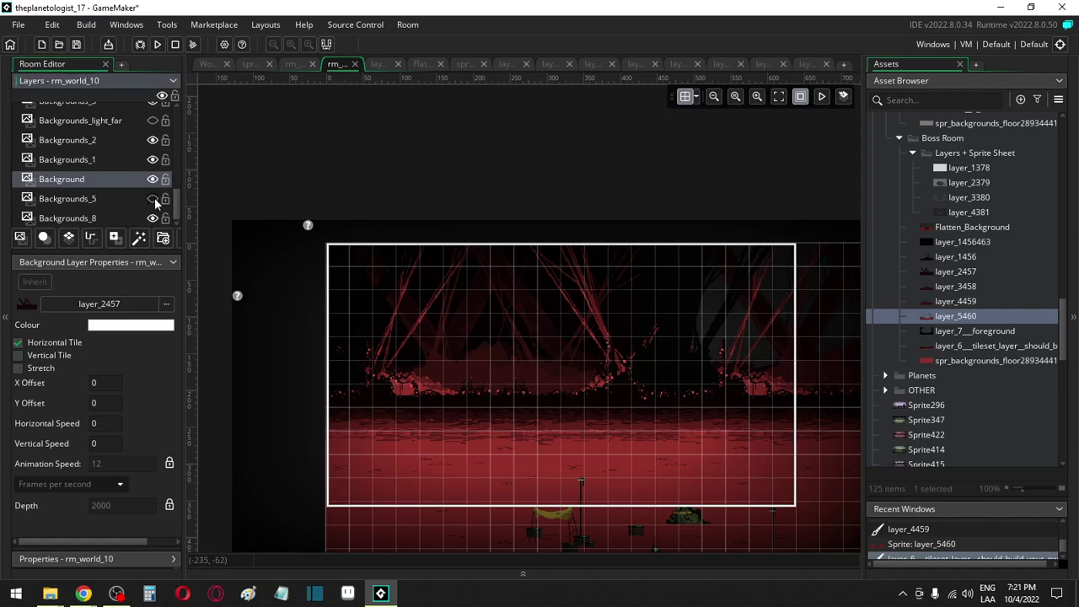
click(152, 198)
click(152, 179)
click(152, 178)
click(153, 218)
click(152, 218)
click(153, 218)
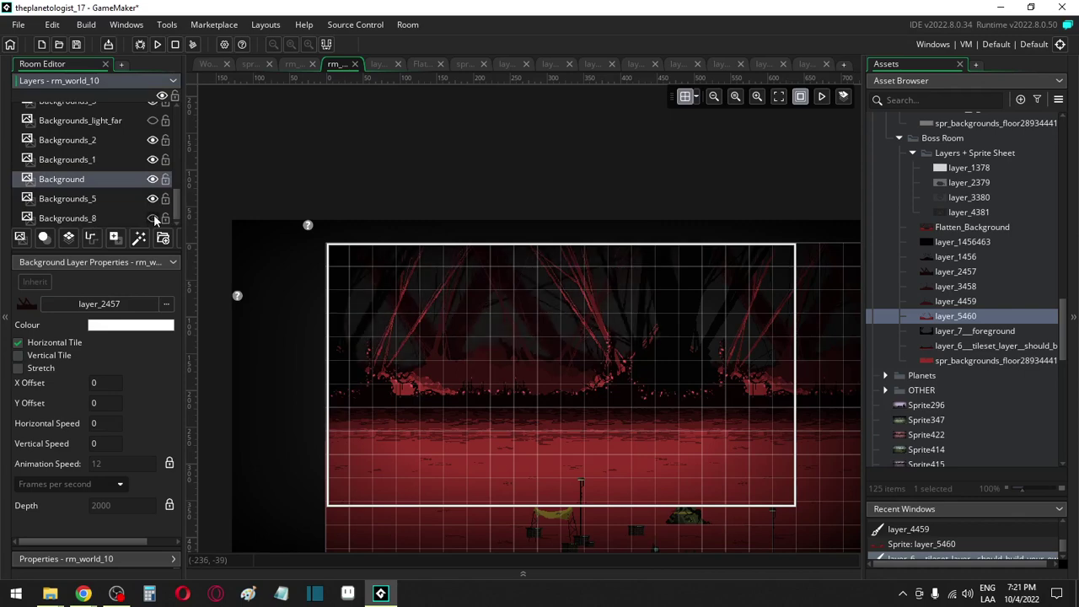
click(152, 218)
Select the Backgrounds_8 layer and enable horizontal tiling for its layer_1456463 background
click(145, 218)
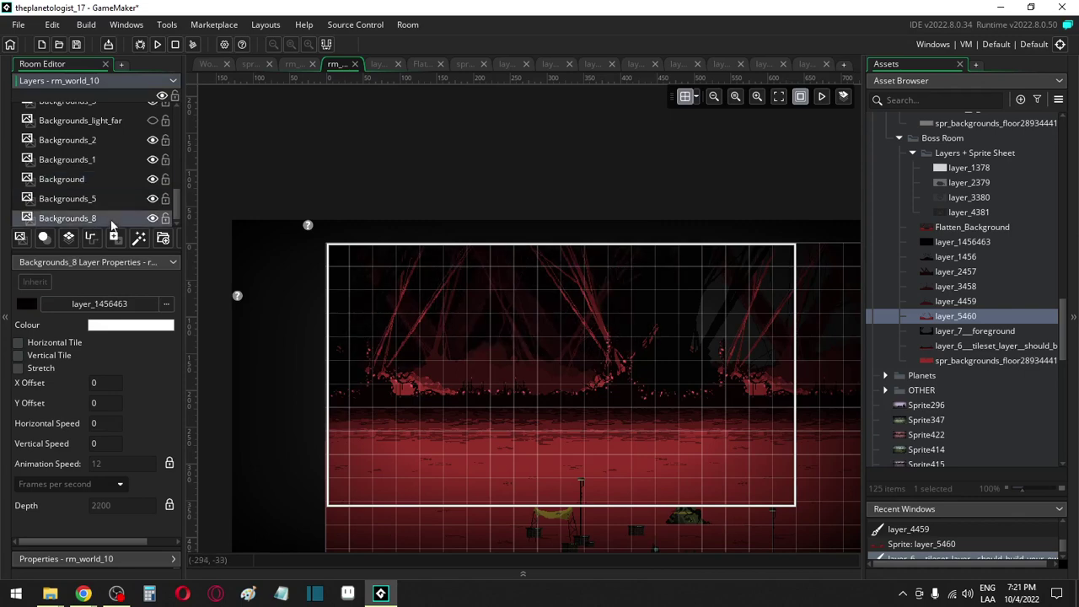
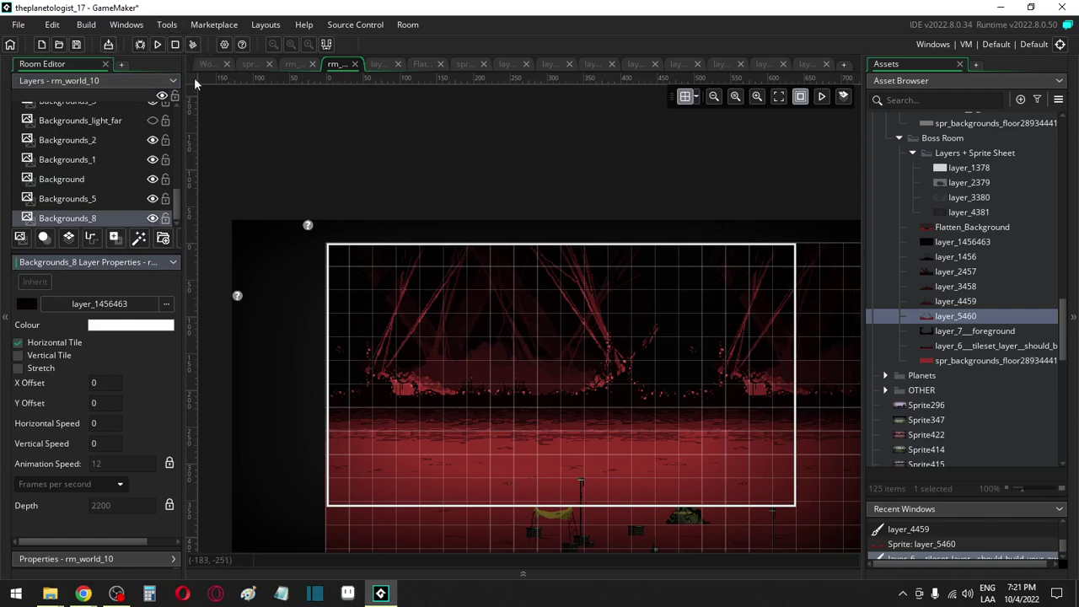
Open the Flatten_Background sprite from the Boss Room group to view its artwork
scroll(970, 308, down, 5)
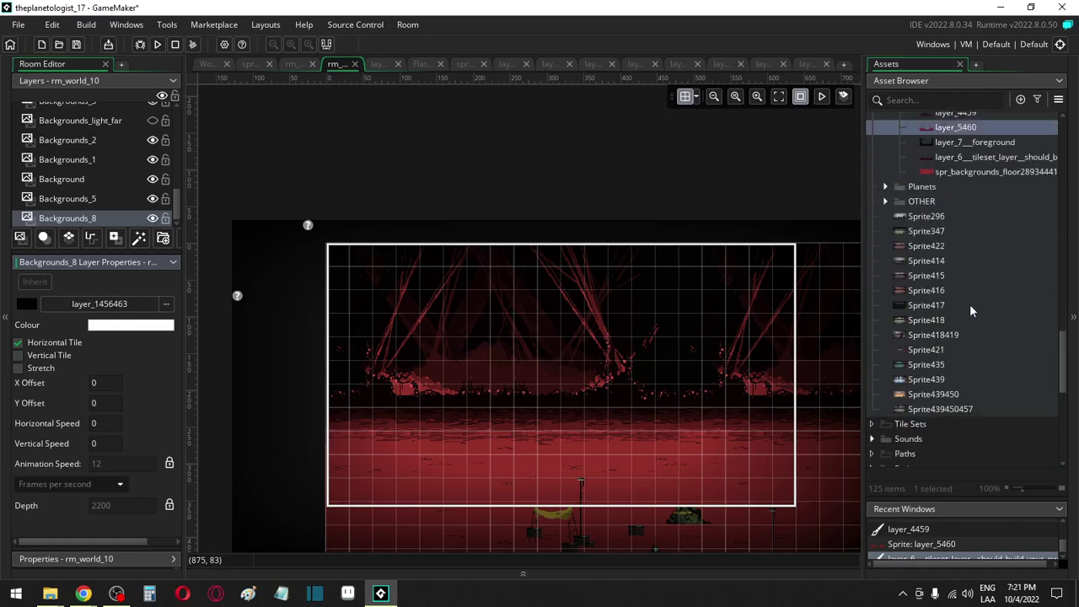
scroll(977, 186, up, 3)
click(972, 173)
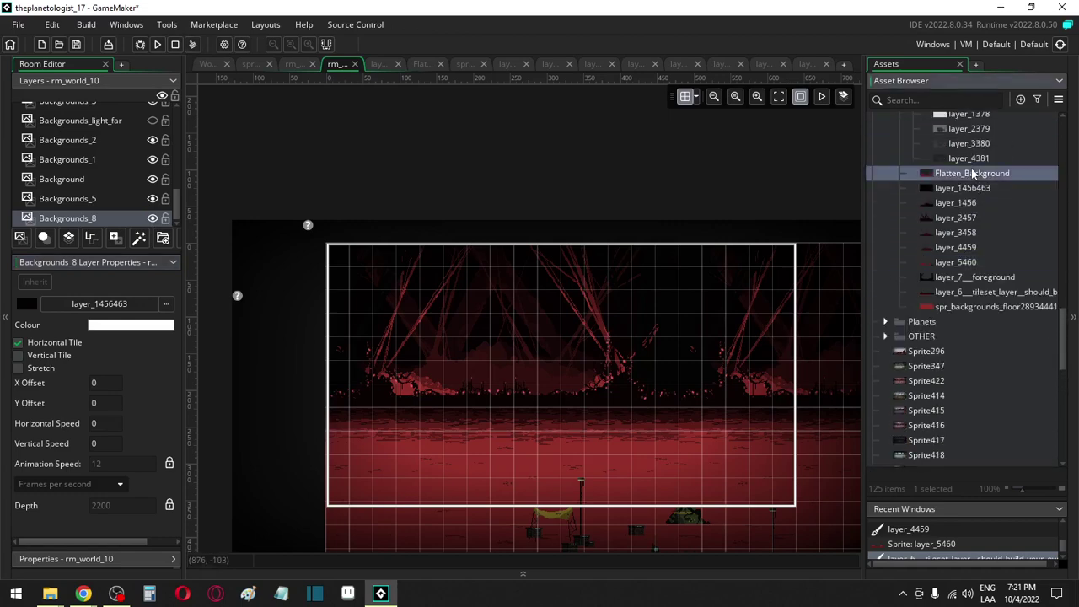
double_click(971, 173)
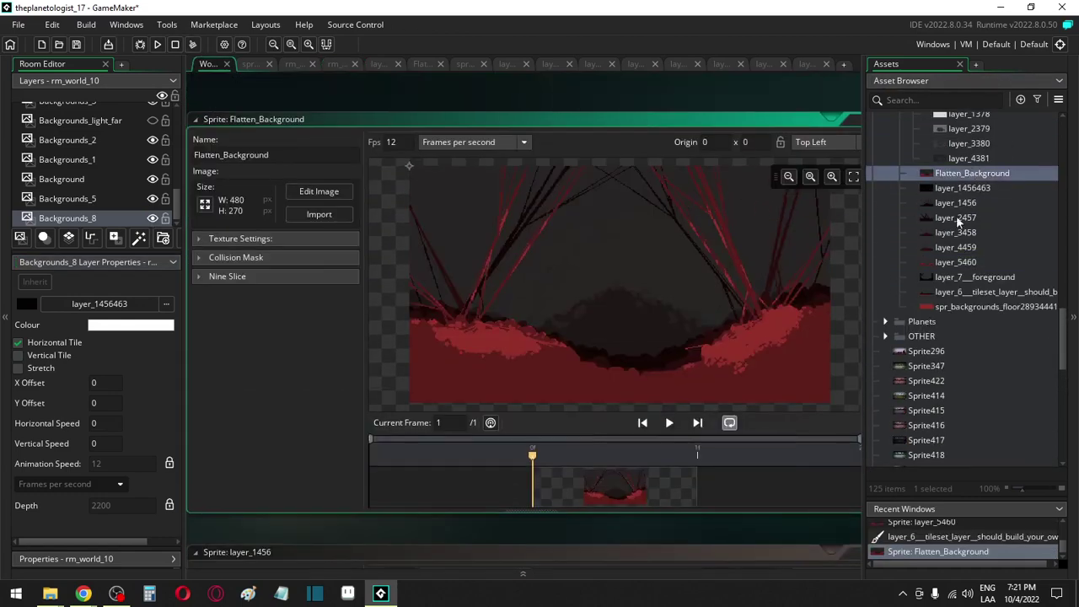
Duplicate the obj_select_planet_caves object in the SELECTION group under Objects
scroll(956, 223, up, 5)
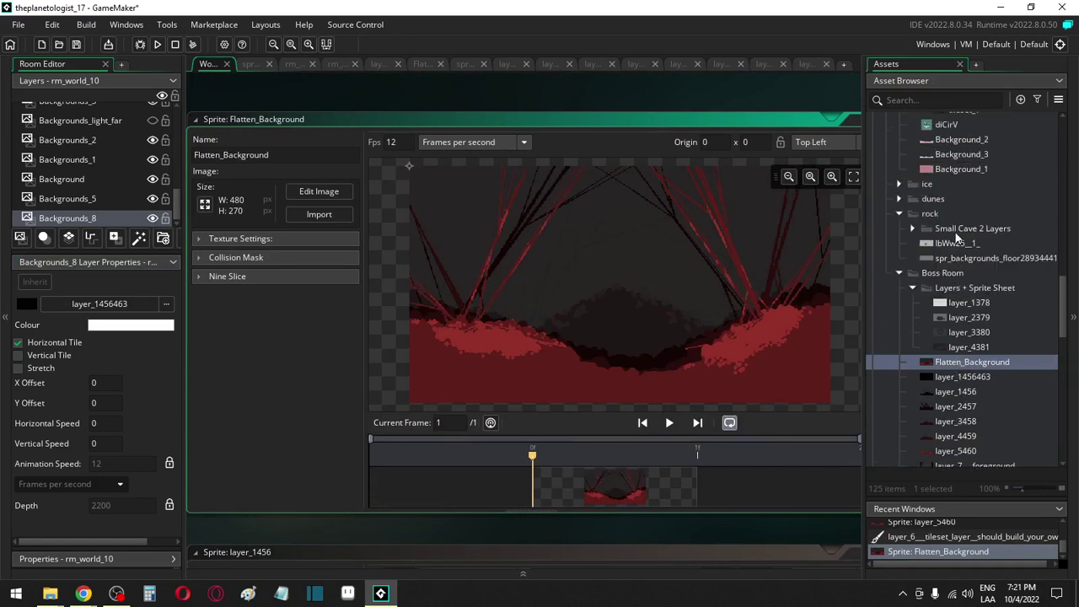
scroll(956, 239, down, 4)
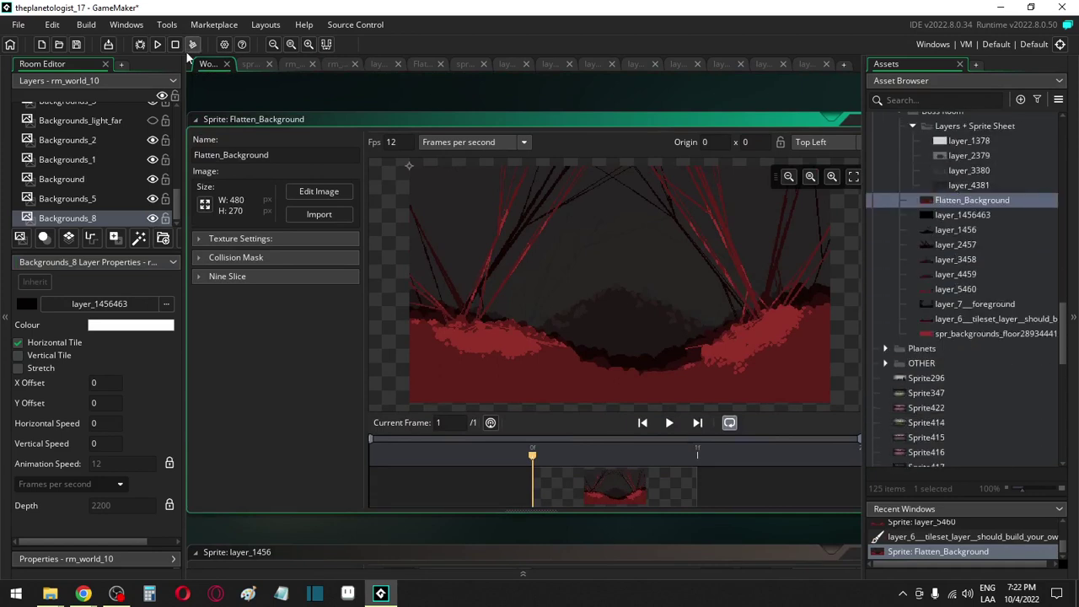
scroll(947, 334, down, 9)
scroll(950, 332, down, 5)
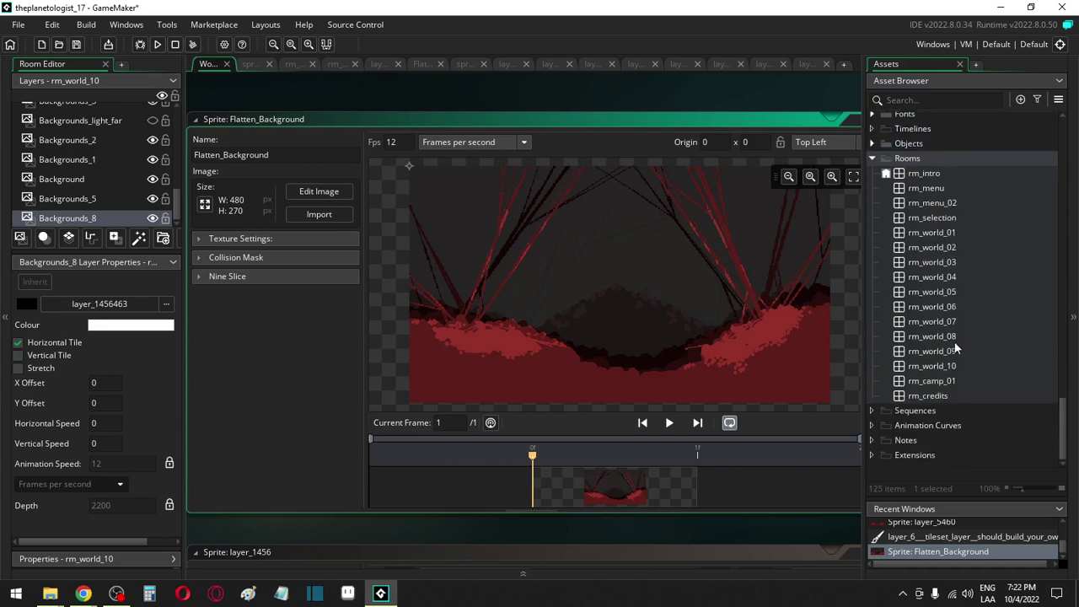
scroll(936, 381, up, 7)
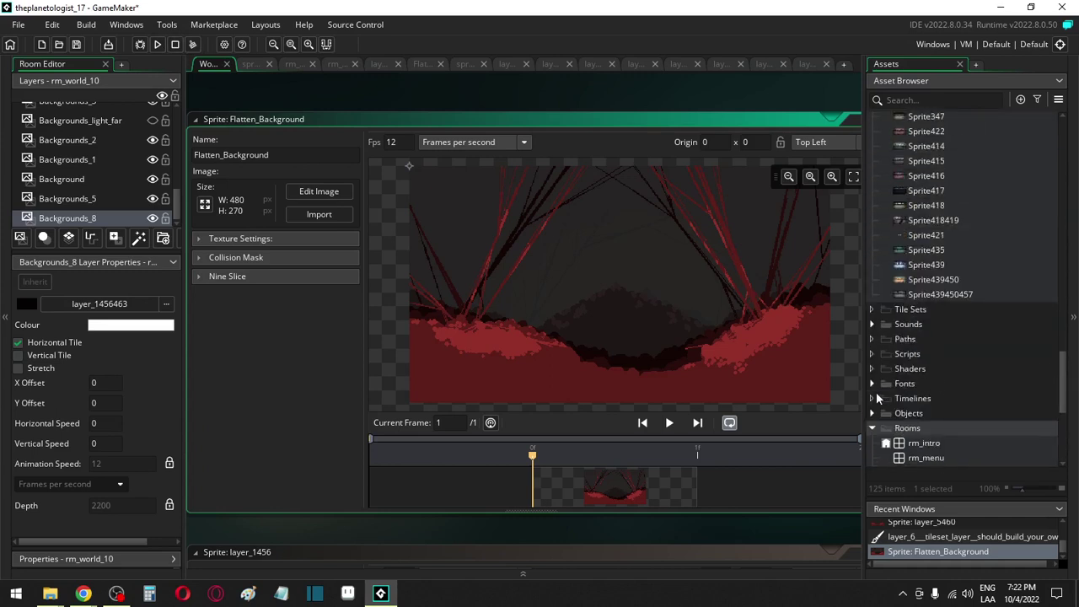
click(871, 413)
scroll(902, 395, down, 4)
scroll(919, 393, down, 3)
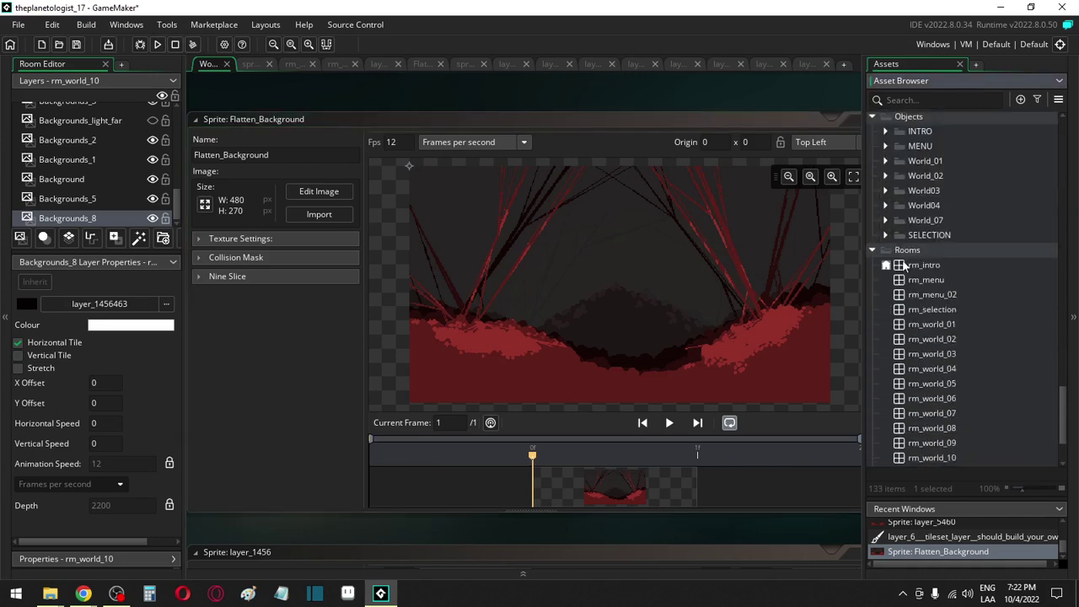
click(885, 239)
scroll(936, 287, down, 2)
click(957, 315)
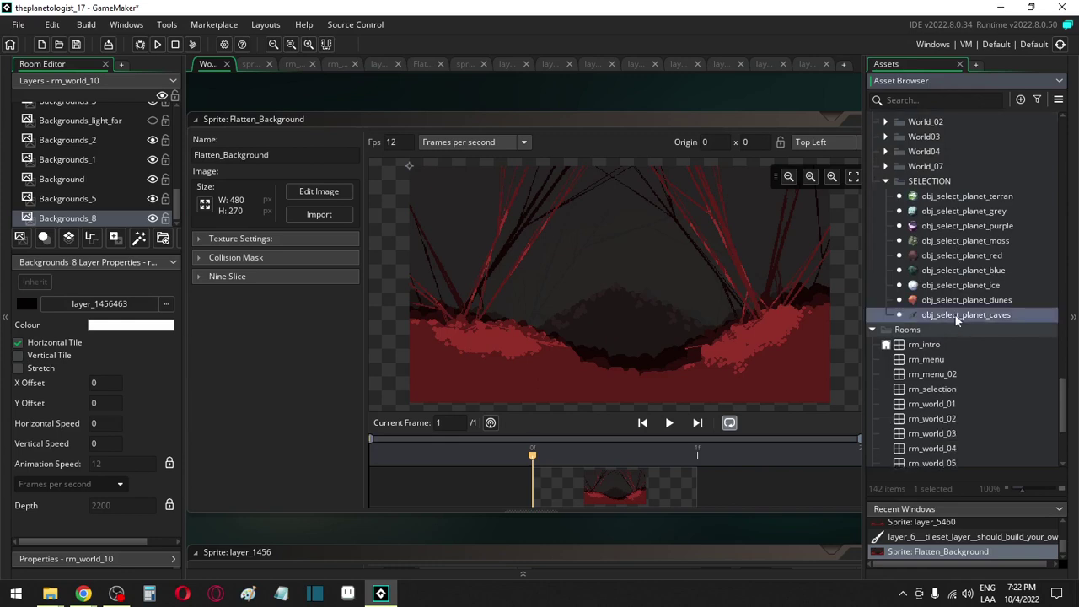
key(ctrl+d)
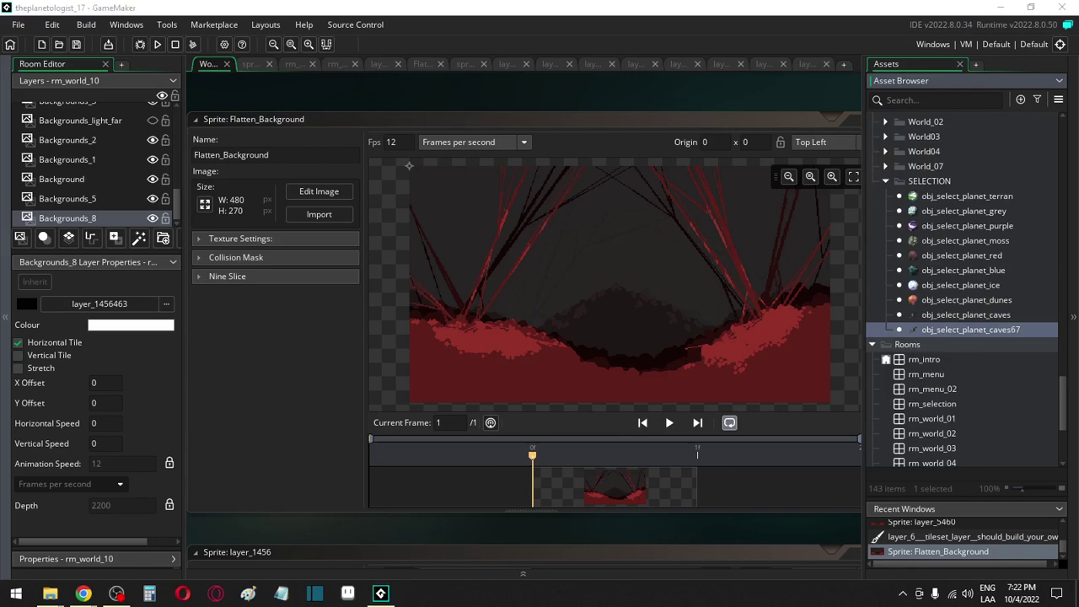
key(alt+Tab)
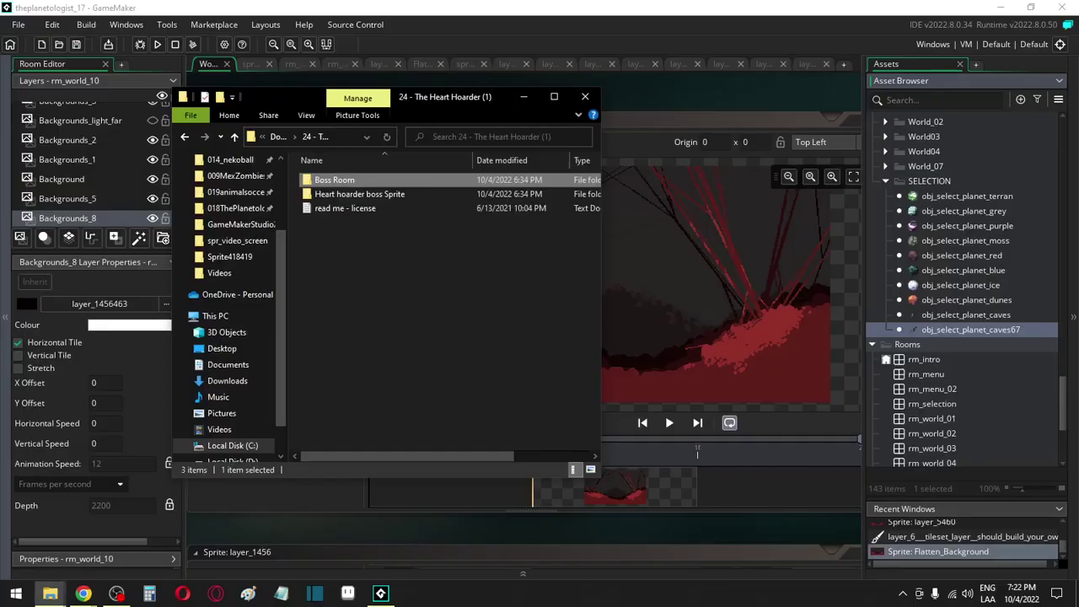
click(236, 208)
scroll(458, 331, down, 3)
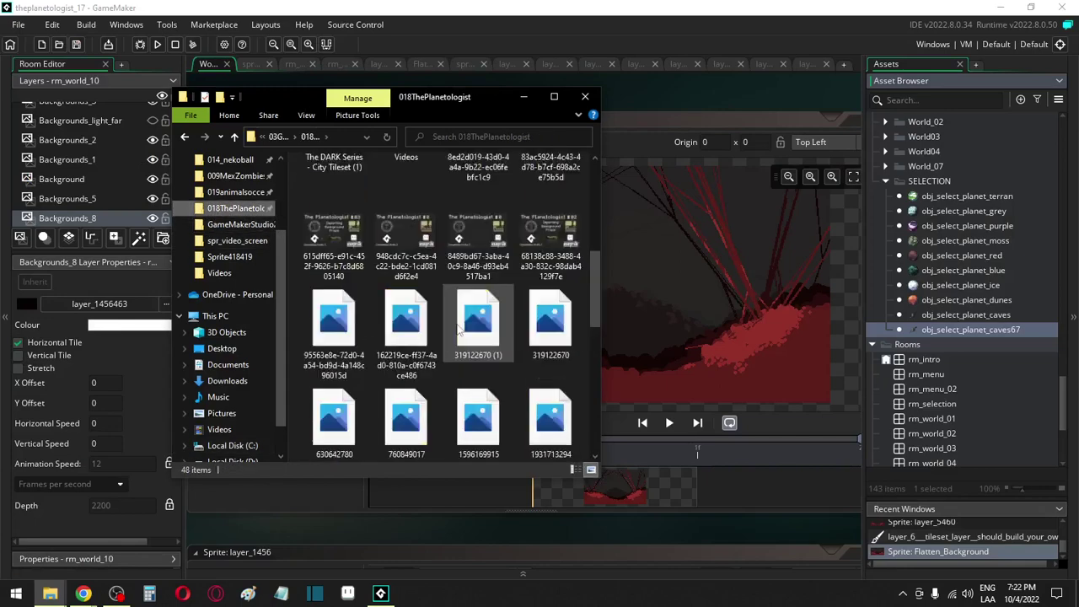
scroll(458, 331, up, 3)
scroll(460, 324, down, 3)
scroll(459, 324, up, 2)
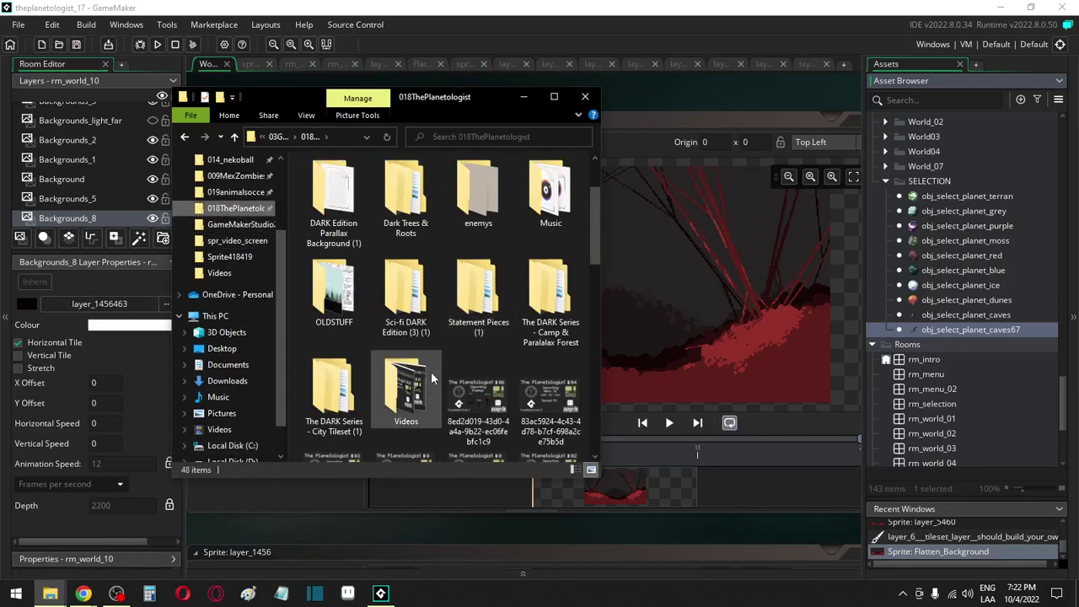
scroll(431, 375, up, 1)
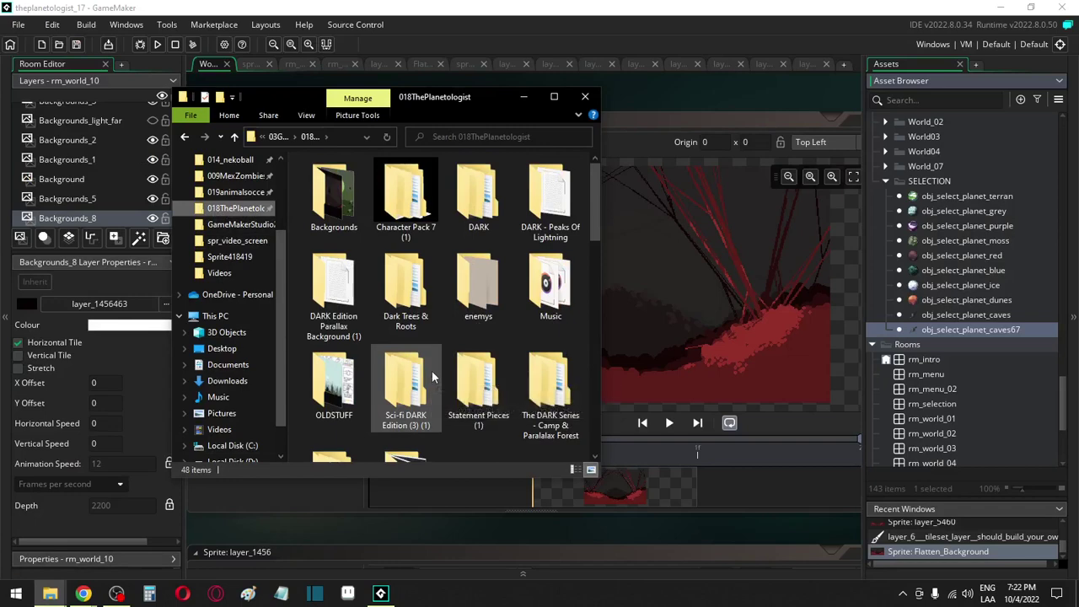
scroll(432, 378, down, 2)
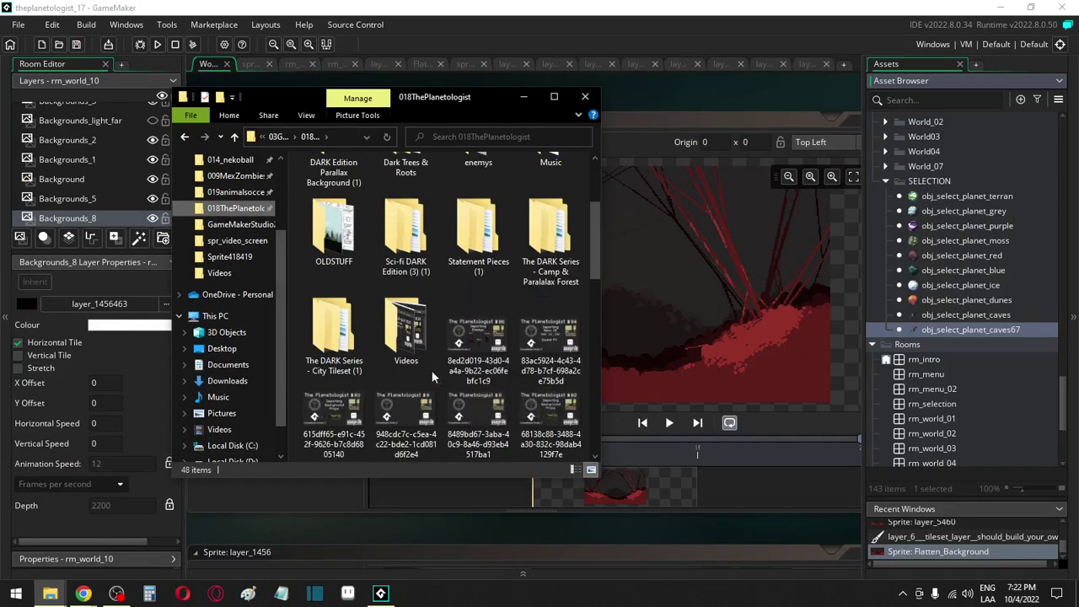
scroll(432, 370, down, 3)
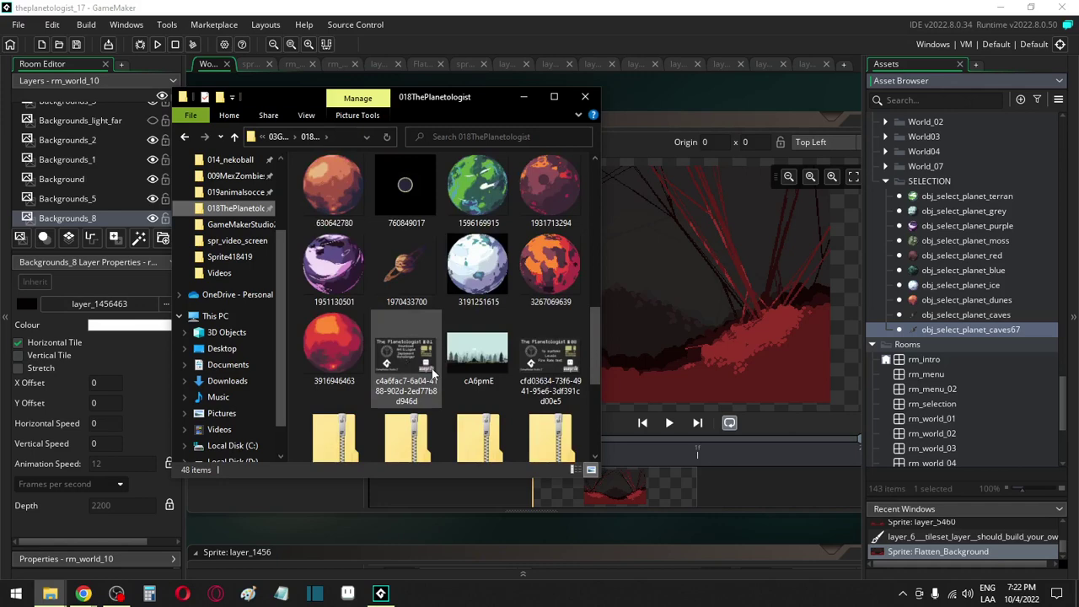
click(563, 268)
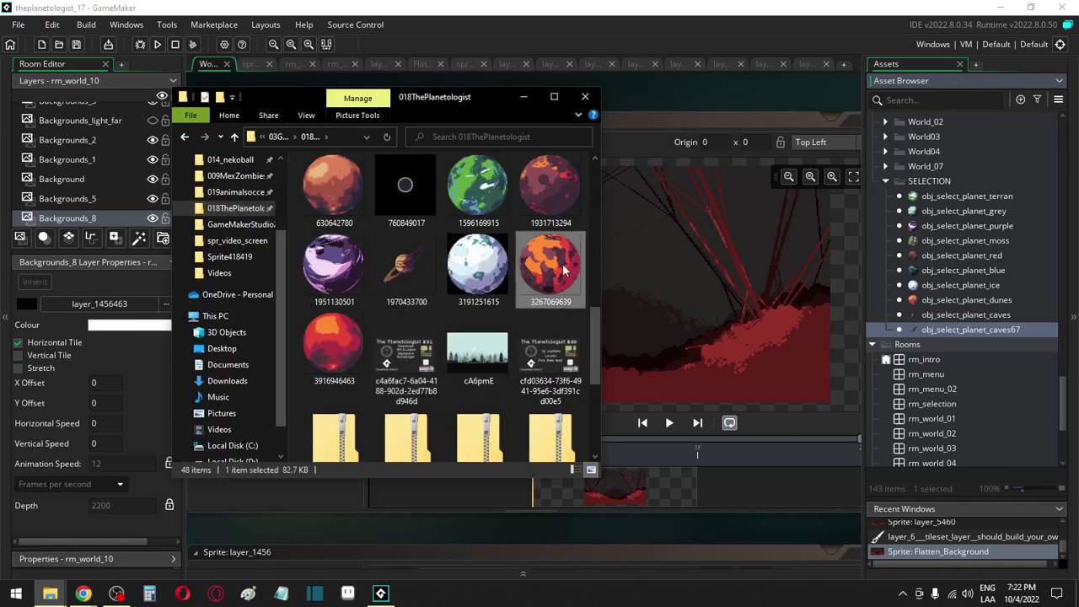
scroll(948, 312, up, 6)
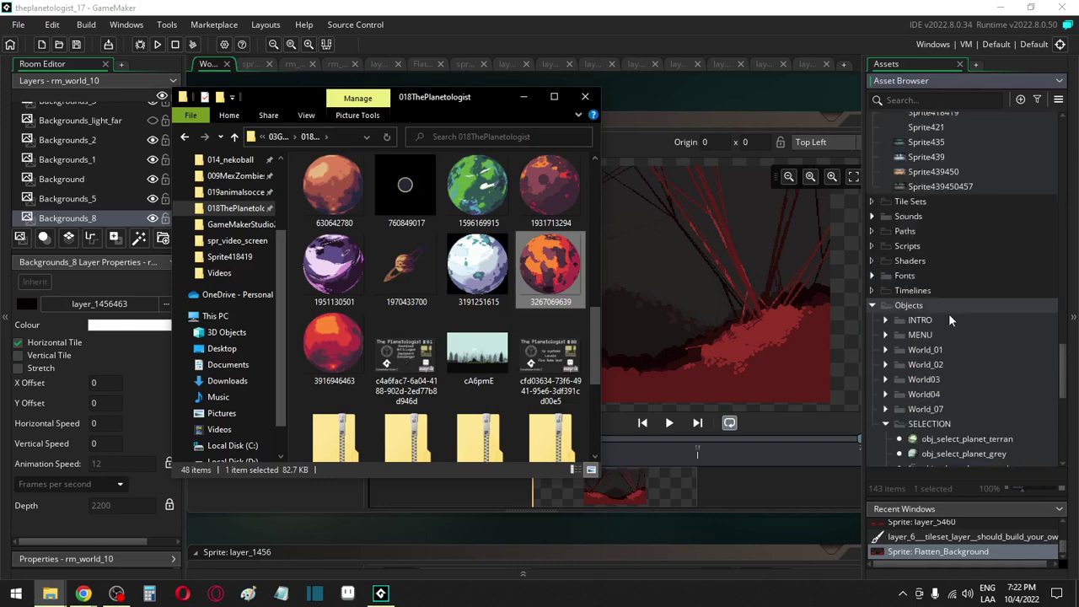
scroll(948, 312, up, 5)
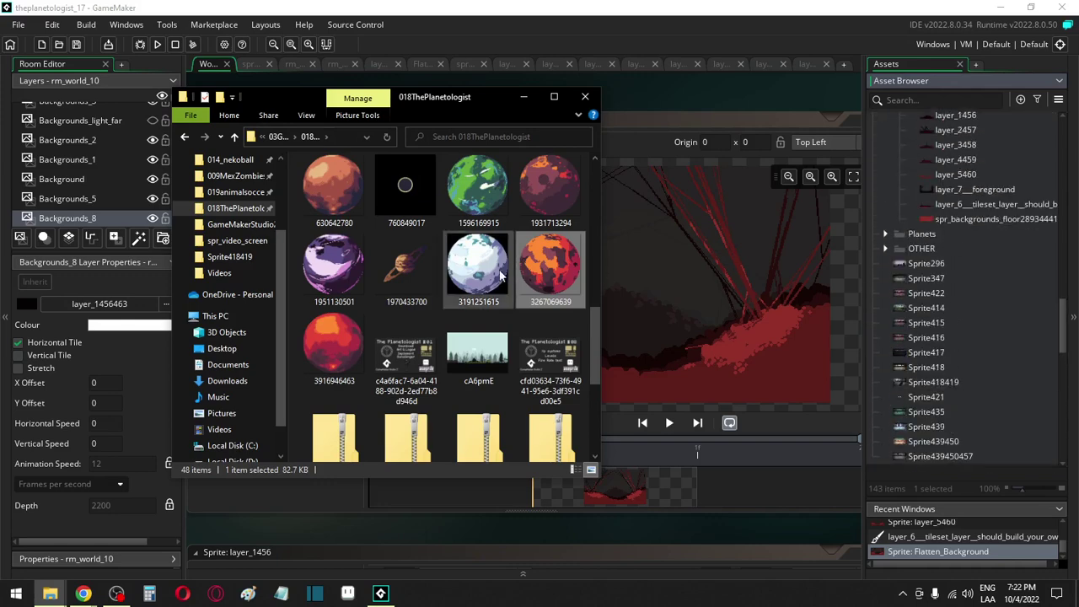
drag(544, 275, 924, 237)
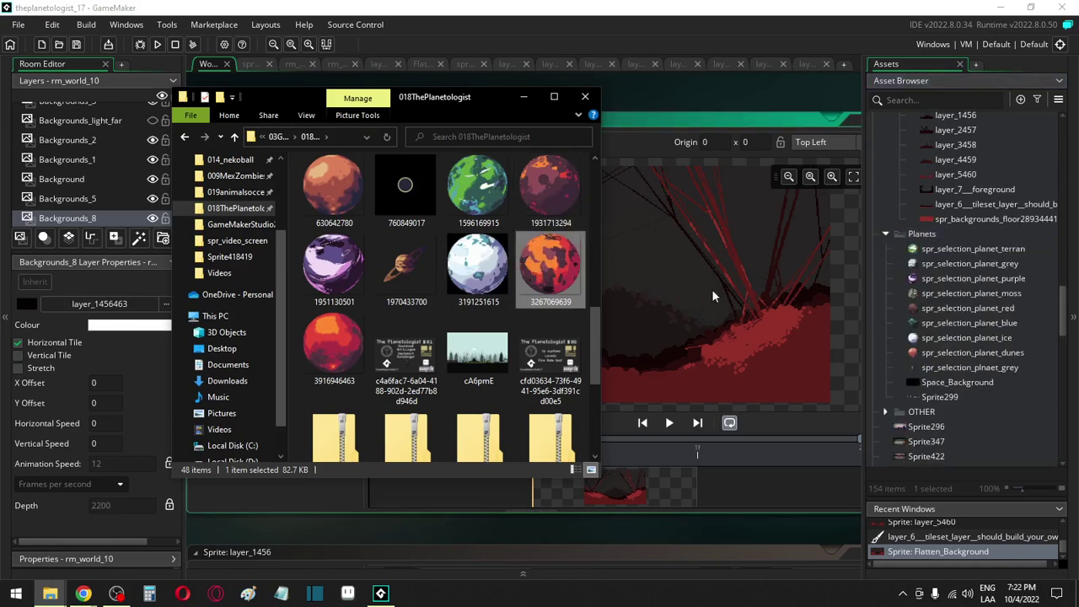
click(914, 239)
drag(914, 238, 915, 240)
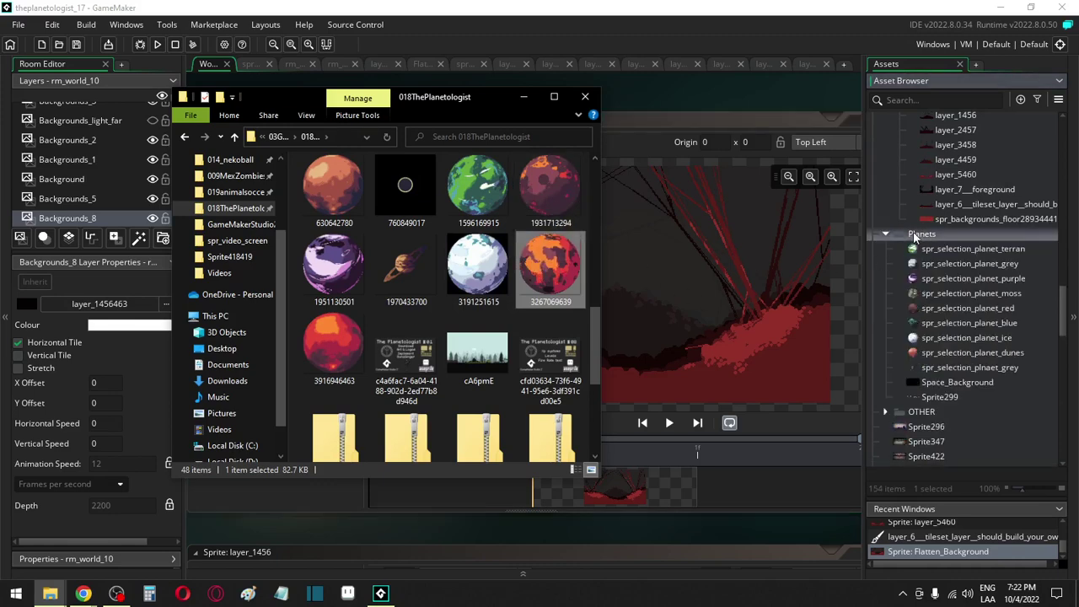
drag(932, 415, 943, 370)
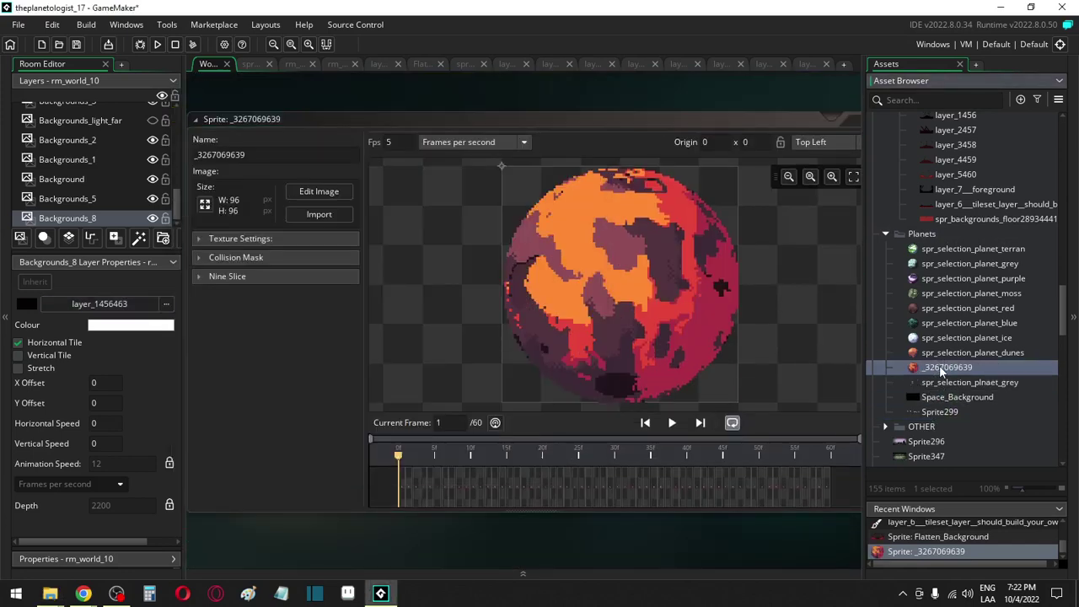
Rename the imported planet sprite as spr_selection_plamet_blood
click(943, 370)
text(spr)
text(_planet_)
key(BackSpace)
key(BackSpace)
key(BackSpace)
key(BackSpace)
key(BackSpace)
key(BackSpace)
key(BackSpace)
text(selection_plae)
key(BackSpace)
text(n_plamet_blood)
key(Return)
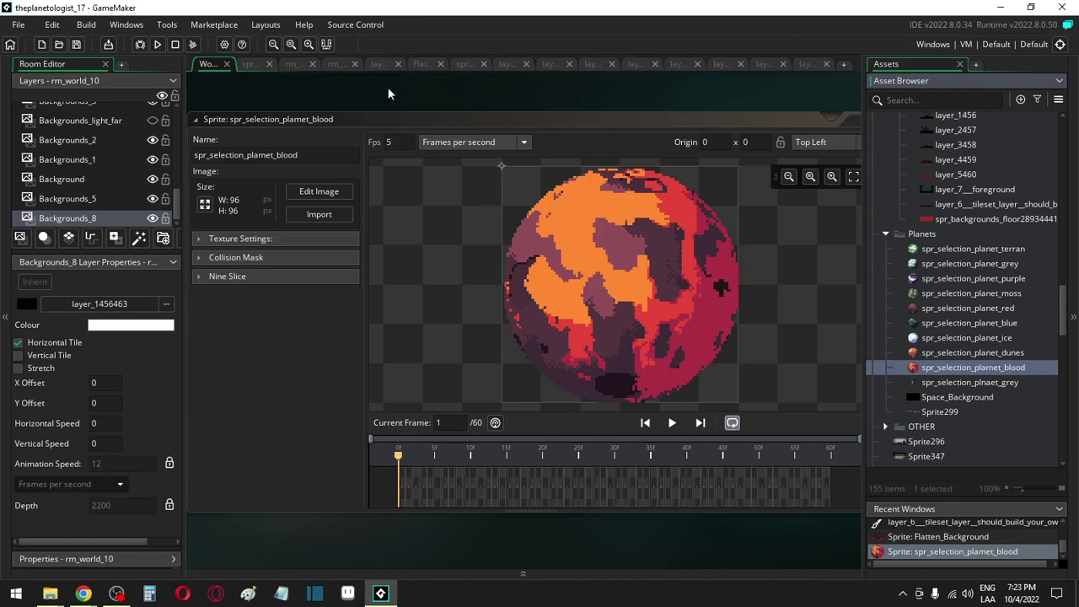
Rename the duplicated caves planet object in the SELECTION group as obj_select_planet_blood
scroll(455, 274, up, 5)
scroll(935, 354, down, 3)
scroll(968, 417, down, 10)
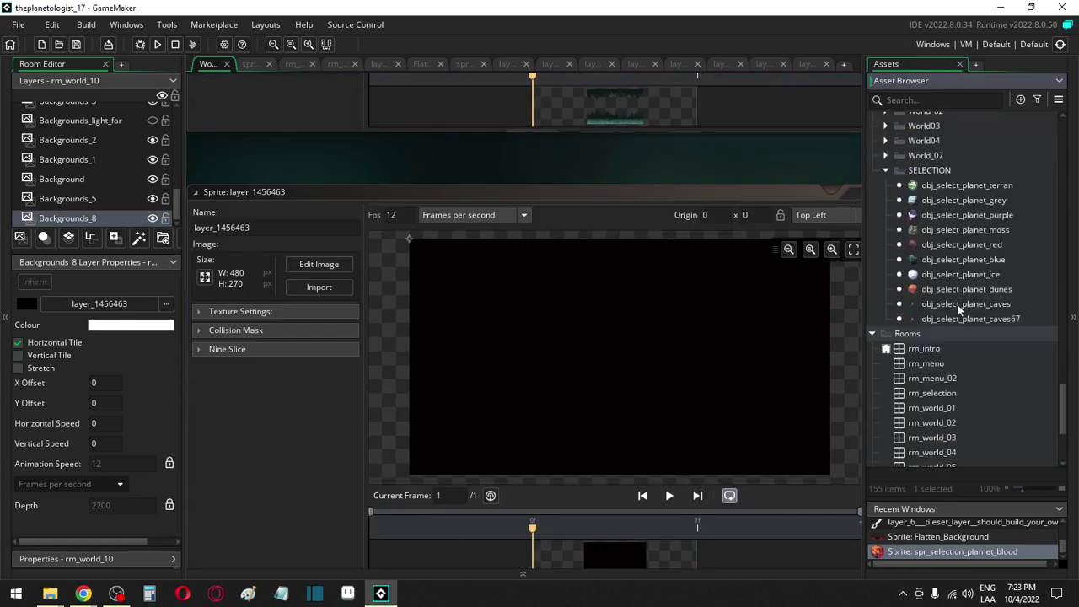
click(957, 319)
key(F2)
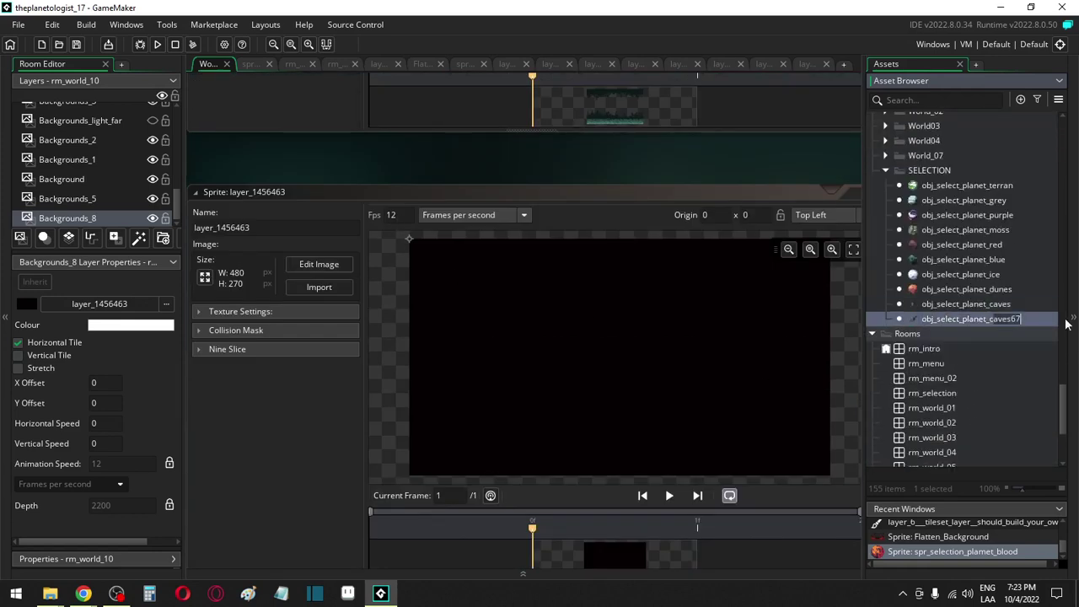
key(BackSpace)
text(blood)
Open the obj_select_planet_blood object and assign spr_selection_plamet_blood as its sprite
double_click(924, 318)
scroll(923, 317, up, 10)
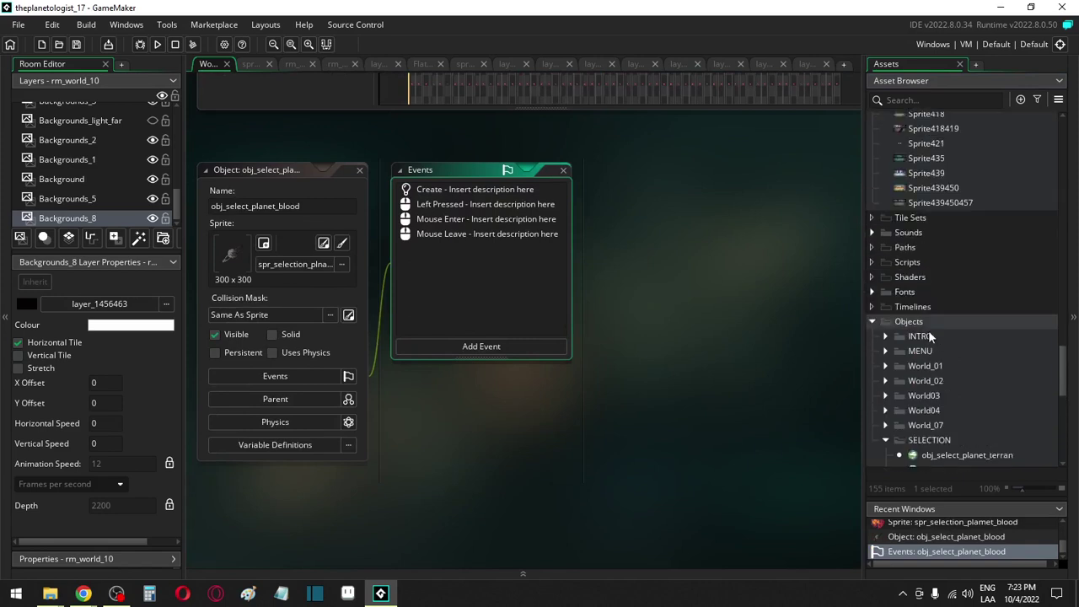
drag(955, 236, 268, 267)
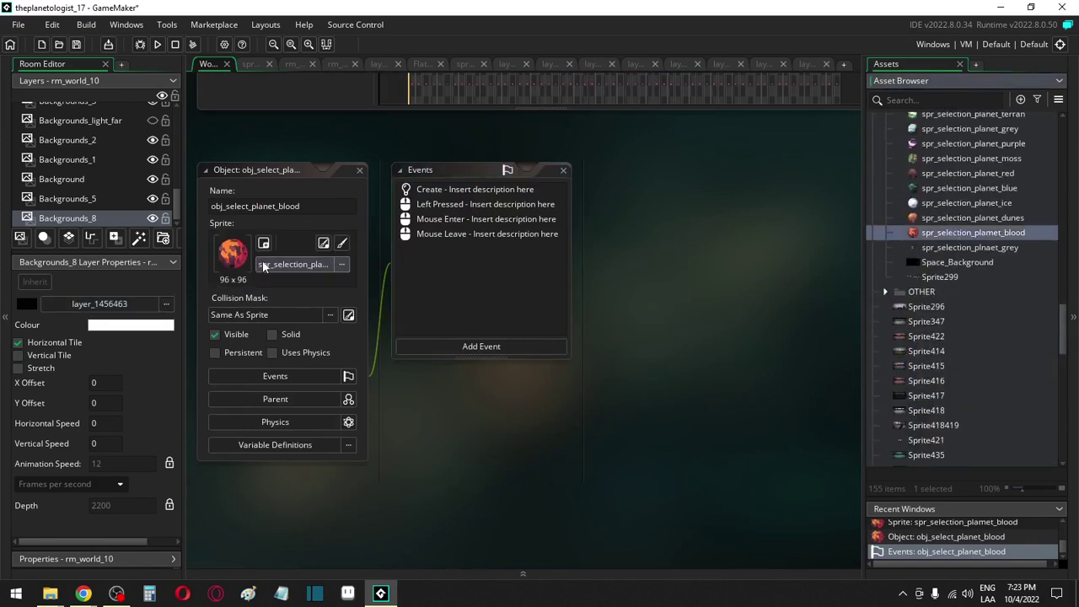
Change the room_goto target in obj_select_planet_blood's Left Pressed event to rm_world_10
double_click(452, 204)
click(763, 236)
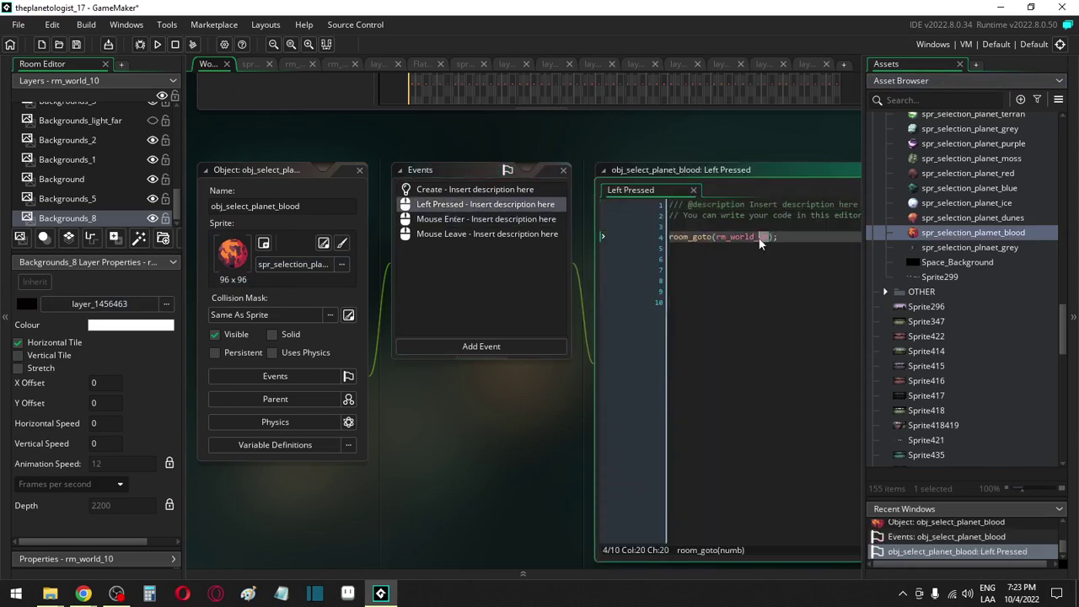
double_click(762, 236)
text(10)
key(ctrl+End)
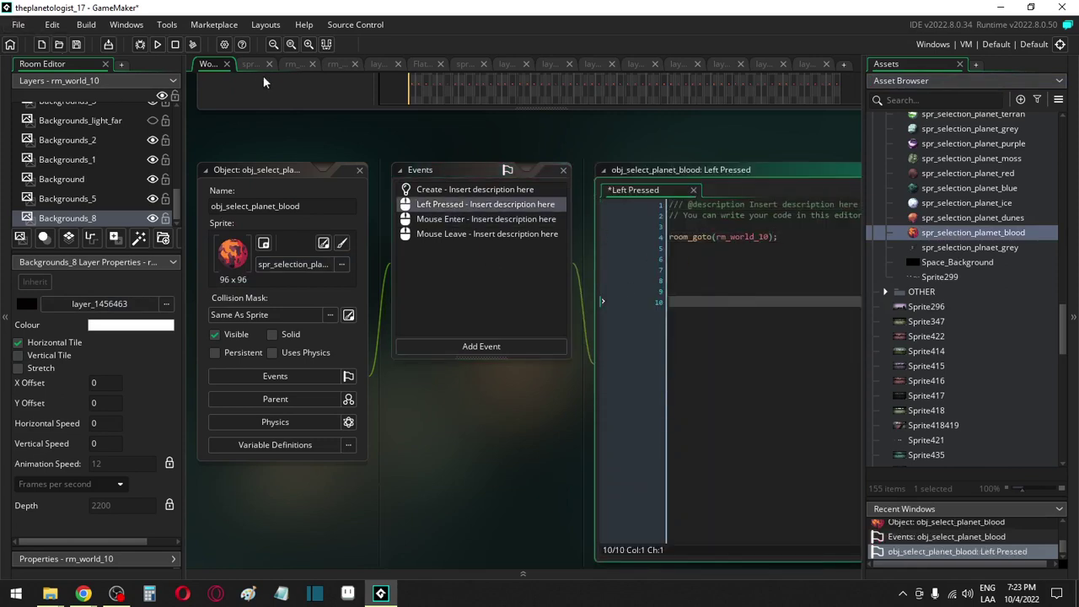
Place an obj_select_planet_blood instance in rm_selection's Instances layer, in the gap above and between the red and dunes planets
click(337, 65)
click(293, 65)
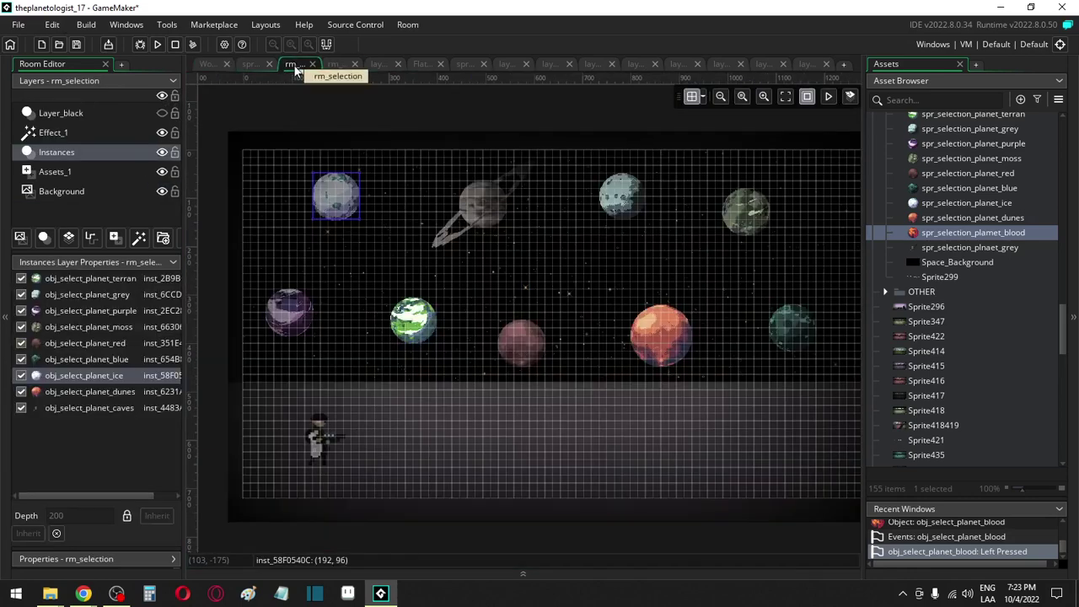
mouse_move(931, 236)
mouse_down()
mouse_move(844, 258)
mouse_move(683, 272)
mouse_move(927, 237)
mouse_up()
scroll(974, 346, down, 15)
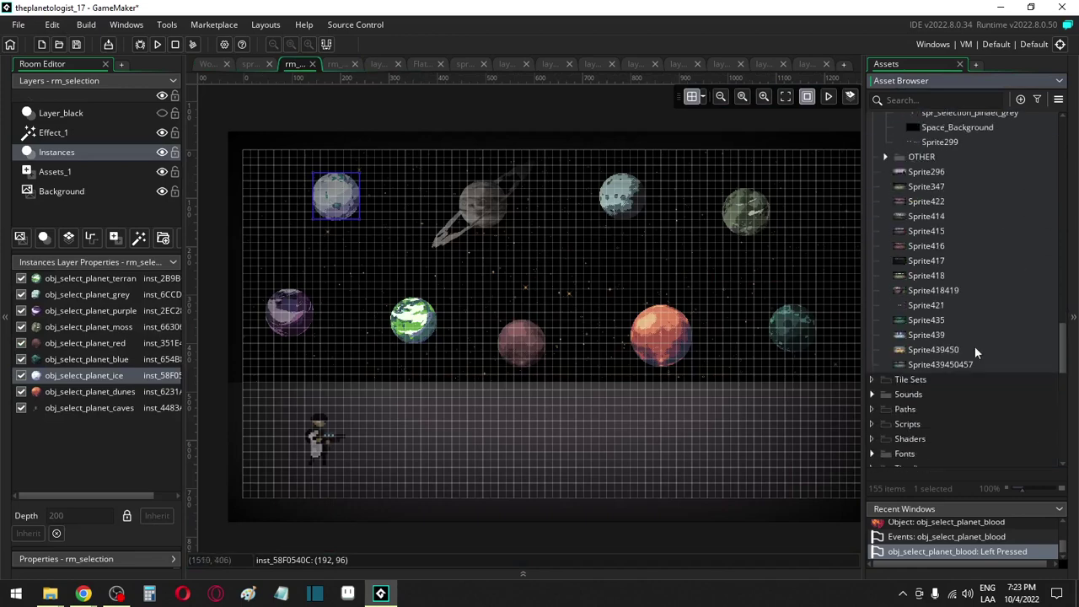
drag(960, 345, 552, 253)
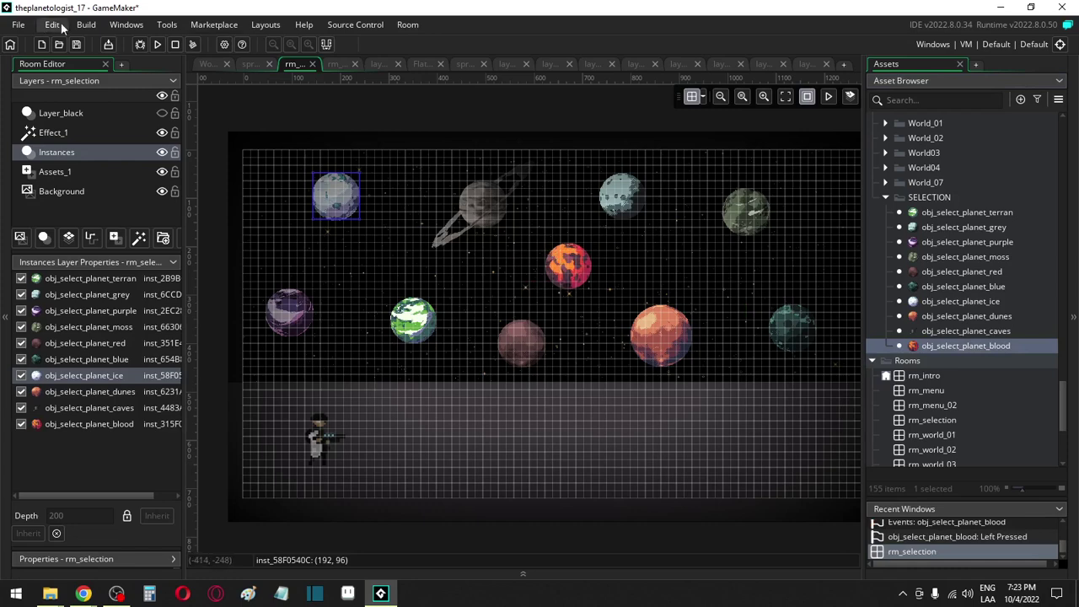
Save the project, run the game, start it from the title menu and enter the blood planet's world to test it
click(75, 45)
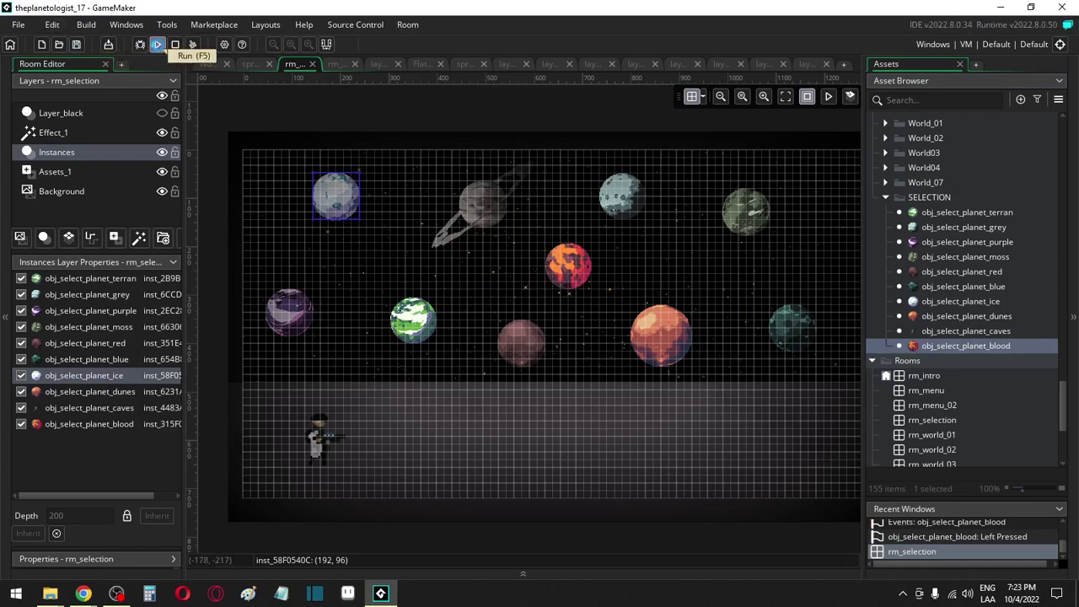
click(157, 44)
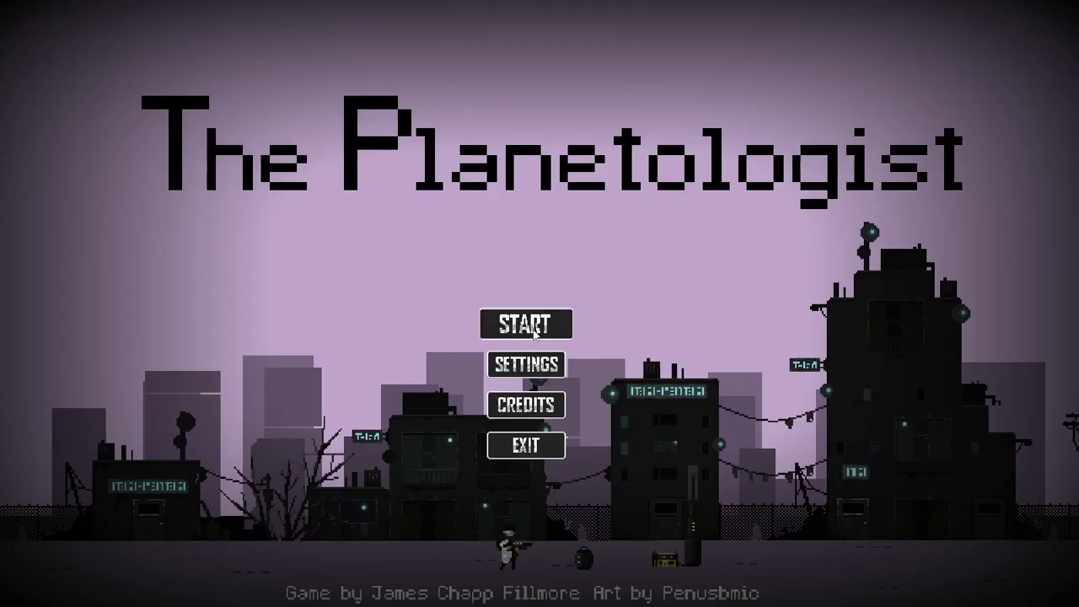
click(533, 325)
click(602, 209)
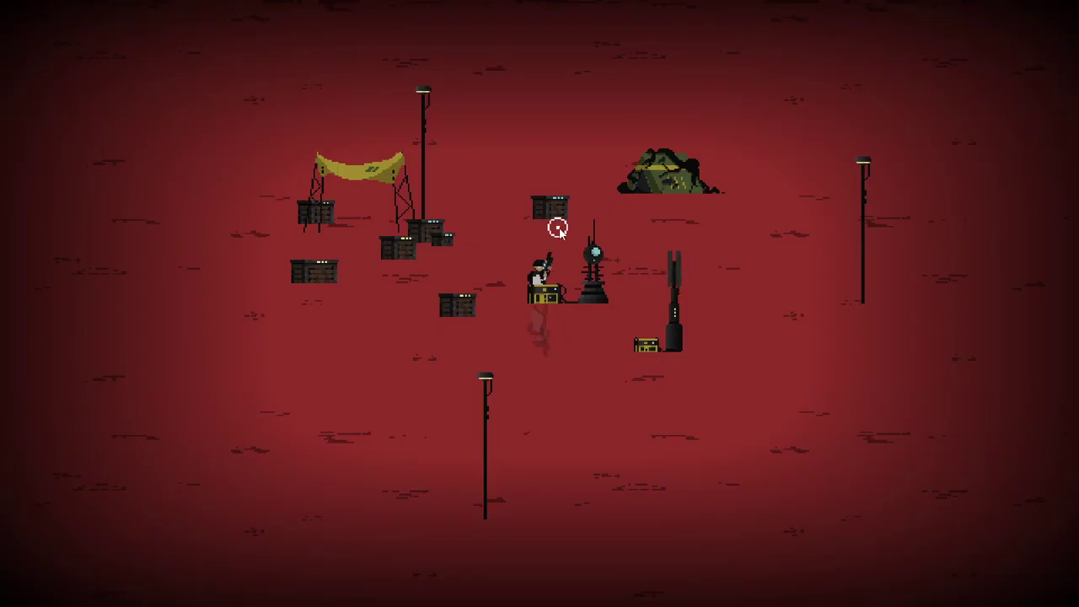
Walk the character up to the horizon and across the blood world to inspect its layered background in the running game
key(w)
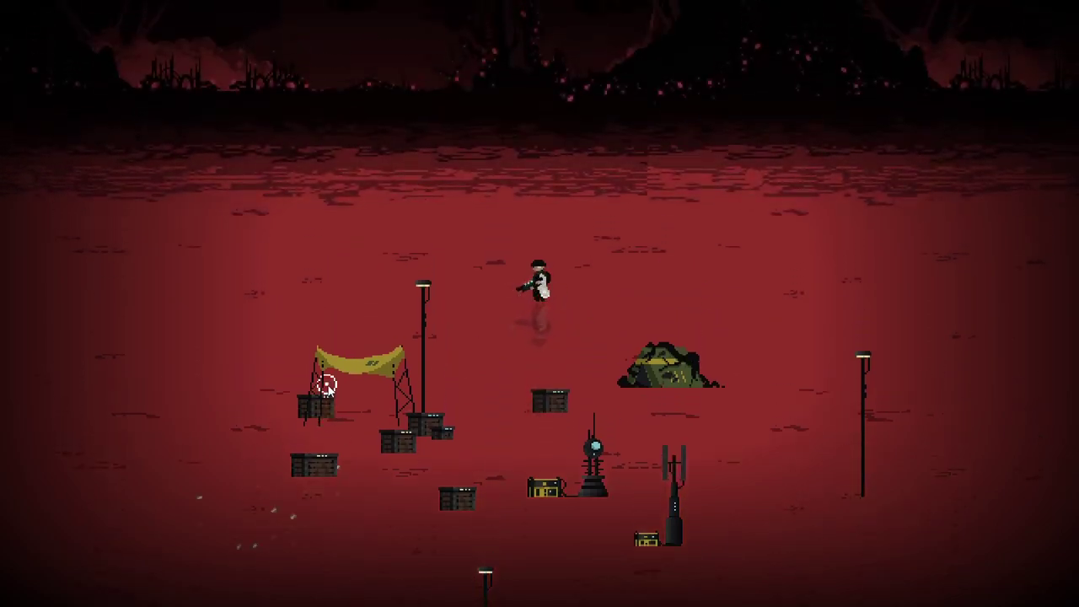
key(d)
key(s)
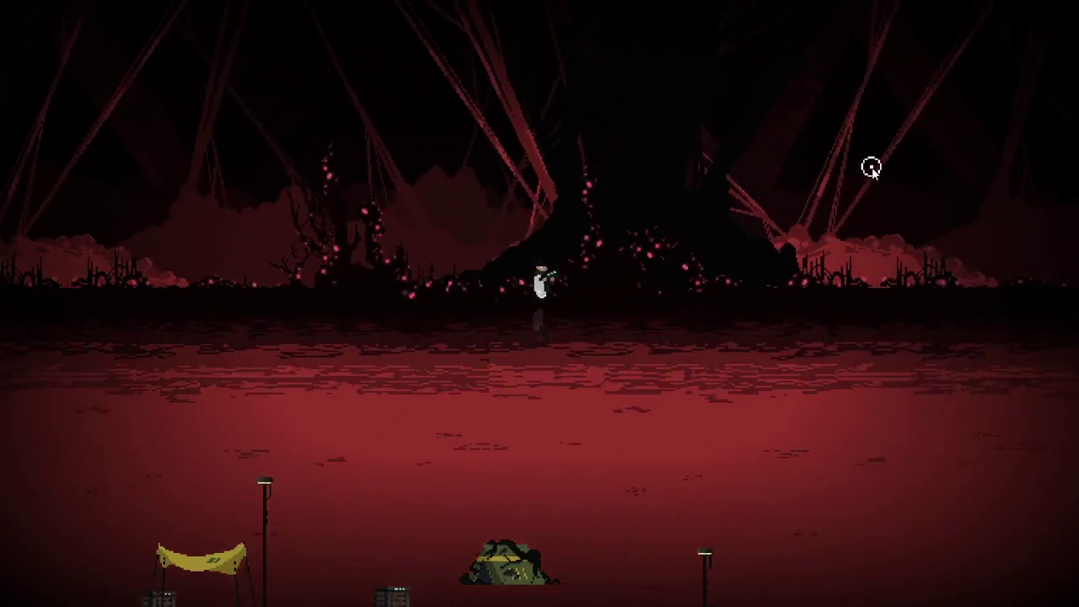
key(d)
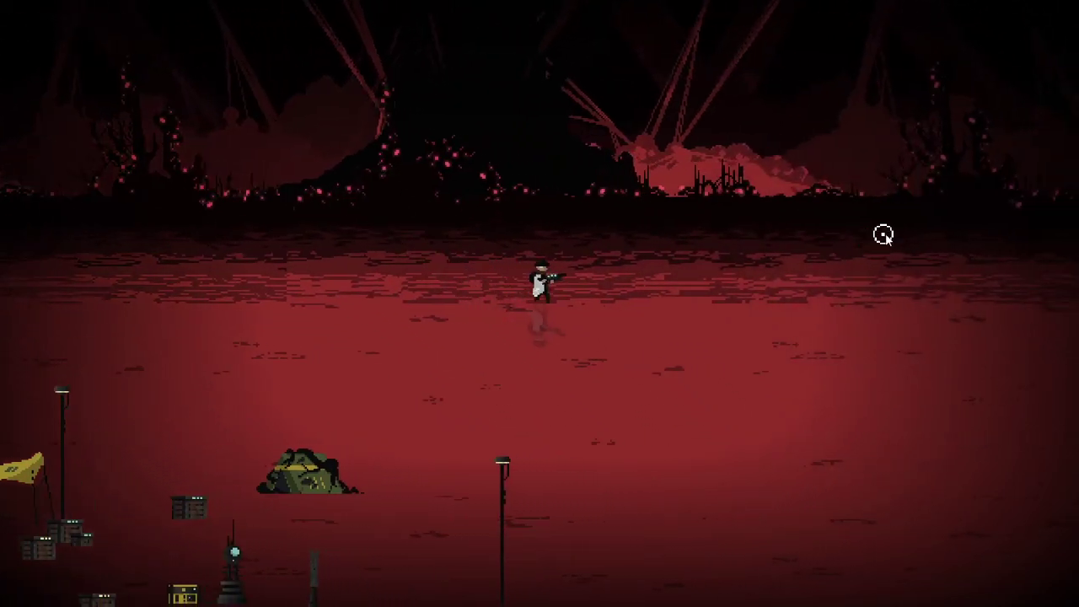
key(w)
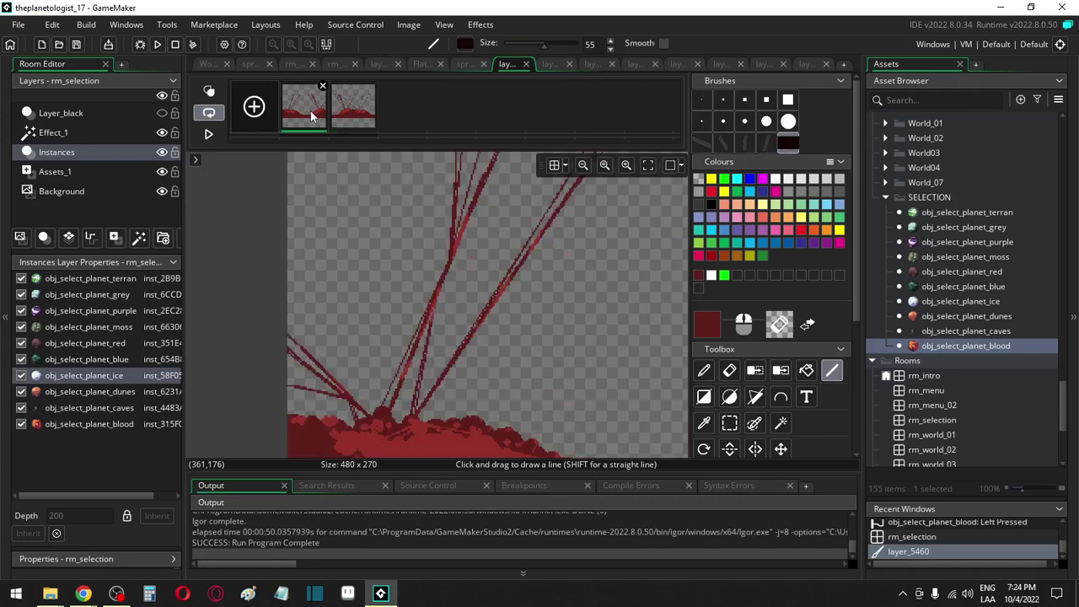
Delete the first of the two frames in the layer_5460 image and check the other layer images for extra frames
click(321, 87)
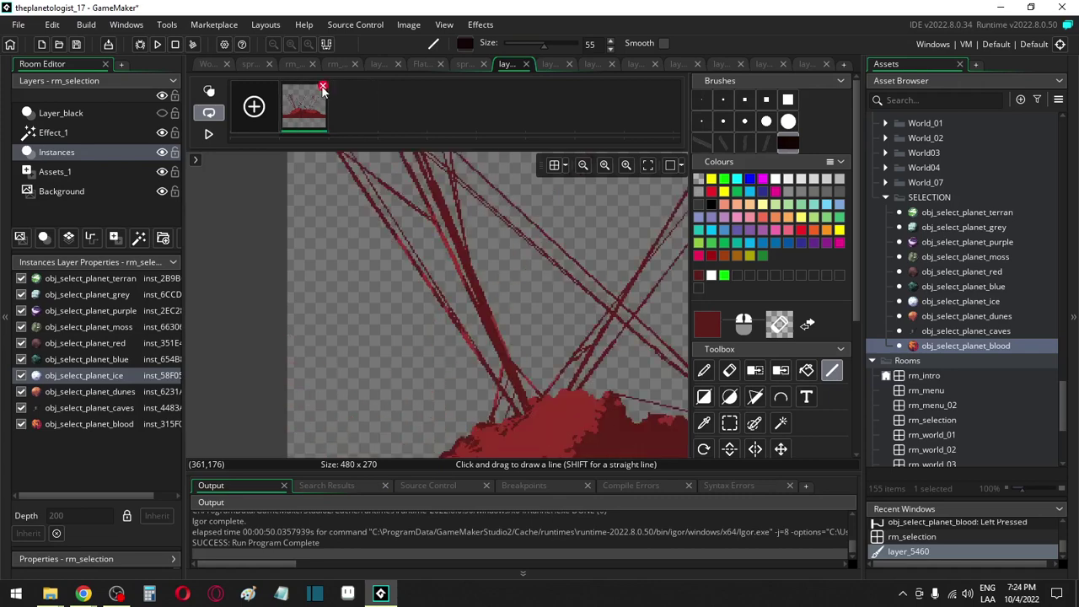
click(558, 64)
click(593, 65)
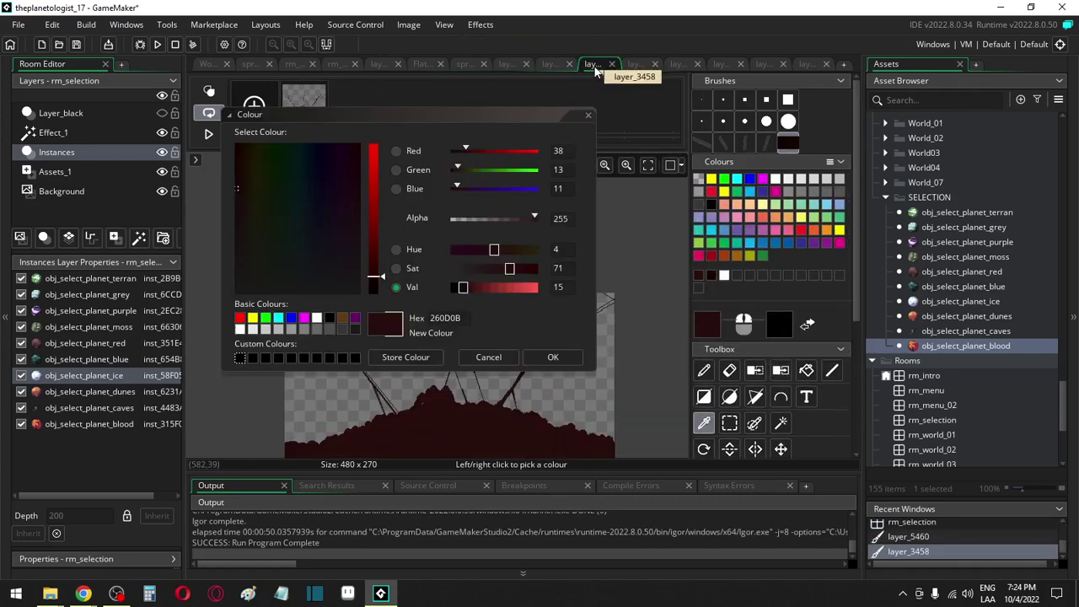
click(587, 116)
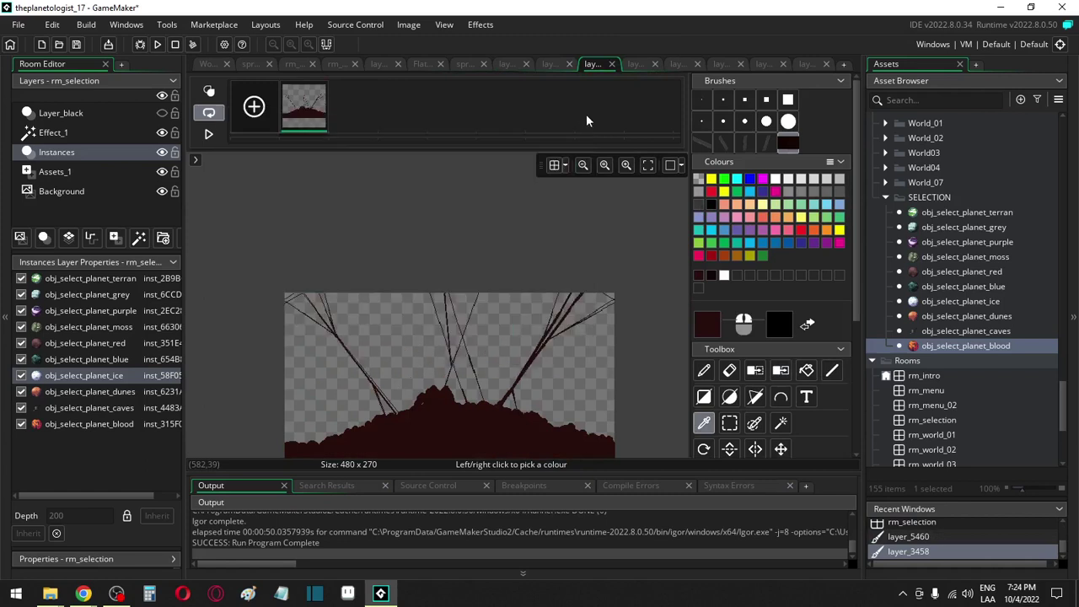
click(636, 64)
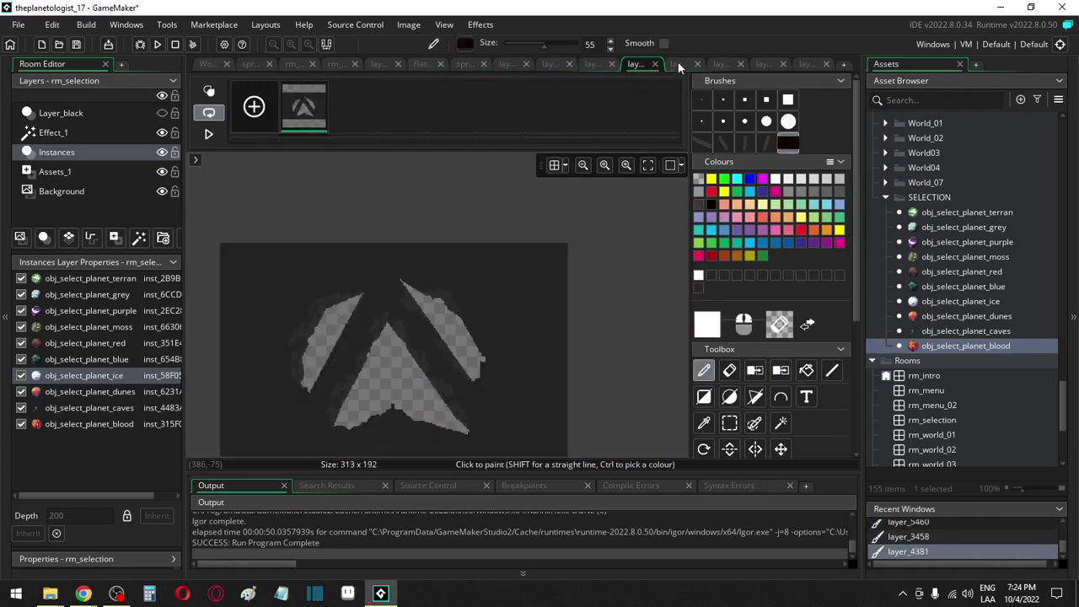
click(653, 64)
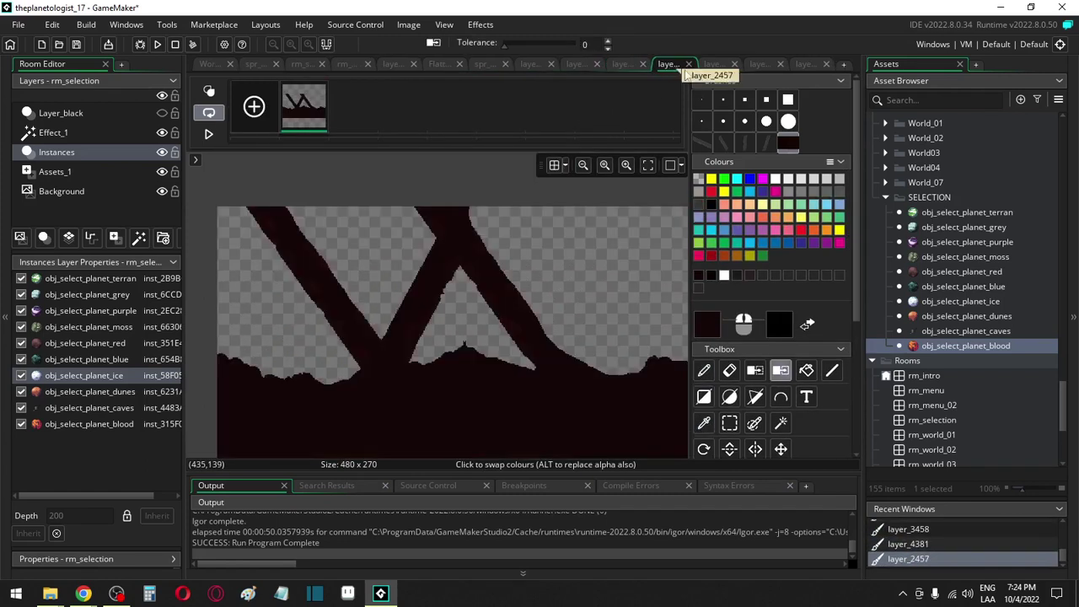
click(712, 64)
click(763, 64)
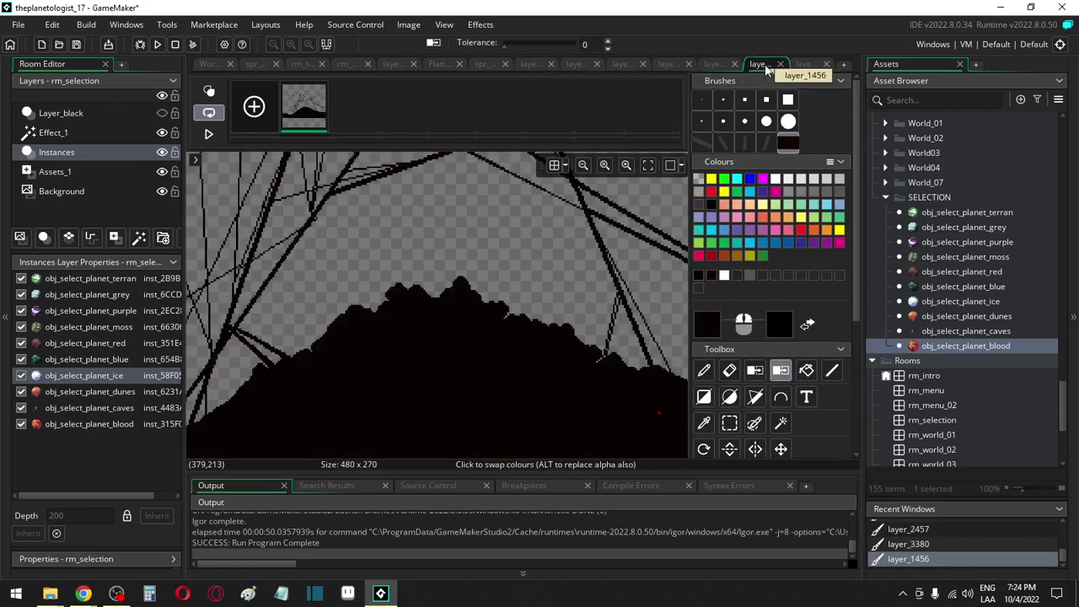
Try painting a dark trunk in the empty area beside the crossed trunks of layer_2457 with a custom brush, and undo it
click(665, 65)
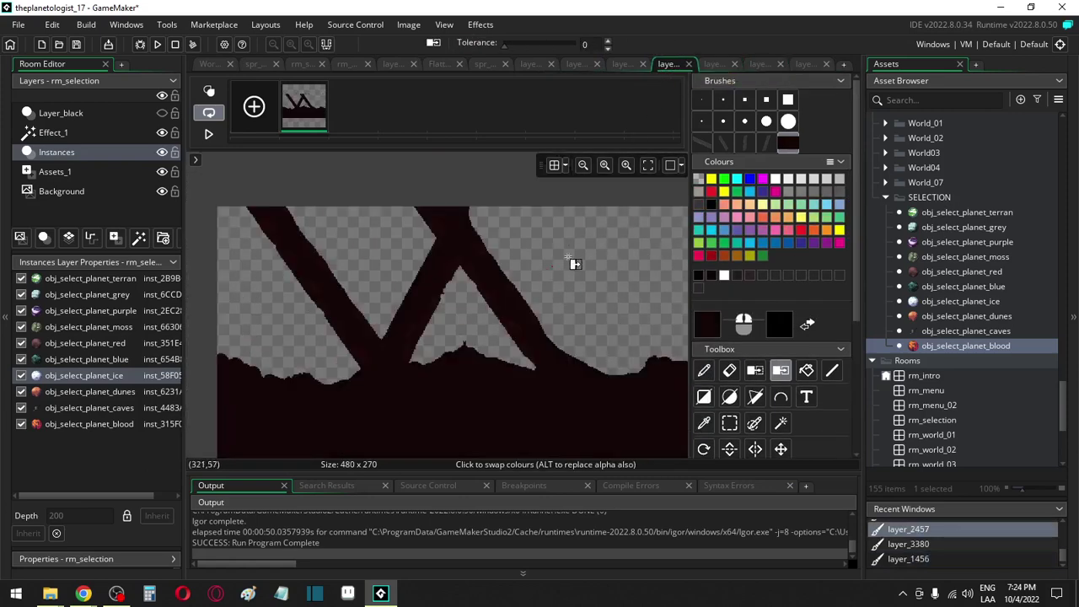
scroll(568, 268, up, 1)
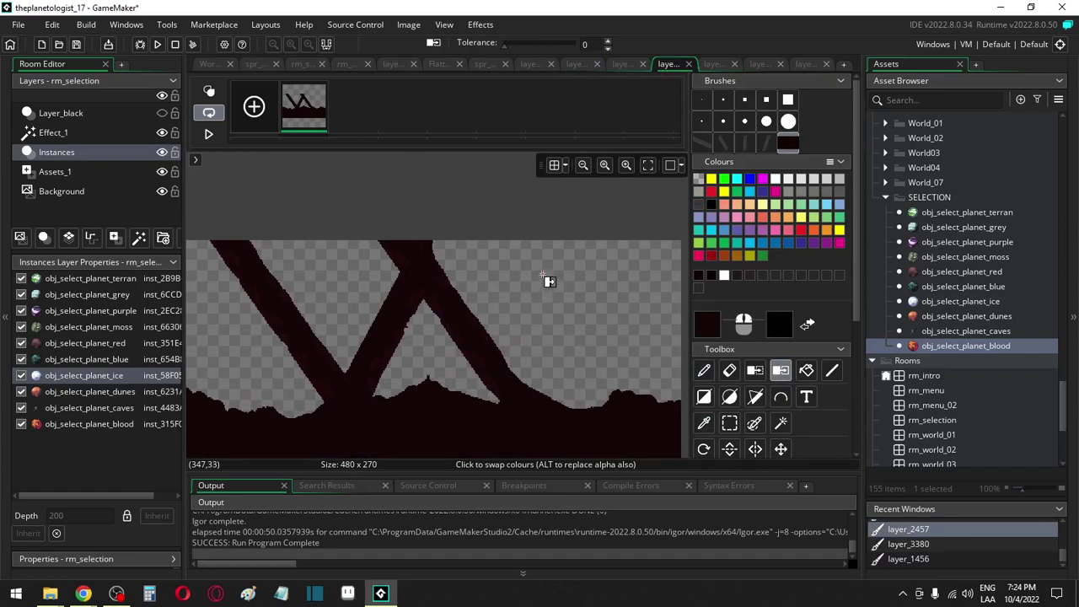
click(745, 142)
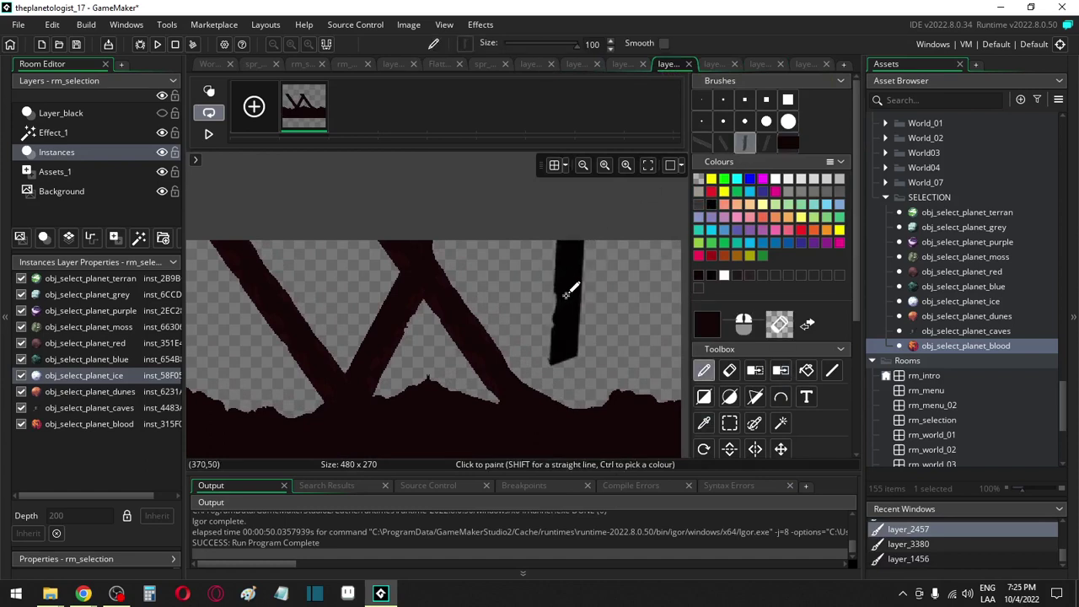
click(705, 140)
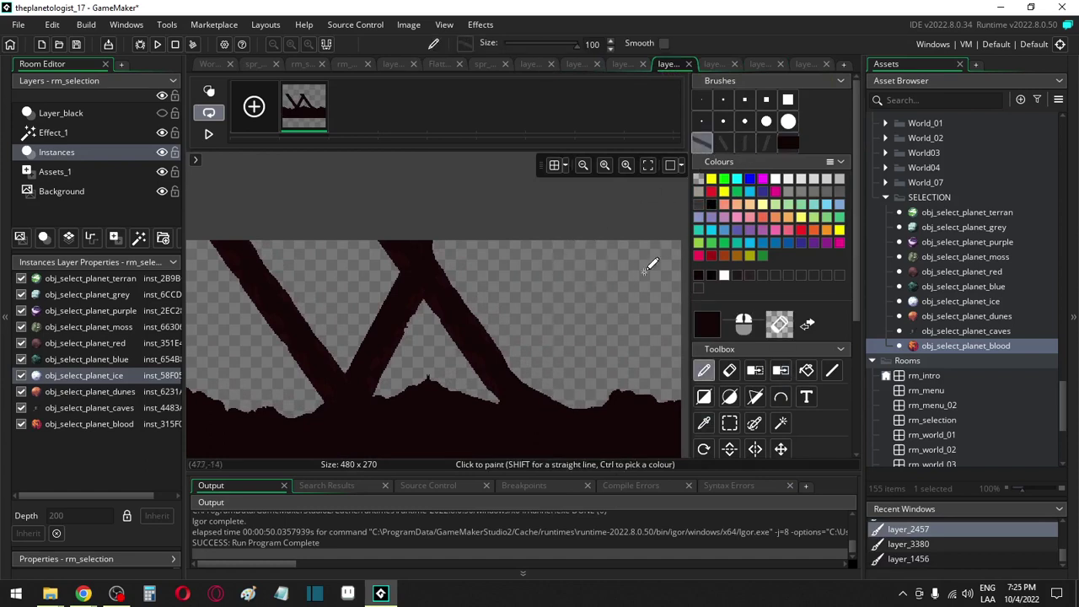
click(723, 141)
click(745, 142)
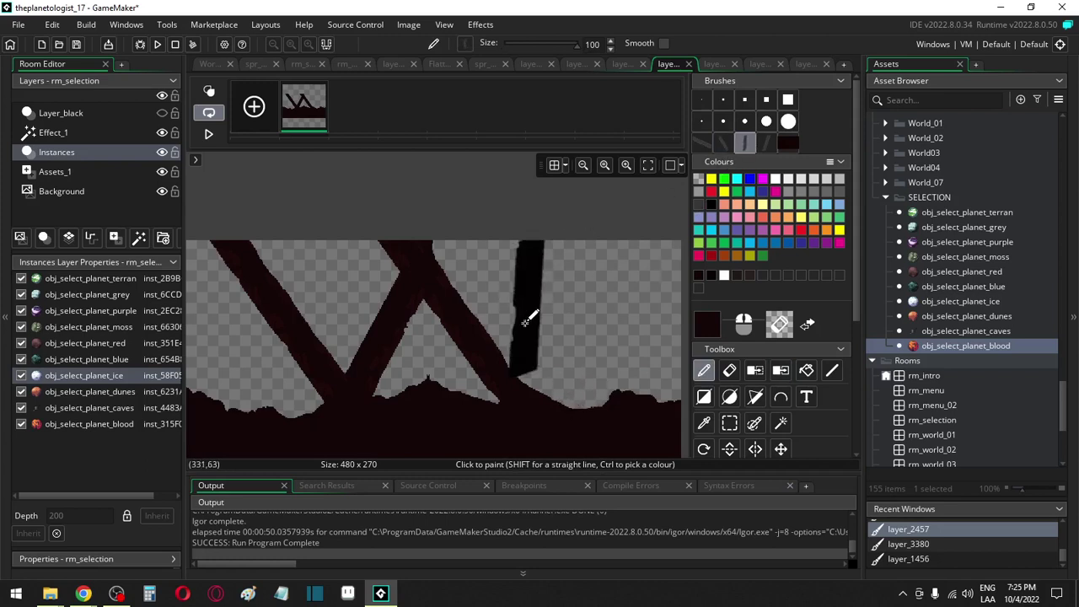
mouse_move(624, 424)
mouse_down()
mouse_move(595, 349)
mouse_move(578, 339)
mouse_up()
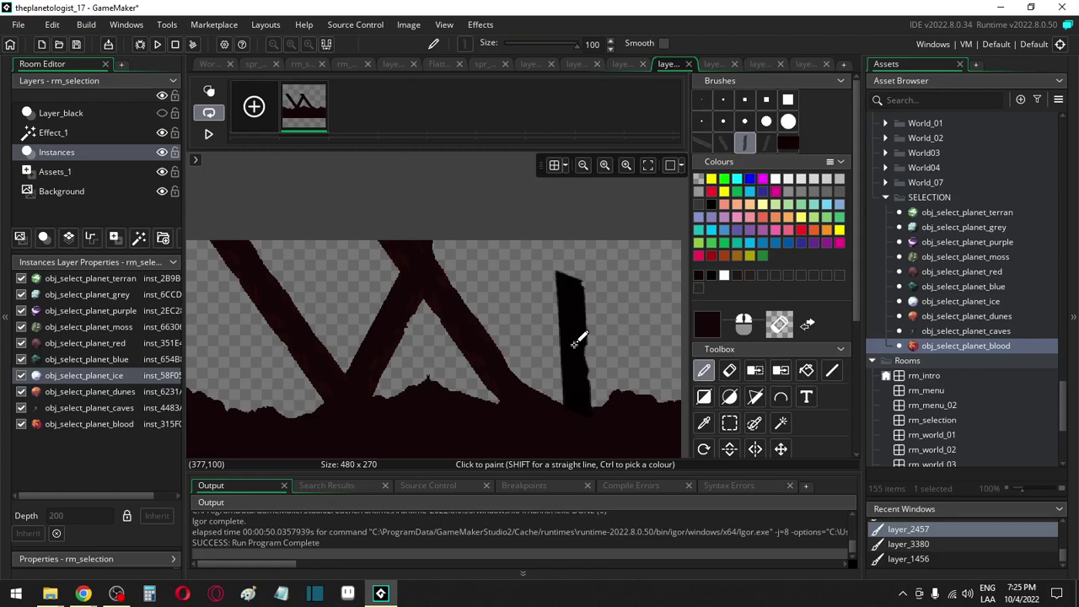
key(ctrl+z)
Check the earlier layer images back to Flatten_Background and run the game again
click(621, 65)
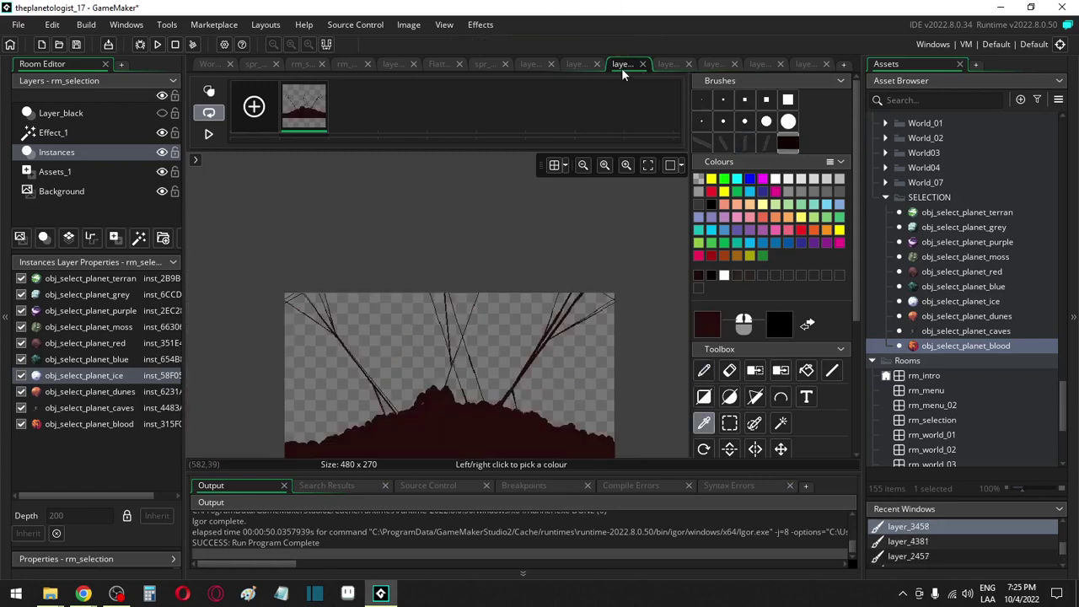
click(588, 66)
click(539, 65)
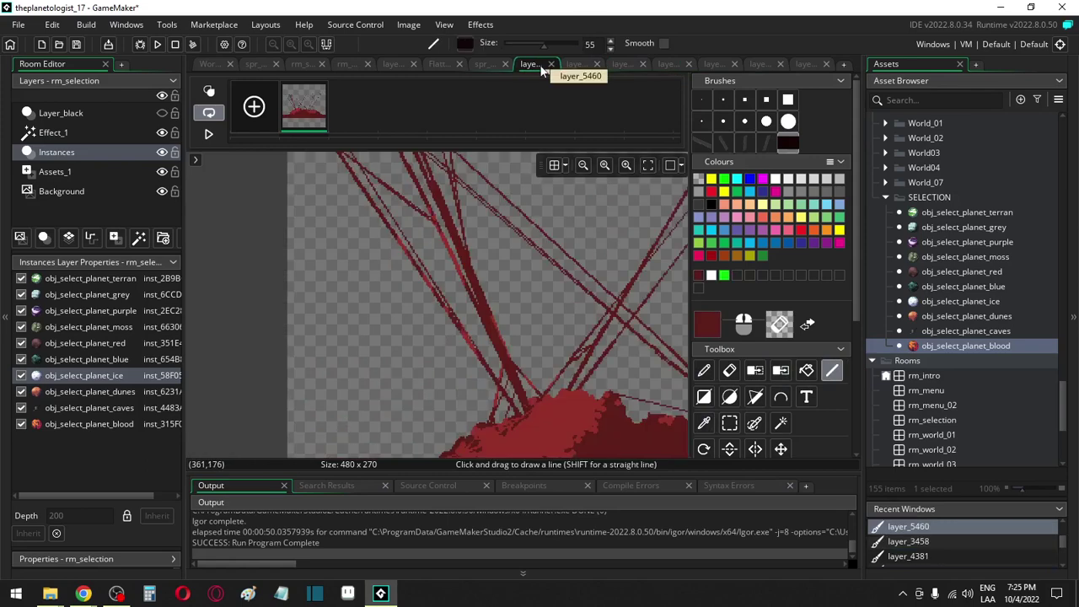
click(480, 65)
click(446, 64)
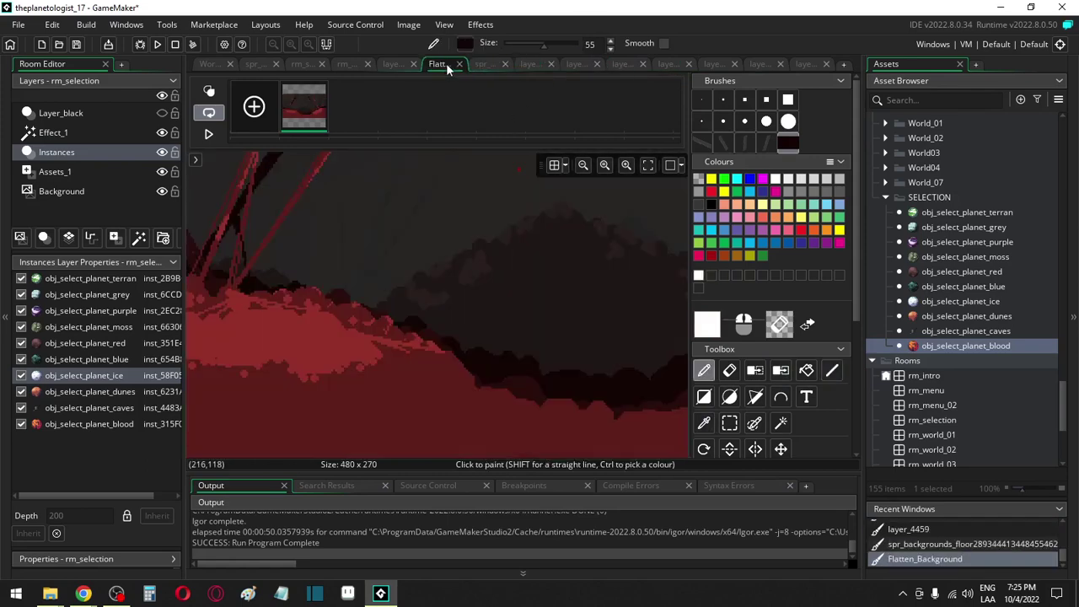
click(156, 44)
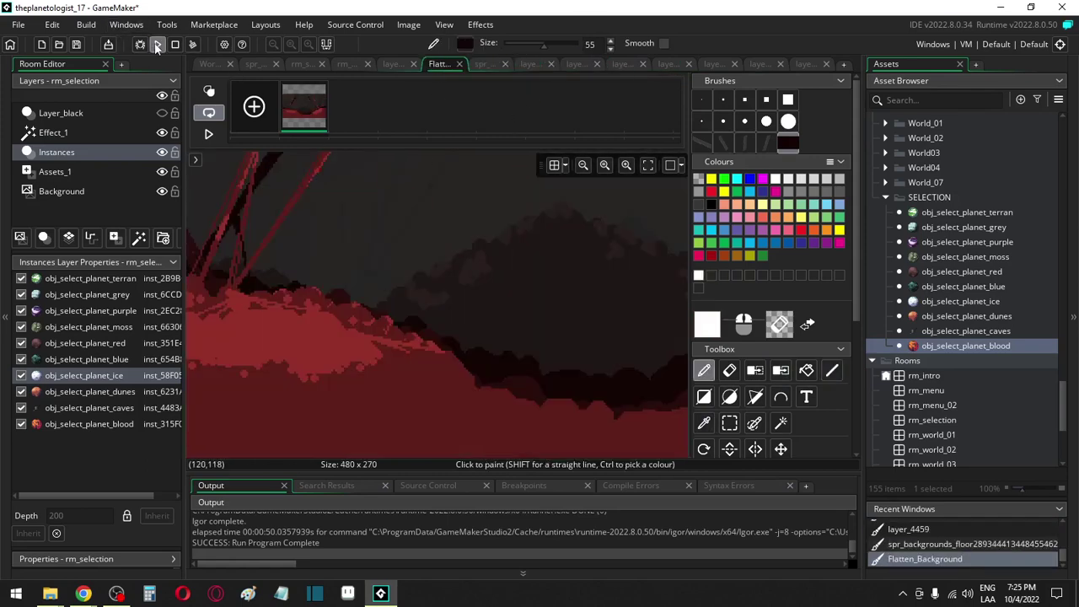